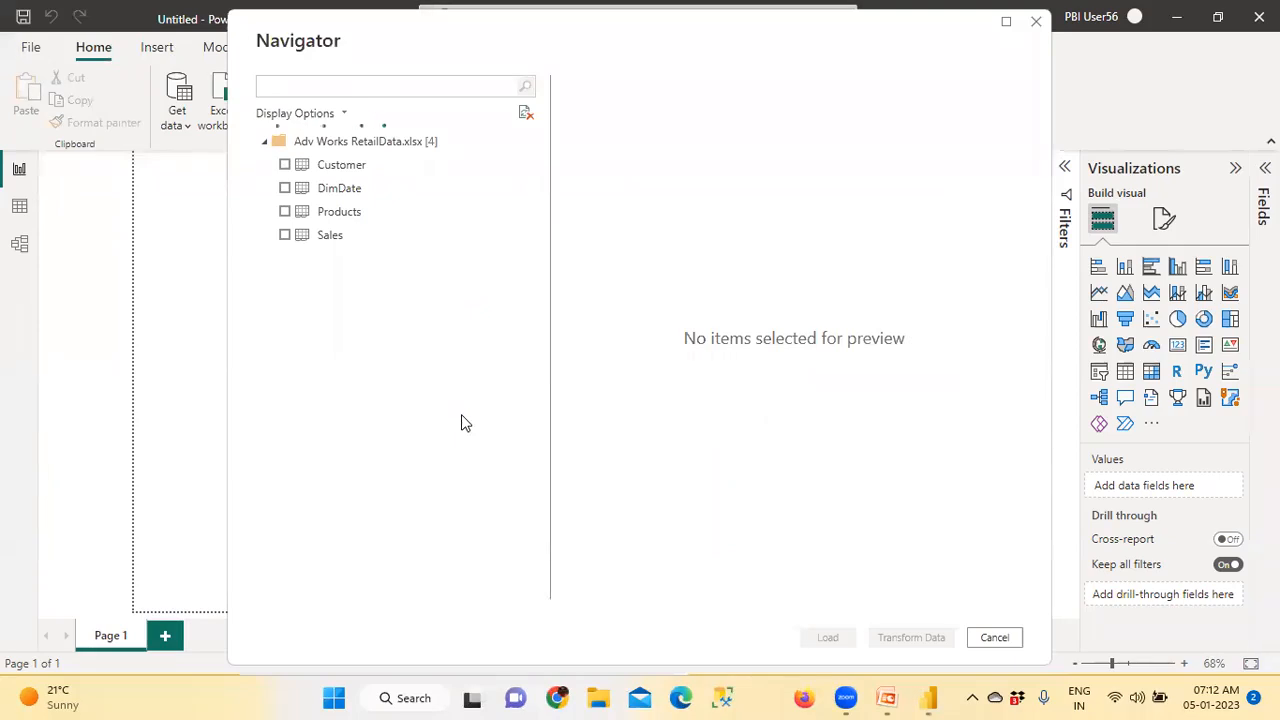
Load the Customer, Products and Sales tables from Adv Works RetailData.xlsx into the report
{"action": "left_click", "coordinate": [285, 164]}
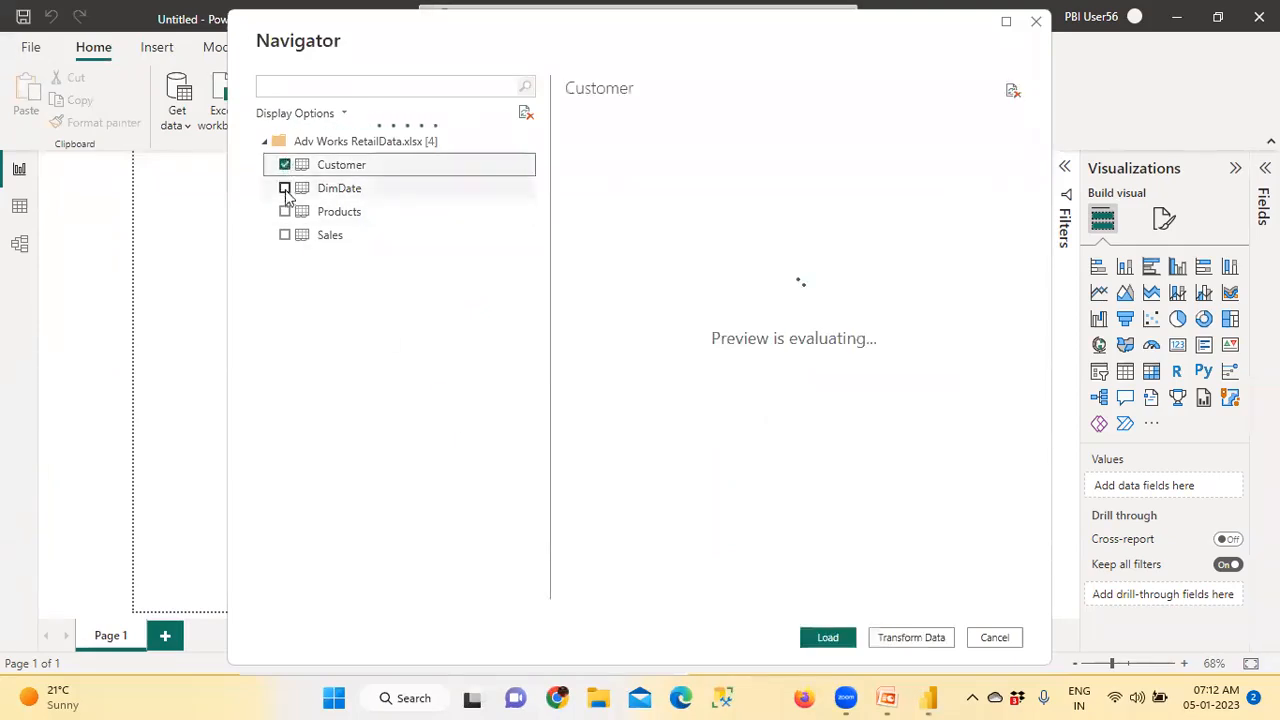
{"action": "left_click", "coordinate": [285, 211]}
{"action": "left_click", "coordinate": [285, 235]}
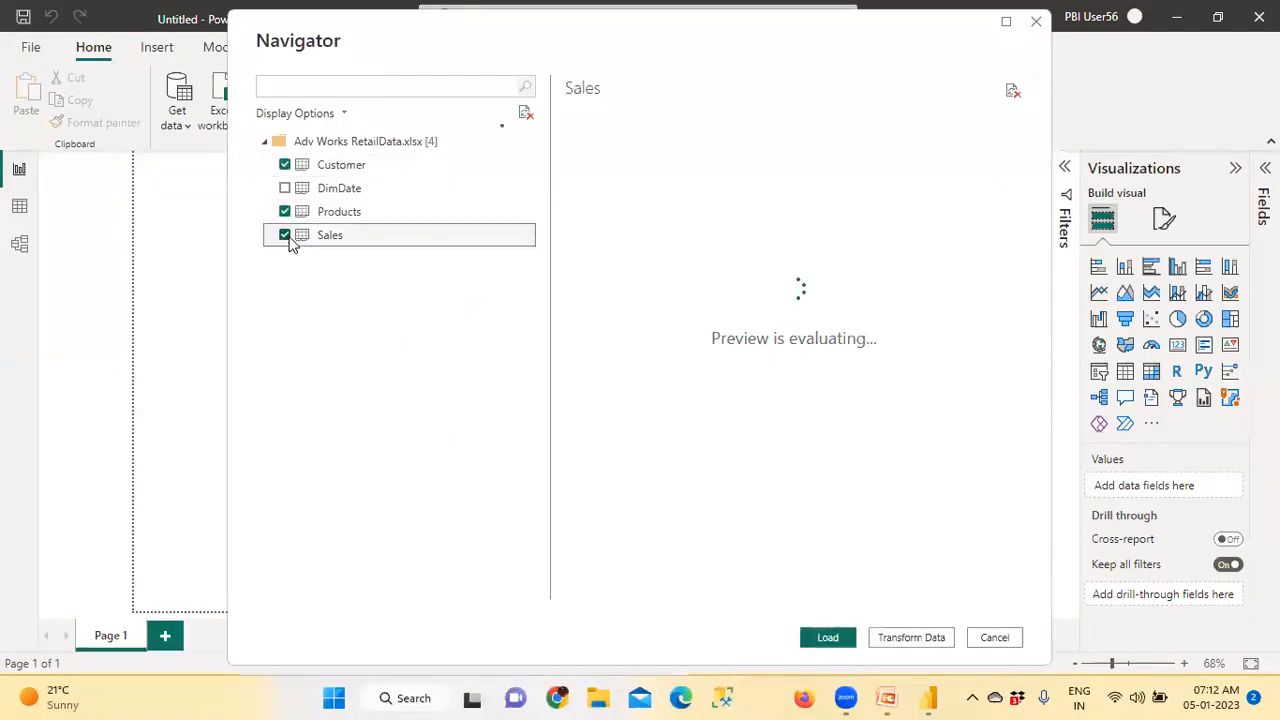
{"action": "left_click", "coordinate": [831, 637]}
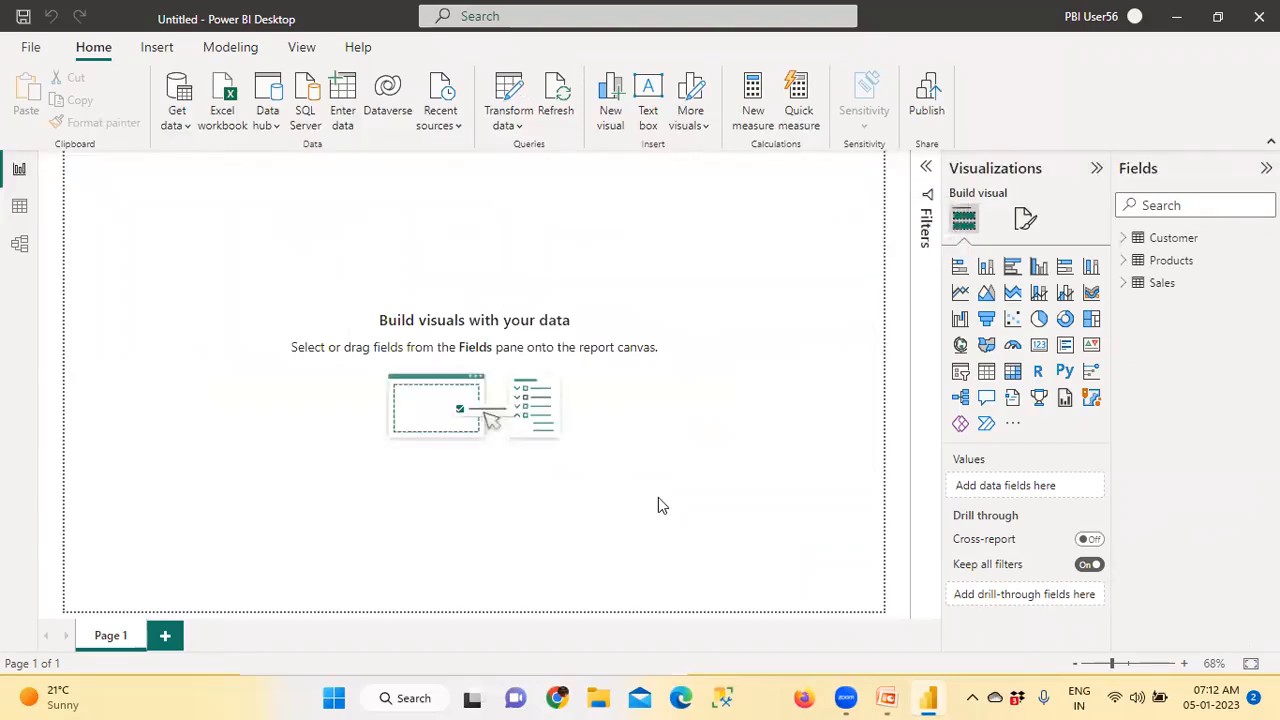
Set the report's page view to Actual size
{"action": "left_click", "coordinate": [302, 48]}
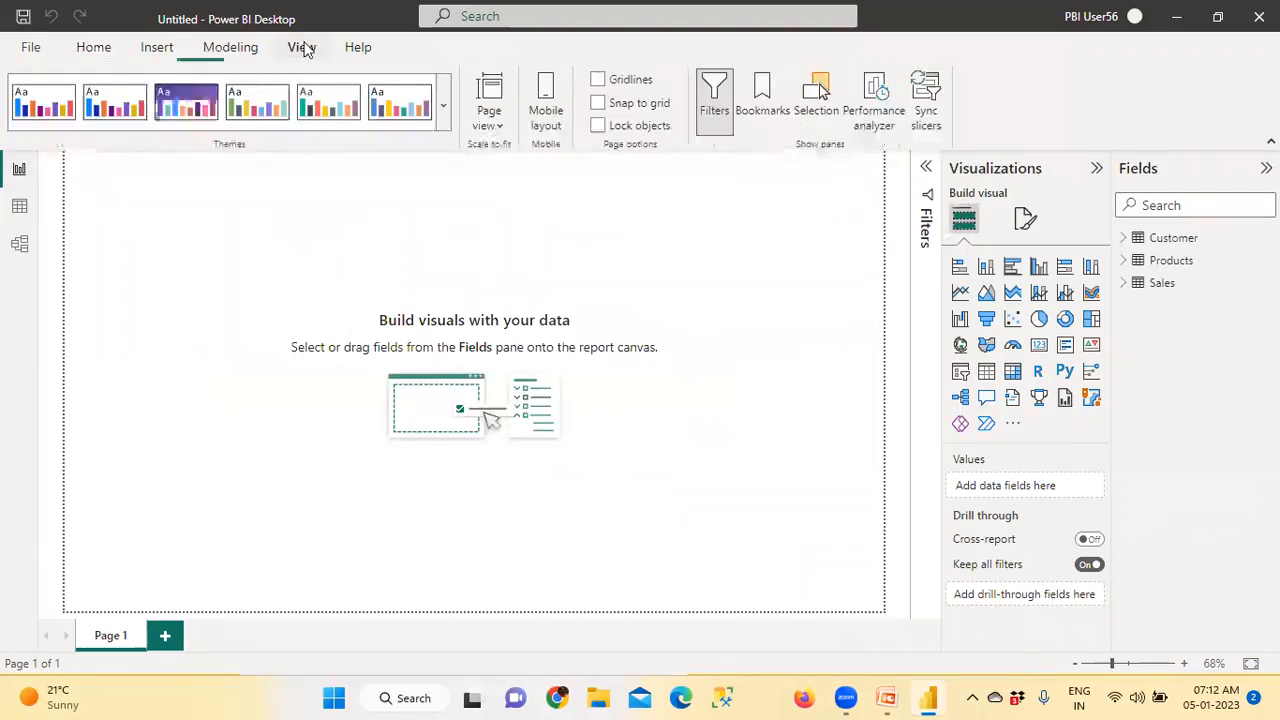
{"action": "left_click", "coordinate": [489, 124]}
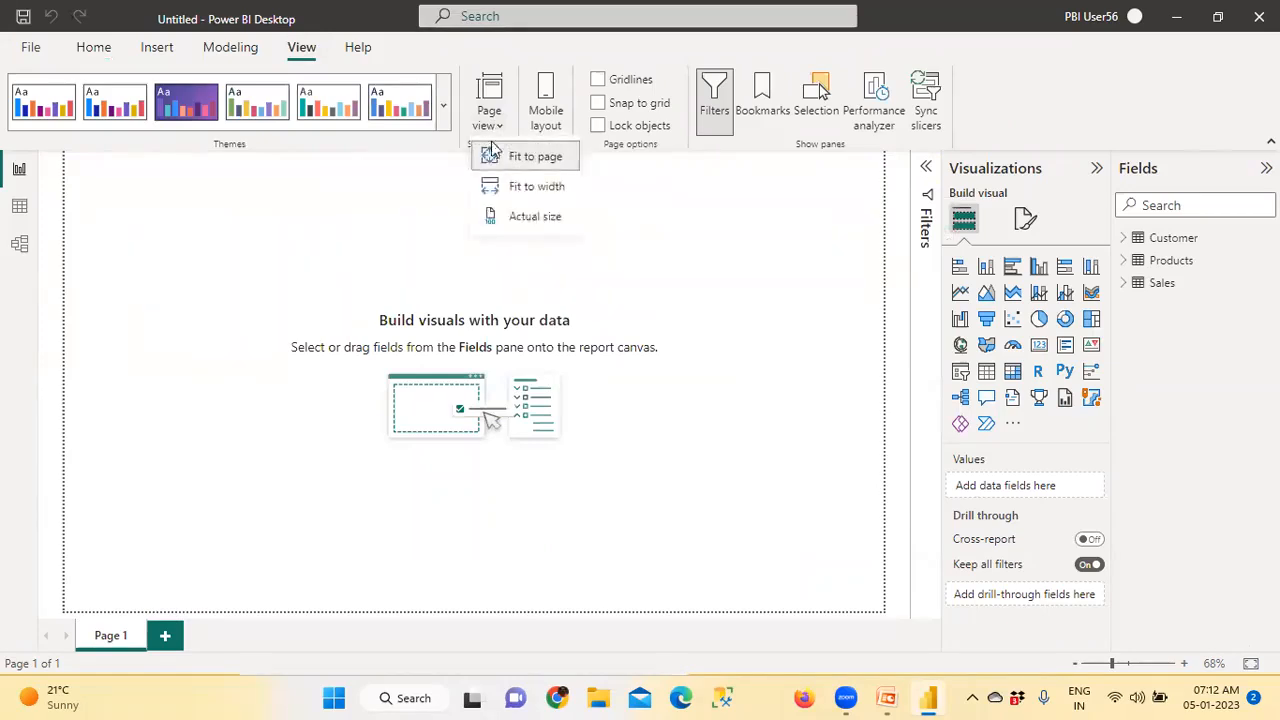
{"action": "left_click", "coordinate": [557, 228]}
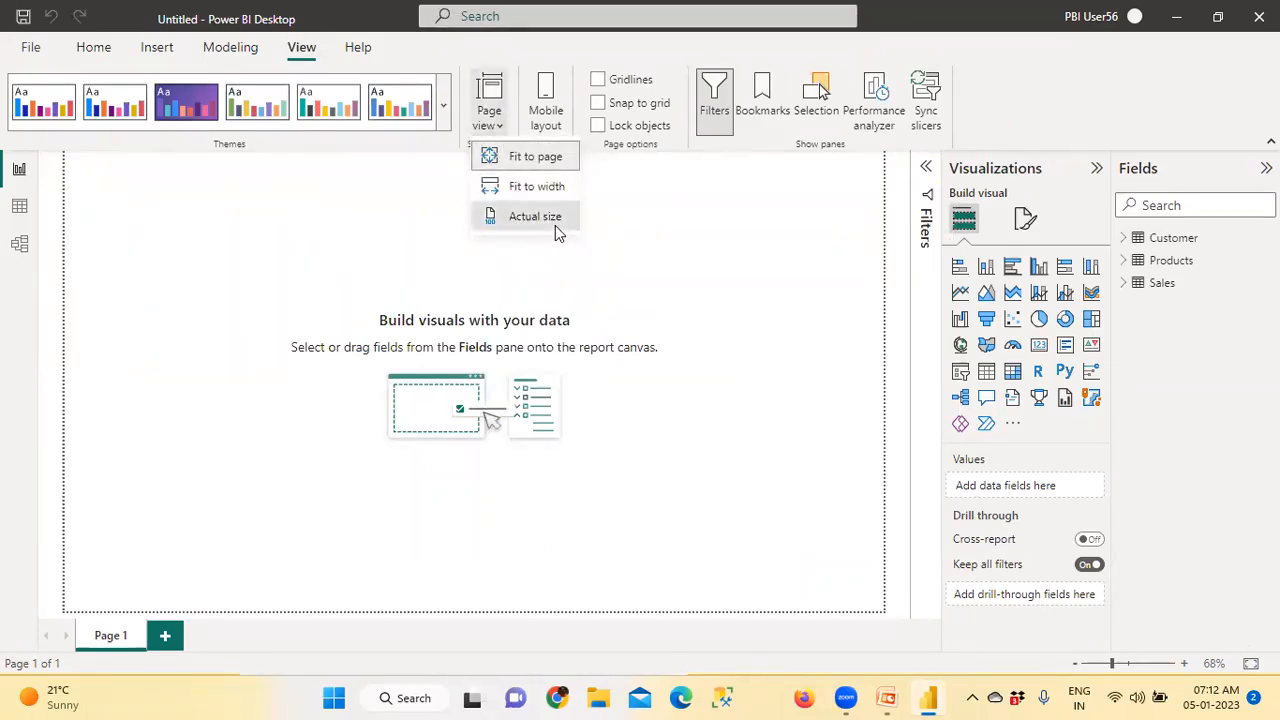
Switch the page view between Fit to page and Actual size to compare the two scales
{"action": "left_click", "coordinate": [489, 118]}
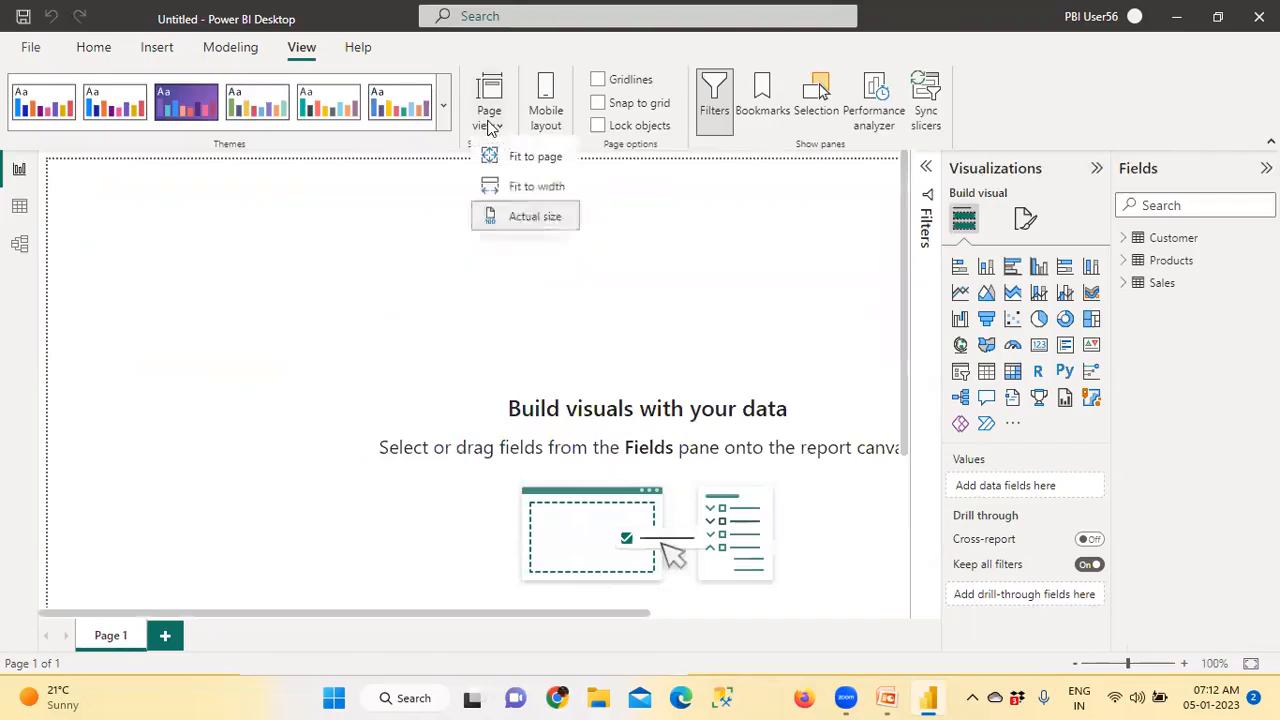
{"action": "left_click", "coordinate": [521, 165]}
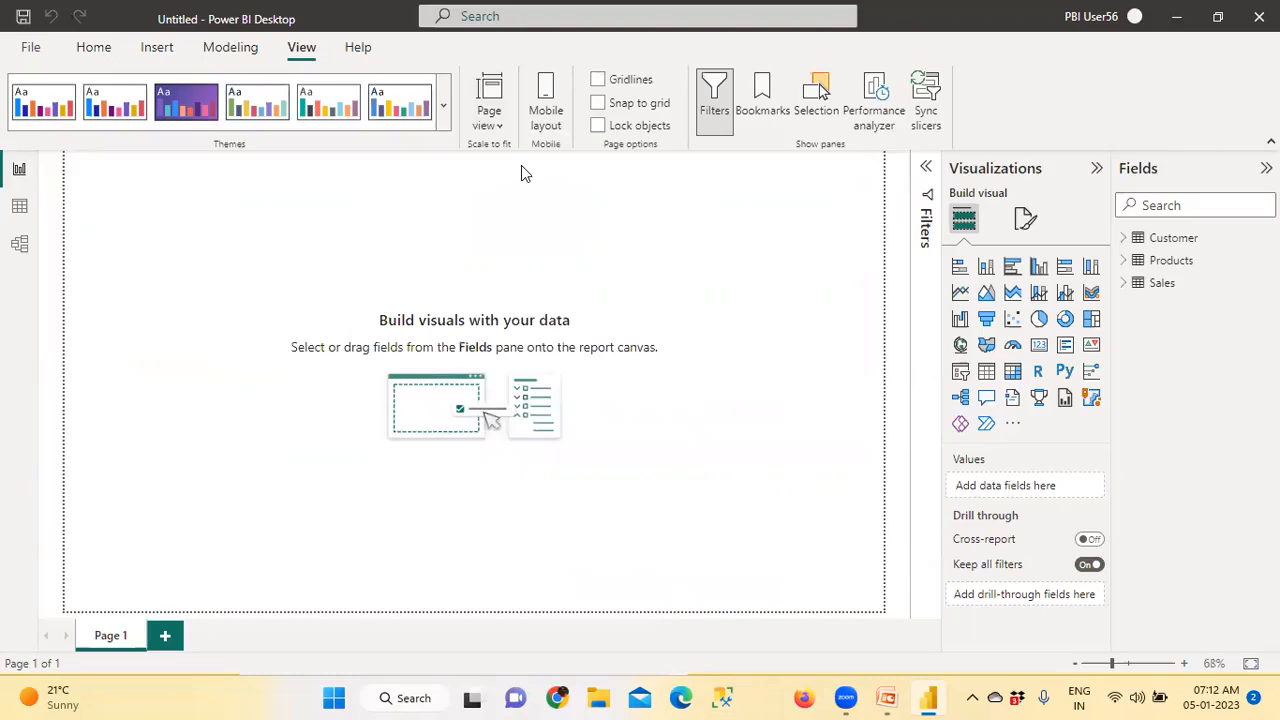
{"action": "left_click", "coordinate": [488, 118]}
{"action": "left_click", "coordinate": [515, 222]}
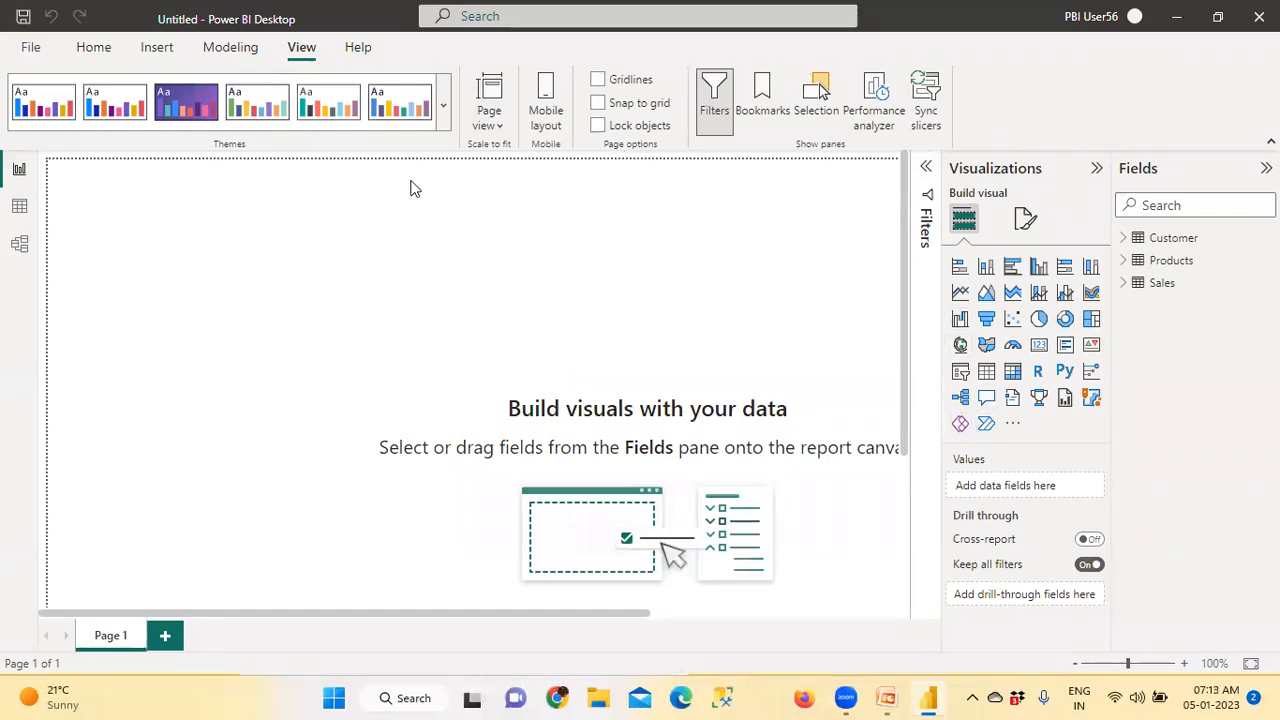
{"action": "left_click", "coordinate": [495, 128]}
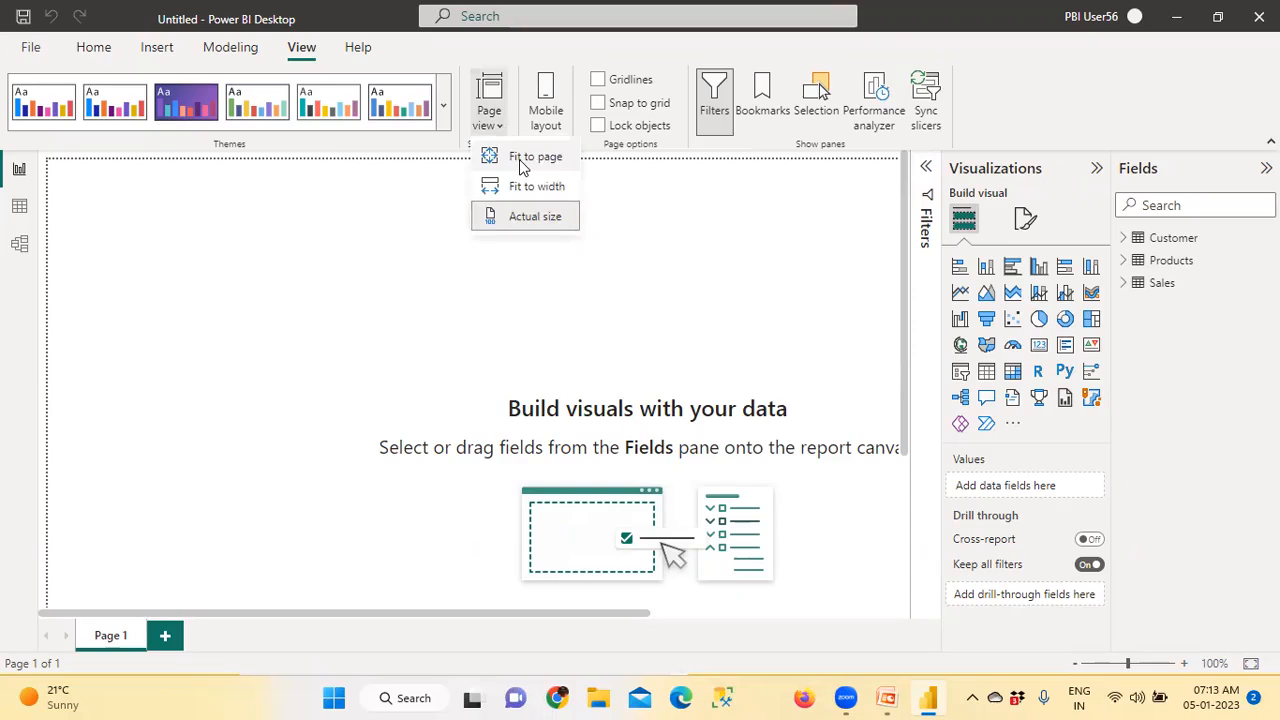
{"action": "left_click", "coordinate": [520, 160]}
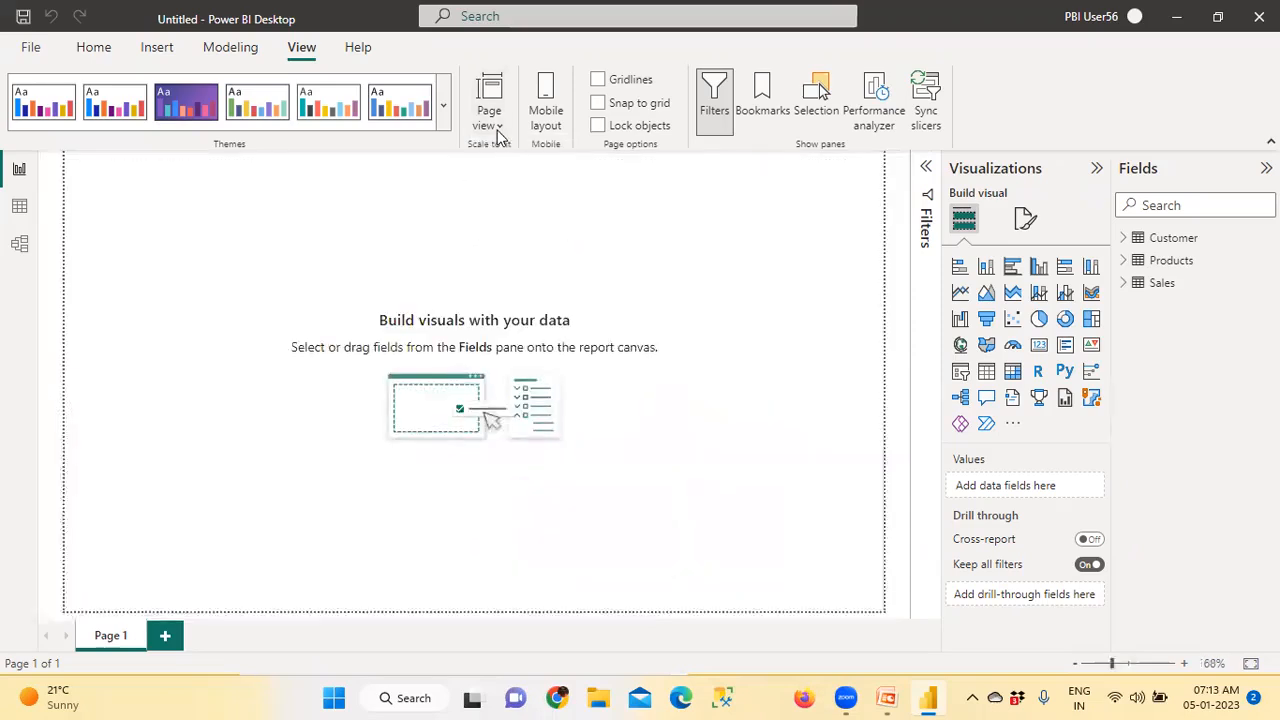
{"action": "left_click", "coordinate": [498, 130]}
{"action": "left_click", "coordinate": [525, 214]}
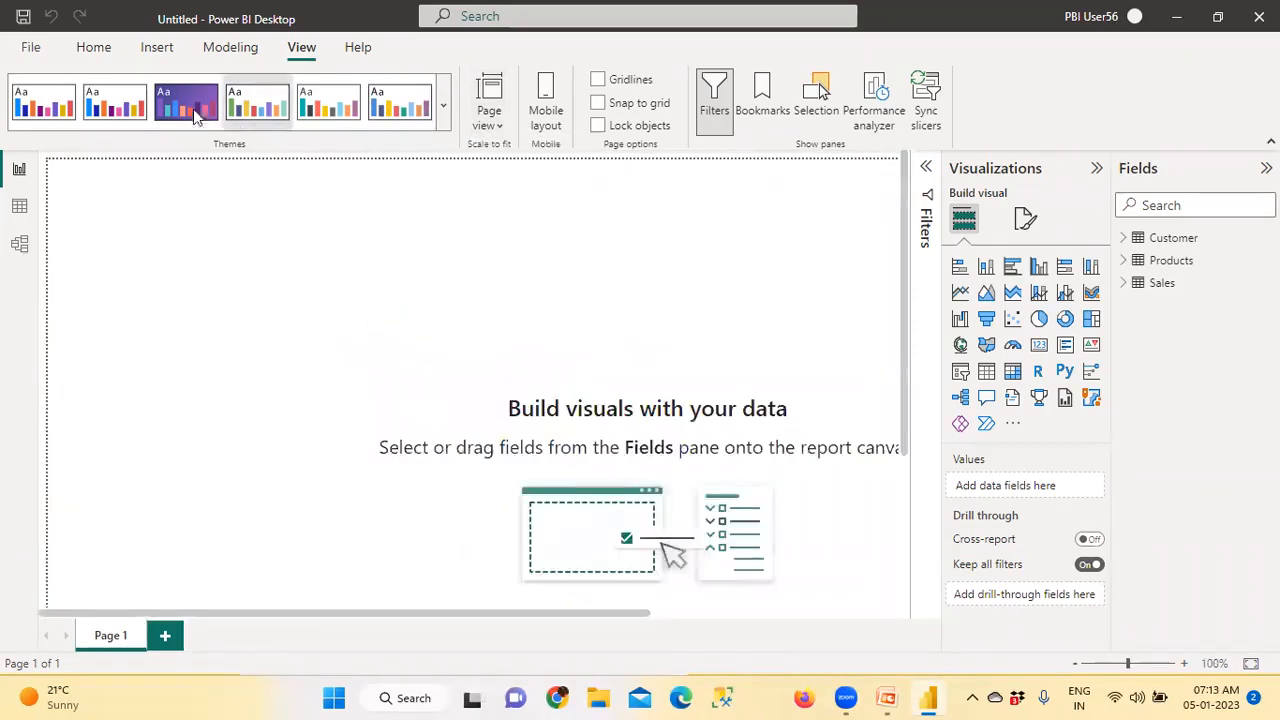
Add a card visual, reduce its height and place it near the page's upper-left corner
{"action": "left_click", "coordinate": [95, 50]}
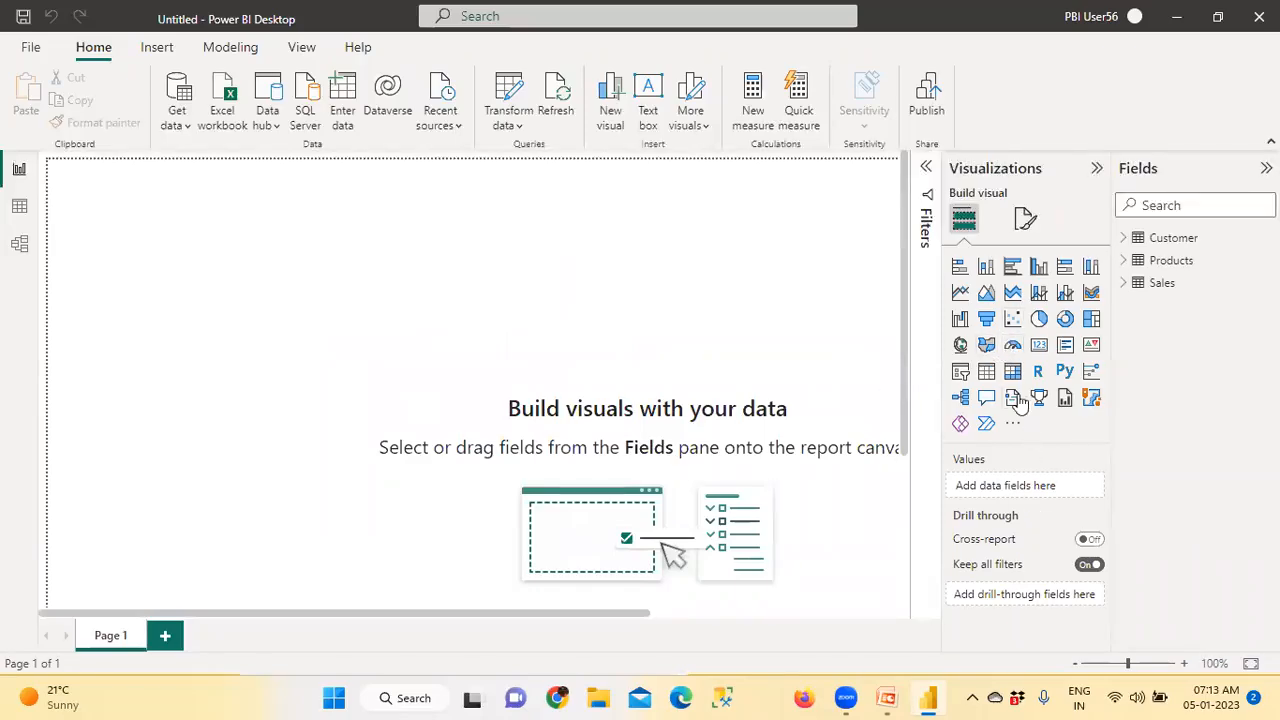
{"action": "left_click", "coordinate": [1039, 344]}
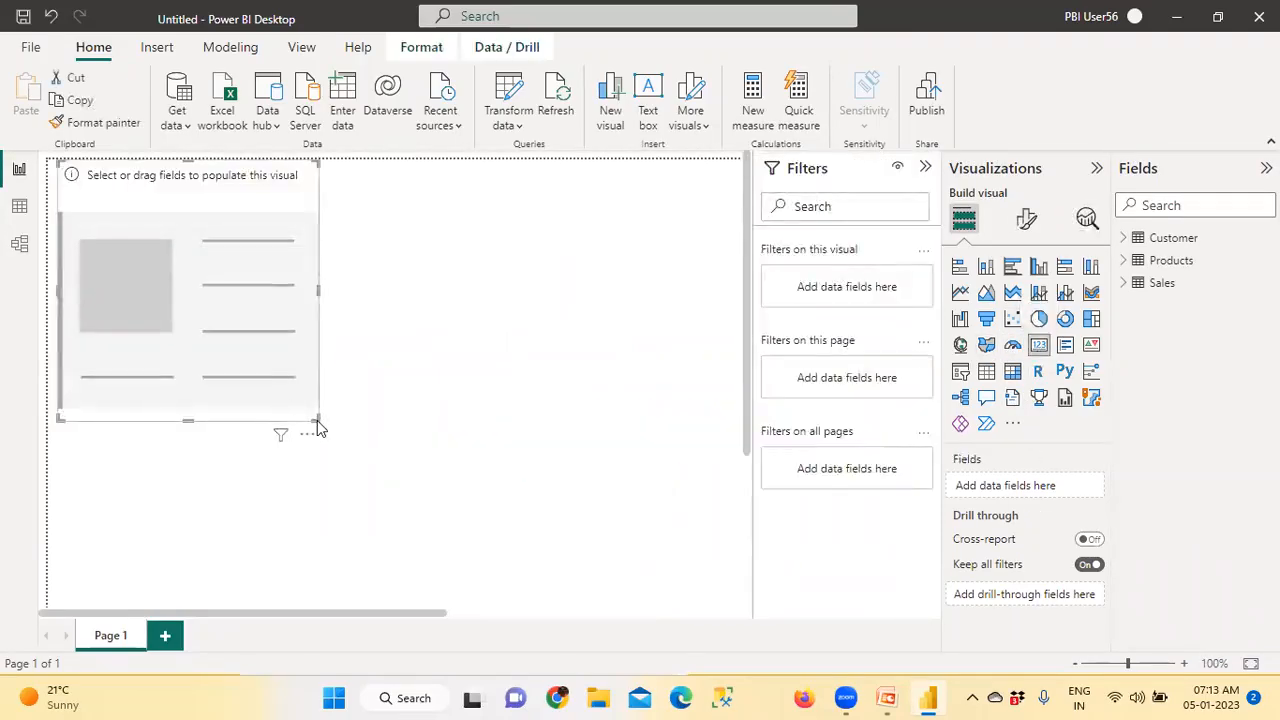
{"action": "left_click_drag", "start_coordinate": [316, 414], "coordinate": [338, 330]}
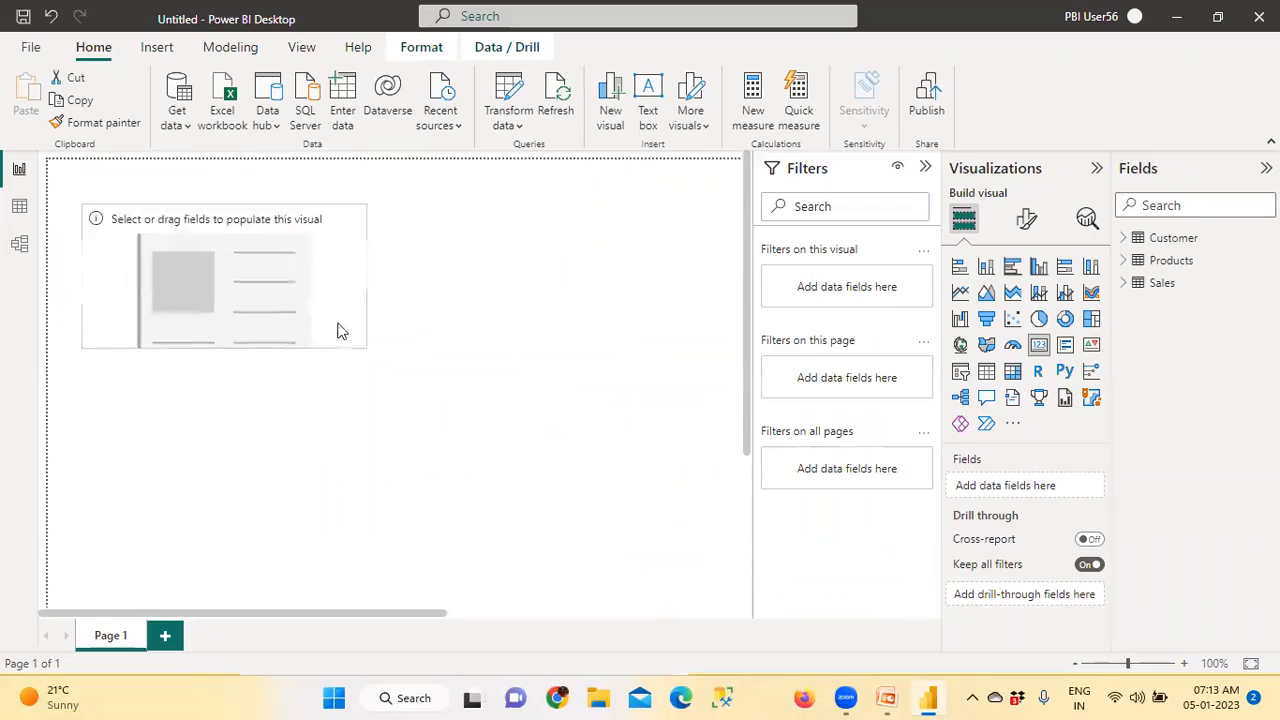
Show SalesAmount from the Sales table in the new card
{"action": "left_click", "coordinate": [1123, 283]}
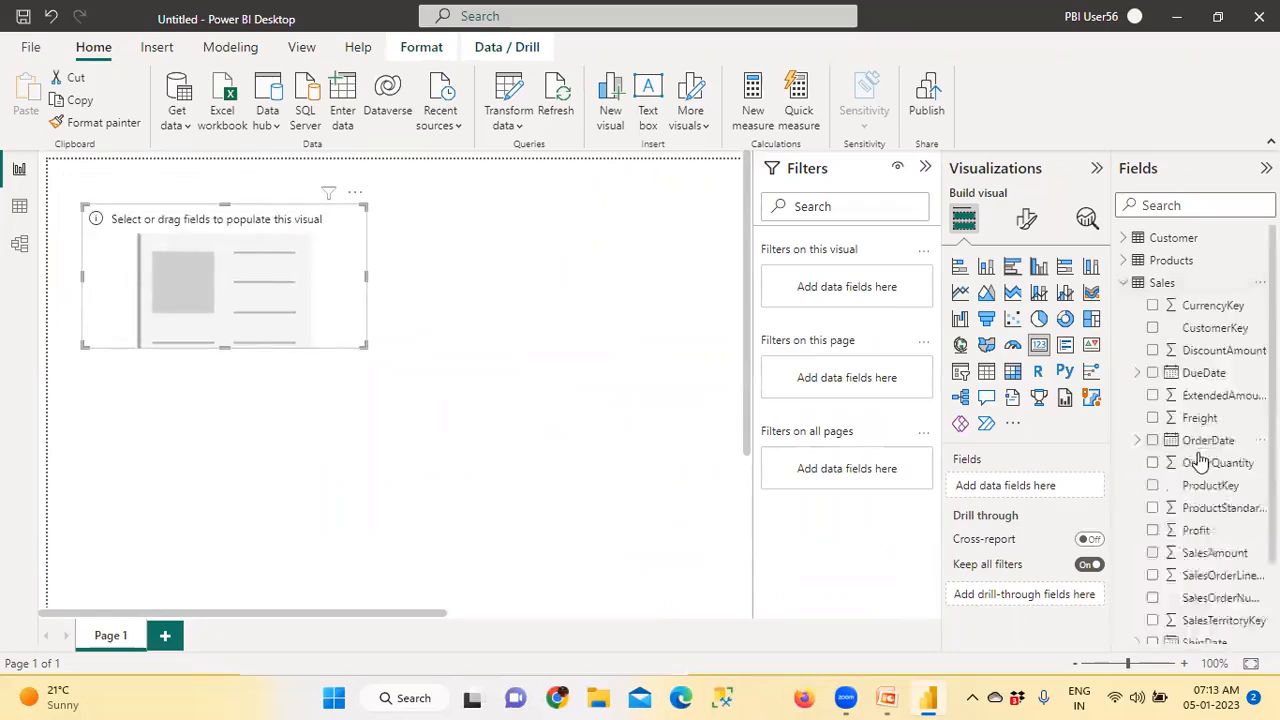
{"action": "scroll", "coordinate": [1200, 455], "scroll_direction": "down", "scroll_amount": 2}
{"action": "left_click_drag", "start_coordinate": [1203, 452], "coordinate": [286, 294]}
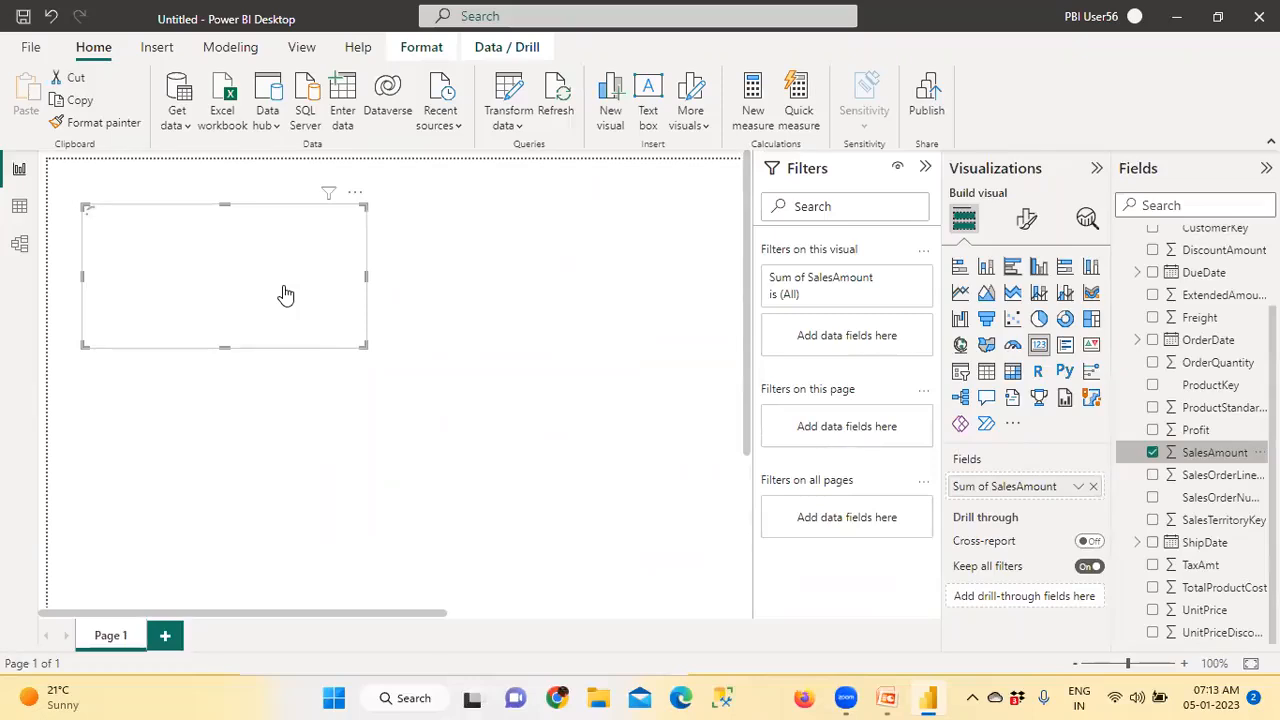
{"action": "left_click", "coordinate": [540, 330]}
Turn on the visual border and the shadow for the SalesAmount card
{"action": "left_click", "coordinate": [313, 328]}
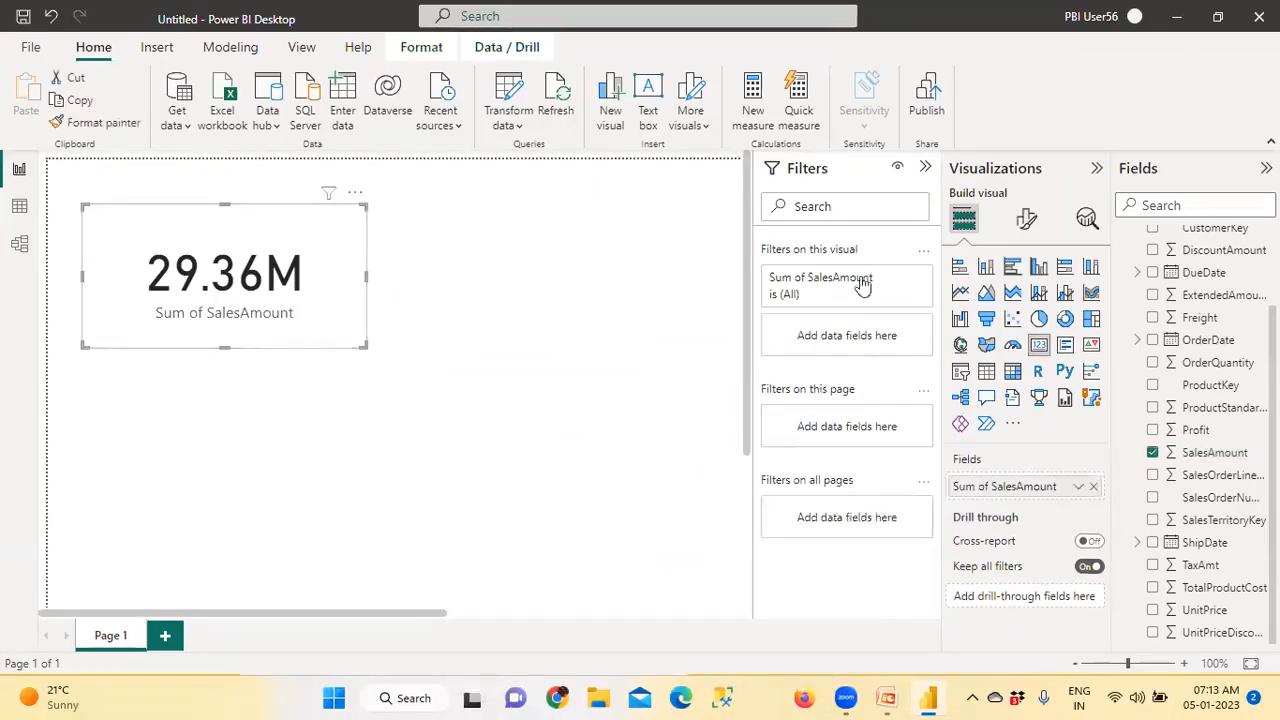
{"action": "left_click", "coordinate": [1024, 220]}
{"action": "left_click", "coordinate": [1033, 308]}
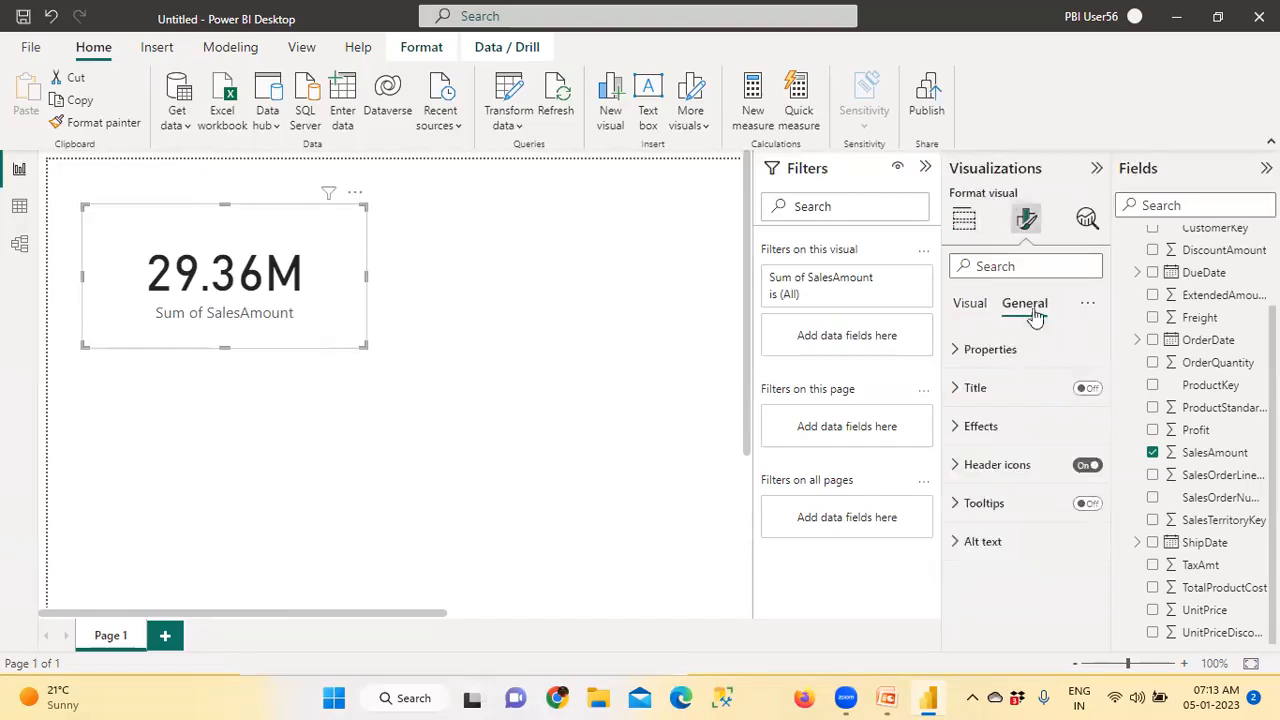
{"action": "left_click", "coordinate": [959, 429]}
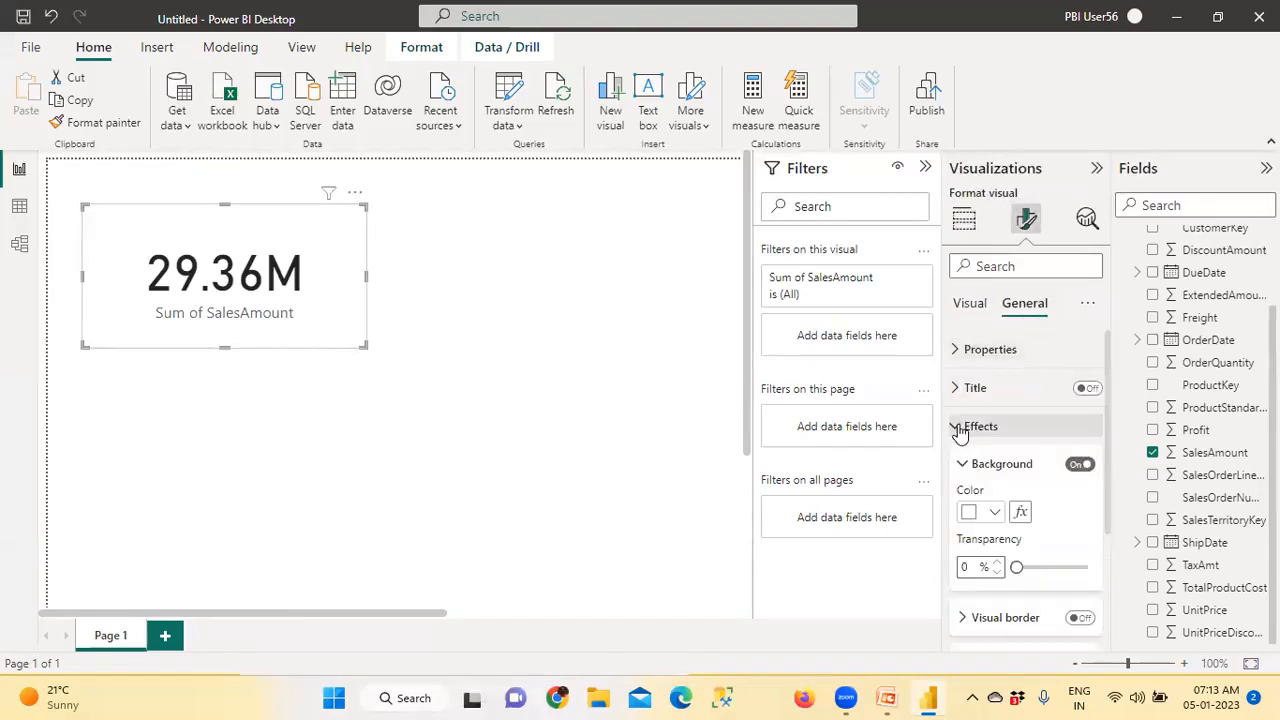
{"action": "scroll", "coordinate": [1030, 440], "scroll_direction": "down", "scroll_amount": 3}
{"action": "left_click", "coordinate": [1081, 436]}
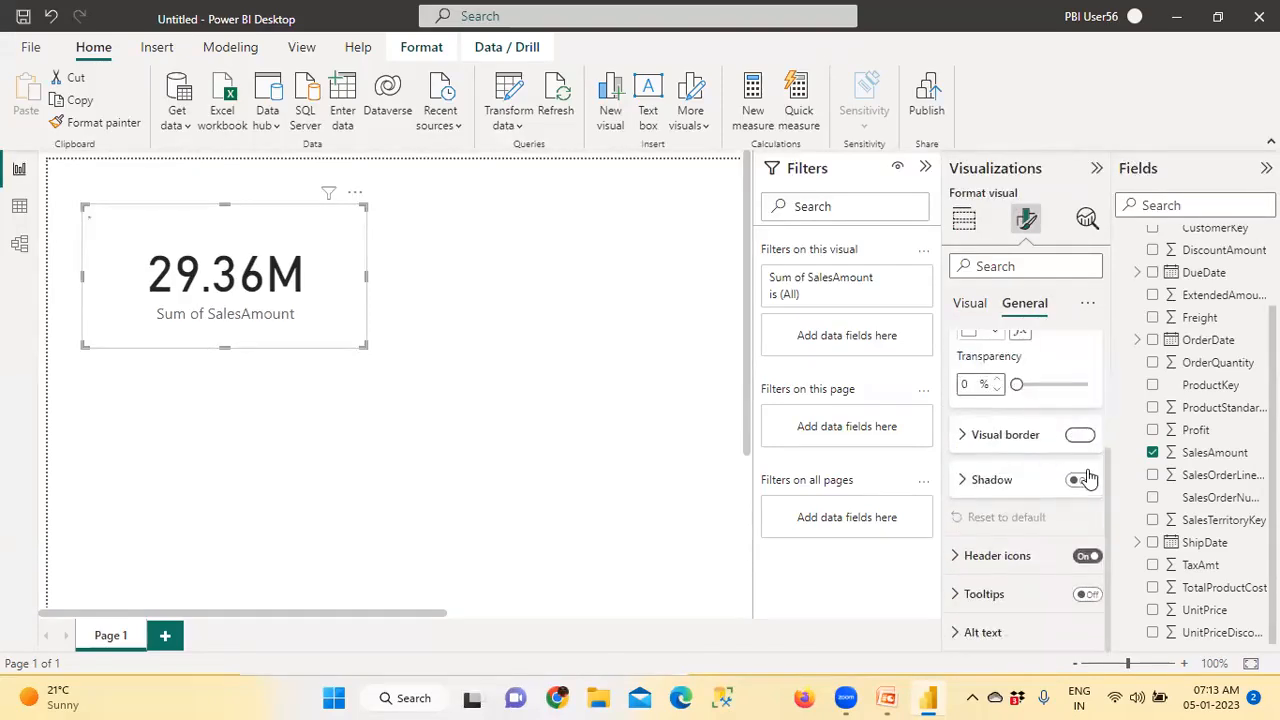
{"action": "left_click", "coordinate": [1080, 479]}
{"action": "left_click", "coordinate": [428, 325]}
Shrink the SalesAmount card so it fits more tightly around its value and label
{"action": "left_click", "coordinate": [352, 327]}
{"action": "left_click_drag", "start_coordinate": [366, 347], "coordinate": [316, 329]}
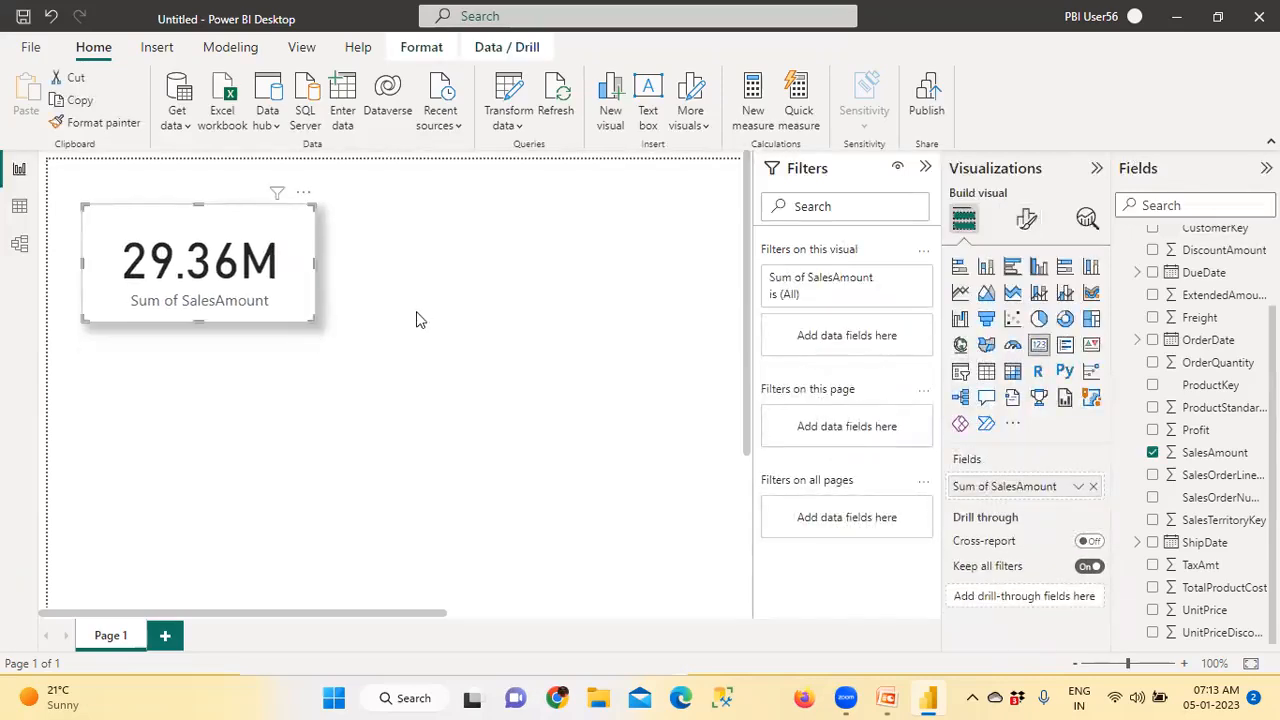
{"action": "left_click", "coordinate": [587, 316]}
Add a second card beside the SalesAmount card, match its height and show Profit from the Sales table in it
{"action": "left_click", "coordinate": [1039, 344]}
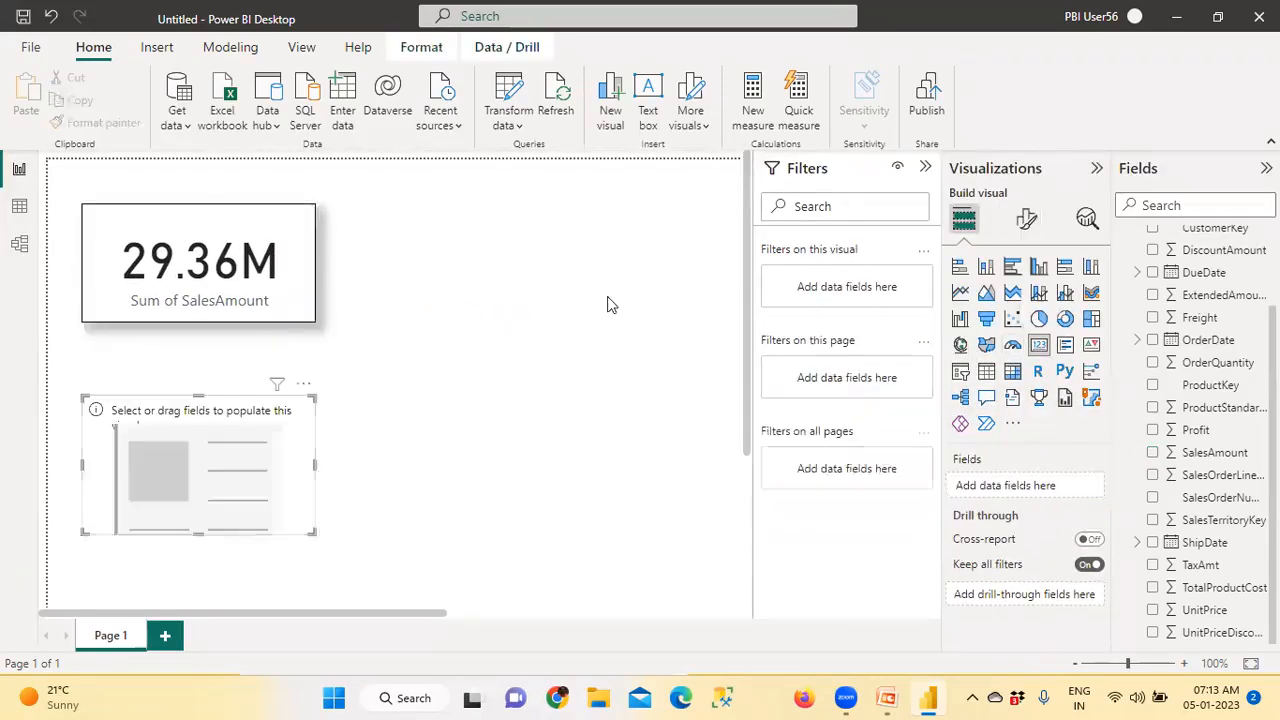
{"action": "left_click_drag", "start_coordinate": [242, 451], "coordinate": [511, 260]}
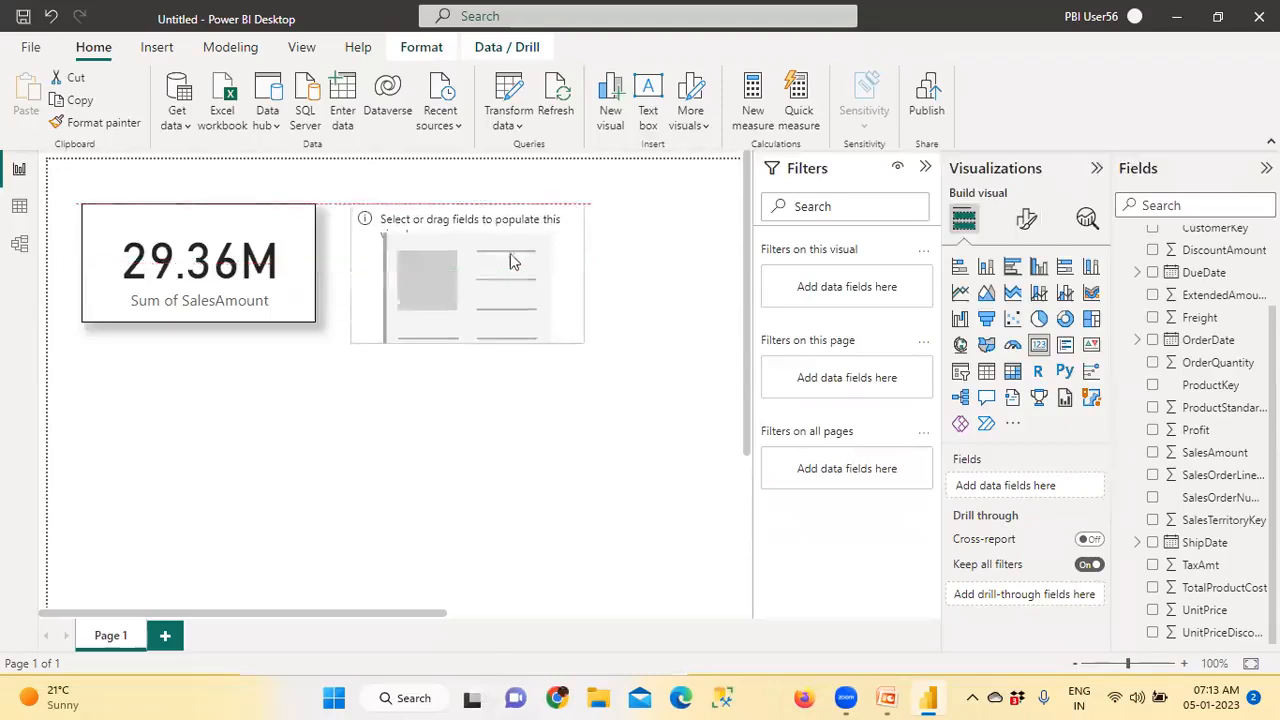
{"action": "left_click_drag", "start_coordinate": [580, 338], "coordinate": [575, 320]}
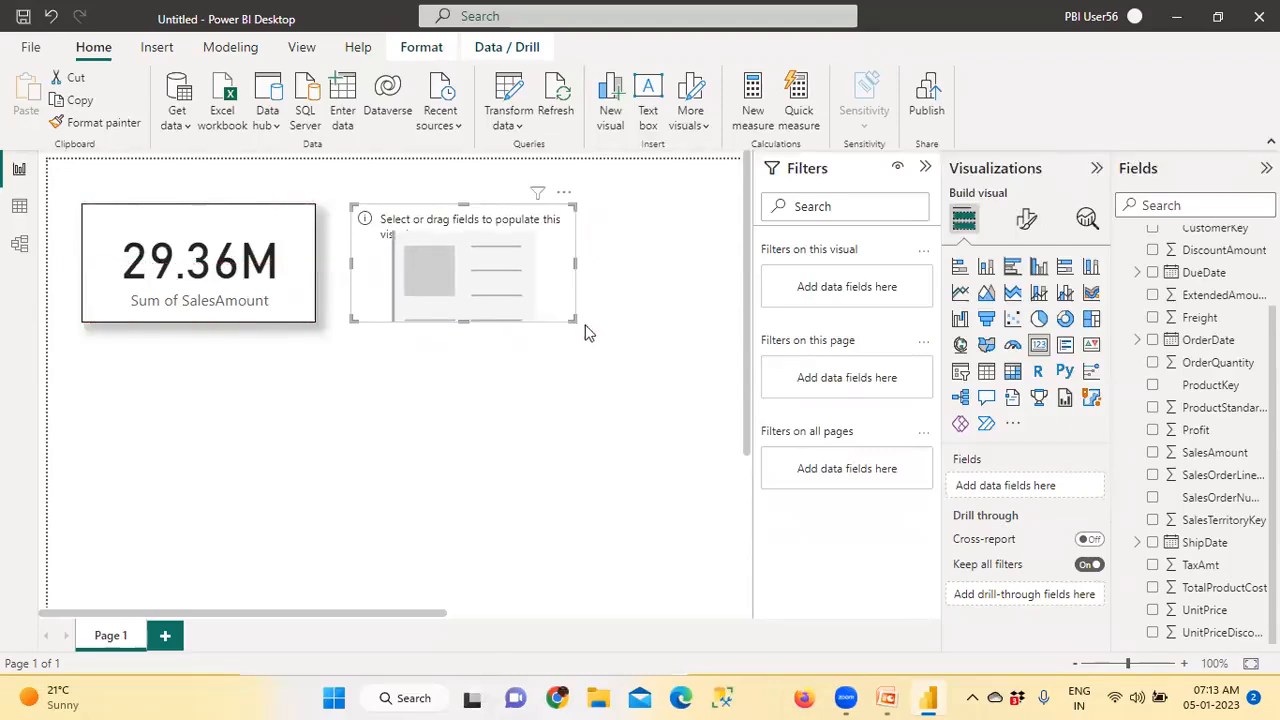
{"action": "left_click_drag", "start_coordinate": [1155, 432], "coordinate": [500, 280]}
Copy the SalesAmount card's formatting to the Profit card with Format painter, and collapse the Filters pane
{"action": "left_click", "coordinate": [258, 303]}
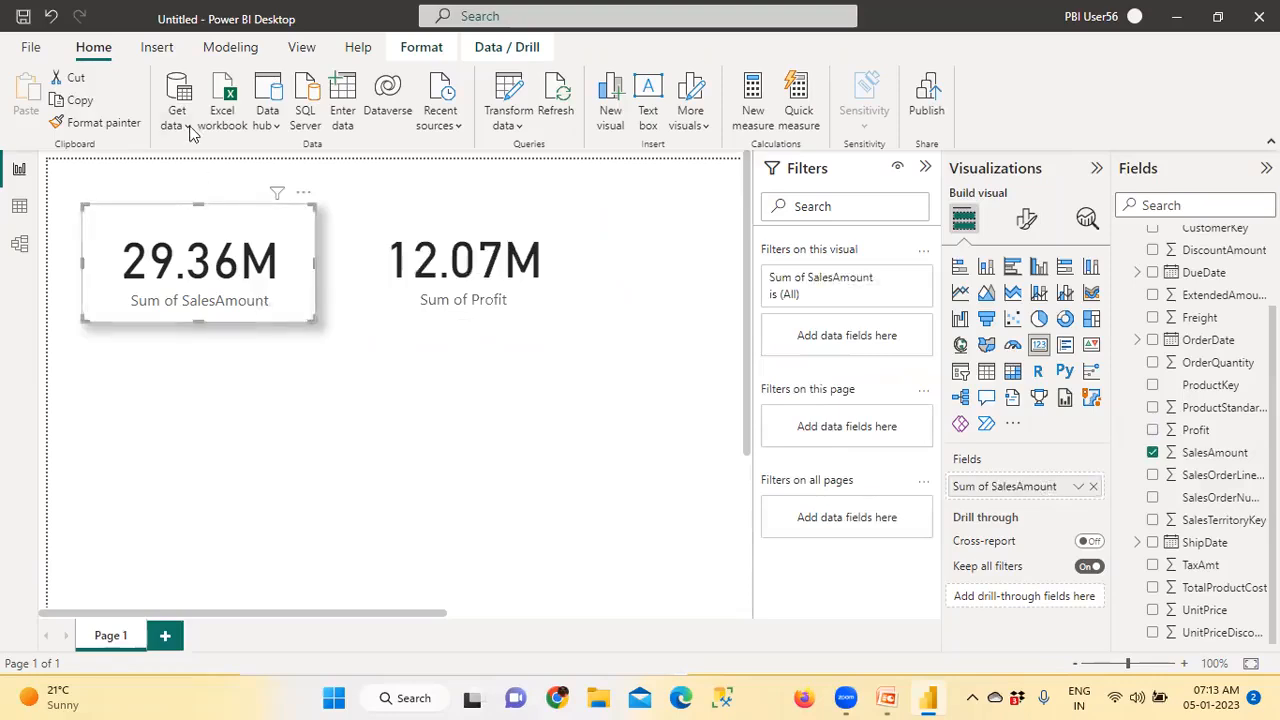
{"action": "left_click", "coordinate": [93, 128]}
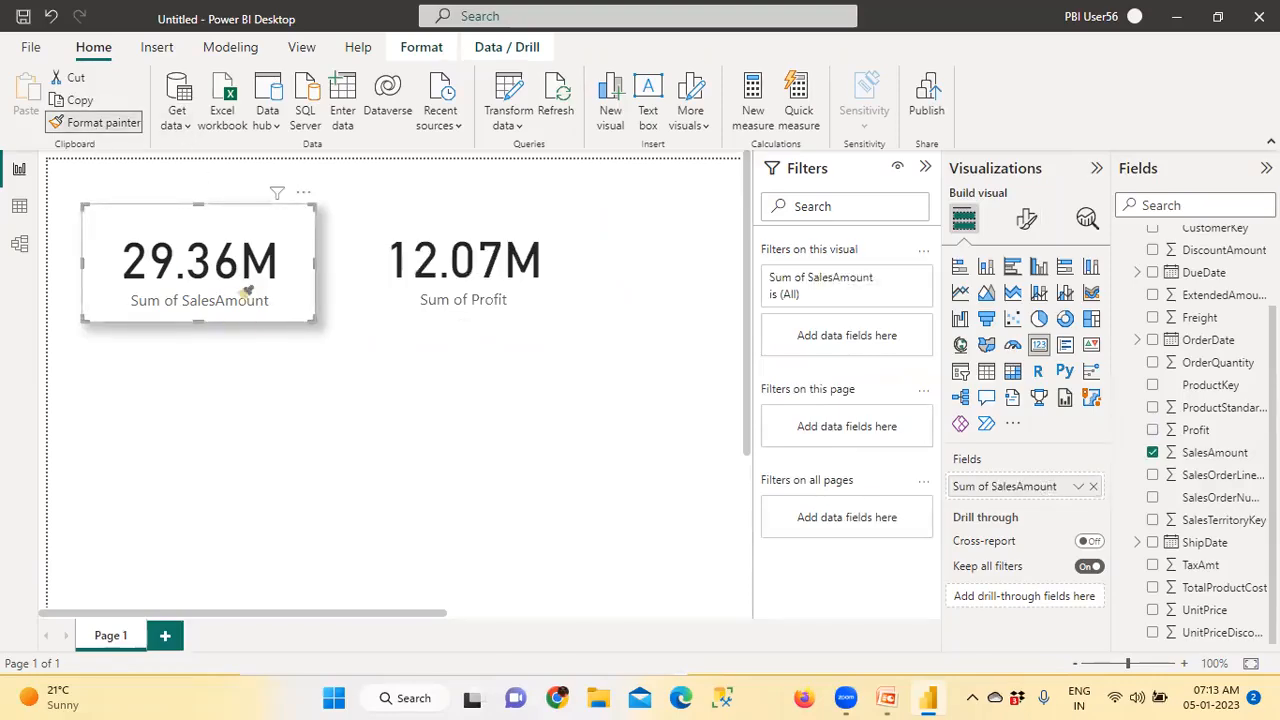
{"action": "left_click", "coordinate": [409, 304]}
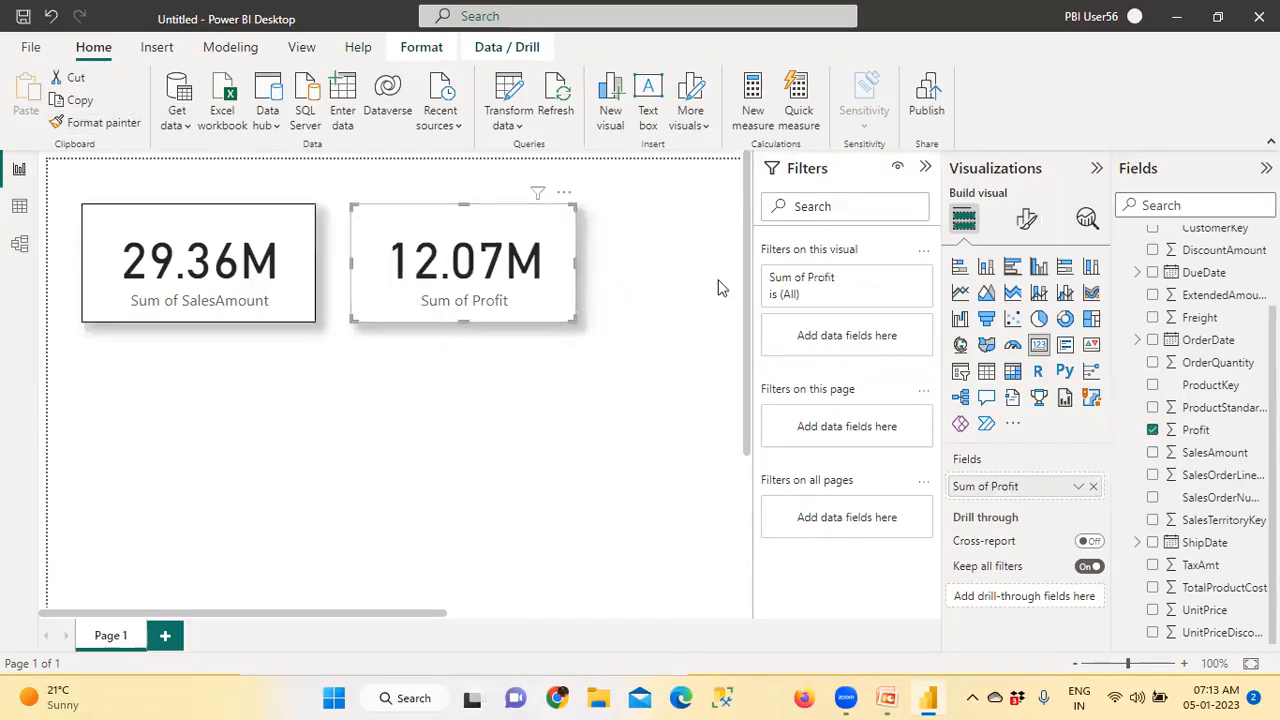
{"action": "left_click", "coordinate": [927, 168]}
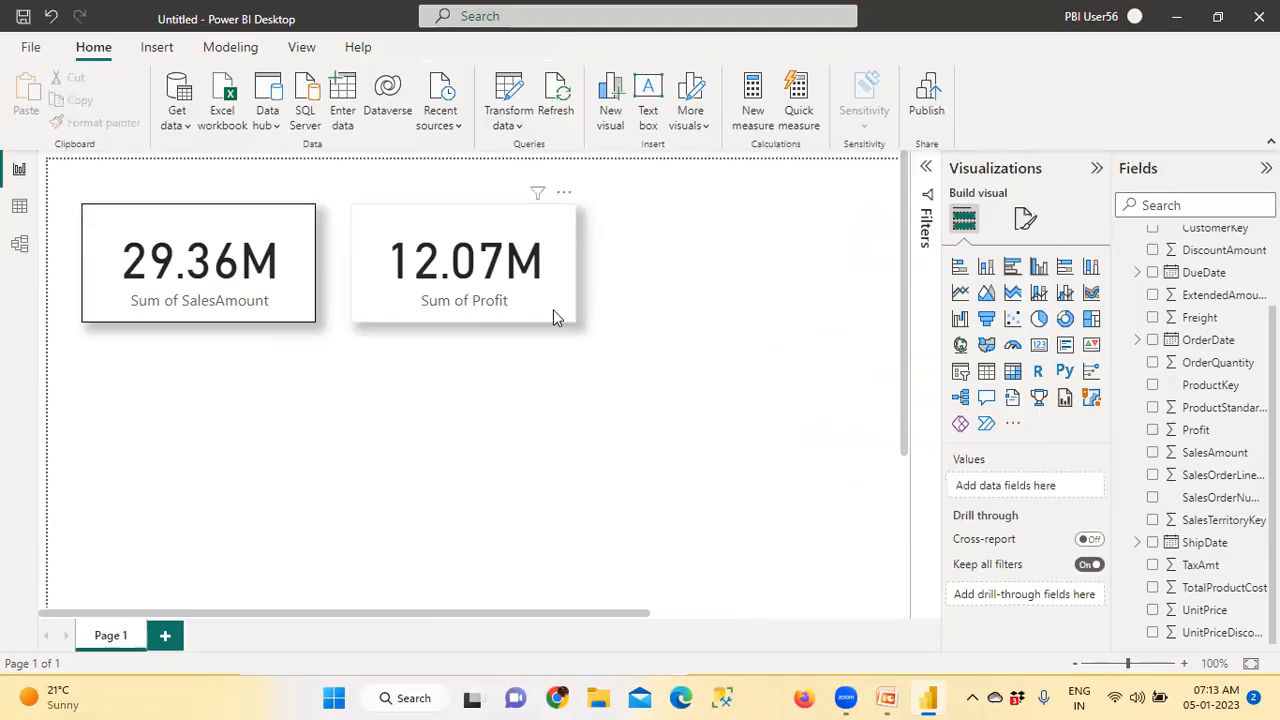
{"action": "left_click", "coordinate": [816, 341]}
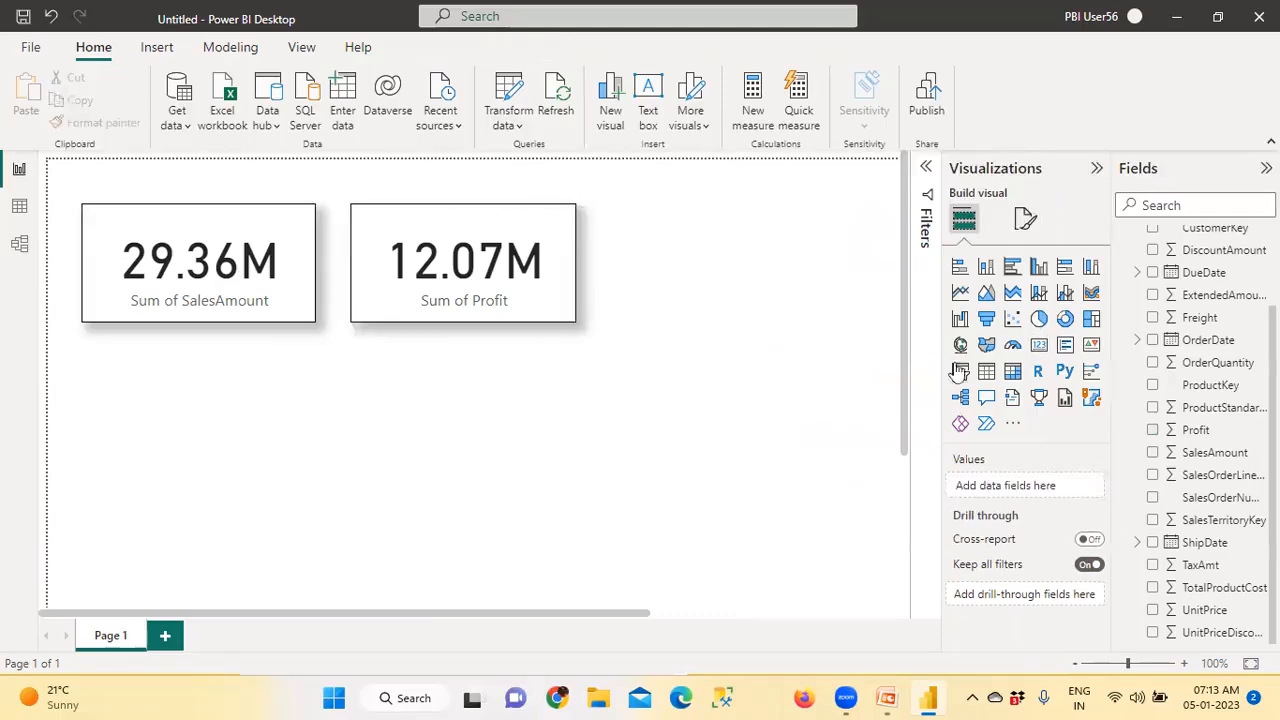
Add a third card beside the Profit card, match its height and show TaxAmt from the Sales table in it
{"action": "left_click", "coordinate": [1038, 344]}
{"action": "left_click_drag", "start_coordinate": [276, 467], "coordinate": [798, 276]}
{"action": "left_click_drag", "start_coordinate": [829, 341], "coordinate": [830, 321]}
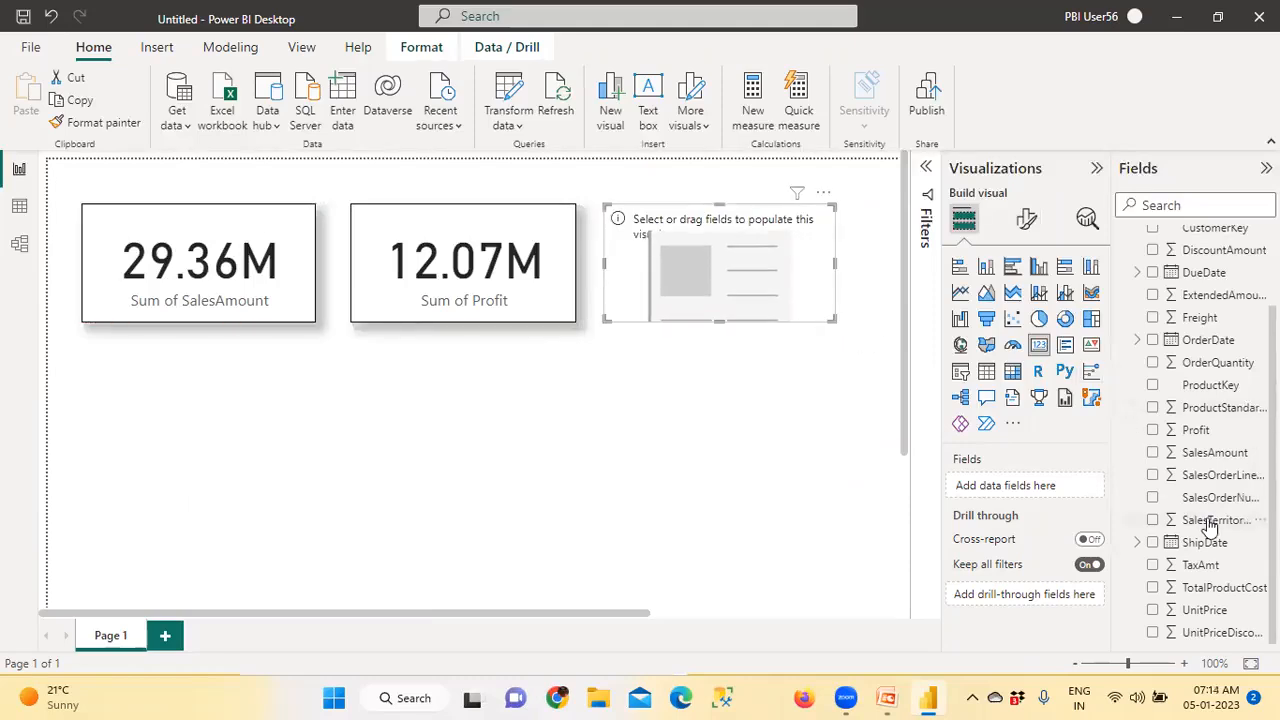
{"action": "left_click_drag", "start_coordinate": [1203, 565], "coordinate": [808, 288]}
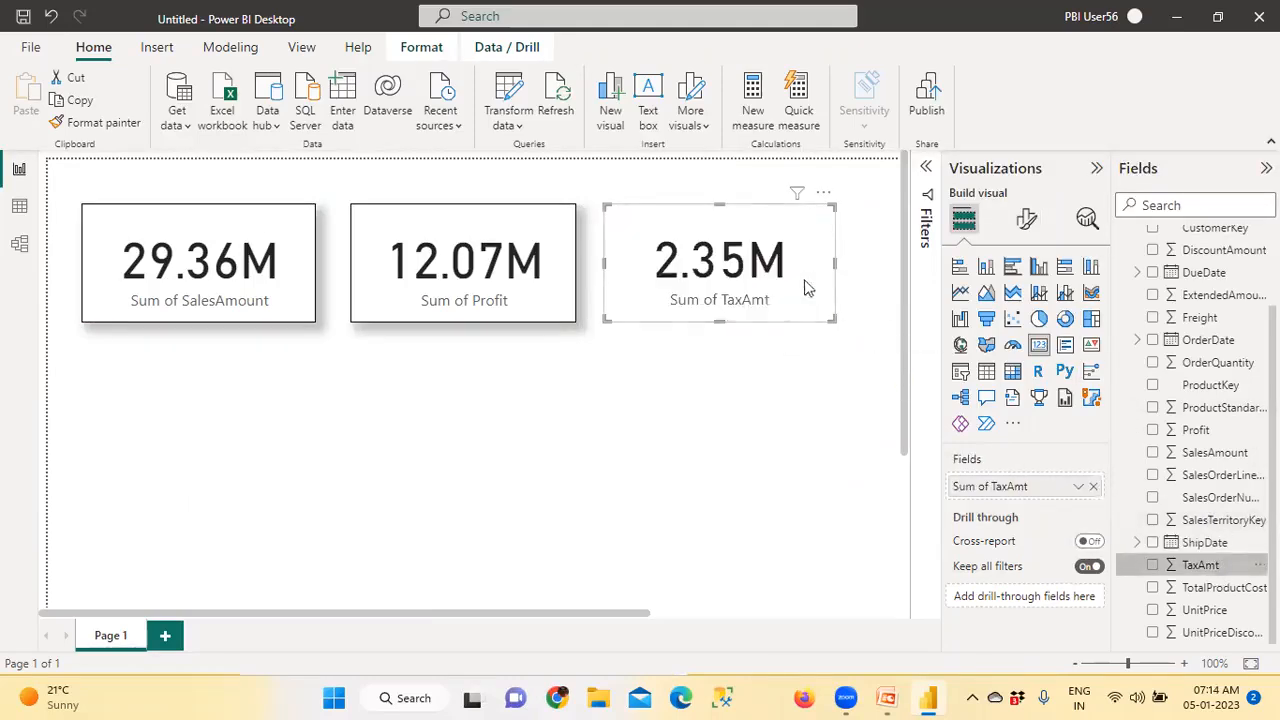
Copy the Profit card's formatting to the TaxAmt card with Format painter
{"action": "left_click", "coordinate": [520, 298]}
{"action": "left_click", "coordinate": [100, 122]}
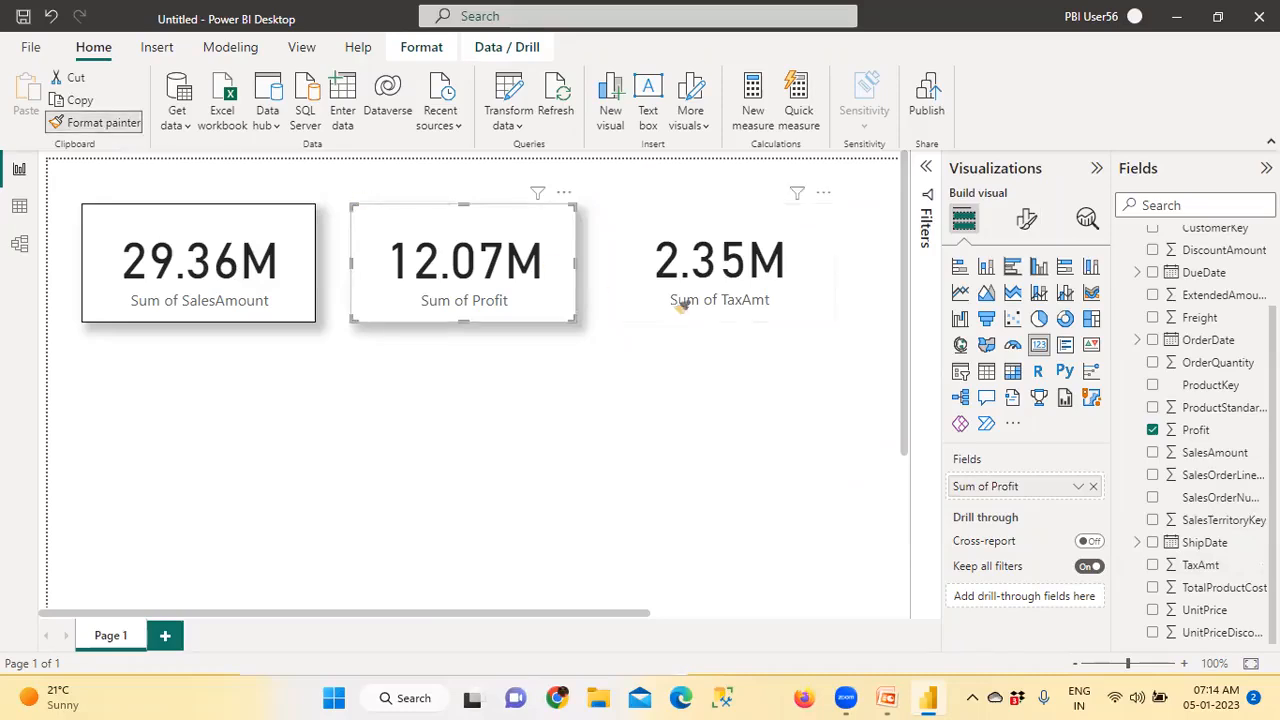
{"action": "left_click", "coordinate": [706, 312]}
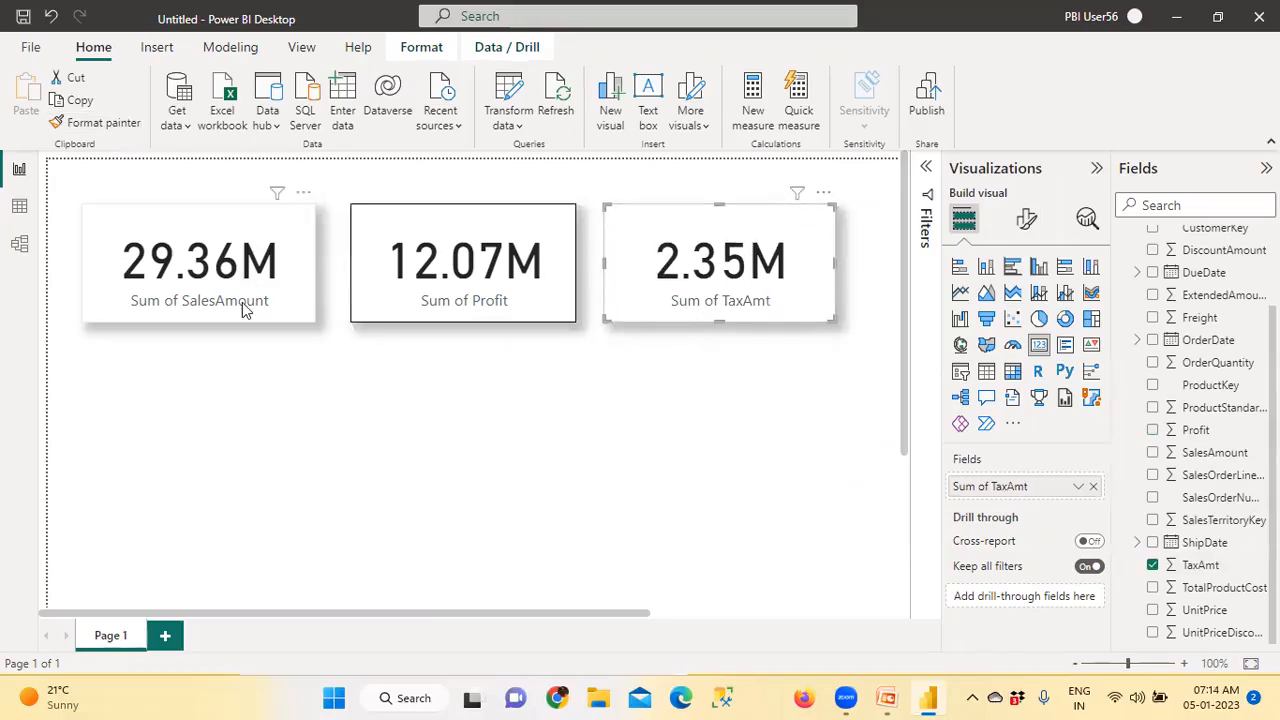
{"action": "left_click", "coordinate": [530, 312]}
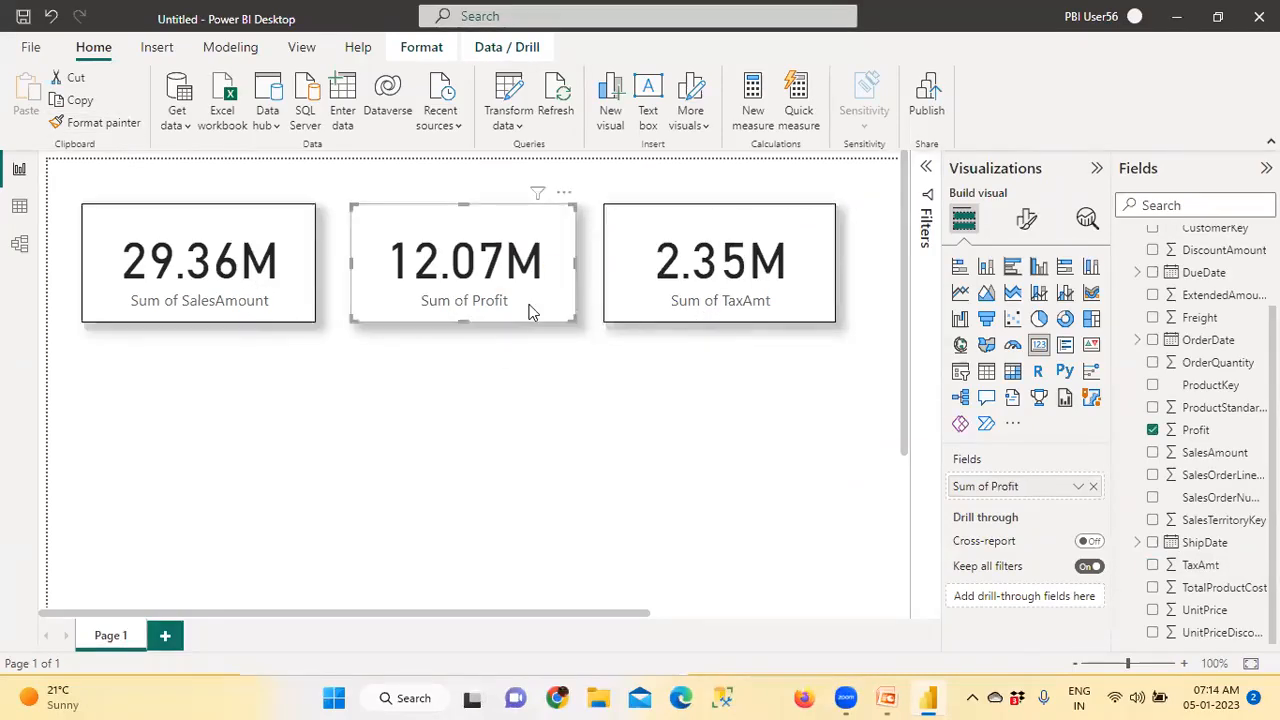
Add a line chart below the SalesAmount and Profit cards and size it to span the width of both cards
{"action": "left_click", "coordinate": [782, 312]}
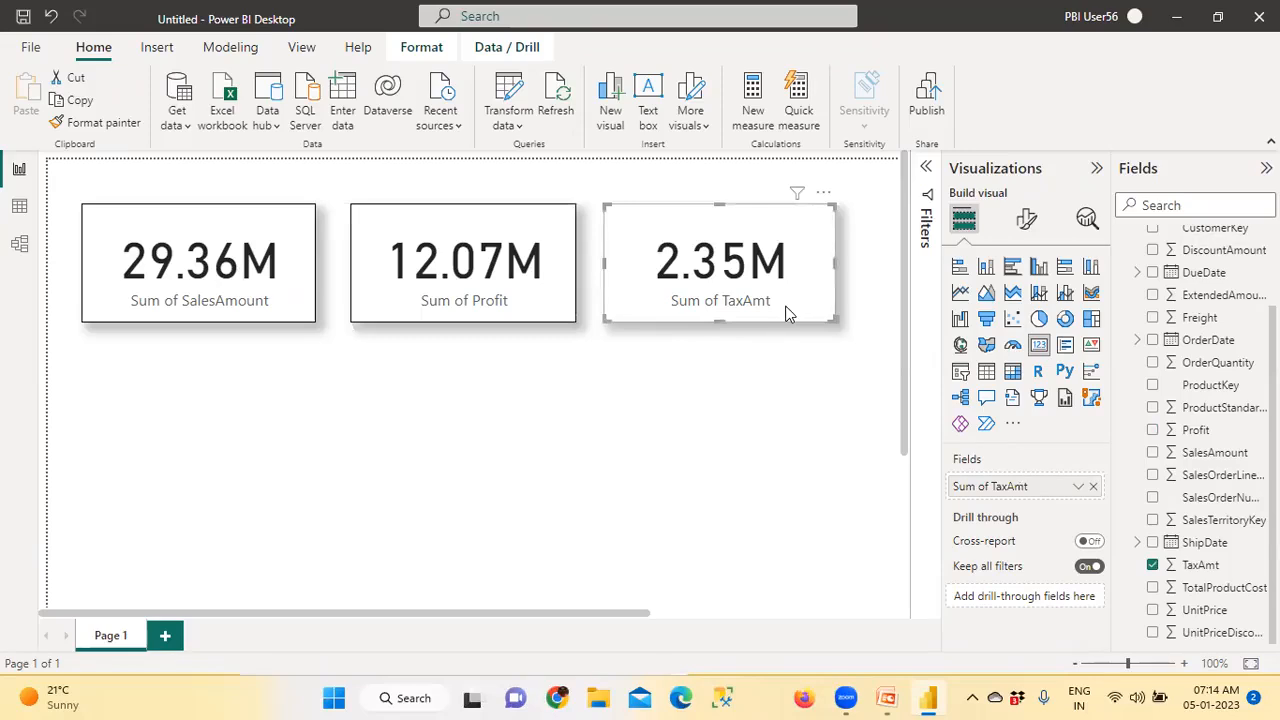
{"action": "left_click", "coordinate": [622, 410]}
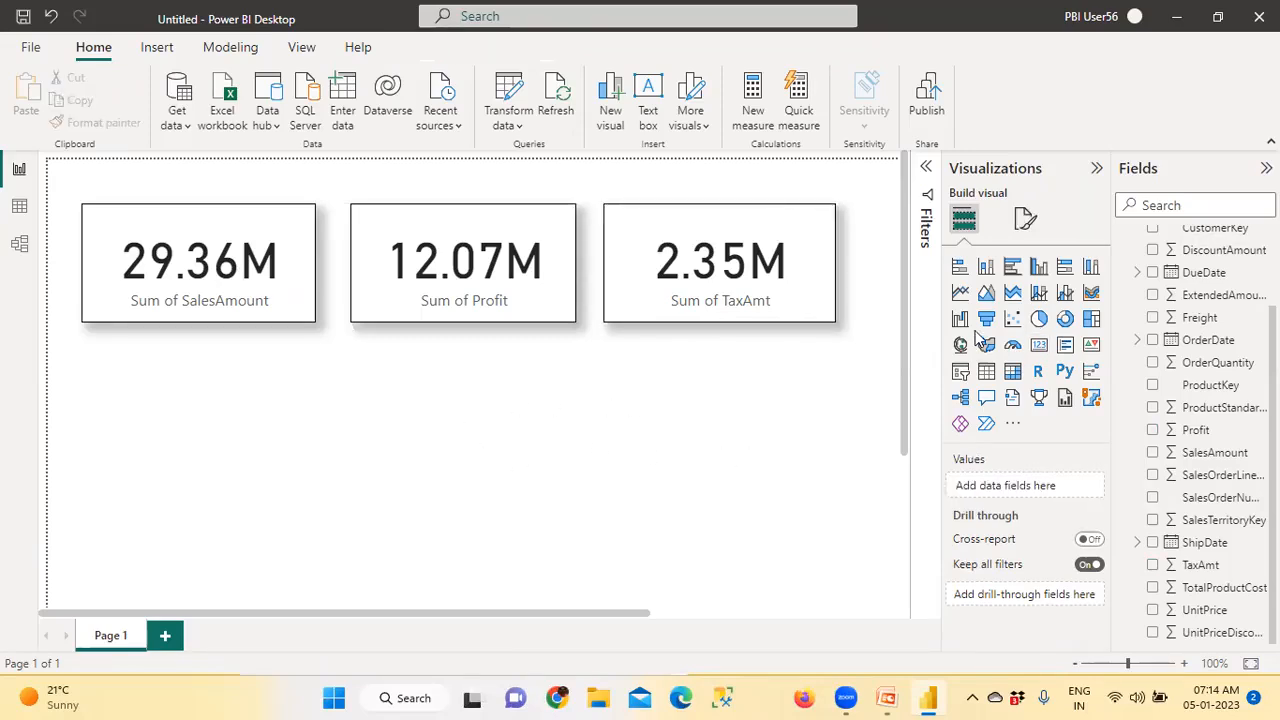
{"action": "scroll", "coordinate": [1150, 380], "scroll_direction": "up", "scroll_amount": 3}
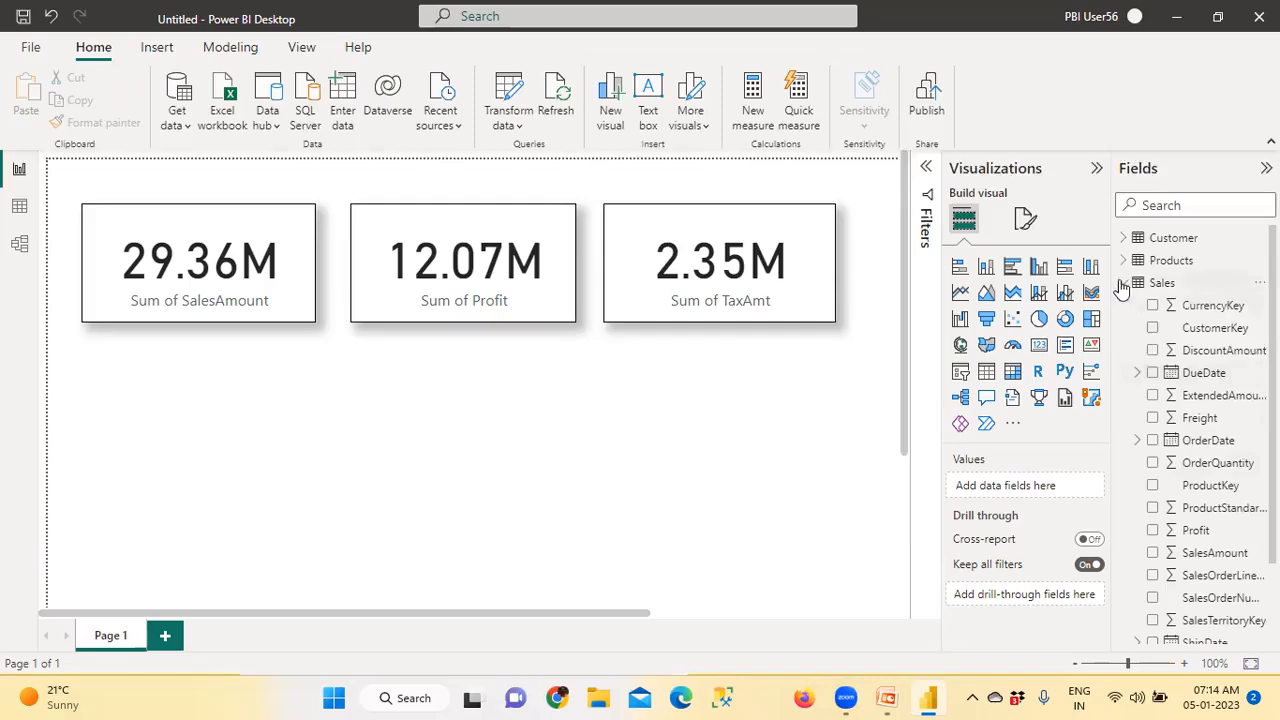
{"action": "left_click", "coordinate": [1123, 284]}
{"action": "left_click", "coordinate": [1123, 238]}
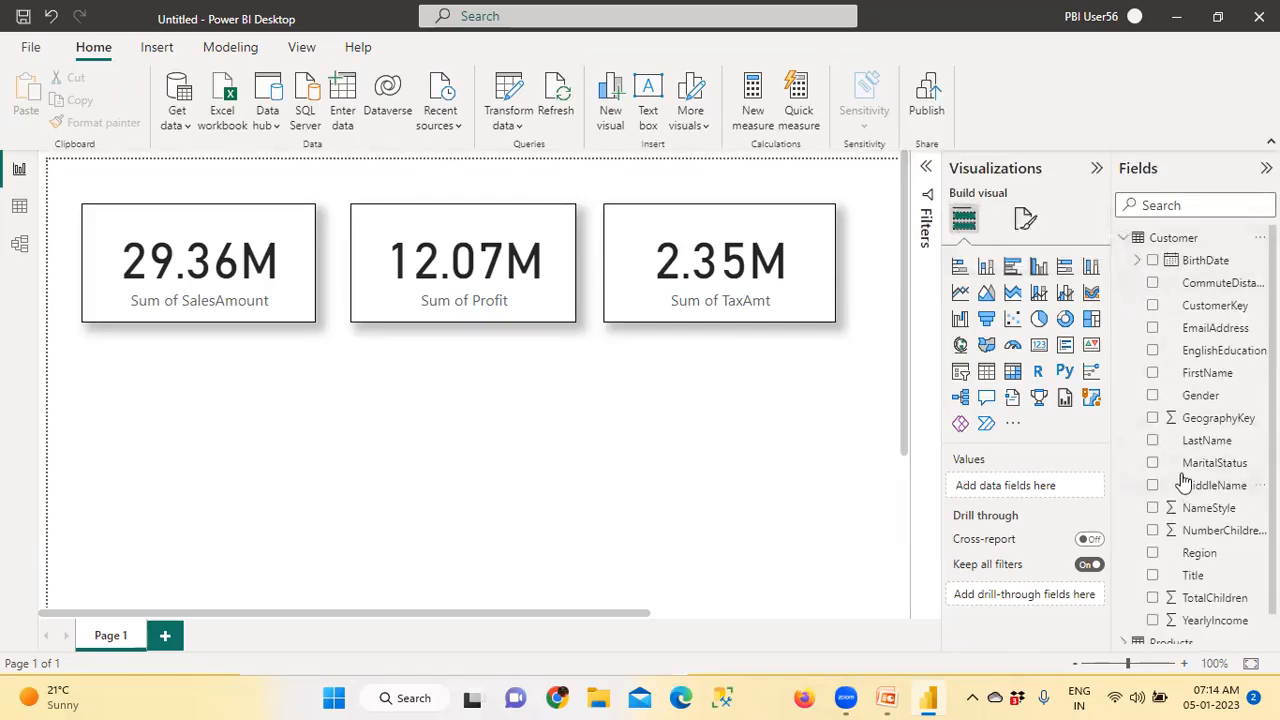
{"action": "left_click", "coordinate": [1123, 238]}
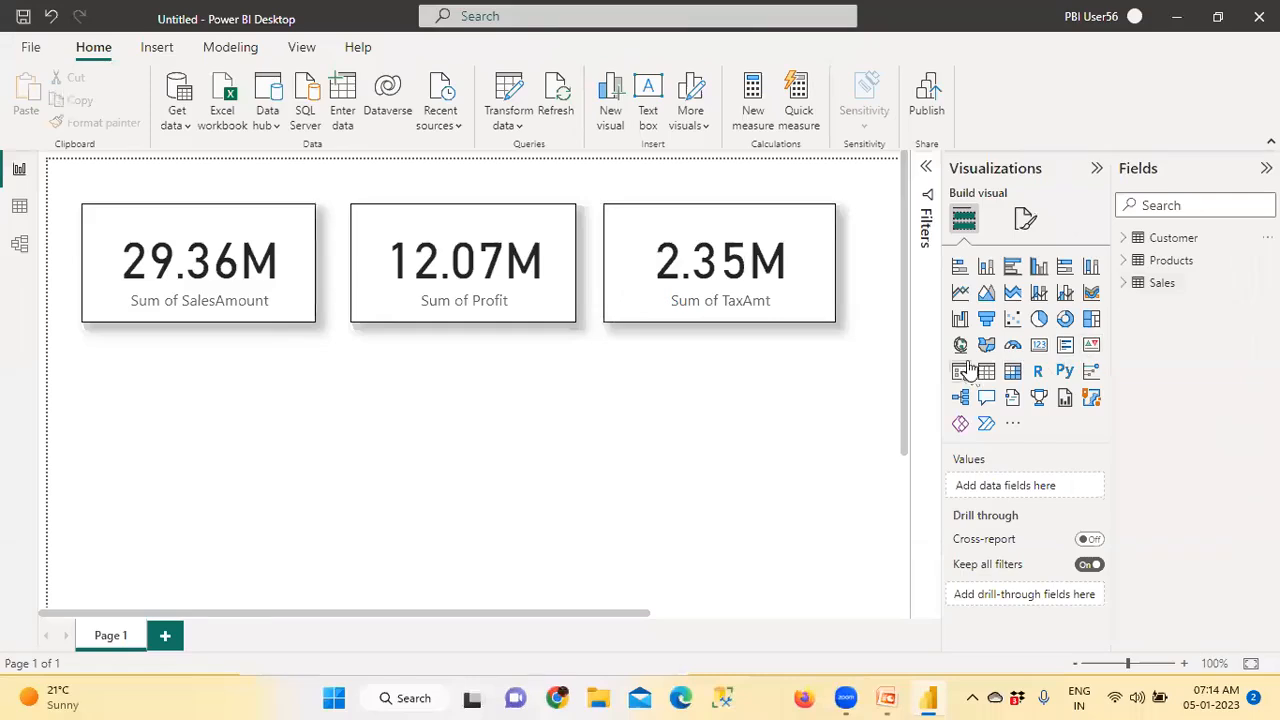
{"action": "left_click", "coordinate": [960, 293]}
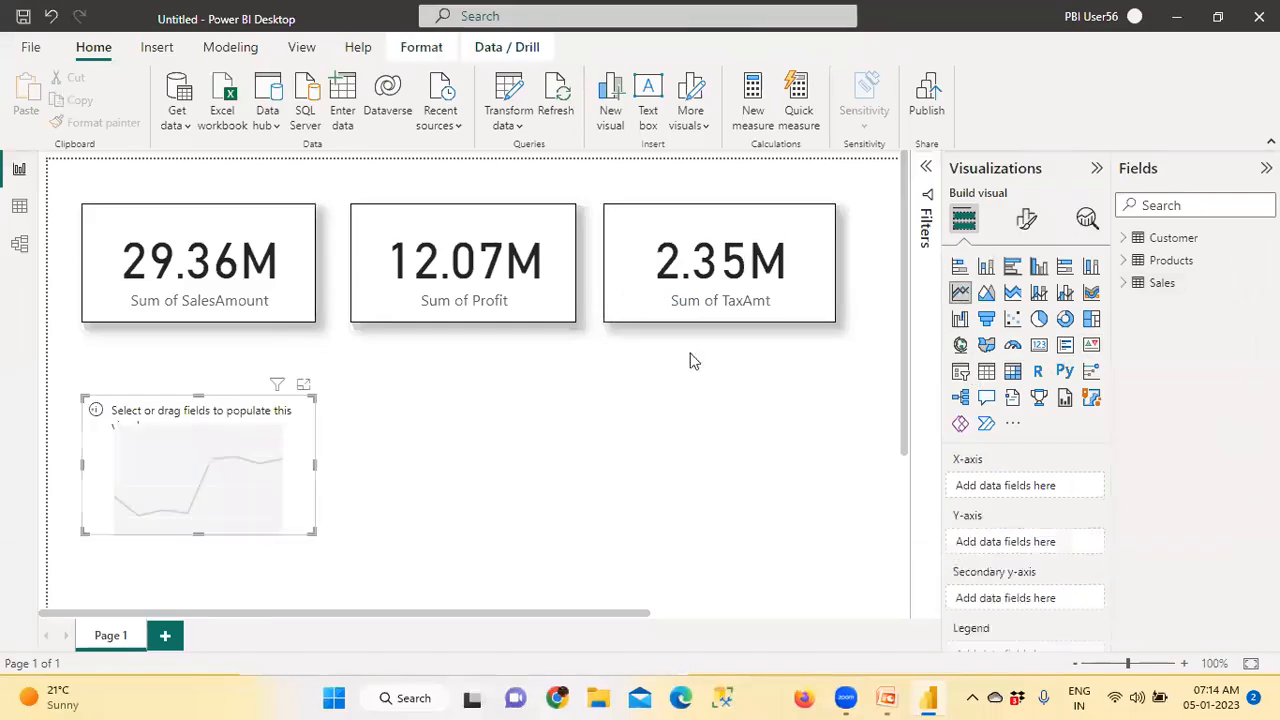
{"action": "left_click_drag", "start_coordinate": [280, 491], "coordinate": [576, 522]}
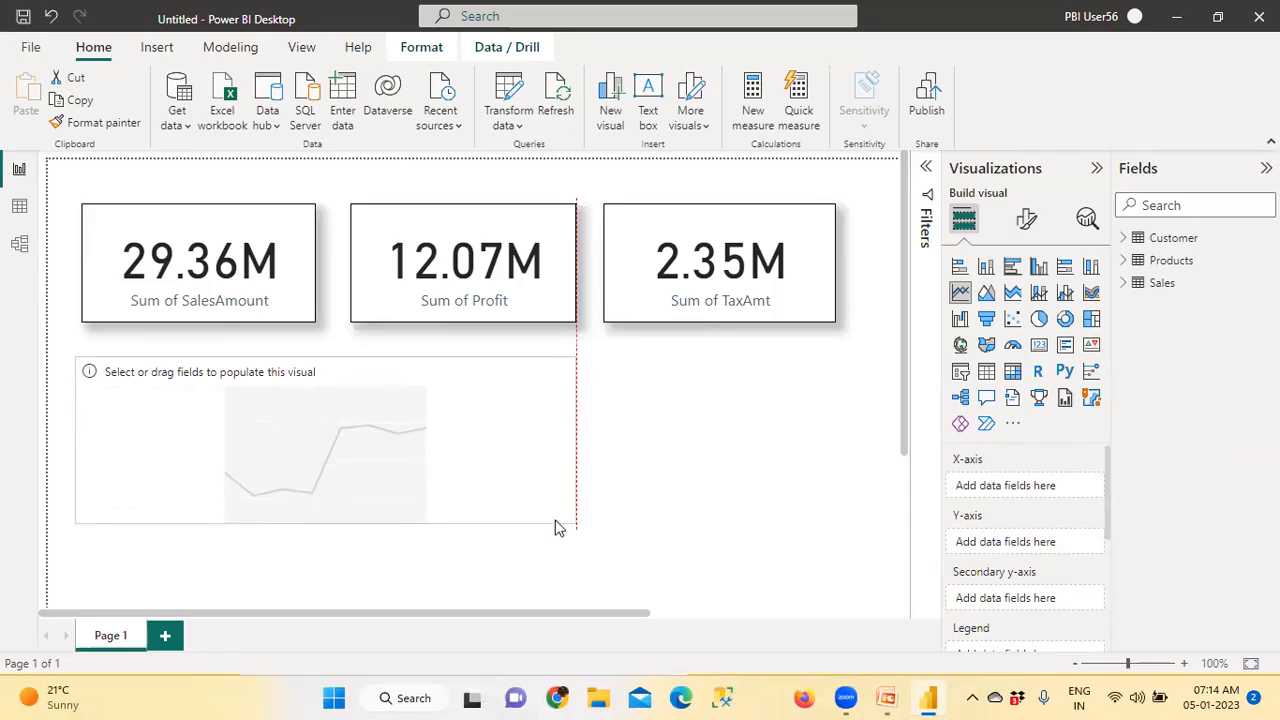
Copy the SalesAmount card's formatting to the empty line chart with Format painter
{"action": "left_click", "coordinate": [289, 318]}
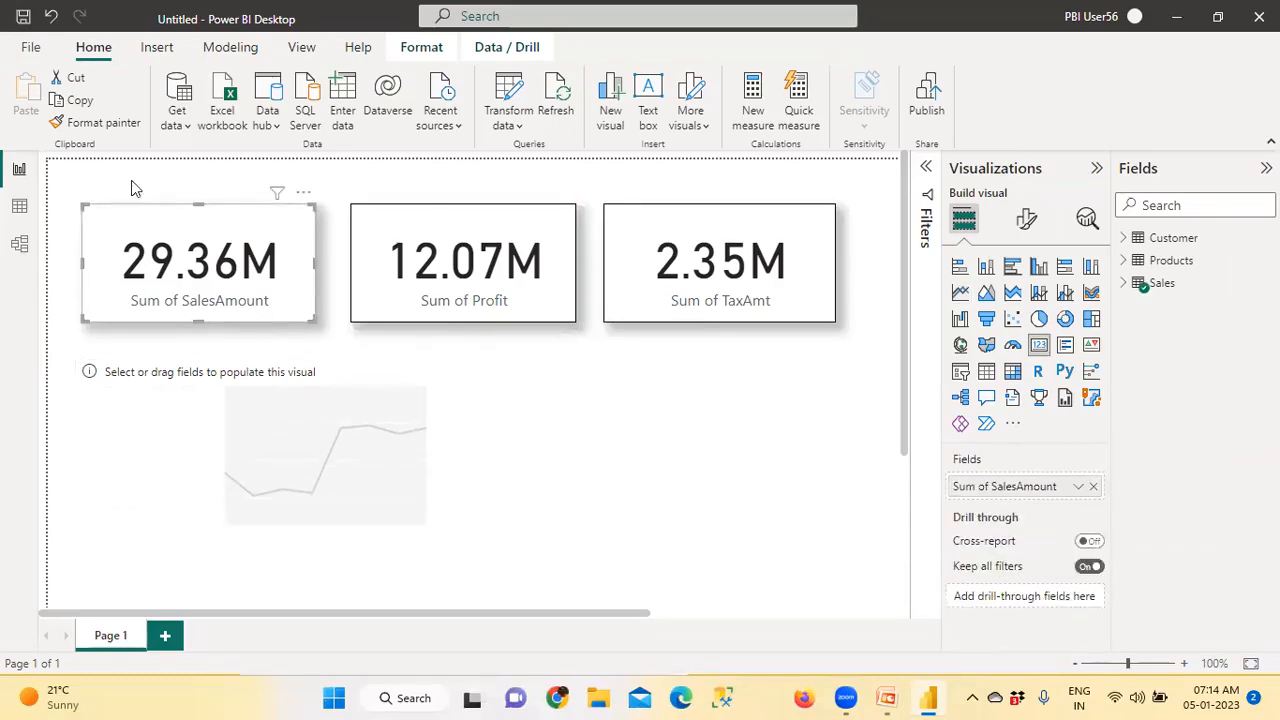
{"action": "left_click", "coordinate": [170, 422]}
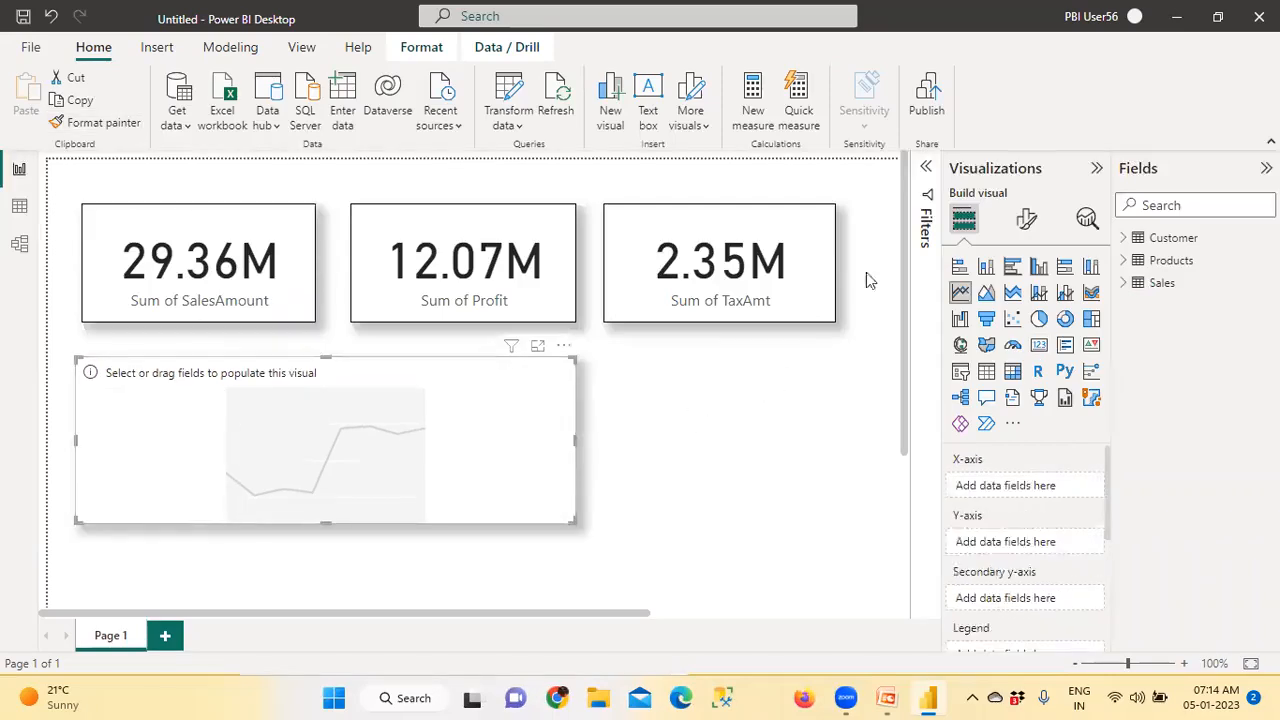
Plot SalesAmount by the Year level of OrderDate from the Sales table in the line chart
{"action": "left_click", "coordinate": [1124, 285]}
{"action": "left_click", "coordinate": [1138, 441]}
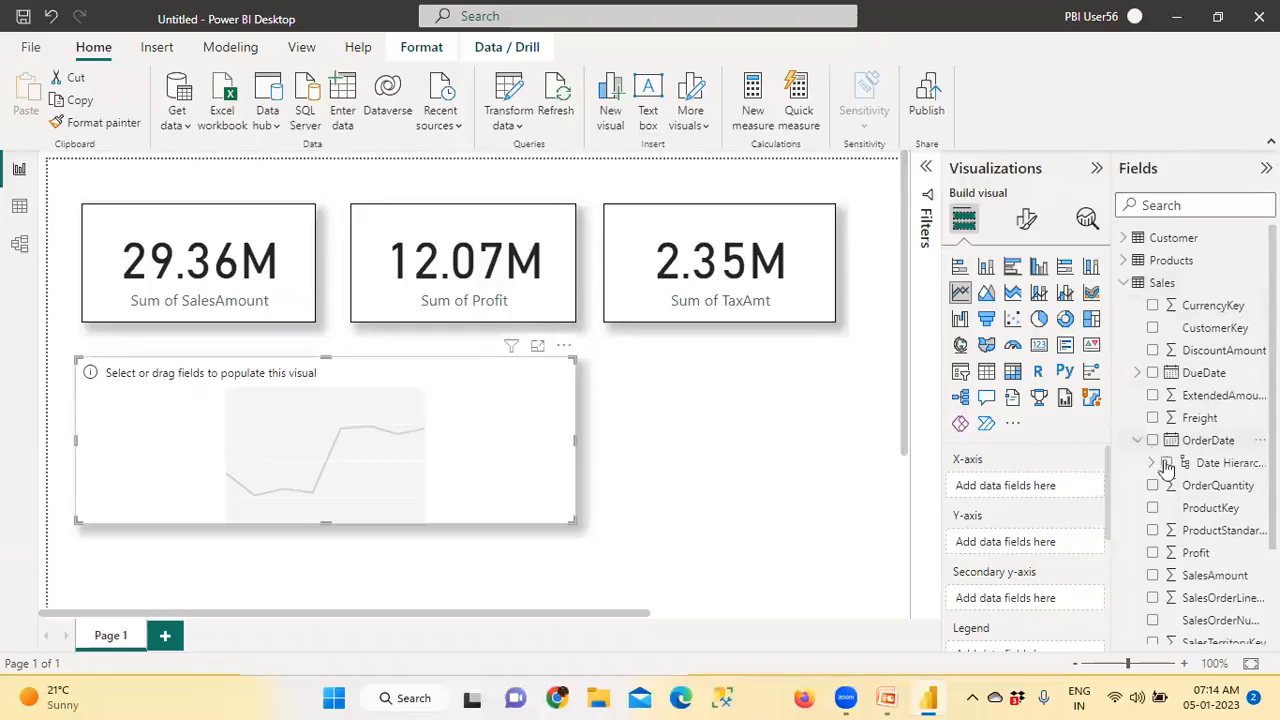
{"action": "left_click", "coordinate": [1152, 463]}
{"action": "left_click_drag", "start_coordinate": [1218, 485], "coordinate": [467, 457]}
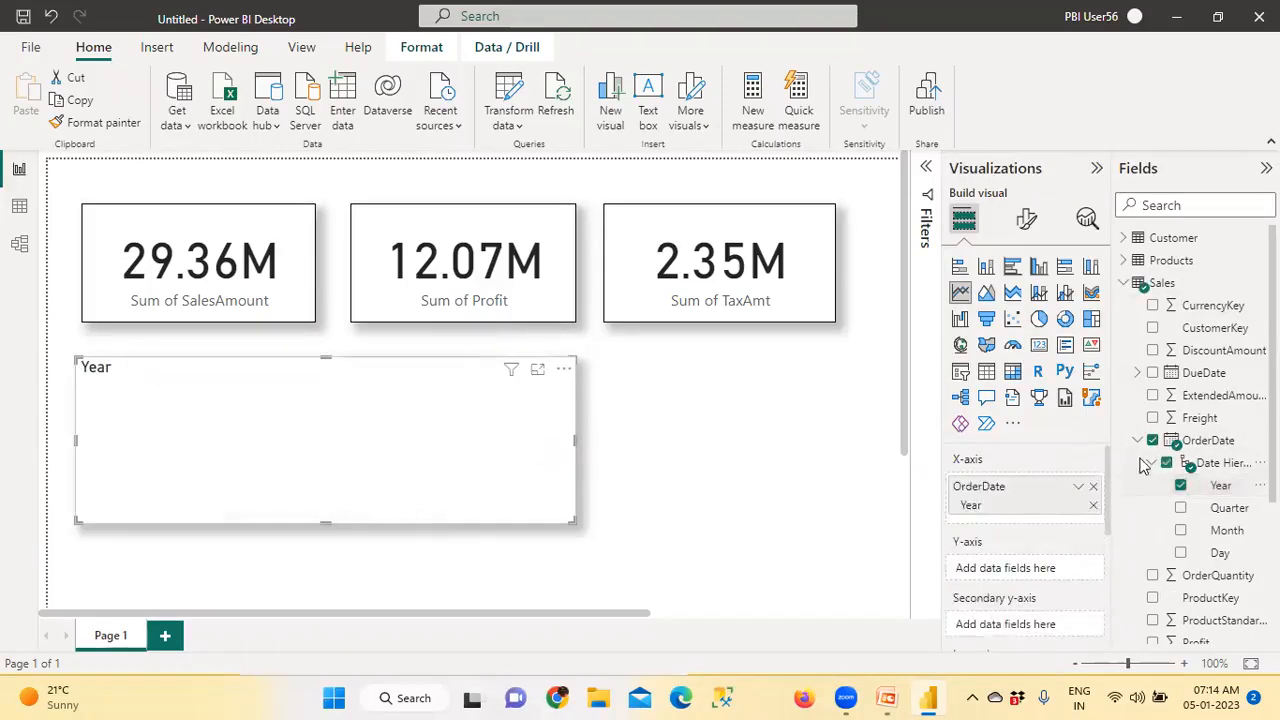
{"action": "left_click", "coordinate": [1138, 441]}
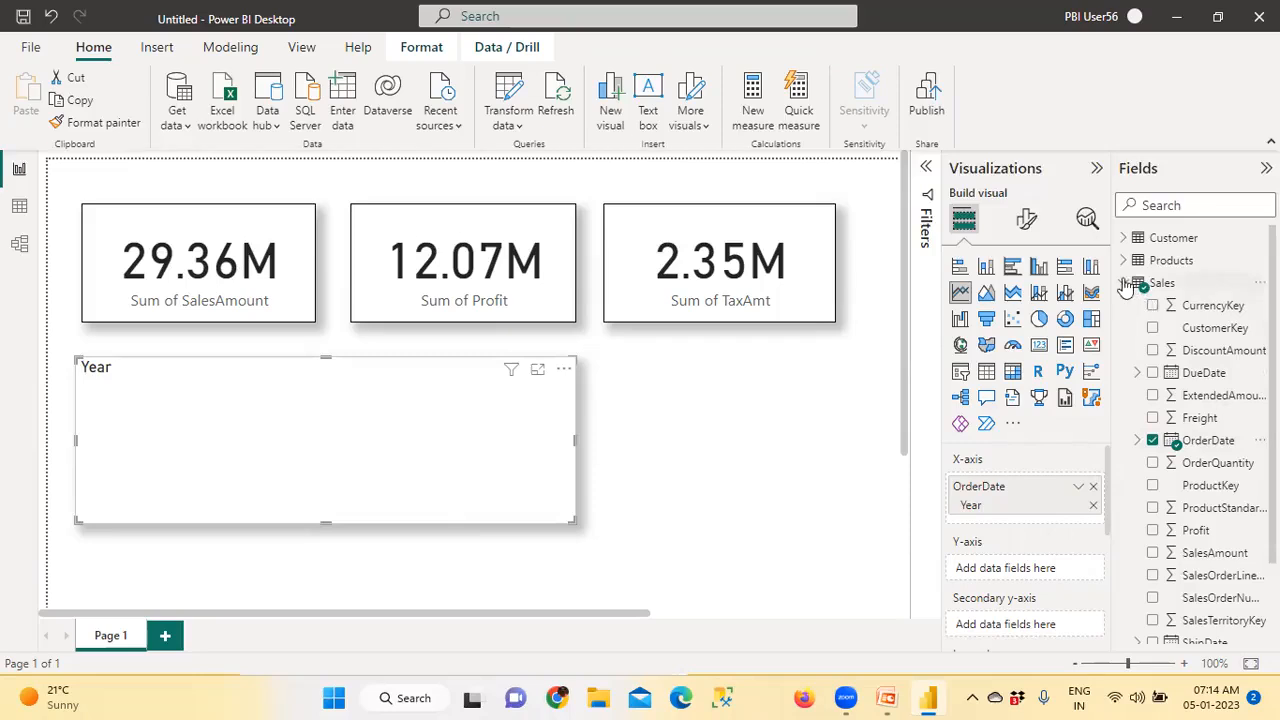
{"action": "left_click_drag", "start_coordinate": [1215, 557], "coordinate": [418, 435]}
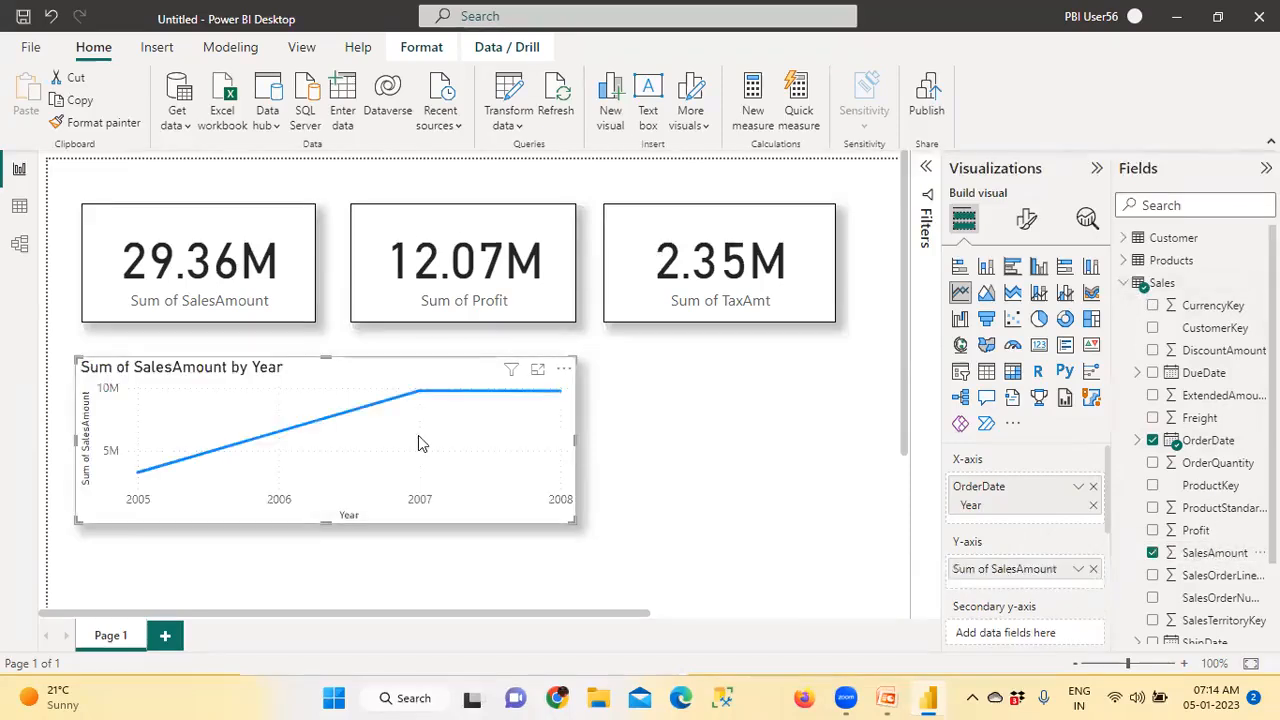
Turn on data labels for the SalesAmount by Year line chart and deselect the chart
{"action": "left_click", "coordinate": [1026, 218]}
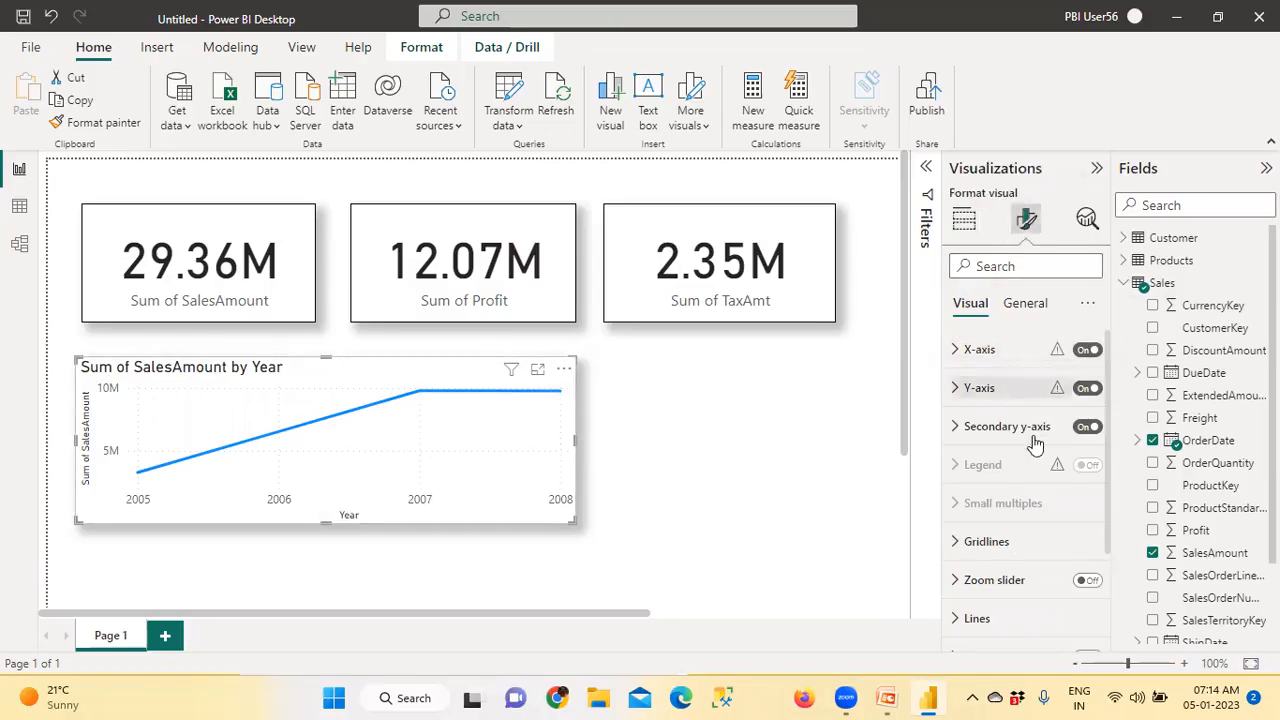
{"action": "scroll", "coordinate": [960, 485], "scroll_direction": "down", "scroll_amount": 3}
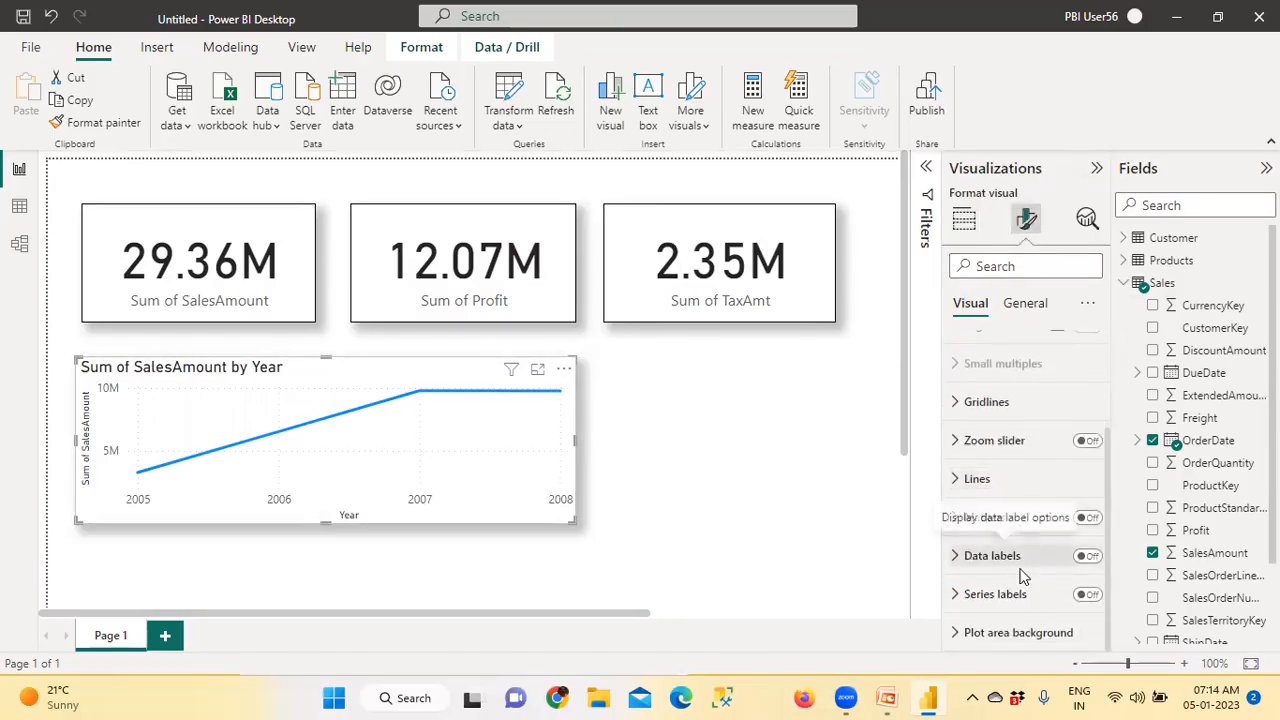
{"action": "left_click", "coordinate": [1088, 557]}
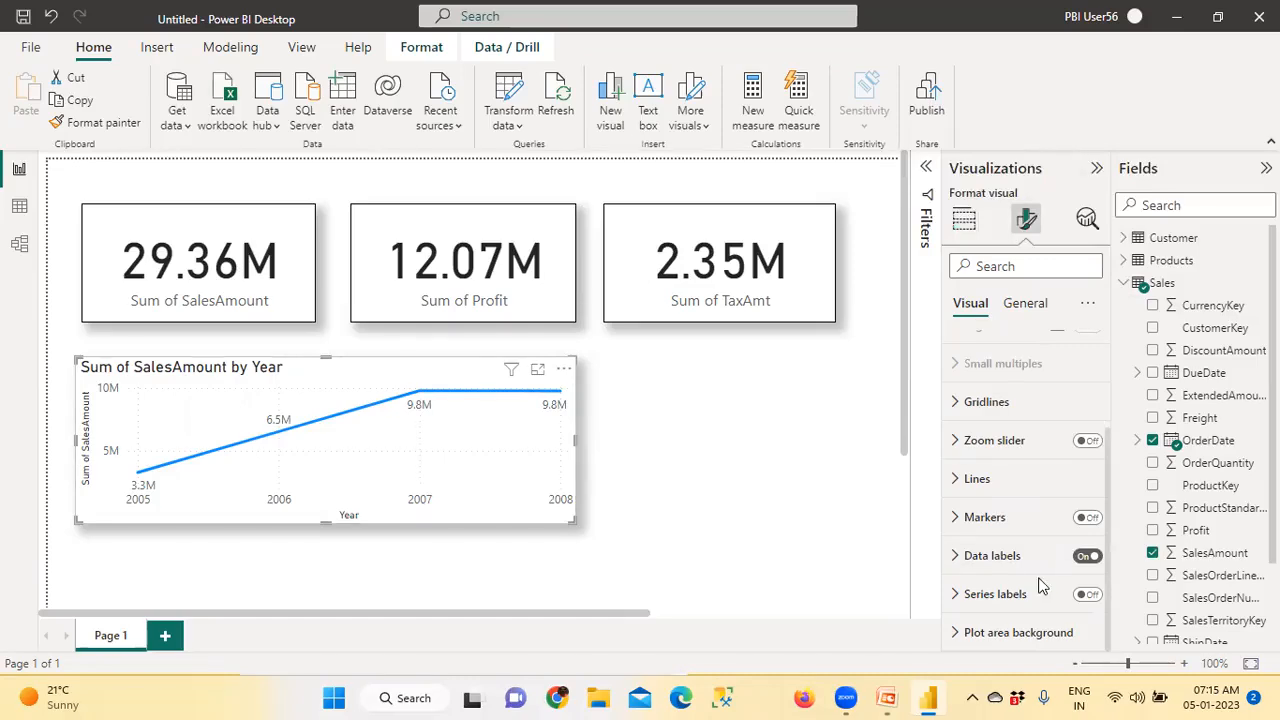
{"action": "left_click", "coordinate": [686, 436]}
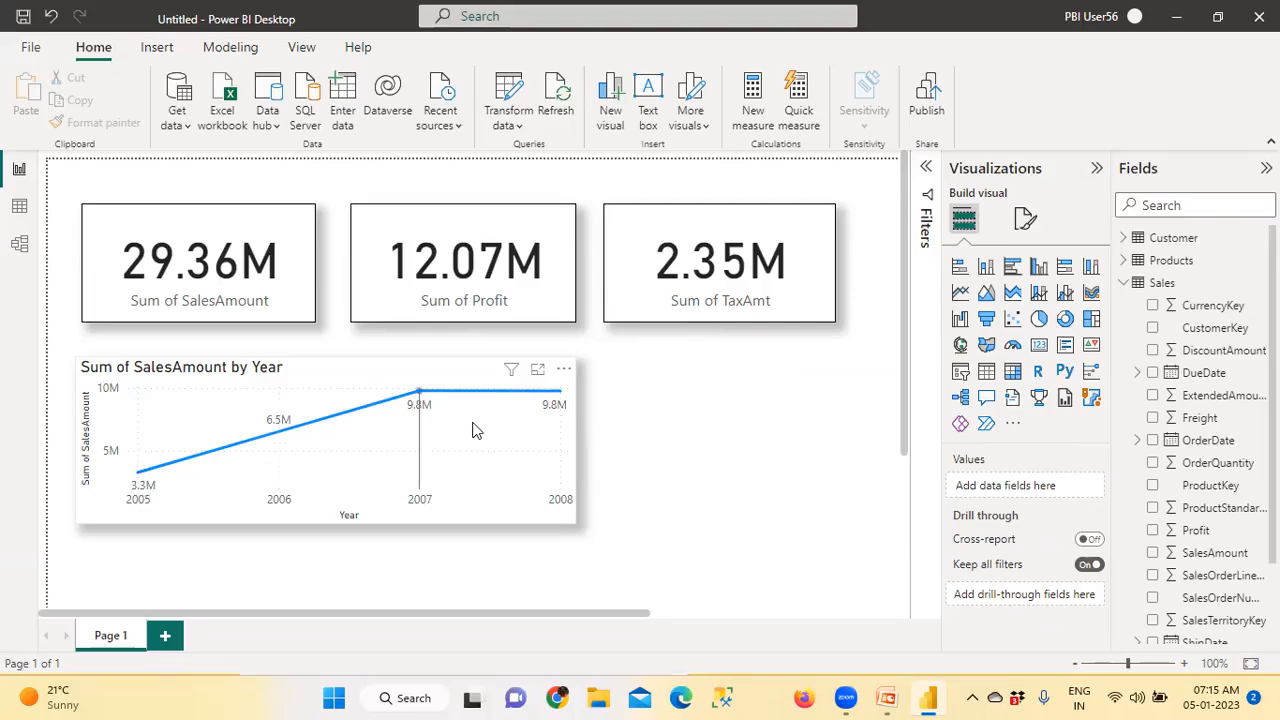
{"action": "mouse_move", "coordinate": [474, 430]}
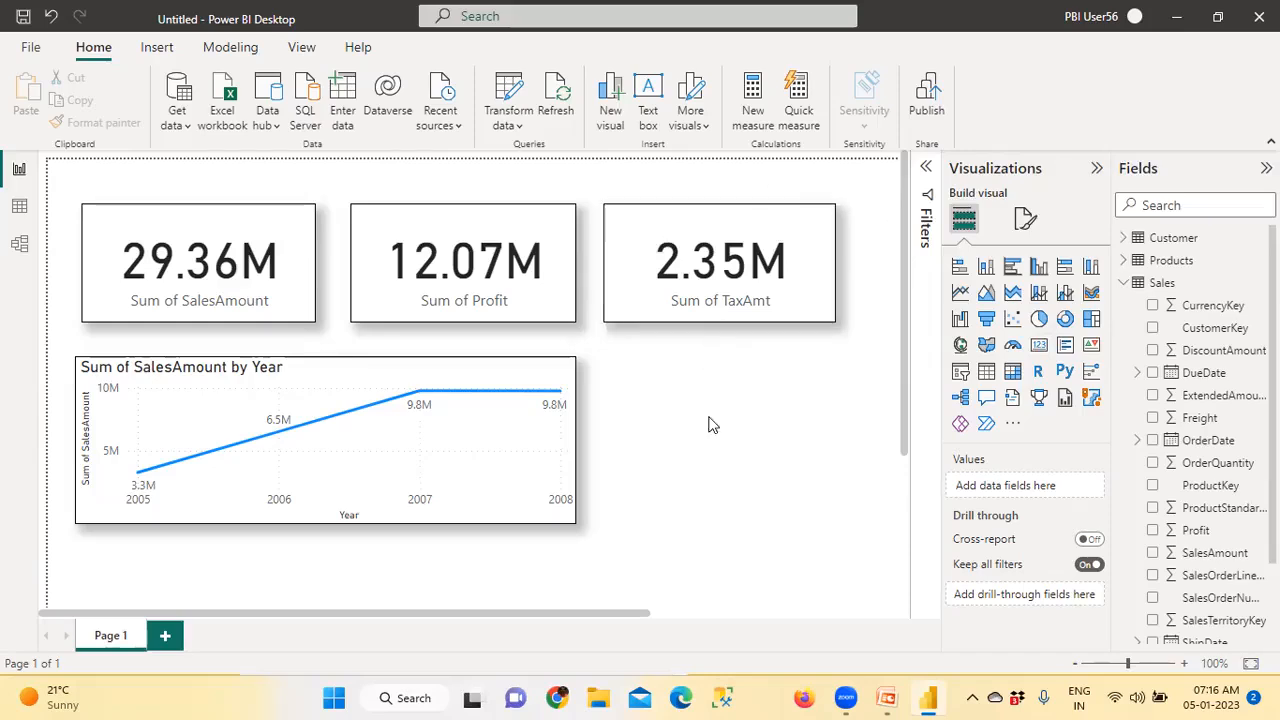
Add a pie chart beside the line chart and size it to fit under the TaxAmt card
{"action": "left_click", "coordinate": [1039, 325]}
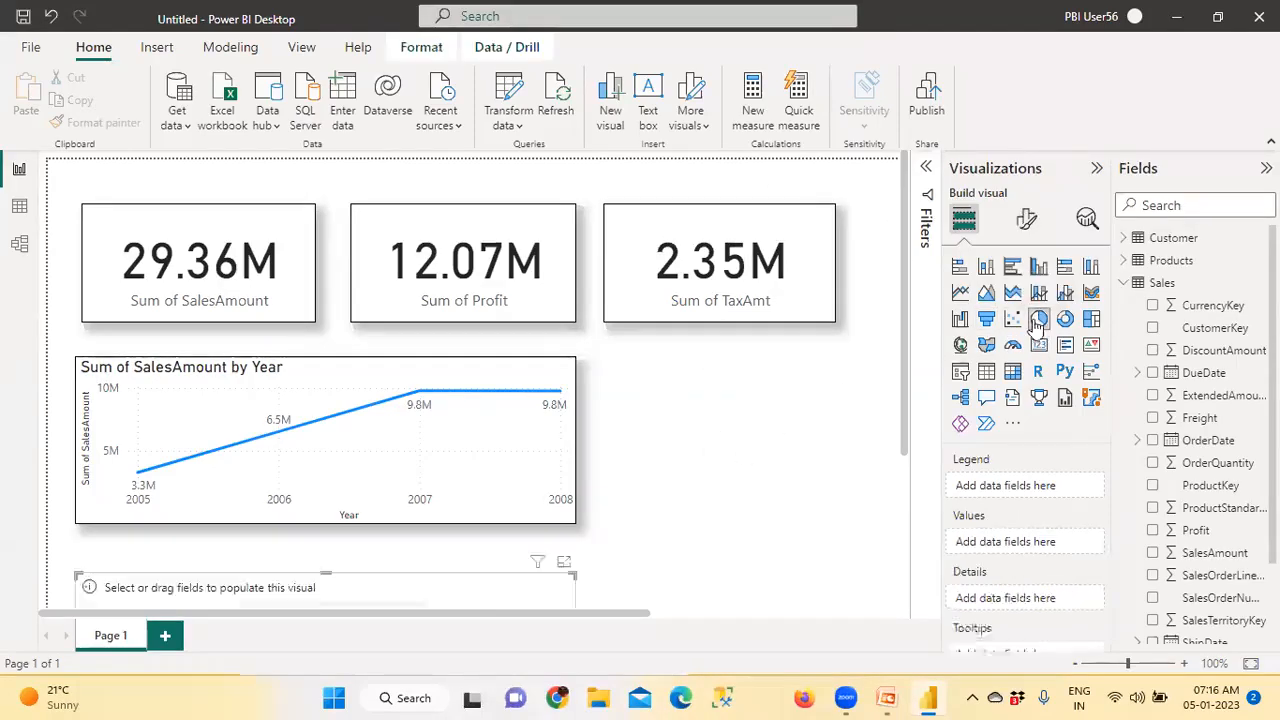
{"action": "left_click_drag", "start_coordinate": [462, 592], "coordinate": [740, 470]}
{"action": "scroll", "coordinate": [758, 560], "scroll_direction": "down", "scroll_amount": 3}
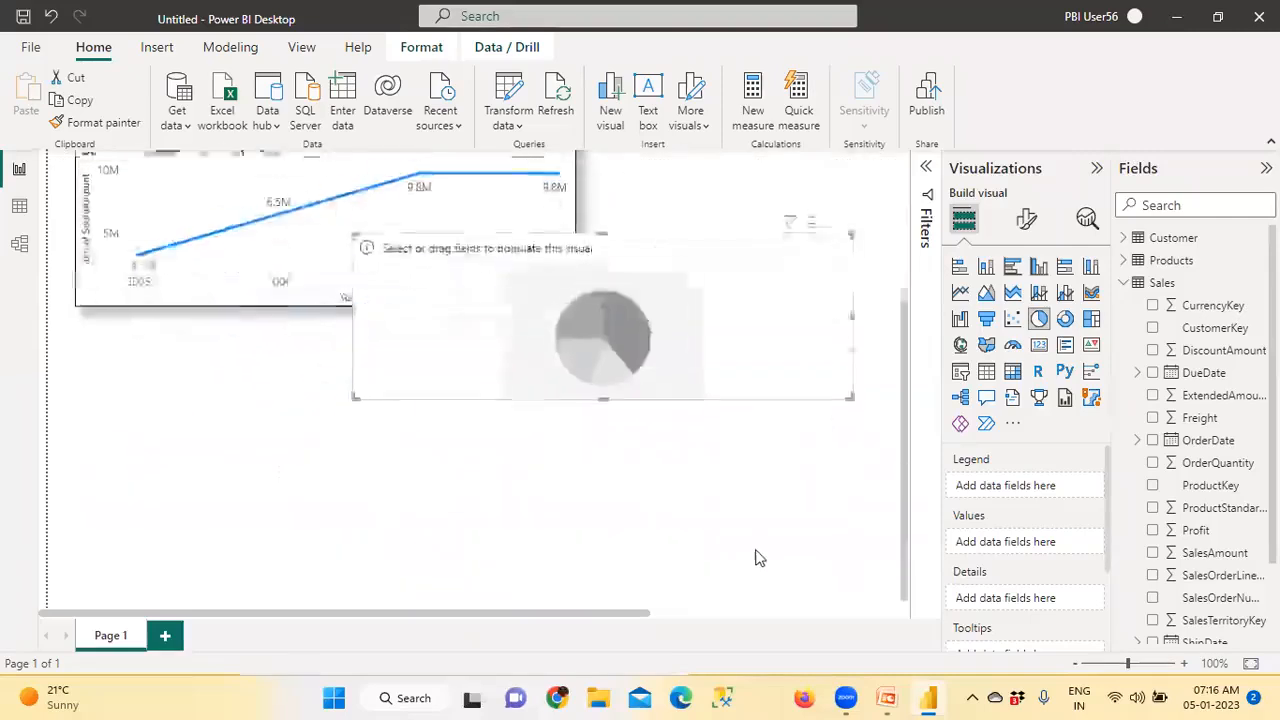
{"action": "left_click_drag", "start_coordinate": [851, 388], "coordinate": [756, 413]}
{"action": "scroll", "coordinate": [756, 421], "scroll_direction": "up", "scroll_amount": 3}
{"action": "left_click_drag", "start_coordinate": [723, 545], "coordinate": [768, 452]}
{"action": "left_click_drag", "start_coordinate": [850, 561], "coordinate": [837, 527]}
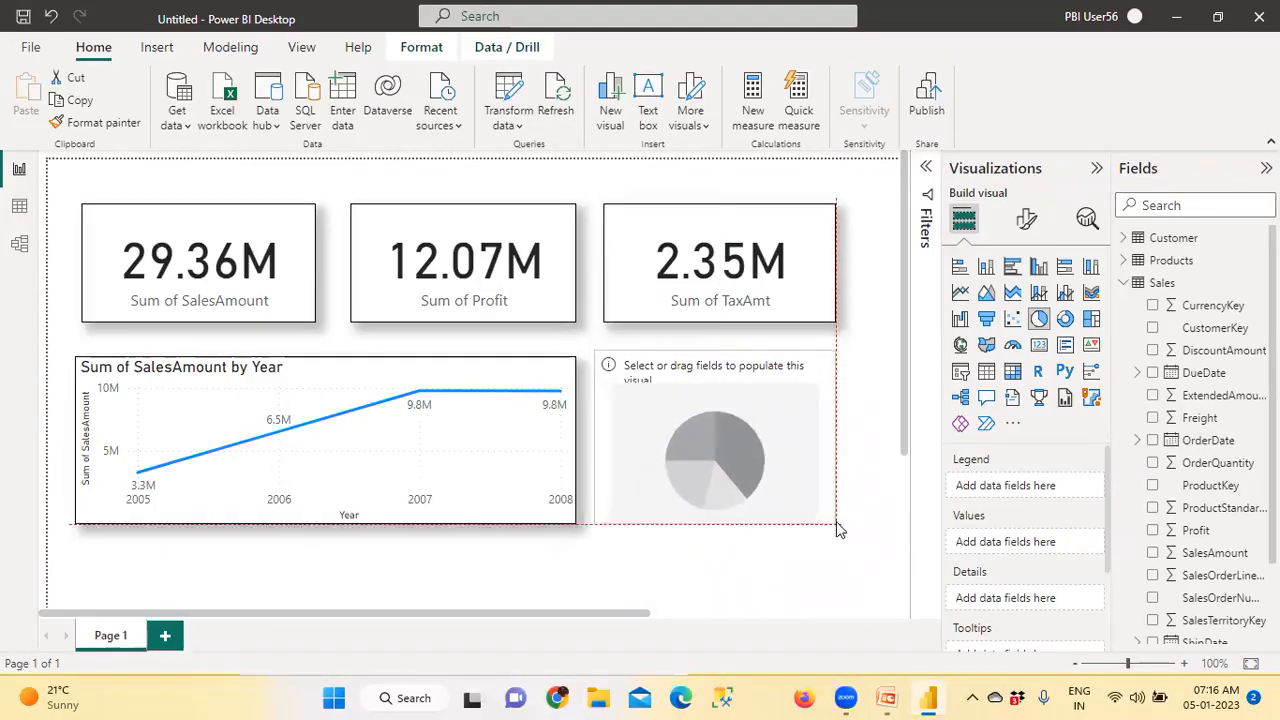
Copy the line chart's formatting to the empty pie chart with Format painter
{"action": "left_click", "coordinate": [534, 486]}
{"action": "left_click", "coordinate": [626, 429]}
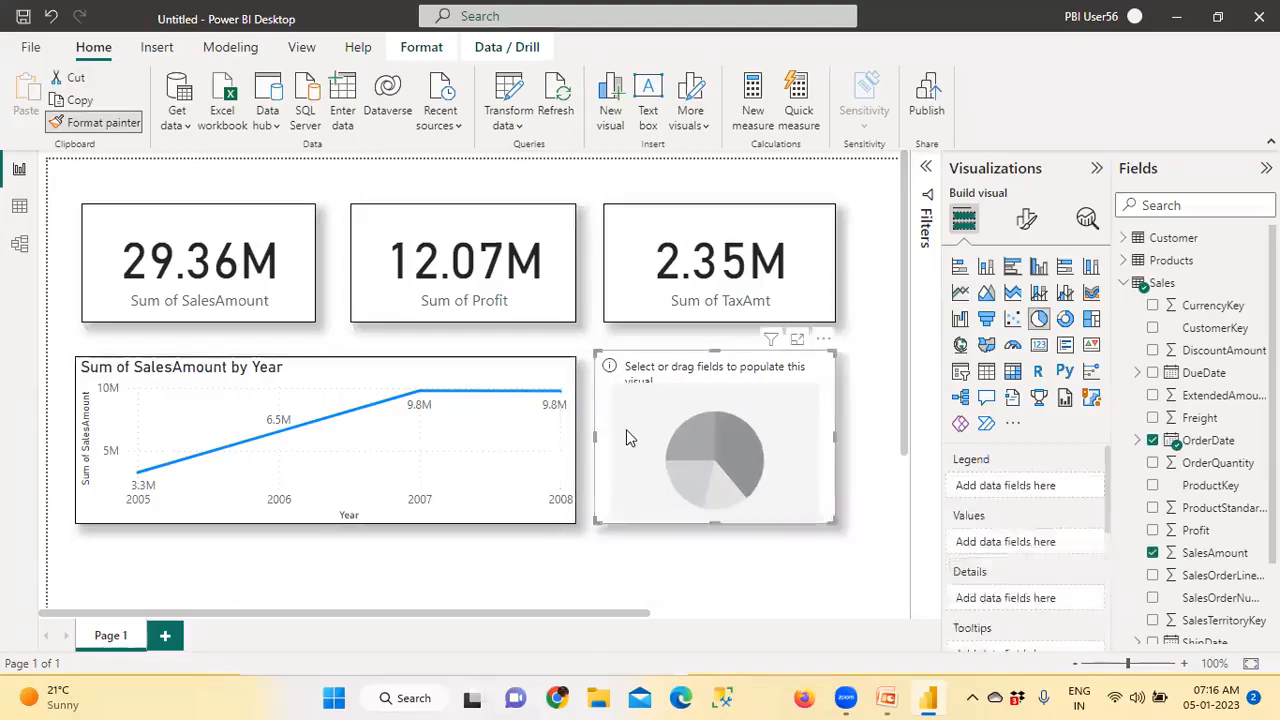
Search the fields for "regio" and use Region from the Customer table as the pie chart's legend
{"action": "left_click", "coordinate": [1123, 283]}
{"action": "left_click", "coordinate": [1123, 238]}
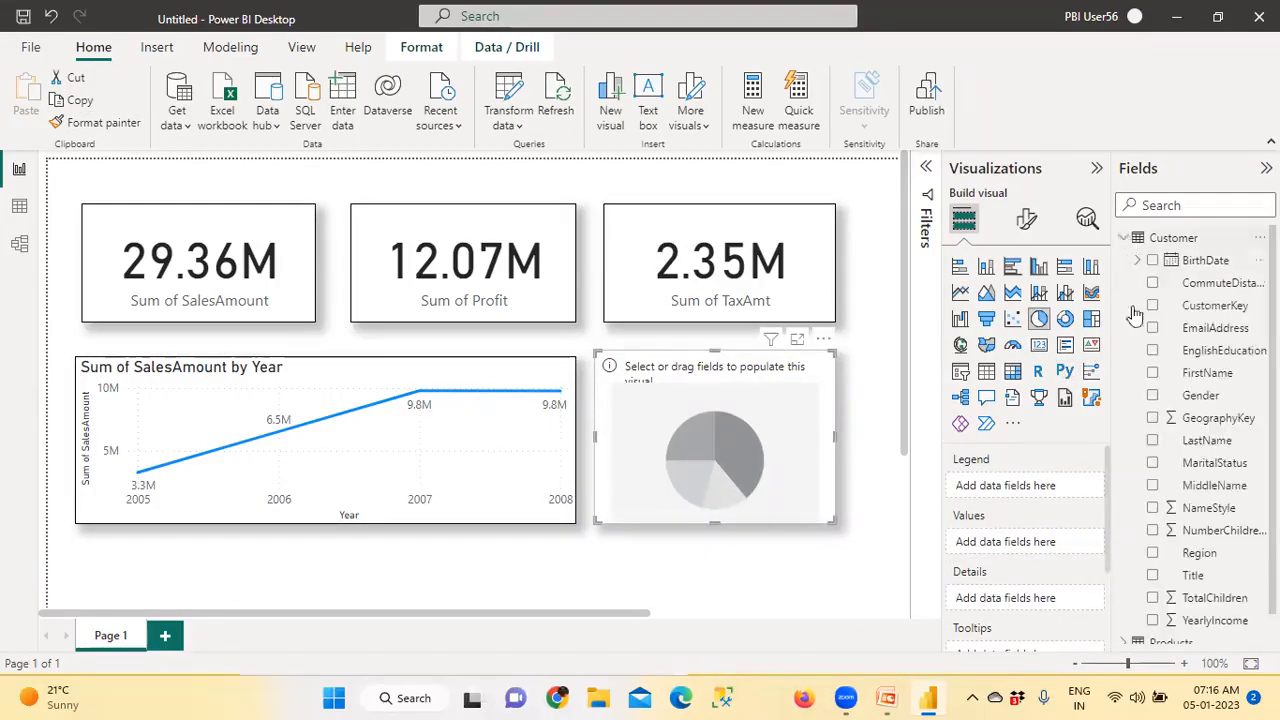
{"action": "scroll", "coordinate": [1192, 486], "scroll_direction": "down", "scroll_amount": 1}
{"action": "scroll", "coordinate": [1204, 530], "scroll_direction": "up", "scroll_amount": 1}
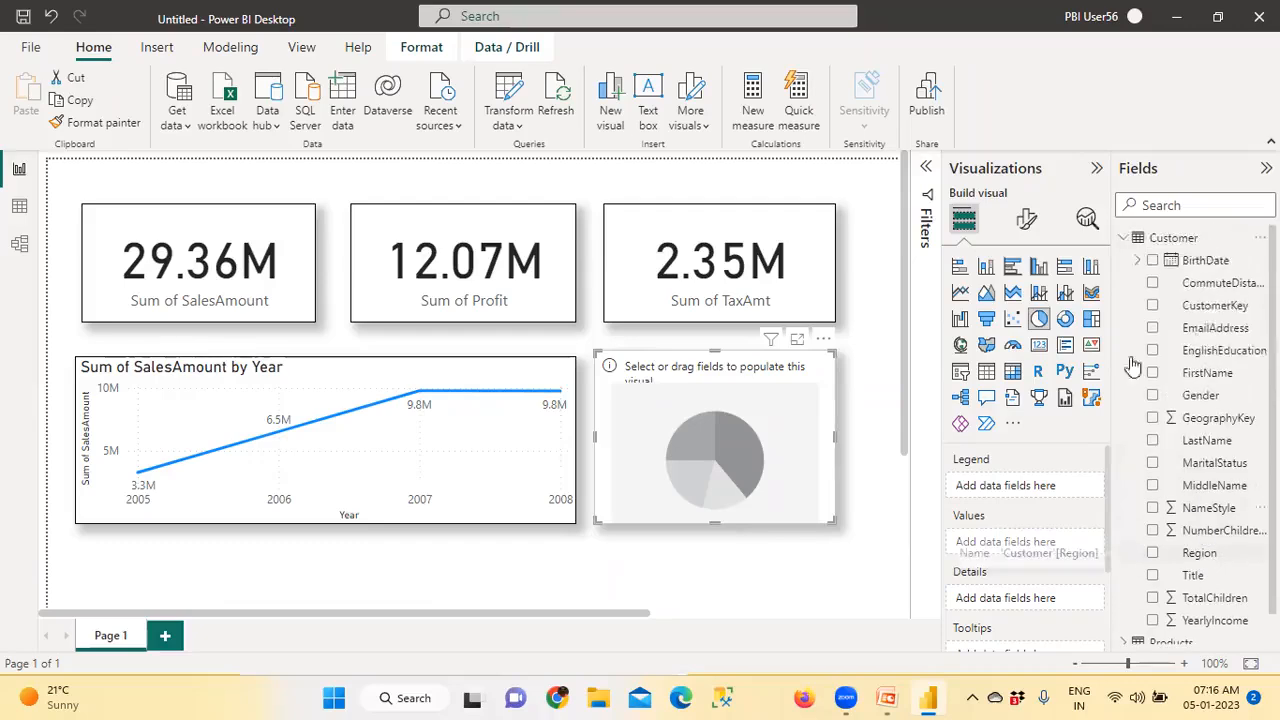
{"action": "left_click", "coordinate": [1124, 238]}
{"action": "left_click", "coordinate": [1161, 205]}
{"action": "type", "text": "re"}
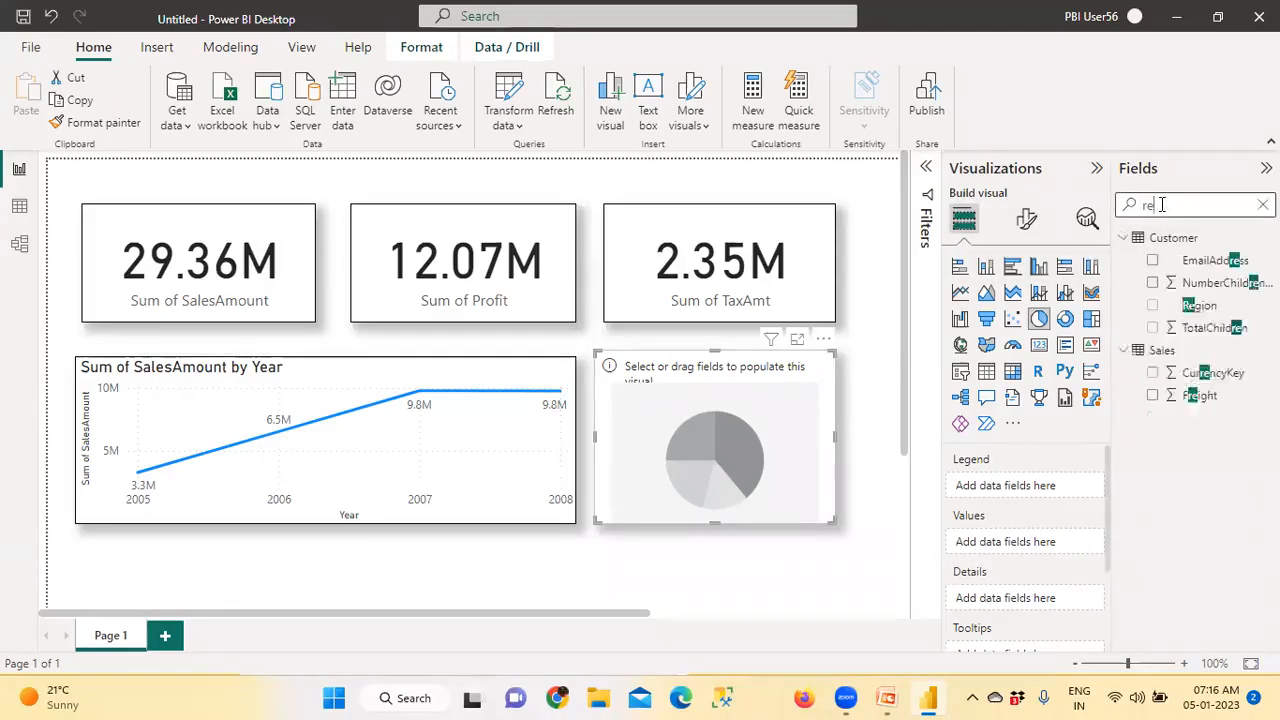
{"action": "type", "text": "gio"}
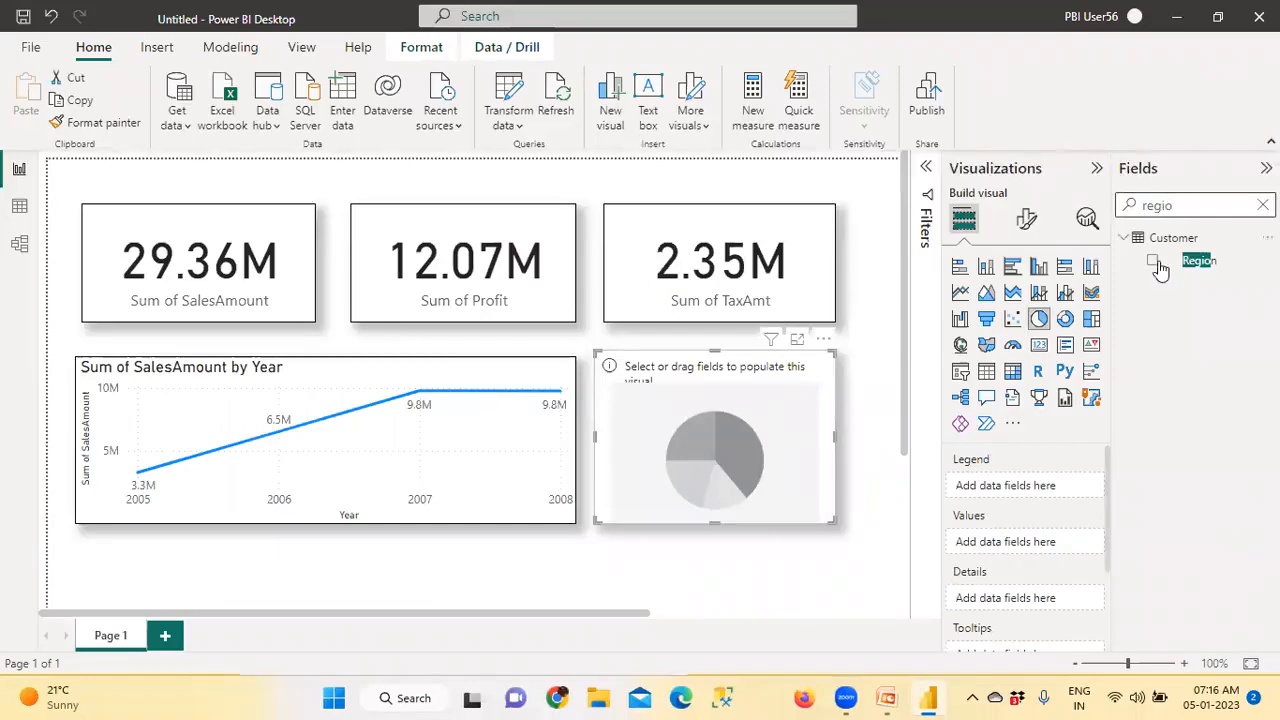
{"action": "left_click_drag", "start_coordinate": [1192, 276], "coordinate": [773, 455]}
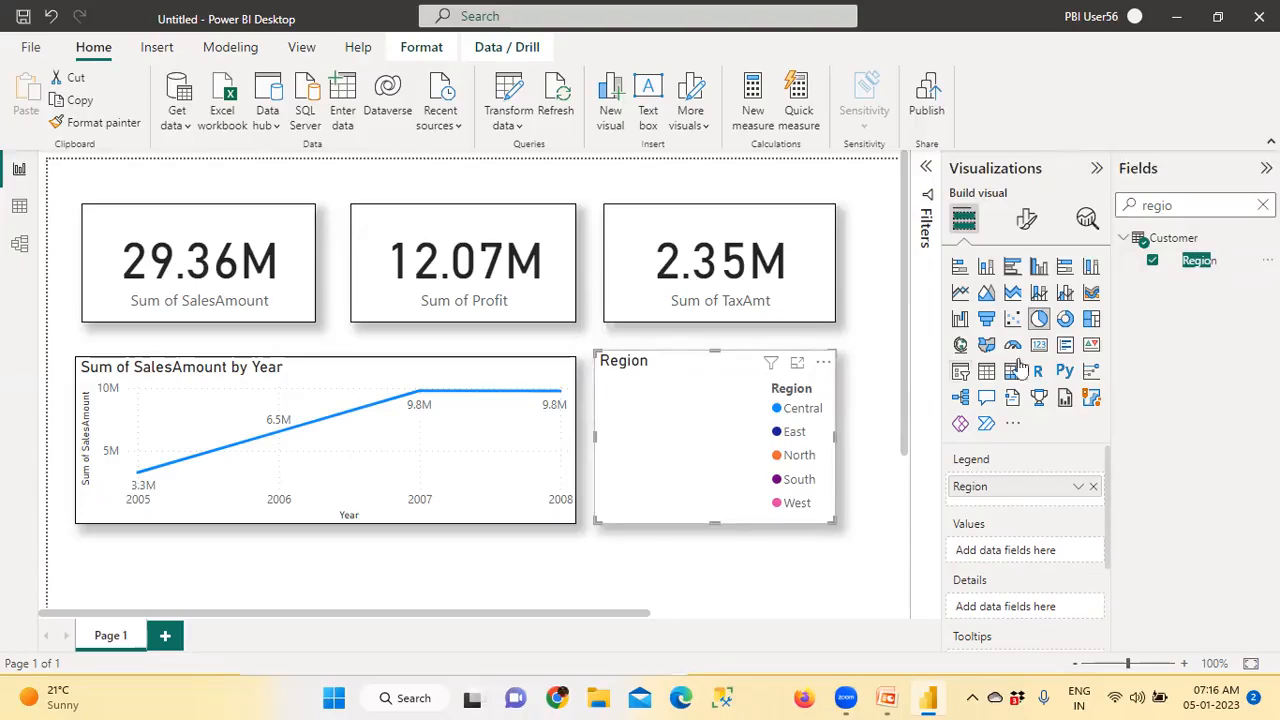
Search the fields for "Salesam", use SalesAmount as the pie chart's values, clear the search and collapse the Visualizations pane
{"action": "left_click", "coordinate": [1185, 206]}
{"action": "double_click", "coordinate": [1188, 206]}
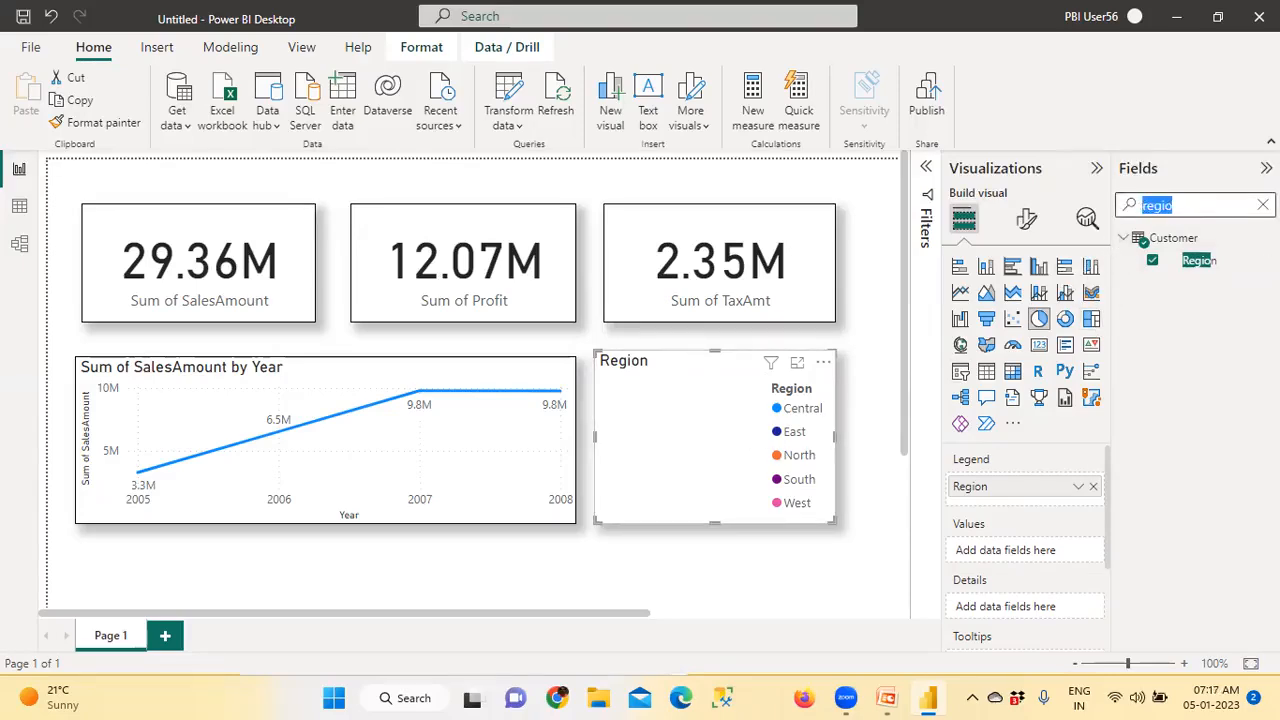
{"action": "key", "text": "BackSpace"}
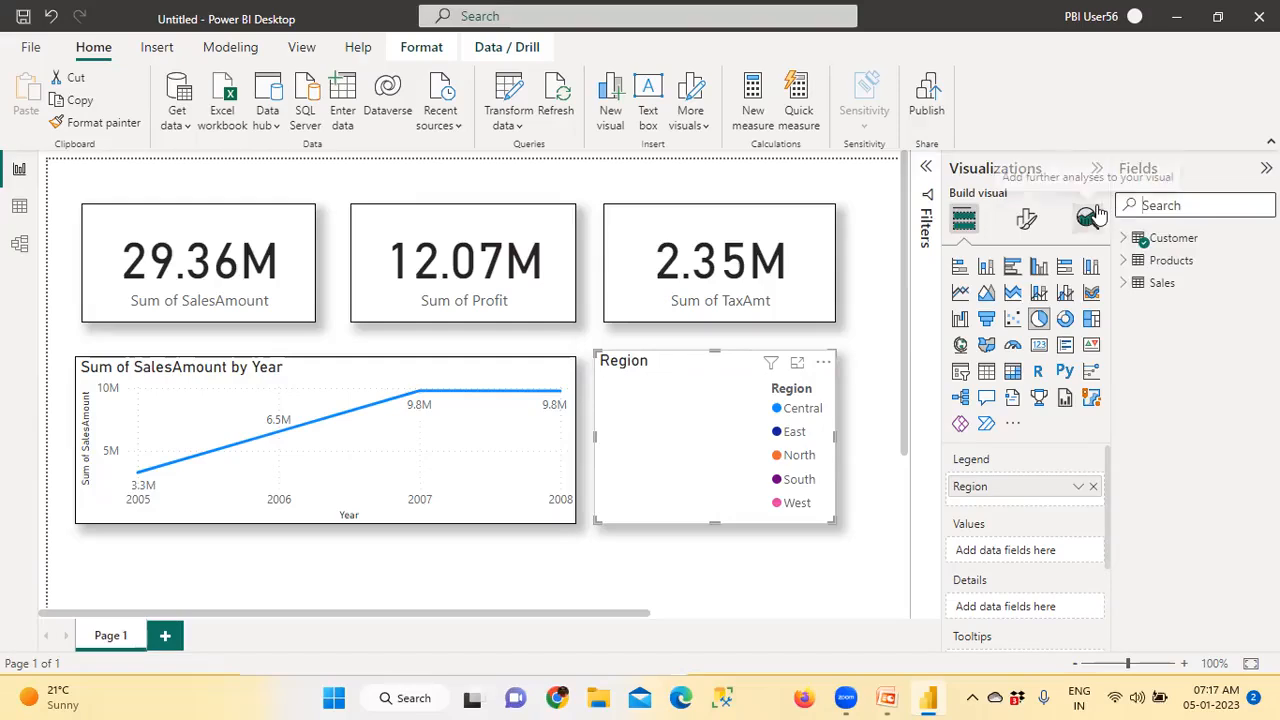
{"action": "type", "text": "Salesam"}
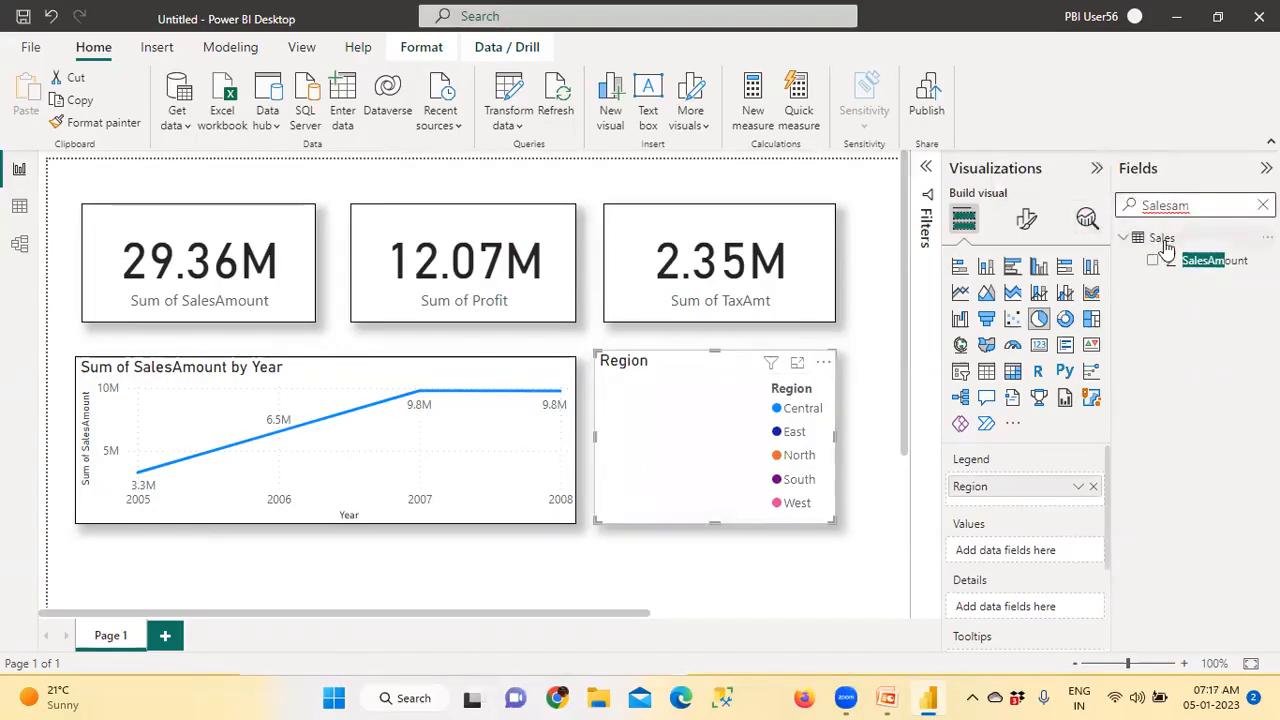
{"action": "left_click_drag", "start_coordinate": [1190, 264], "coordinate": [706, 423]}
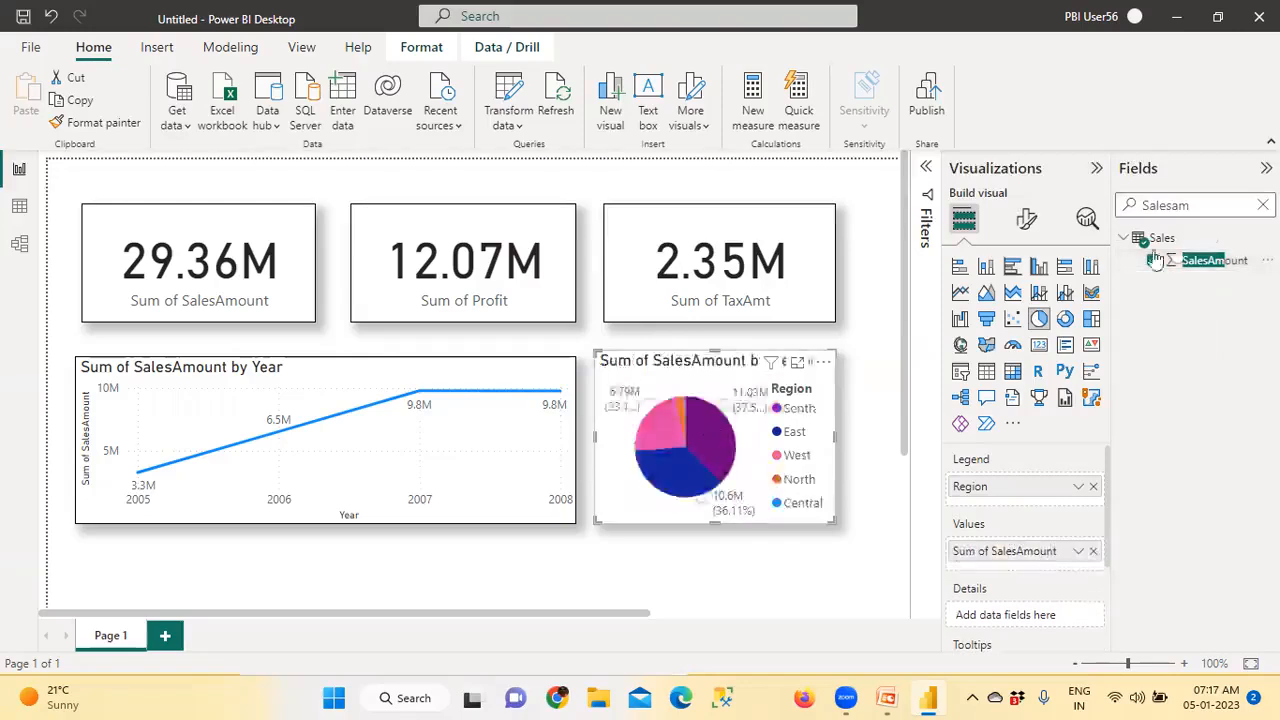
{"action": "left_click", "coordinate": [1263, 205]}
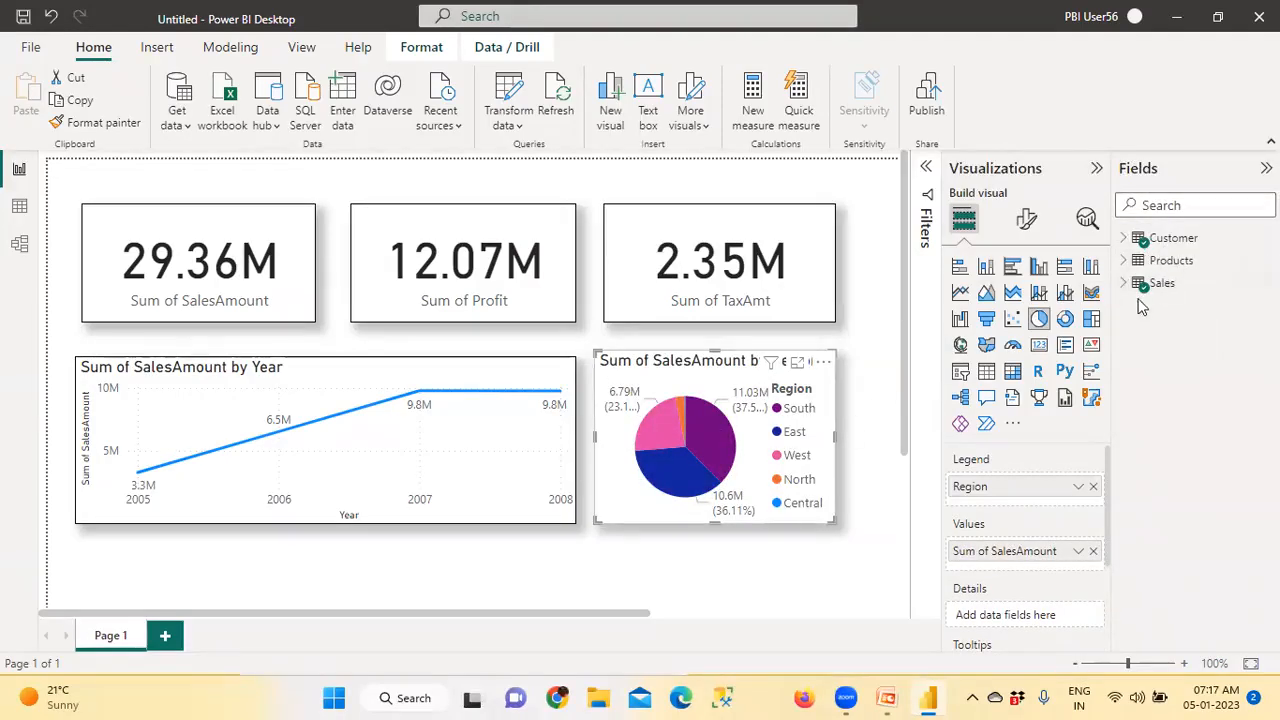
{"action": "left_click", "coordinate": [1097, 170]}
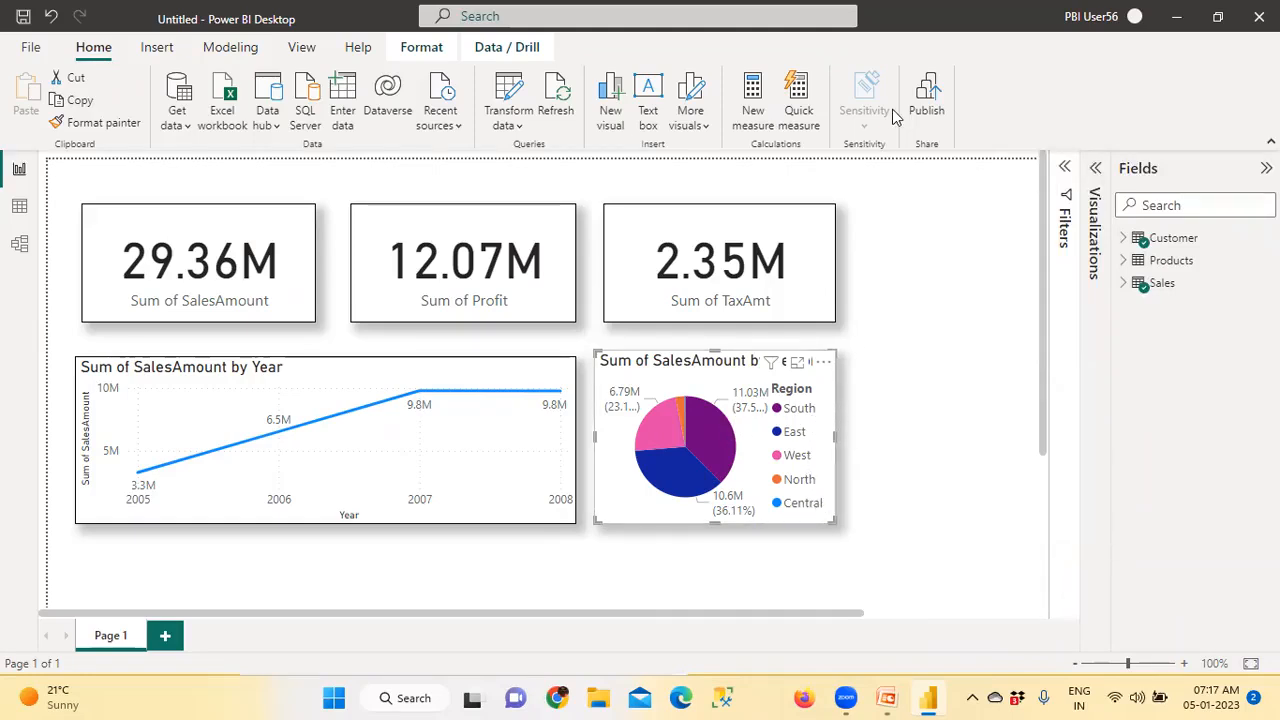
{"action": "mouse_move", "coordinate": [808, 388]}
{"action": "left_mouse_down"}
{"action": "mouse_move", "coordinate": [775, 518]}
{"action": "mouse_move", "coordinate": [832, 440]}
{"action": "mouse_move", "coordinate": [810, 388]}
{"action": "mouse_move", "coordinate": [805, 414]}
{"action": "mouse_move", "coordinate": [835, 403]}
{"action": "left_mouse_up"}
{"action": "left_click_drag", "start_coordinate": [709, 430], "coordinate": [748, 362]}
{"action": "left_click_drag", "start_coordinate": [788, 438], "coordinate": [804, 427]}
{"action": "left_click_drag", "start_coordinate": [681, 488], "coordinate": [679, 550]}
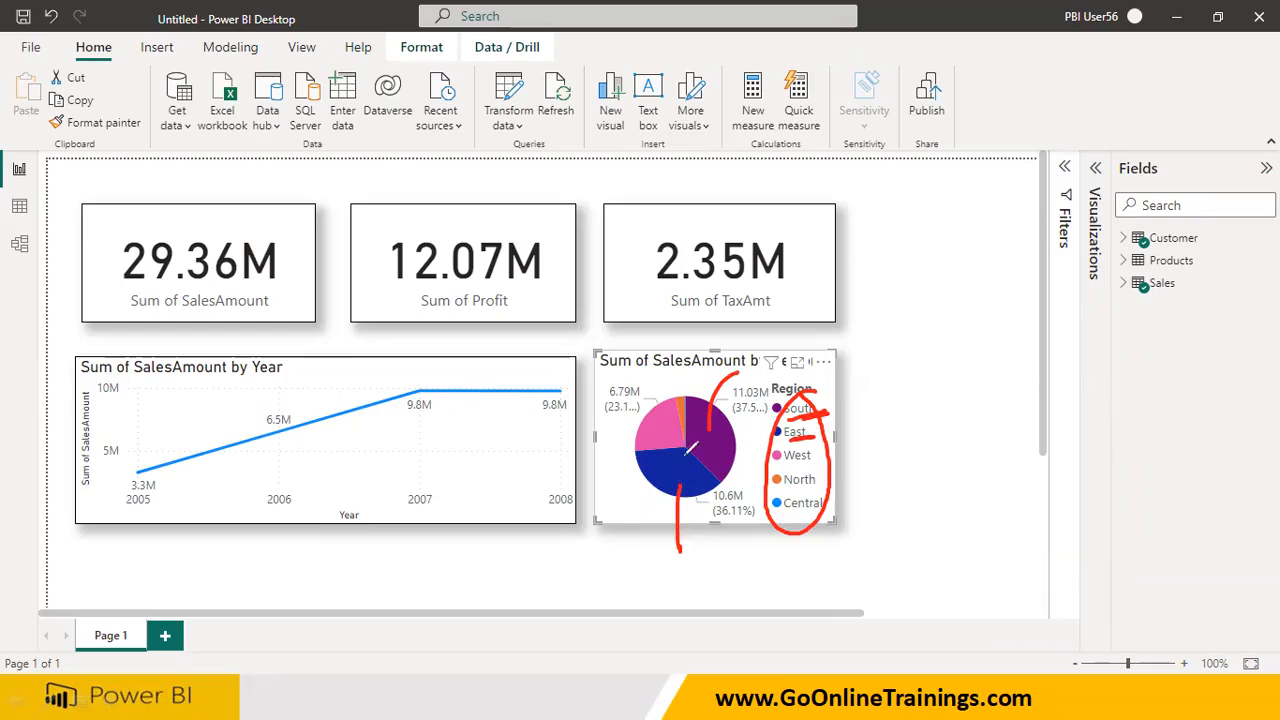
{"action": "left_click_drag", "start_coordinate": [788, 465], "coordinate": [836, 458]}
{"action": "left_click_drag", "start_coordinate": [665, 432], "coordinate": [582, 438]}
{"action": "left_click_drag", "start_coordinate": [684, 402], "coordinate": [684, 368]}
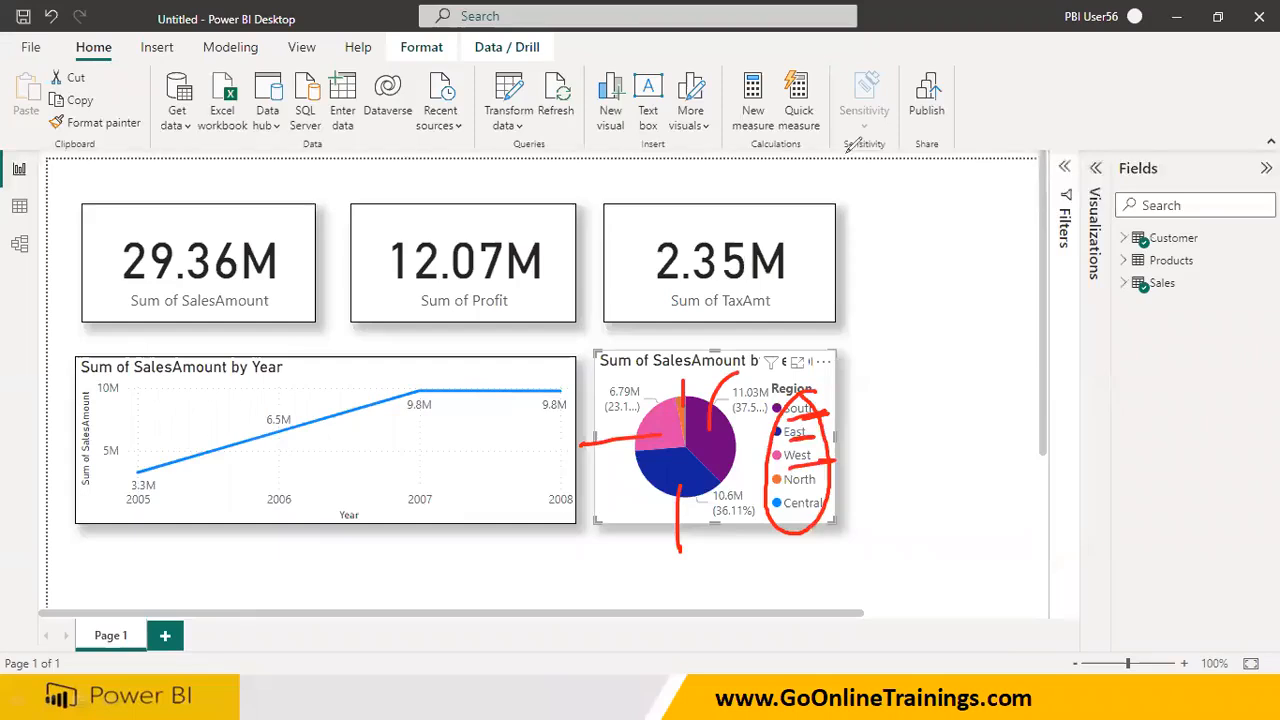
Widen the TaxAmt card and stretch the pie chart to the same right edge, clearing the accidental West selection
{"action": "key", "text": "Escape"}
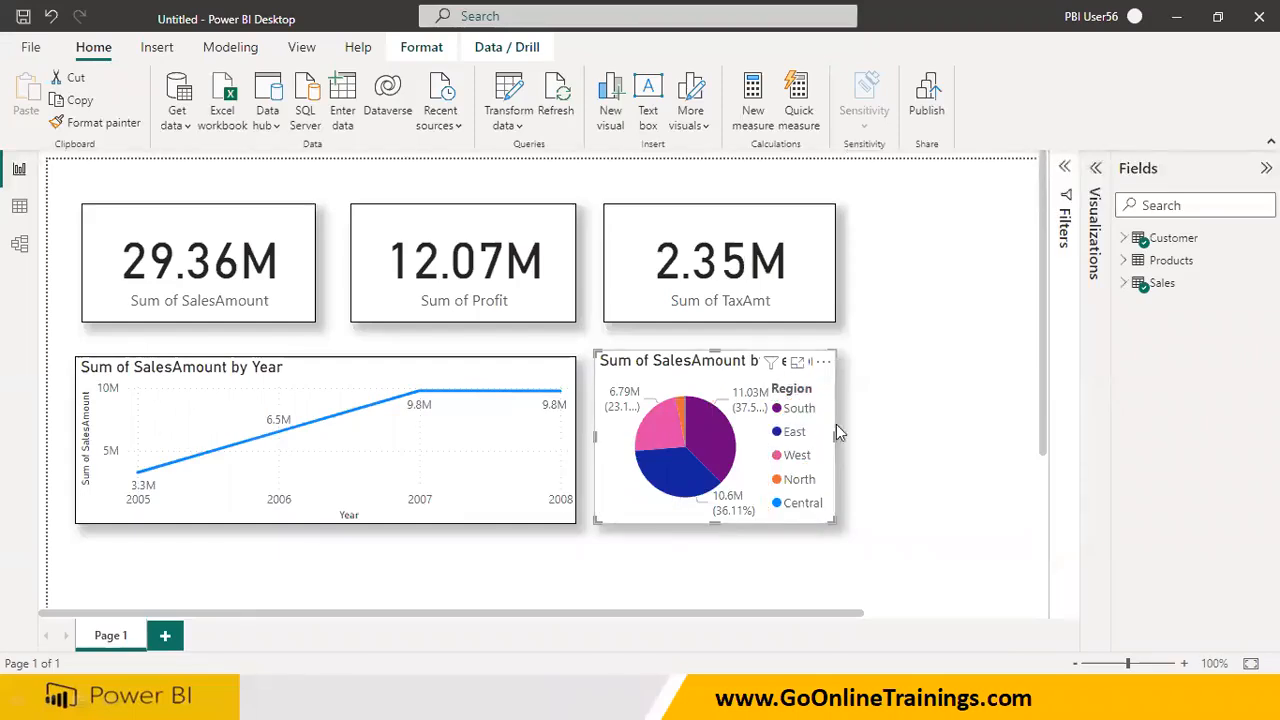
{"action": "left_click", "coordinate": [819, 290]}
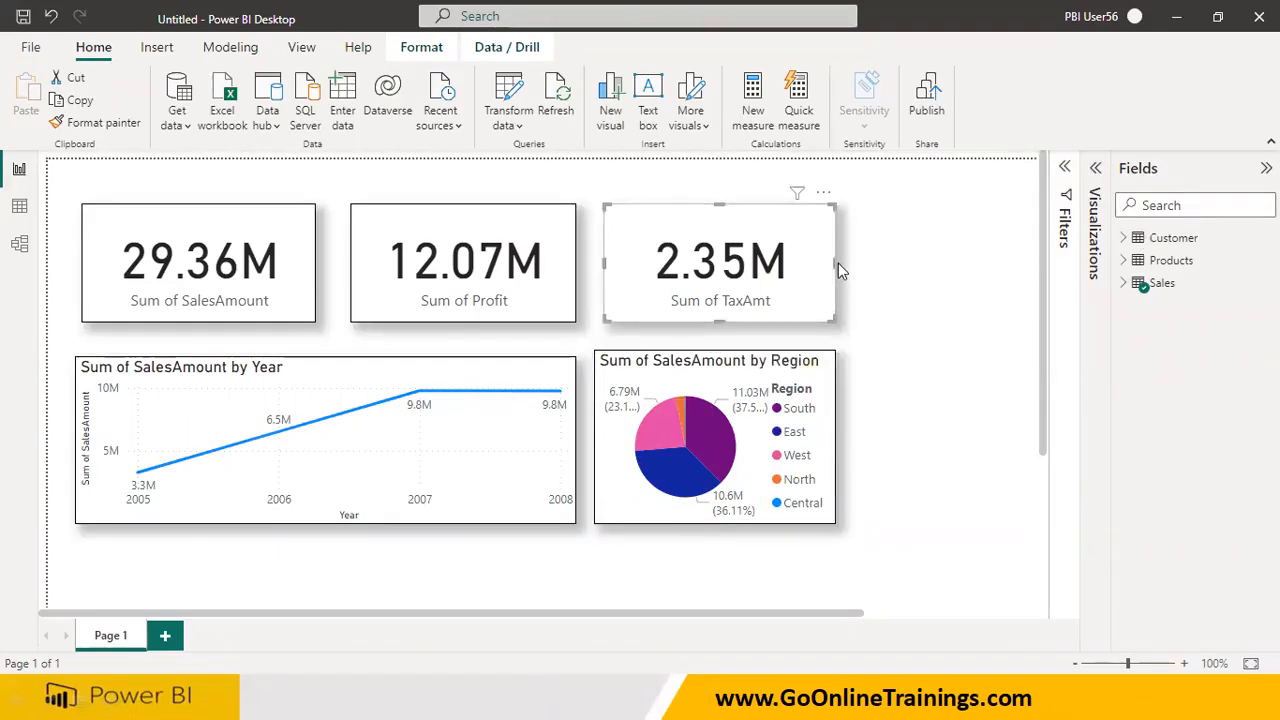
{"action": "left_click_drag", "start_coordinate": [838, 263], "coordinate": [910, 265]}
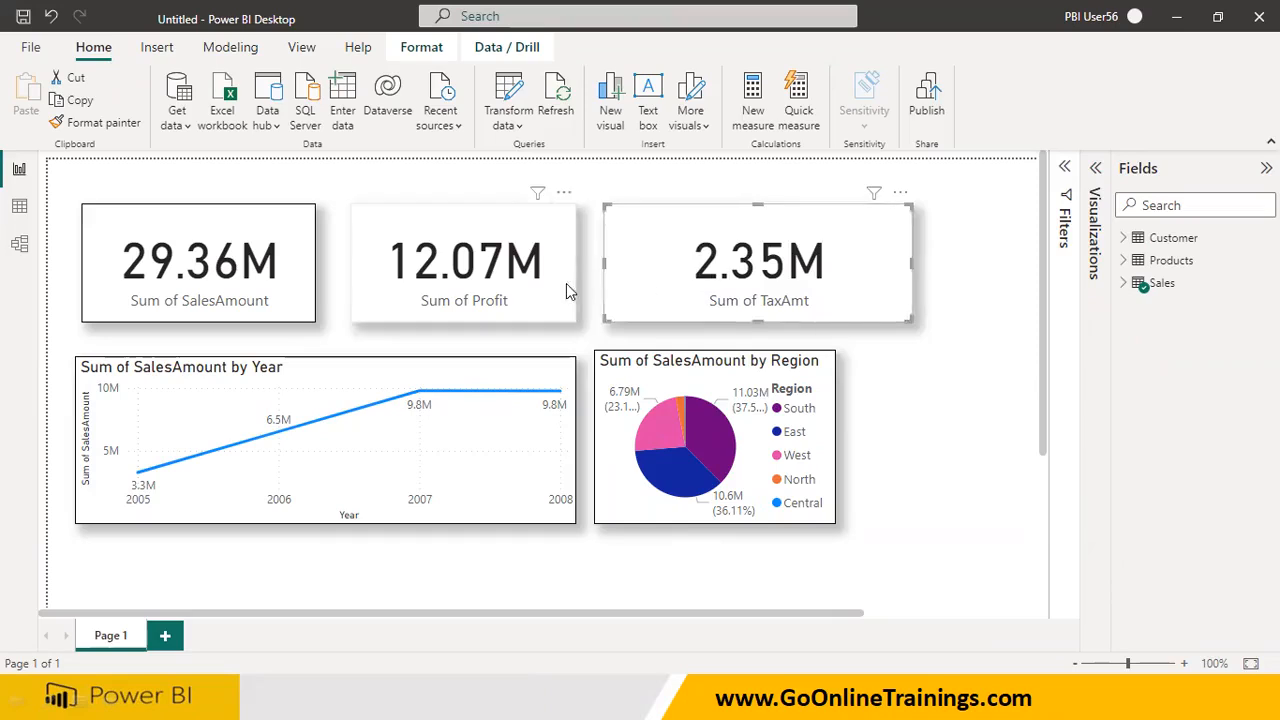
{"action": "left_click", "coordinate": [801, 456]}
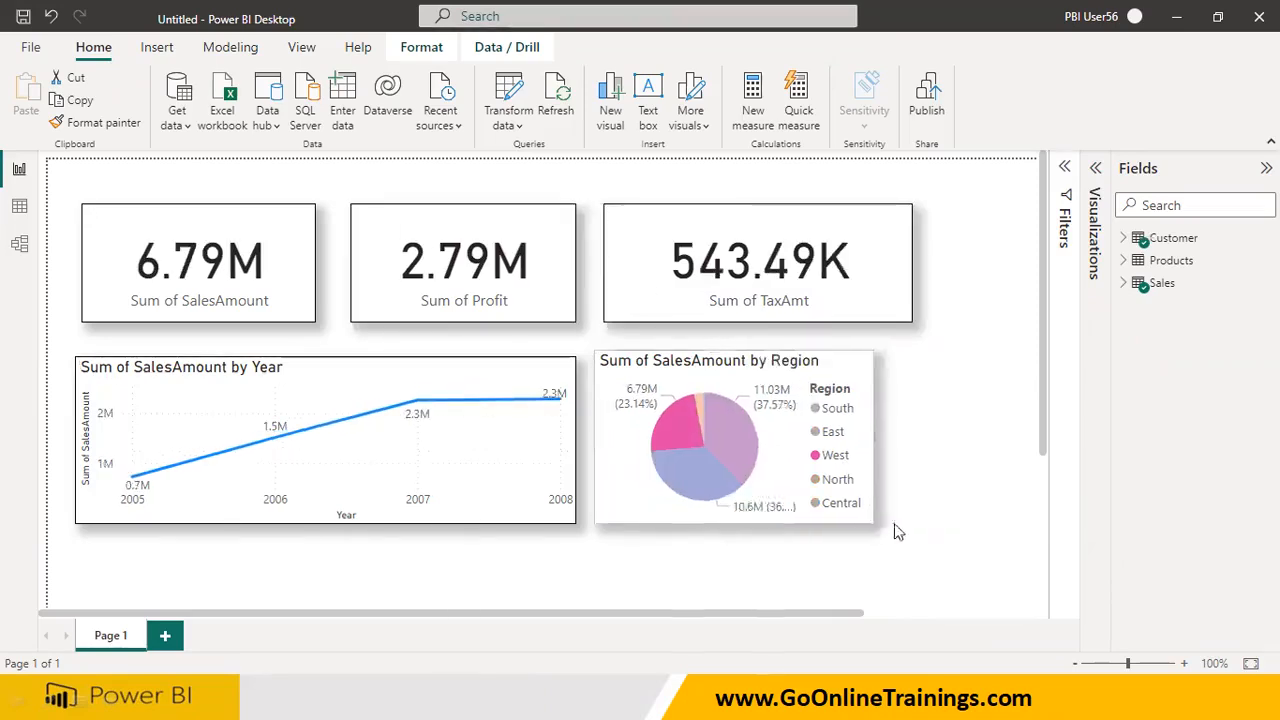
{"action": "left_click_drag", "start_coordinate": [894, 523], "coordinate": [913, 523]}
{"action": "left_click", "coordinate": [943, 458]}
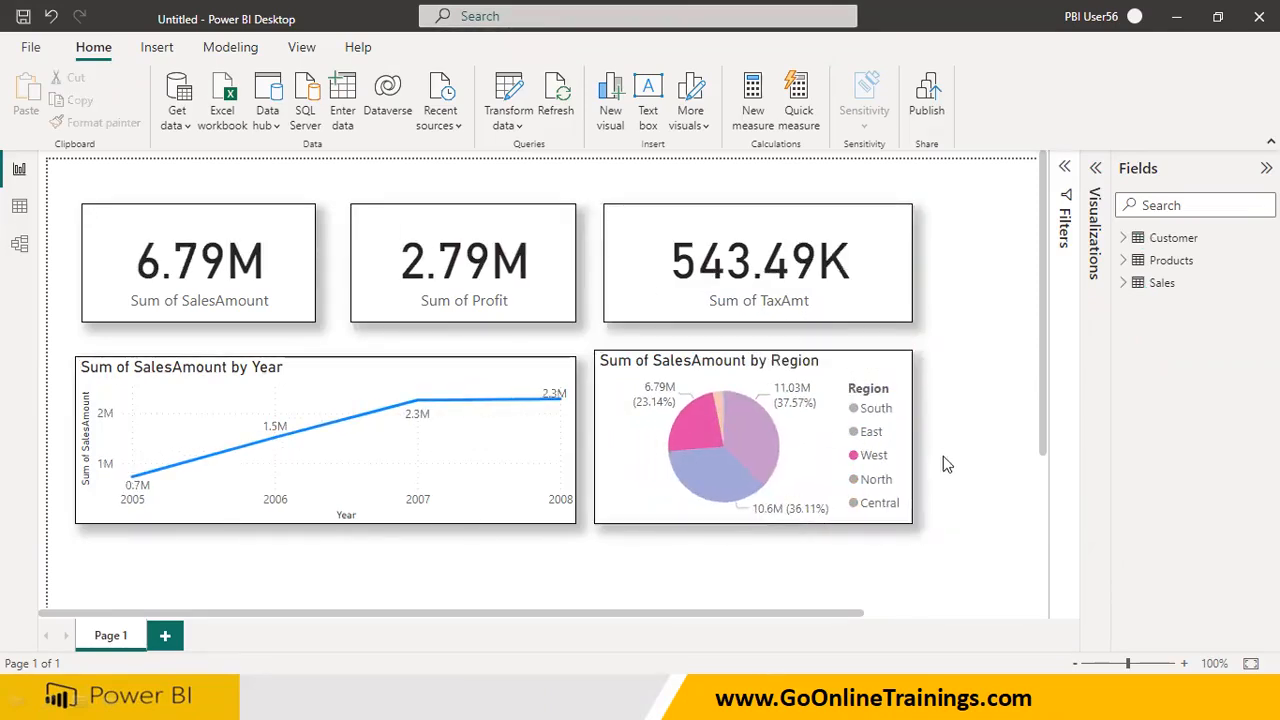
{"action": "left_click", "coordinate": [825, 450]}
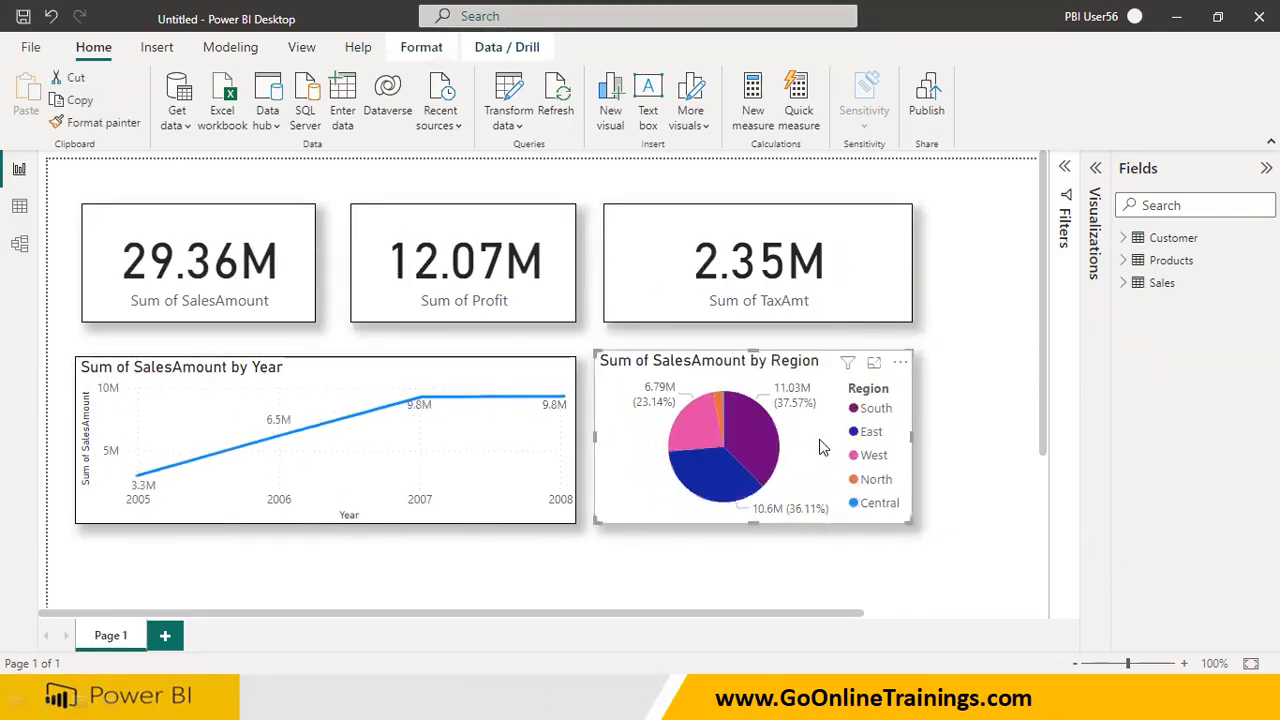
Open the visual formatting options for the SalesAmount by Region pie chart
{"action": "left_click", "coordinate": [1097, 176]}
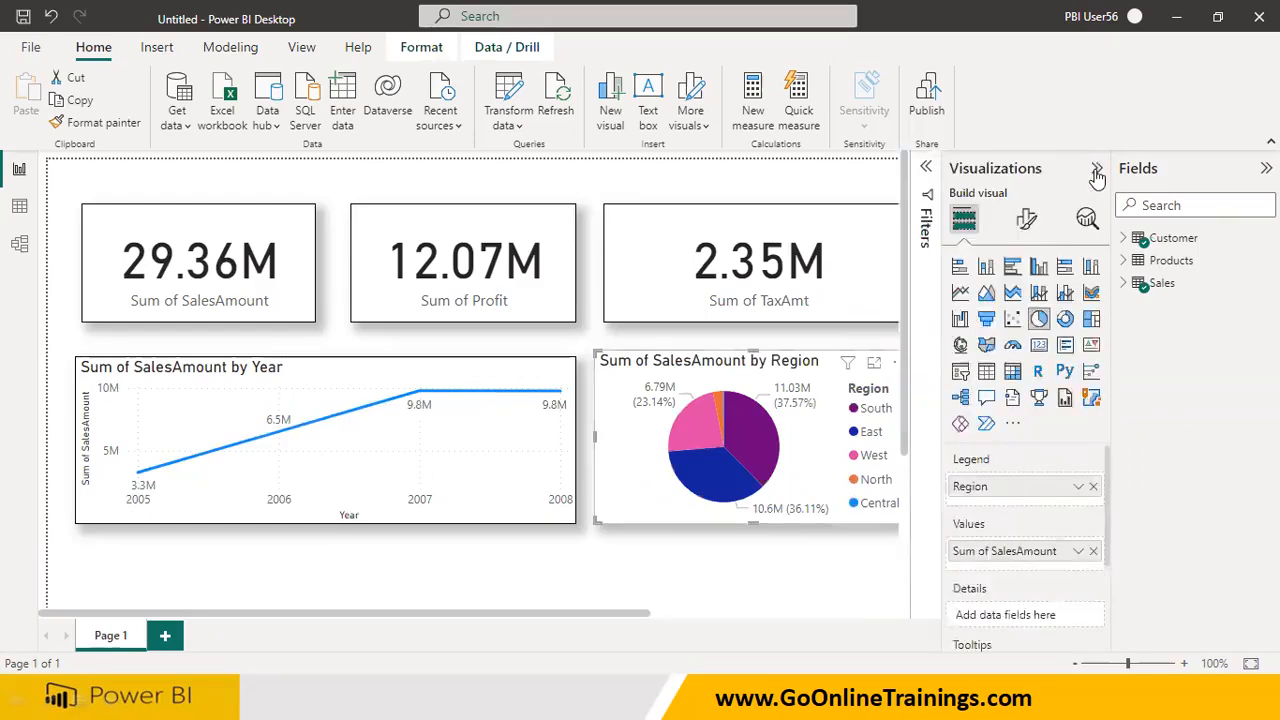
{"action": "left_click", "coordinate": [1026, 222]}
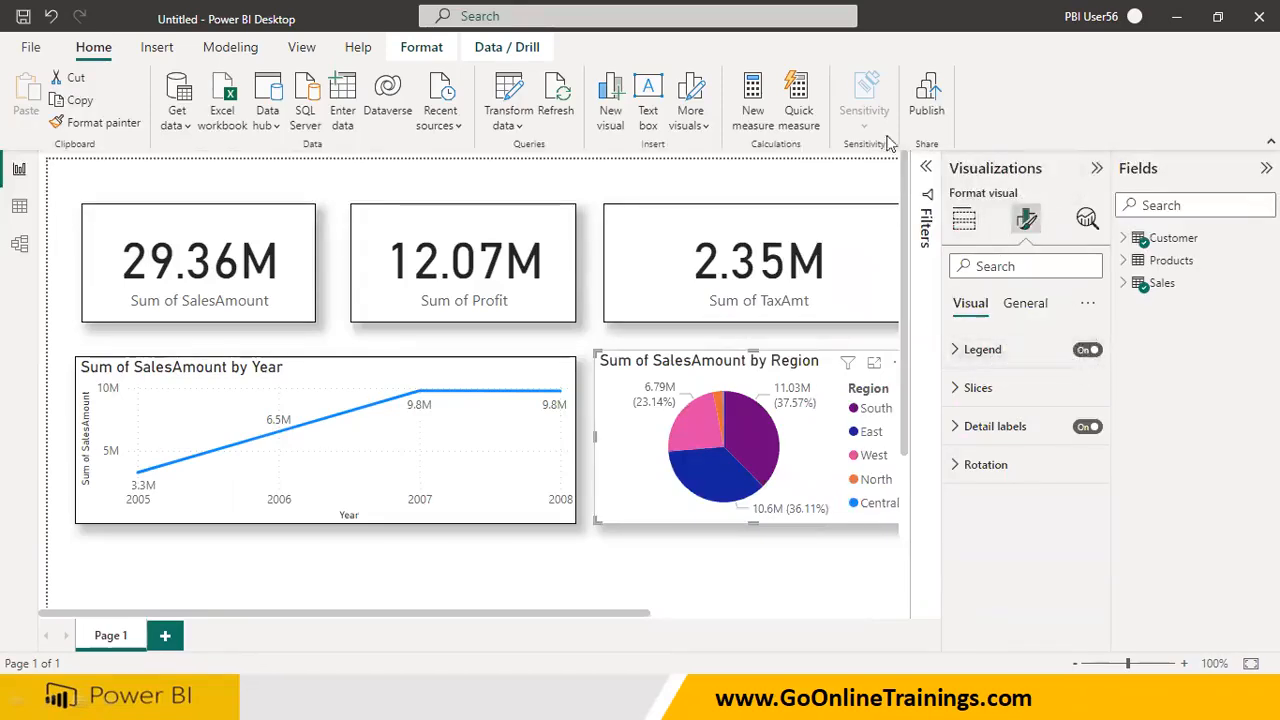
{"action": "mouse_move", "coordinate": [893, 368]}
{"action": "left_mouse_down"}
{"action": "mouse_move", "coordinate": [842, 420]}
{"action": "mouse_move", "coordinate": [862, 532]}
{"action": "mouse_move", "coordinate": [926, 462]}
{"action": "mouse_move", "coordinate": [910, 372]}
{"action": "mouse_move", "coordinate": [872, 365]}
{"action": "mouse_move", "coordinate": [1035, 352]}
{"action": "left_mouse_up"}
{"action": "mouse_move", "coordinate": [1135, 322]}
{"action": "left_mouse_down"}
{"action": "mouse_move", "coordinate": [1095, 378]}
{"action": "mouse_move", "coordinate": [1132, 322]}
{"action": "left_mouse_up"}
{"action": "left_click_drag", "start_coordinate": [1046, 318], "coordinate": [1135, 375]}
{"action": "left_click_drag", "start_coordinate": [1120, 290], "coordinate": [1073, 388]}
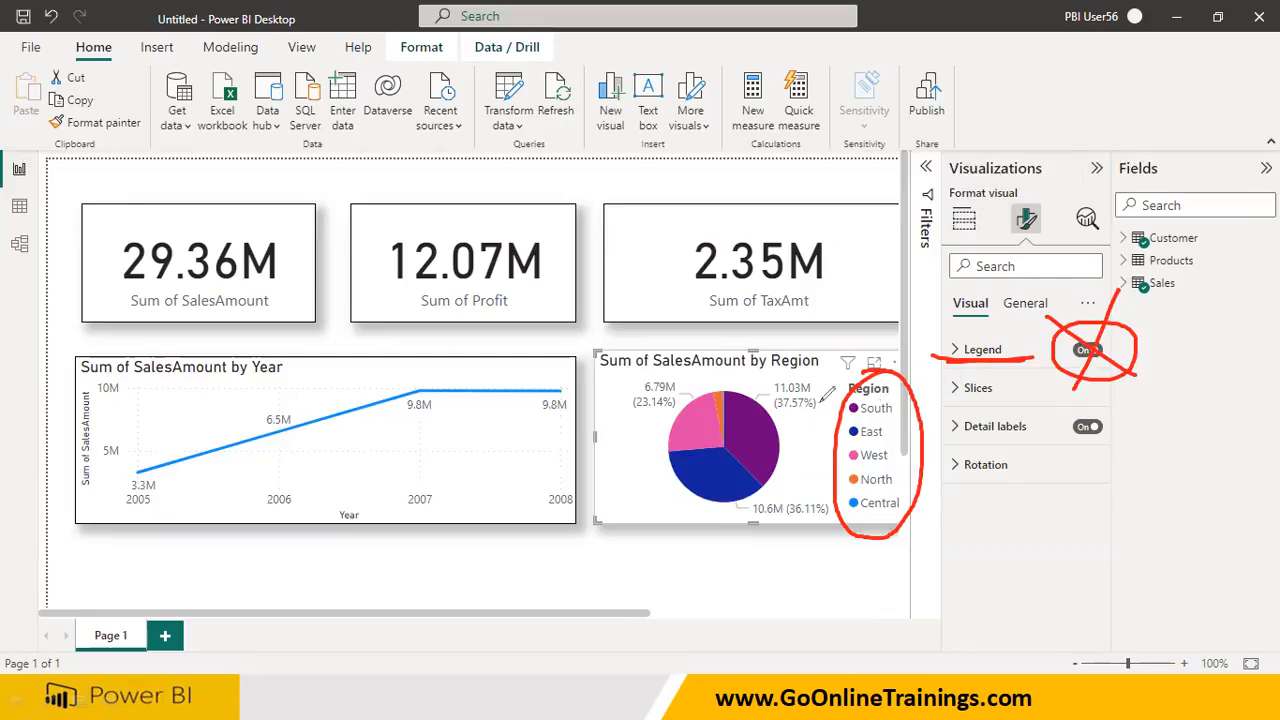
{"action": "left_click_drag", "start_coordinate": [818, 398], "coordinate": [940, 485]}
{"action": "left_click_drag", "start_coordinate": [905, 376], "coordinate": [832, 618]}
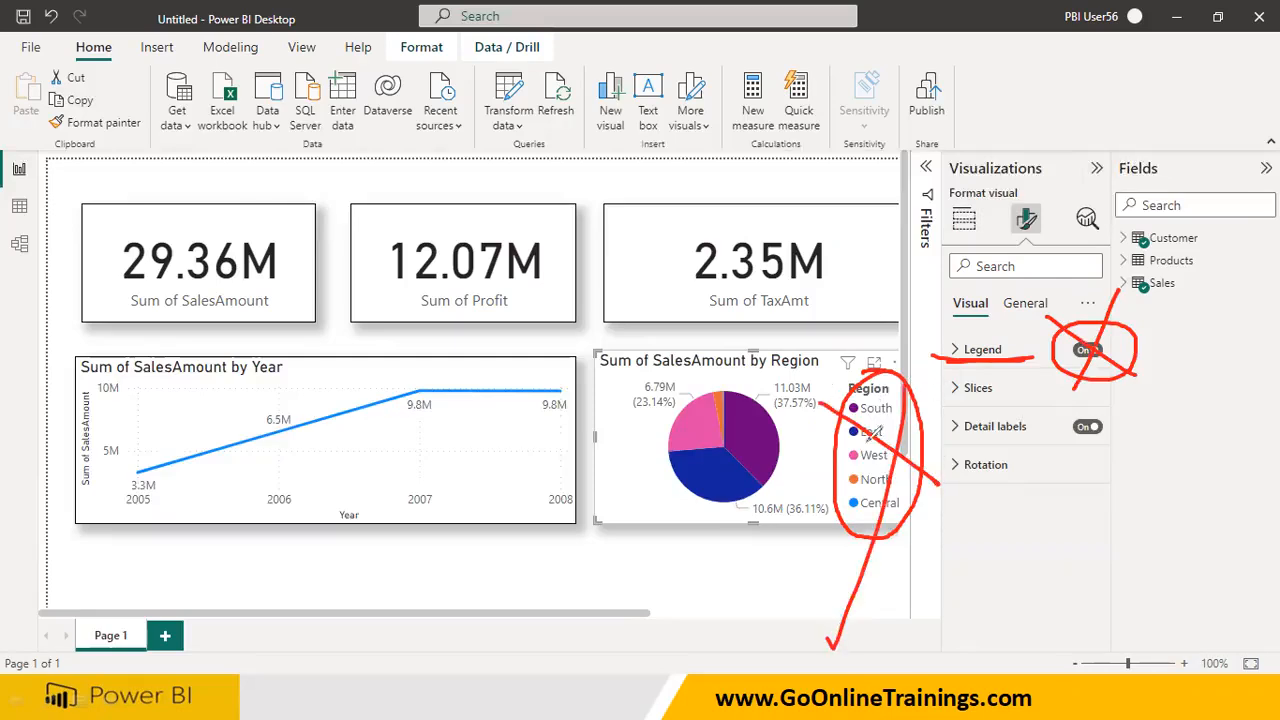
{"action": "left_click_drag", "start_coordinate": [752, 440], "coordinate": [798, 368]}
{"action": "key", "text": "e"}
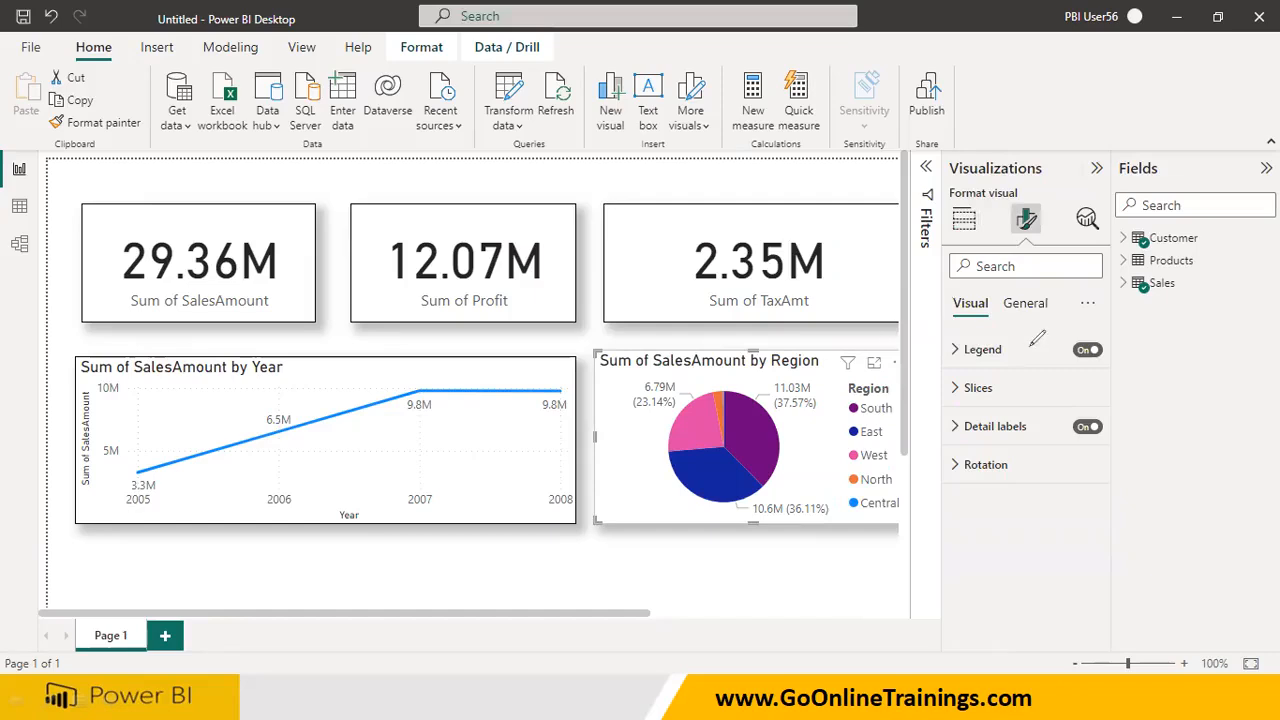
{"action": "mouse_move", "coordinate": [1040, 238]}
{"action": "left_mouse_down"}
{"action": "mouse_move", "coordinate": [1062, 190]}
{"action": "mouse_move", "coordinate": [1000, 195]}
{"action": "mouse_move", "coordinate": [1032, 248]}
{"action": "left_mouse_up"}
{"action": "mouse_move", "coordinate": [640, 356]}
{"action": "left_mouse_down"}
{"action": "mouse_move", "coordinate": [880, 515]}
{"action": "mouse_move", "coordinate": [630, 462]}
{"action": "mouse_move", "coordinate": [642, 358]}
{"action": "left_mouse_up"}
{"action": "left_click_drag", "start_coordinate": [662, 456], "coordinate": [672, 508]}
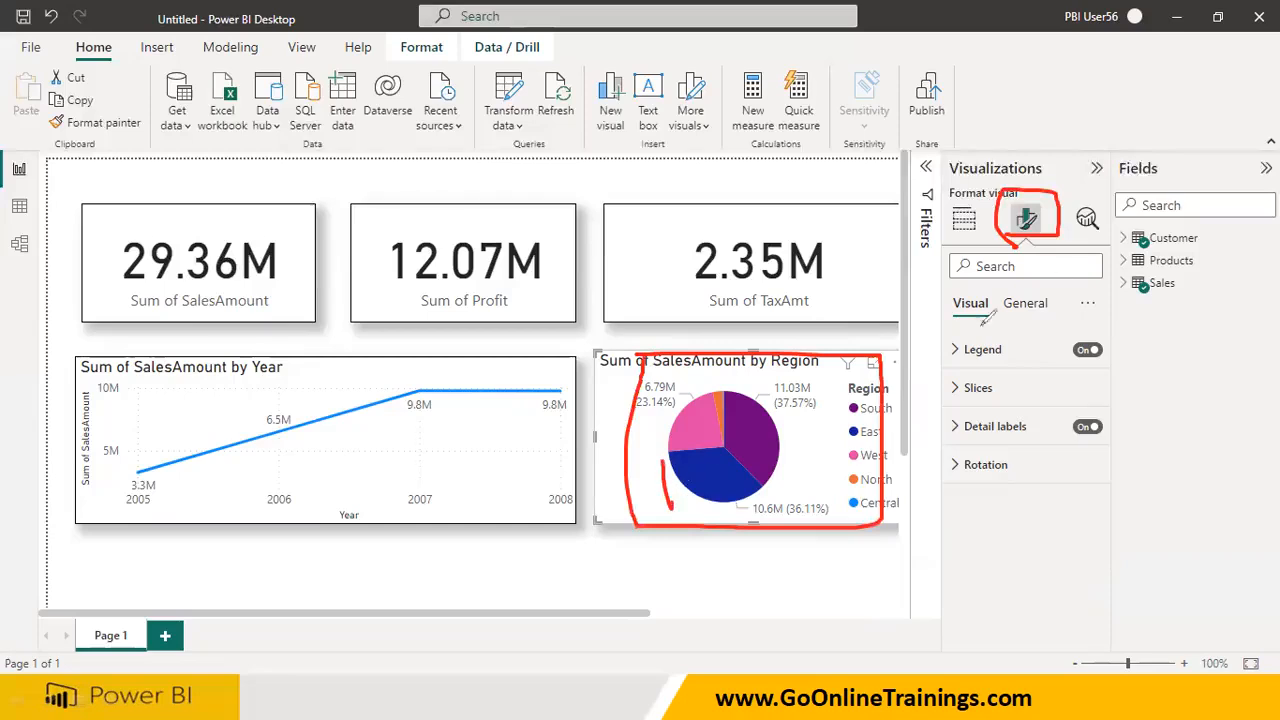
{"action": "mouse_move", "coordinate": [1052, 205]}
{"action": "left_mouse_down"}
{"action": "mouse_move", "coordinate": [1072, 138]}
{"action": "mouse_move", "coordinate": [1160, 124]}
{"action": "left_mouse_up"}
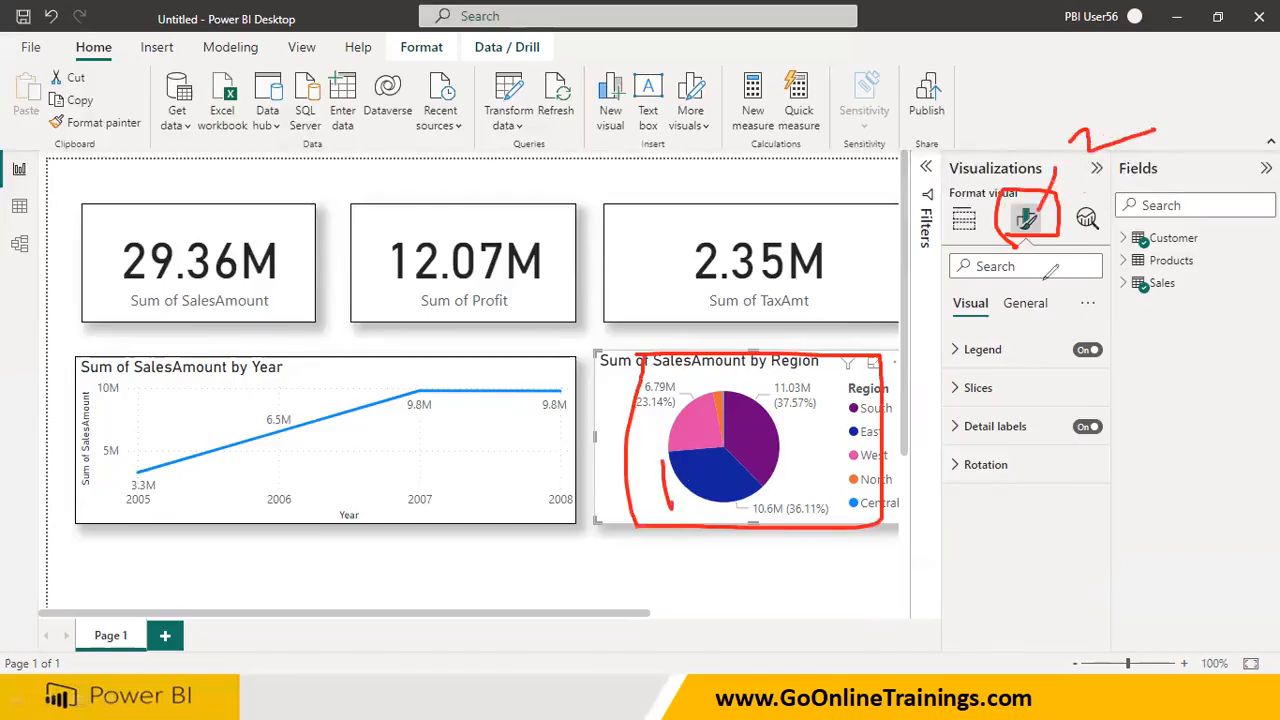
{"action": "mouse_move", "coordinate": [958, 360]}
{"action": "left_mouse_down"}
{"action": "mouse_move", "coordinate": [1145, 305]}
{"action": "mouse_move", "coordinate": [925, 312]}
{"action": "mouse_move", "coordinate": [945, 380]}
{"action": "left_mouse_up"}
{"action": "mouse_move", "coordinate": [1062, 333]}
{"action": "left_mouse_down"}
{"action": "mouse_move", "coordinate": [1094, 347]}
{"action": "mouse_move", "coordinate": [1086, 374]}
{"action": "mouse_move", "coordinate": [1140, 346]}
{"action": "mouse_move", "coordinate": [1118, 366]}
{"action": "left_mouse_up"}
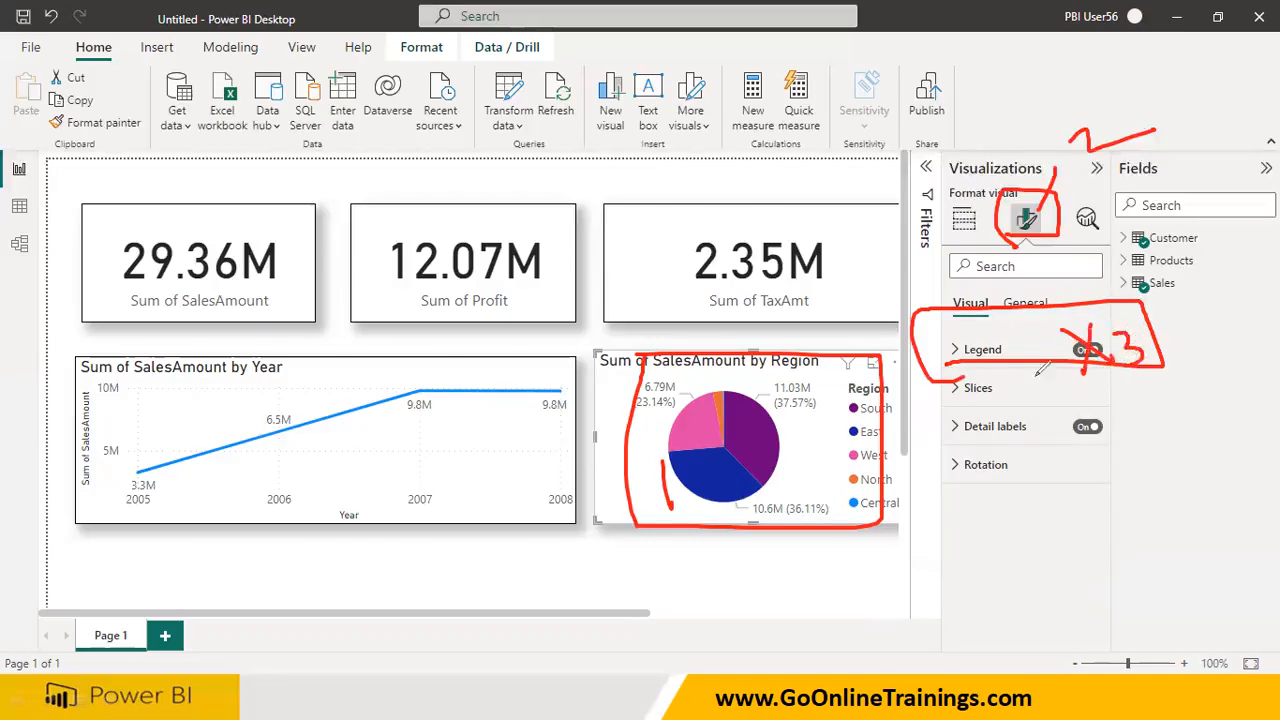
{"action": "left_click_drag", "start_coordinate": [813, 418], "coordinate": [825, 467]}
{"action": "mouse_move", "coordinate": [945, 315]}
{"action": "left_mouse_down"}
{"action": "mouse_move", "coordinate": [1000, 292]}
{"action": "mouse_move", "coordinate": [932, 278]}
{"action": "mouse_move", "coordinate": [958, 328]}
{"action": "left_mouse_up"}
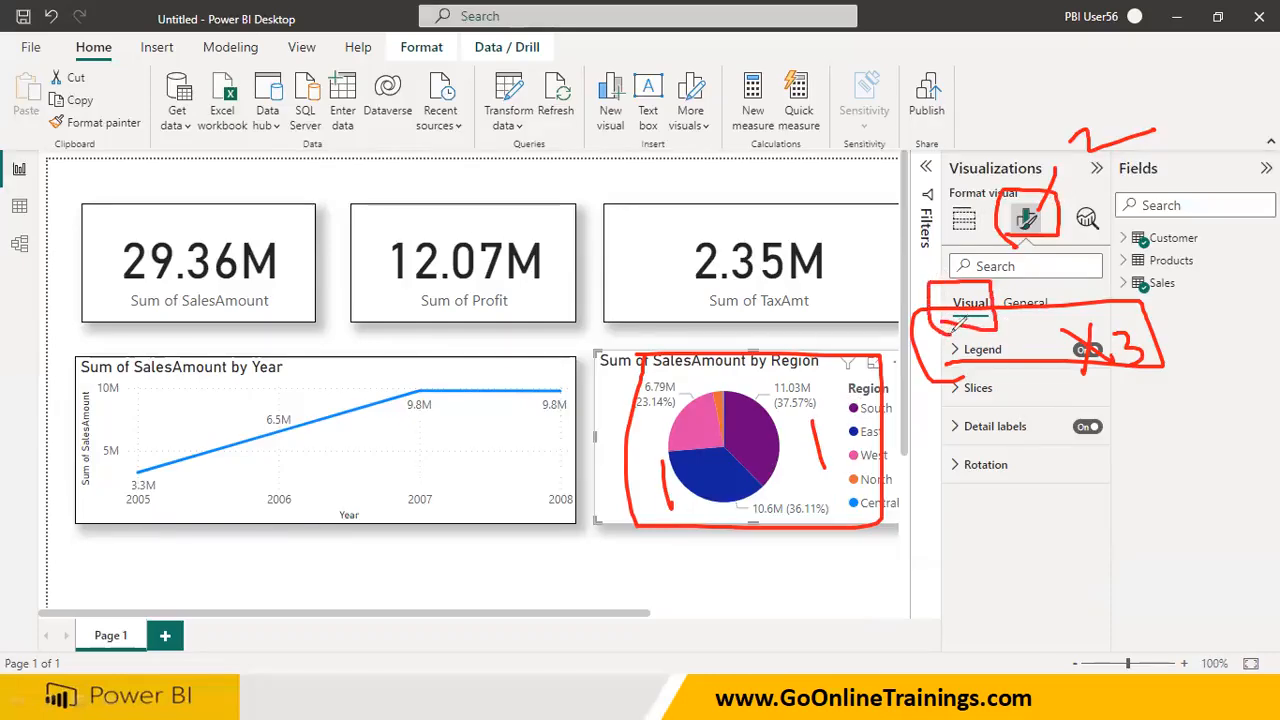
{"action": "mouse_move", "coordinate": [900, 247]}
{"action": "left_mouse_down"}
{"action": "mouse_move", "coordinate": [935, 268]}
{"action": "mouse_move", "coordinate": [892, 296]}
{"action": "left_mouse_up"}
{"action": "left_click_drag", "start_coordinate": [1122, 318], "coordinate": [1174, 423]}
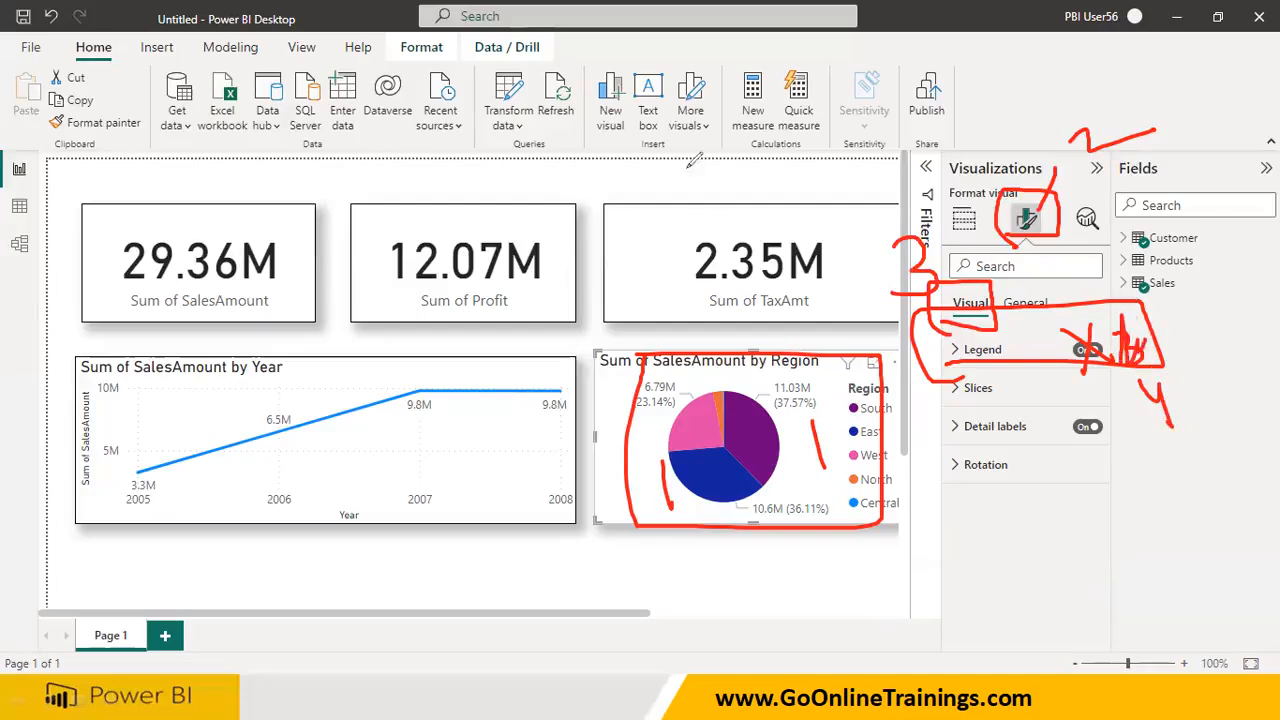
{"action": "left_click", "coordinate": [811, 151]}
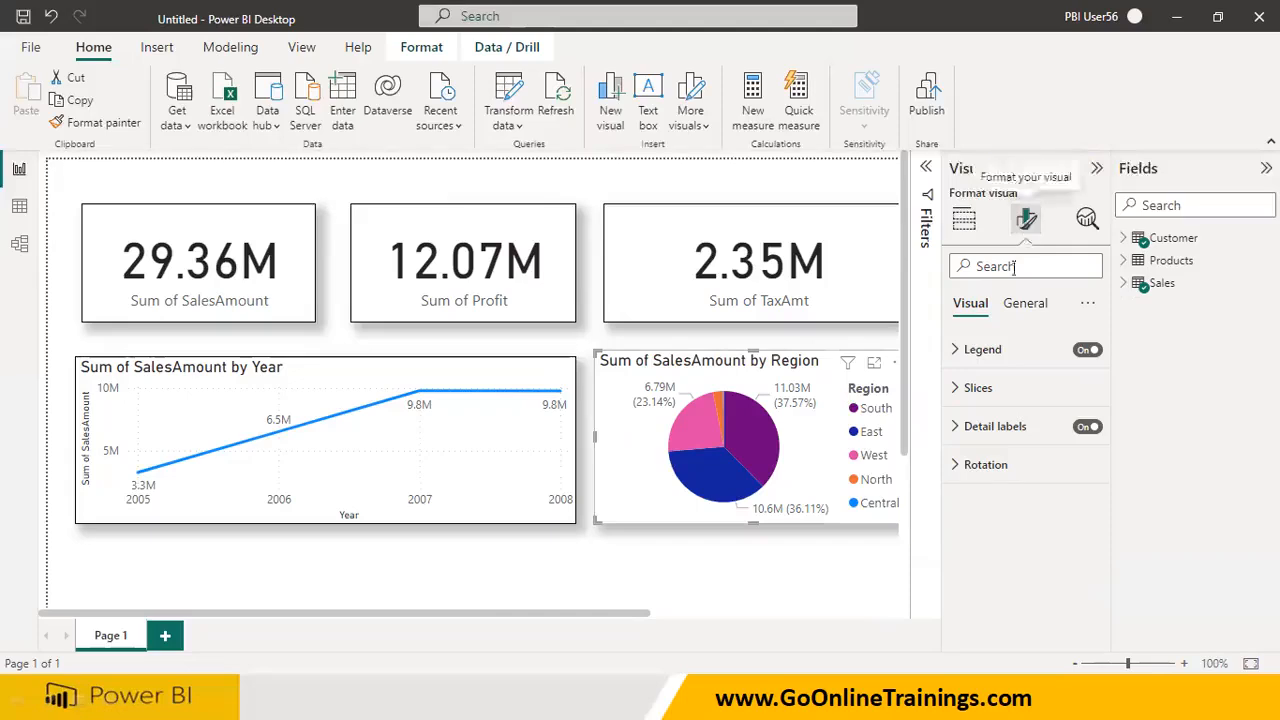
Turn off the legend of the SalesAmount by Region pie chart and collapse the legend settings
{"action": "left_click", "coordinate": [975, 349]}
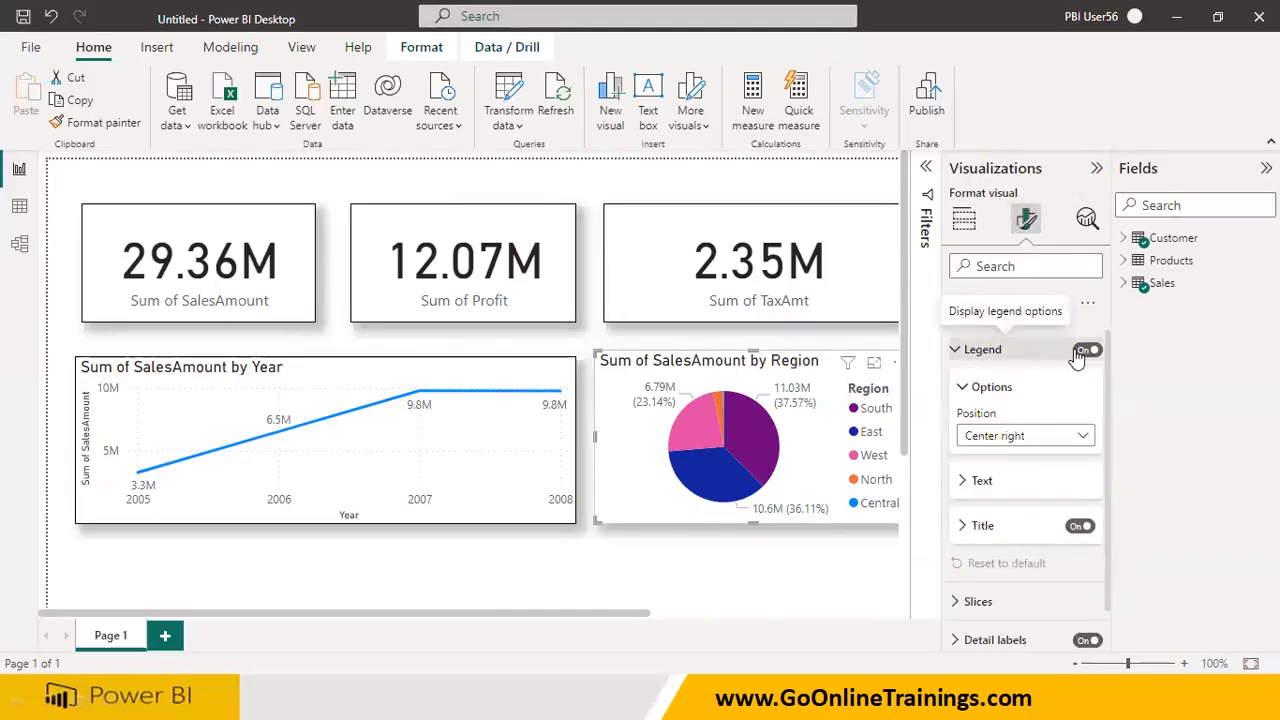
{"action": "left_click", "coordinate": [1085, 351]}
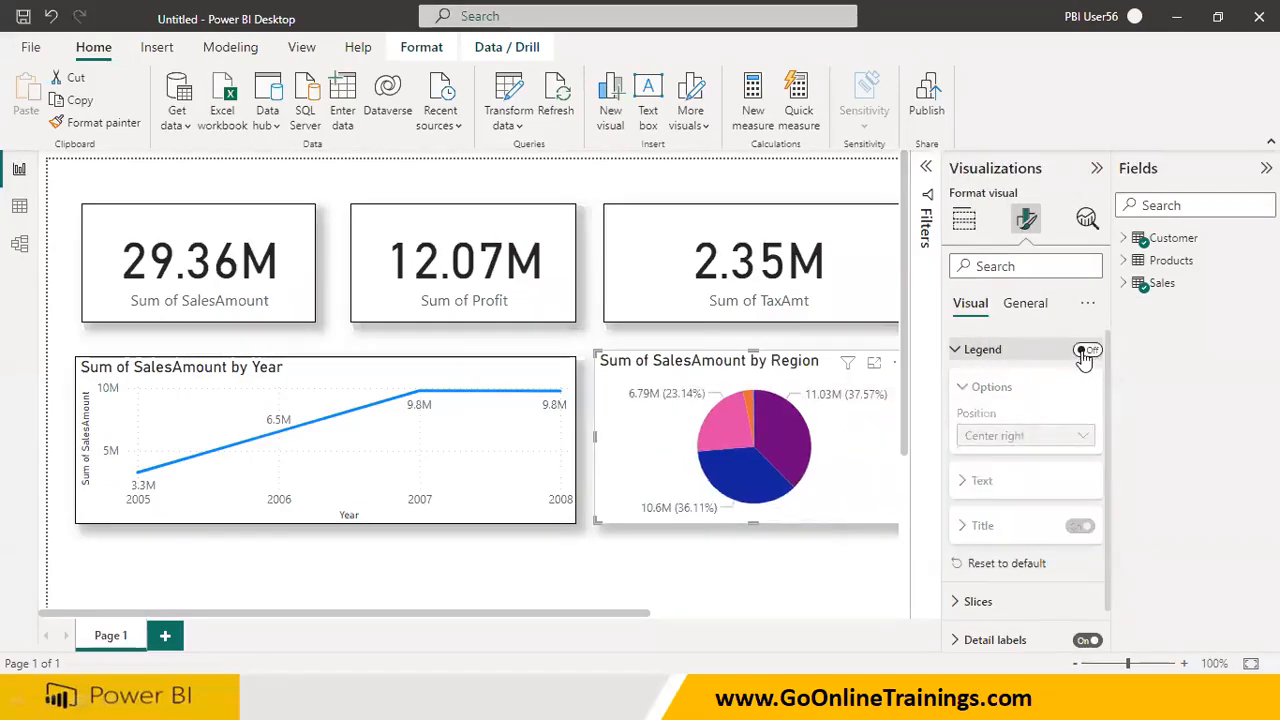
{"action": "left_click", "coordinate": [960, 350]}
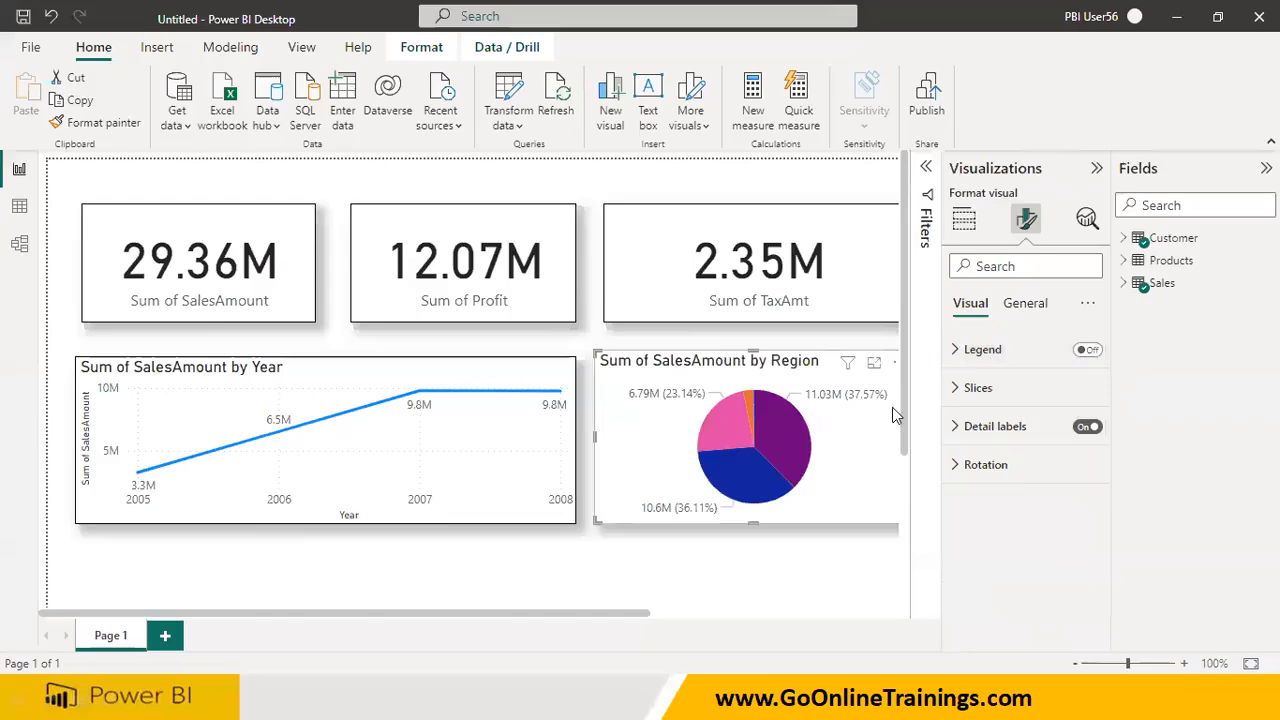
Set the pie chart's detail label contents to Category, data value and collapse the Visualizations pane
{"action": "left_click", "coordinate": [958, 428]}
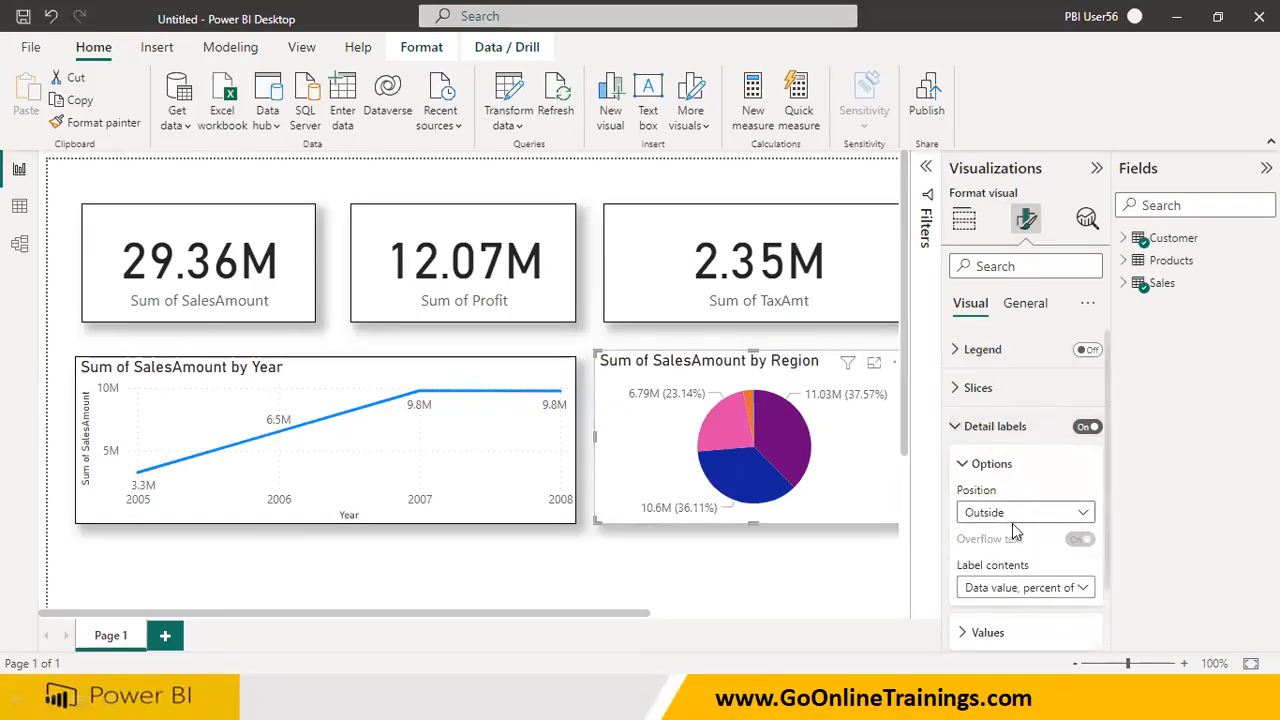
{"action": "scroll", "coordinate": [1015, 530], "scroll_direction": "down", "scroll_amount": 1}
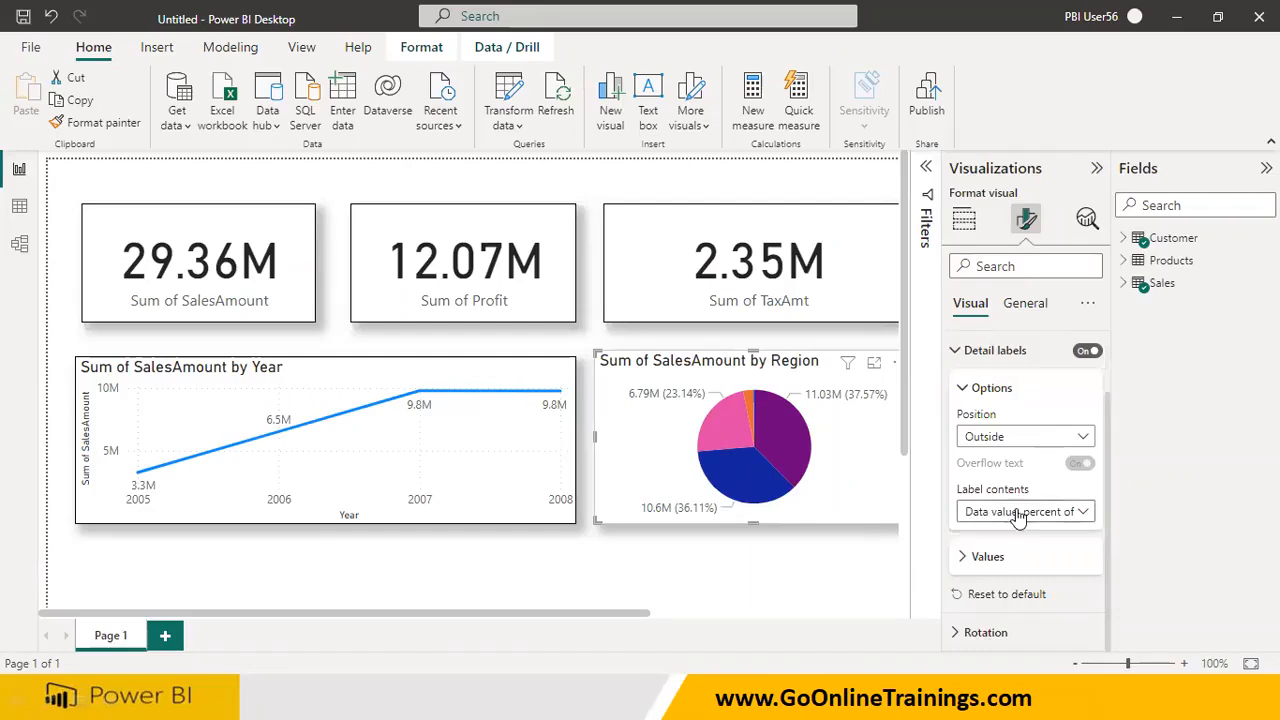
{"action": "left_click", "coordinate": [1082, 512]}
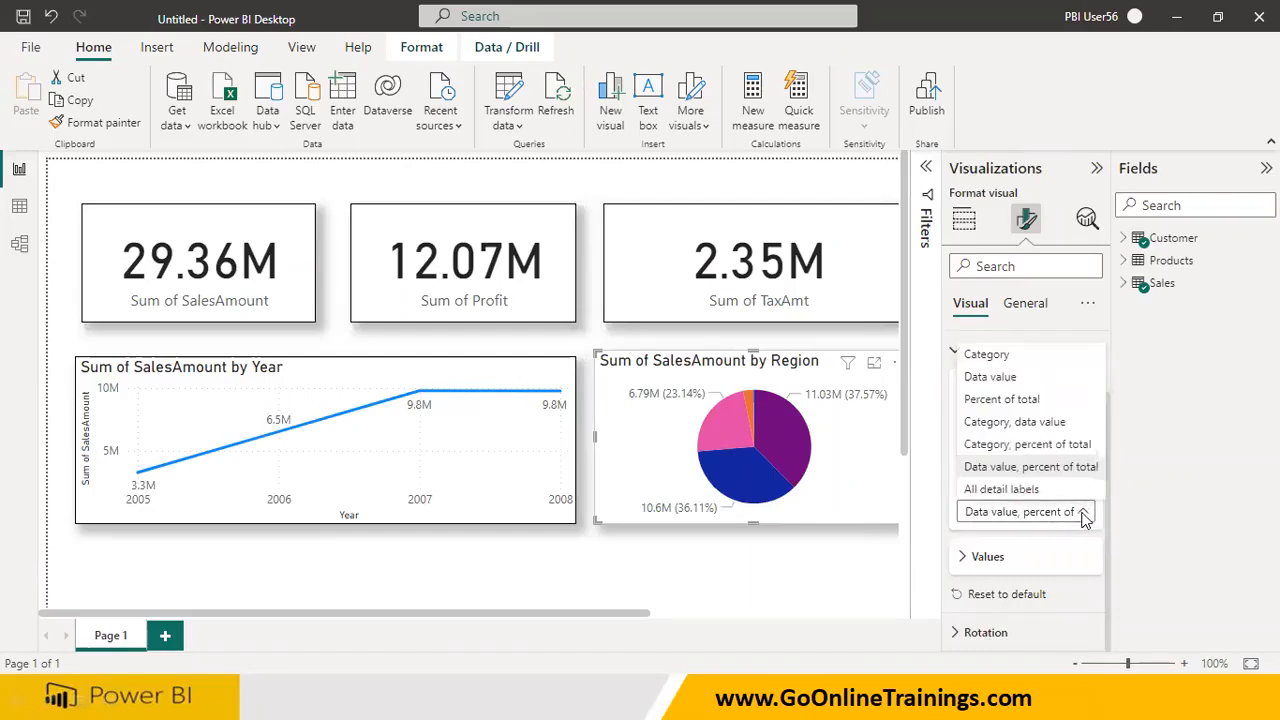
{"action": "left_click", "coordinate": [1040, 421]}
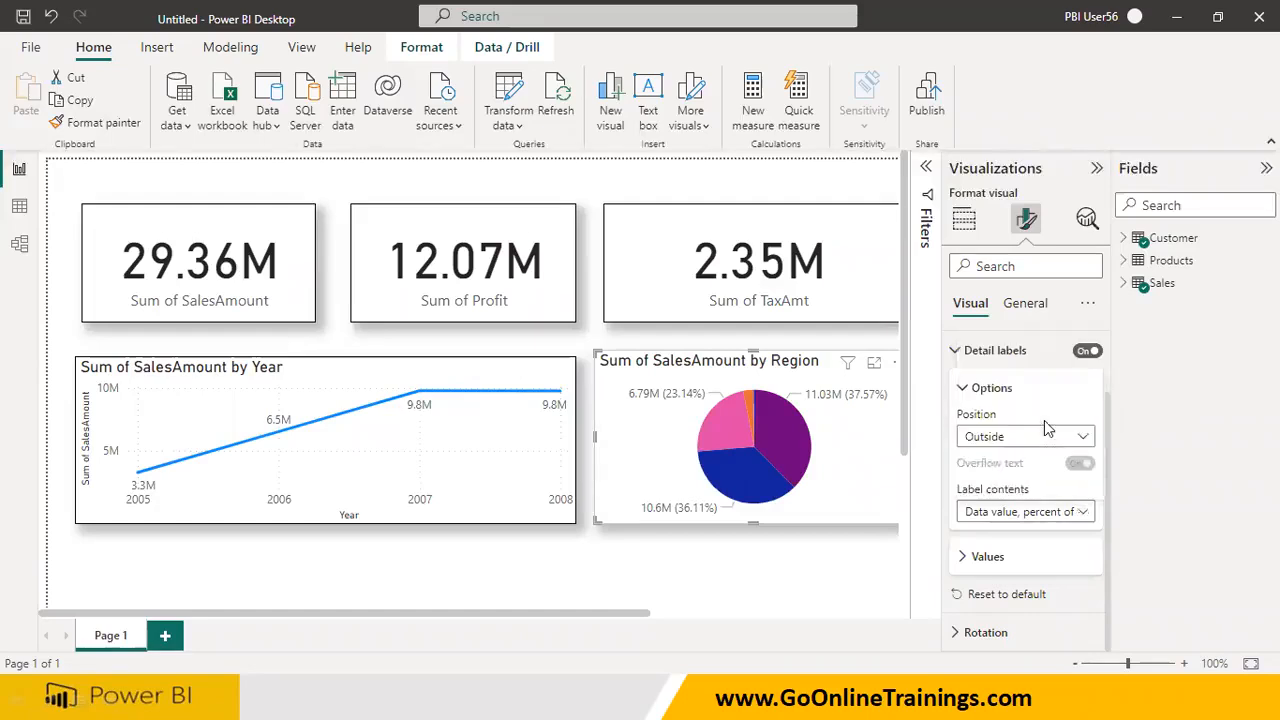
{"action": "left_click", "coordinate": [1096, 168]}
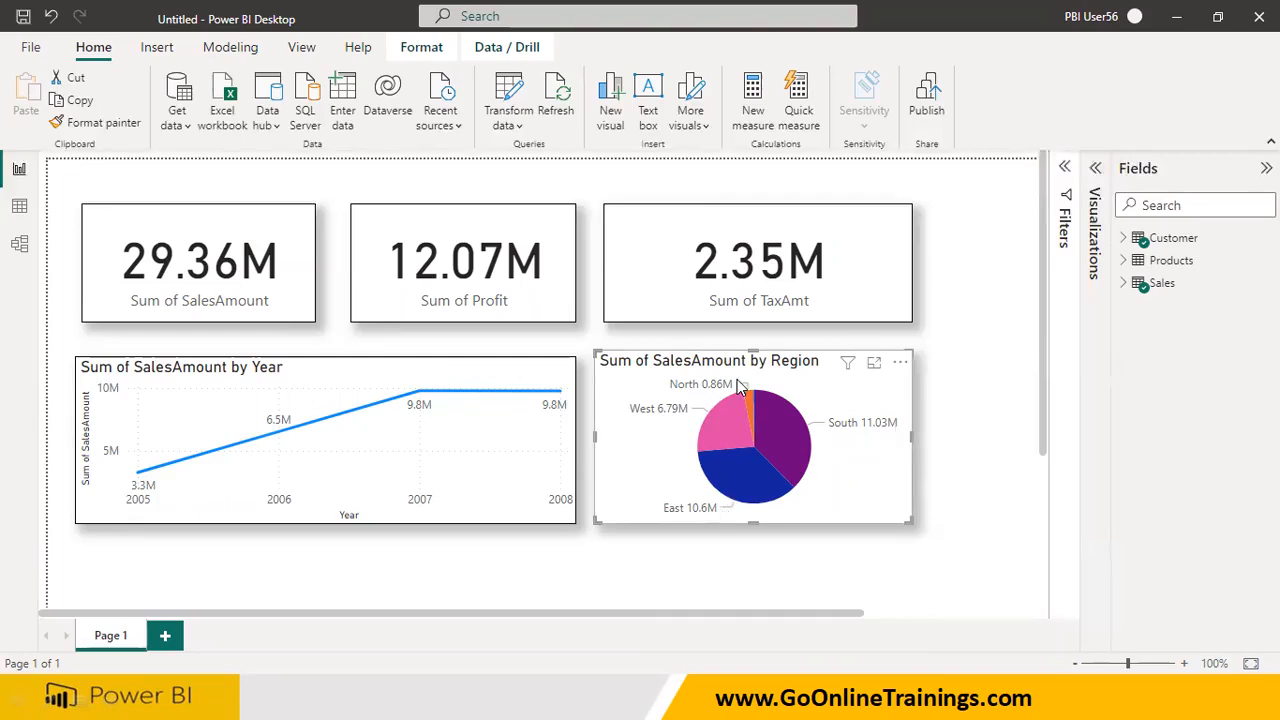
Reopen the pie chart's formatting options and set the detail label contents to All detail labels
{"action": "left_click", "coordinate": [1094, 170]}
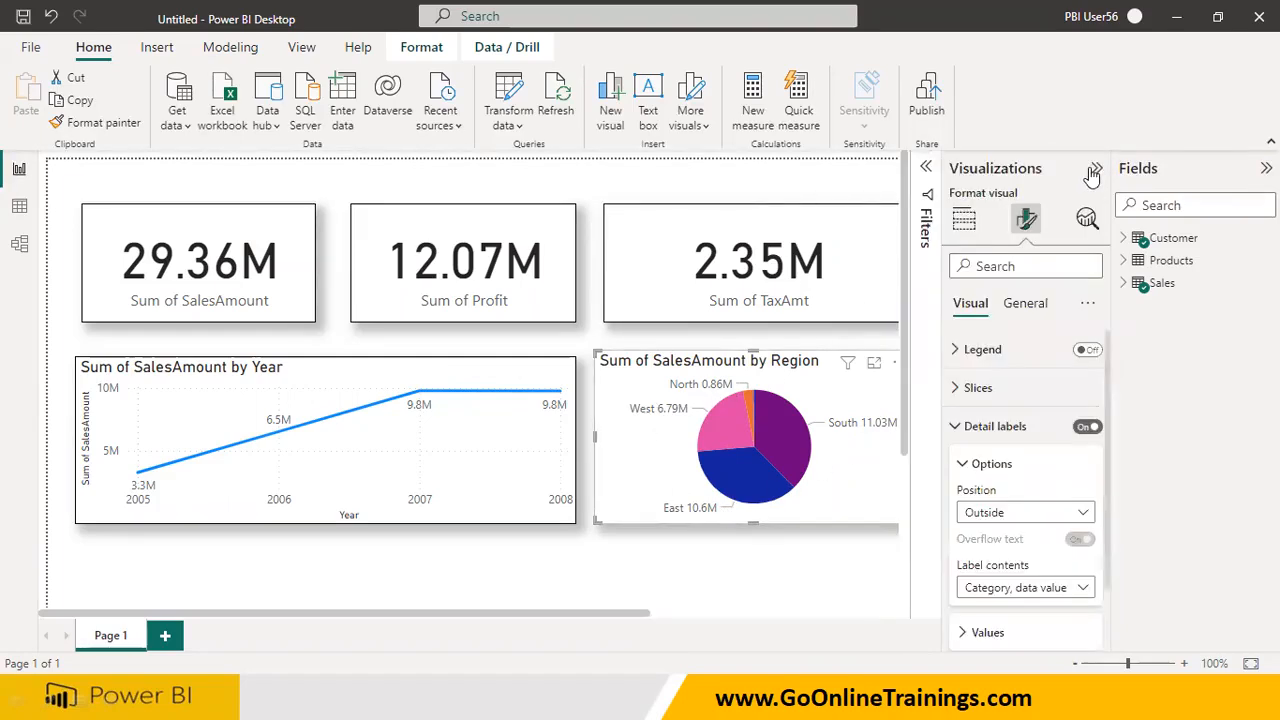
{"action": "left_click", "coordinate": [1040, 590]}
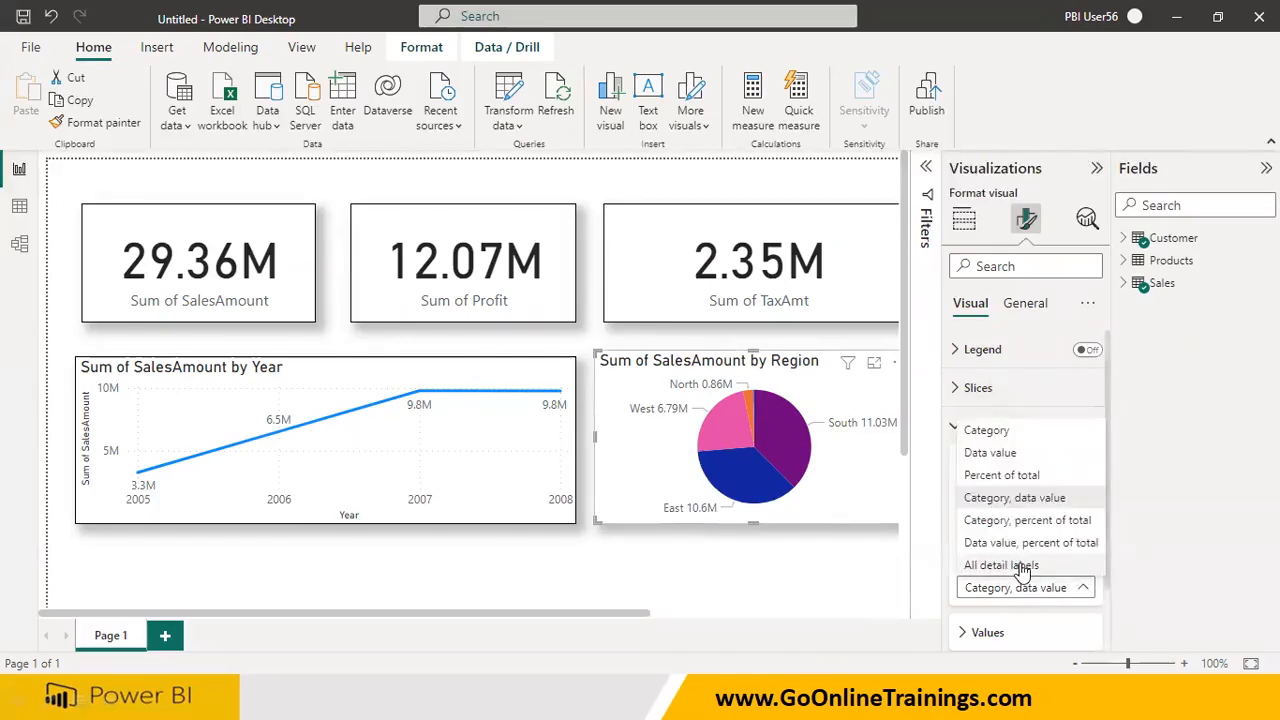
{"action": "left_click", "coordinate": [1002, 566]}
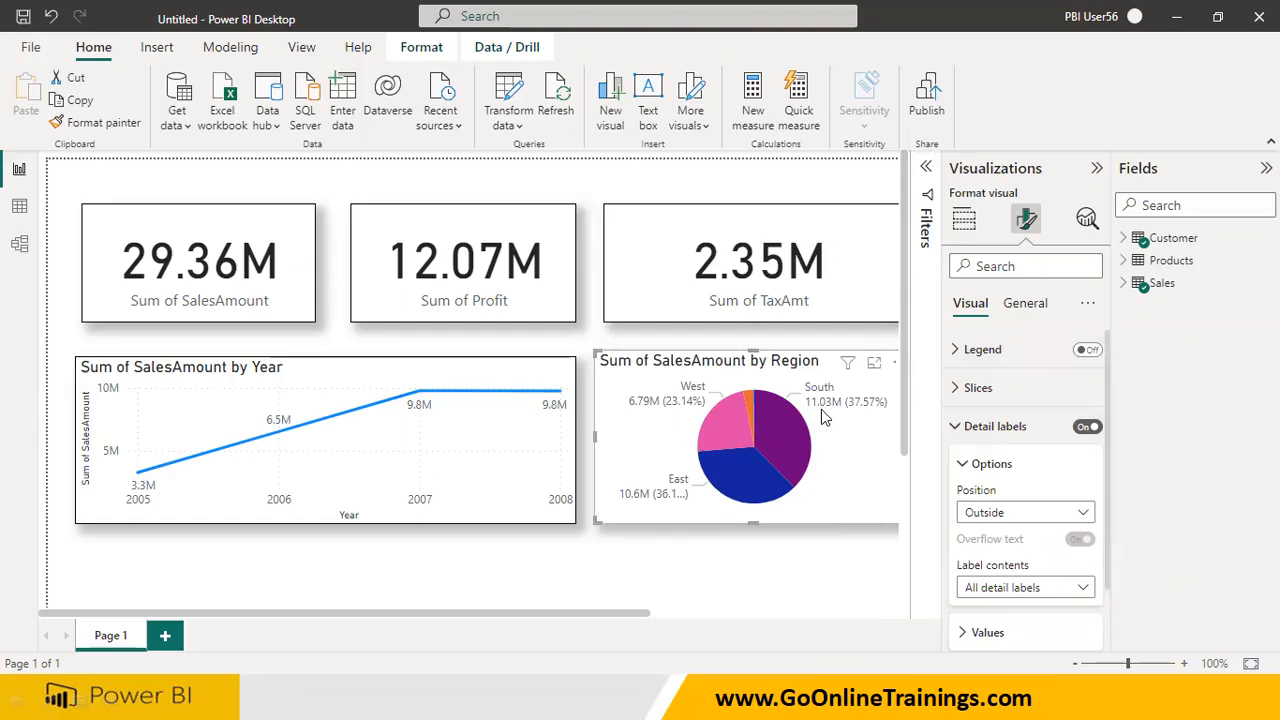
Set the pie chart's detail label contents to Category, percent of total and collapse the Visualizations pane
{"action": "left_click", "coordinate": [1022, 588]}
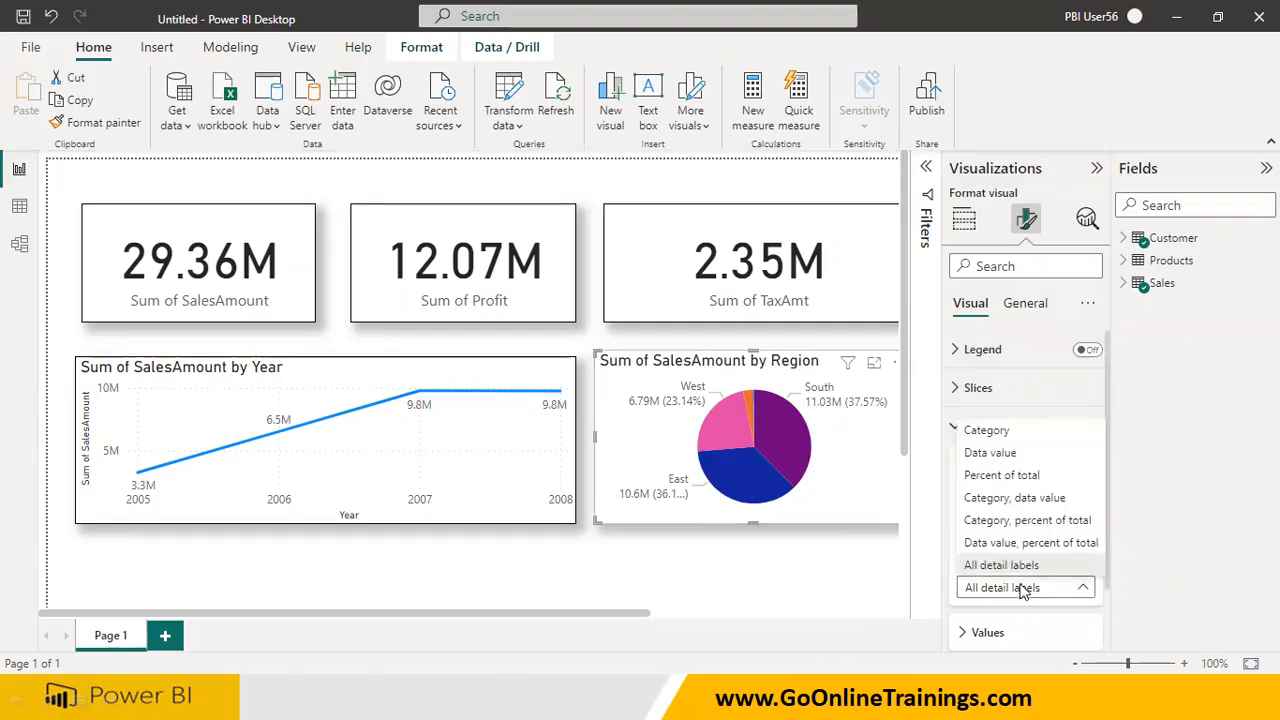
{"action": "left_click", "coordinate": [1030, 520]}
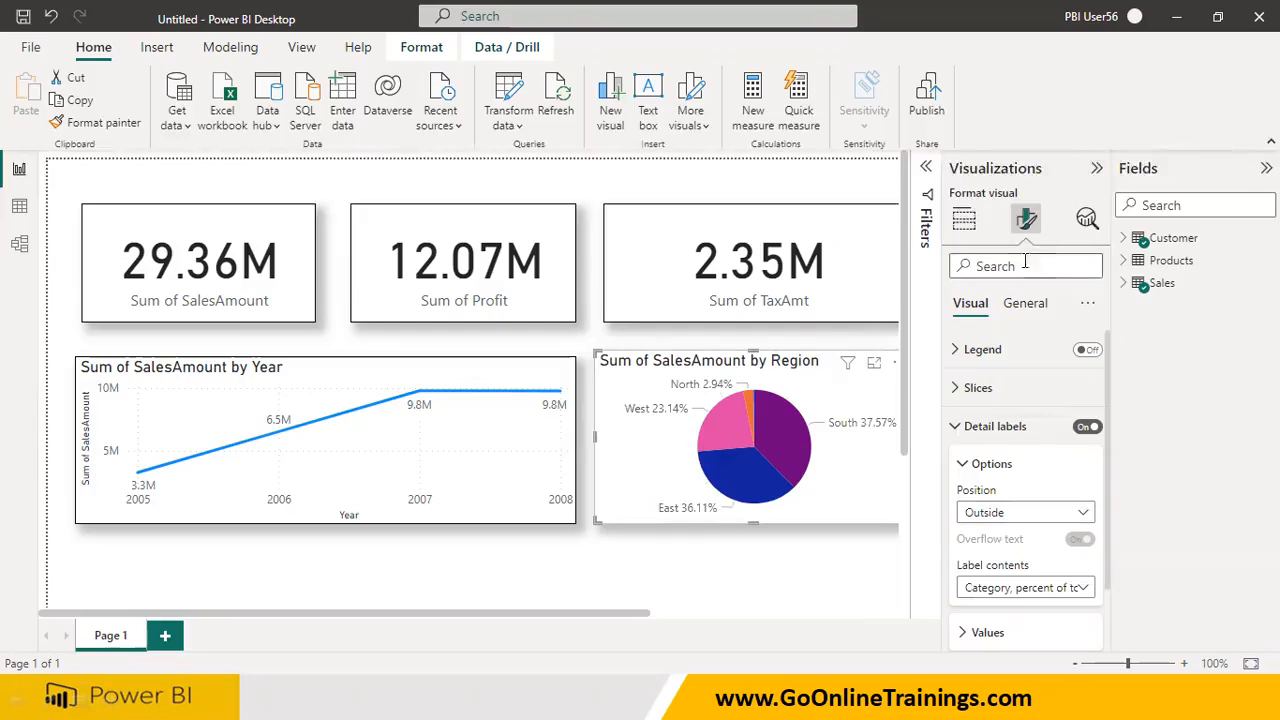
{"action": "left_click", "coordinate": [1097, 169]}
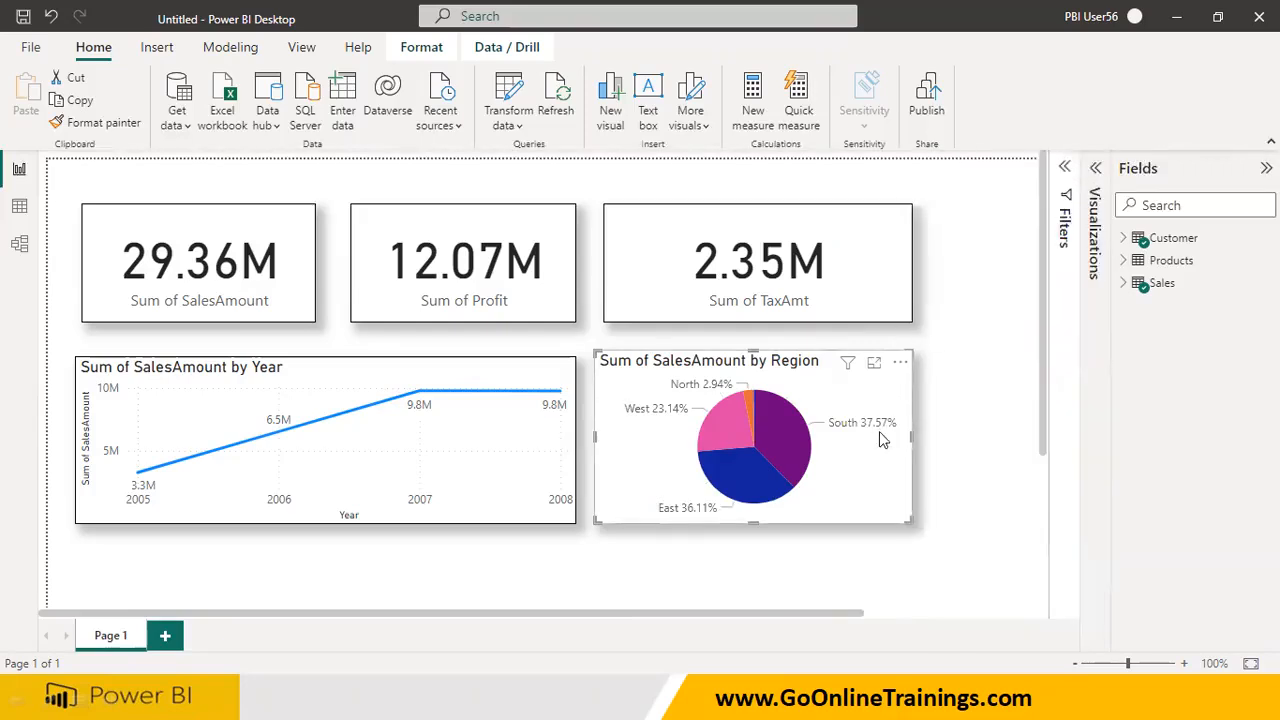
Switch the pie chart's legend on and off again, and expand the detail label settings
{"action": "left_click", "coordinate": [1094, 170]}
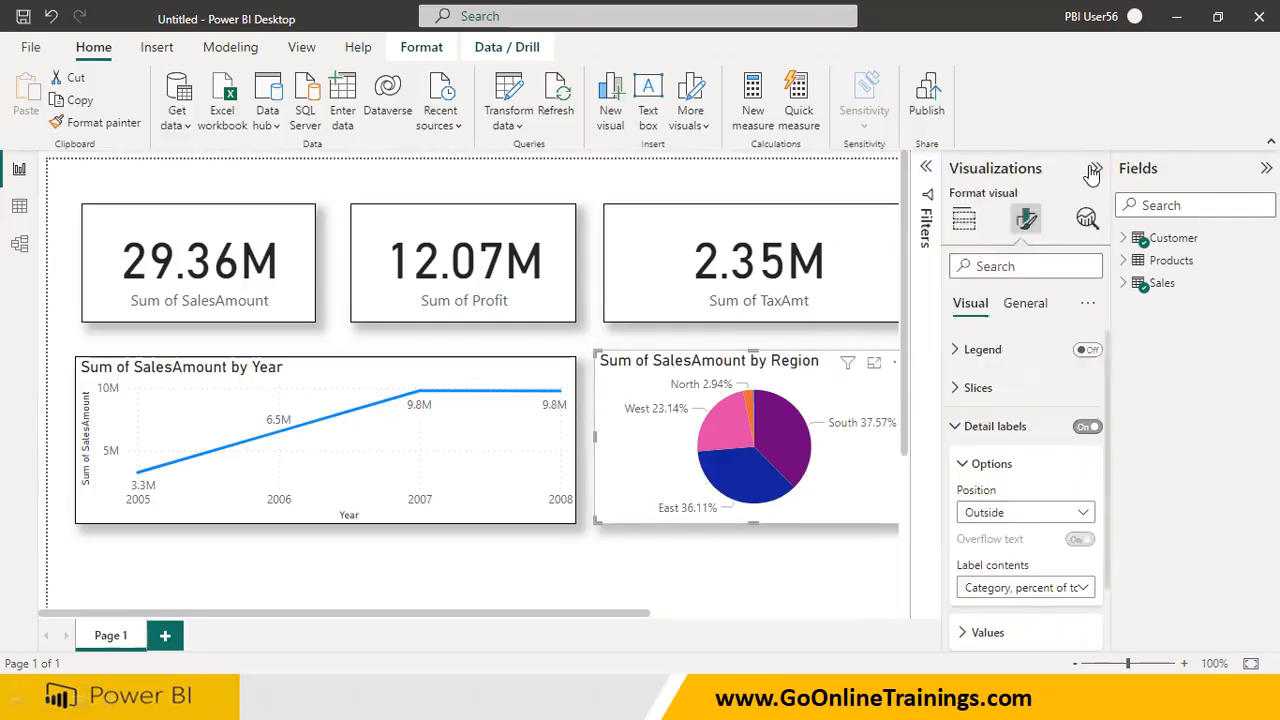
{"action": "left_click", "coordinate": [960, 430]}
{"action": "left_click", "coordinate": [1090, 352]}
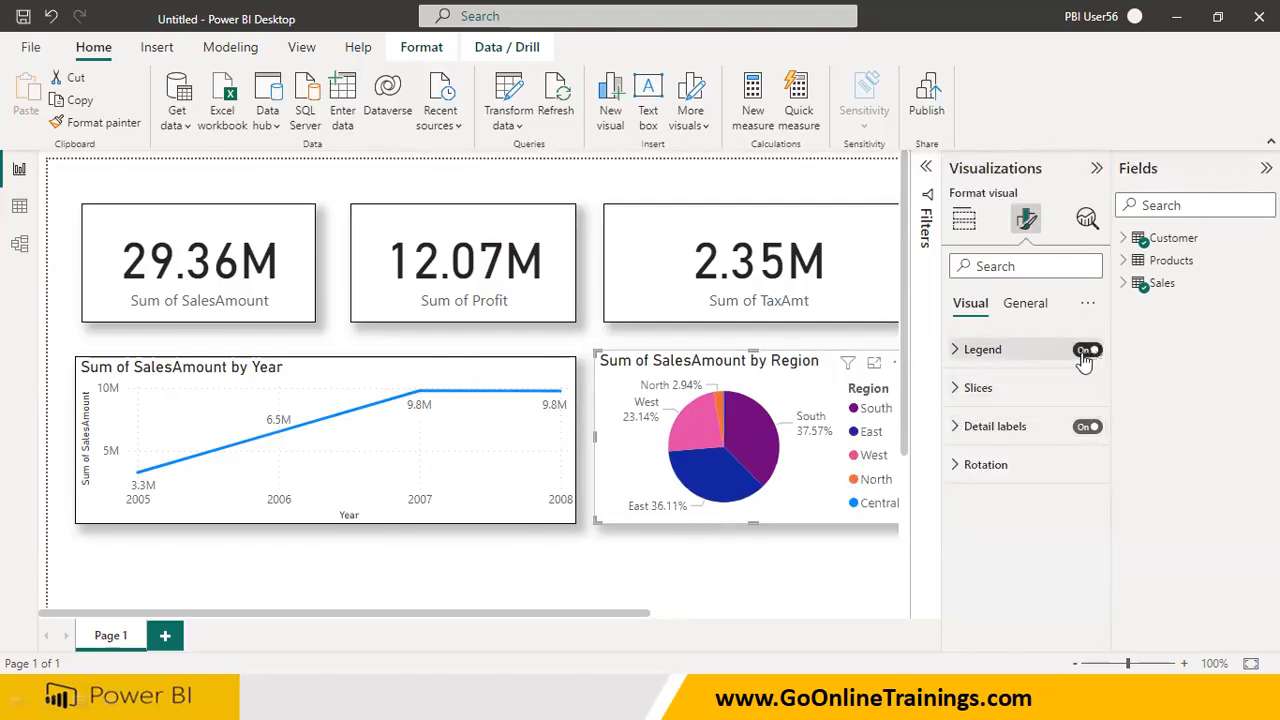
{"action": "left_click", "coordinate": [1088, 351]}
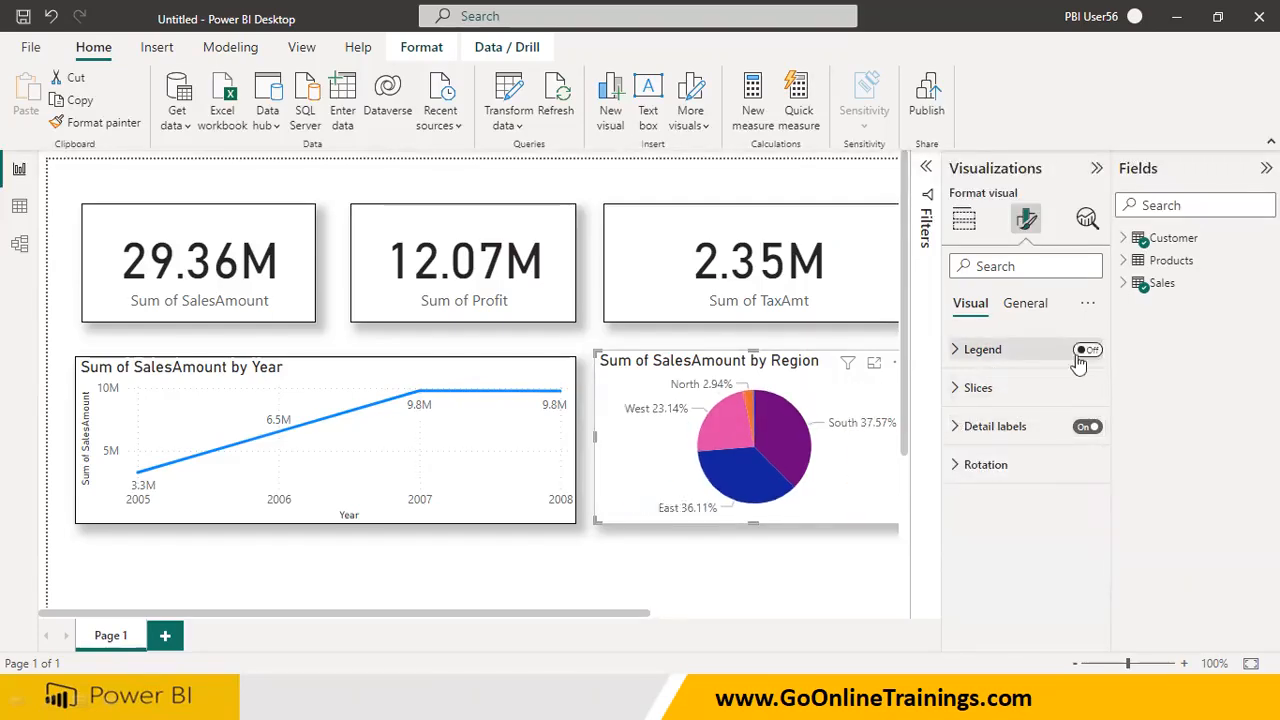
{"action": "left_click", "coordinate": [958, 426]}
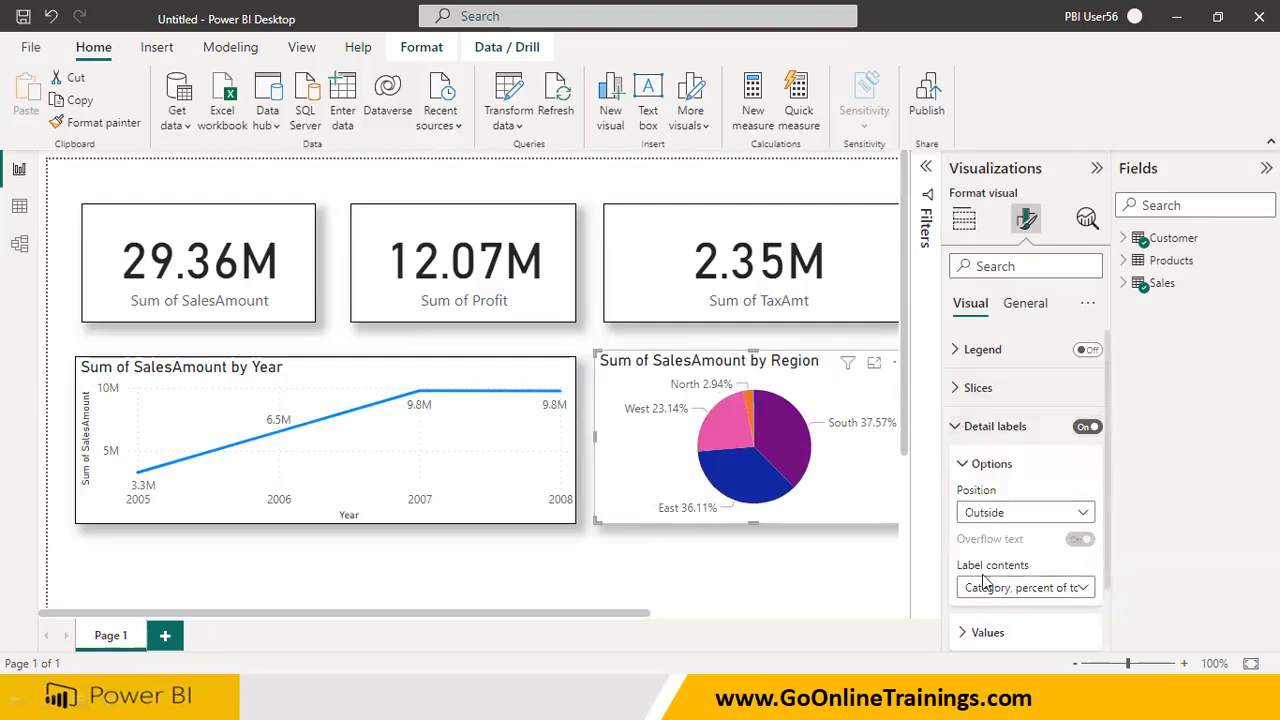
Set the pie chart's detail label contents to All detail labels and collapse the Visualizations pane
{"action": "left_click", "coordinate": [1017, 590]}
{"action": "left_click", "coordinate": [1015, 566]}
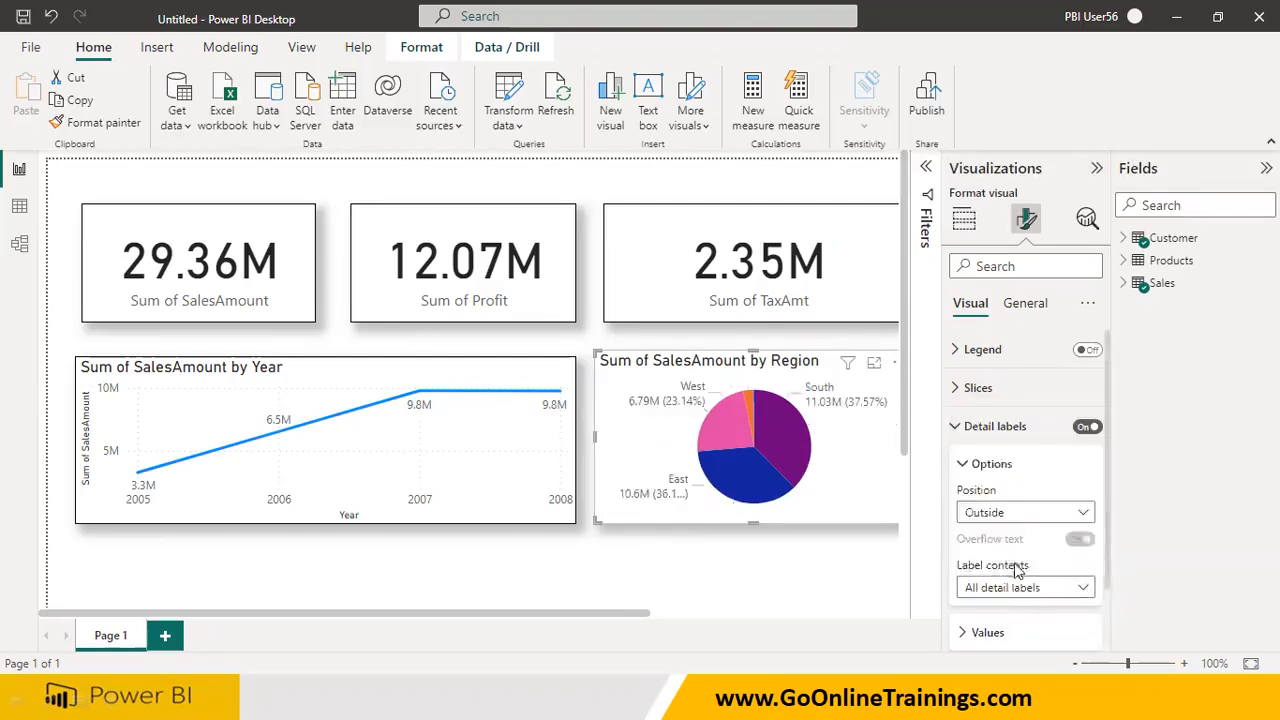
{"action": "left_click", "coordinate": [1097, 168]}
{"action": "left_click", "coordinate": [966, 372]}
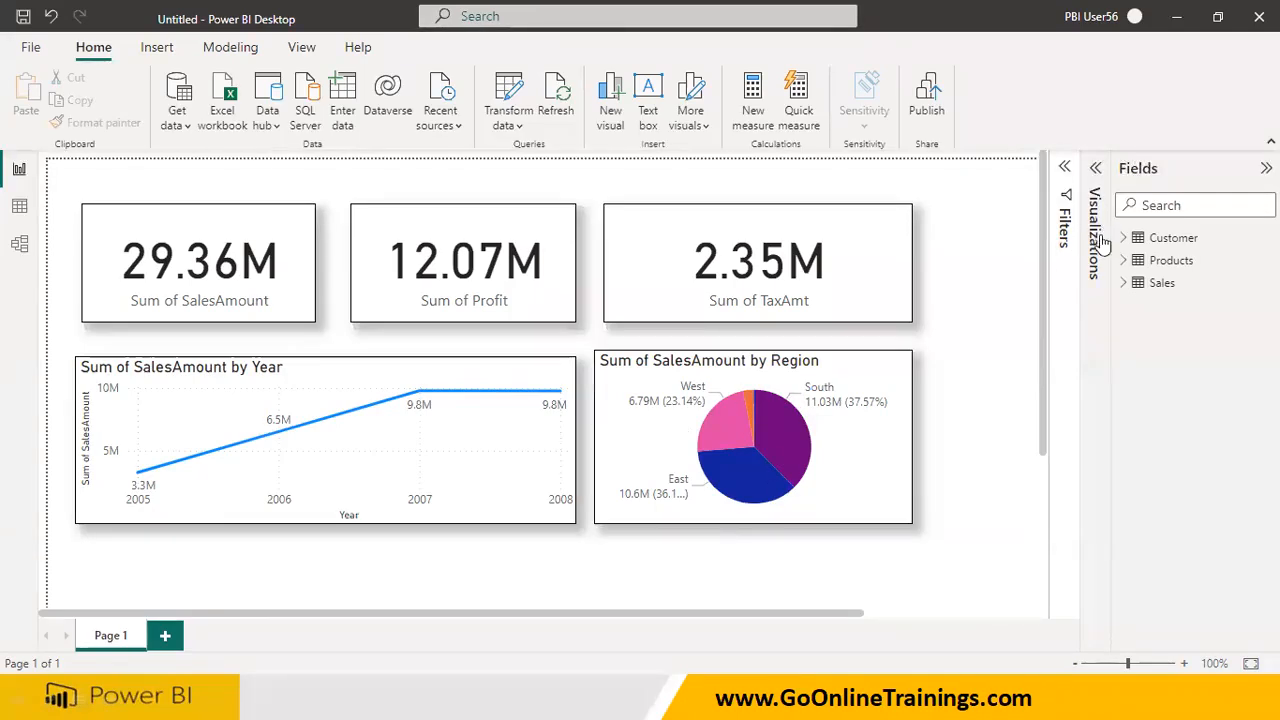
Reopen the Visualizations pane, check the Products table's fields and insert a stacked bar chart on the page
{"action": "left_click", "coordinate": [1096, 170]}
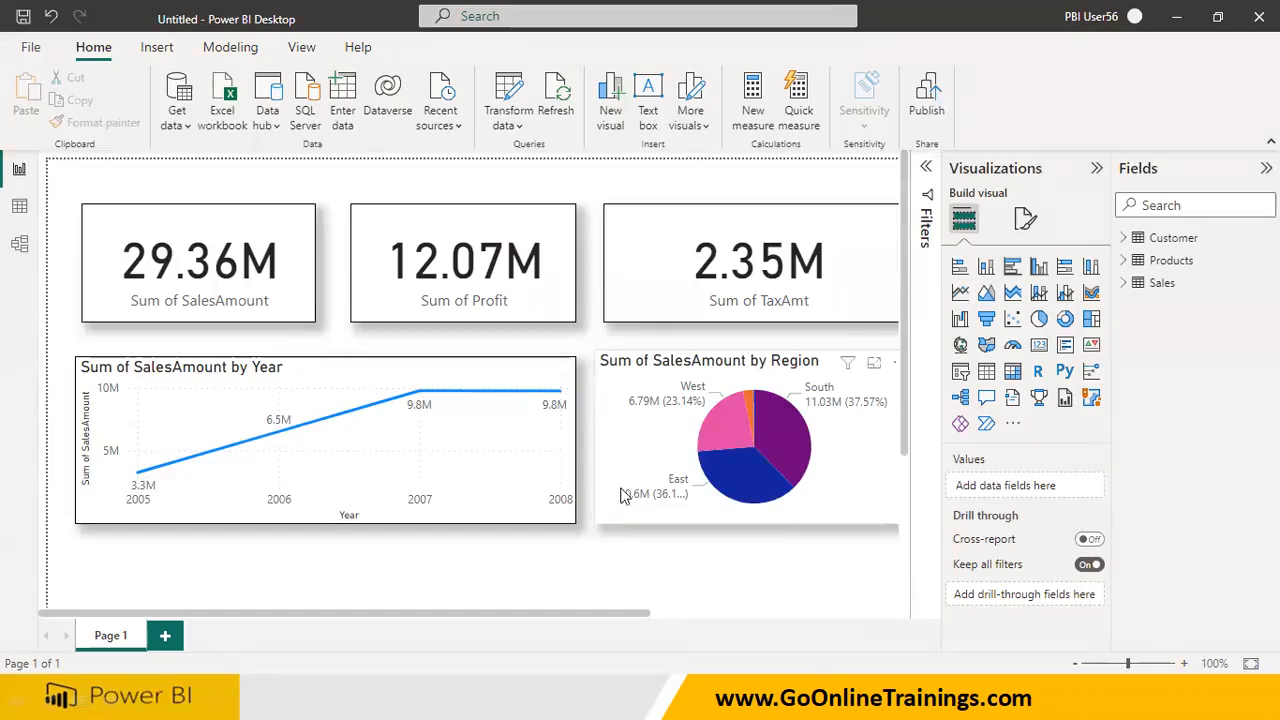
{"action": "scroll", "coordinate": [623, 491], "scroll_direction": "down", "scroll_amount": 3}
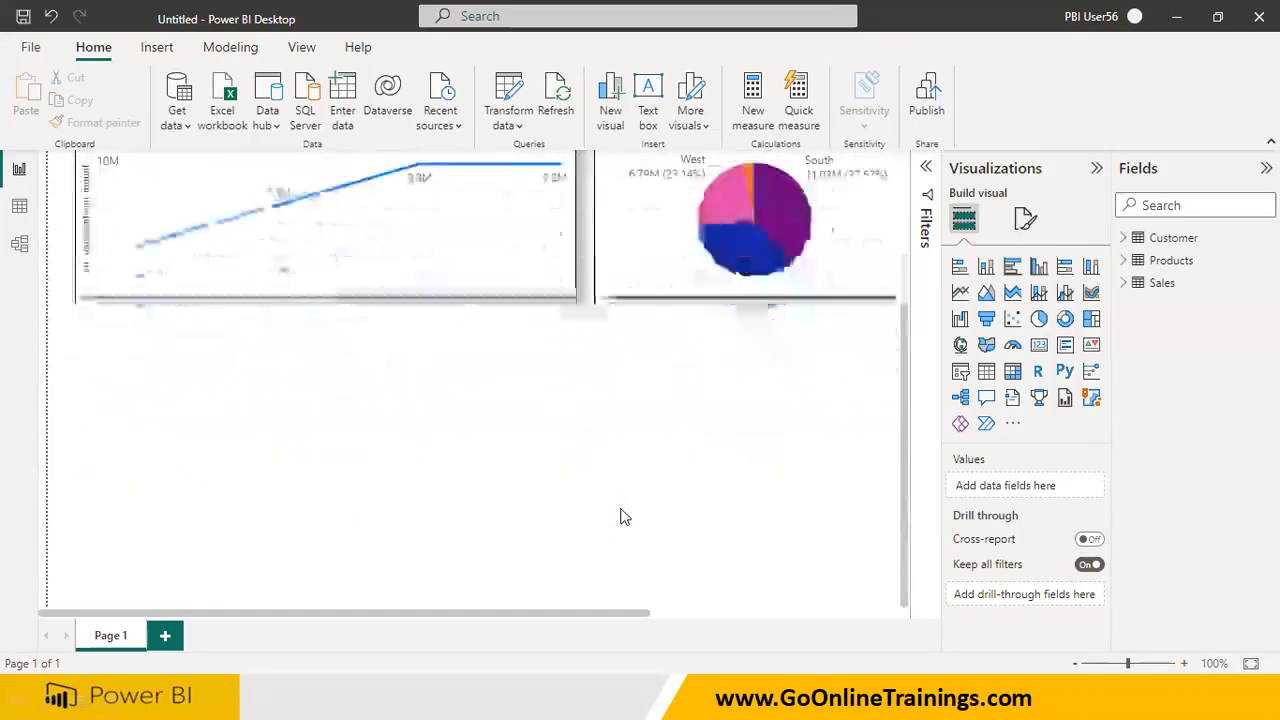
{"action": "left_click", "coordinate": [1123, 260]}
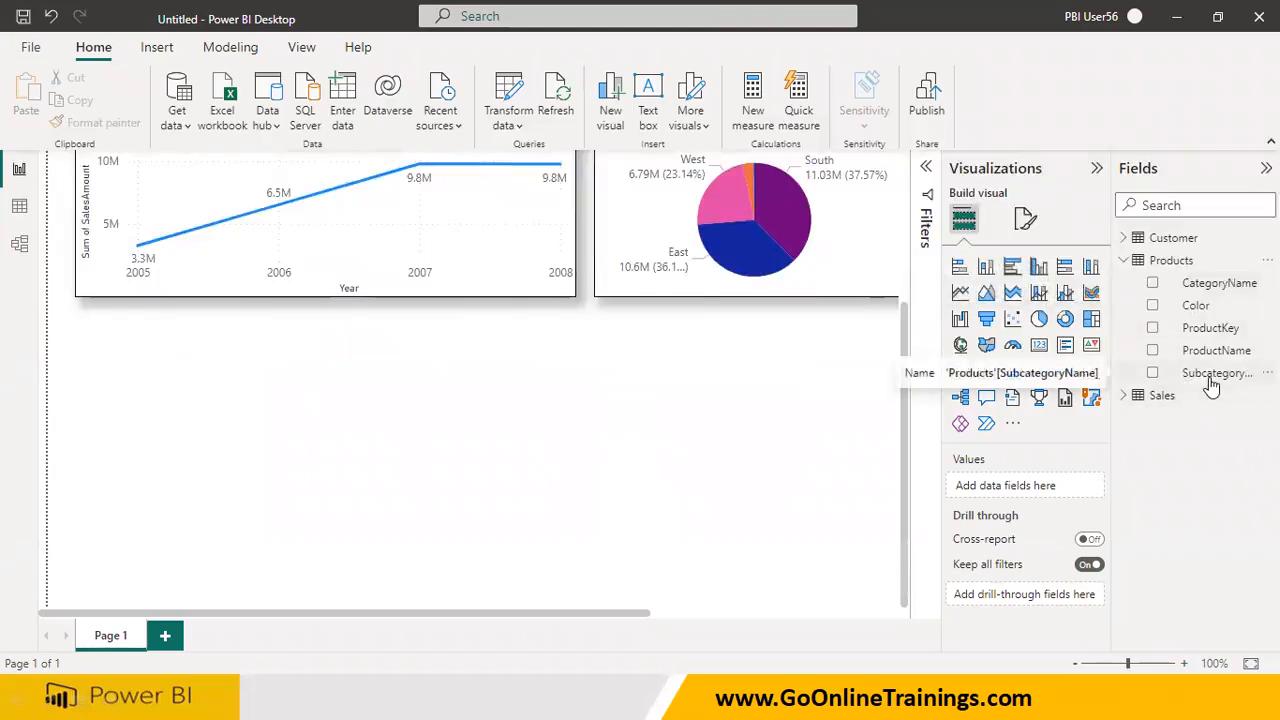
{"action": "left_click", "coordinate": [1123, 262]}
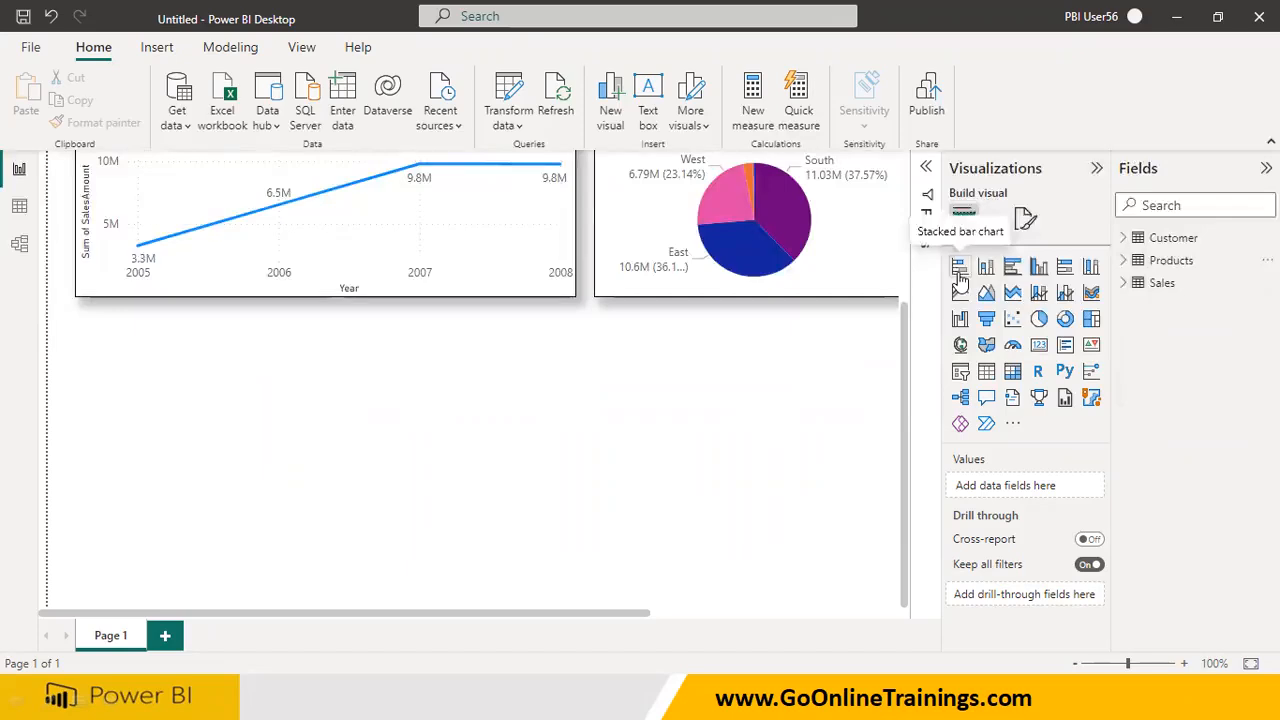
{"action": "left_click", "coordinate": [960, 283]}
Move the empty stacked bar chart below the SalesAmount by Year line chart, aligned with its left side
{"action": "scroll", "coordinate": [728, 409], "scroll_direction": "up", "scroll_amount": 2}
{"action": "left_click_drag", "start_coordinate": [644, 614], "coordinate": [891, 614]}
{"action": "left_click_drag", "start_coordinate": [750, 290], "coordinate": [757, 521]}
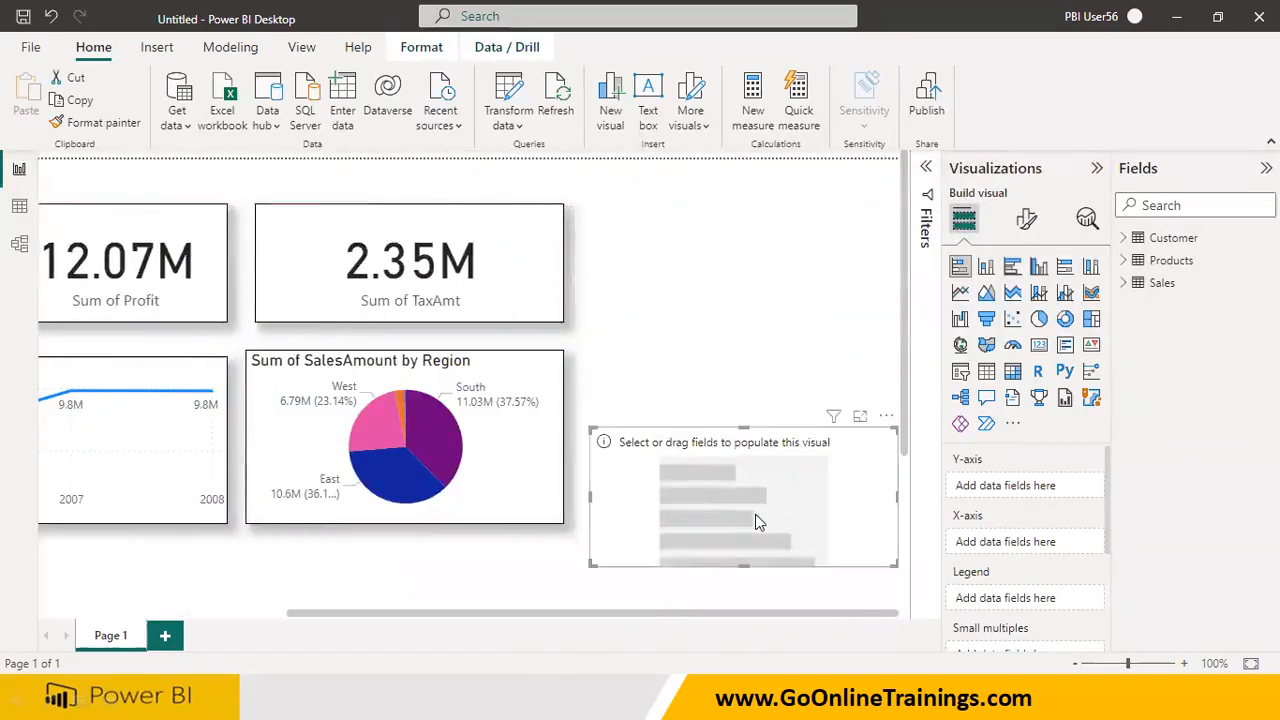
{"action": "scroll", "coordinate": [757, 521], "scroll_direction": "down", "scroll_amount": 3}
{"action": "left_click_drag", "start_coordinate": [700, 329], "coordinate": [194, 511]}
{"action": "left_click_drag", "start_coordinate": [302, 614], "coordinate": [104, 614]}
{"action": "left_click_drag", "start_coordinate": [315, 493], "coordinate": [80, 468]}
{"action": "left_click_drag", "start_coordinate": [200, 614], "coordinate": [118, 614]}
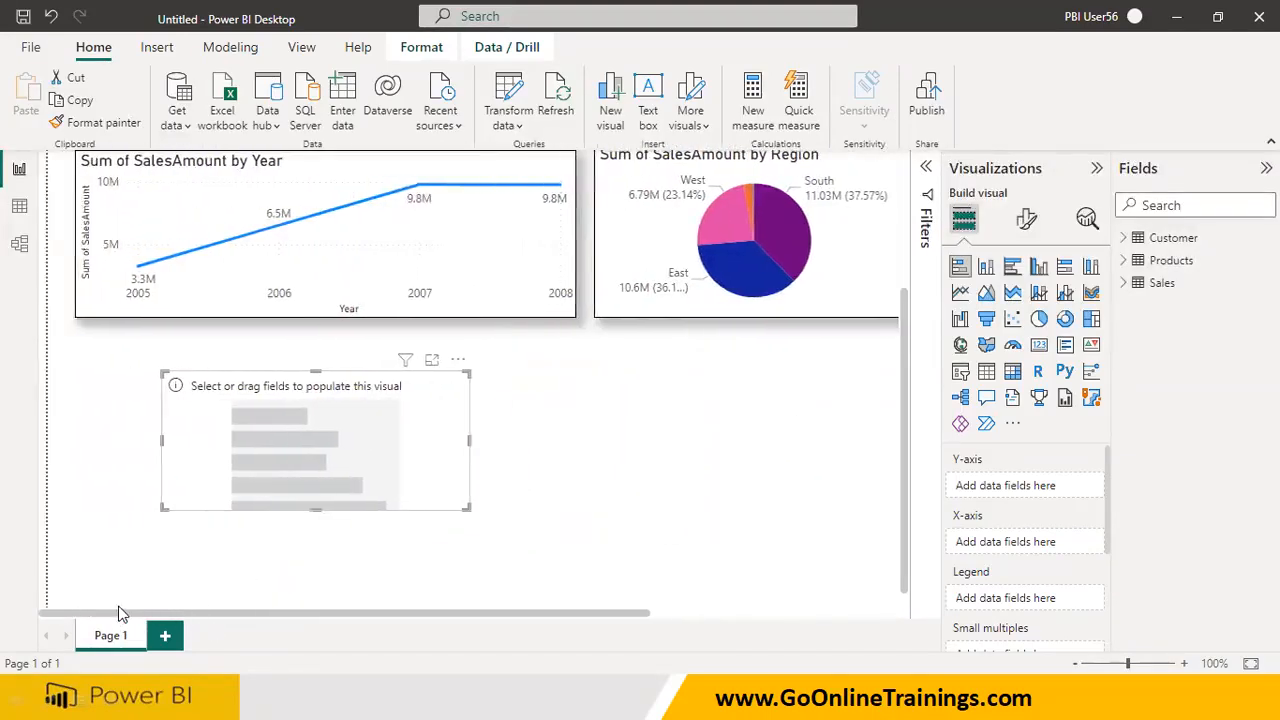
{"action": "left_click_drag", "start_coordinate": [200, 480], "coordinate": [100, 452]}
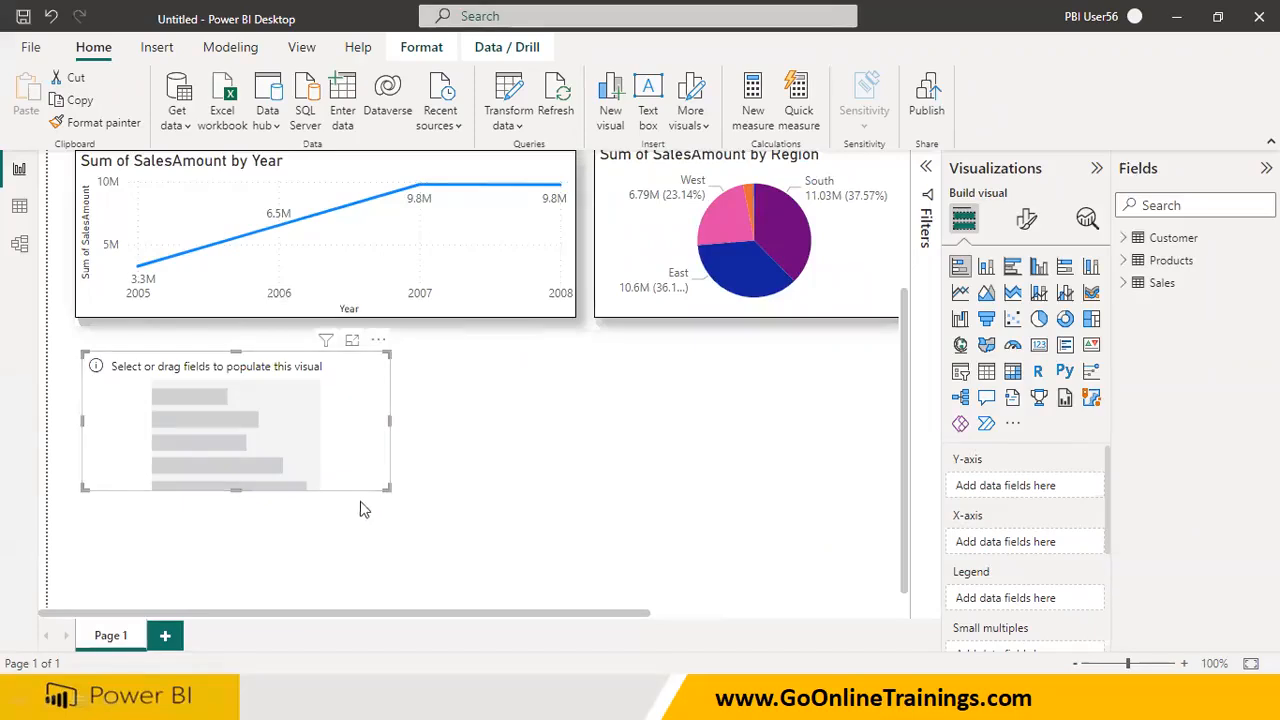
Enlarge the empty bar chart to about the line chart's width and copy the line chart's formatting onto it
{"action": "left_click_drag", "start_coordinate": [386, 487], "coordinate": [568, 538]}
{"action": "left_click", "coordinate": [500, 308]}
{"action": "left_click", "coordinate": [120, 122]}
{"action": "left_click", "coordinate": [444, 419]}
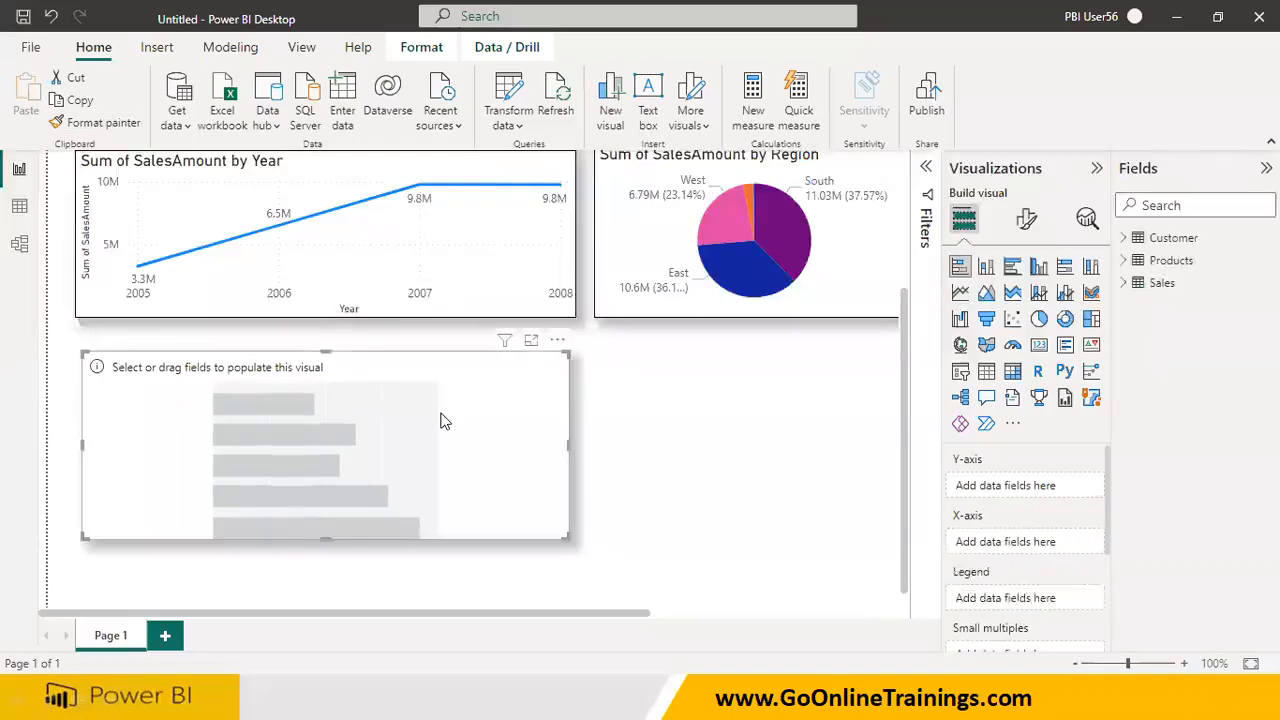
Assign CategoryName from Products to the bar chart's Y-axis and SalesAmount from Sales to its X-axis
{"action": "left_click", "coordinate": [1126, 262]}
{"action": "left_click_drag", "start_coordinate": [1219, 283], "coordinate": [404, 432]}
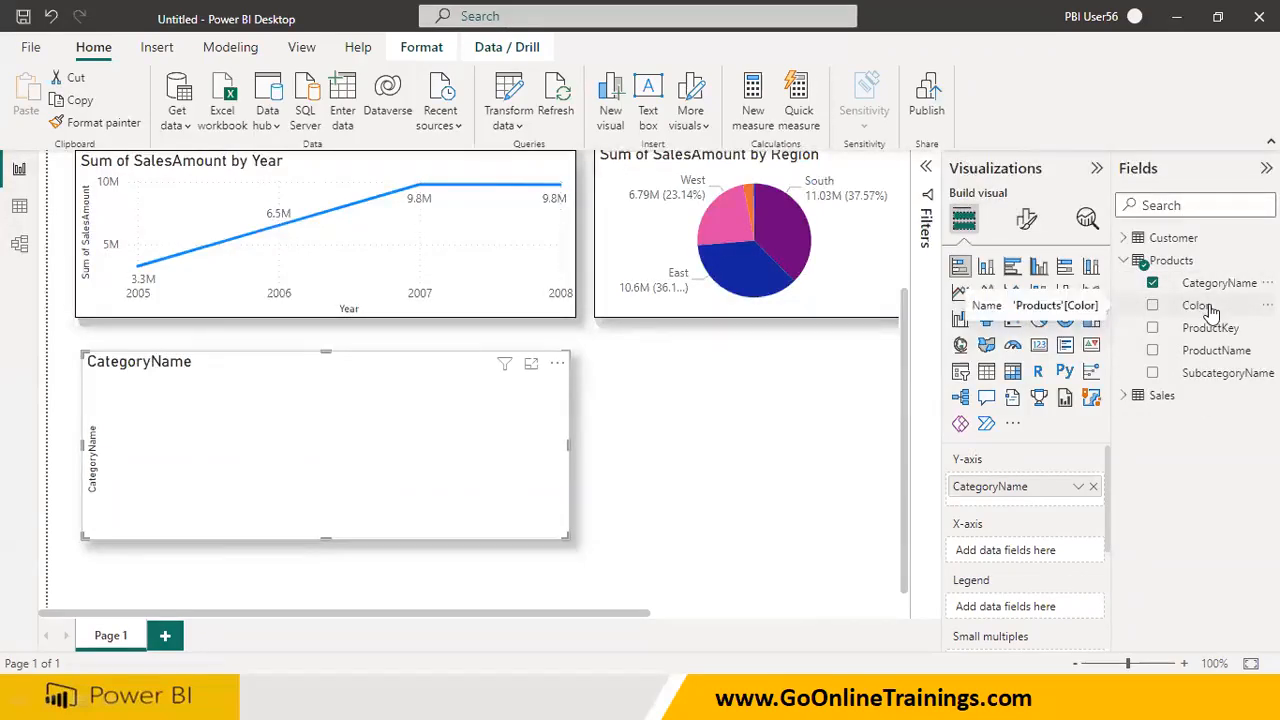
{"action": "left_click", "coordinate": [1123, 395]}
{"action": "scroll", "coordinate": [1141, 485], "scroll_direction": "down", "scroll_amount": 3}
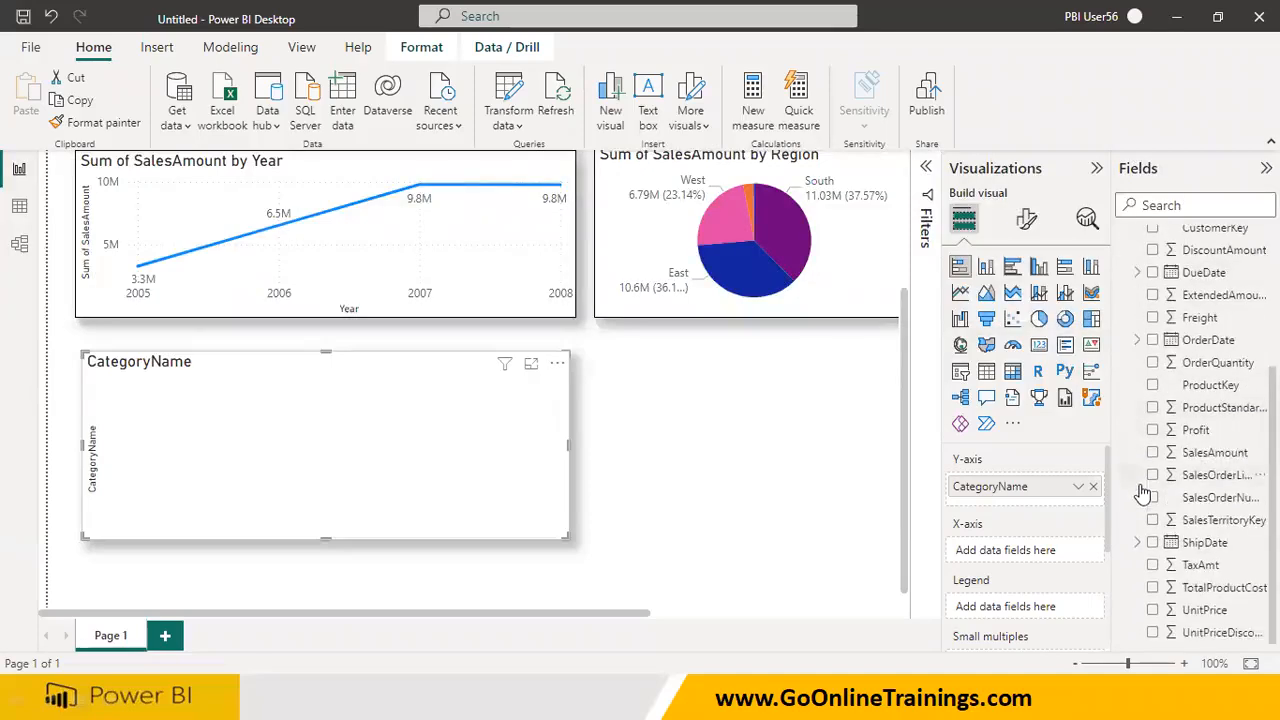
{"action": "left_click_drag", "start_coordinate": [1215, 452], "coordinate": [480, 440]}
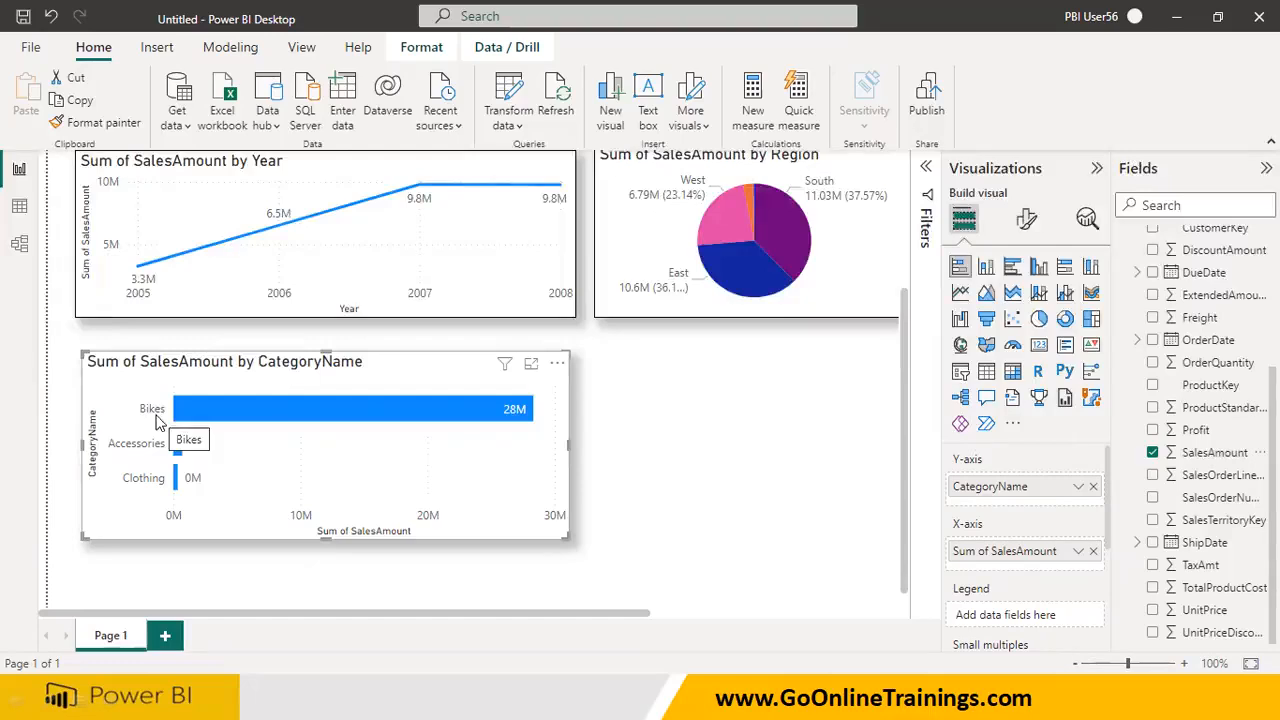
Examine the Bikes, Accessories and Clothing bars and compare them with the total SalesAmount card
{"action": "scroll", "coordinate": [537, 431], "scroll_direction": "up", "scroll_amount": 3}
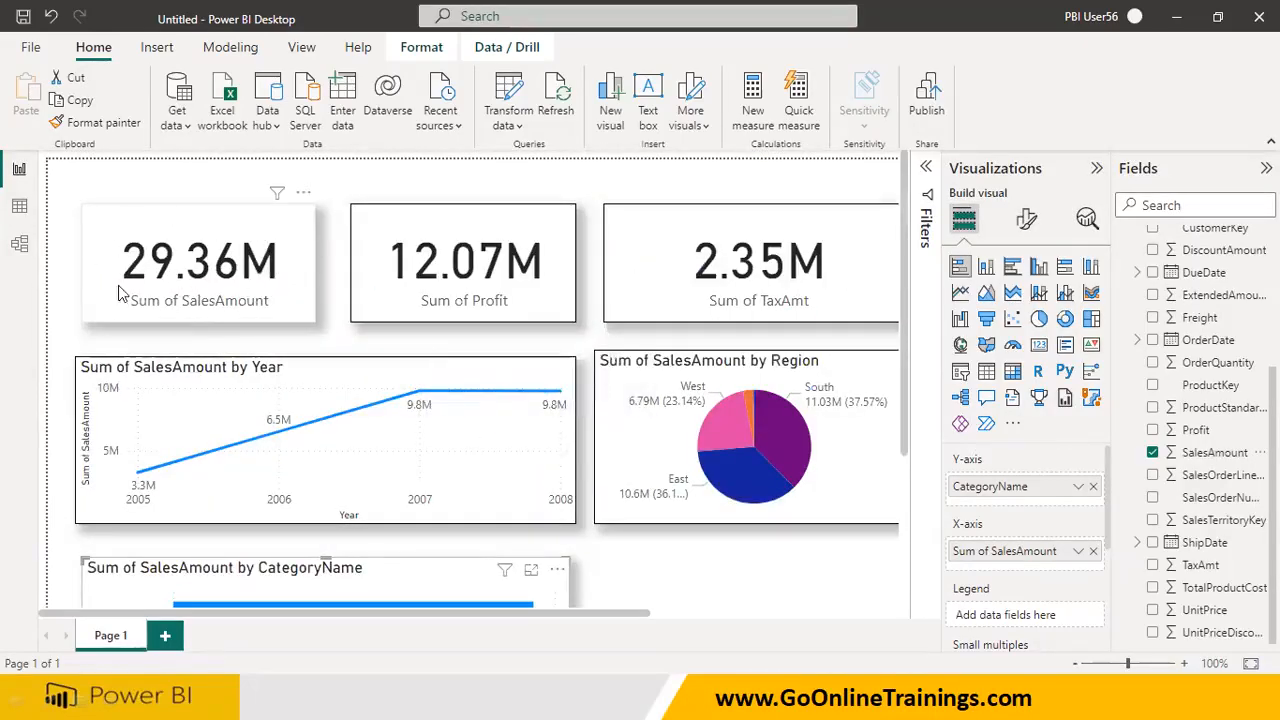
{"action": "scroll", "coordinate": [412, 446], "scroll_direction": "down", "scroll_amount": 3}
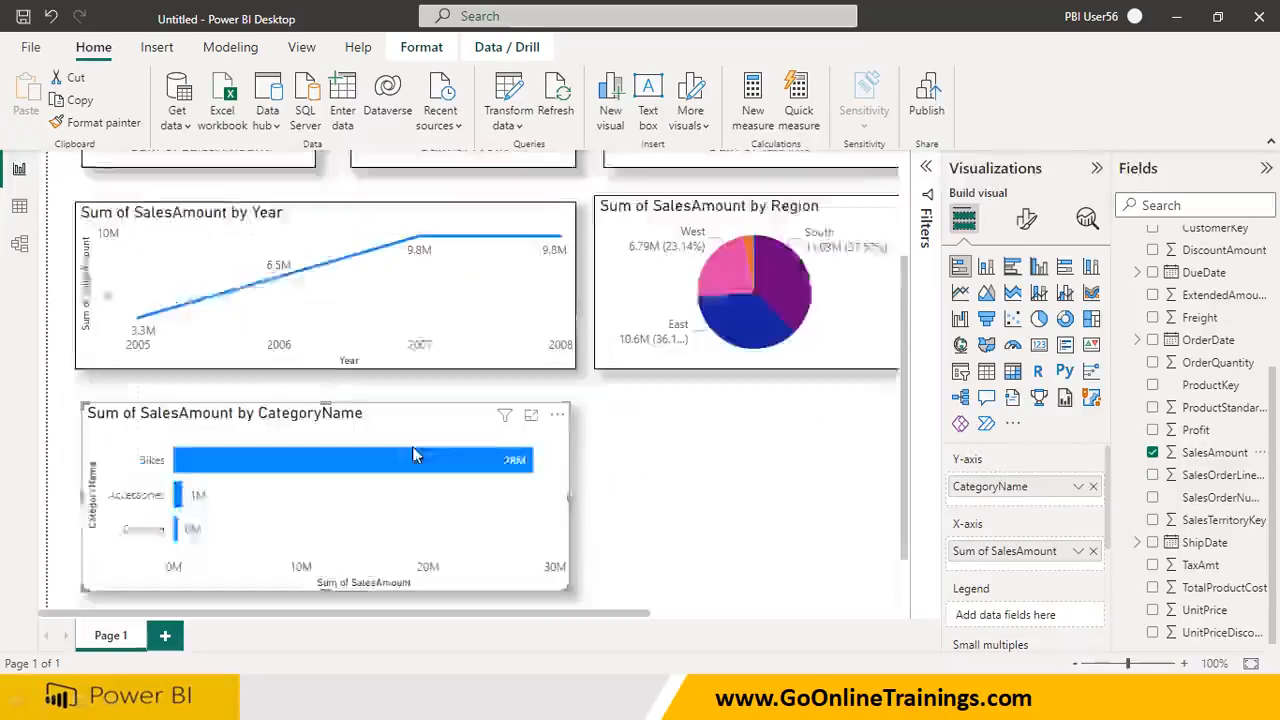
{"action": "mouse_move", "coordinate": [517, 404]}
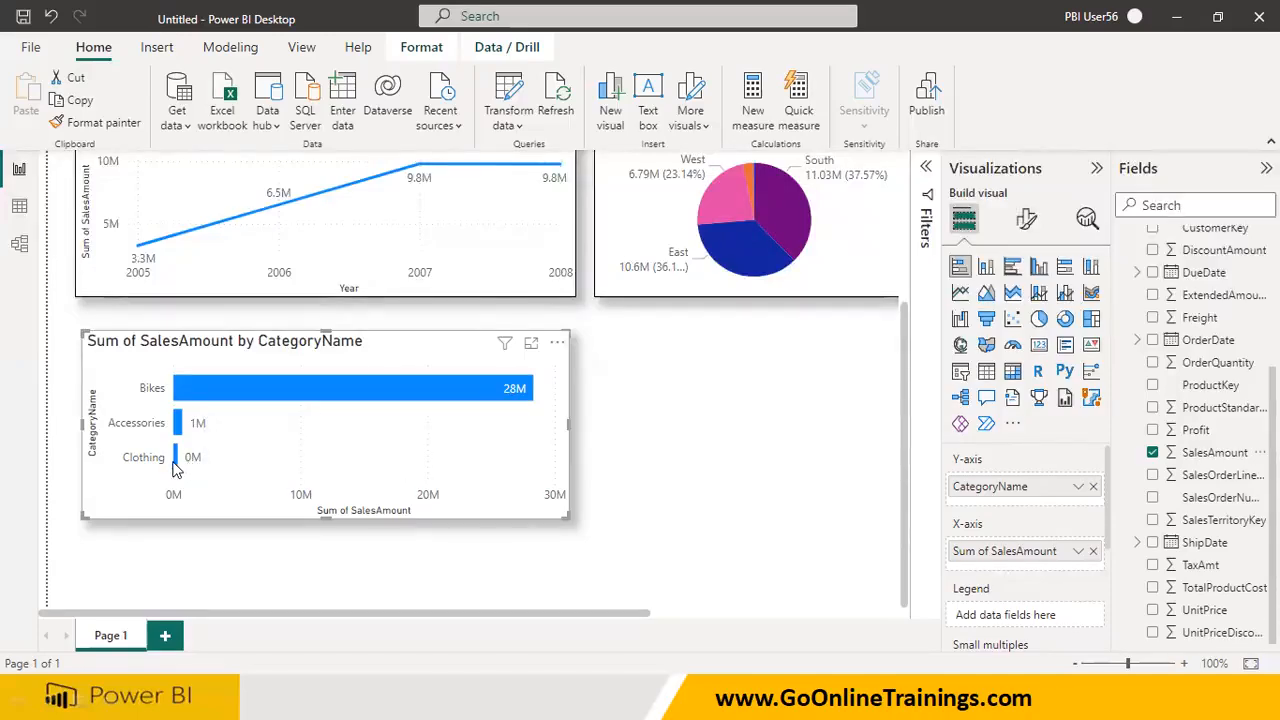
{"action": "mouse_move", "coordinate": [175, 469]}
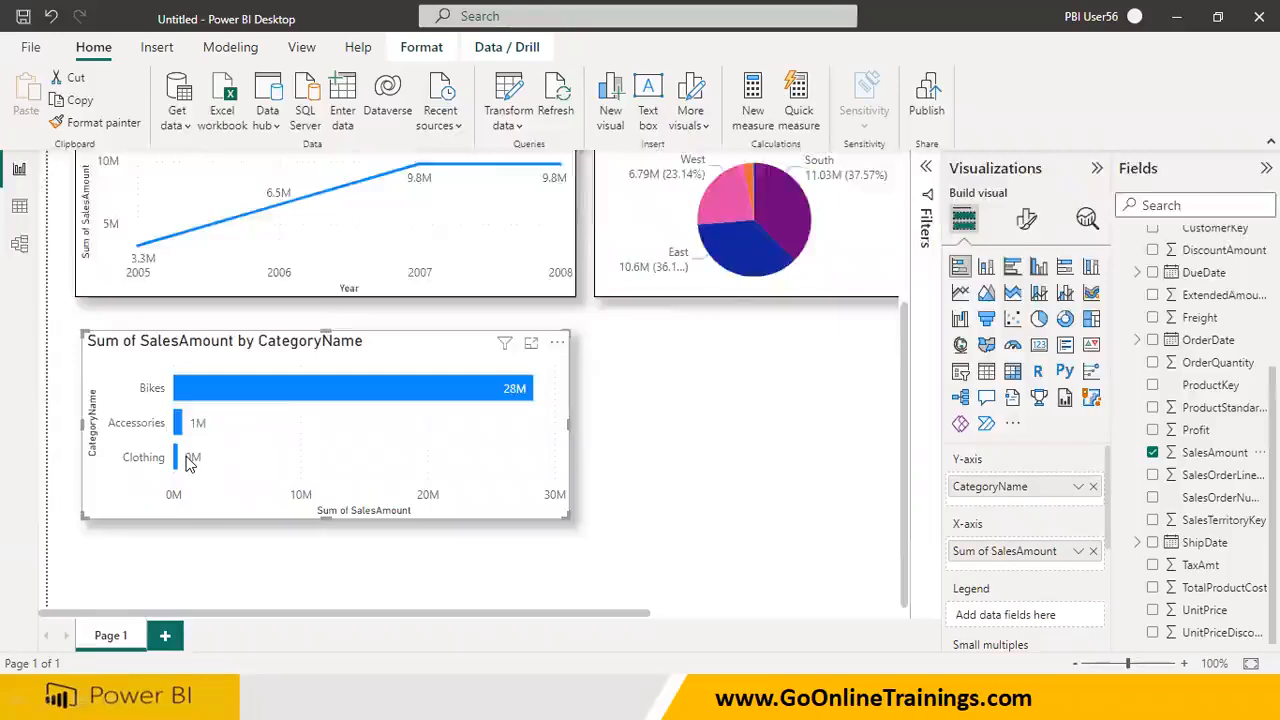
{"action": "scroll", "coordinate": [190, 464], "scroll_direction": "up", "scroll_amount": 3}
{"action": "scroll", "coordinate": [723, 422], "scroll_direction": "down", "scroll_amount": 3}
{"action": "scroll", "coordinate": [710, 415], "scroll_direction": "up", "scroll_amount": 3}
{"action": "scroll", "coordinate": [710, 415], "scroll_direction": "down", "scroll_amount": 3}
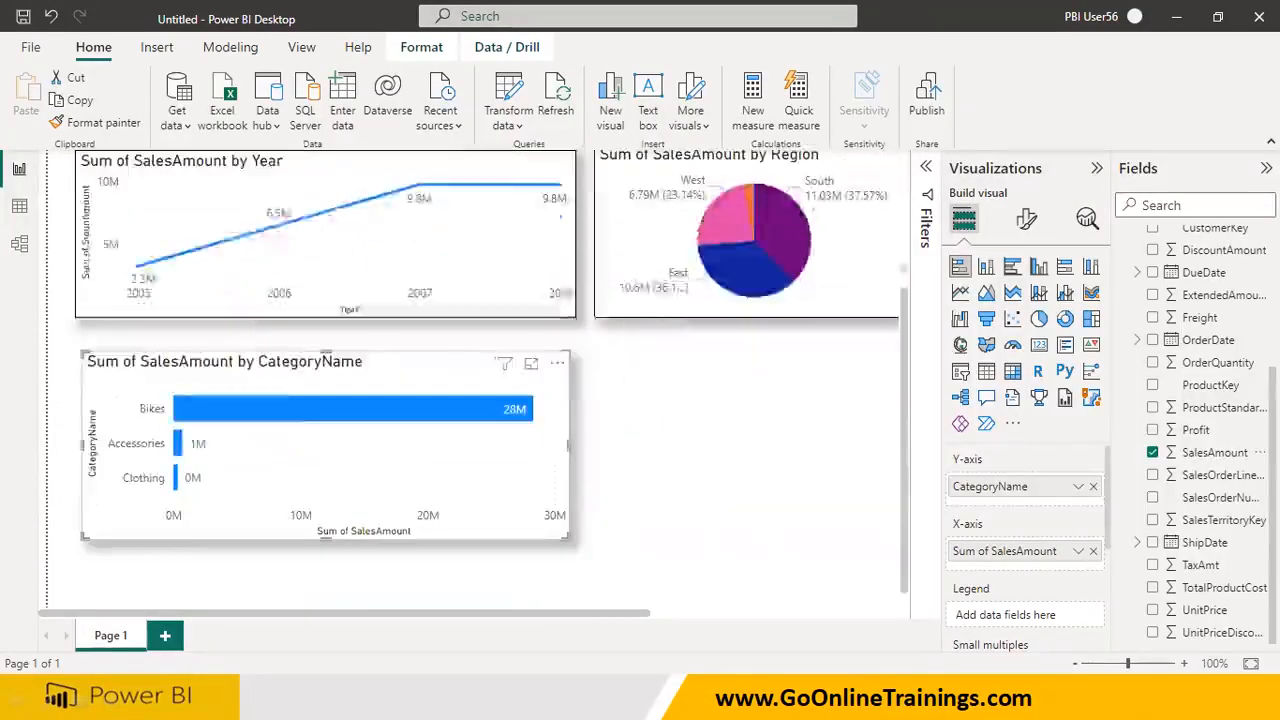
Insert a treemap and move it below the pie chart, beside the CategoryName bar chart
{"action": "left_click", "coordinate": [683, 490]}
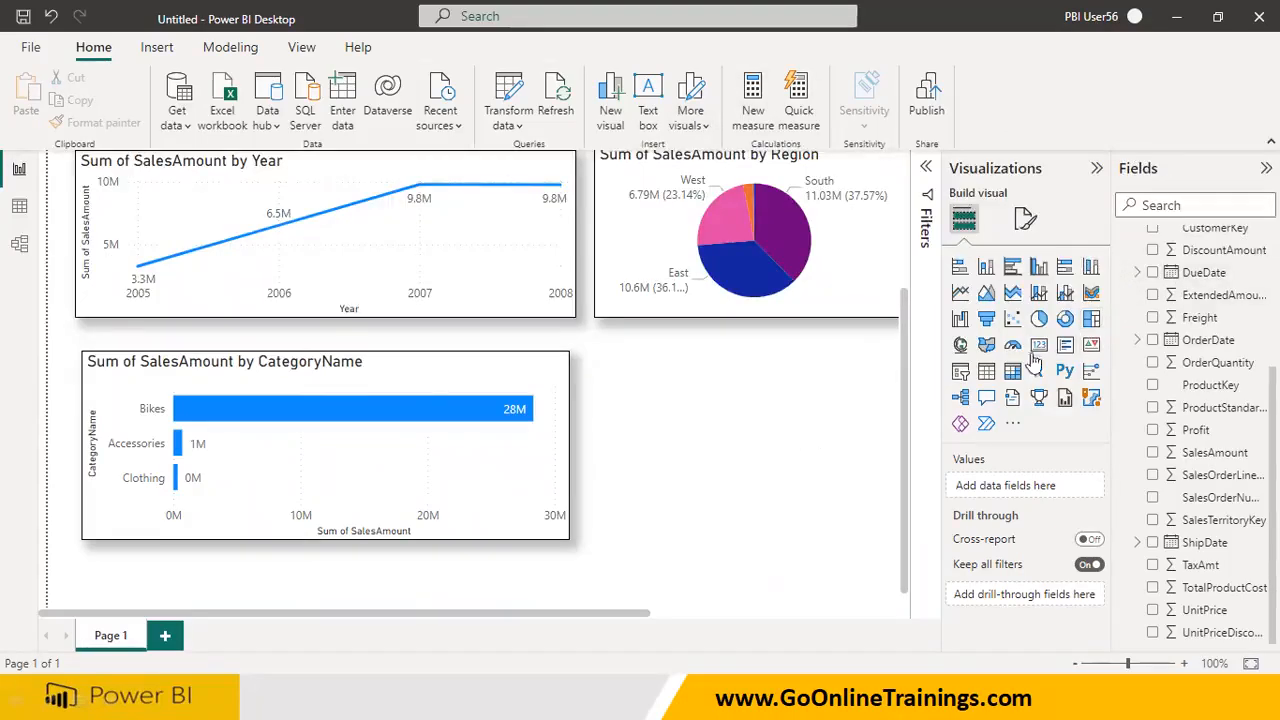
{"action": "left_click", "coordinate": [1090, 322]}
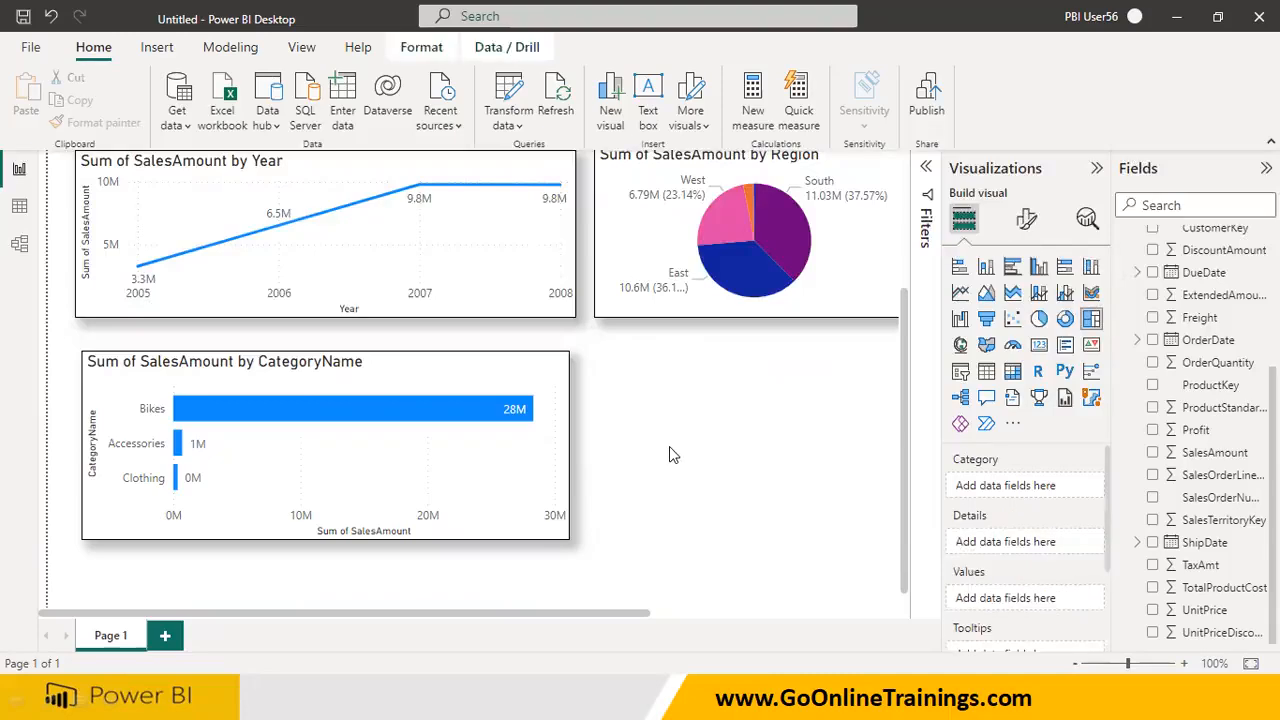
{"action": "left_click_drag", "start_coordinate": [638, 622], "coordinate": [948, 590]}
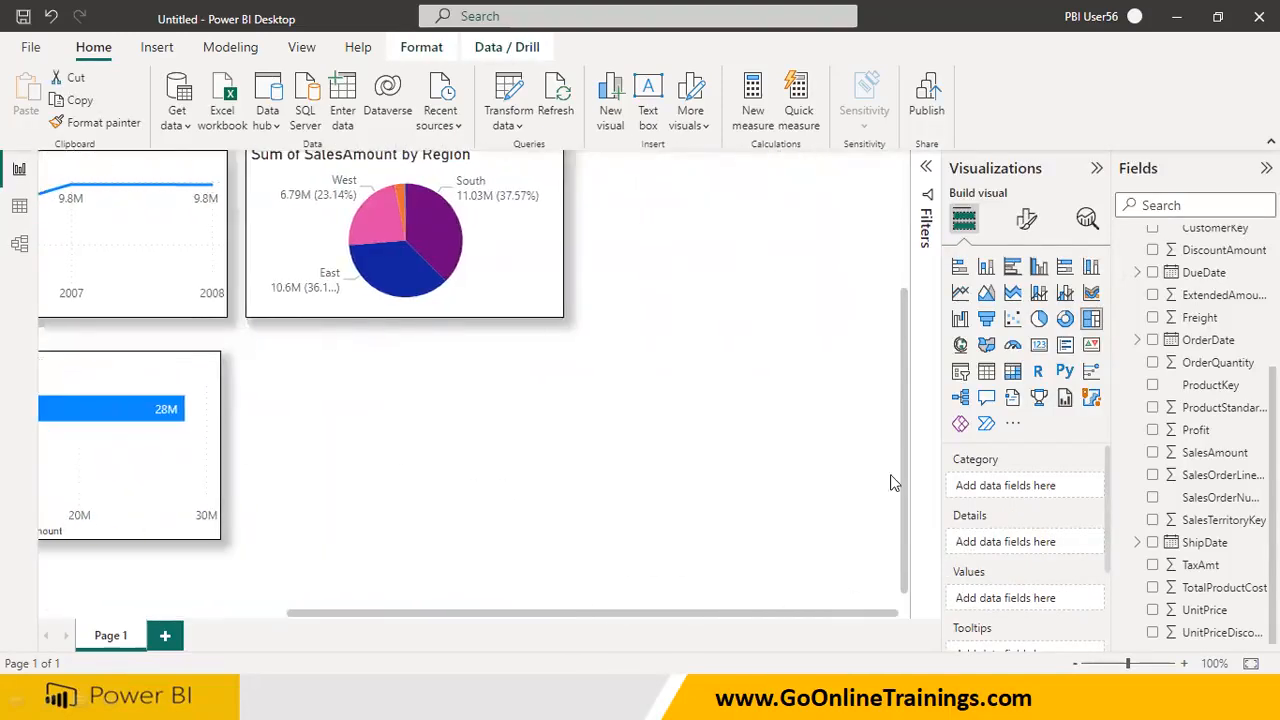
{"action": "scroll", "coordinate": [774, 440], "scroll_direction": "up", "scroll_amount": 2}
{"action": "left_click_drag", "start_coordinate": [743, 297], "coordinate": [757, 517]}
{"action": "scroll", "coordinate": [745, 590], "scroll_direction": "down", "scroll_amount": 2}
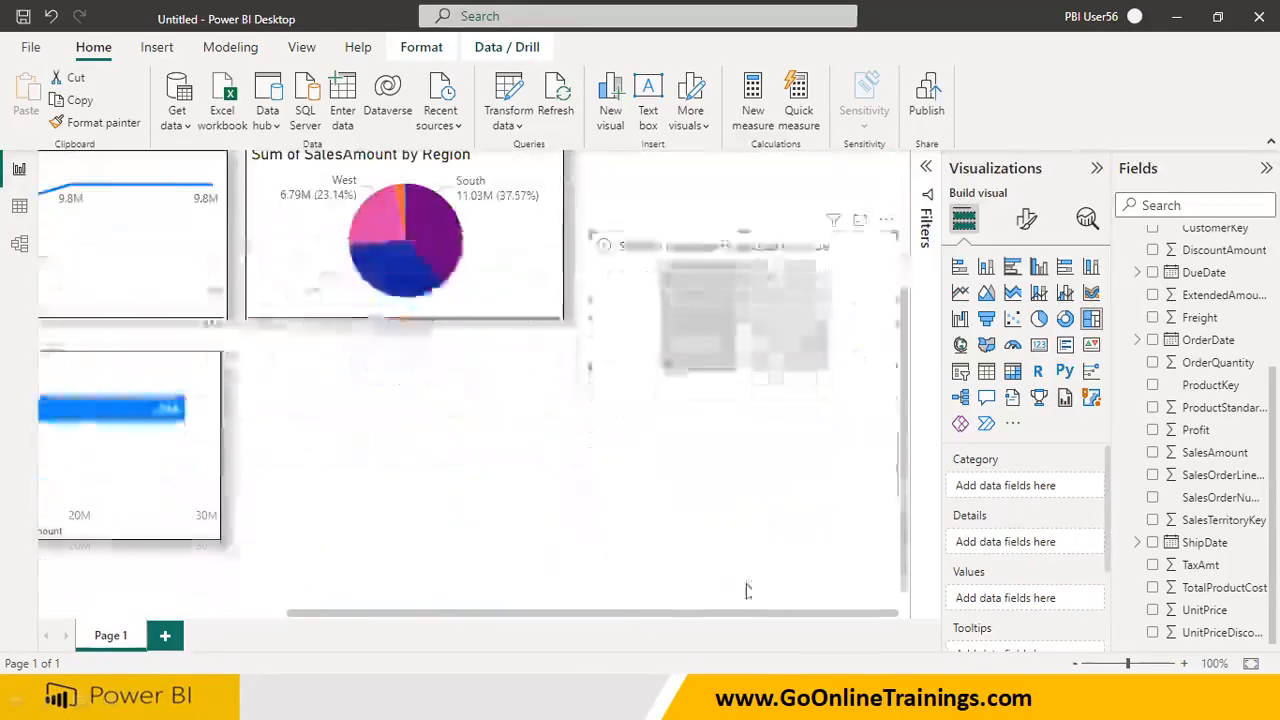
{"action": "left_click_drag", "start_coordinate": [737, 357], "coordinate": [410, 462]}
Enlarge the empty treemap to about the bar chart's height and copy the bar chart's formatting onto it
{"action": "left_click_drag", "start_coordinate": [554, 488], "coordinate": [733, 553]}
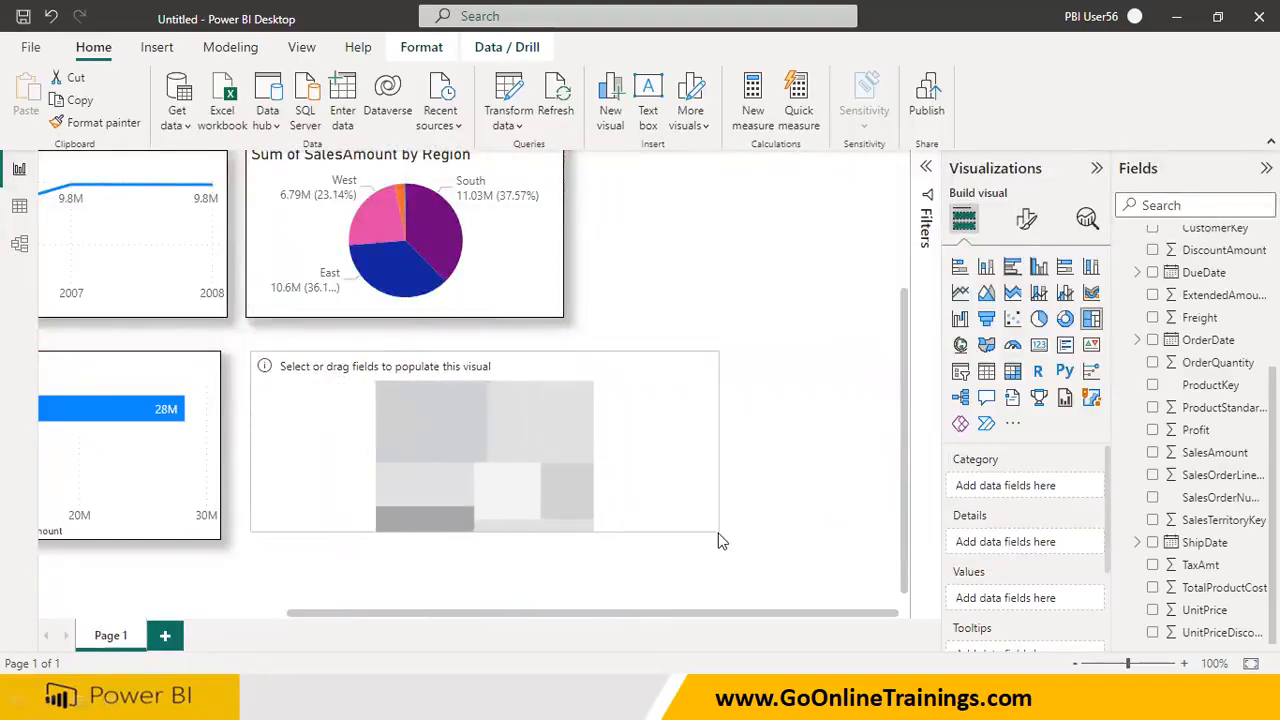
{"action": "left_click_drag", "start_coordinate": [586, 614], "coordinate": [427, 614]}
{"action": "left_click_drag", "start_coordinate": [522, 526], "coordinate": [517, 517]}
{"action": "left_click", "coordinate": [380, 448]}
{"action": "left_click", "coordinate": [97, 122]}
{"action": "left_click", "coordinate": [510, 437]}
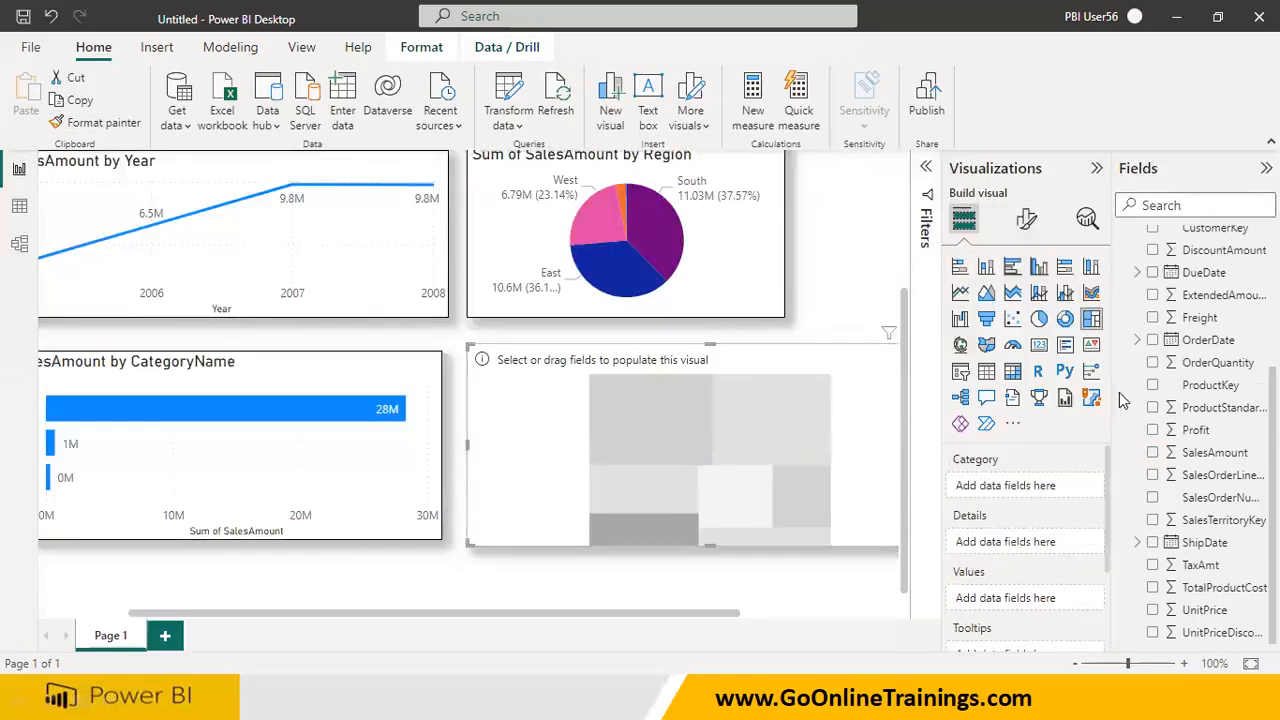
Assign SubcategoryName from Products to the treemap's category and SalesAmount from Sales to its values
{"action": "scroll", "coordinate": [1123, 400], "scroll_direction": "up", "scroll_amount": 5}
{"action": "left_click_drag", "start_coordinate": [1212, 373], "coordinate": [808, 429]}
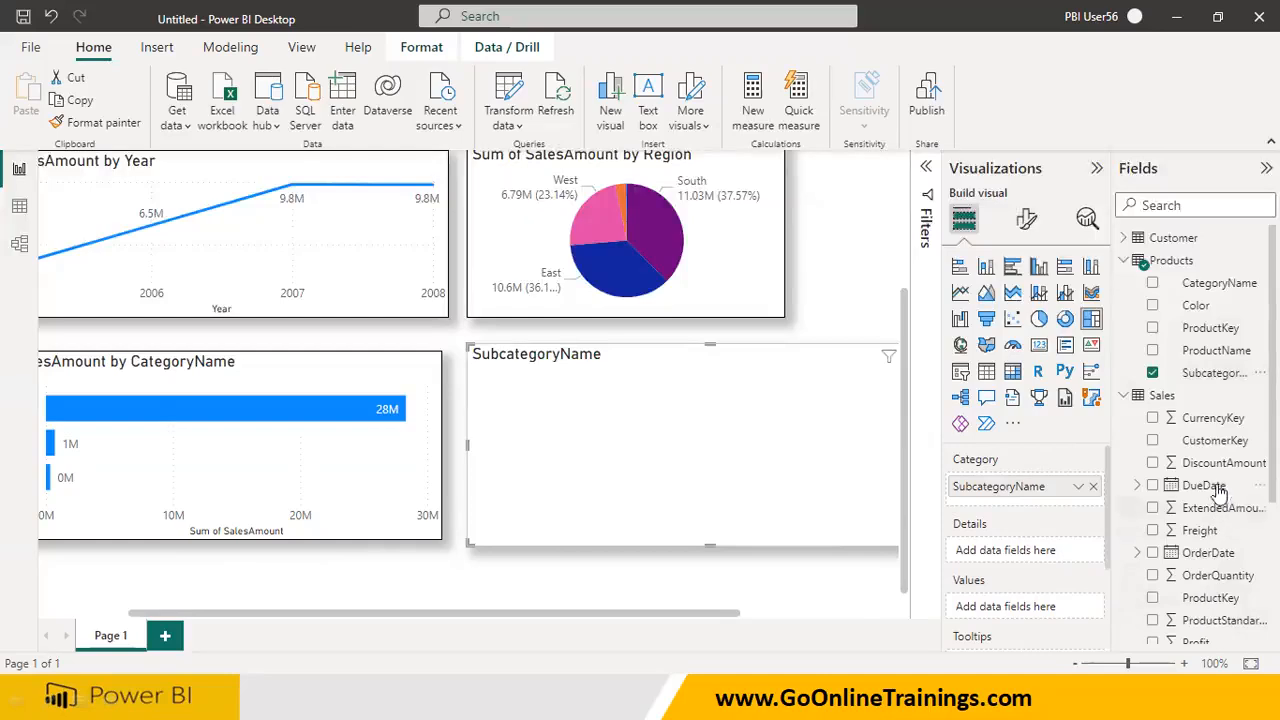
{"action": "scroll", "coordinate": [1215, 510], "scroll_direction": "down", "scroll_amount": 2}
{"action": "left_click_drag", "start_coordinate": [1218, 480], "coordinate": [809, 443]}
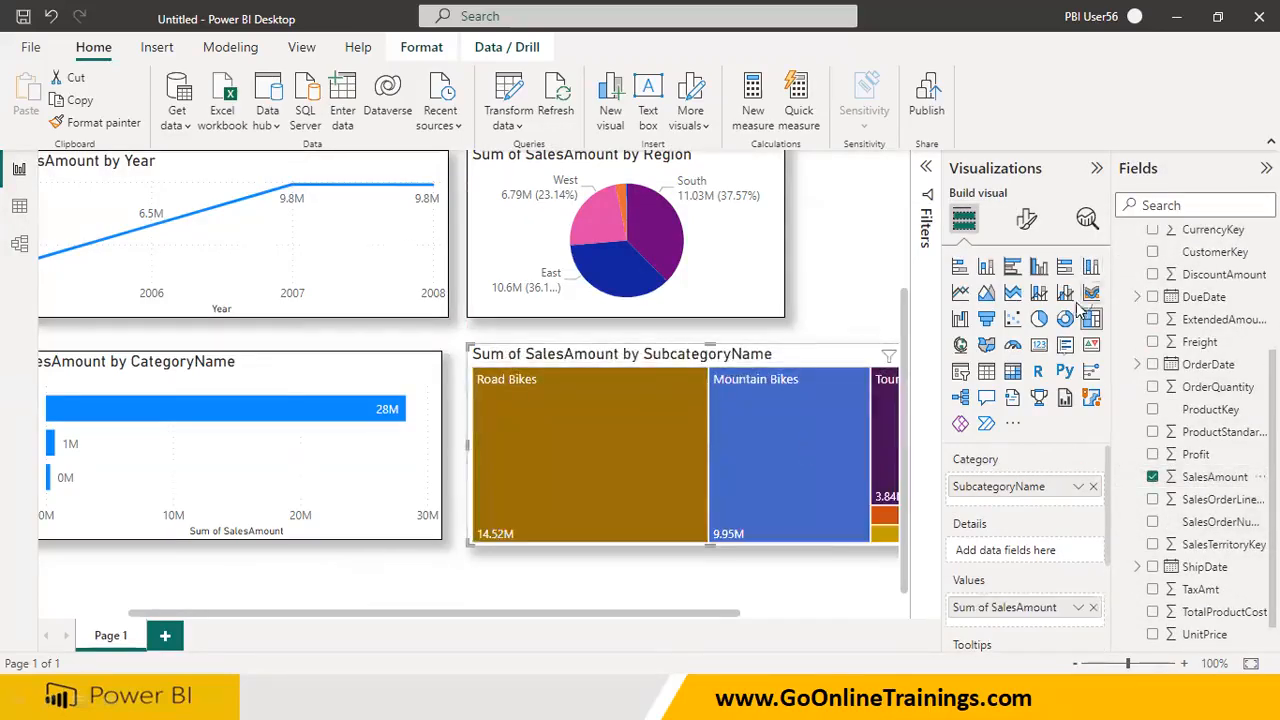
Open the treemap's formatting options, select Mountain Bikes, and switch the data labels off and on again
{"action": "left_click", "coordinate": [1027, 222]}
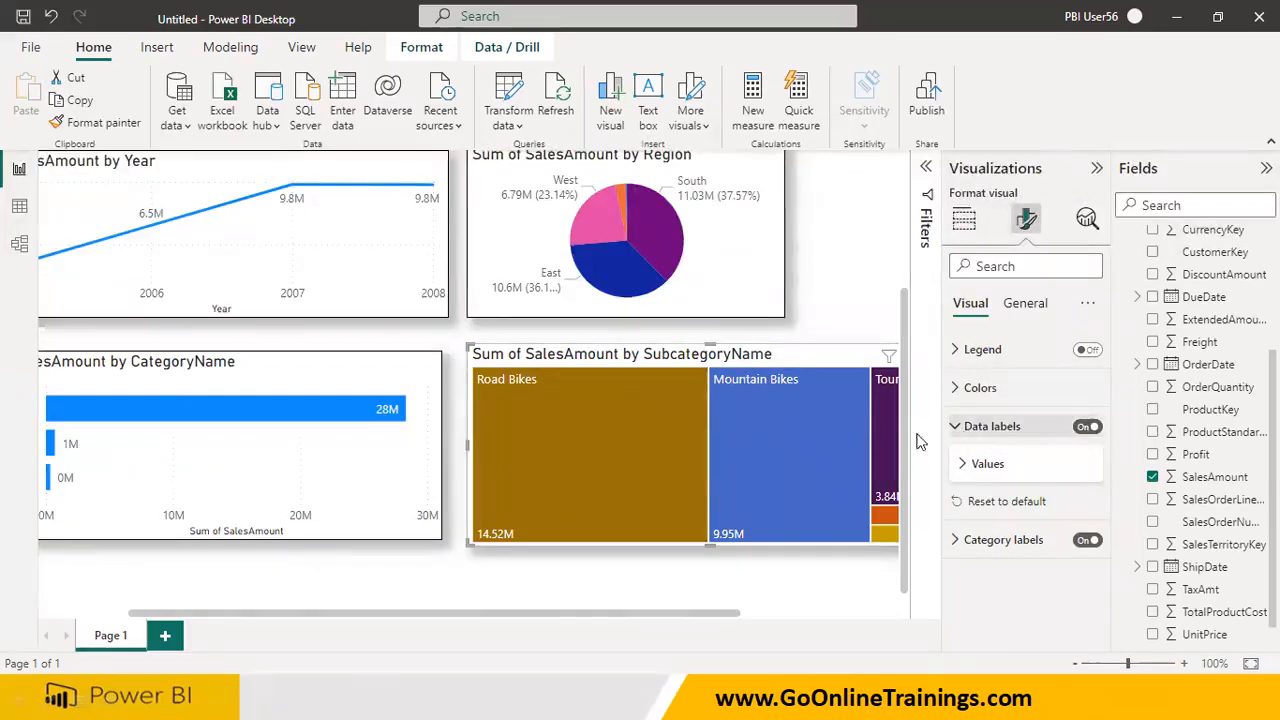
{"action": "left_click", "coordinate": [800, 482]}
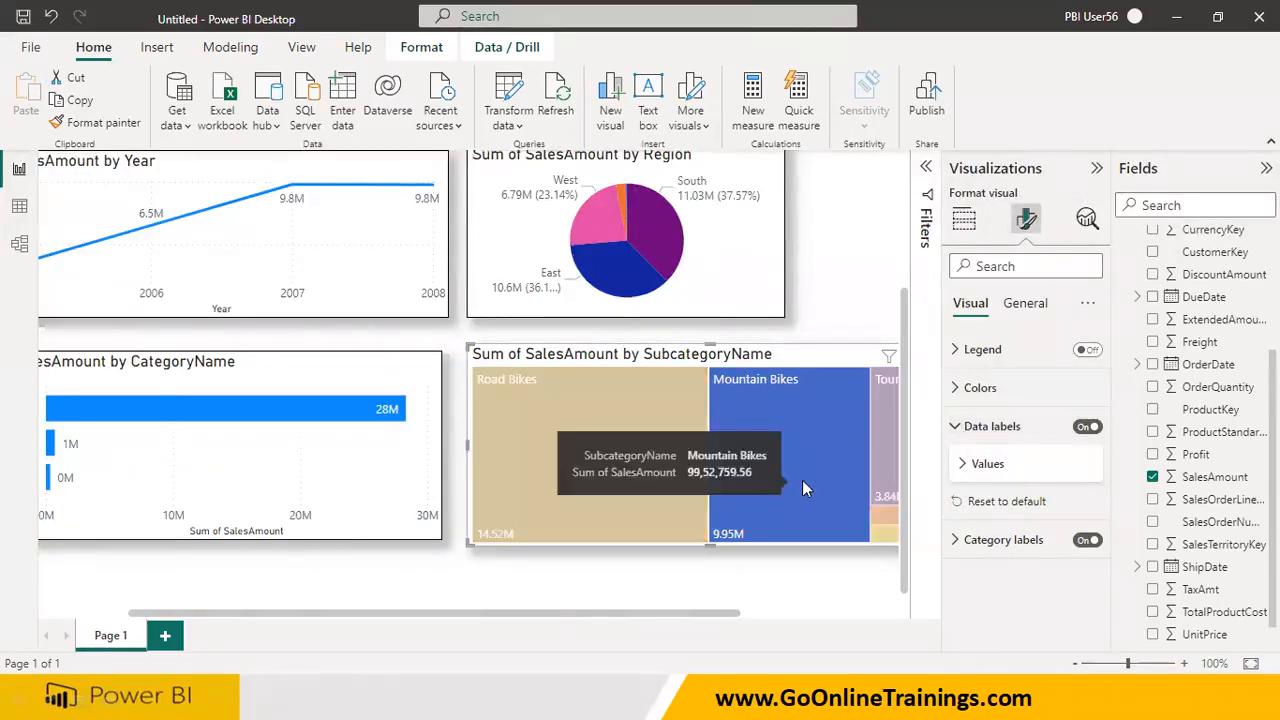
{"action": "left_click", "coordinate": [956, 432]}
{"action": "left_click", "coordinate": [1087, 430]}
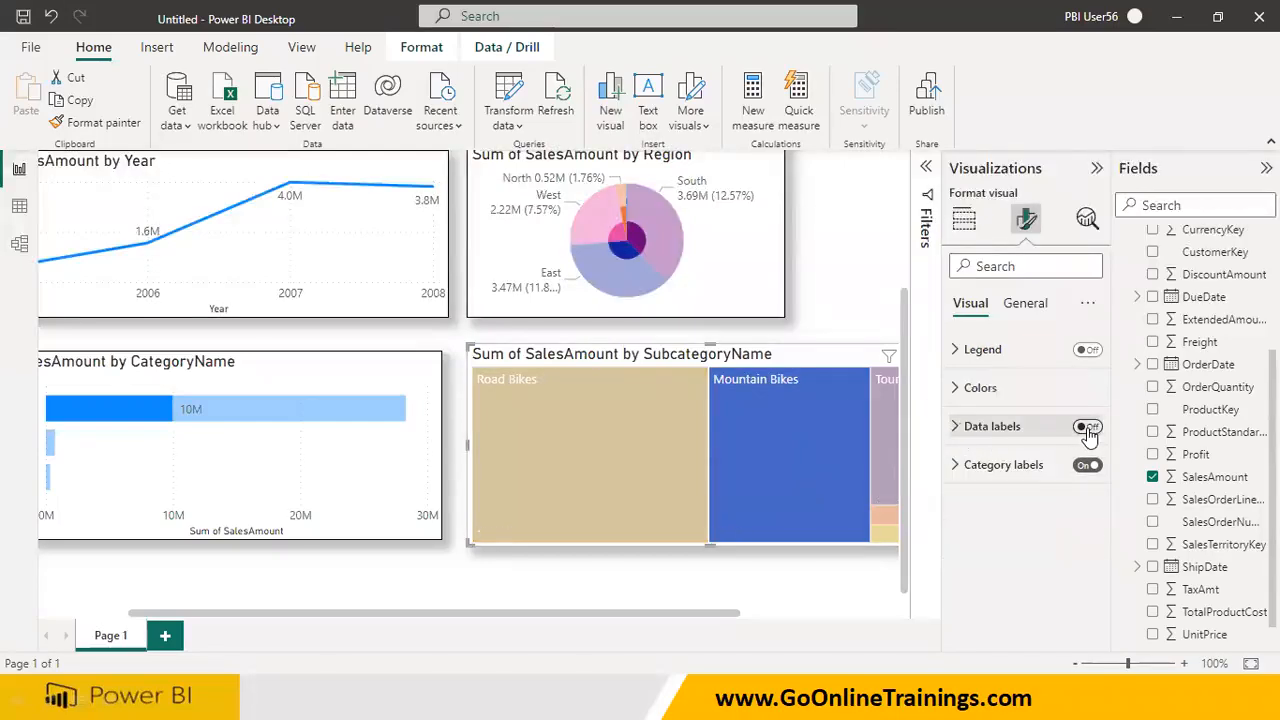
{"action": "left_click", "coordinate": [1087, 430]}
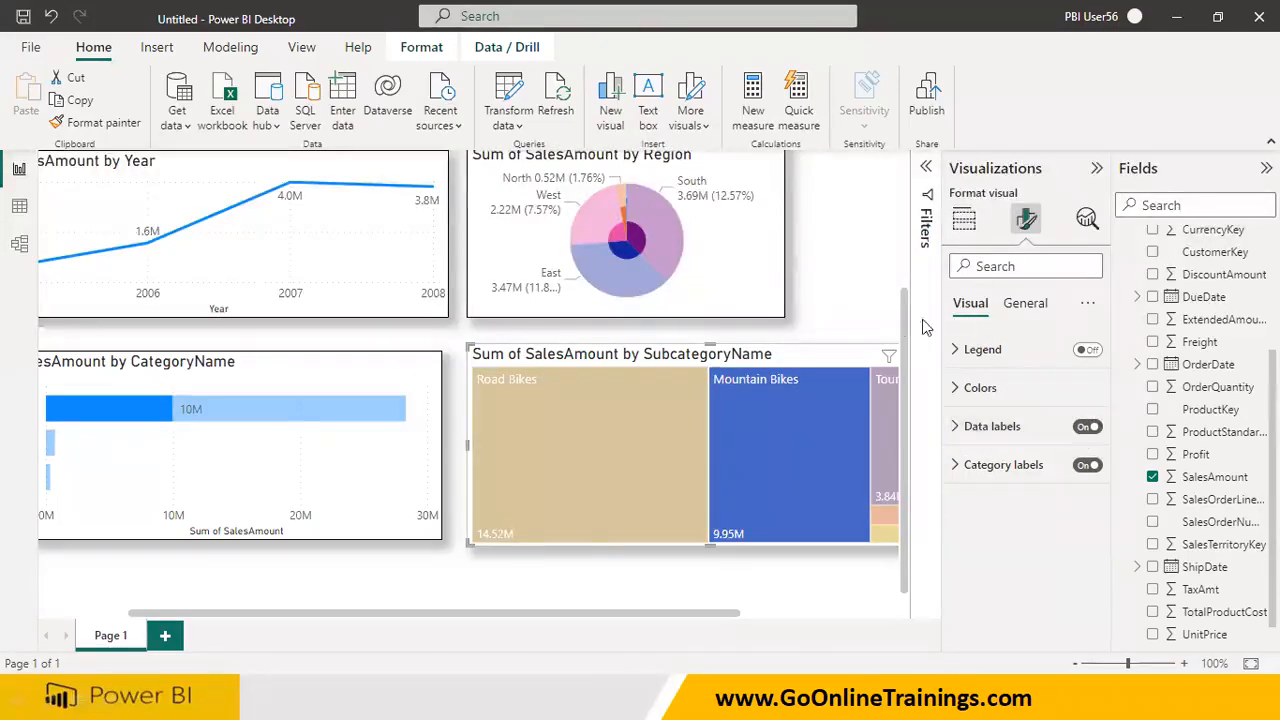
{"action": "left_click", "coordinate": [858, 279]}
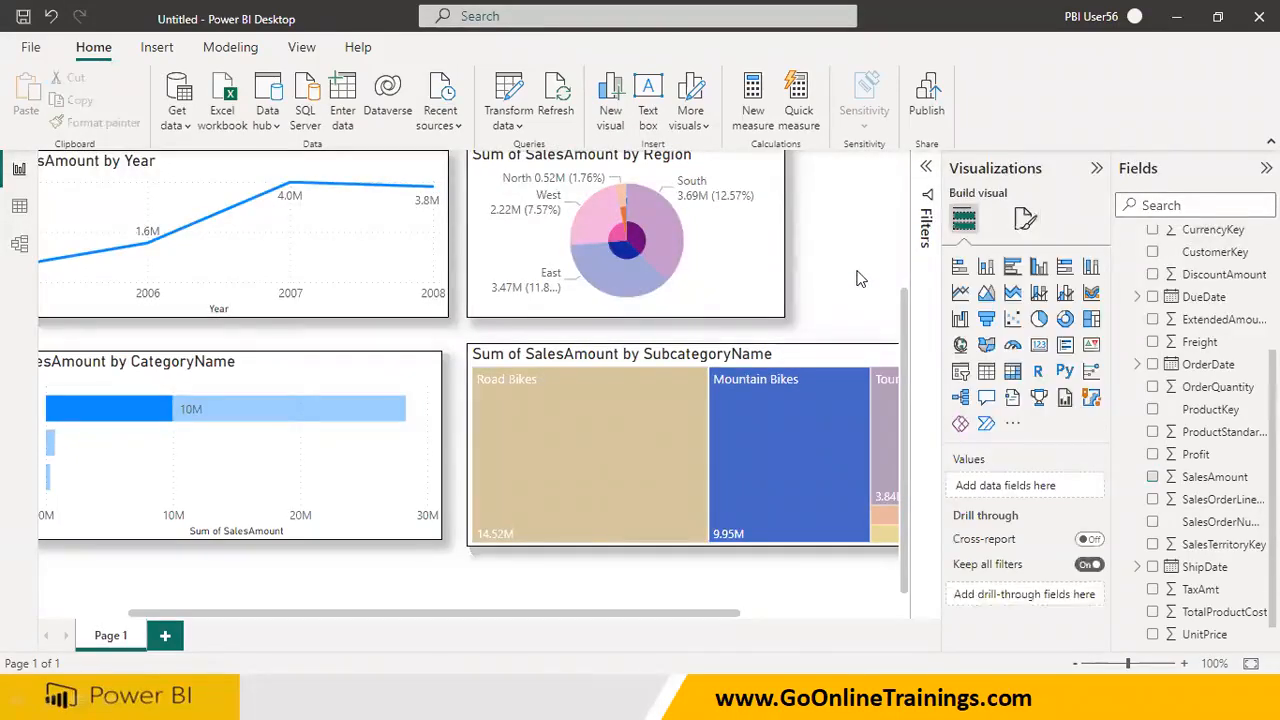
Add a new report page, return to Page 1 and collapse the Visualizations pane to review the report
{"action": "left_click", "coordinate": [165, 637]}
{"action": "left_click", "coordinate": [112, 640]}
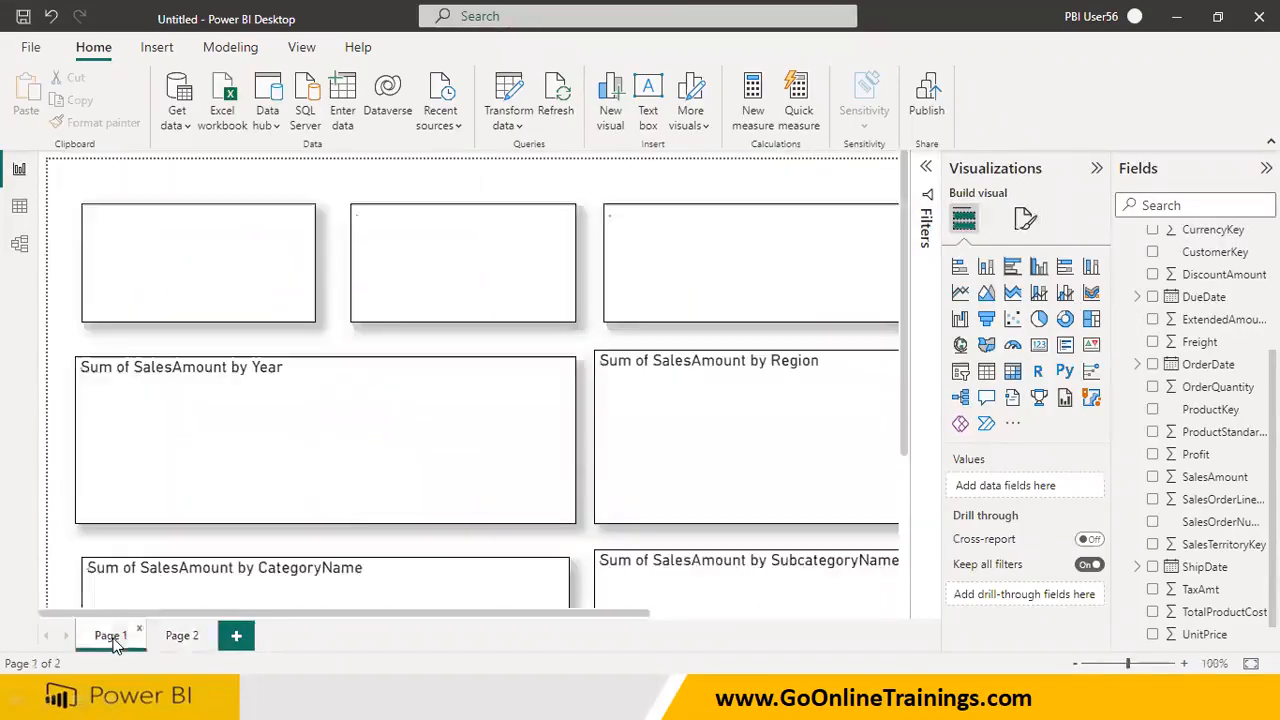
{"action": "left_click", "coordinate": [1097, 170]}
{"action": "scroll", "coordinate": [733, 365], "scroll_direction": "down", "scroll_amount": 3}
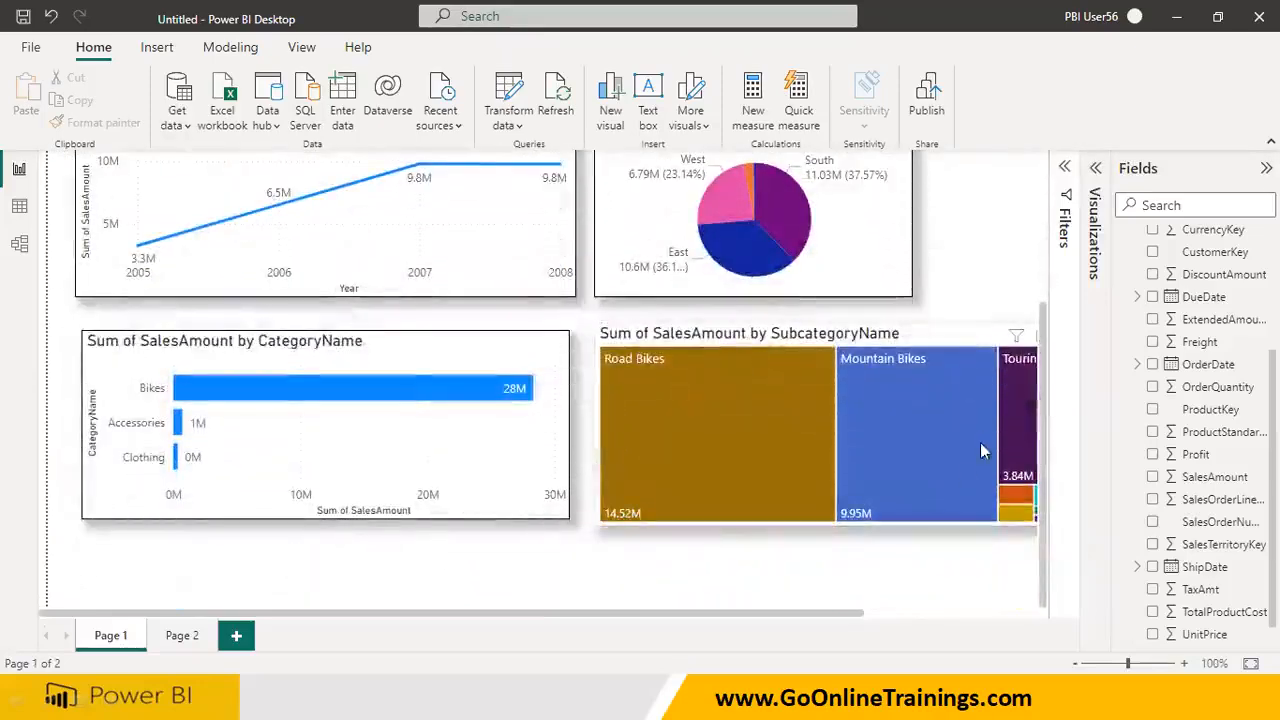
{"action": "scroll", "coordinate": [639, 365], "scroll_direction": "up", "scroll_amount": 1}
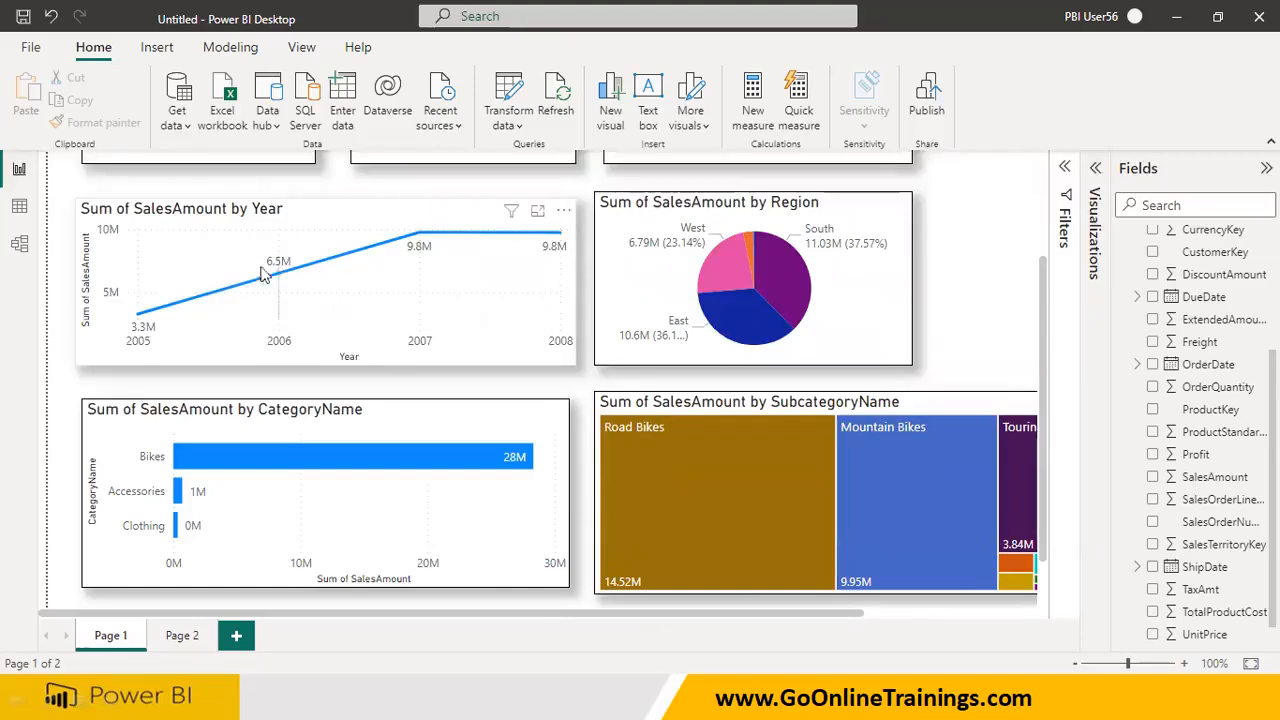
{"action": "scroll", "coordinate": [390, 362], "scroll_direction": "up", "scroll_amount": 1}
{"action": "scroll", "coordinate": [390, 362], "scroll_direction": "up", "scroll_amount": 2}
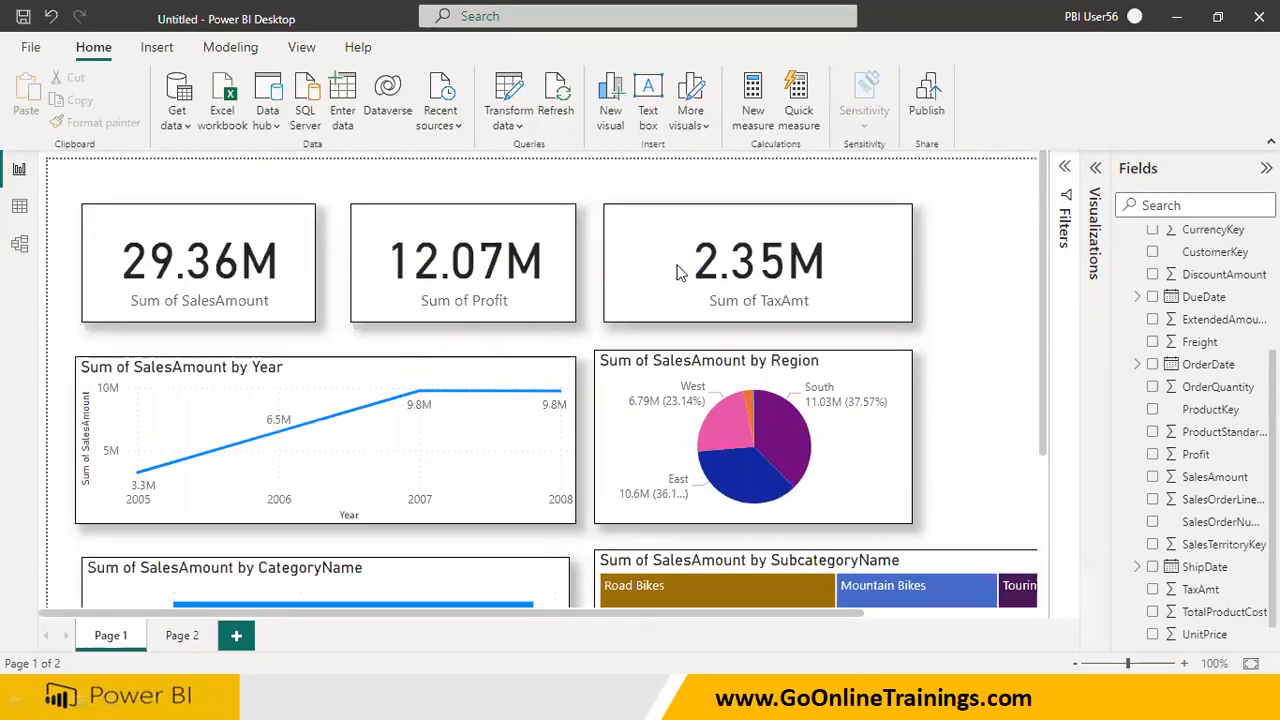
Collapse the Visualizations and Fields panes and look over the whole of Page 1
{"action": "left_click", "coordinate": [1092, 172]}
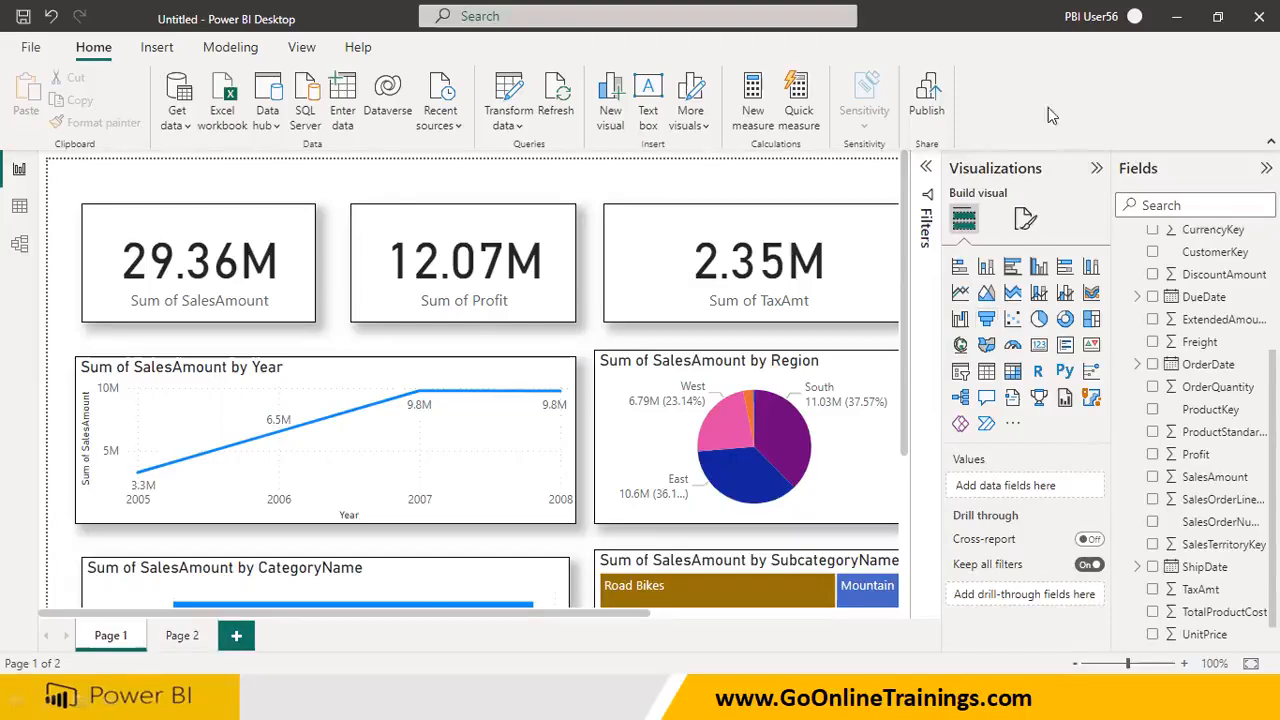
{"action": "left_click", "coordinate": [1097, 170]}
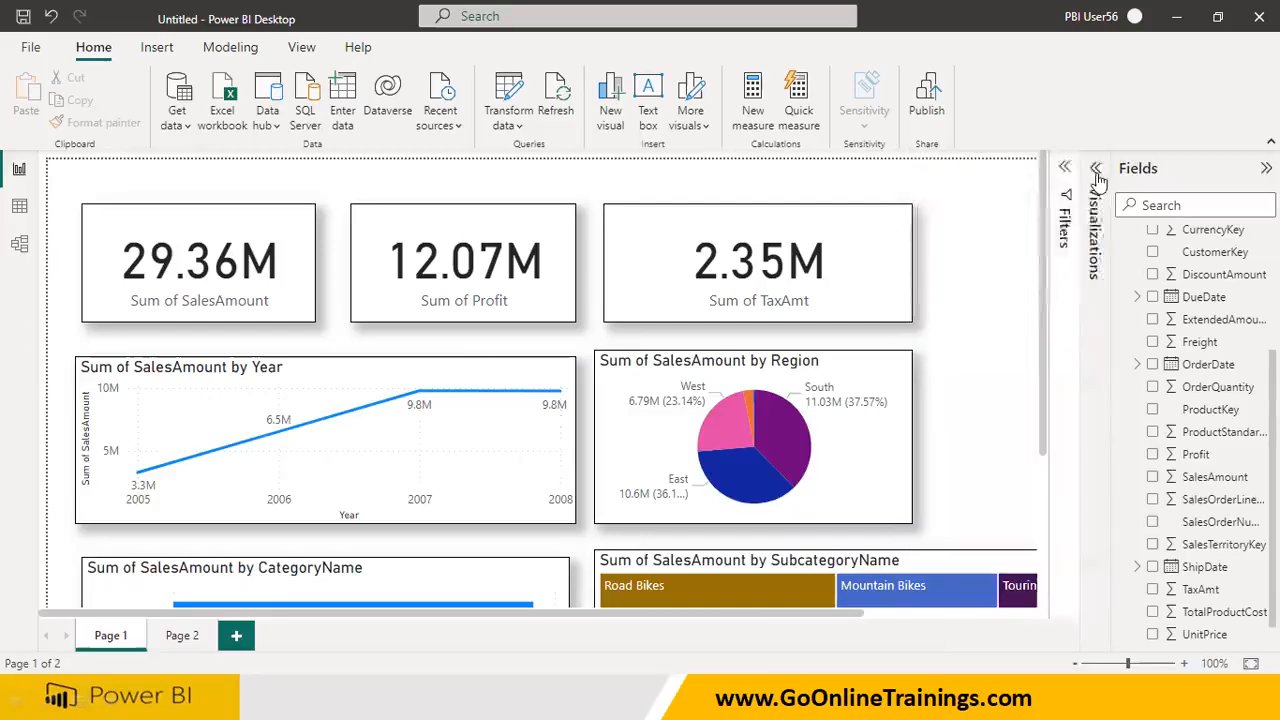
{"action": "left_click", "coordinate": [1266, 168]}
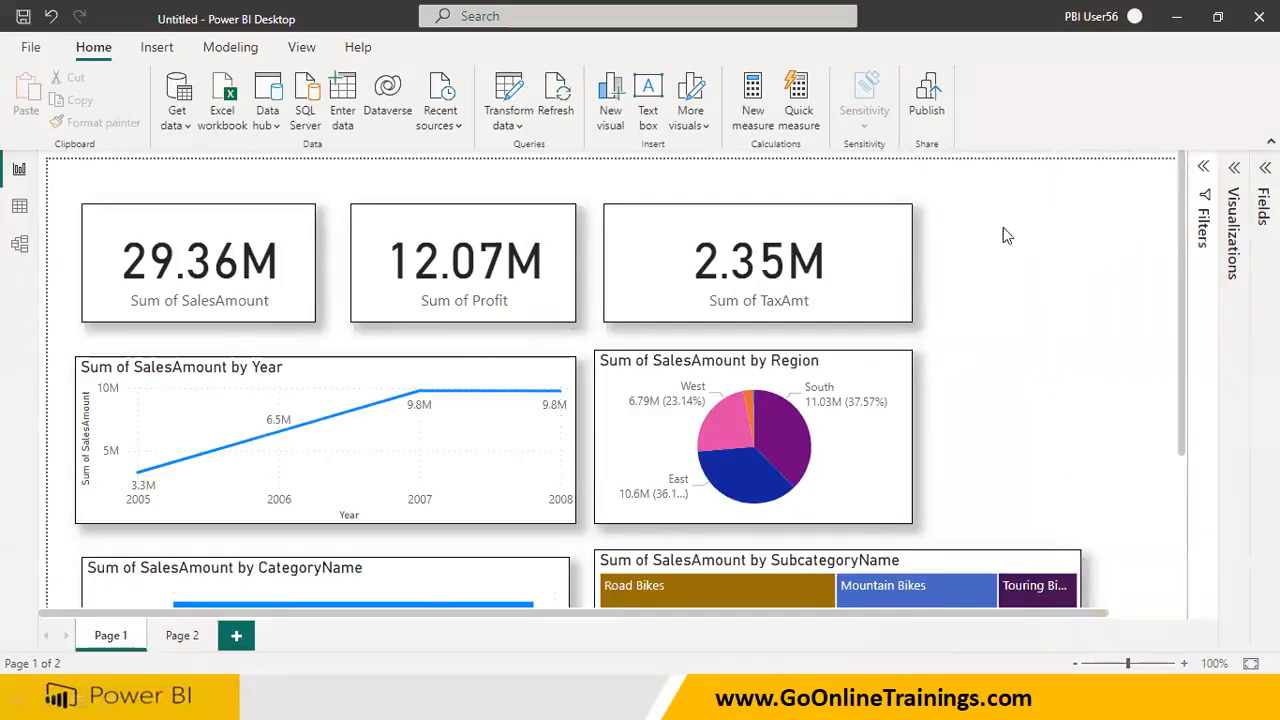
{"action": "scroll", "coordinate": [915, 288], "scroll_direction": "down", "scroll_amount": 5}
{"action": "scroll", "coordinate": [915, 291], "scroll_direction": "up", "scroll_amount": 5}
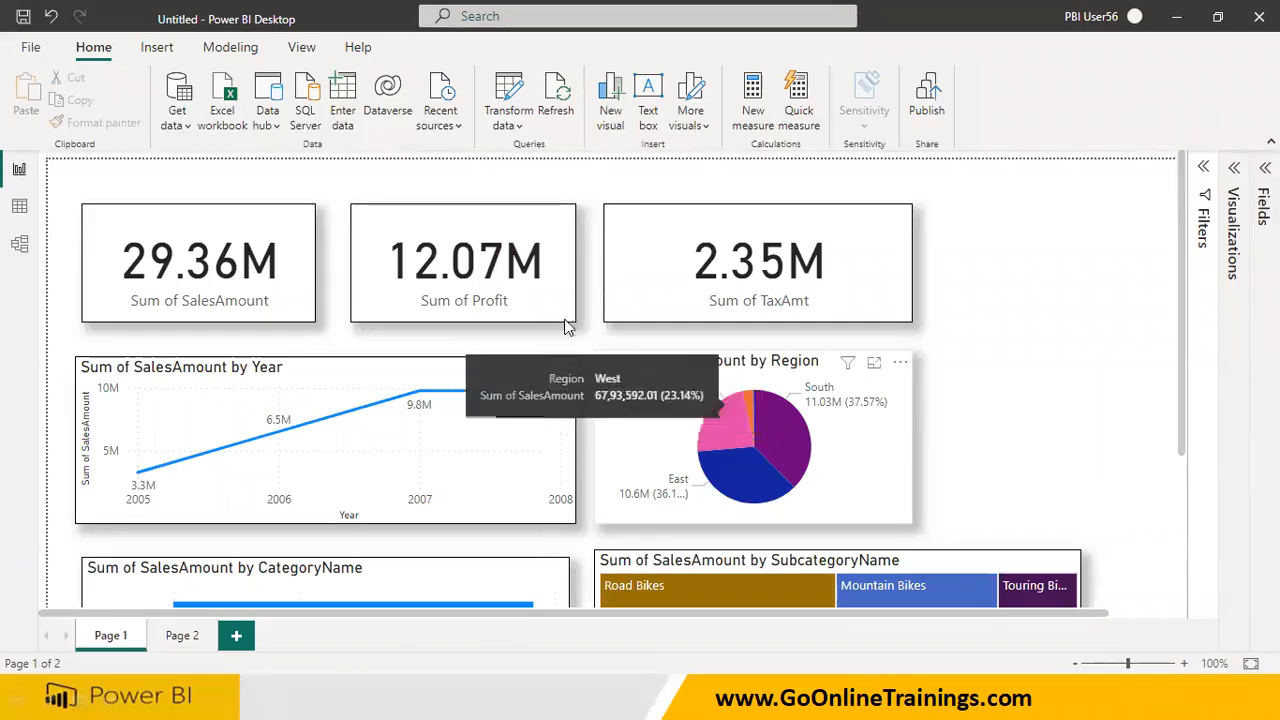
Cross-filter Page 1 by the South slice of the Region pie chart and review the cards and lower charts
{"action": "left_click", "coordinate": [790, 436]}
{"action": "left_click", "coordinate": [789, 435]}
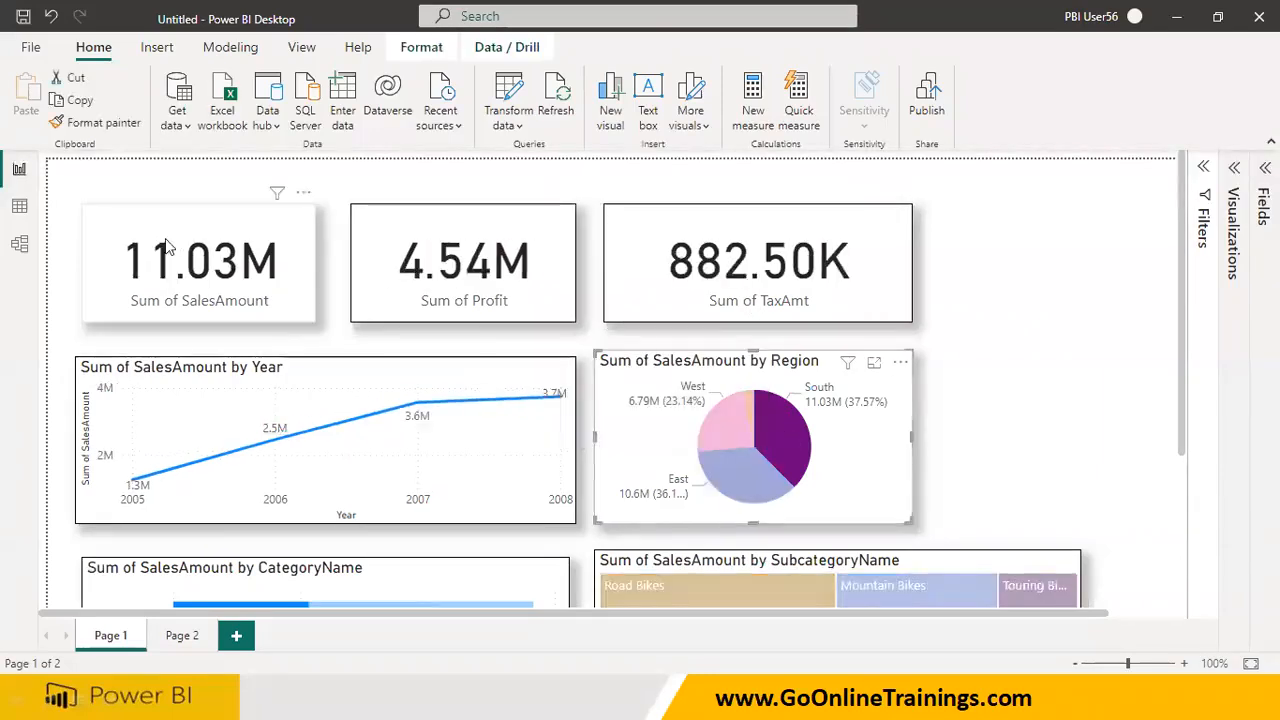
{"action": "scroll", "coordinate": [640, 275], "scroll_direction": "down", "scroll_amount": 2}
{"action": "scroll", "coordinate": [645, 278], "scroll_direction": "down", "scroll_amount": 2}
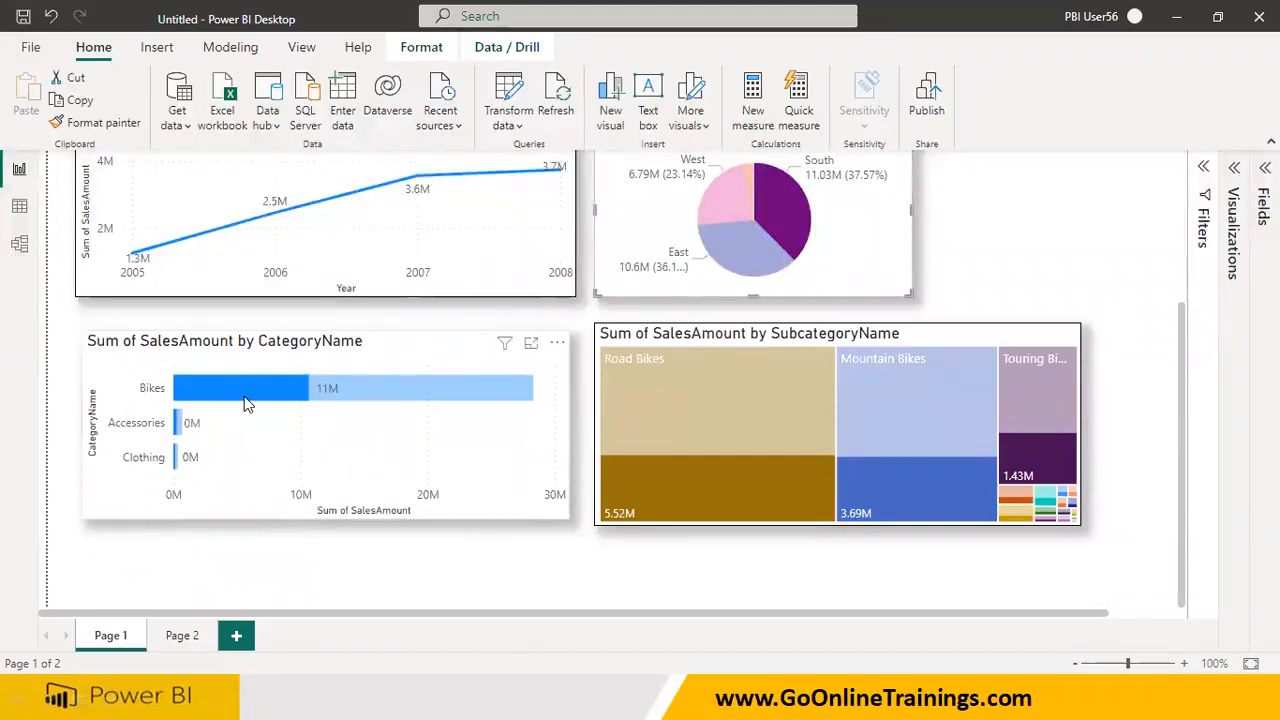
Highlight the East, West, South and North slices of the Region pie chart in turn to compare their effect on the other visuals
{"action": "left_click", "coordinate": [754, 264]}
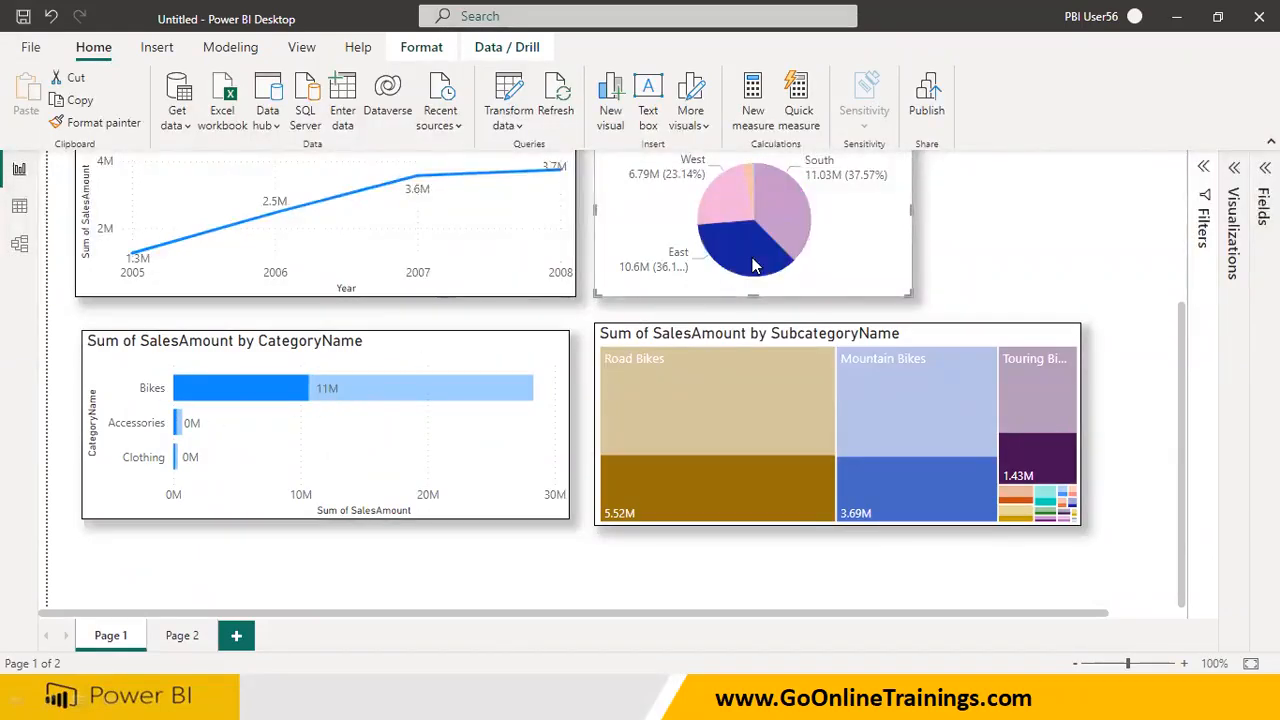
{"action": "left_click", "coordinate": [729, 210]}
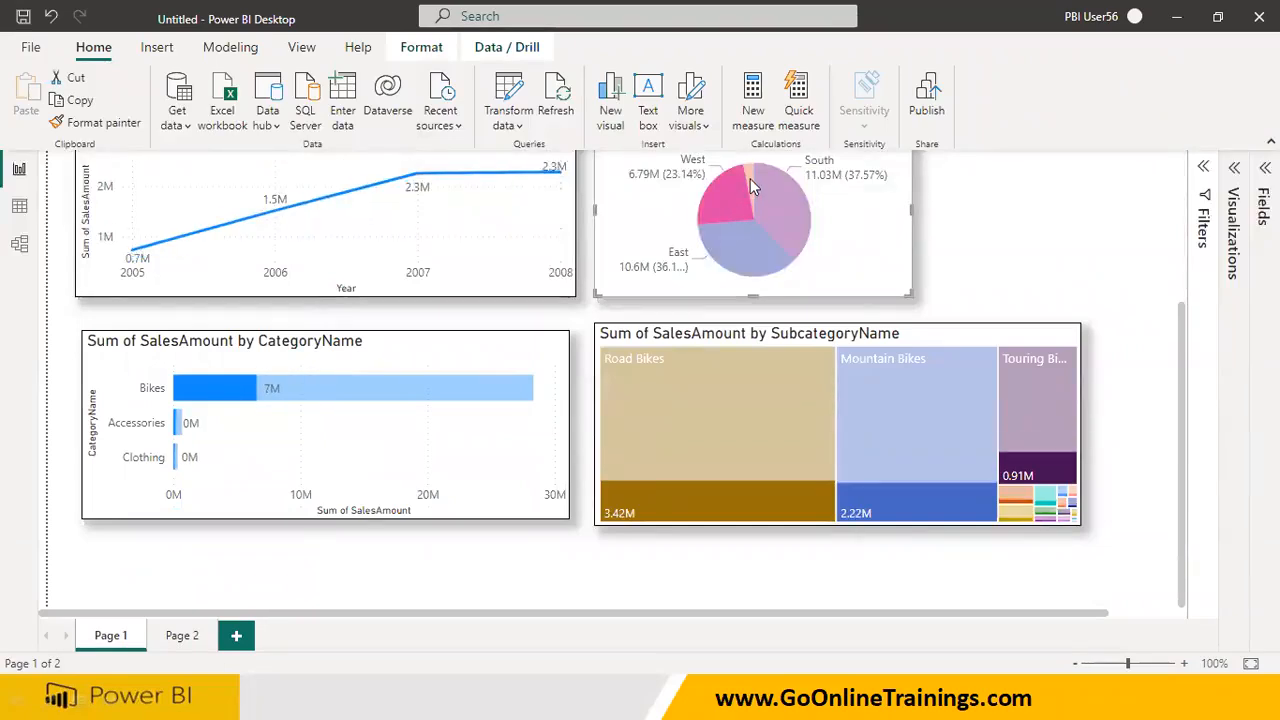
{"action": "left_click", "coordinate": [750, 178]}
{"action": "left_click", "coordinate": [772, 234]}
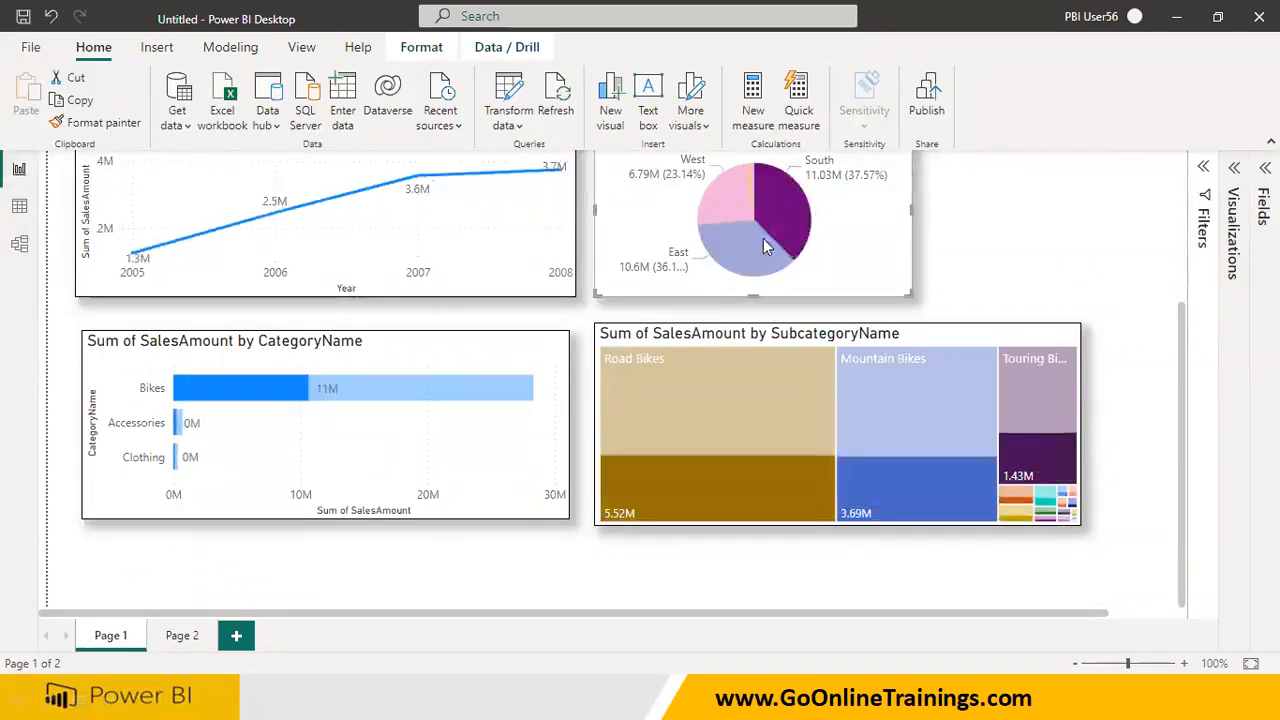
{"action": "left_click", "coordinate": [763, 238]}
{"action": "left_click", "coordinate": [750, 190]}
{"action": "left_click", "coordinate": [750, 182]}
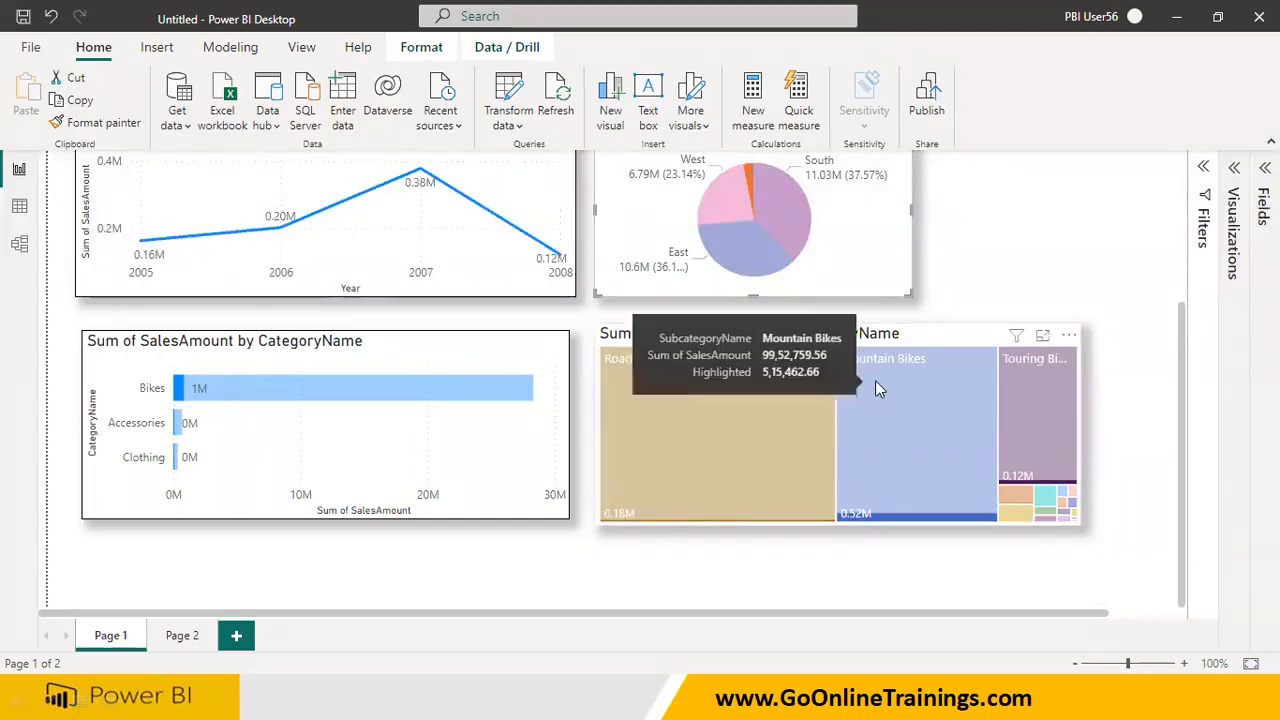
Clear the highlighting by visiting Page 2 and returning to Page 1, and cross-filter the report by Bikes to check the cards
{"action": "left_click", "coordinate": [188, 638]}
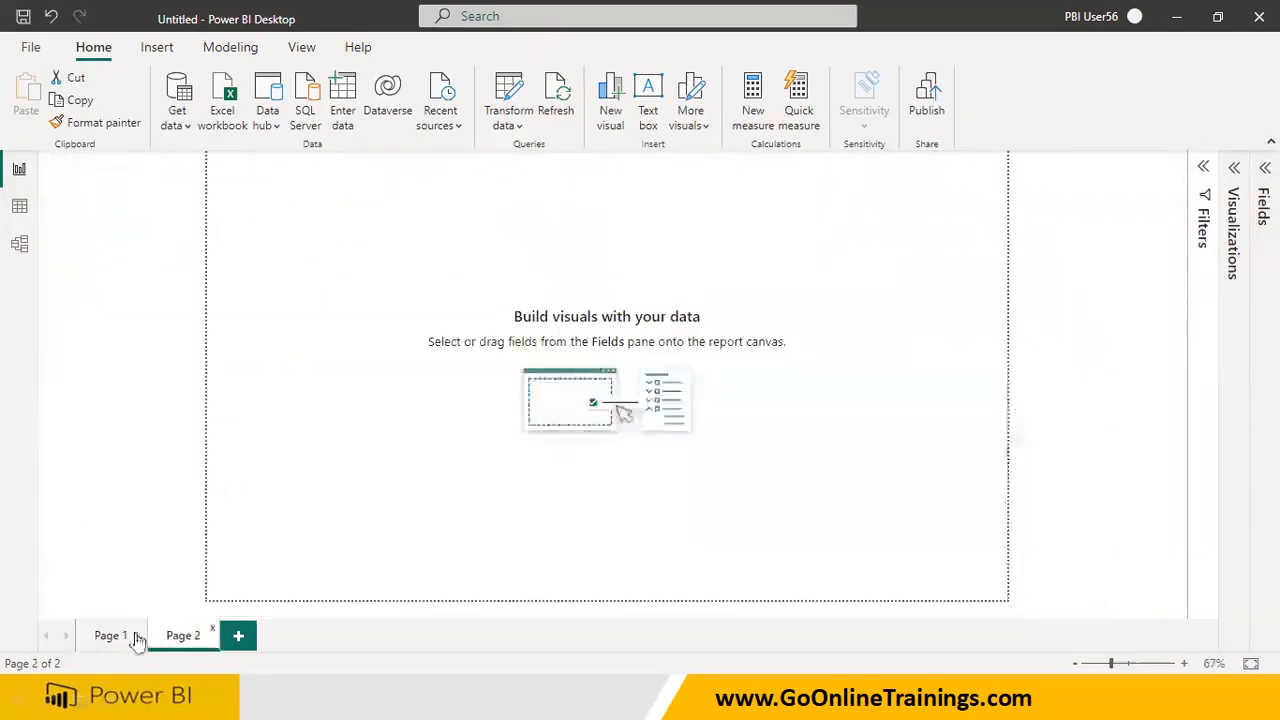
{"action": "left_click", "coordinate": [128, 636]}
{"action": "scroll", "coordinate": [143, 487], "scroll_direction": "down", "scroll_amount": 5}
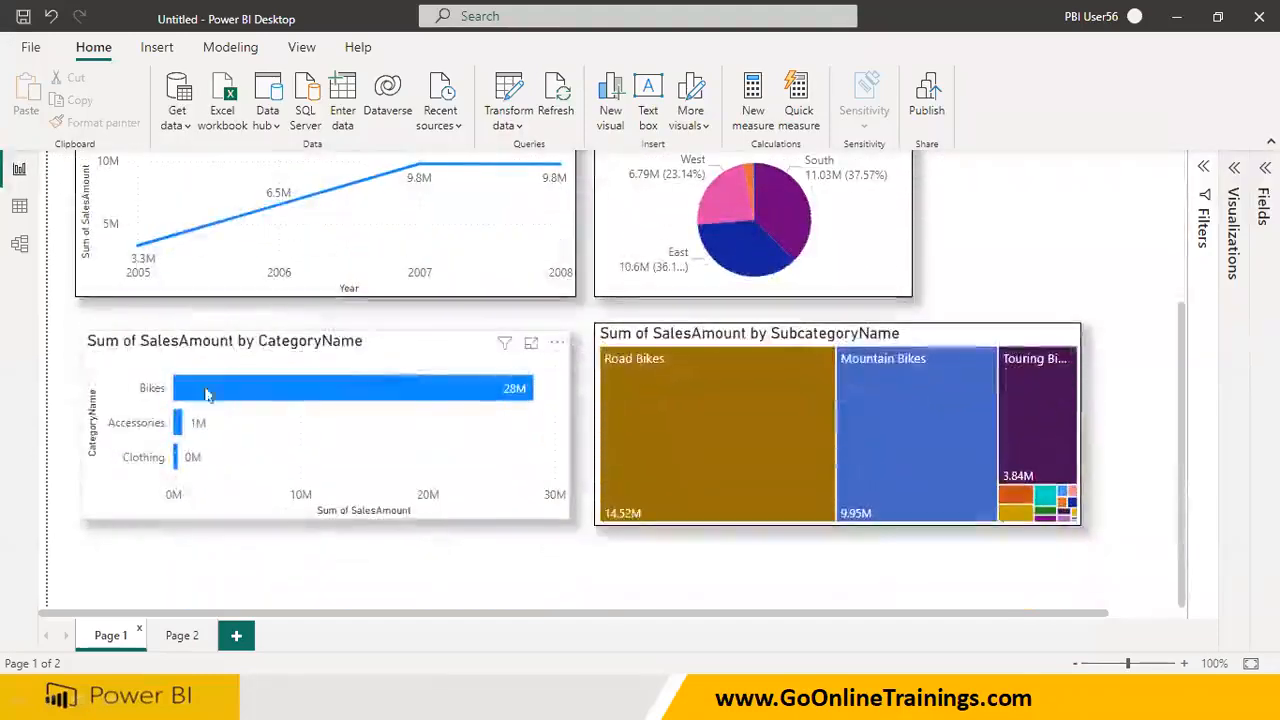
{"action": "left_click", "coordinate": [268, 398]}
{"action": "scroll", "coordinate": [268, 398], "scroll_direction": "up", "scroll_amount": 5}
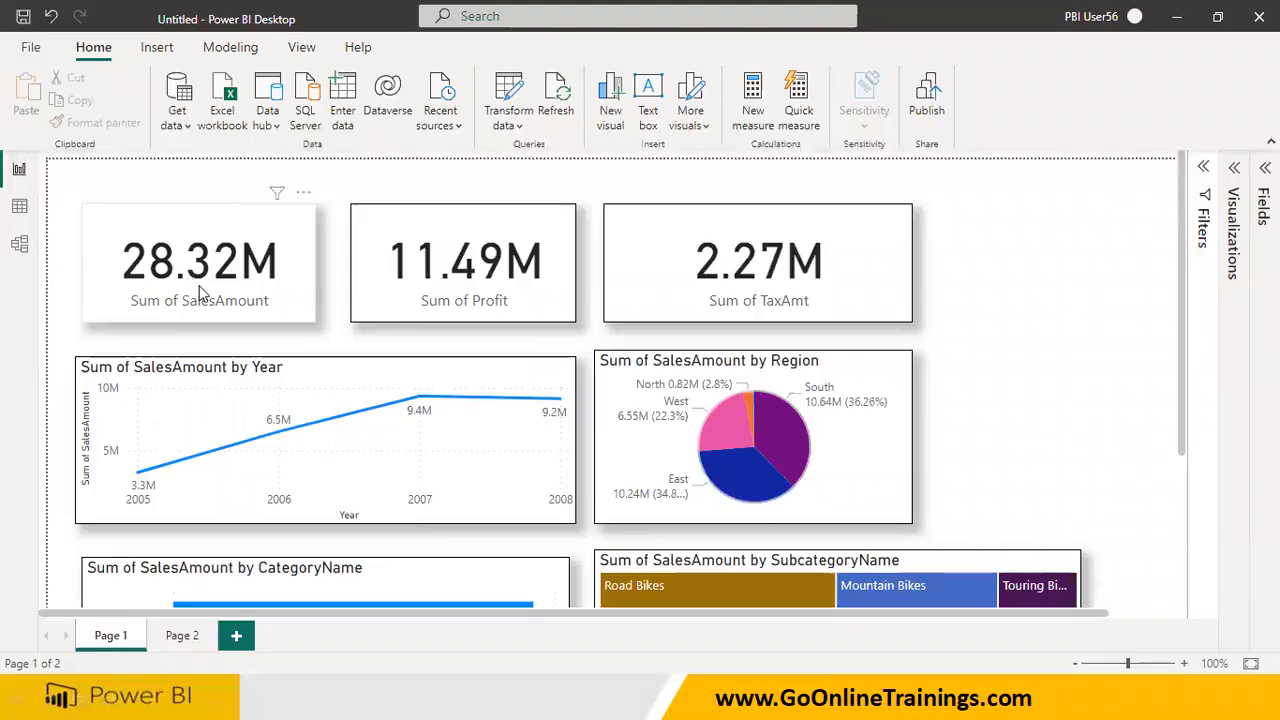
Cross-filter the report by Accessories and after that by Clothing in the CategoryName bar chart, checking the cards each time
{"action": "scroll", "coordinate": [204, 294], "scroll_direction": "down", "scroll_amount": 5}
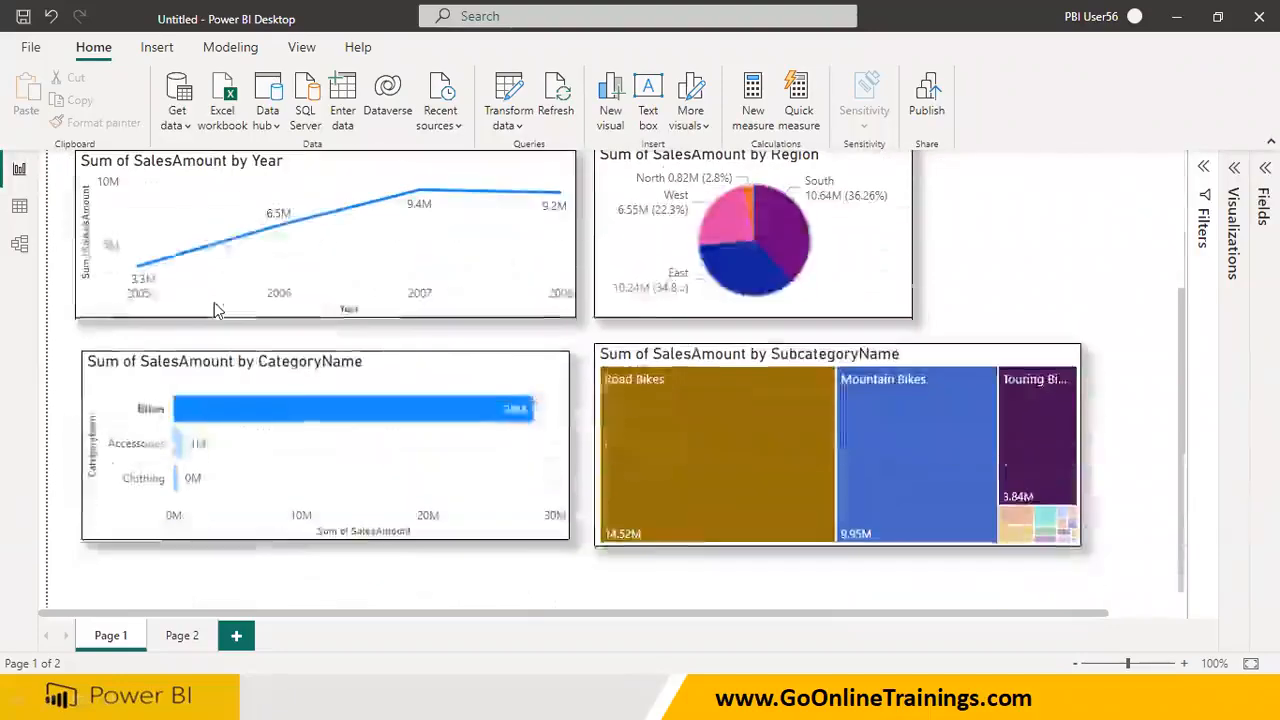
{"action": "left_click", "coordinate": [181, 453]}
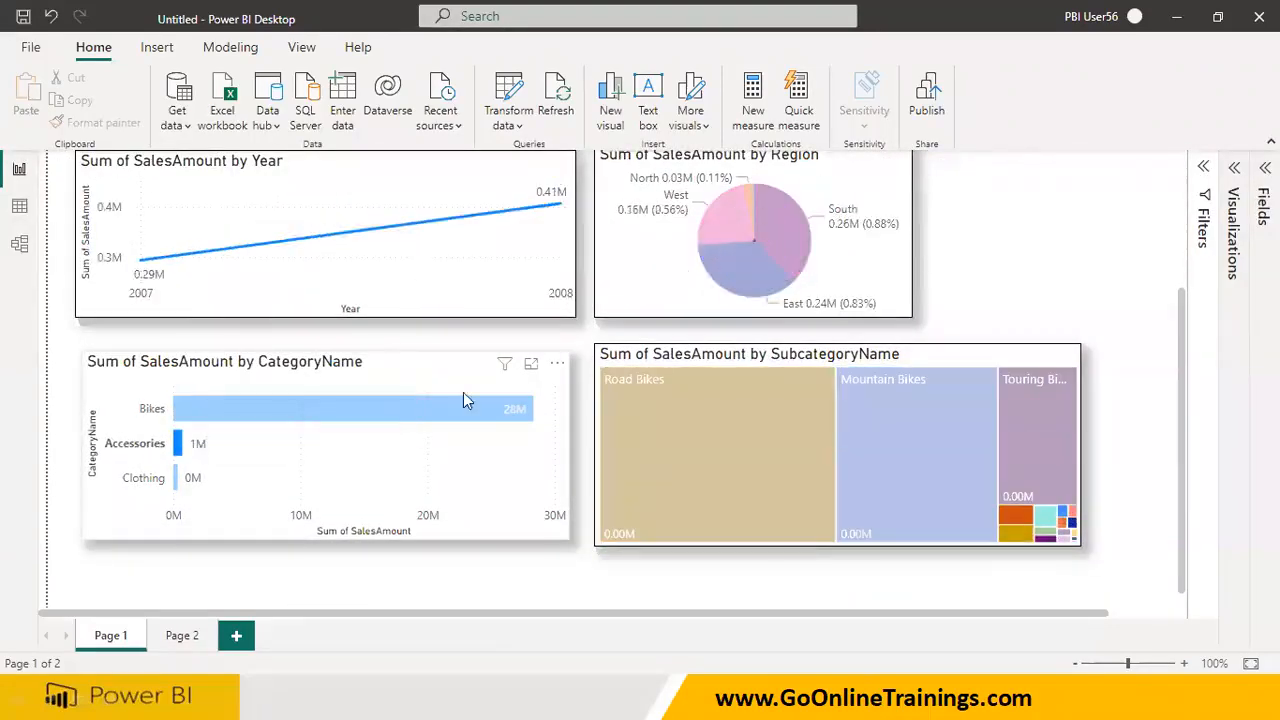
{"action": "scroll", "coordinate": [502, 336], "scroll_direction": "up", "scroll_amount": 5}
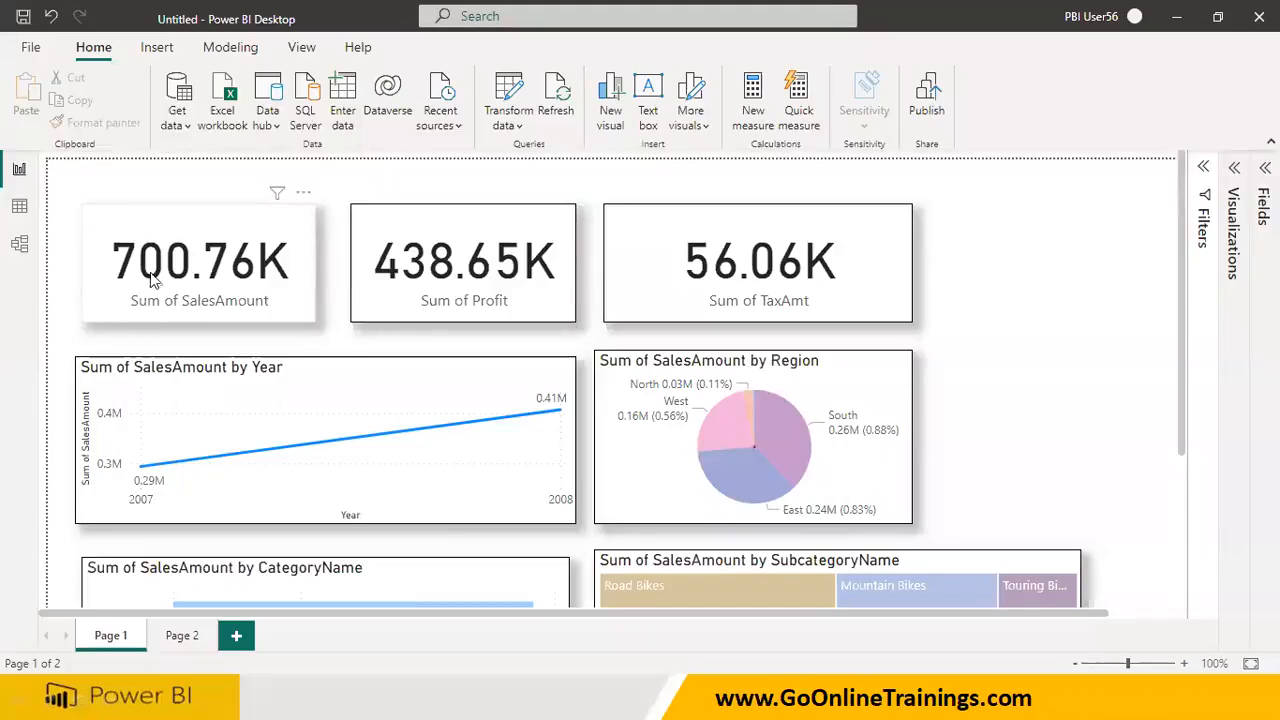
{"action": "scroll", "coordinate": [575, 264], "scroll_direction": "down", "scroll_amount": 3}
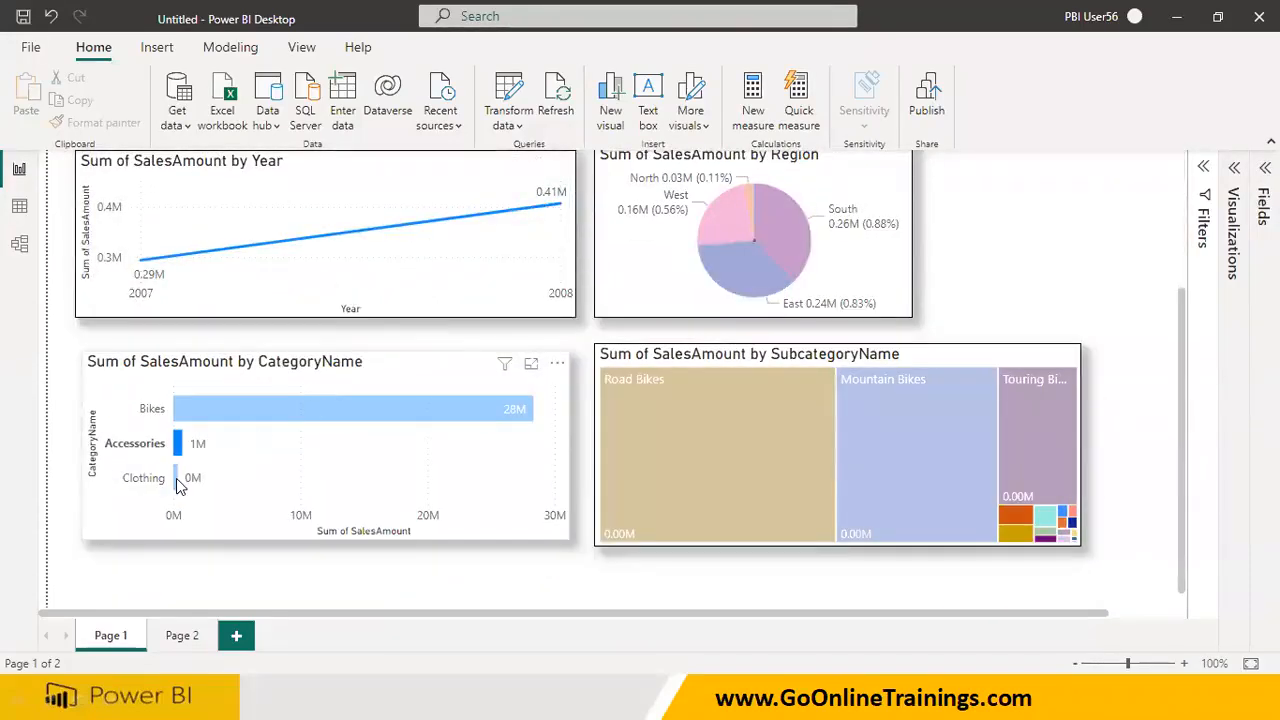
{"action": "mouse_move", "coordinate": [176, 488]}
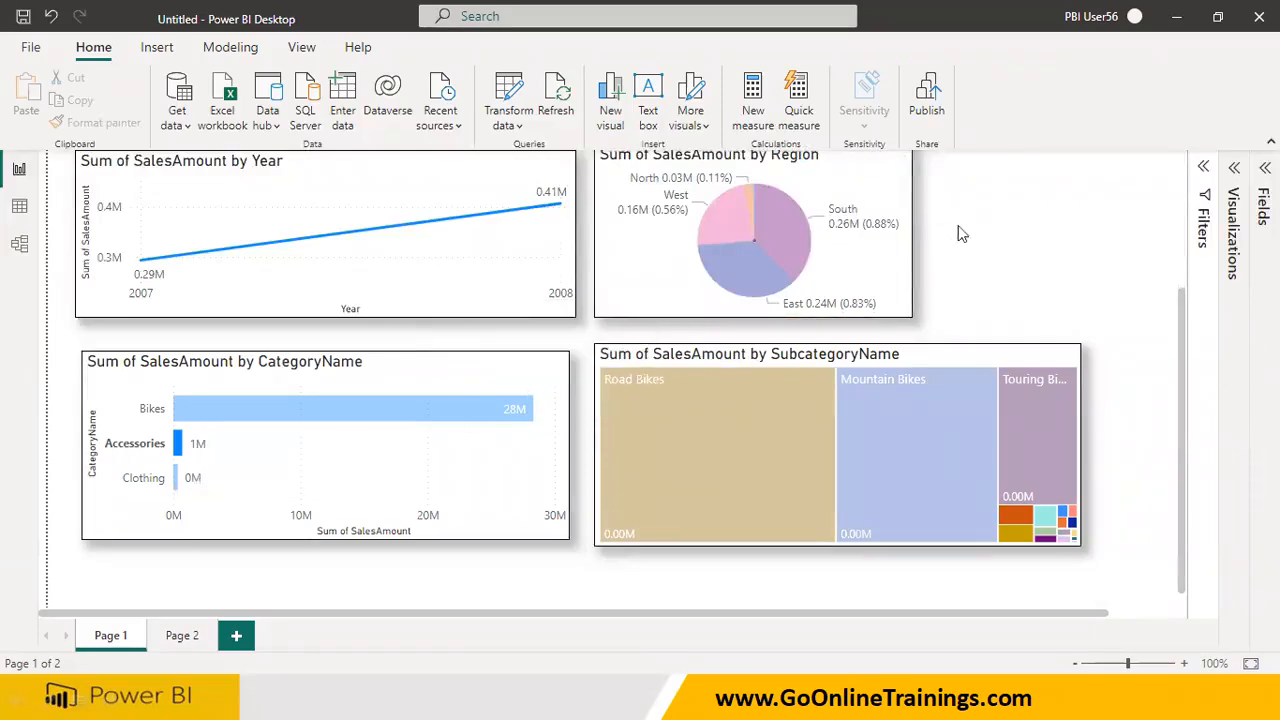
{"action": "left_click", "coordinate": [176, 488]}
{"action": "scroll", "coordinate": [257, 314], "scroll_direction": "up", "scroll_amount": 3}
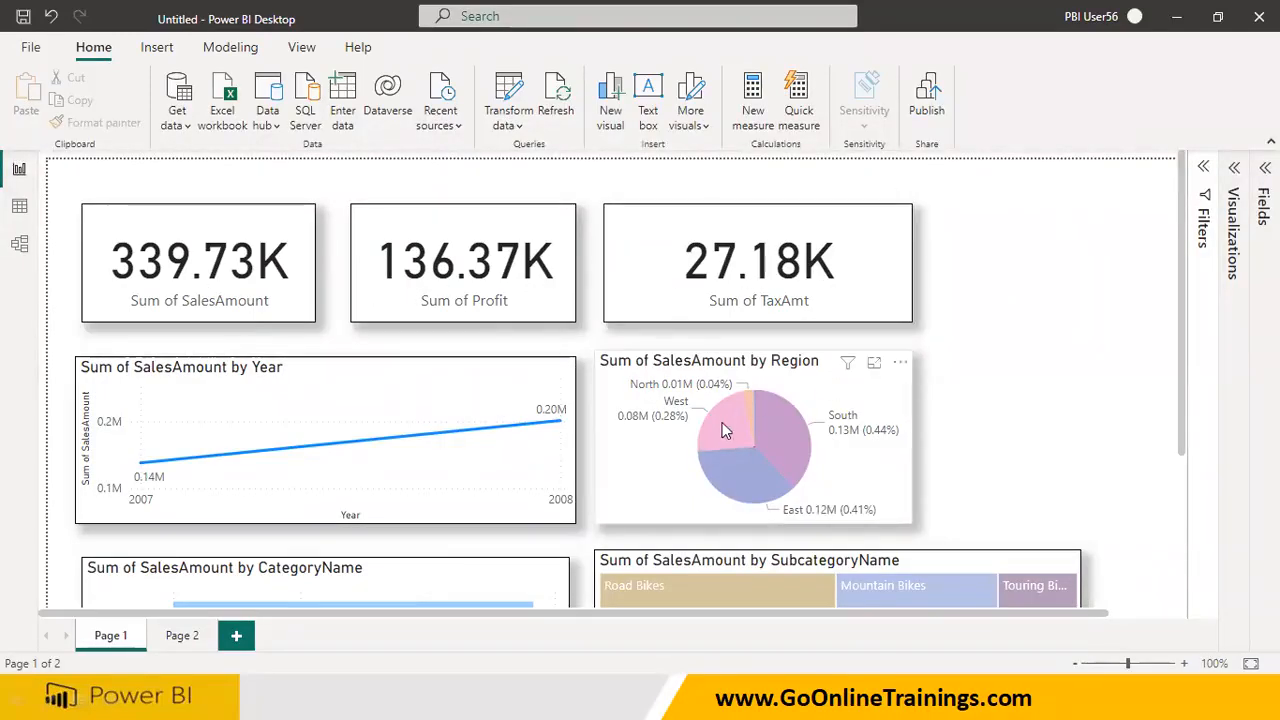
Select West in the Region pie chart and inspect the filters affecting the three cards and the Year line chart
{"action": "scroll", "coordinate": [722, 422], "scroll_direction": "down", "scroll_amount": 3}
{"action": "left_click", "coordinate": [727, 206]}
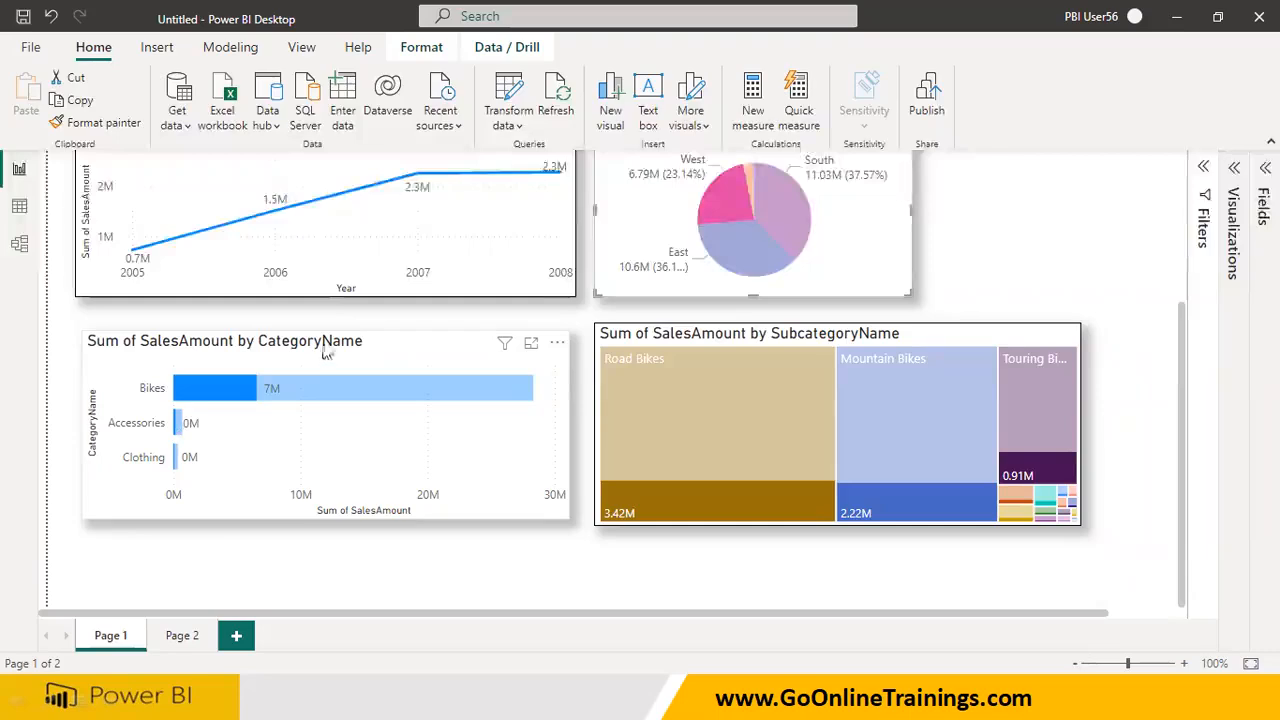
{"action": "scroll", "coordinate": [325, 352], "scroll_direction": "up", "scroll_amount": 3}
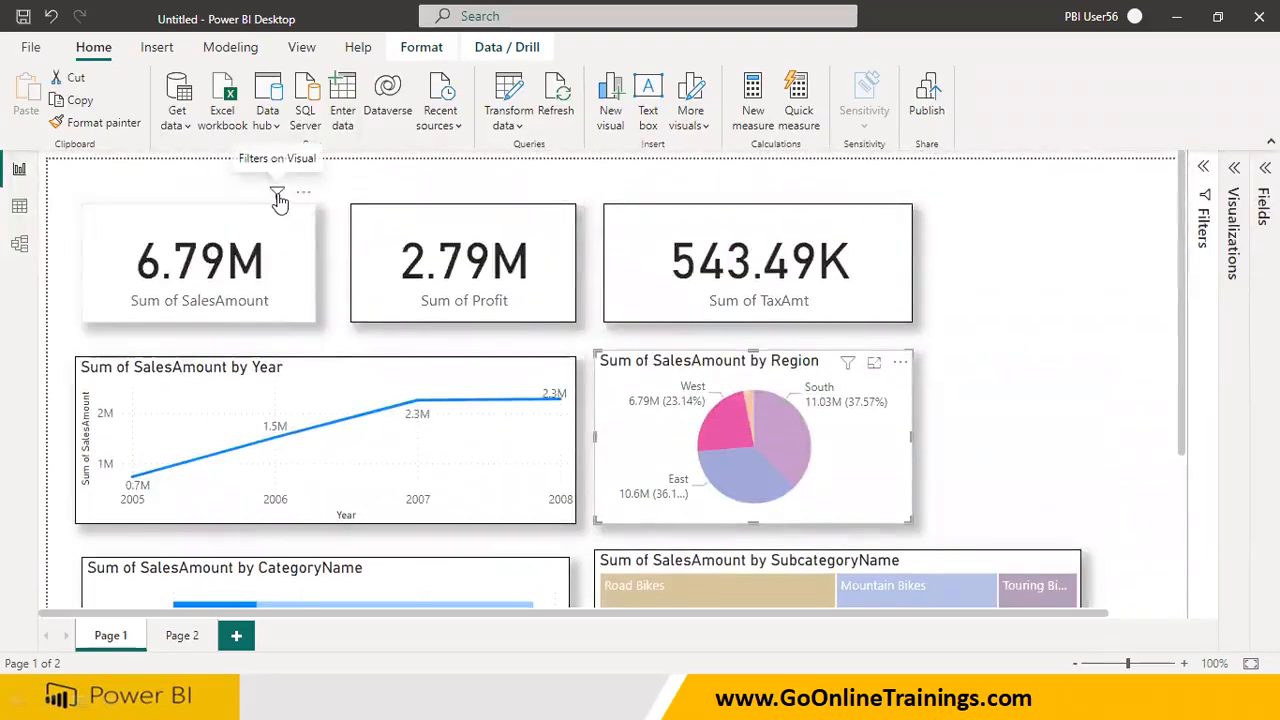
{"action": "mouse_move", "coordinate": [279, 200]}
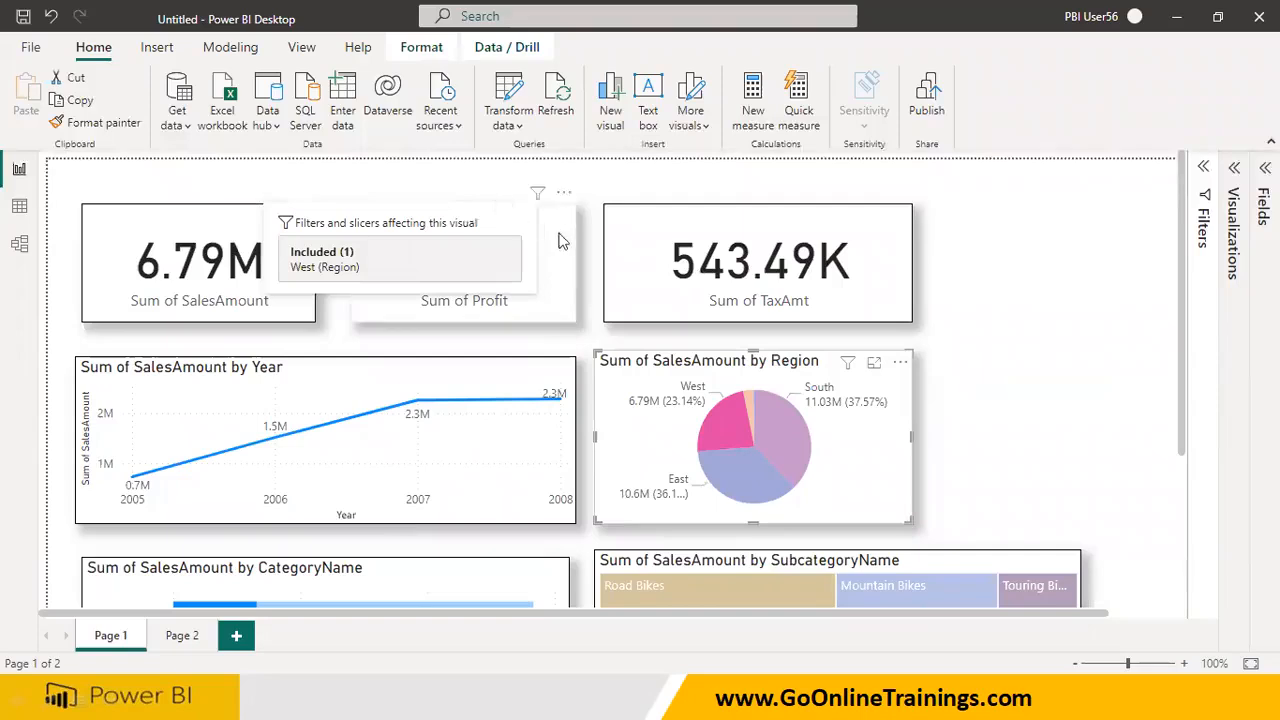
{"action": "mouse_move", "coordinate": [538, 200]}
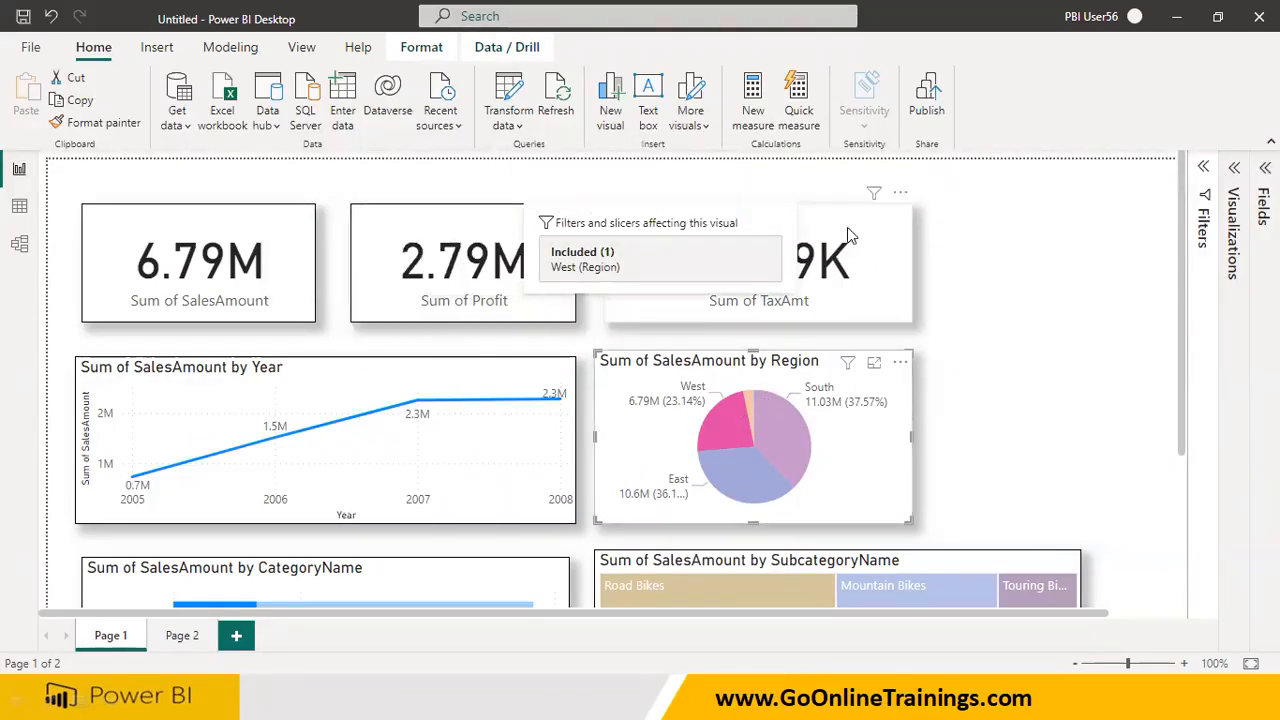
{"action": "mouse_move", "coordinate": [874, 192]}
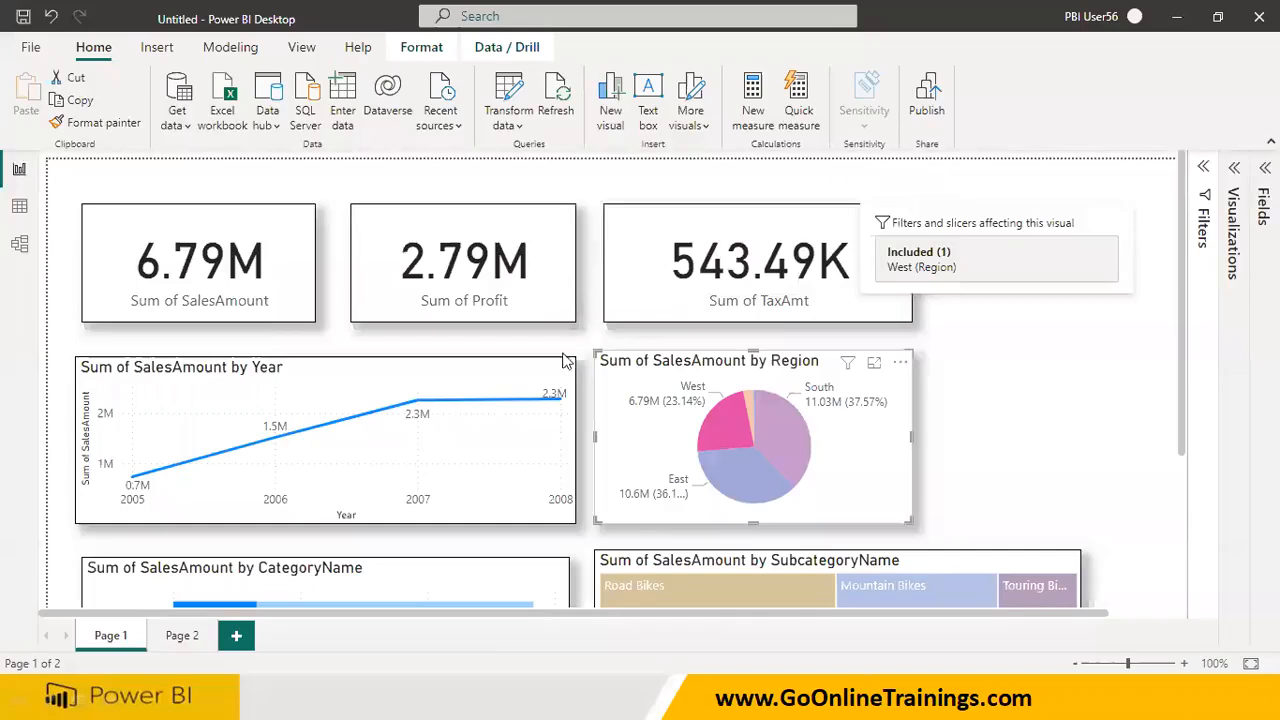
{"action": "mouse_move", "coordinate": [513, 378]}
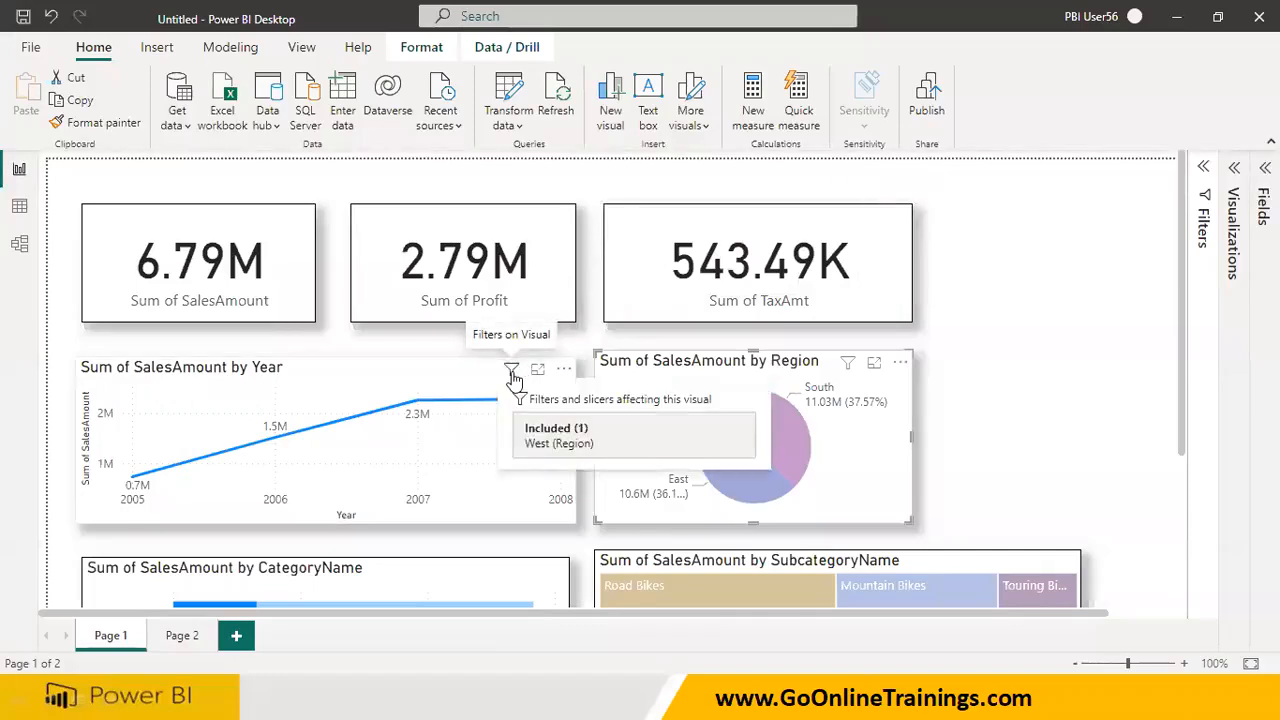
Select South in the Region pie chart and inspect the filters affecting the CategoryName chart, the treemap and the SalesAmount card
{"action": "left_click", "coordinate": [789, 446]}
{"action": "scroll", "coordinate": [797, 477], "scroll_direction": "down", "scroll_amount": 2}
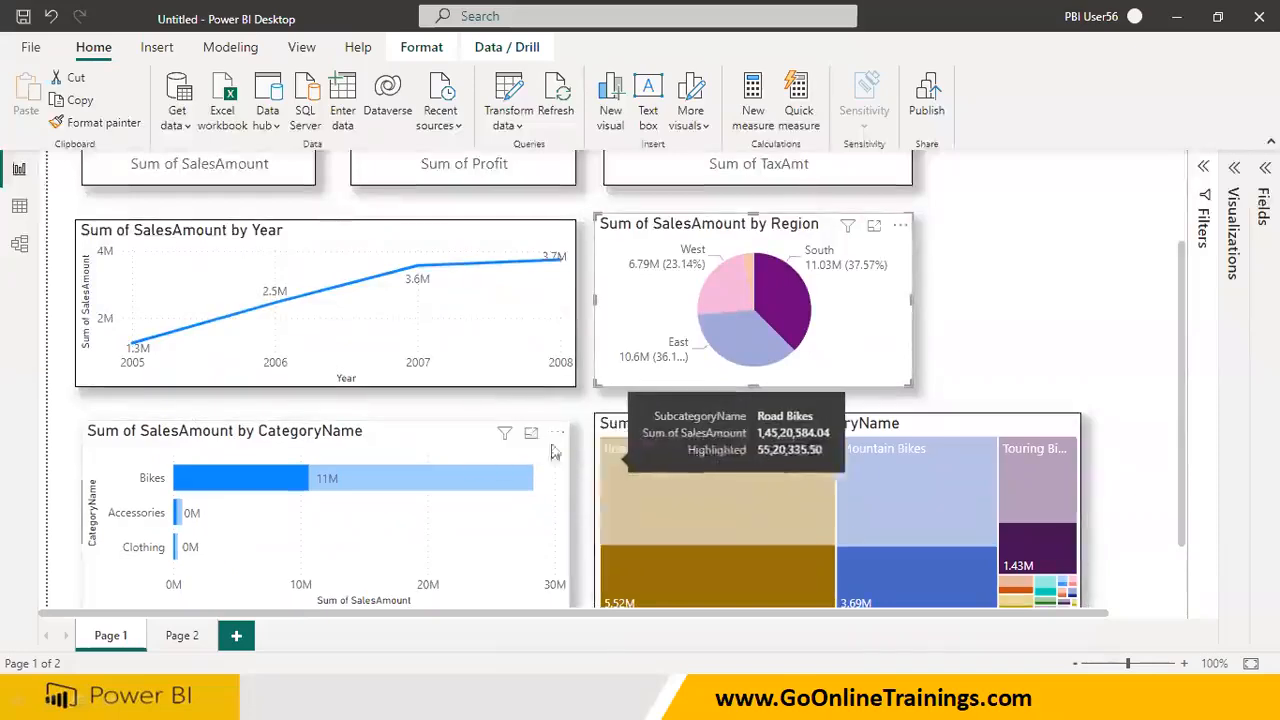
{"action": "mouse_move", "coordinate": [505, 437]}
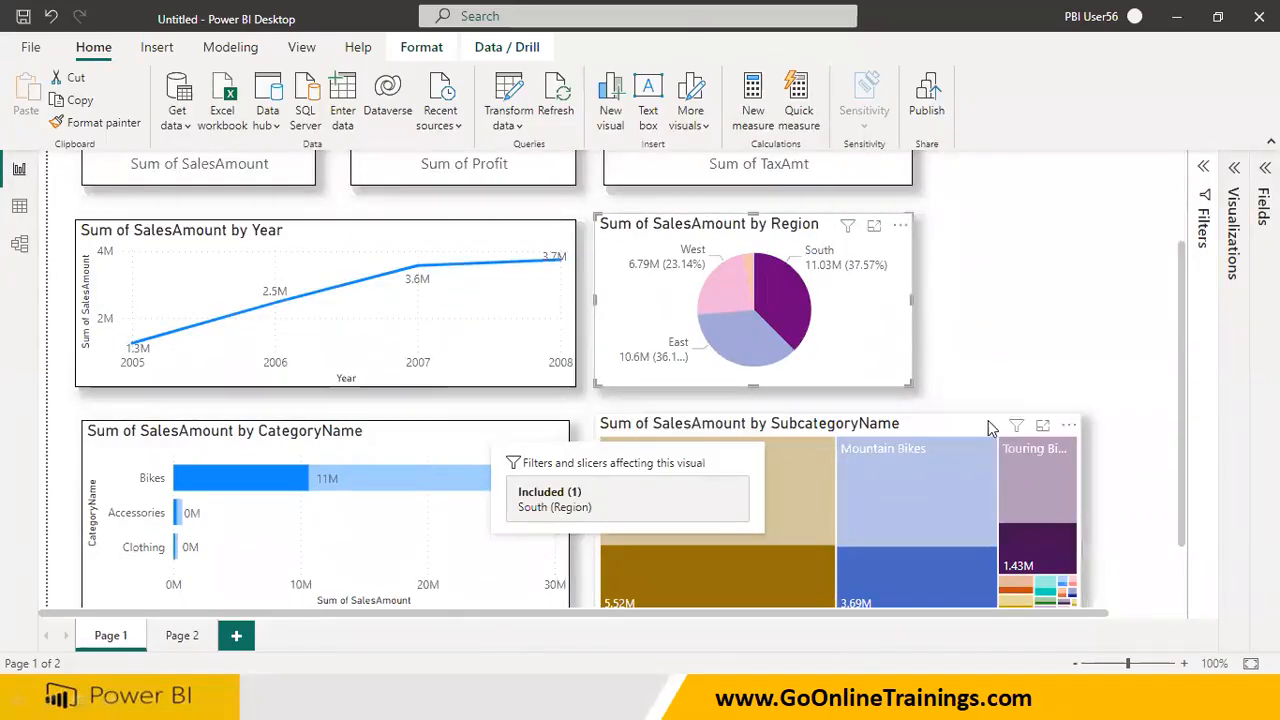
{"action": "mouse_move", "coordinate": [1018, 430]}
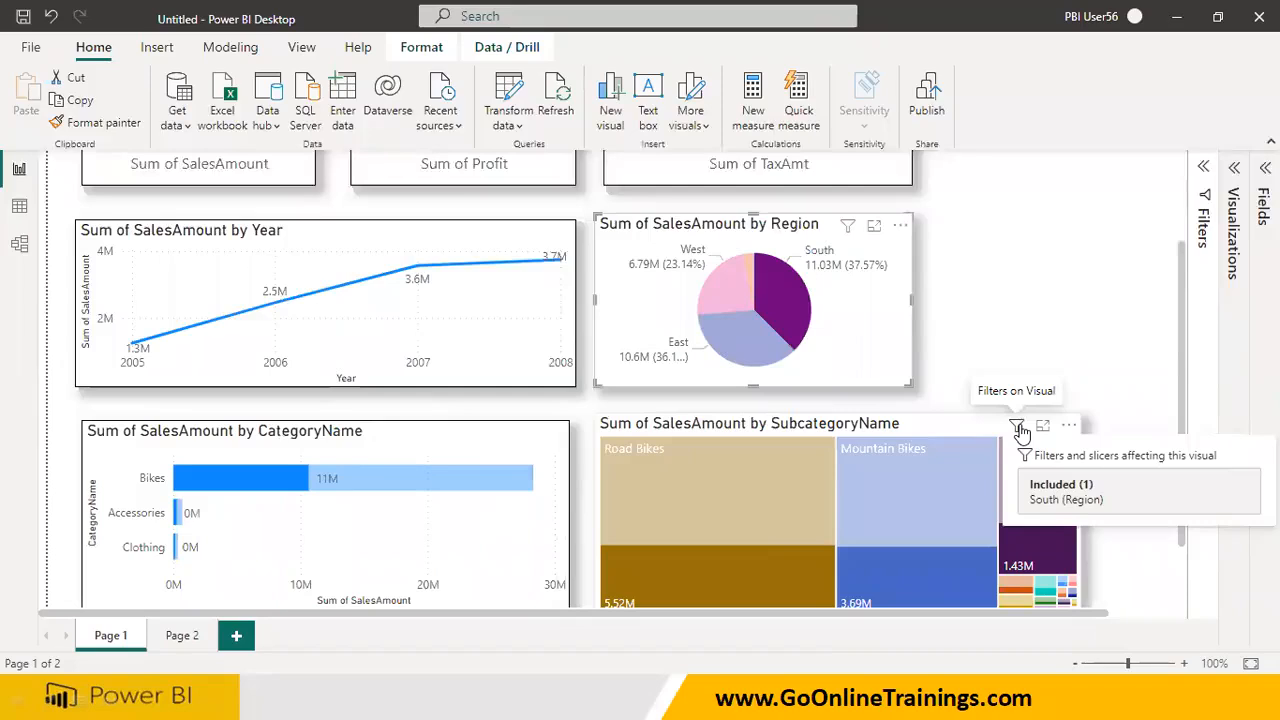
{"action": "scroll", "coordinate": [1018, 430], "scroll_direction": "up", "scroll_amount": 2}
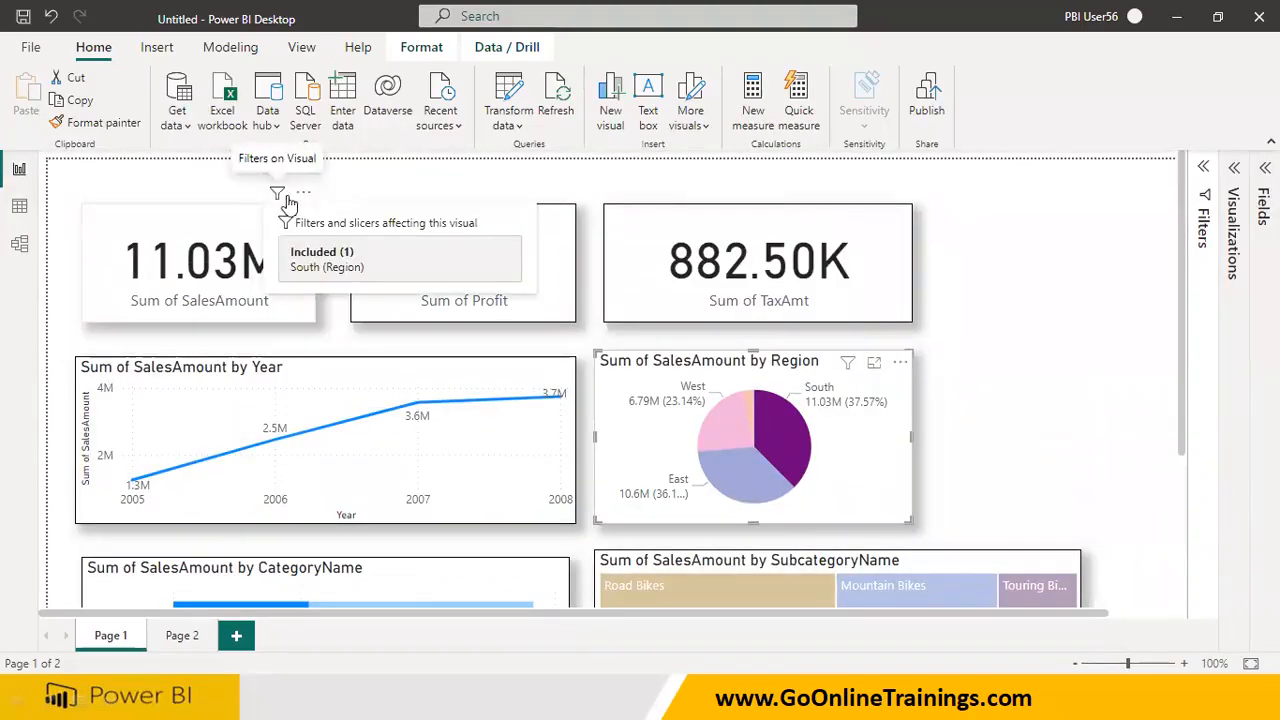
{"action": "scroll", "coordinate": [205, 428], "scroll_direction": "down", "scroll_amount": 3}
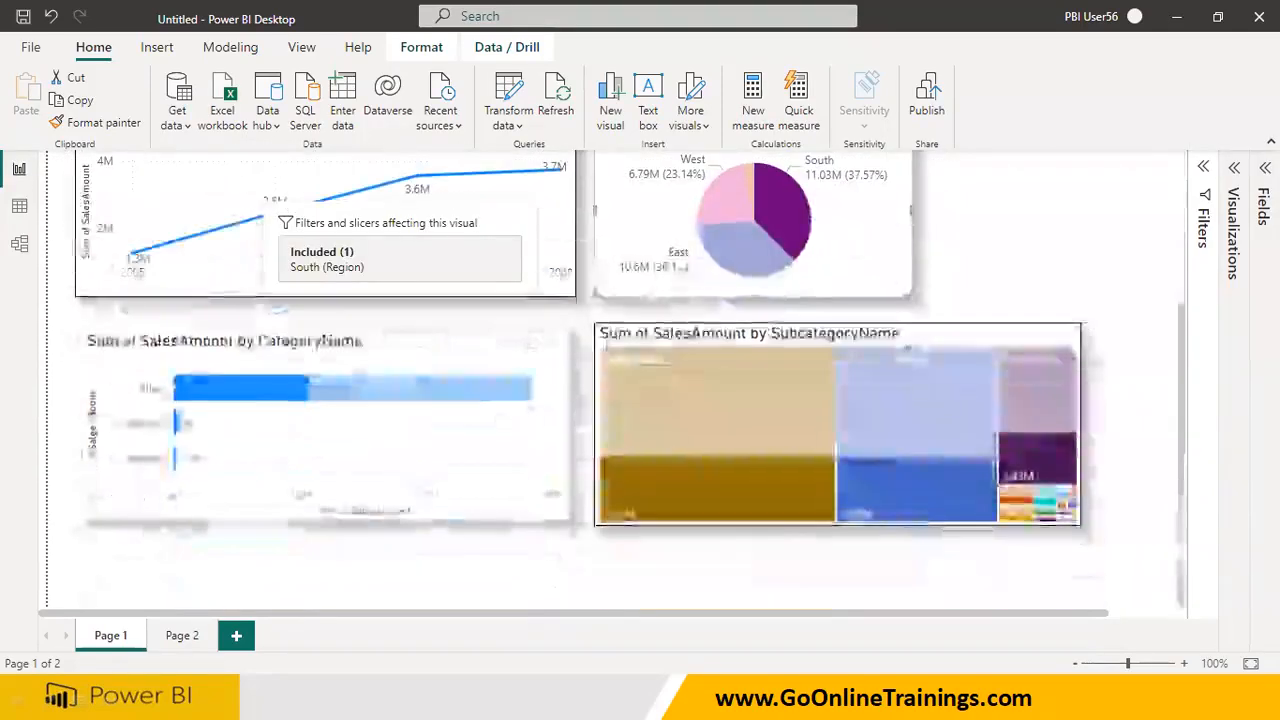
Select Accessories in the CategoryName bar chart, inspect the filters affecting the cards, and open Page 2
{"action": "left_click", "coordinate": [178, 428]}
{"action": "scroll", "coordinate": [293, 392], "scroll_direction": "up", "scroll_amount": 3}
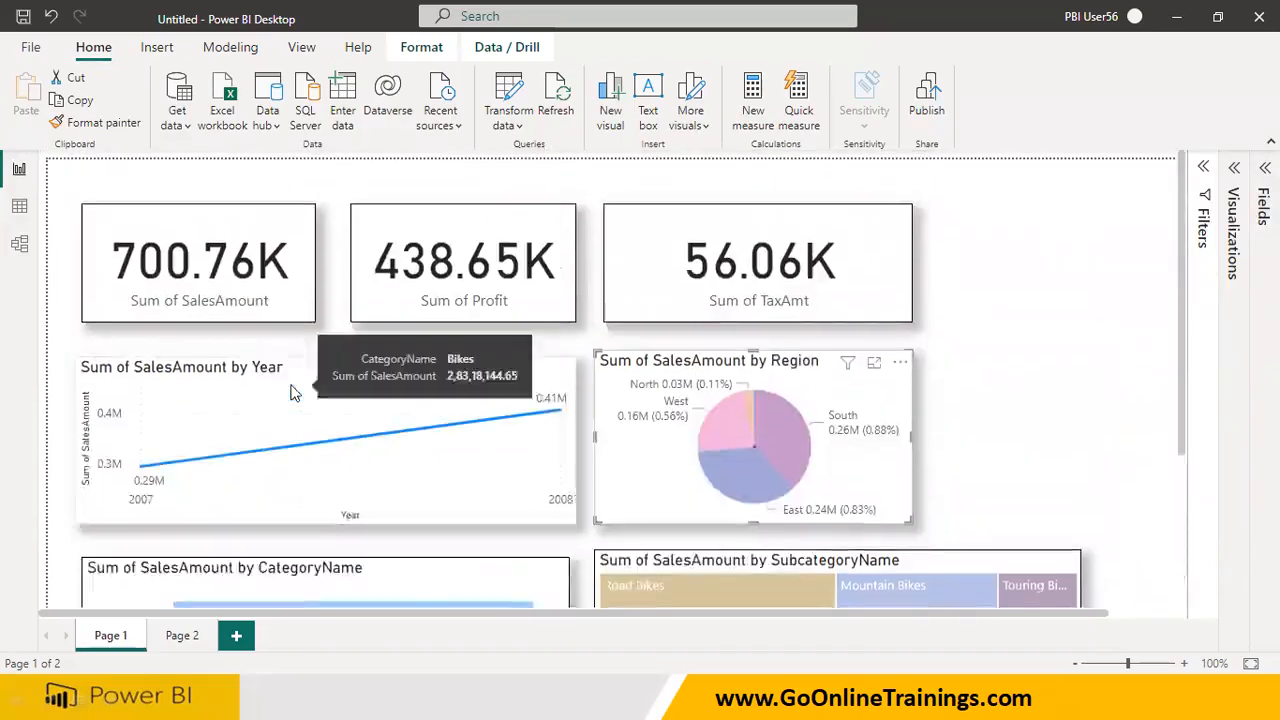
{"action": "mouse_move", "coordinate": [279, 200]}
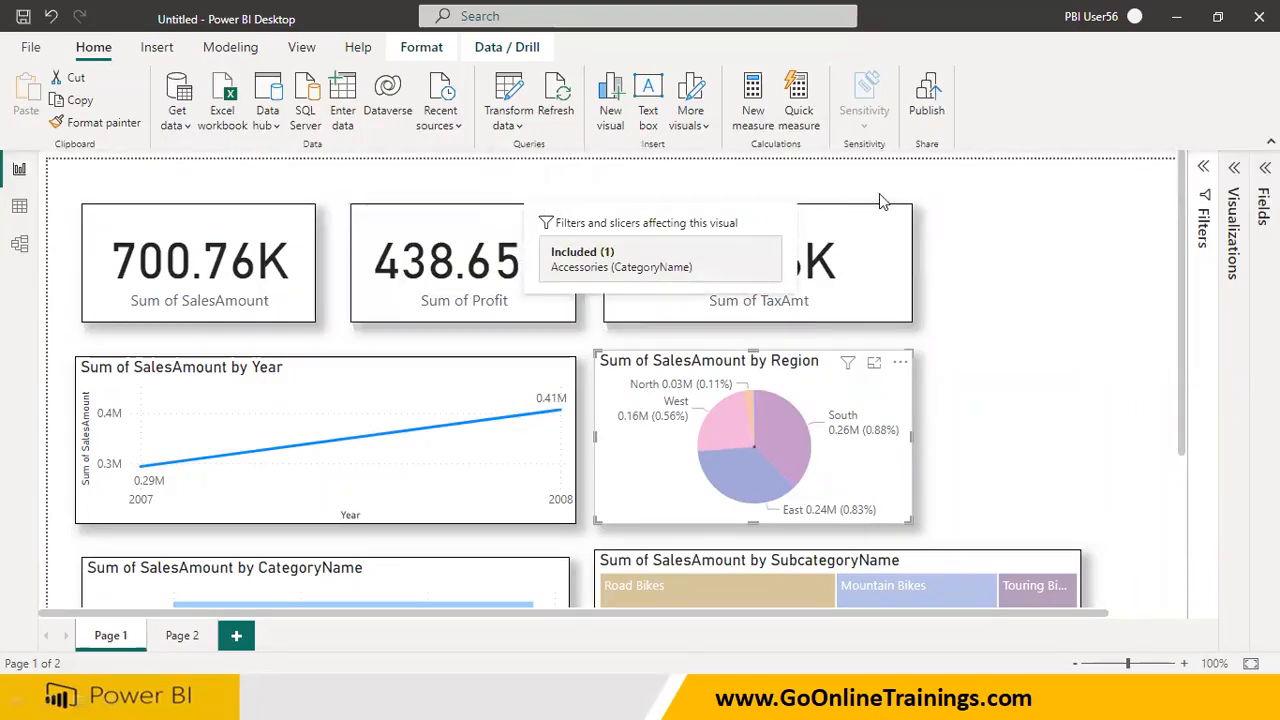
{"action": "mouse_move", "coordinate": [875, 196]}
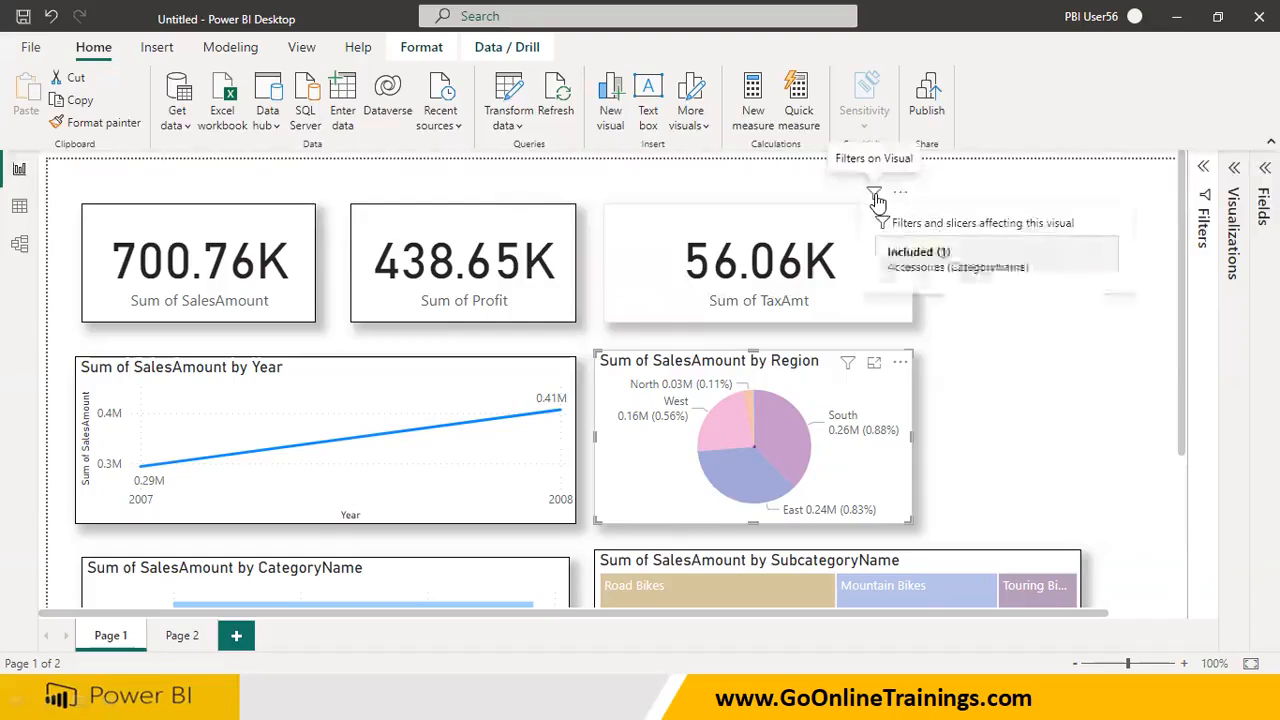
{"action": "scroll", "coordinate": [457, 486], "scroll_direction": "down", "scroll_amount": 3}
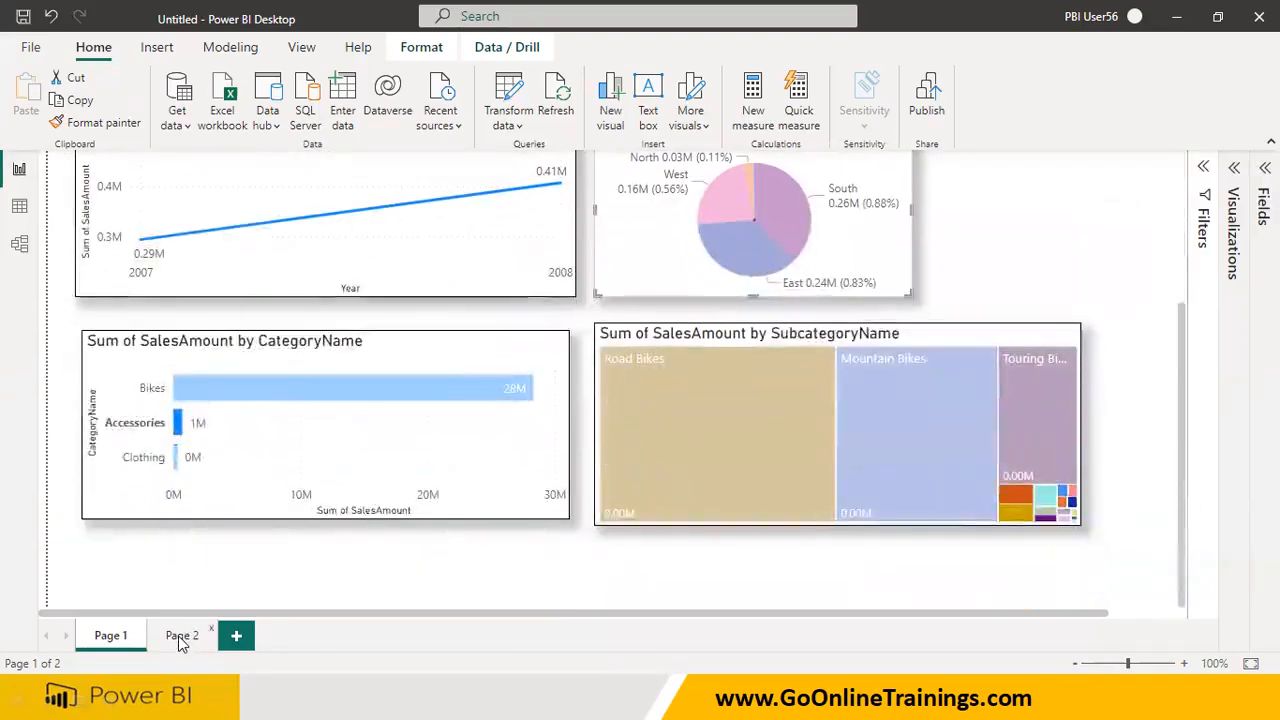
{"action": "left_click", "coordinate": [181, 638]}
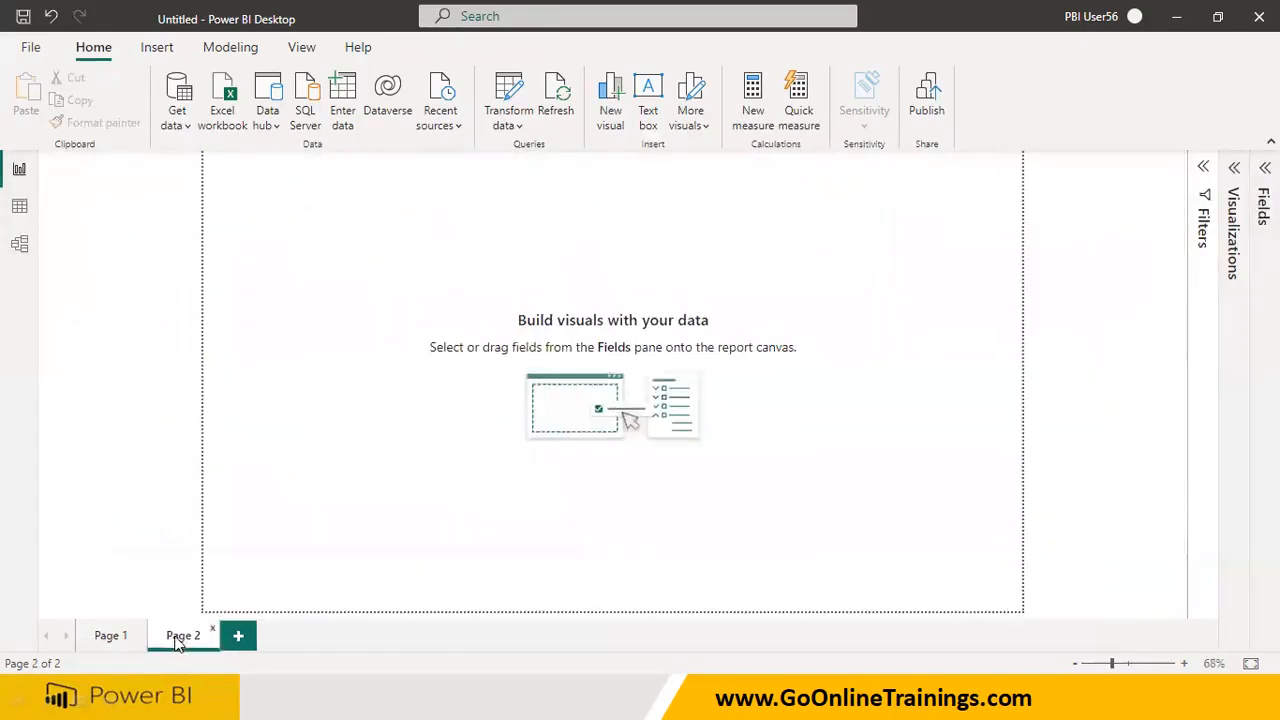
Return to Page 1, select 2005 and after that 2007 in the Year line chart, inspecting the filters affecting the SalesAmount card
{"action": "left_click", "coordinate": [112, 636]}
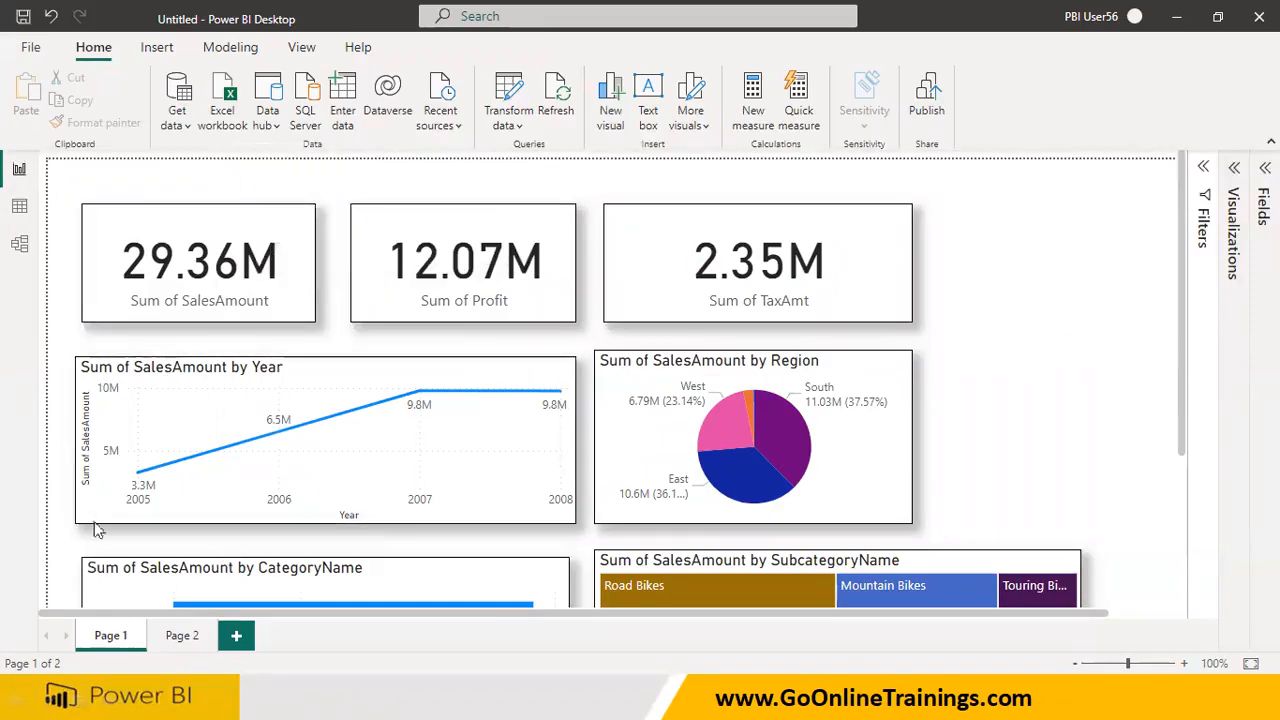
{"action": "mouse_move", "coordinate": [142, 483]}
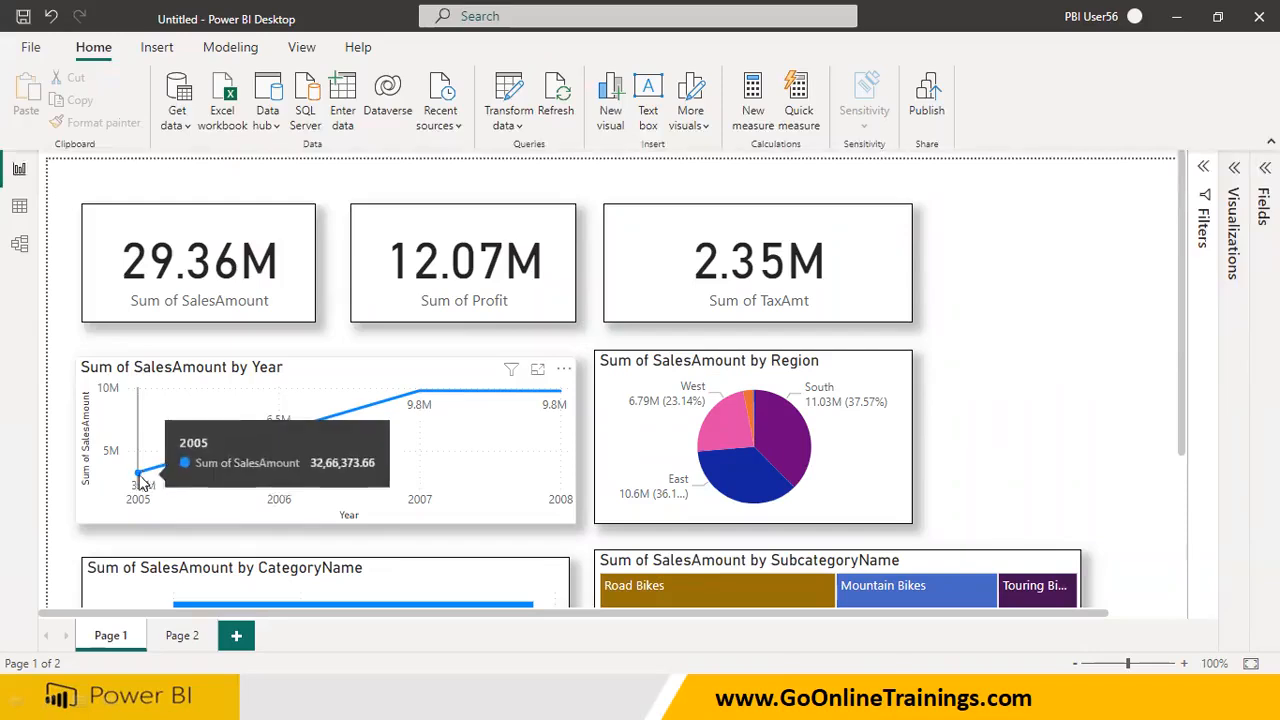
{"action": "left_click", "coordinate": [141, 481]}
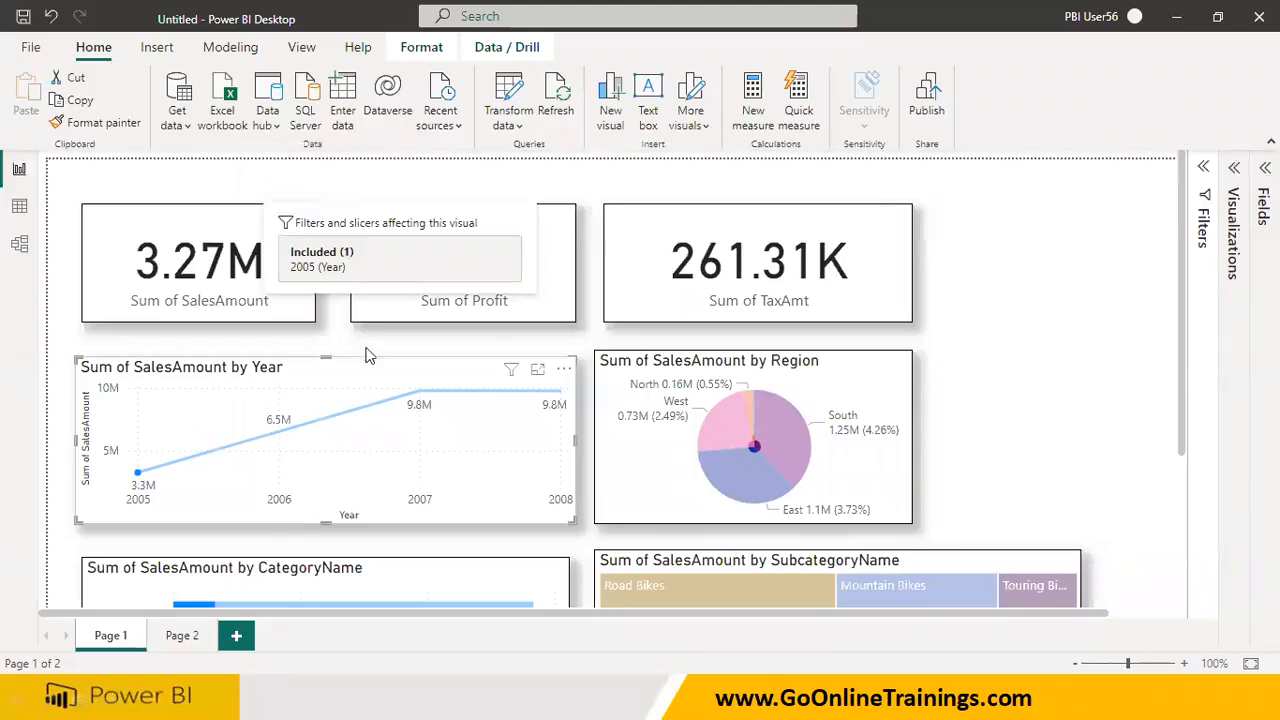
{"action": "left_click", "coordinate": [420, 392]}
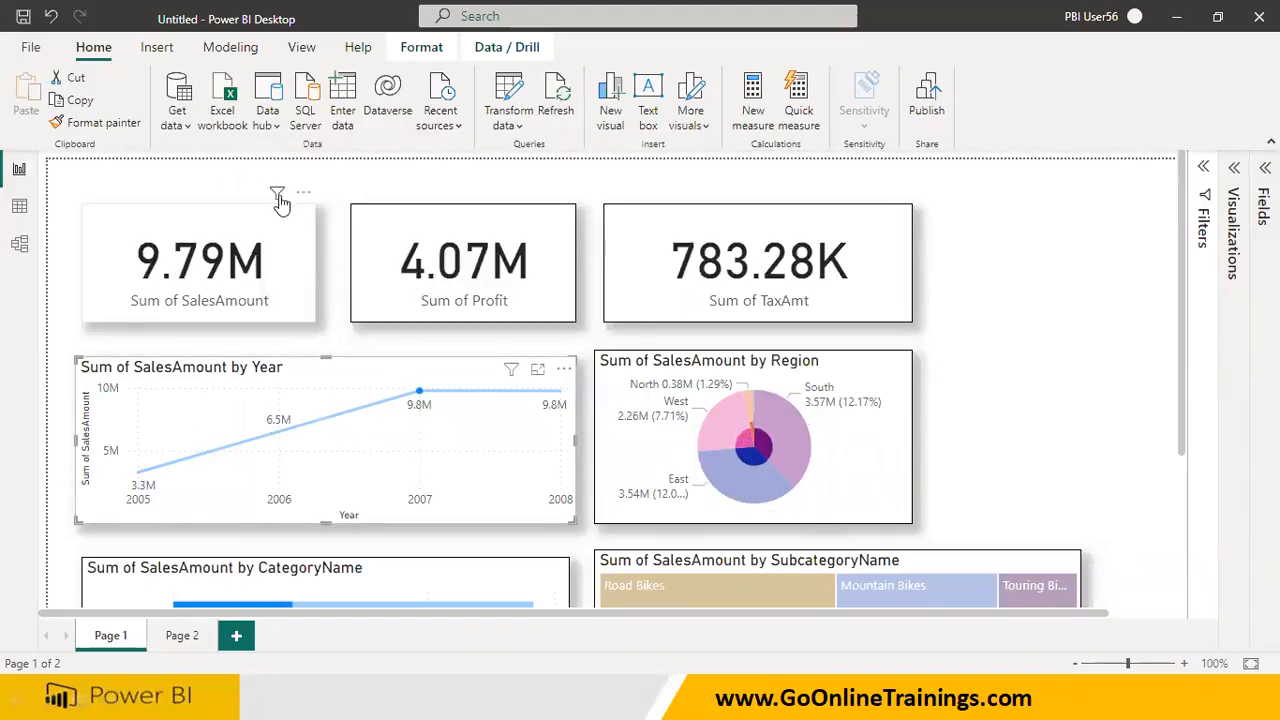
{"action": "mouse_move", "coordinate": [281, 198]}
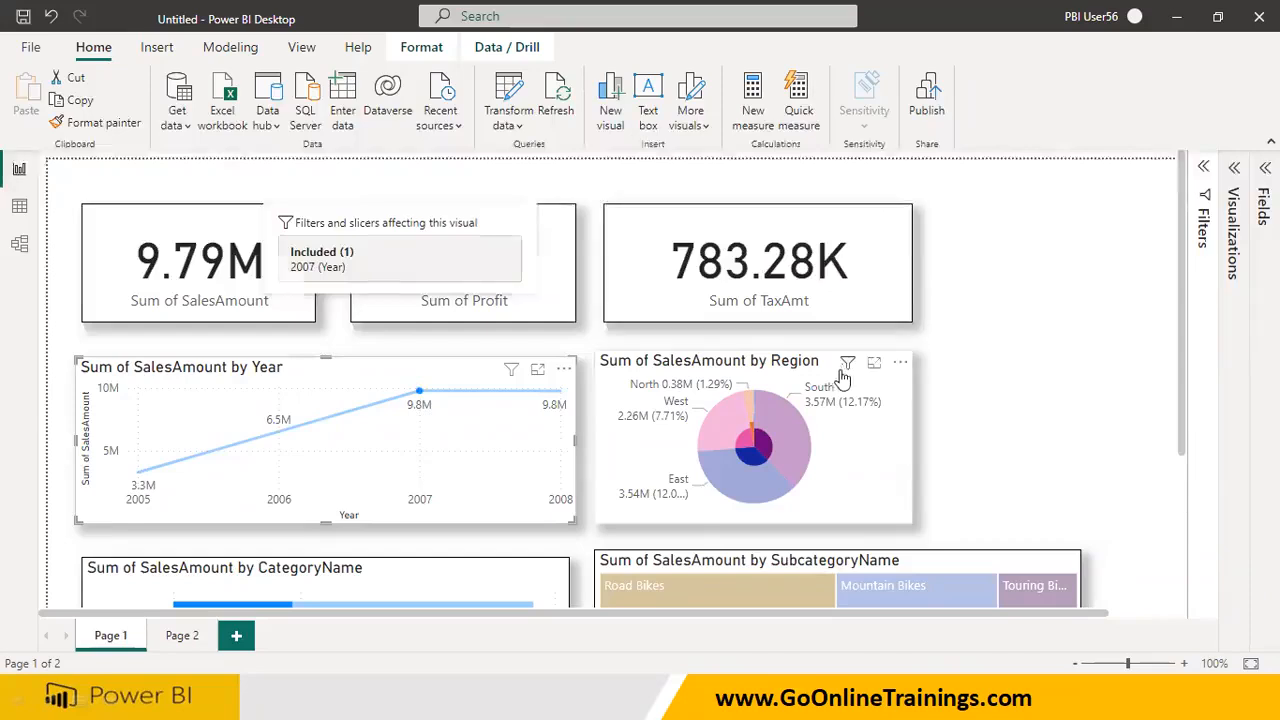
Examine the CategoryName bar chart and SubcategoryName treemap while selecting 2008 and after that 2006 in the Year line chart
{"action": "scroll", "coordinate": [840, 380], "scroll_direction": "down", "scroll_amount": 2}
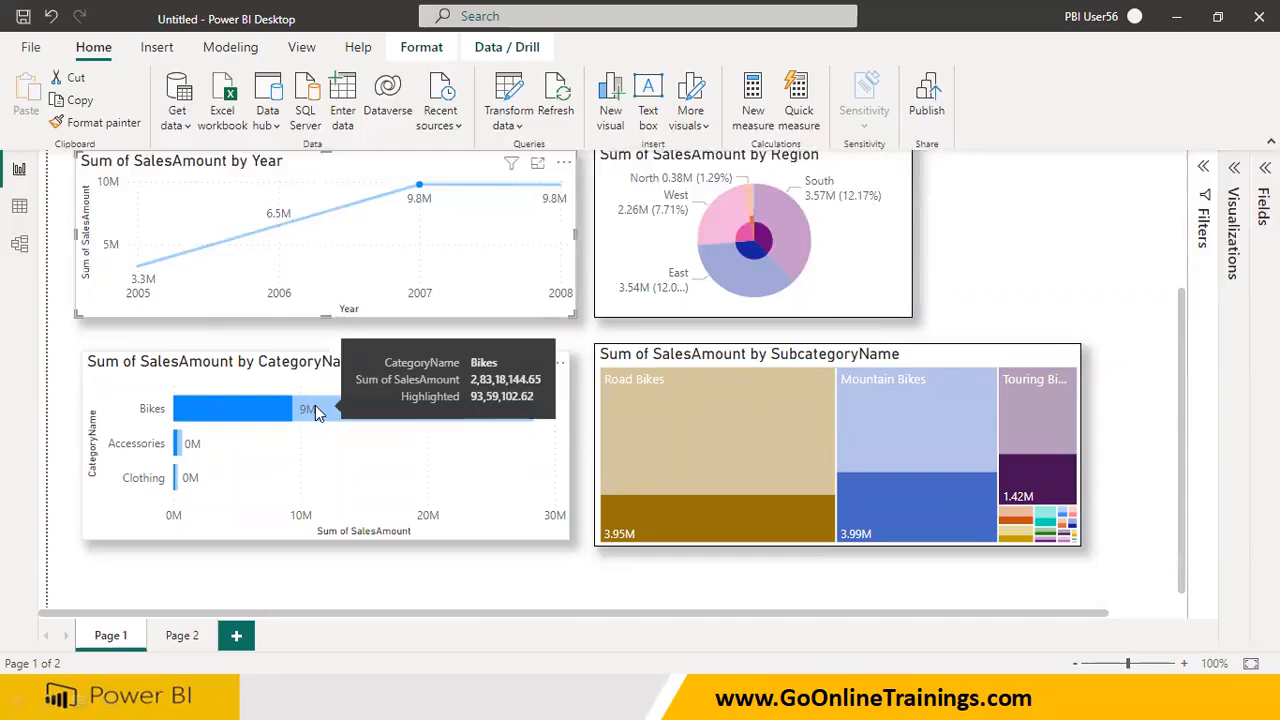
{"action": "left_click", "coordinate": [560, 188]}
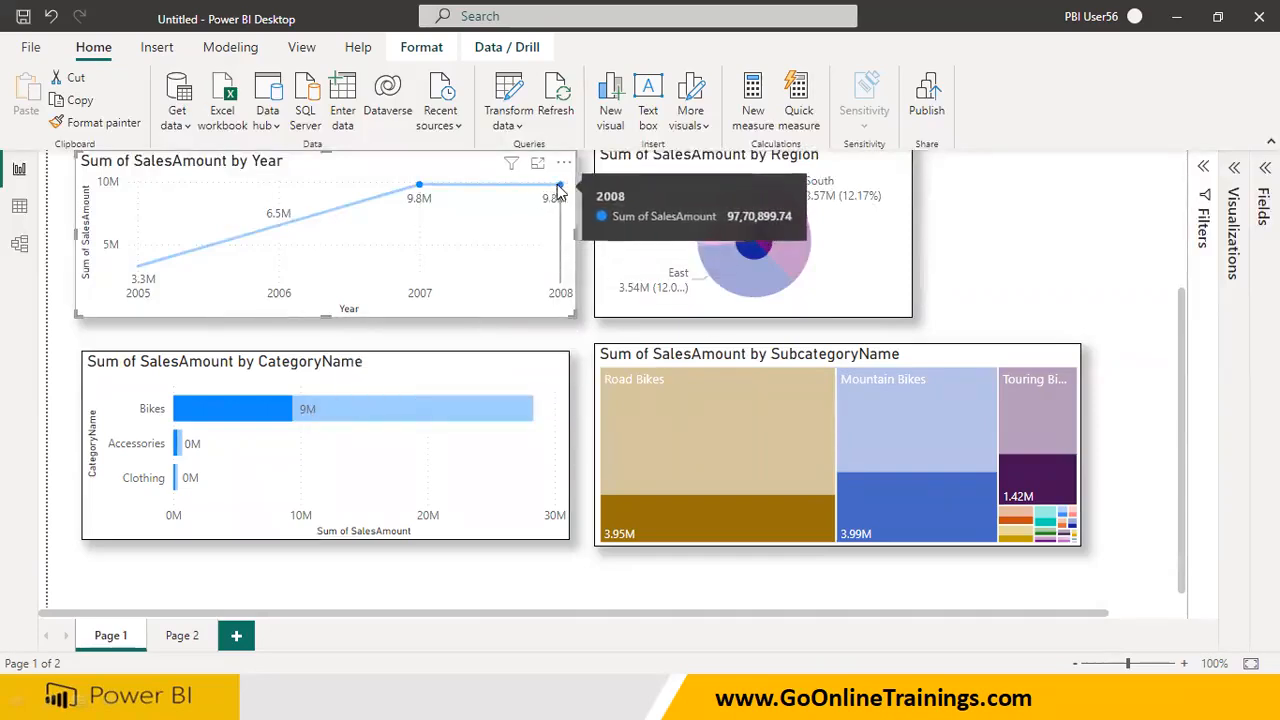
{"action": "left_click", "coordinate": [280, 228]}
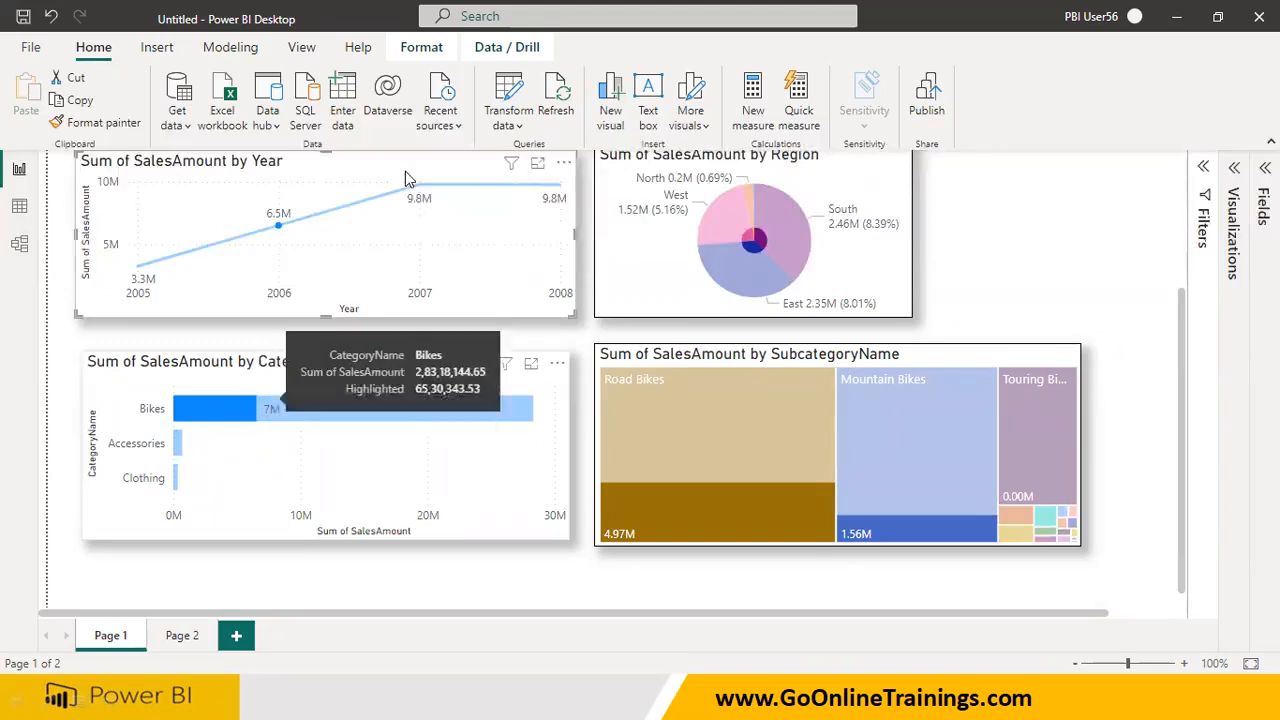
Annotate the Bikes bar on screen, outlining its highlighted and dimmed parts and labelling each by hand
{"action": "mouse_move", "coordinate": [175, 427]}
{"action": "left_mouse_down"}
{"action": "mouse_move", "coordinate": [250, 427]}
{"action": "mouse_move", "coordinate": [260, 400]}
{"action": "mouse_move", "coordinate": [175, 388]}
{"action": "mouse_move", "coordinate": [170, 421]}
{"action": "left_mouse_up"}
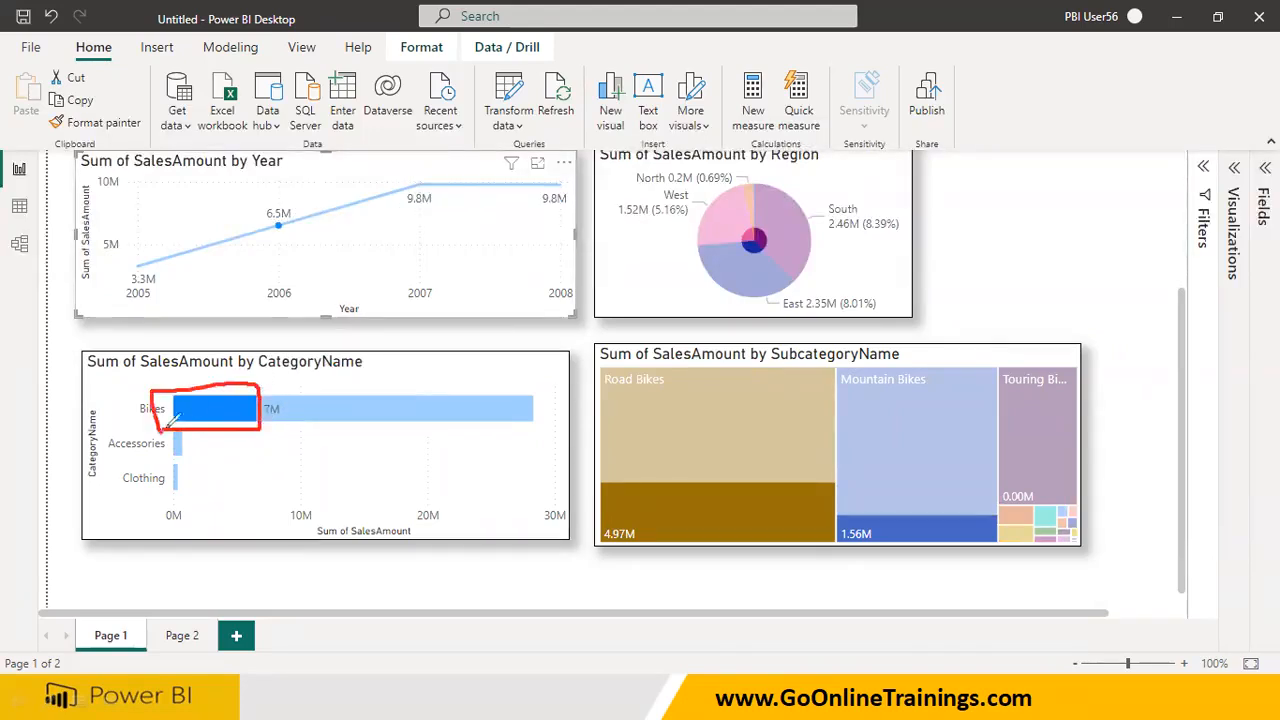
{"action": "mouse_move", "coordinate": [271, 378]}
{"action": "left_mouse_down"}
{"action": "mouse_move", "coordinate": [270, 432]}
{"action": "mouse_move", "coordinate": [540, 414]}
{"action": "mouse_move", "coordinate": [532, 370]}
{"action": "mouse_move", "coordinate": [278, 378]}
{"action": "left_mouse_up"}
{"action": "left_click_drag", "start_coordinate": [345, 412], "coordinate": [357, 436]}
{"action": "mouse_move", "coordinate": [384, 456]}
{"action": "left_mouse_down"}
{"action": "mouse_move", "coordinate": [386, 482]}
{"action": "mouse_move", "coordinate": [426, 488]}
{"action": "mouse_move", "coordinate": [540, 456]}
{"action": "left_mouse_up"}
{"action": "left_click", "coordinate": [420, 458]}
{"action": "mouse_move", "coordinate": [218, 418]}
{"action": "left_mouse_down"}
{"action": "mouse_move", "coordinate": [224, 464]}
{"action": "mouse_move", "coordinate": [268, 541]}
{"action": "mouse_move", "coordinate": [326, 513]}
{"action": "left_mouse_up"}
{"action": "left_click", "coordinate": [238, 497]}
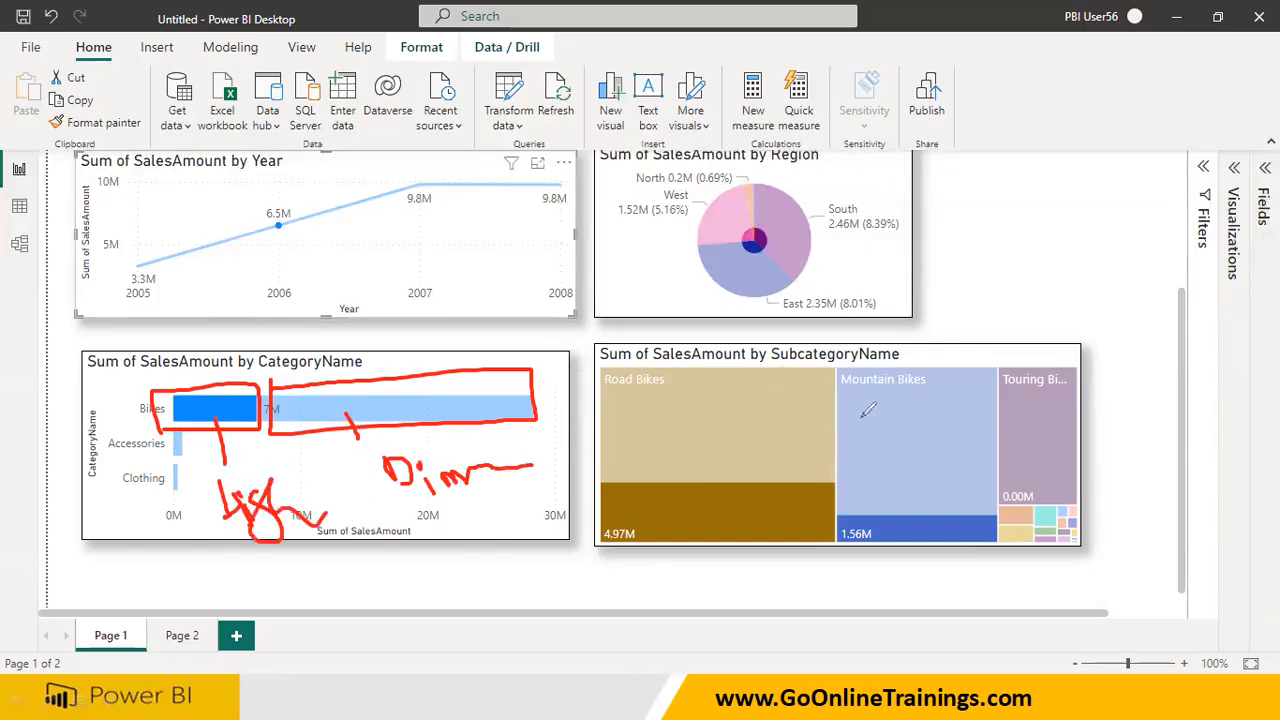
Mark the Mountain Bikes tile, the highlighted Road Bikes area and the pie chart's inner circle with pen strokes, and erase the annotations
{"action": "left_click_drag", "start_coordinate": [862, 398], "coordinate": [905, 468]}
{"action": "left_click_drag", "start_coordinate": [903, 395], "coordinate": [880, 468]}
{"action": "mouse_move", "coordinate": [674, 502]}
{"action": "left_mouse_down"}
{"action": "mouse_move", "coordinate": [583, 505]}
{"action": "mouse_move", "coordinate": [676, 562]}
{"action": "mouse_move", "coordinate": [686, 503]}
{"action": "left_mouse_up"}
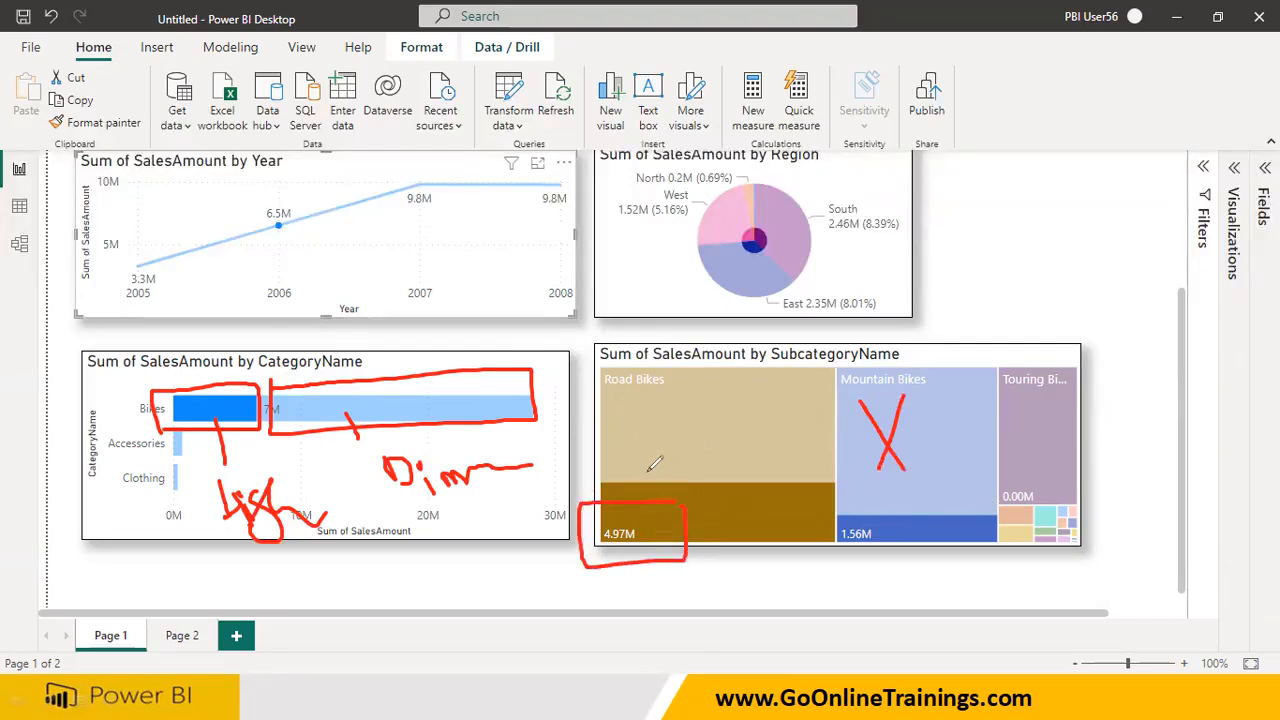
{"action": "mouse_move", "coordinate": [762, 230]}
{"action": "left_mouse_down"}
{"action": "mouse_move", "coordinate": [730, 246]}
{"action": "mouse_move", "coordinate": [770, 234]}
{"action": "mouse_move", "coordinate": [800, 268]}
{"action": "mouse_move", "coordinate": [725, 225]}
{"action": "mouse_move", "coordinate": [758, 190]}
{"action": "left_mouse_up"}
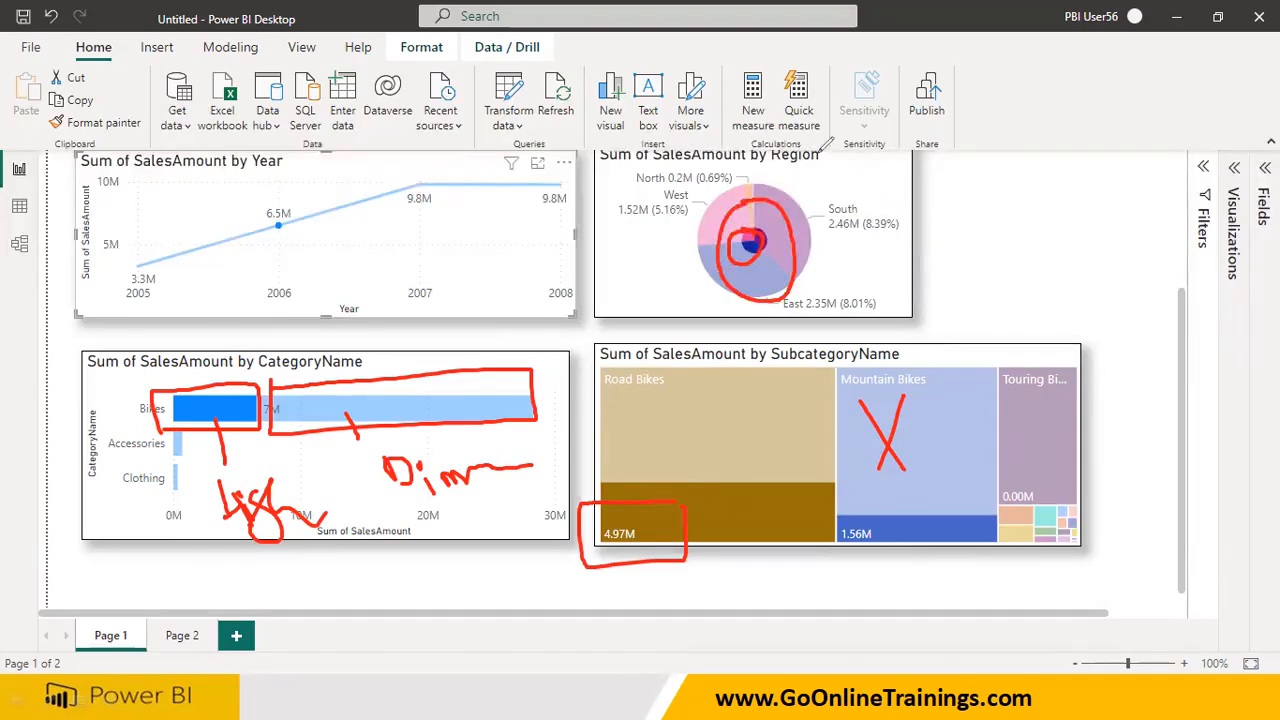
{"action": "key", "text": "e"}
{"action": "left_click_drag", "start_coordinate": [1183, 320], "coordinate": [1187, 246]}
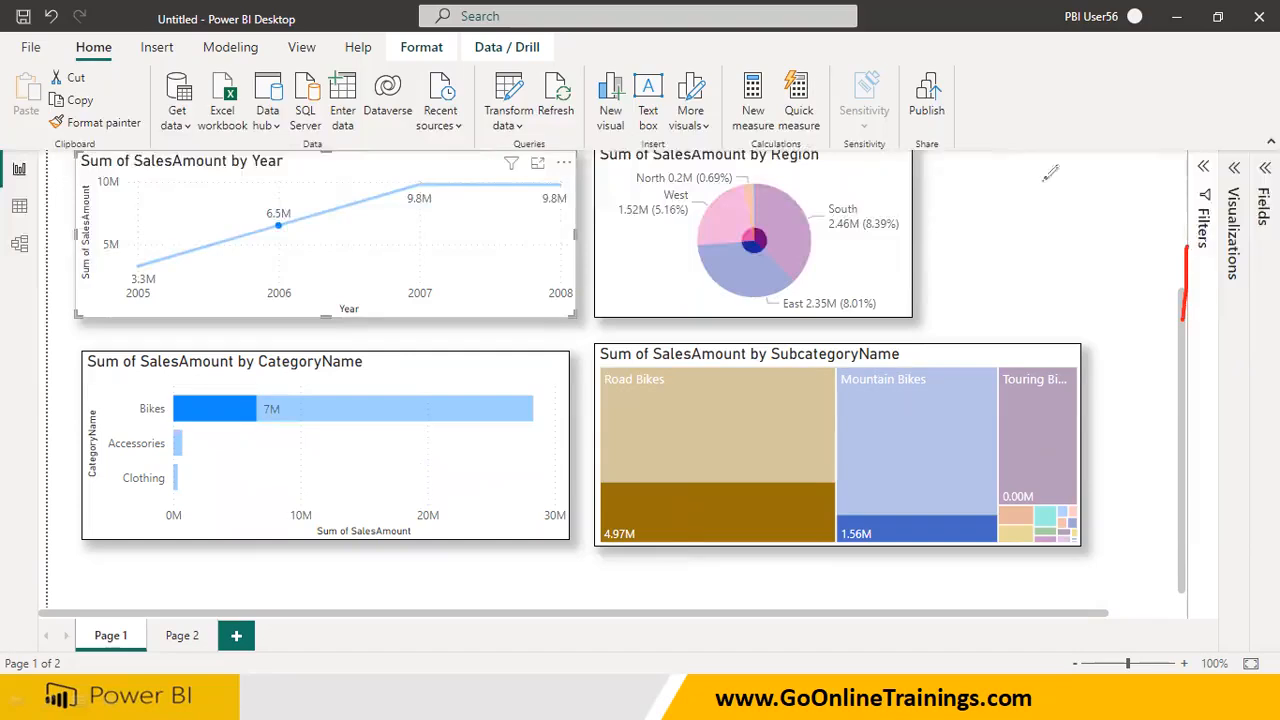
Check the three cards under the 2006 selection, and reset the selection by opening Page 2 and returning to Page 1
{"action": "scroll", "coordinate": [1181, 316], "scroll_direction": "up", "scroll_amount": 4}
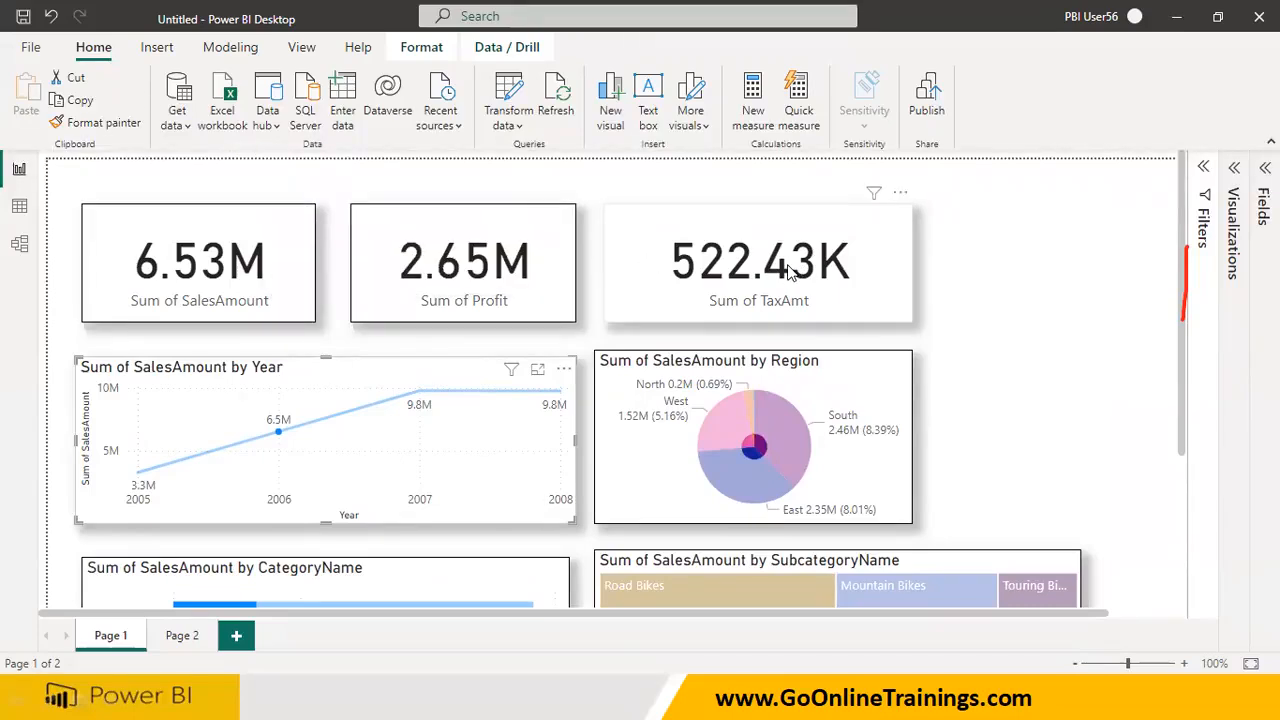
{"action": "mouse_move", "coordinate": [538, 196]}
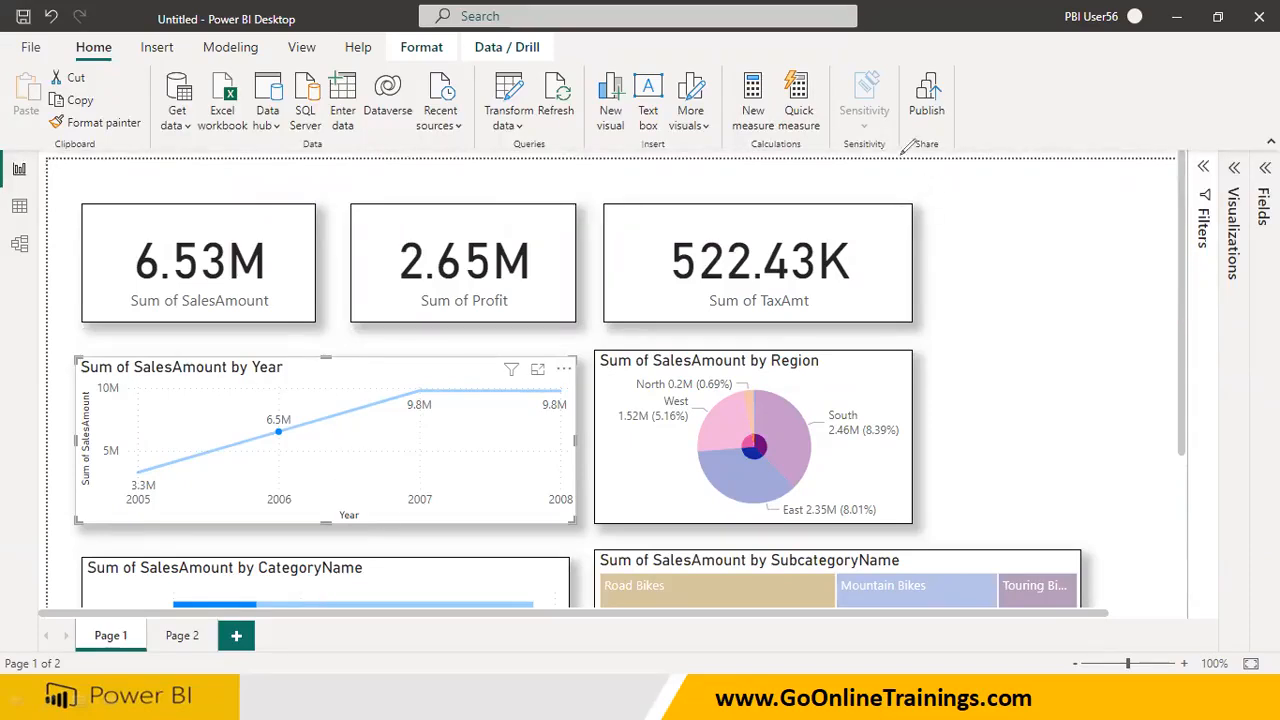
{"action": "left_click", "coordinate": [182, 638]}
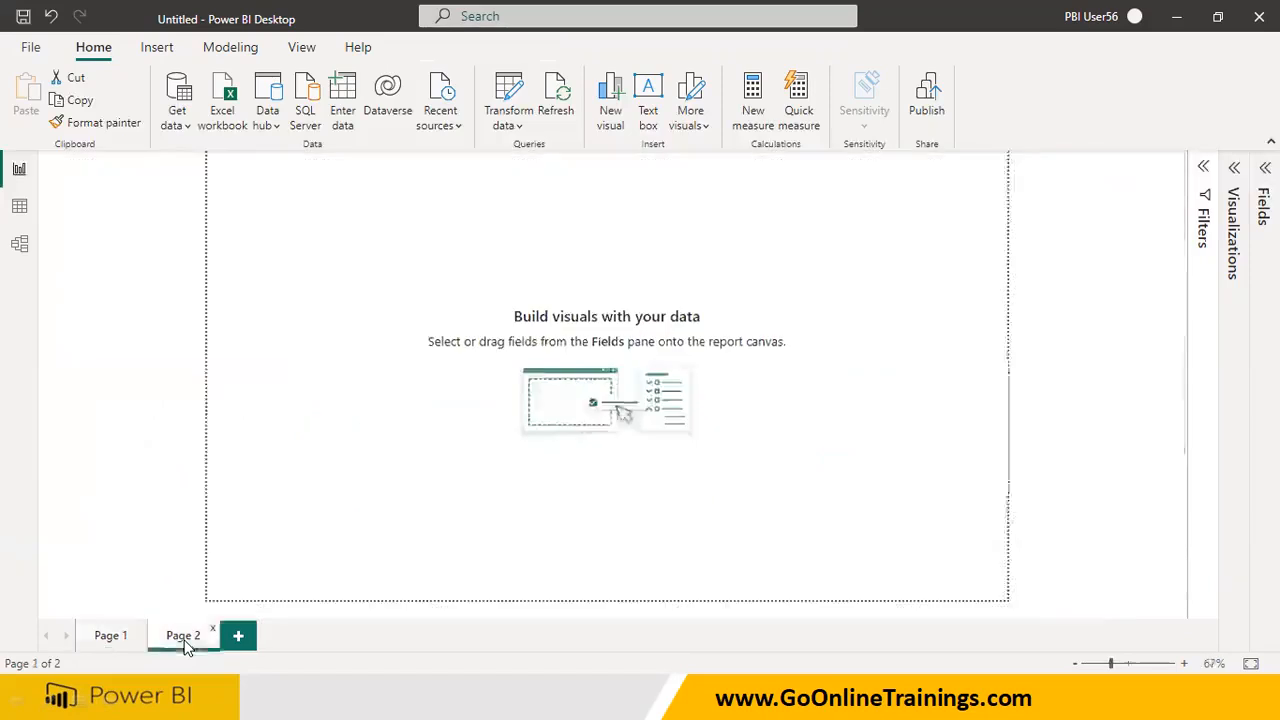
{"action": "left_click", "coordinate": [112, 638]}
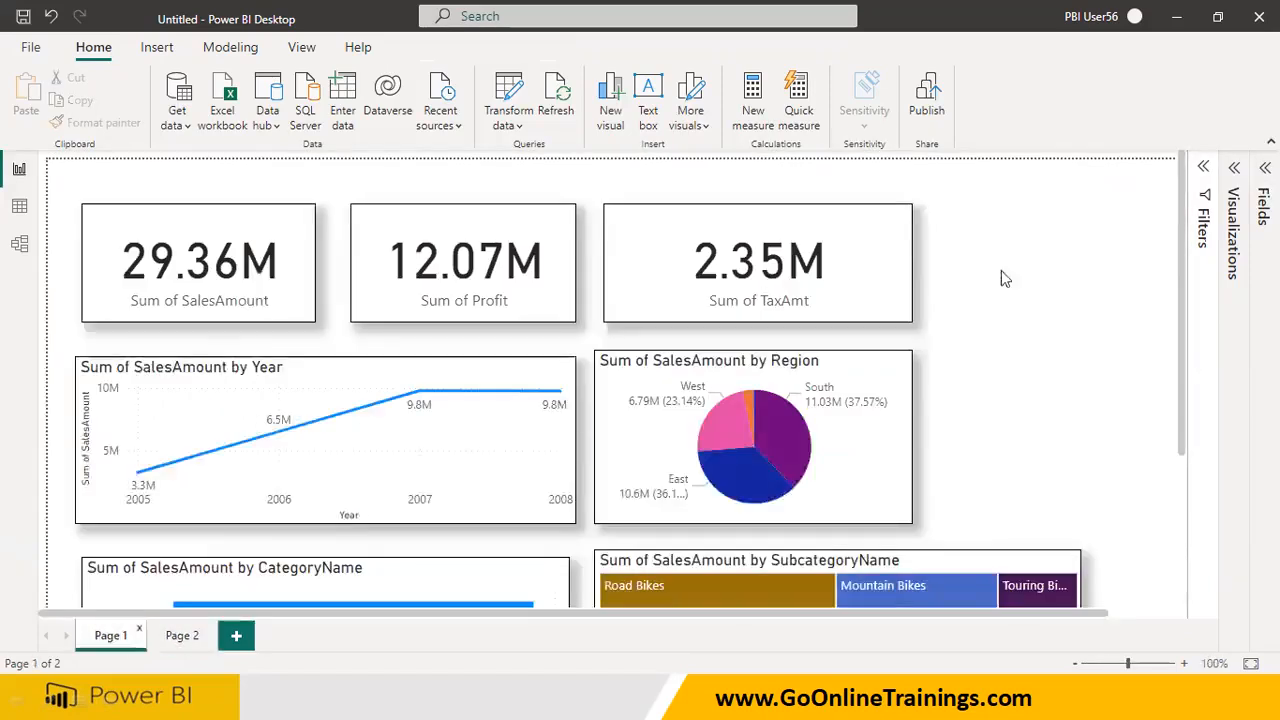
Select Accessories in the CategoryName bar chart and check the cards, the Year line chart and the Region pie chart
{"action": "scroll", "coordinate": [1000, 520], "scroll_direction": "down", "scroll_amount": 3}
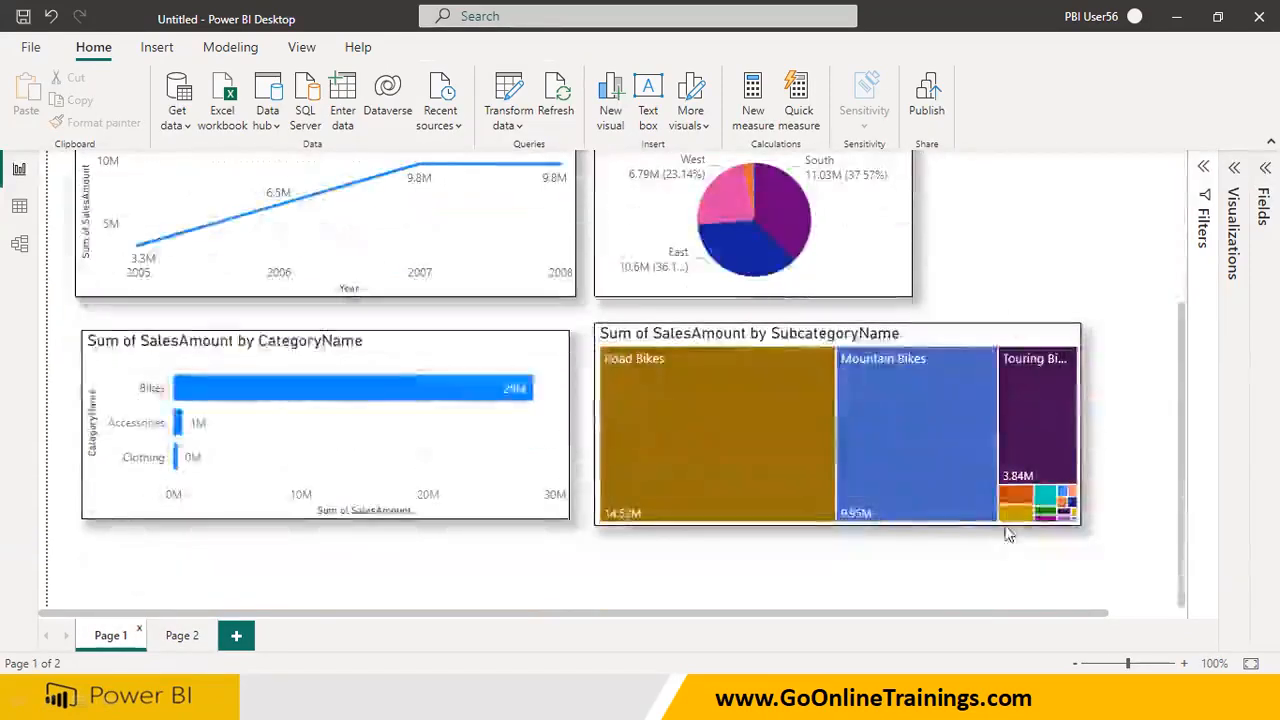
{"action": "scroll", "coordinate": [1006, 528], "scroll_direction": "up", "scroll_amount": 3}
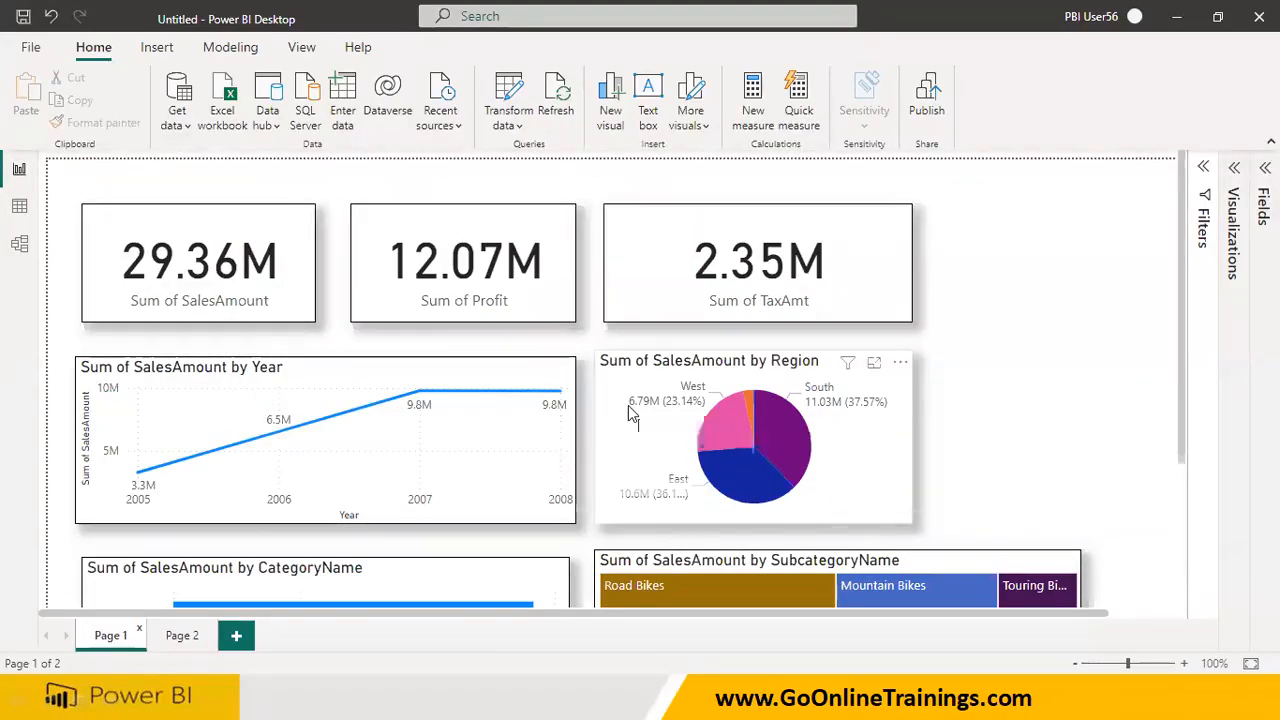
{"action": "scroll", "coordinate": [629, 402], "scroll_direction": "down", "scroll_amount": 3}
{"action": "left_click", "coordinate": [178, 423]}
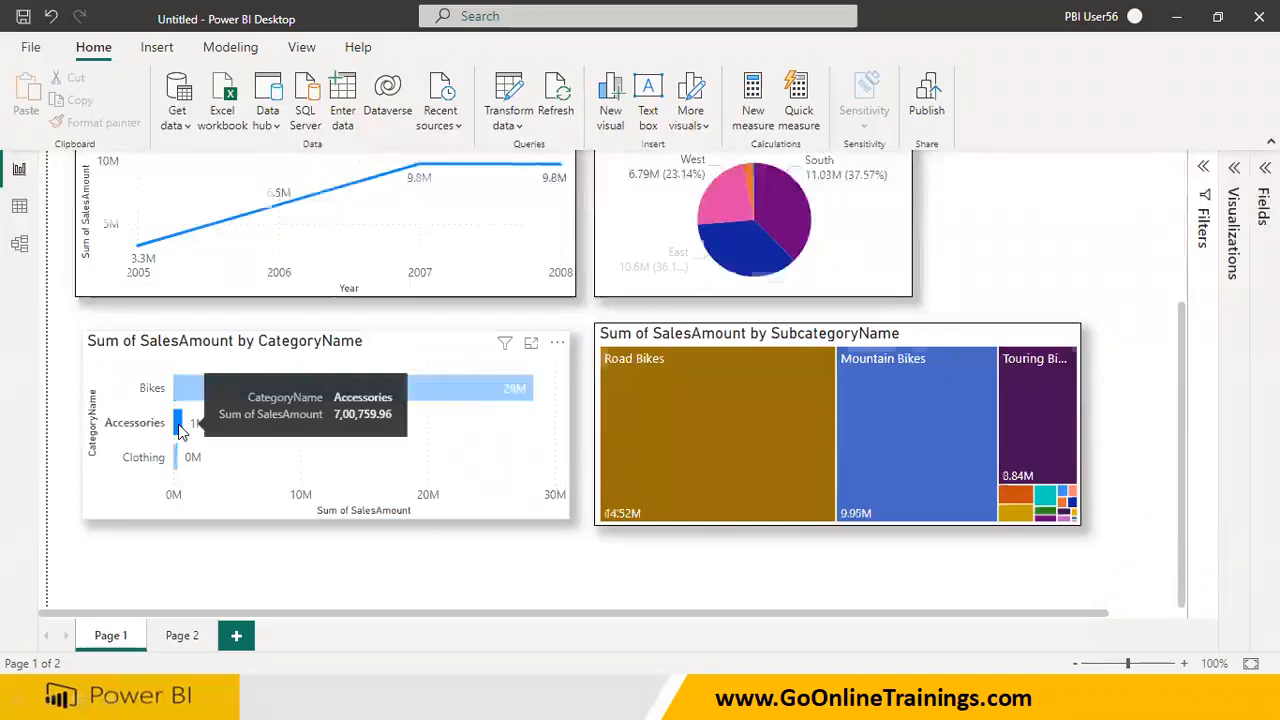
{"action": "scroll", "coordinate": [197, 227], "scroll_direction": "up", "scroll_amount": 3}
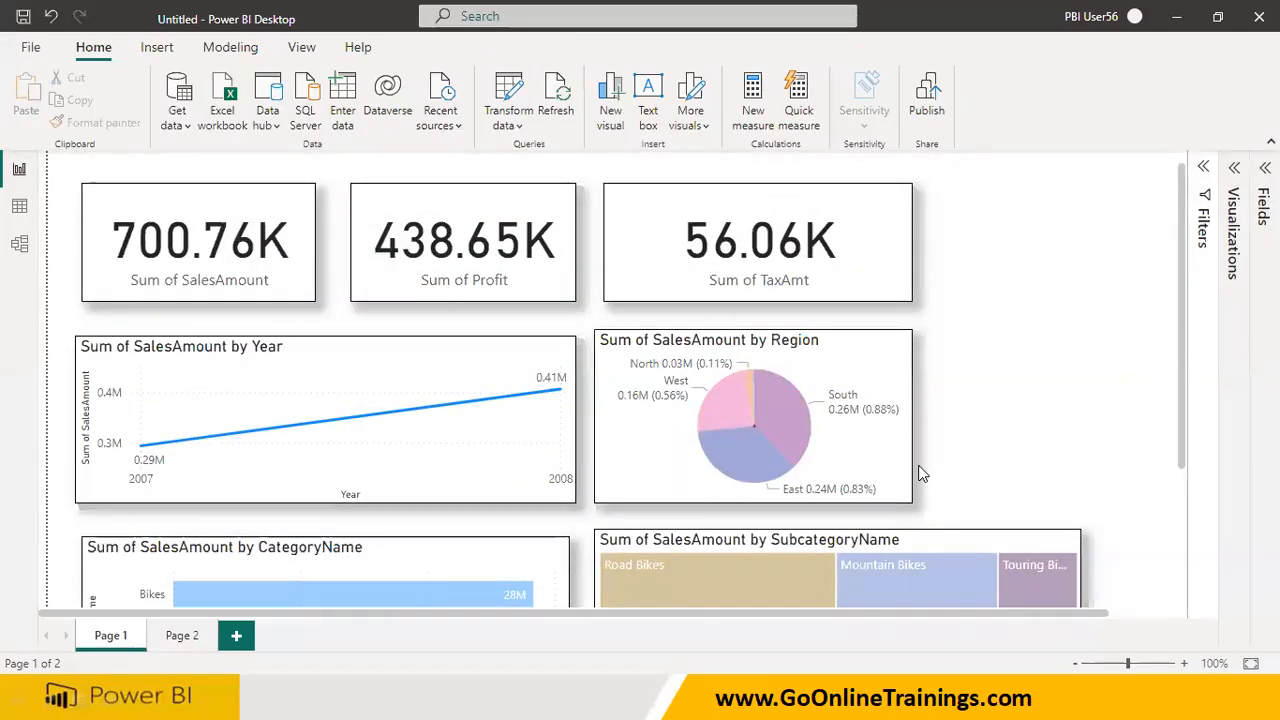
{"action": "scroll", "coordinate": [922, 474], "scroll_direction": "down", "scroll_amount": 3}
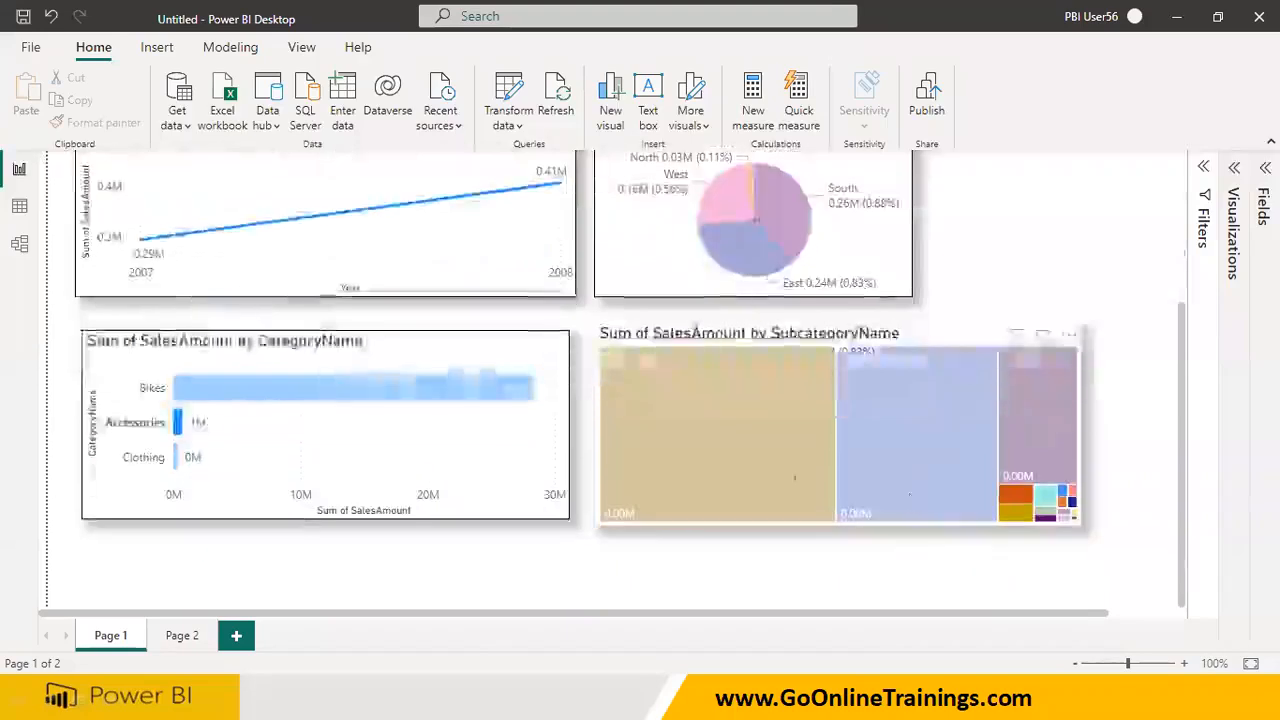
Cycle the SubcategoryName treemap selection through Road Bikes, Mountain Bikes and Touring Bikes, ending on Road Bikes, to compare the other visuals
{"action": "left_click", "coordinate": [727, 461]}
{"action": "left_click", "coordinate": [900, 437]}
{"action": "left_click", "coordinate": [1040, 411]}
{"action": "left_click", "coordinate": [770, 418]}
{"action": "left_click", "coordinate": [900, 408]}
{"action": "left_click", "coordinate": [1008, 418]}
{"action": "left_click", "coordinate": [760, 418]}
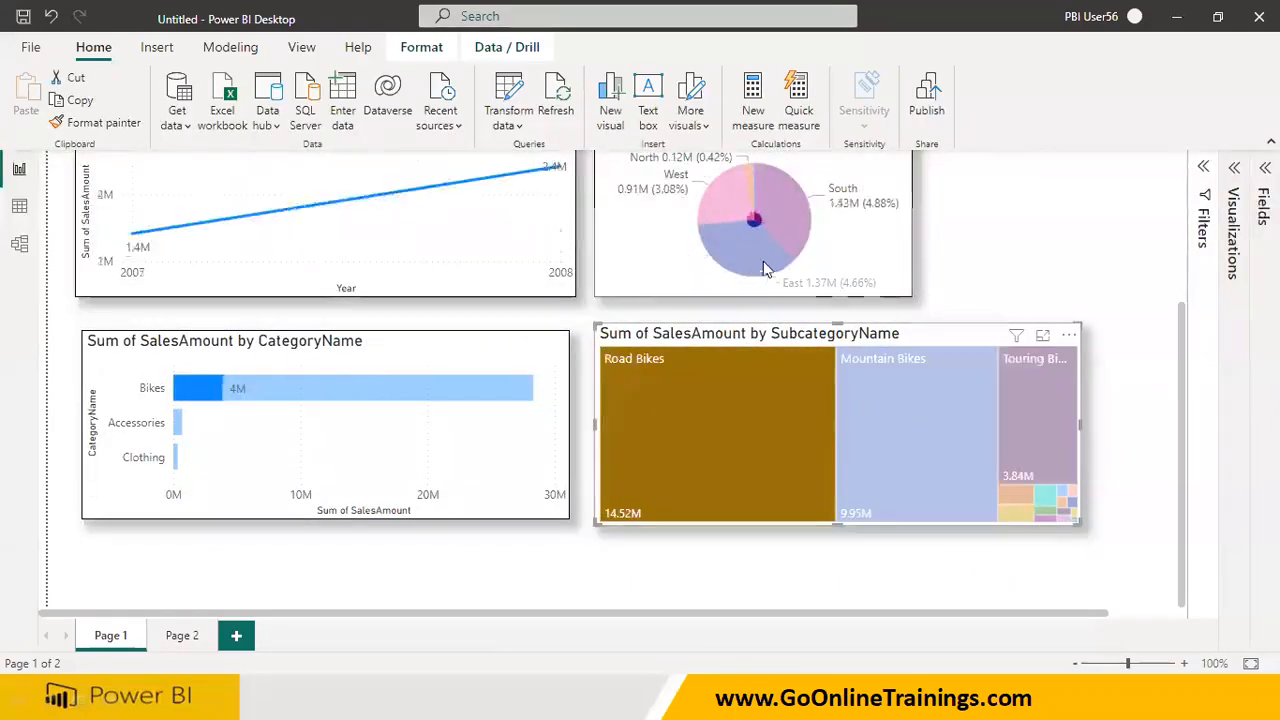
Cross-filter by Accessories and finally by Clothing in the CategoryName bar chart, inspecting the filters affecting the SalesAmount card
{"action": "left_click", "coordinate": [179, 424]}
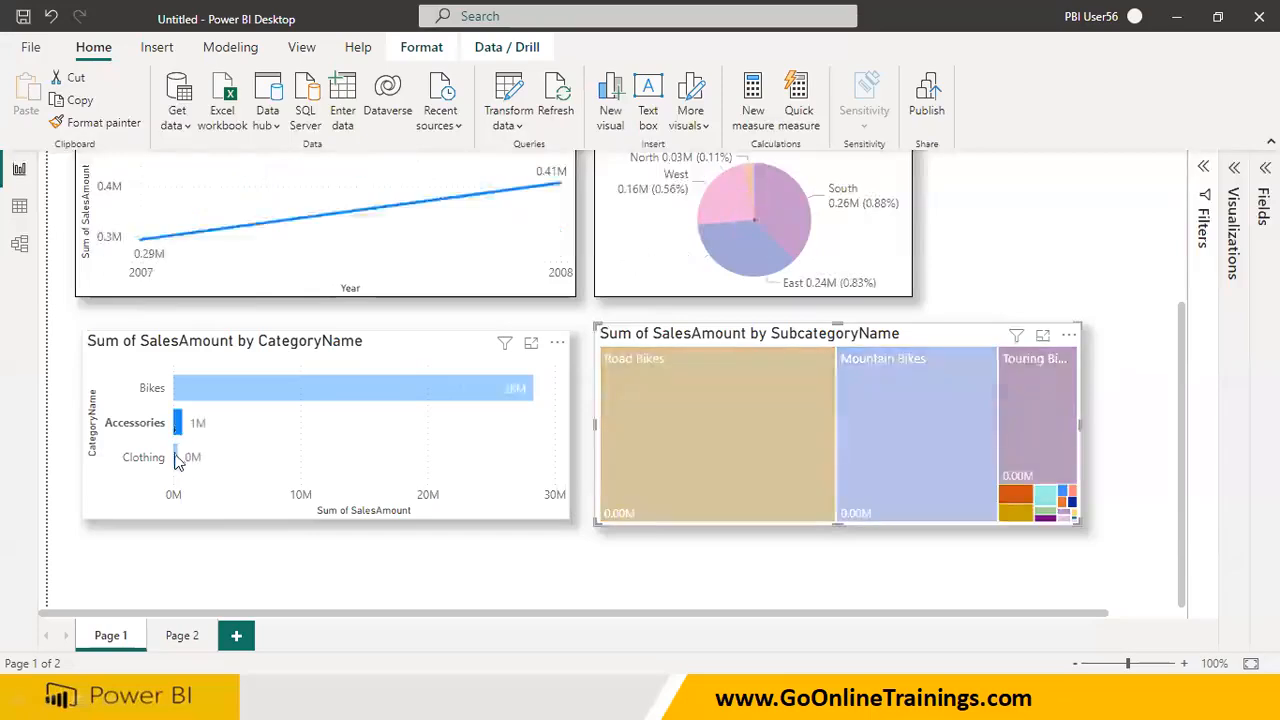
{"action": "left_click", "coordinate": [178, 460]}
{"action": "scroll", "coordinate": [285, 210], "scroll_direction": "up", "scroll_amount": 3}
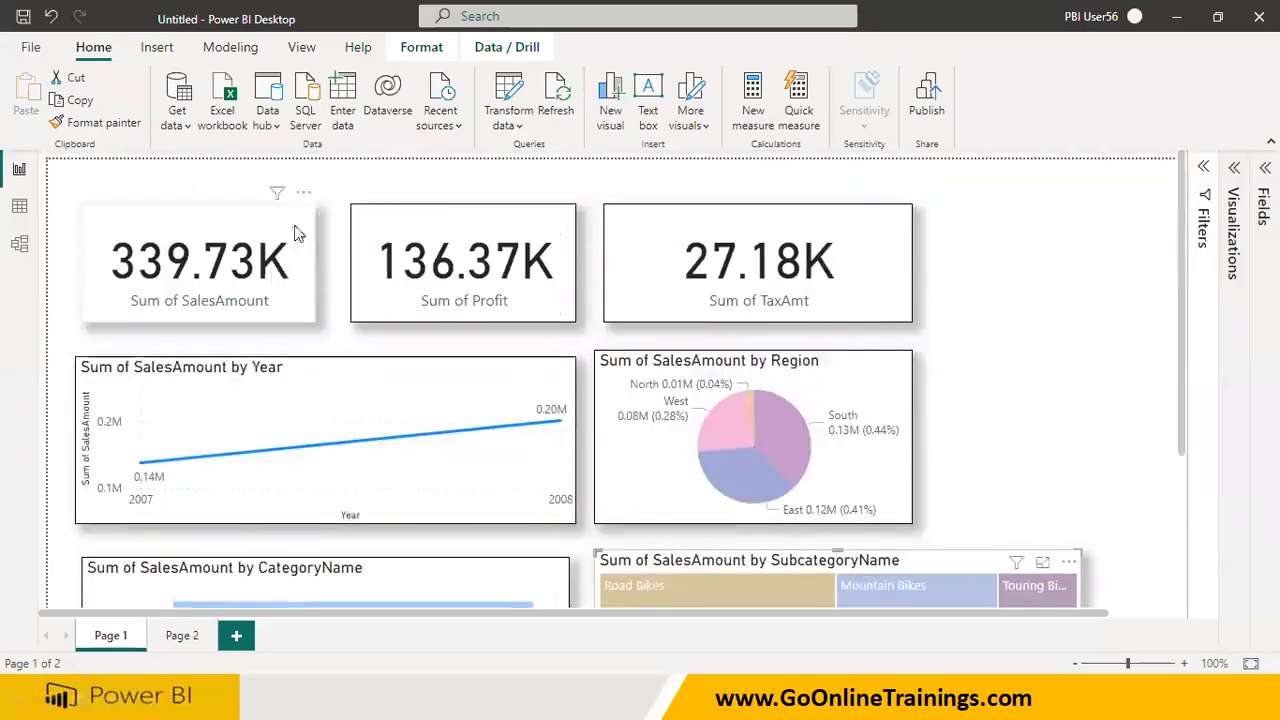
{"action": "mouse_move", "coordinate": [281, 202]}
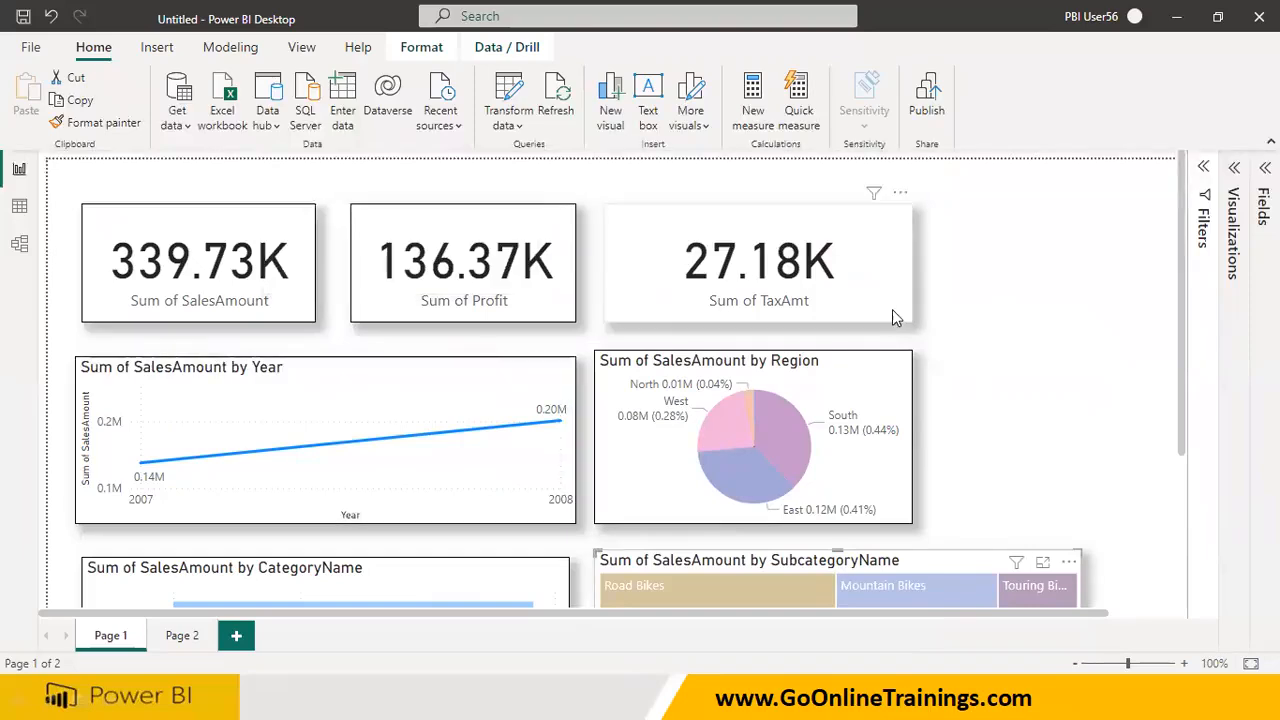
Inspect the Road Bikes tile's highlighted amount under the Clothing selection, and reset the selection by switching to Page 2 and back
{"action": "scroll", "coordinate": [954, 343], "scroll_direction": "down", "scroll_amount": 3}
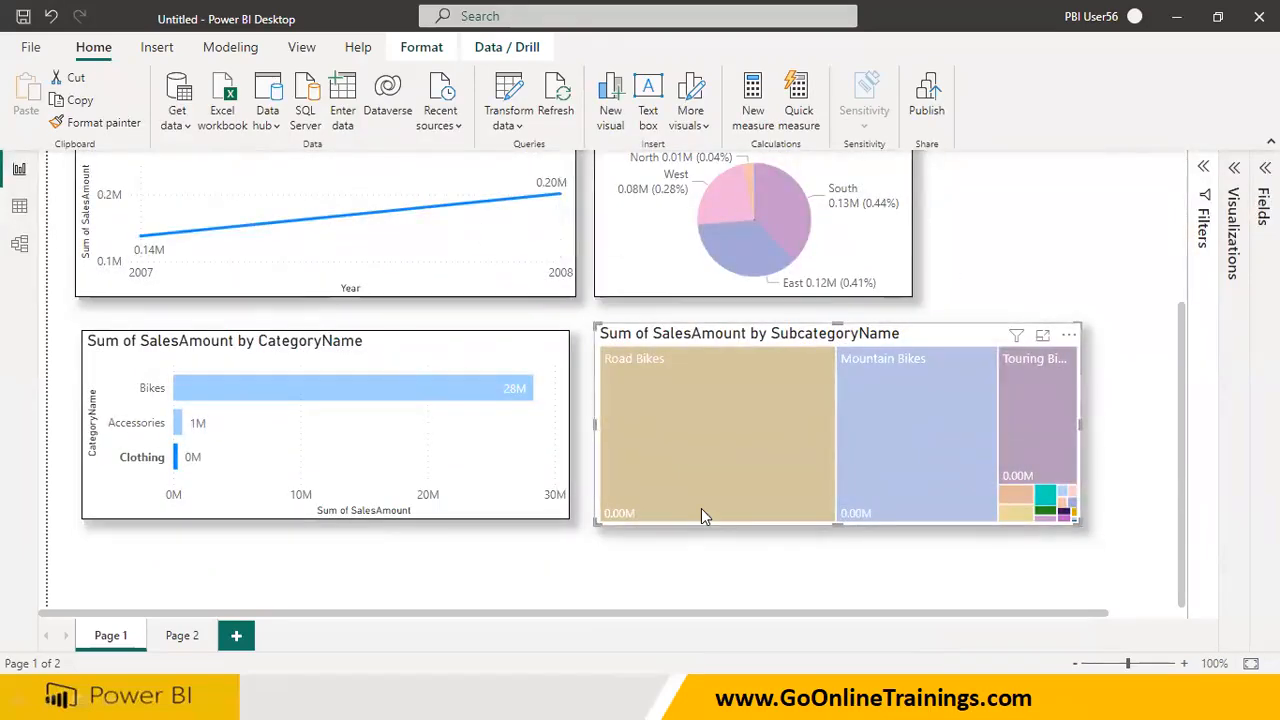
{"action": "mouse_move", "coordinate": [701, 510]}
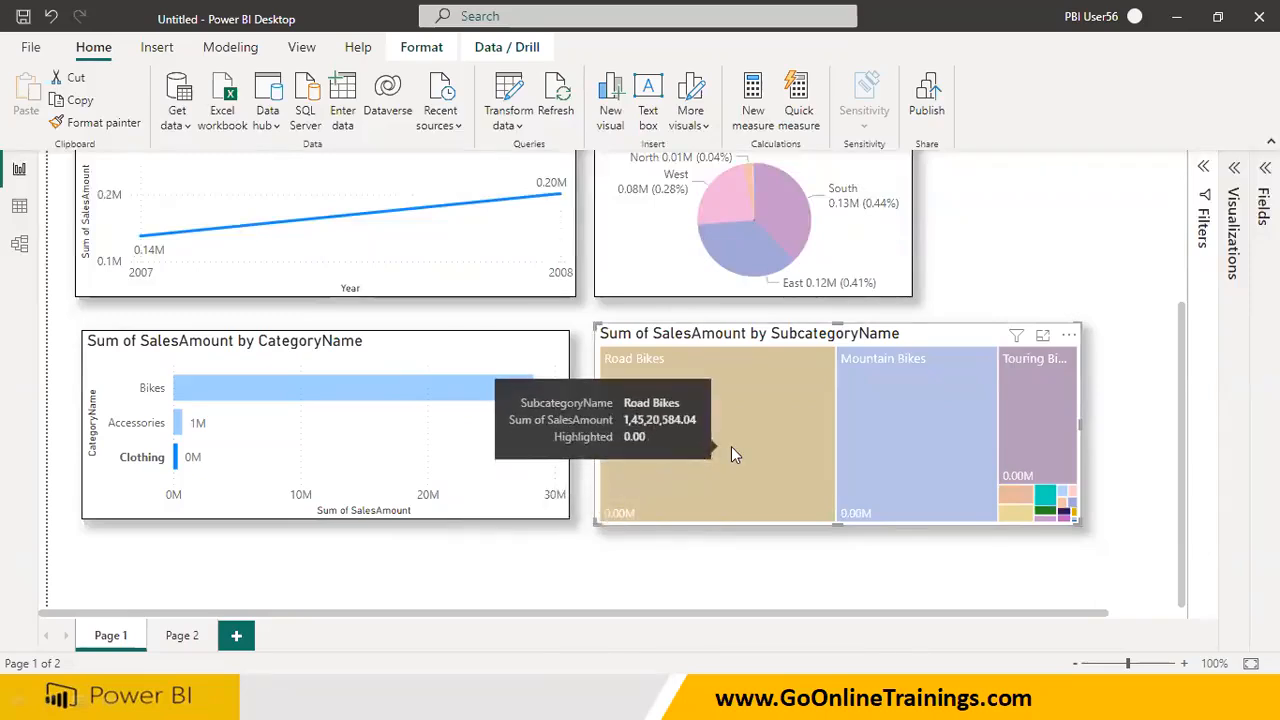
{"action": "scroll", "coordinate": [731, 446], "scroll_direction": "up", "scroll_amount": 3}
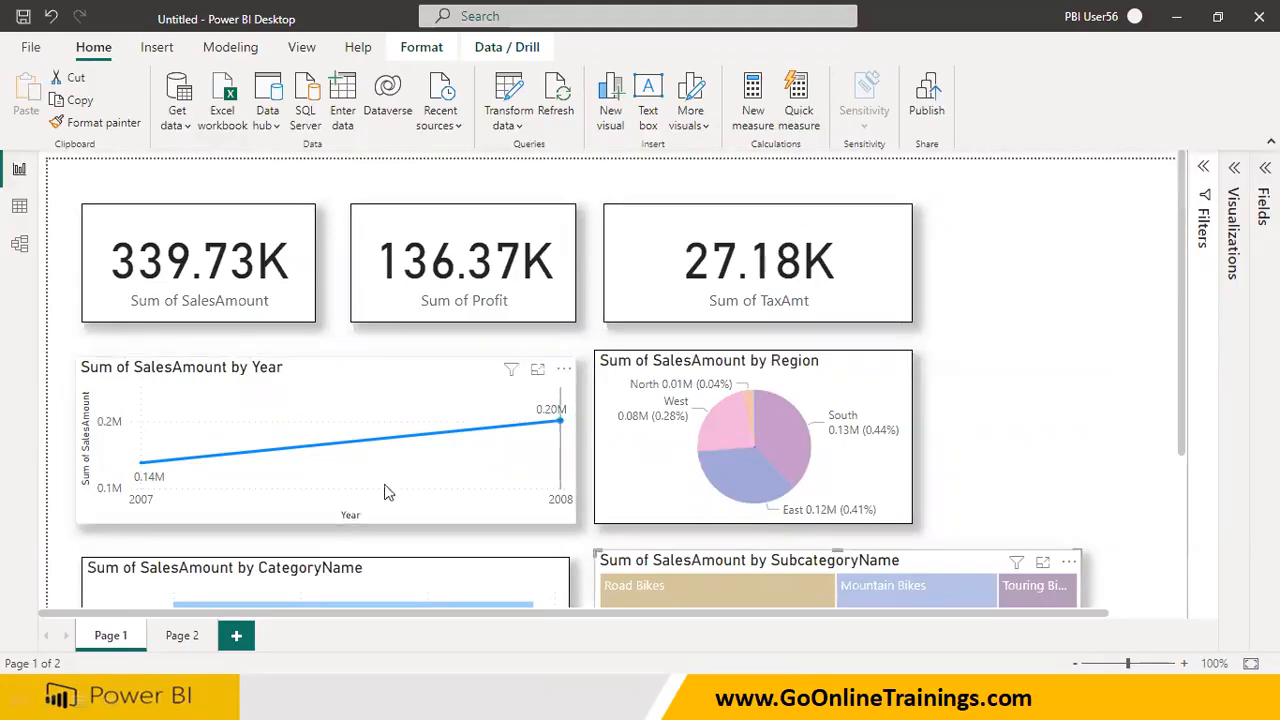
{"action": "left_click", "coordinate": [184, 638]}
{"action": "left_click", "coordinate": [118, 640]}
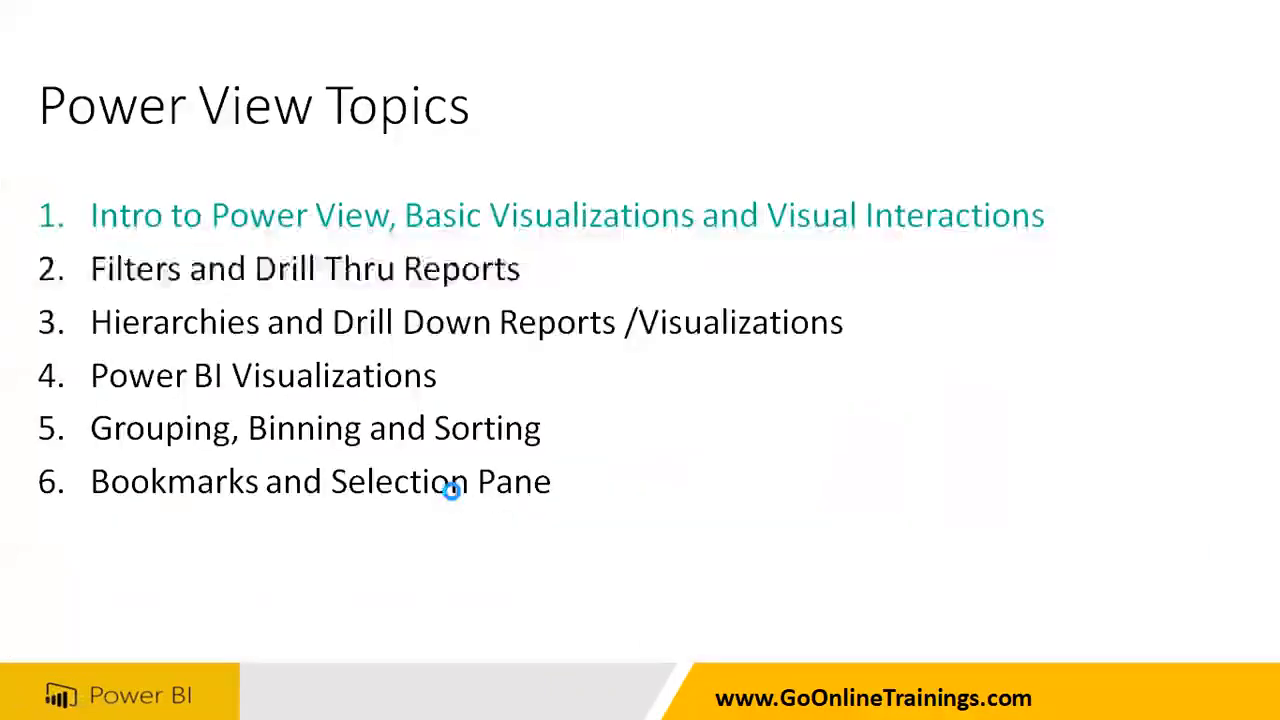
{"action": "left_click", "coordinate": [452, 492]}
{"action": "left_click", "coordinate": [452, 500]}
{"action": "left_click", "coordinate": [450, 492]}
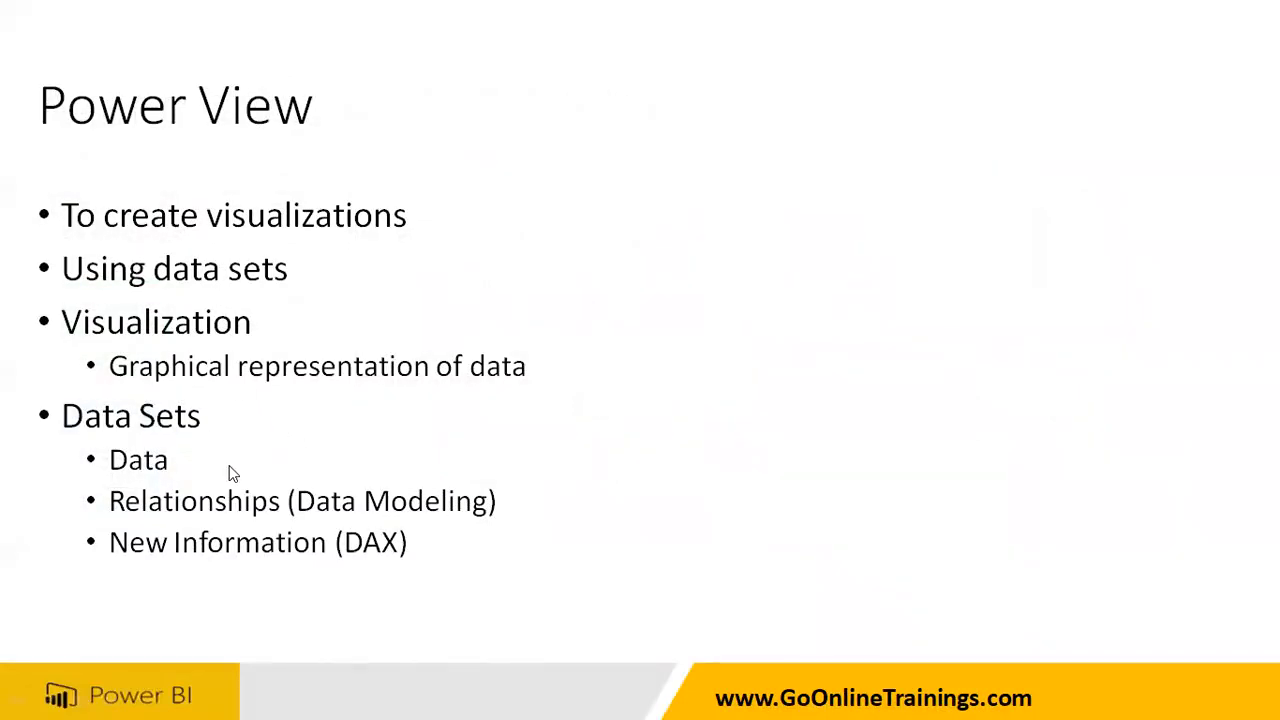
{"action": "left_click", "coordinate": [480, 402]}
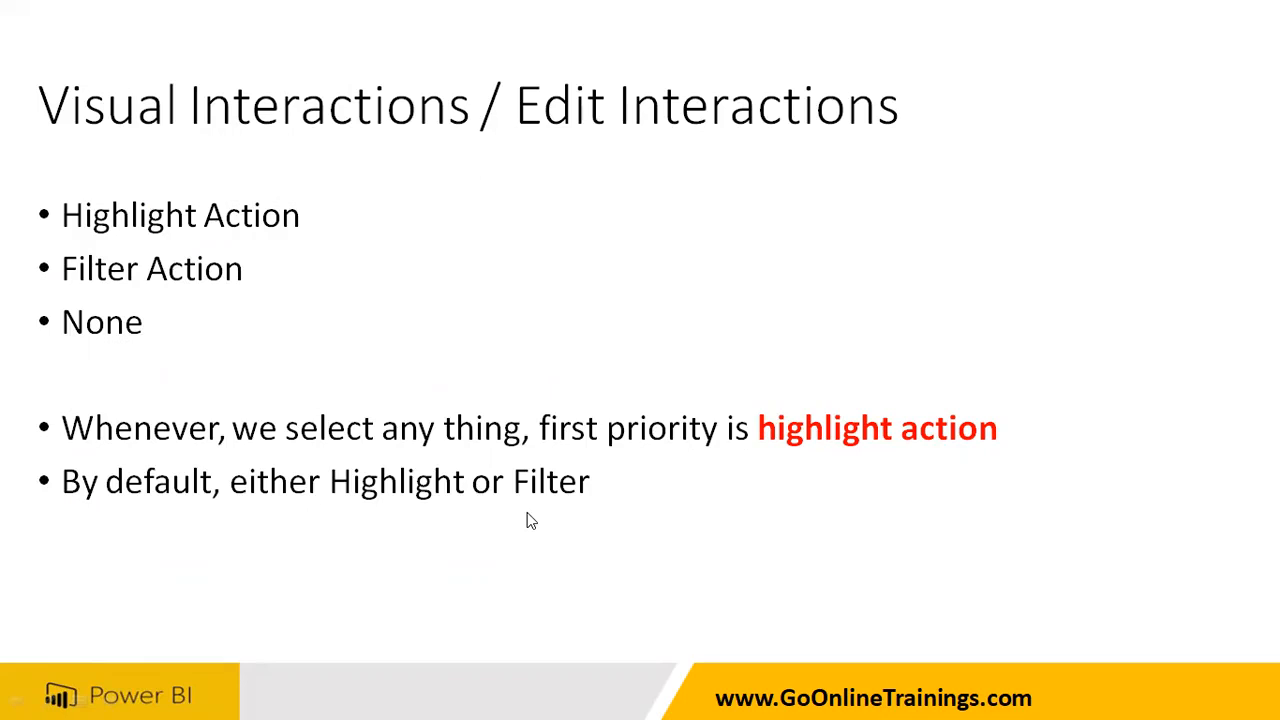
Switch back to Power BI Desktop, select 2007 in the Year line chart and examine the highlighting in the CategoryName chart and treemap
{"action": "key", "text": "super"}
{"action": "left_click", "coordinate": [930, 697]}
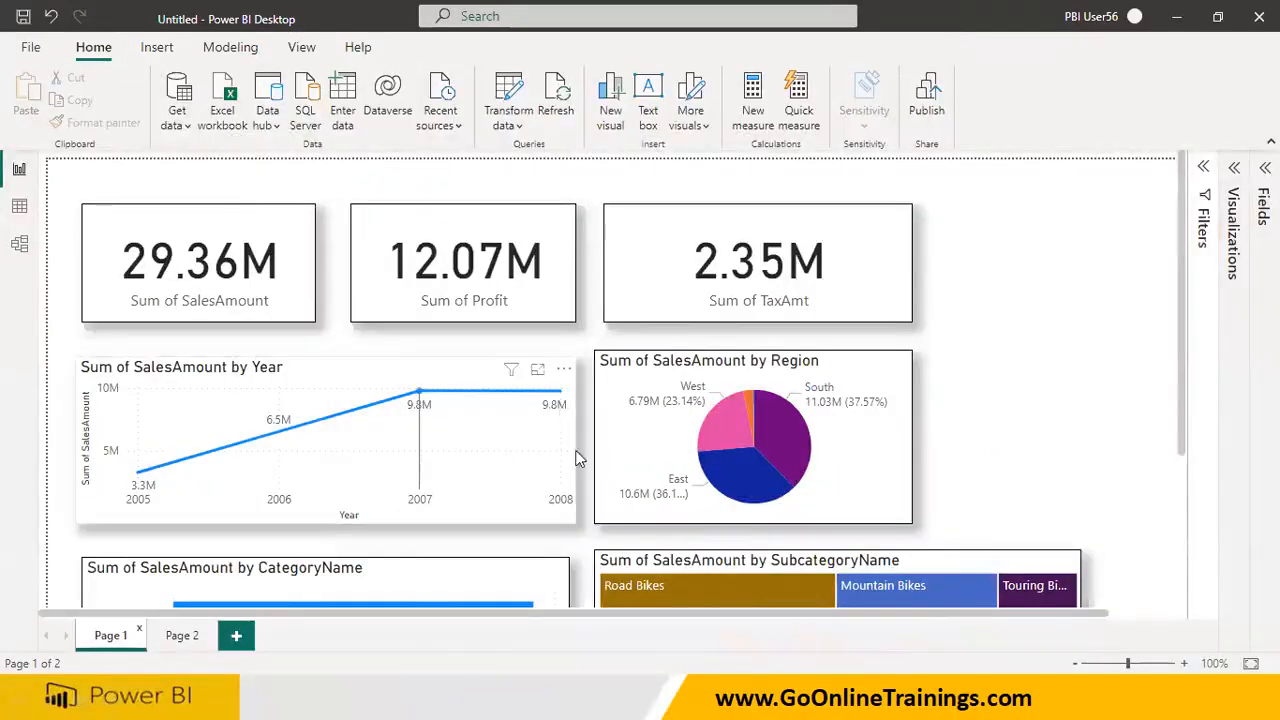
{"action": "left_click", "coordinate": [419, 393]}
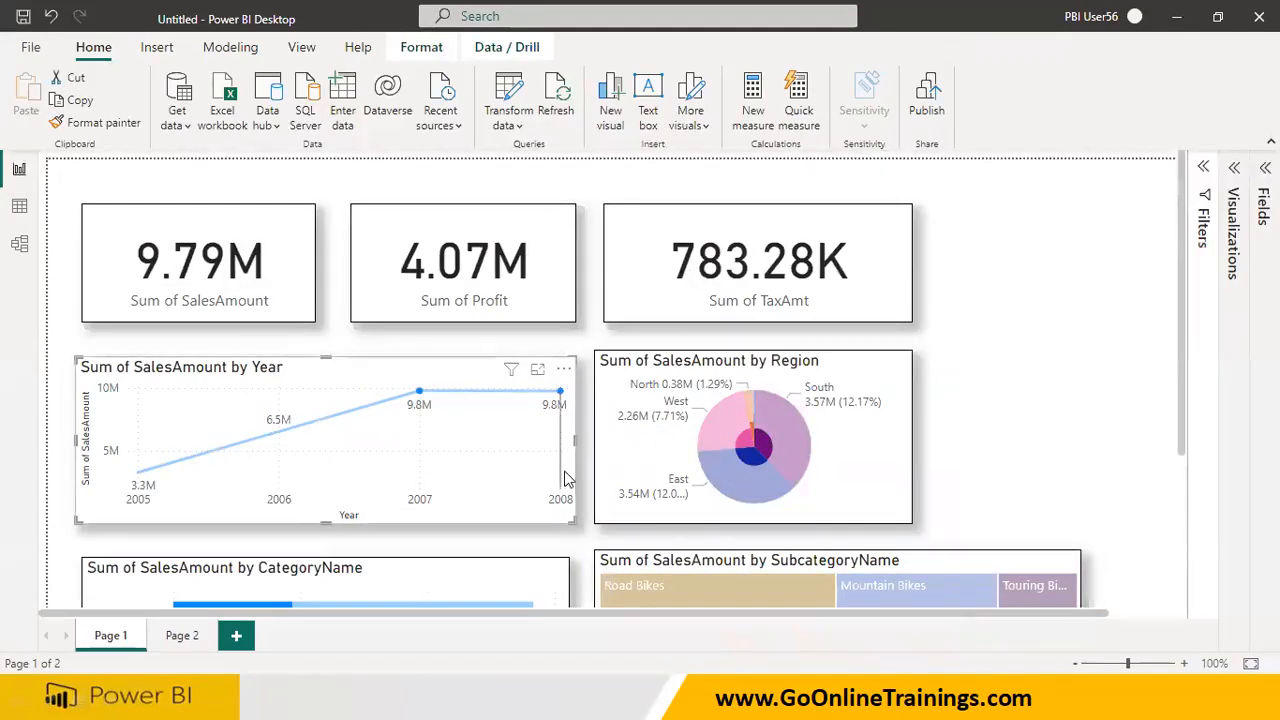
{"action": "scroll", "coordinate": [565, 478], "scroll_direction": "down", "scroll_amount": 1}
{"action": "scroll", "coordinate": [565, 478], "scroll_direction": "down", "scroll_amount": 2}
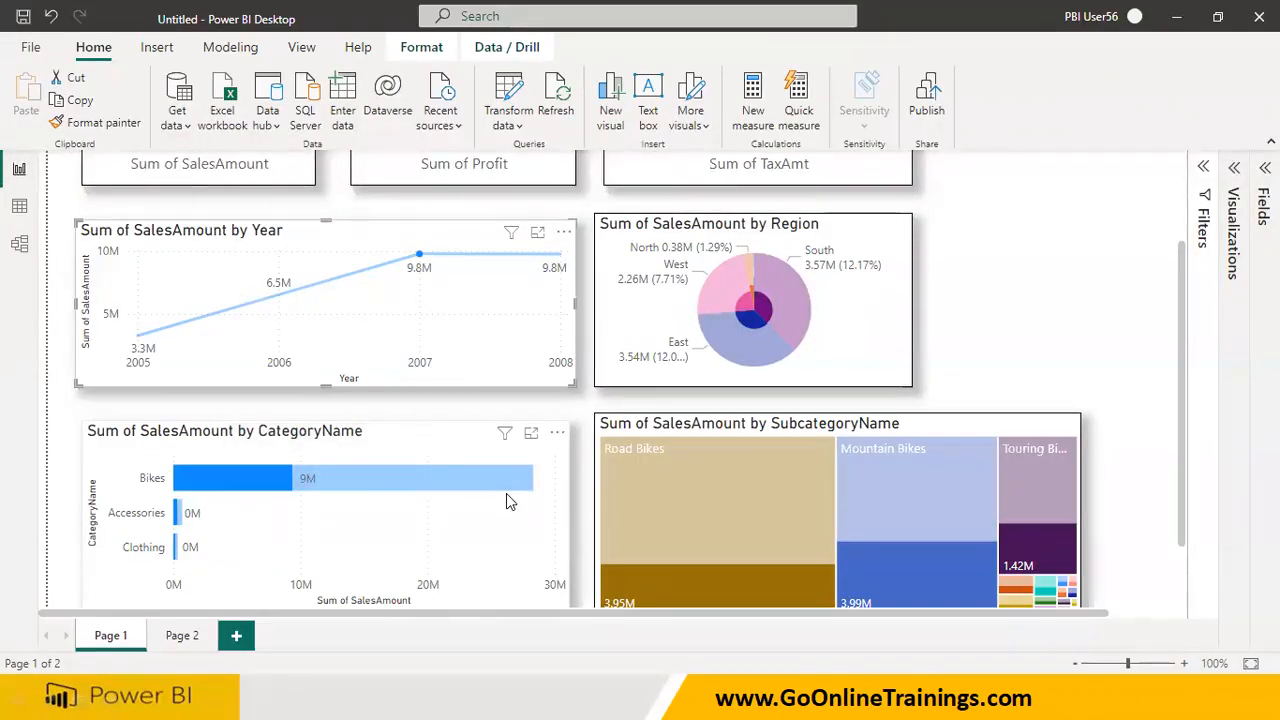
Check the filters affecting the SalesAmount card, and switch to the slide show to read the slide on changing interaction behavior
{"action": "scroll", "coordinate": [506, 493], "scroll_direction": "up", "scroll_amount": 3}
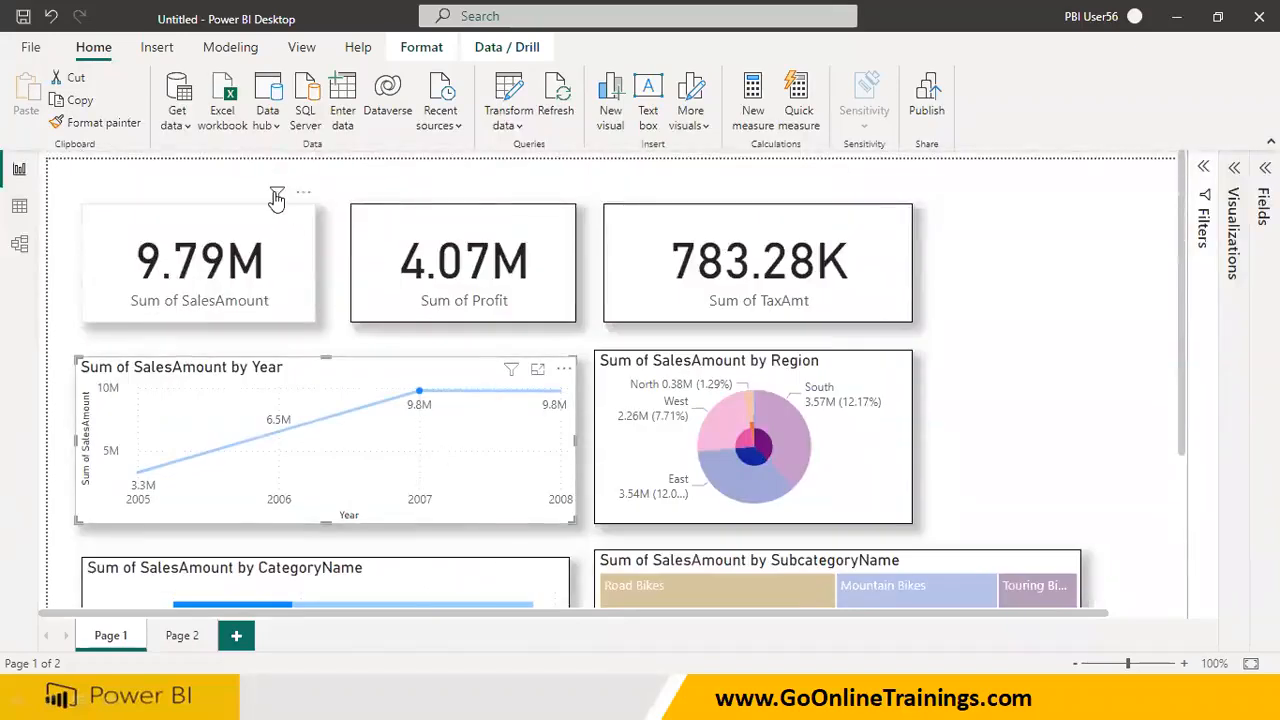
{"action": "mouse_move", "coordinate": [277, 197]}
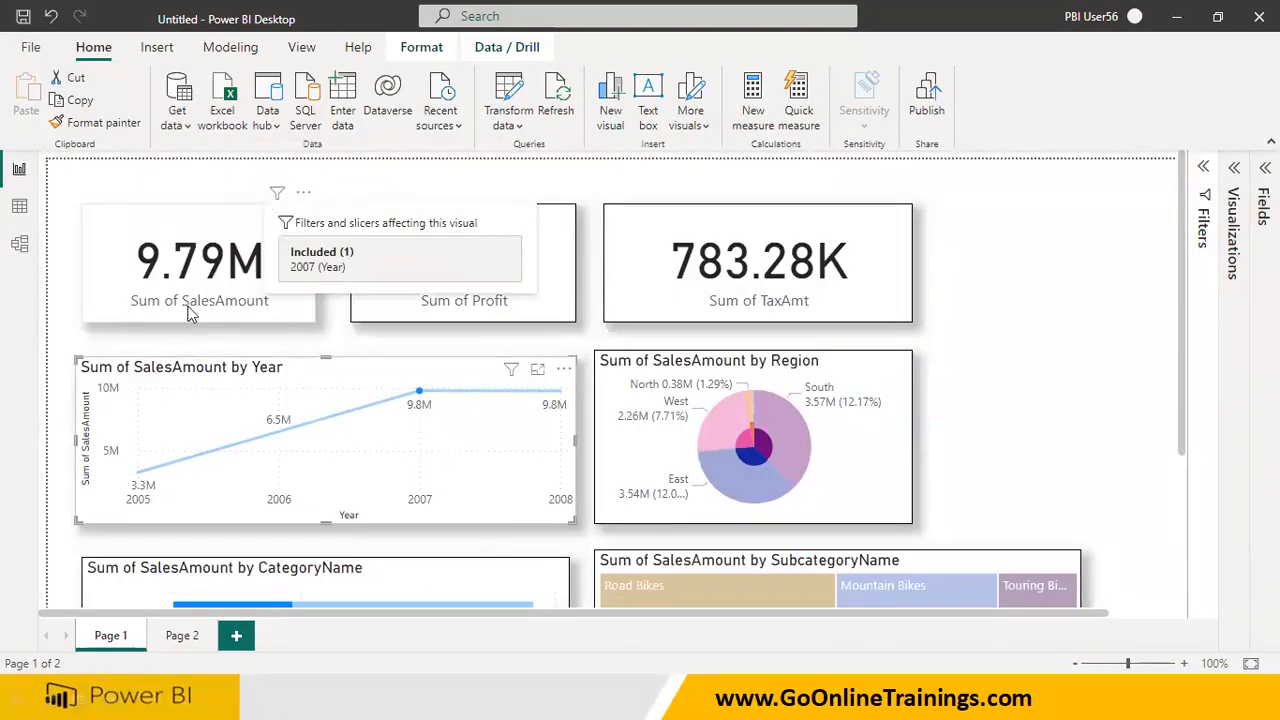
{"action": "left_click", "coordinate": [427, 692]}
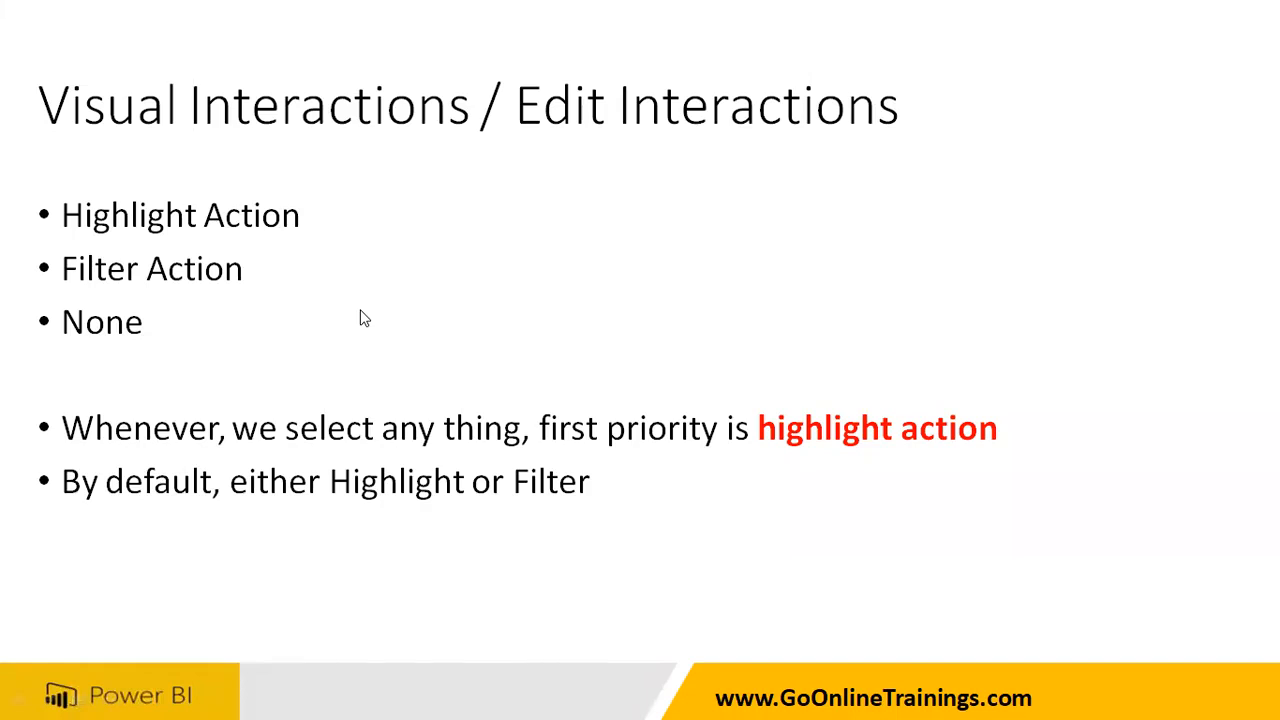
{"action": "key", "text": "Right"}
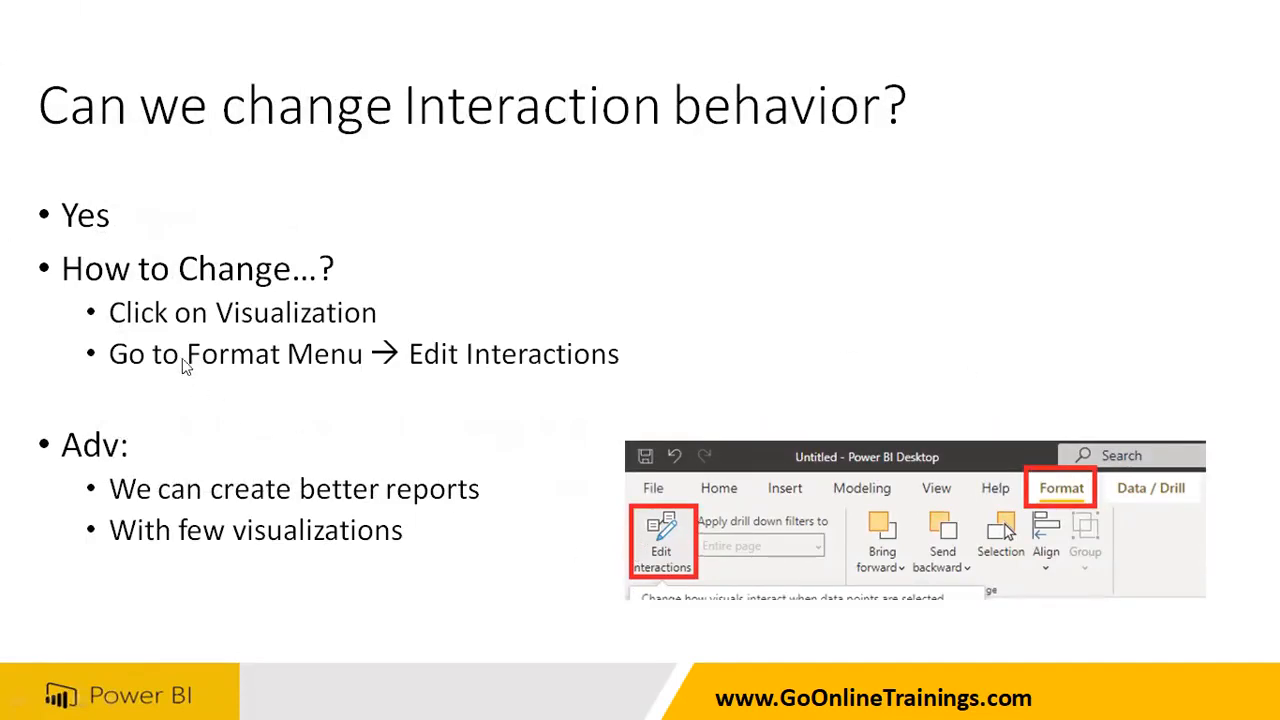
Return to Power BI Desktop and clear the 2007 selection by switching to Page 2 and back to Page 1
{"action": "key", "text": "alt+Tab"}
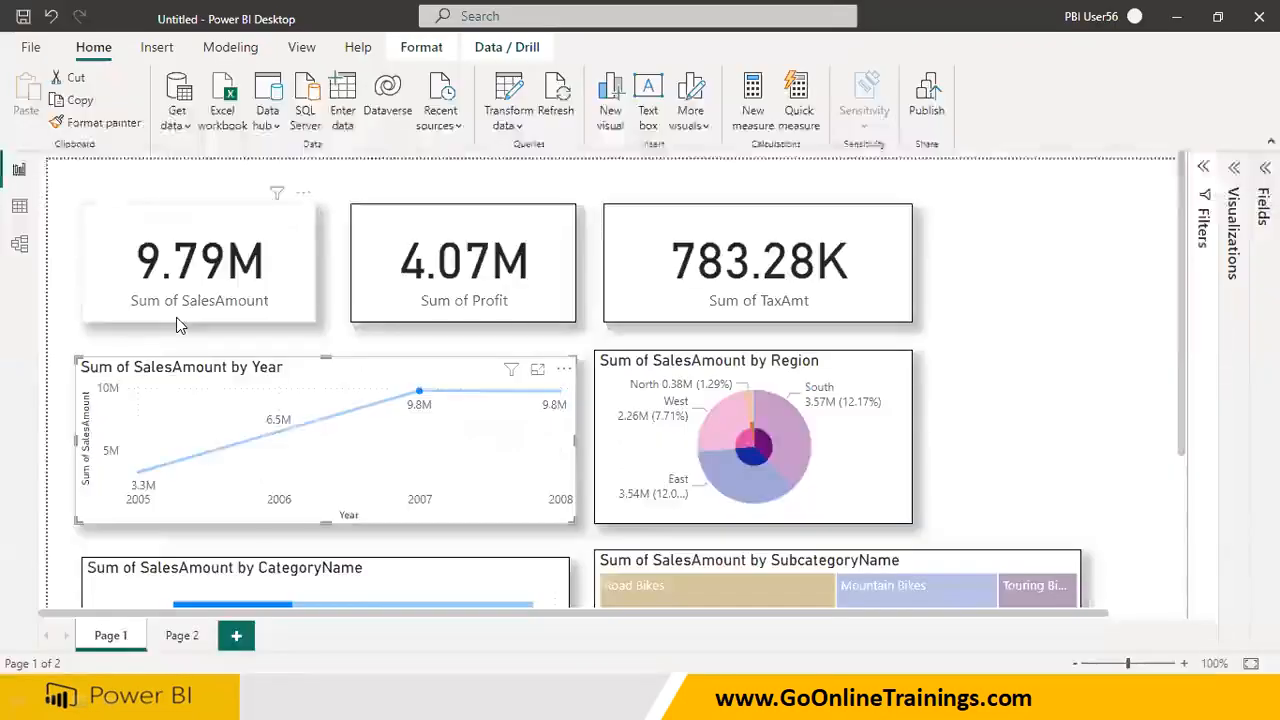
{"action": "left_click", "coordinate": [184, 637]}
{"action": "left_click", "coordinate": [130, 636]}
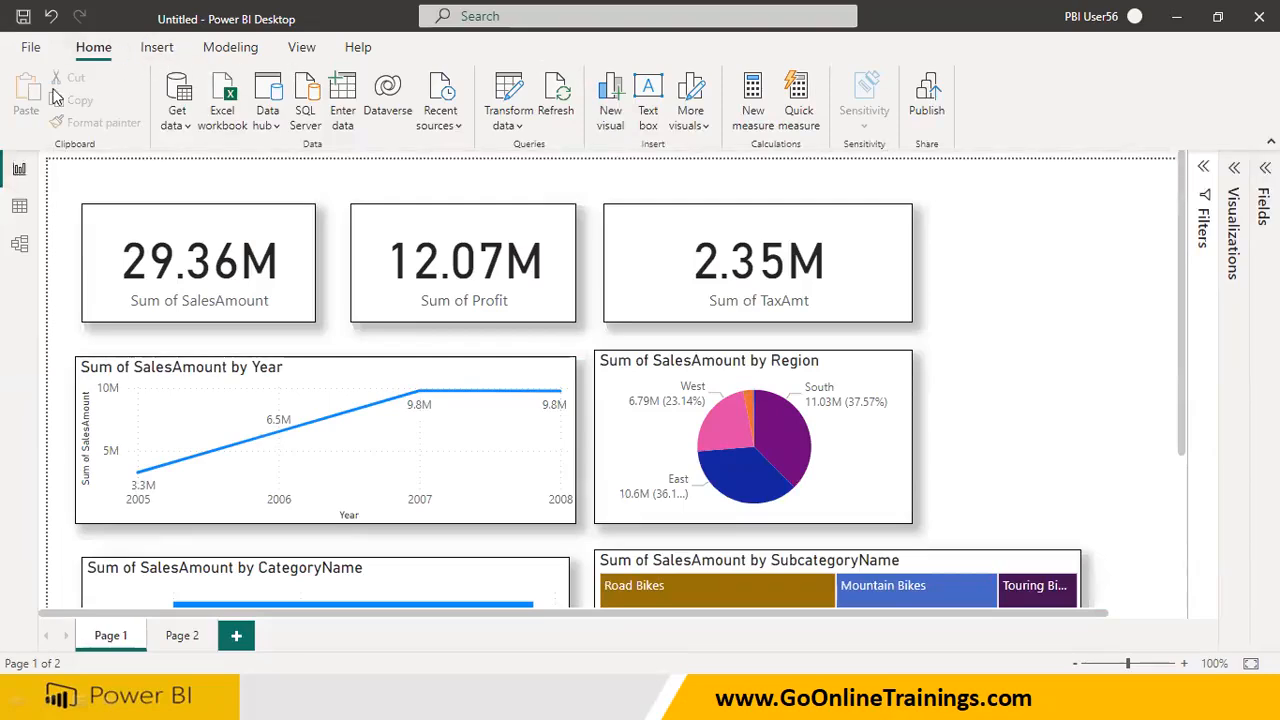
Examine which ribbon commands are available while no visual is selected, looking for the option to edit interactions
{"action": "left_click", "coordinate": [166, 52]}
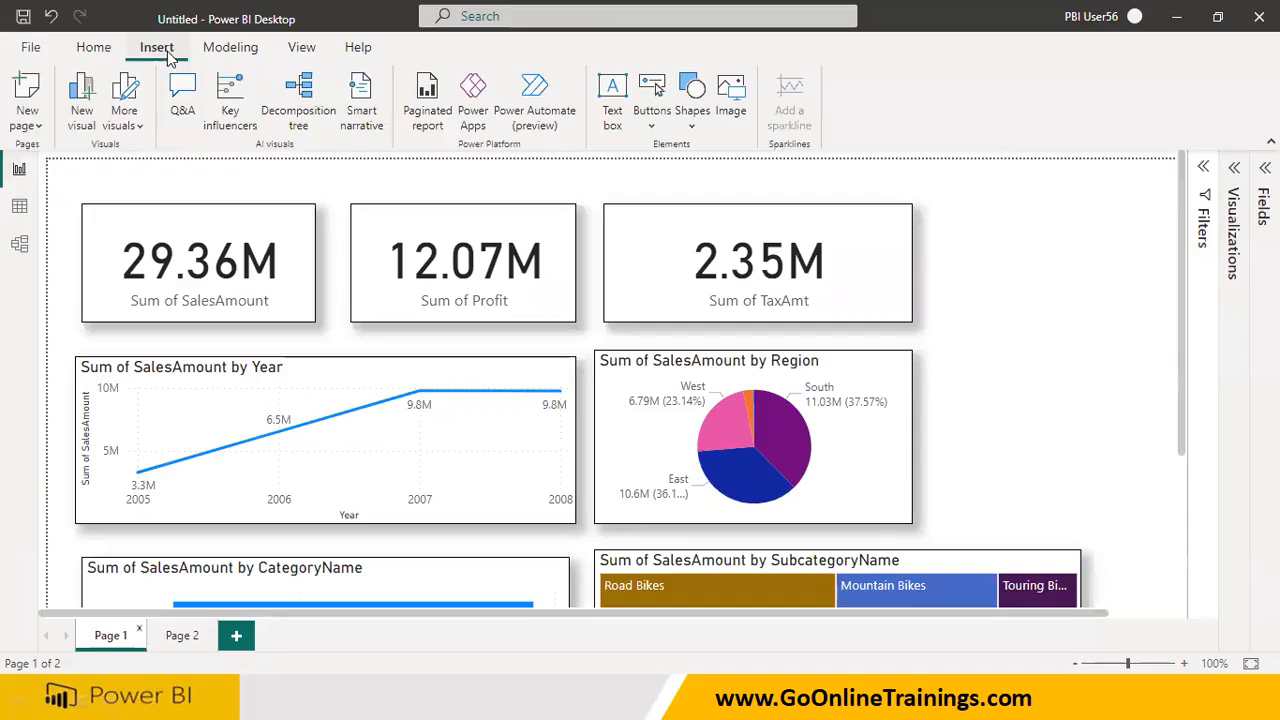
{"action": "left_click", "coordinate": [220, 52]}
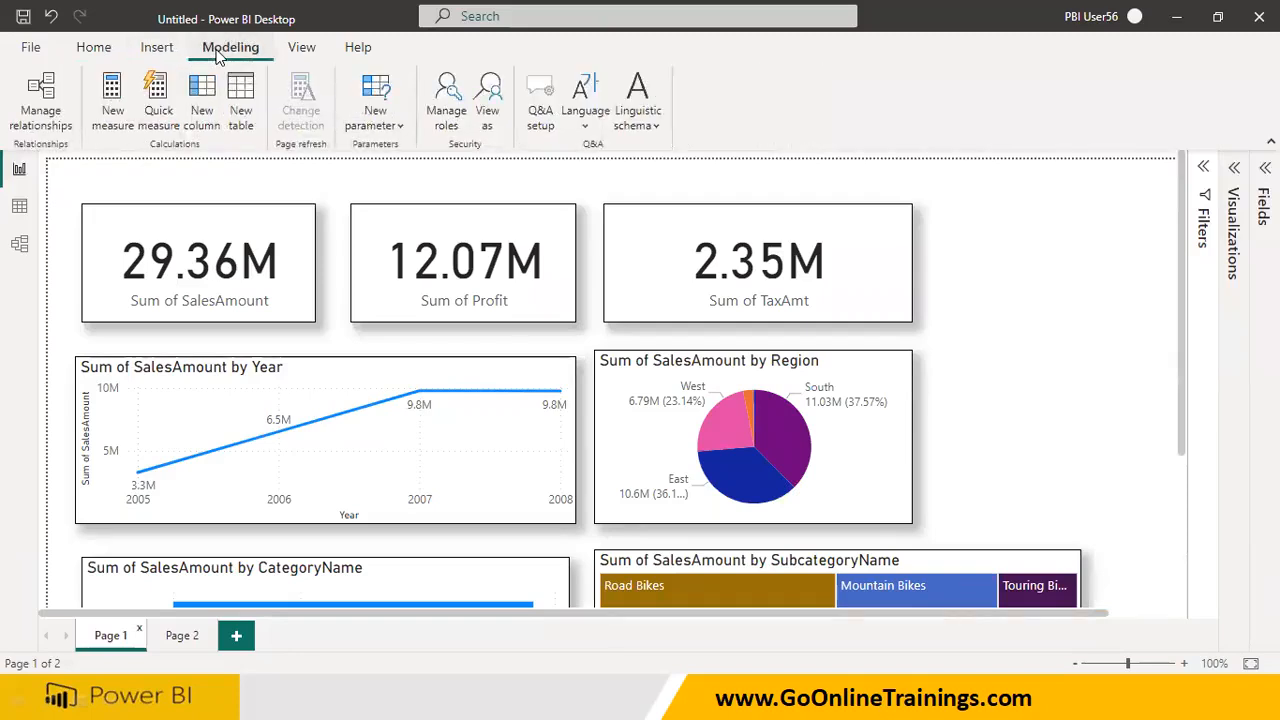
{"action": "left_click", "coordinate": [310, 55]}
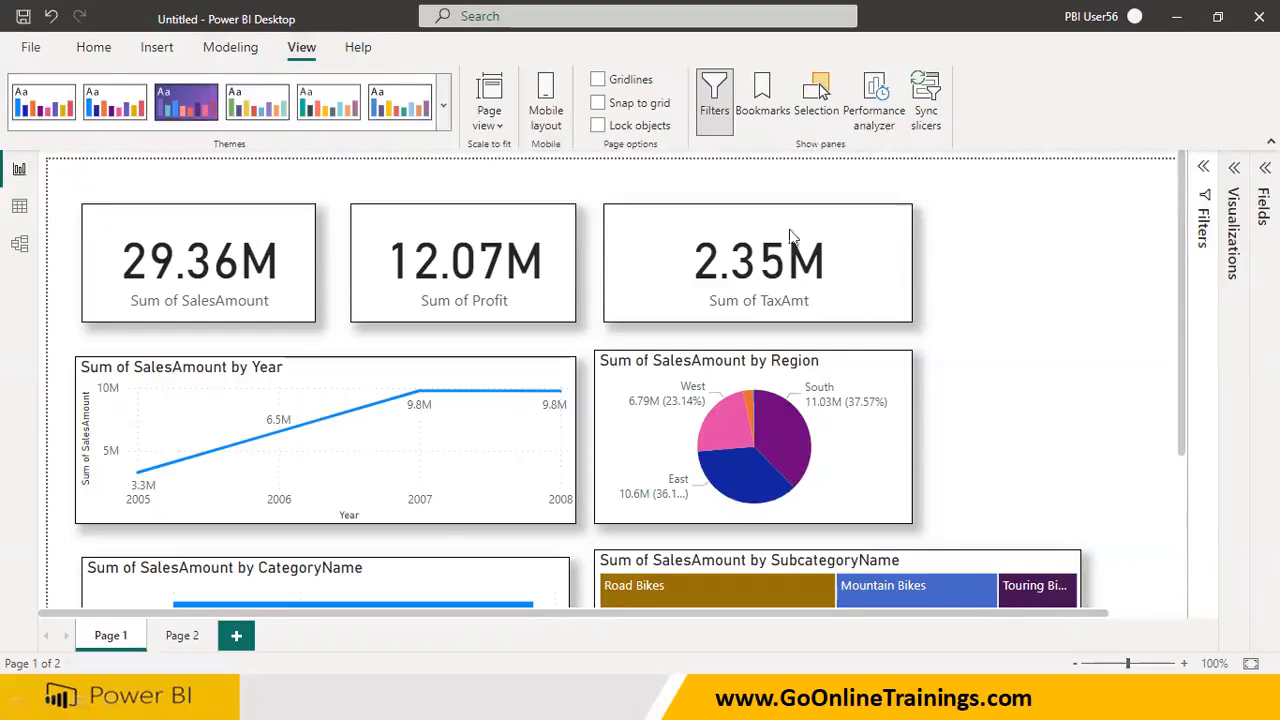
{"action": "left_click", "coordinate": [93, 47]}
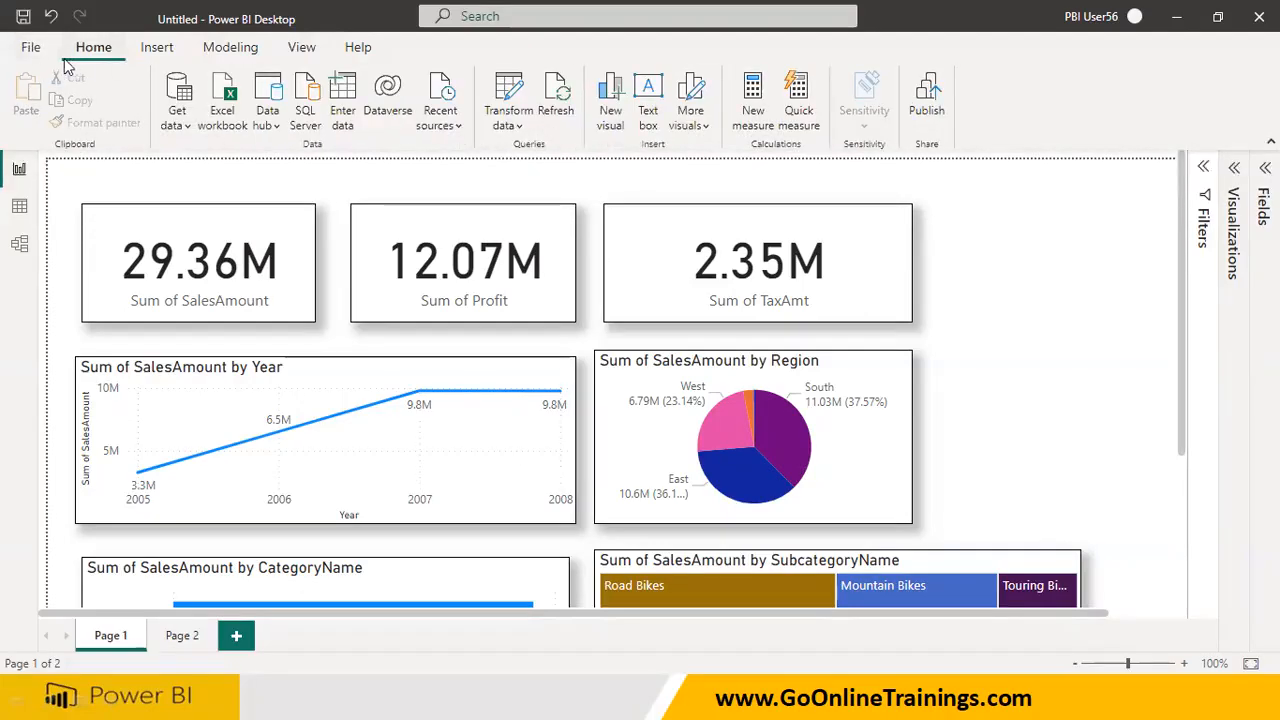
{"action": "left_click", "coordinate": [31, 47]}
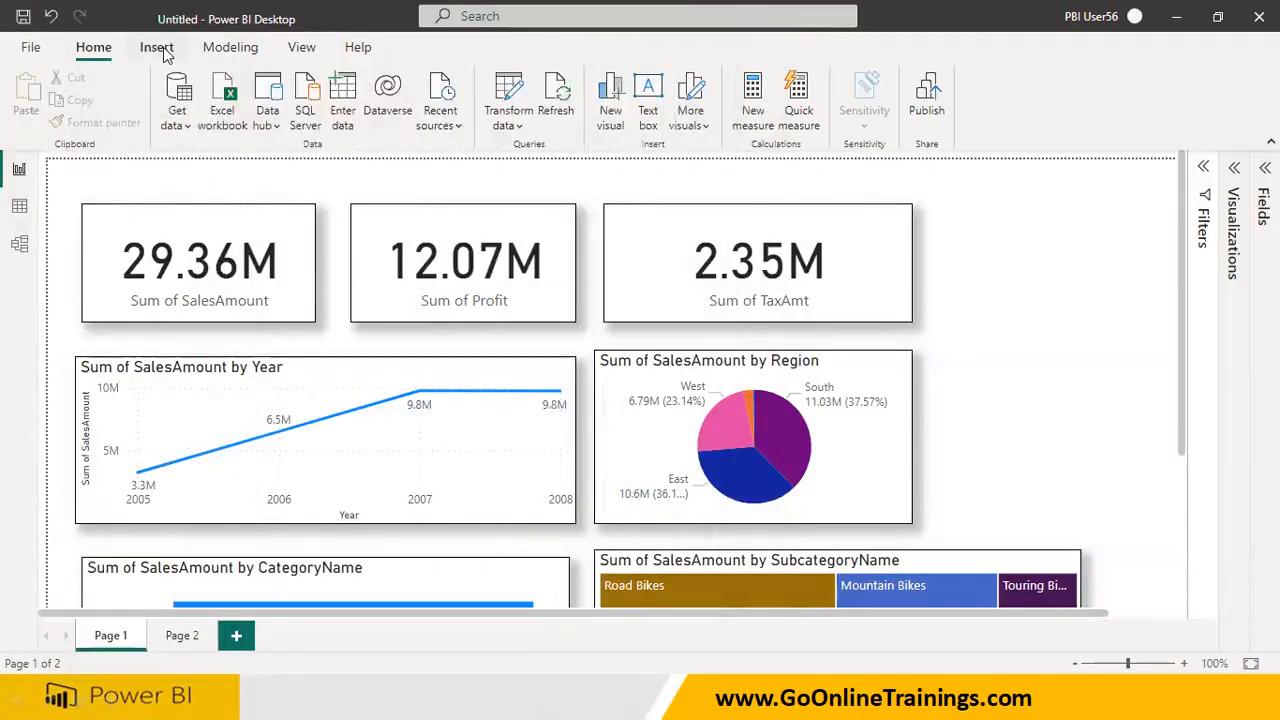
{"action": "left_click", "coordinate": [158, 49]}
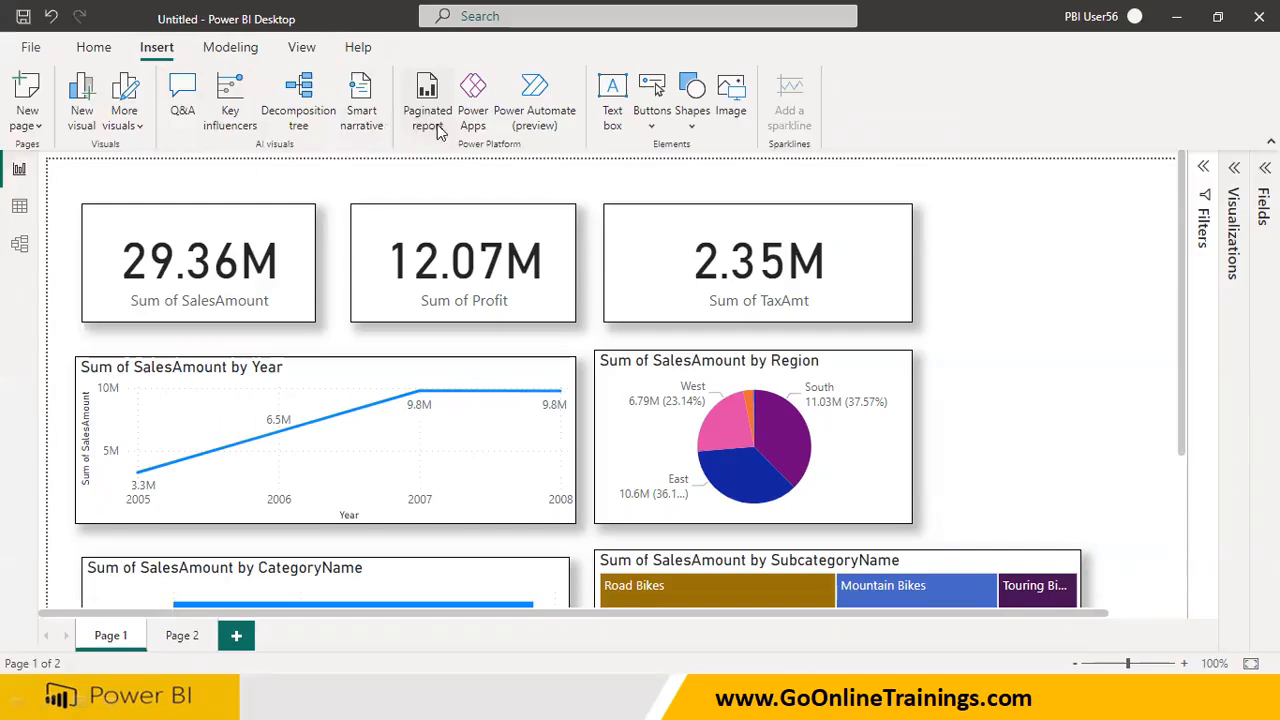
{"action": "left_click", "coordinate": [226, 48]}
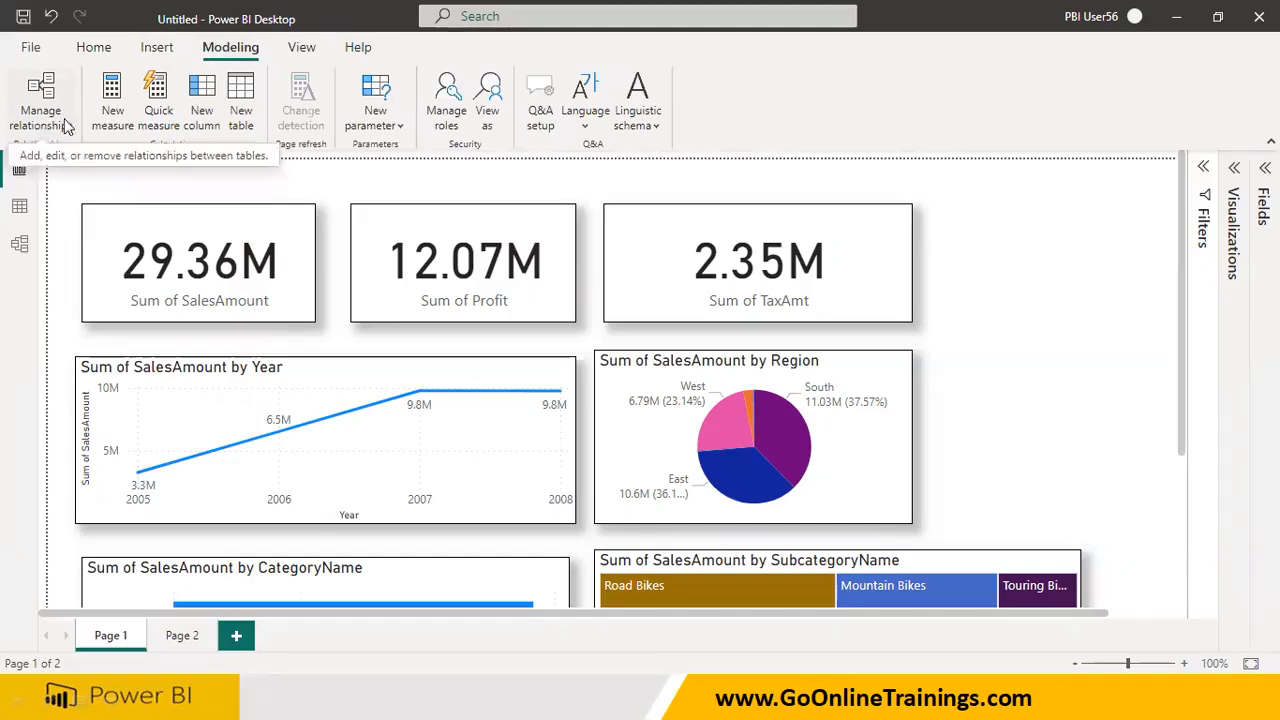
{"action": "left_click", "coordinate": [299, 52]}
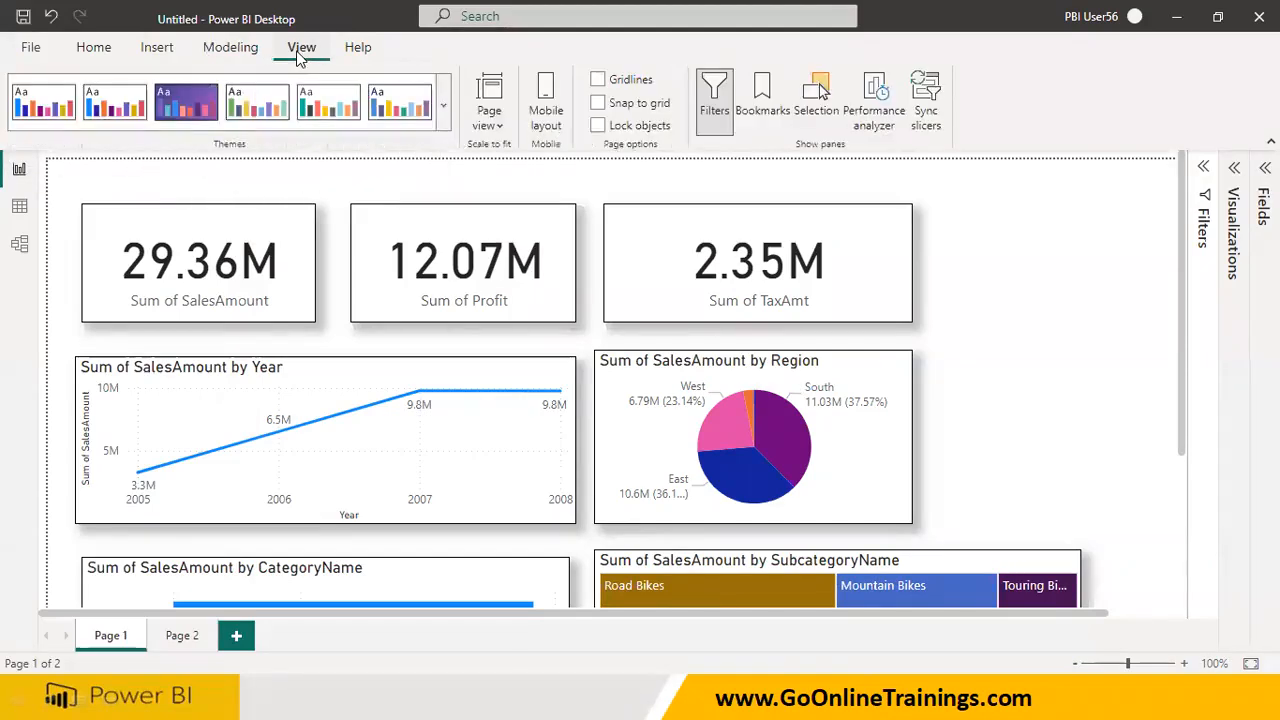
{"action": "left_click", "coordinate": [80, 55]}
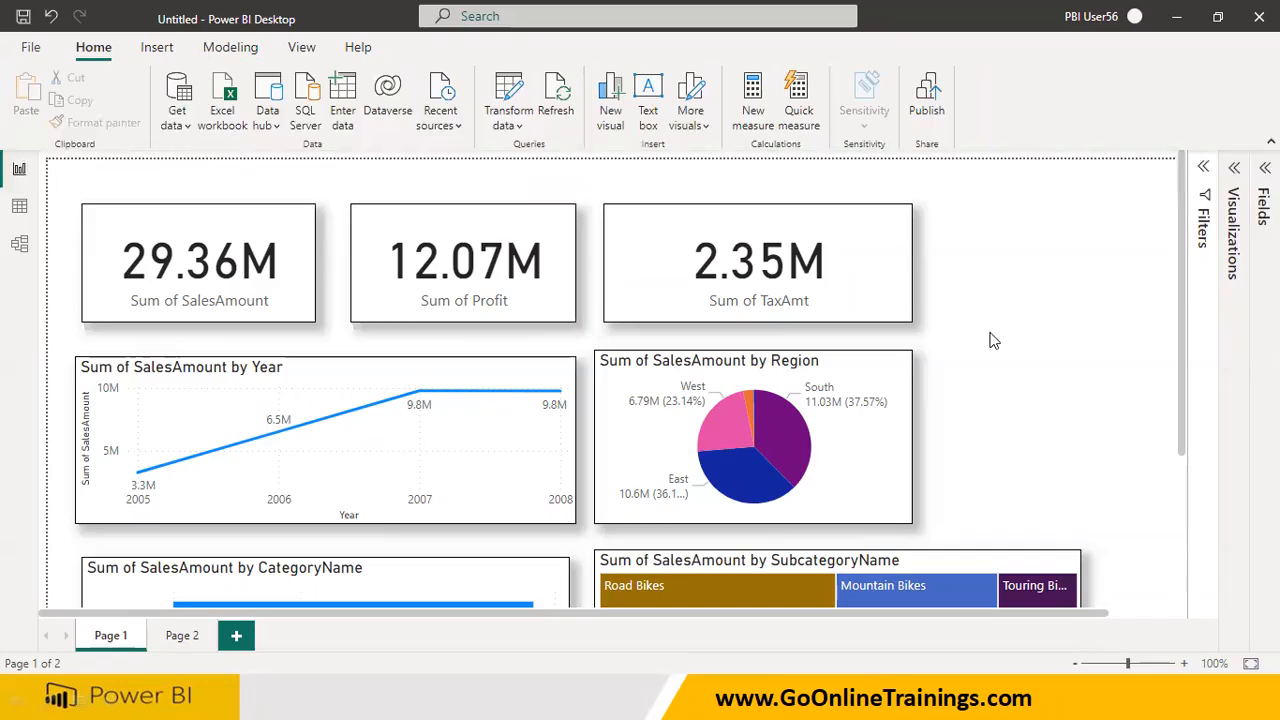
Select the Year line chart, the SalesAmount card and the Profit card in turn to examine the contextual commands, and clear the selection
{"action": "left_click", "coordinate": [435, 390]}
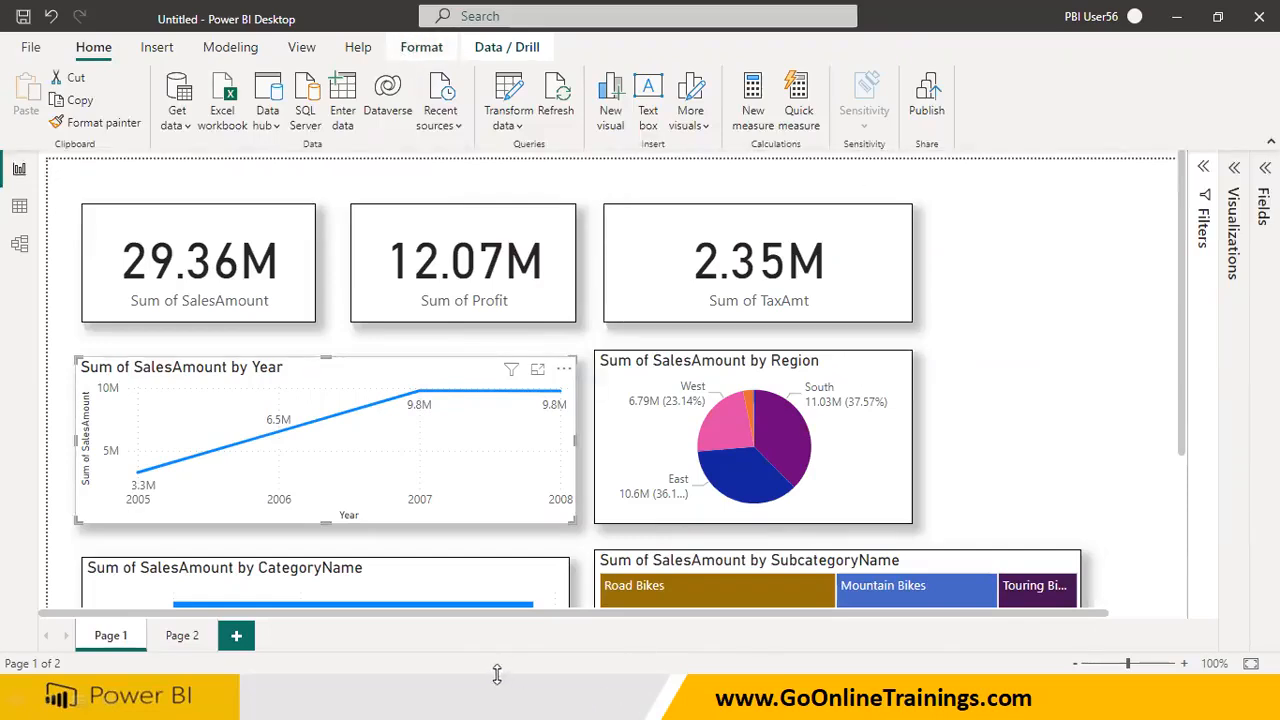
{"action": "left_click", "coordinate": [285, 304]}
{"action": "left_click", "coordinate": [462, 305]}
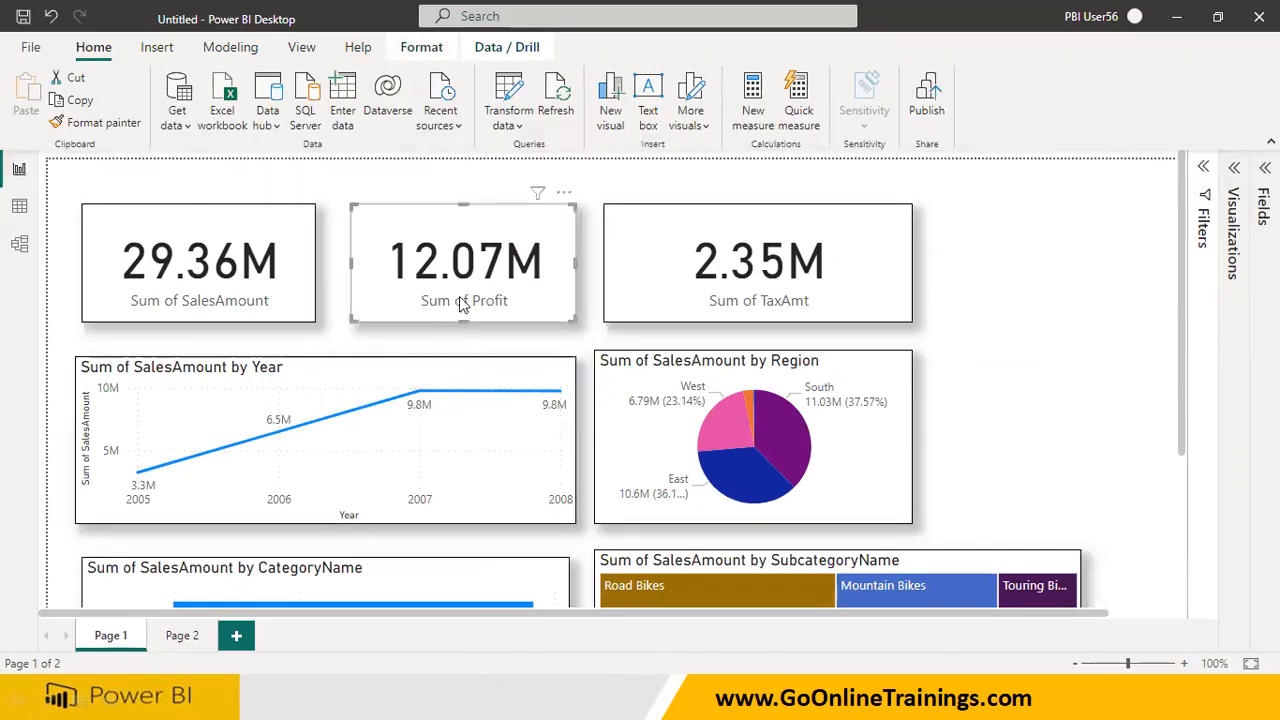
{"action": "left_click", "coordinate": [950, 289]}
Revisit the slide "Can we change Interaction behavior?" in the slide show and switch back to Power BI Desktop
{"action": "left_click", "coordinate": [603, 692]}
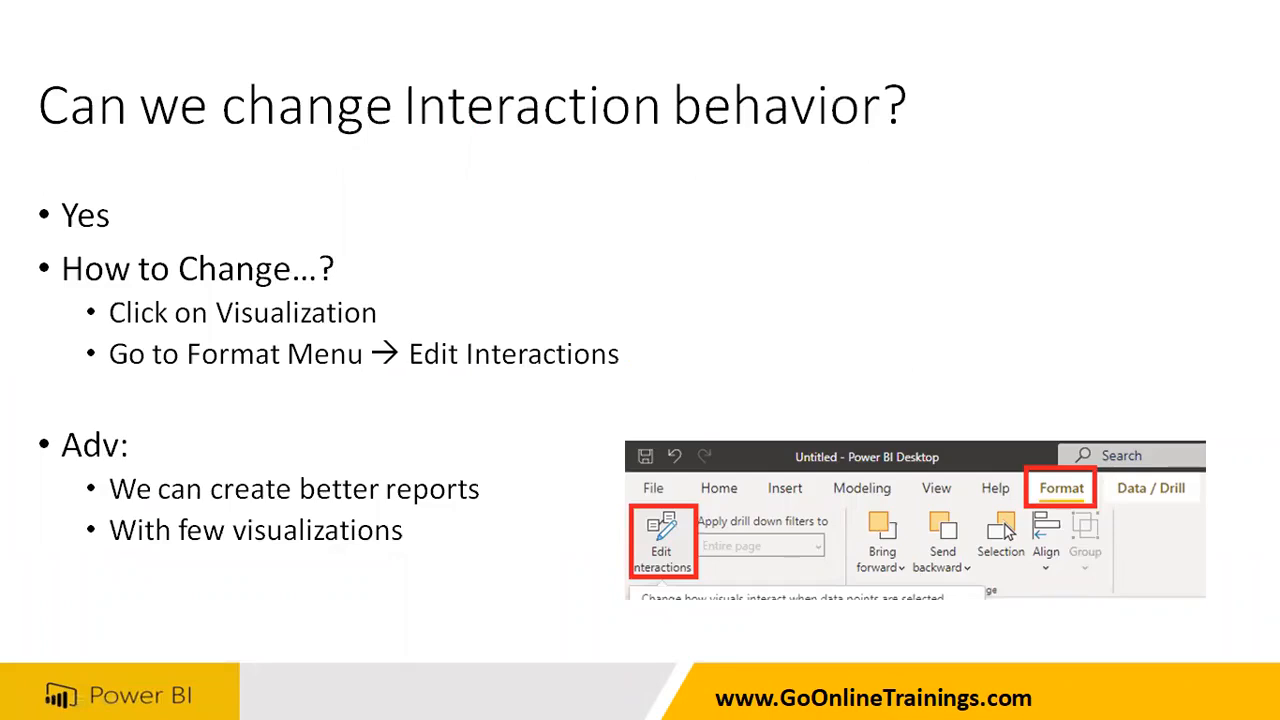
{"action": "key", "text": "super"}
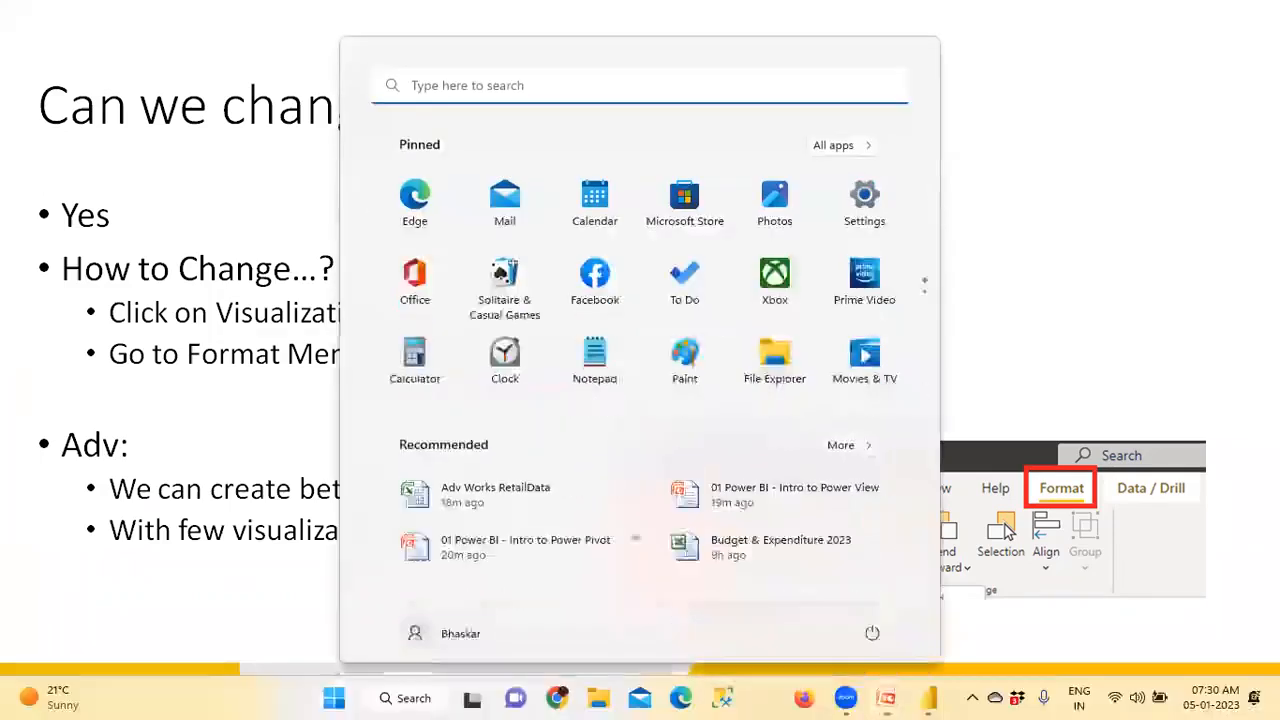
{"action": "left_click", "coordinate": [932, 697]}
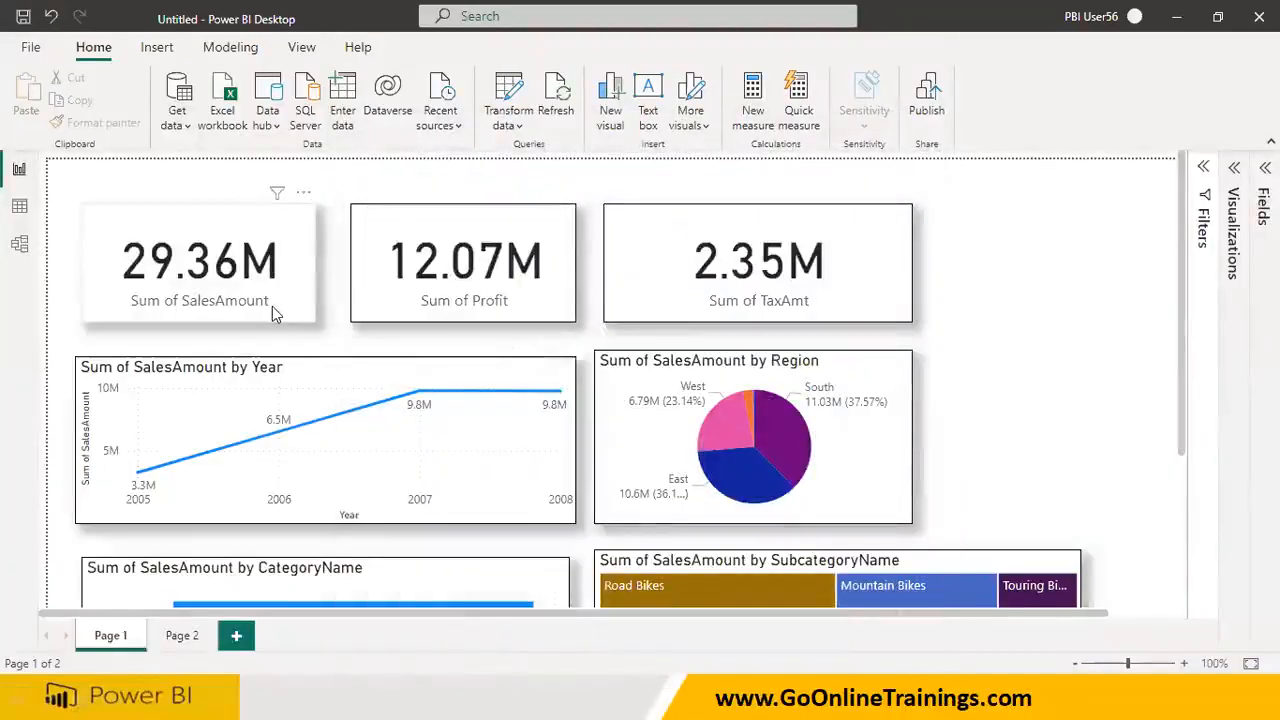
Select the Sum of SalesAmount by Region pie chart as the source visual and turn on Edit interactions
{"action": "left_click", "coordinate": [272, 307]}
{"action": "left_click", "coordinate": [319, 405]}
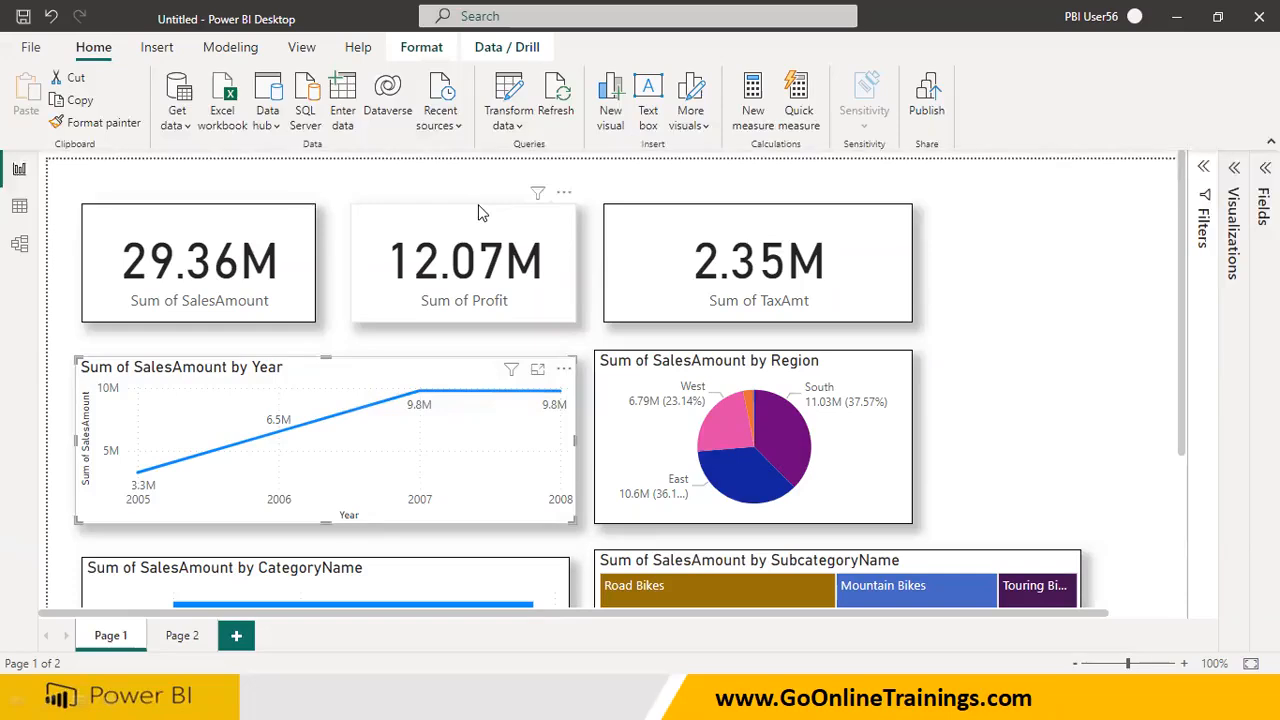
{"action": "left_click", "coordinate": [620, 383]}
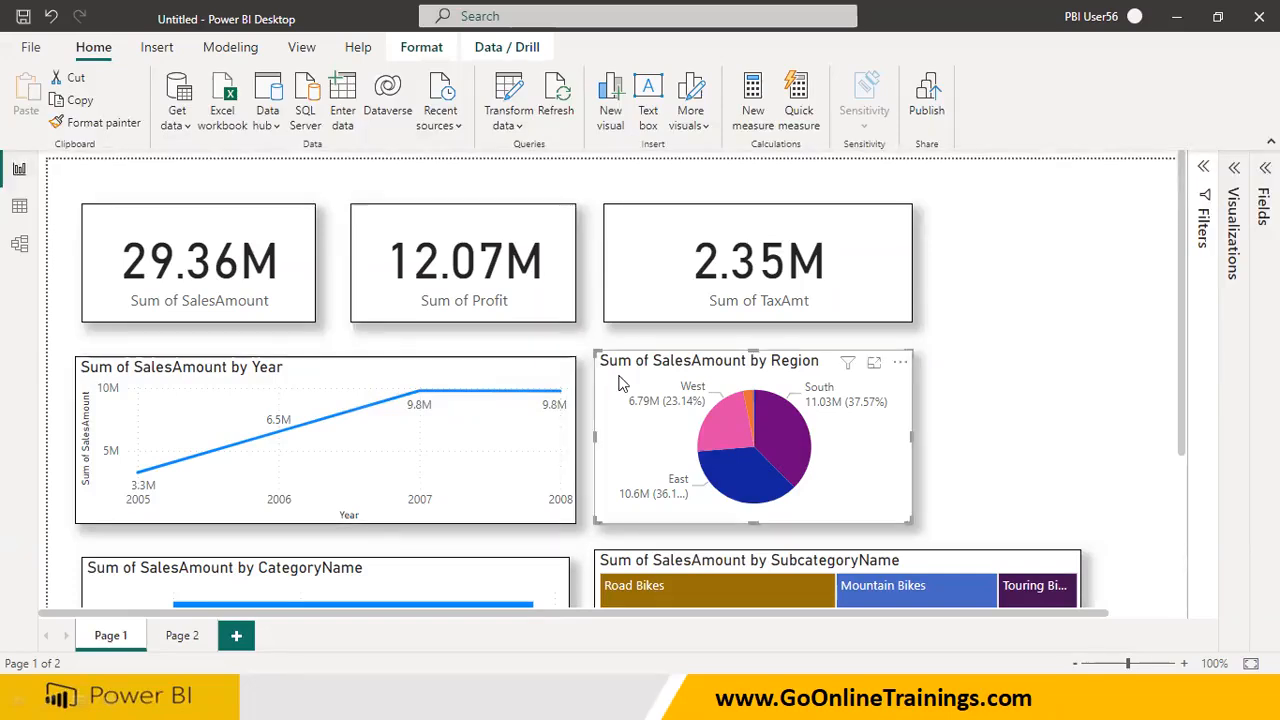
{"action": "left_click", "coordinate": [426, 50]}
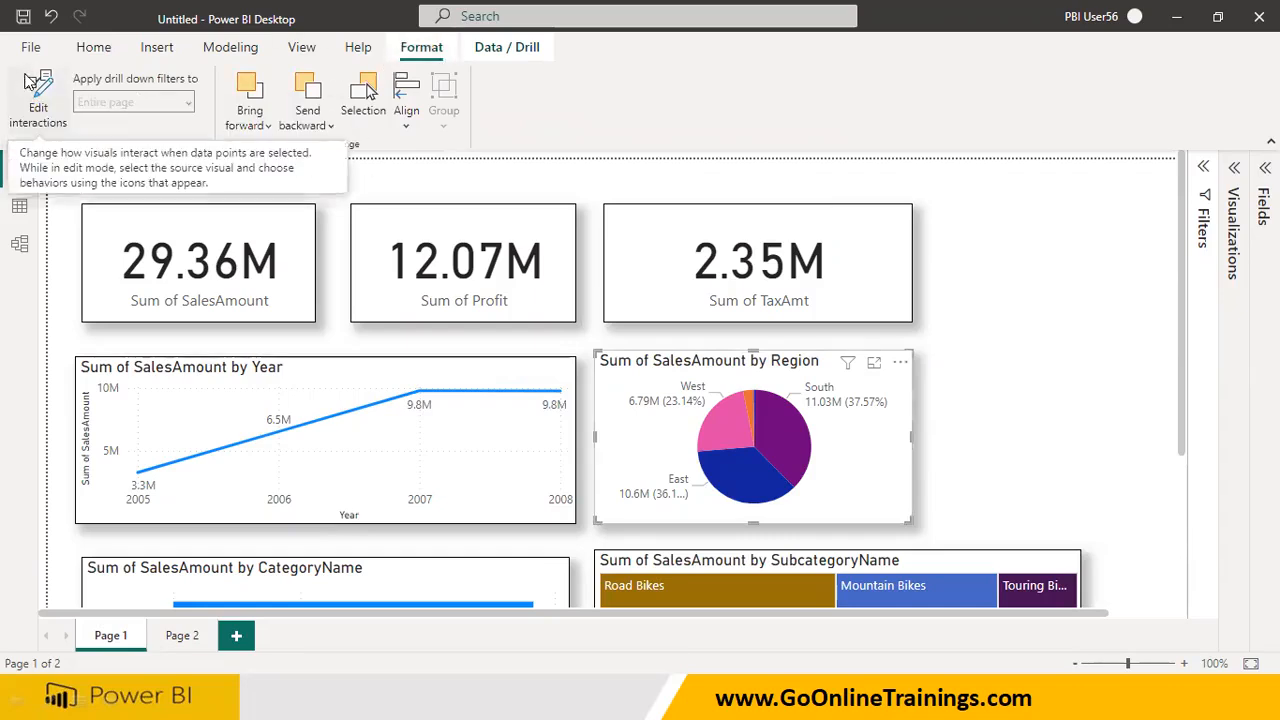
{"action": "left_click", "coordinate": [37, 116]}
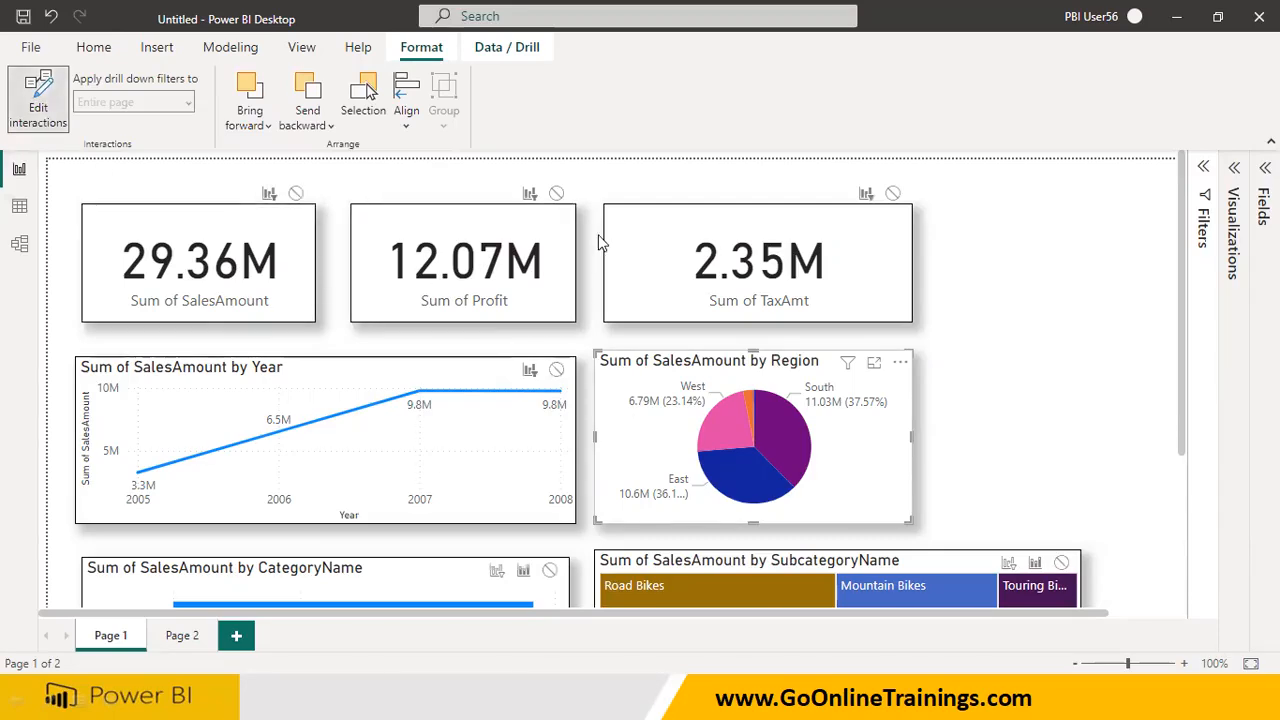
{"action": "mouse_move", "coordinate": [271, 174]}
{"action": "left_mouse_down"}
{"action": "mouse_move", "coordinate": [251, 178]}
{"action": "mouse_move", "coordinate": [279, 214]}
{"action": "mouse_move", "coordinate": [280, 173]}
{"action": "mouse_move", "coordinate": [264, 169]}
{"action": "mouse_move", "coordinate": [327, 212]}
{"action": "mouse_move", "coordinate": [328, 162]}
{"action": "left_mouse_up"}
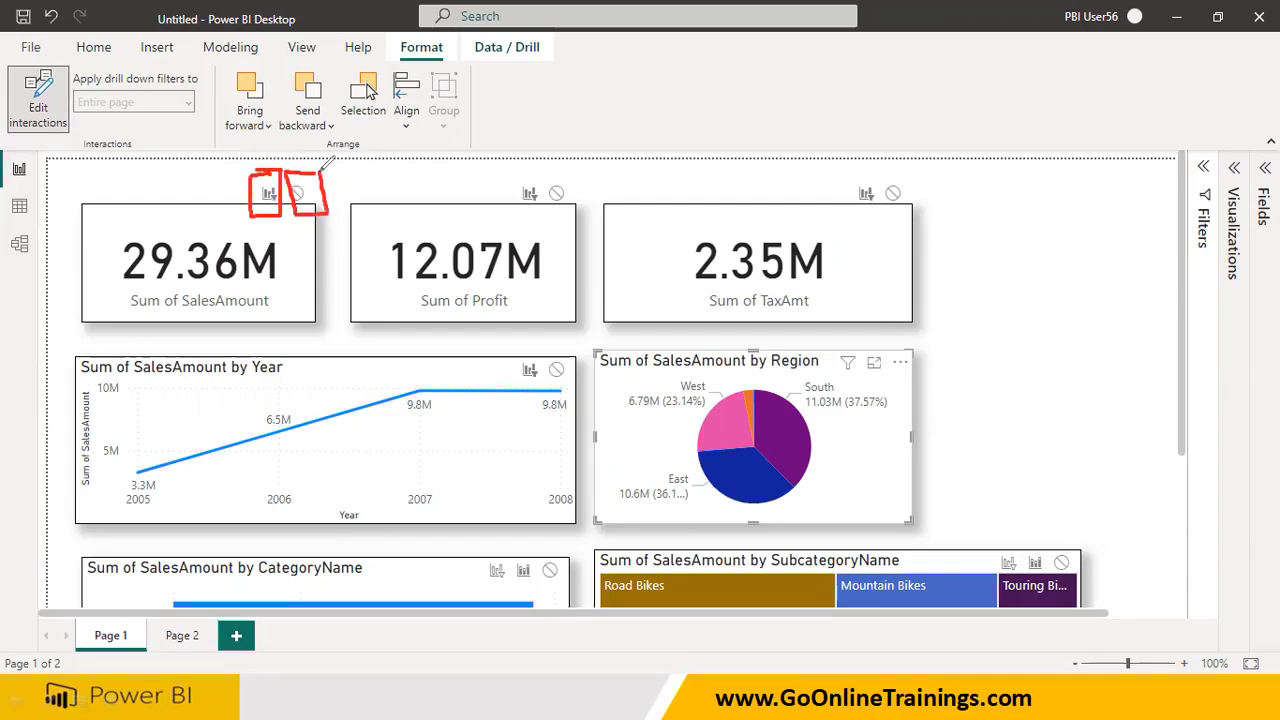
{"action": "mouse_move", "coordinate": [260, 202]}
{"action": "left_mouse_down"}
{"action": "mouse_move", "coordinate": [235, 225]}
{"action": "mouse_move", "coordinate": [194, 229]}
{"action": "left_mouse_up"}
{"action": "mouse_move", "coordinate": [190, 208]}
{"action": "left_mouse_down"}
{"action": "mouse_move", "coordinate": [205, 188]}
{"action": "mouse_move", "coordinate": [215, 221]}
{"action": "left_mouse_up"}
{"action": "left_click", "coordinate": [206, 209]}
{"action": "mouse_move", "coordinate": [313, 214]}
{"action": "left_mouse_down"}
{"action": "mouse_move", "coordinate": [318, 262]}
{"action": "mouse_move", "coordinate": [342, 262]}
{"action": "left_mouse_up"}
{"action": "mouse_move", "coordinate": [498, 178]}
{"action": "left_mouse_down"}
{"action": "mouse_move", "coordinate": [497, 200]}
{"action": "mouse_move", "coordinate": [543, 211]}
{"action": "mouse_move", "coordinate": [499, 176]}
{"action": "mouse_move", "coordinate": [576, 209]}
{"action": "mouse_move", "coordinate": [568, 166]}
{"action": "left_mouse_up"}
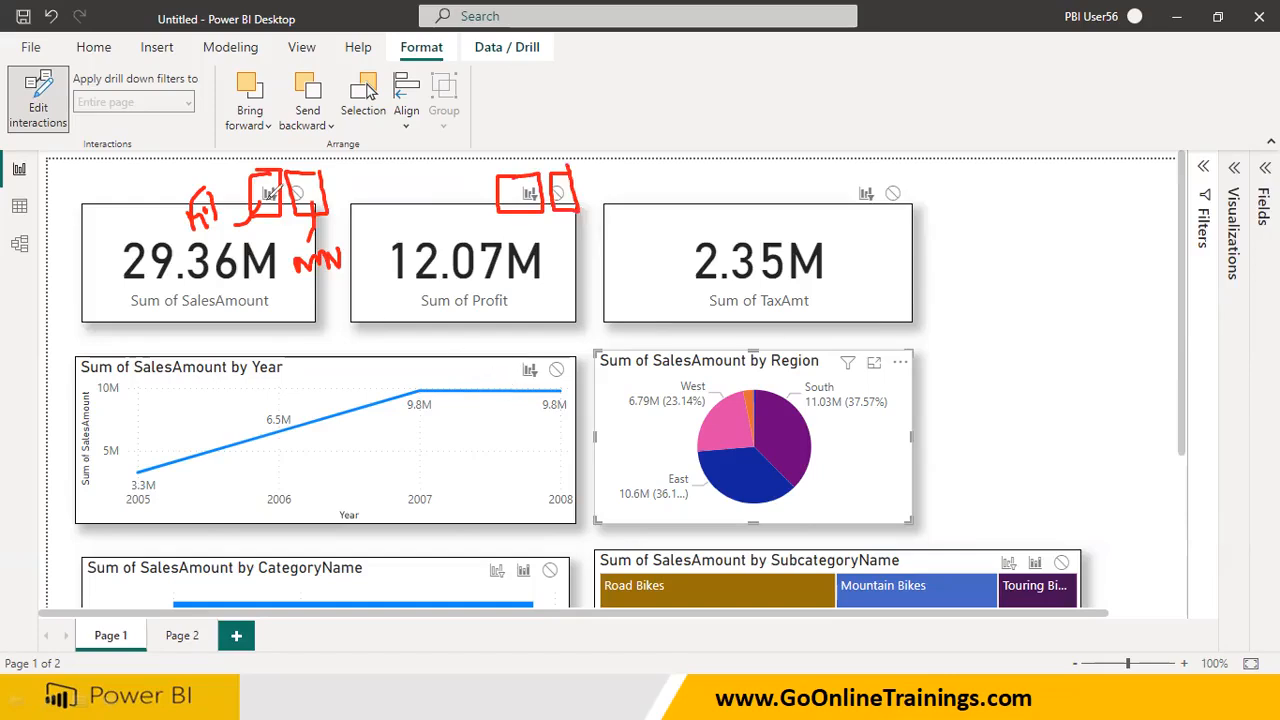
{"action": "mouse_move", "coordinate": [512, 380]}
{"action": "left_mouse_down"}
{"action": "mouse_move", "coordinate": [546, 380]}
{"action": "mouse_move", "coordinate": [546, 352]}
{"action": "mouse_move", "coordinate": [509, 371]}
{"action": "mouse_move", "coordinate": [572, 356]}
{"action": "mouse_move", "coordinate": [570, 386]}
{"action": "mouse_move", "coordinate": [546, 380]}
{"action": "left_mouse_up"}
{"action": "mouse_move", "coordinate": [848, 207]}
{"action": "left_mouse_down"}
{"action": "mouse_move", "coordinate": [878, 212]}
{"action": "mouse_move", "coordinate": [878, 182]}
{"action": "mouse_move", "coordinate": [842, 208]}
{"action": "mouse_move", "coordinate": [866, 214]}
{"action": "left_mouse_up"}
{"action": "mouse_move", "coordinate": [937, 374]}
{"action": "left_mouse_down"}
{"action": "mouse_move", "coordinate": [930, 398]}
{"action": "mouse_move", "coordinate": [944, 396]}
{"action": "left_mouse_up"}
{"action": "mouse_move", "coordinate": [838, 387]}
{"action": "left_mouse_down"}
{"action": "mouse_move", "coordinate": [928, 370]}
{"action": "mouse_move", "coordinate": [810, 336]}
{"action": "mouse_move", "coordinate": [806, 352]}
{"action": "left_mouse_up"}
{"action": "left_click_drag", "start_coordinate": [852, 455], "coordinate": [883, 447]}
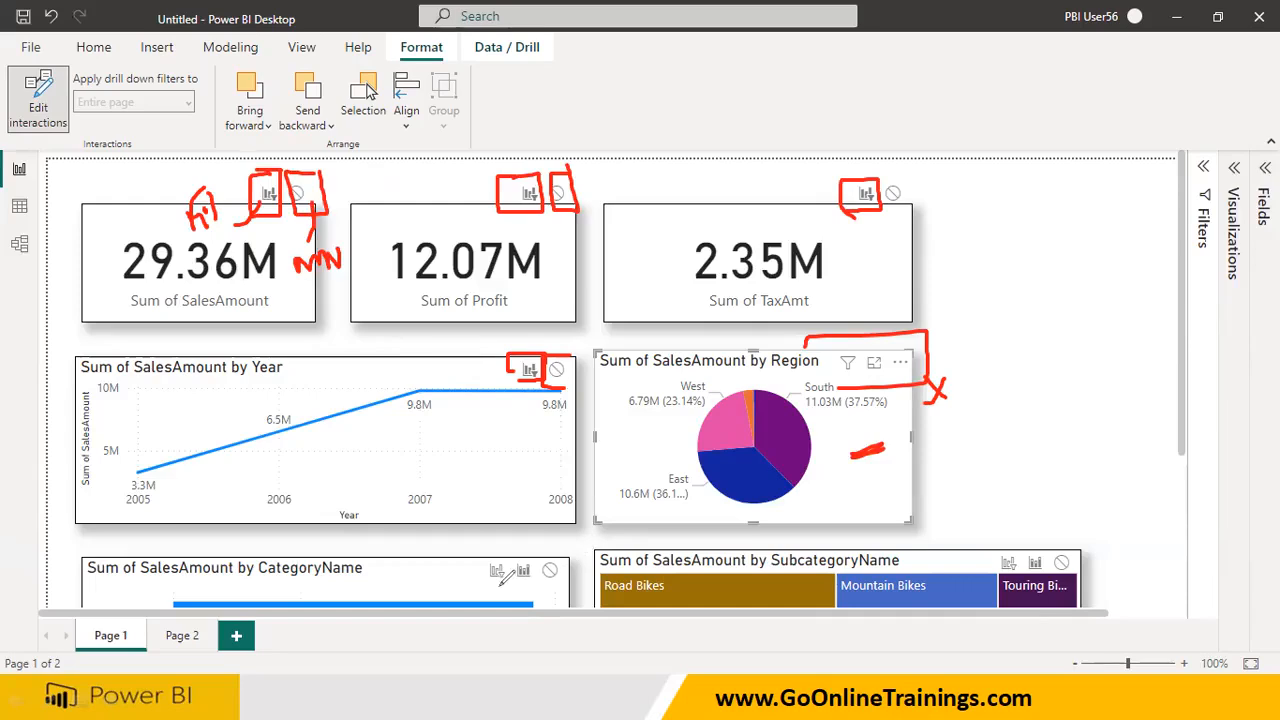
{"action": "left_click_drag", "start_coordinate": [483, 585], "coordinate": [569, 582]}
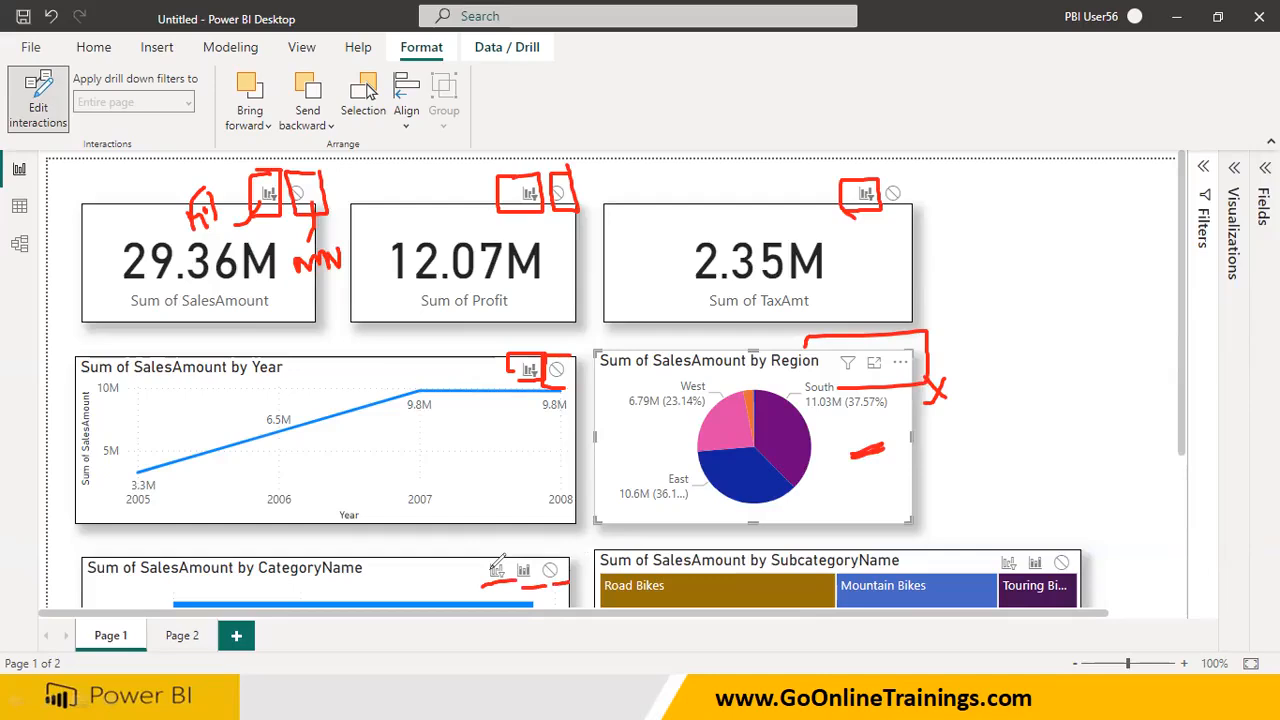
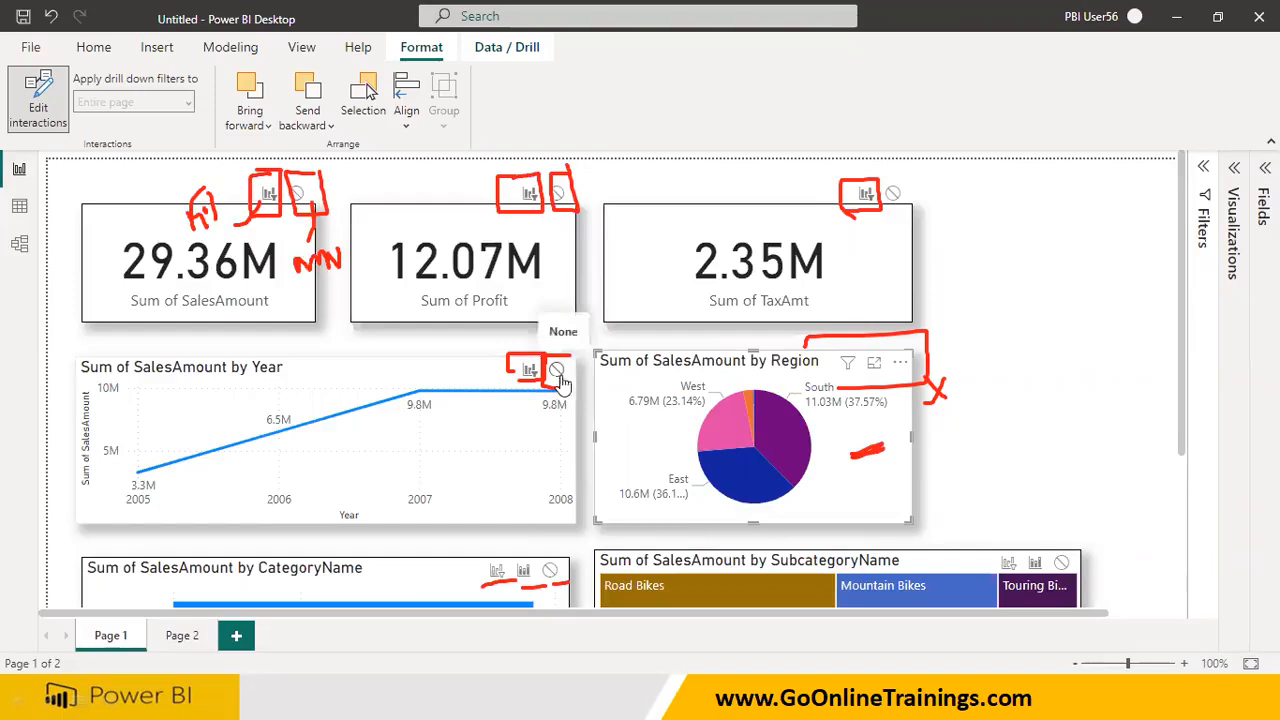
With the pie chart's South slice selected, set its interaction with the CategoryName bar chart and the SubcategoryName treemap to Filter
{"action": "scroll", "coordinate": [565, 385], "scroll_direction": "down", "scroll_amount": 3}
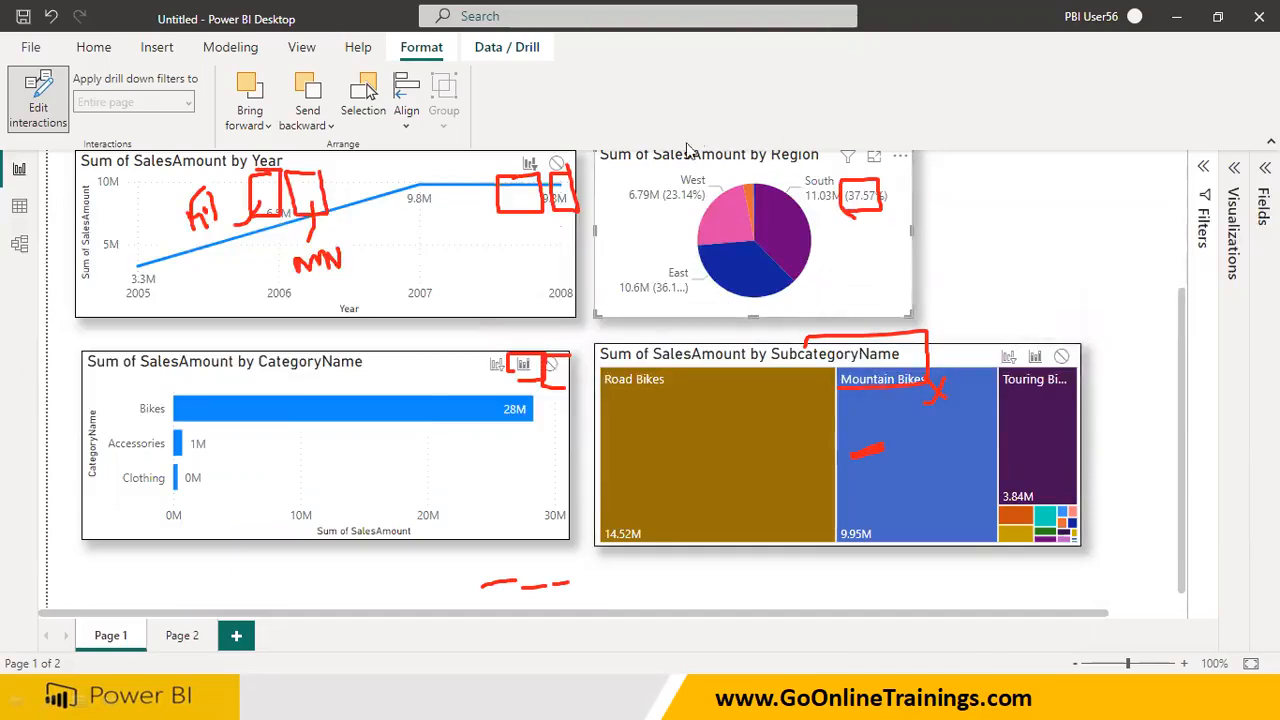
{"action": "left_click", "coordinate": [785, 247]}
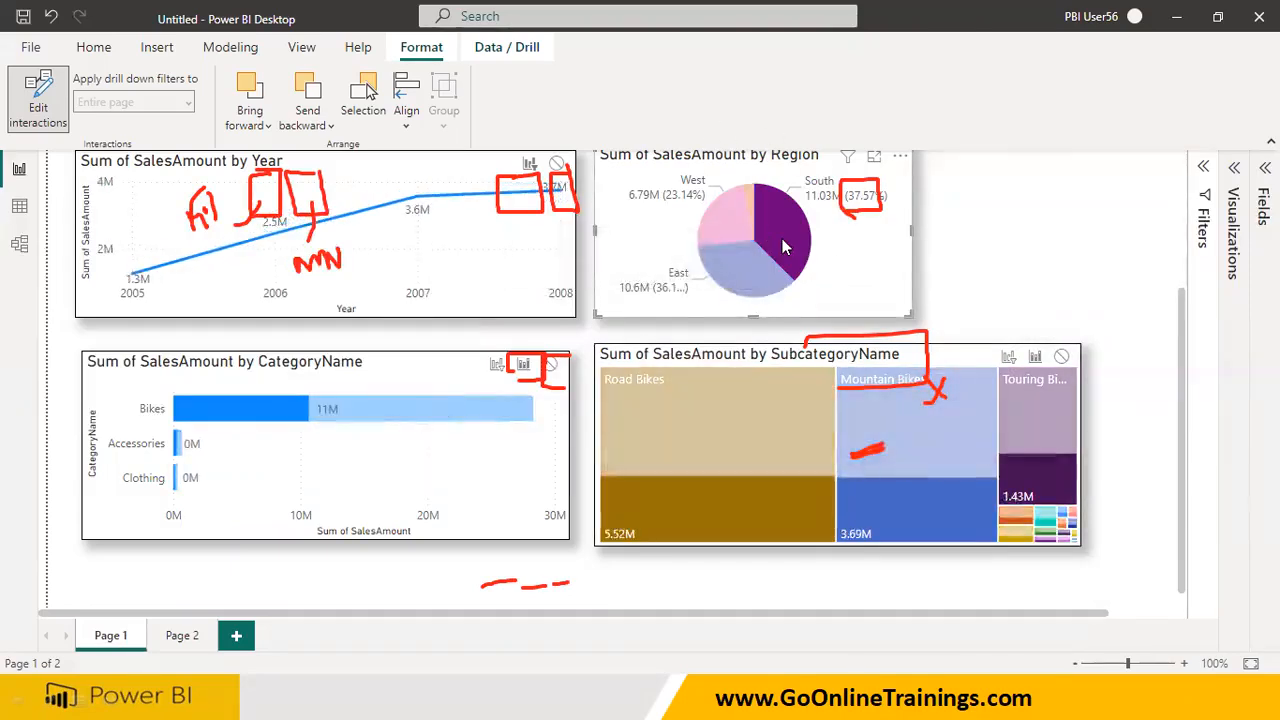
{"action": "left_click", "coordinate": [496, 366]}
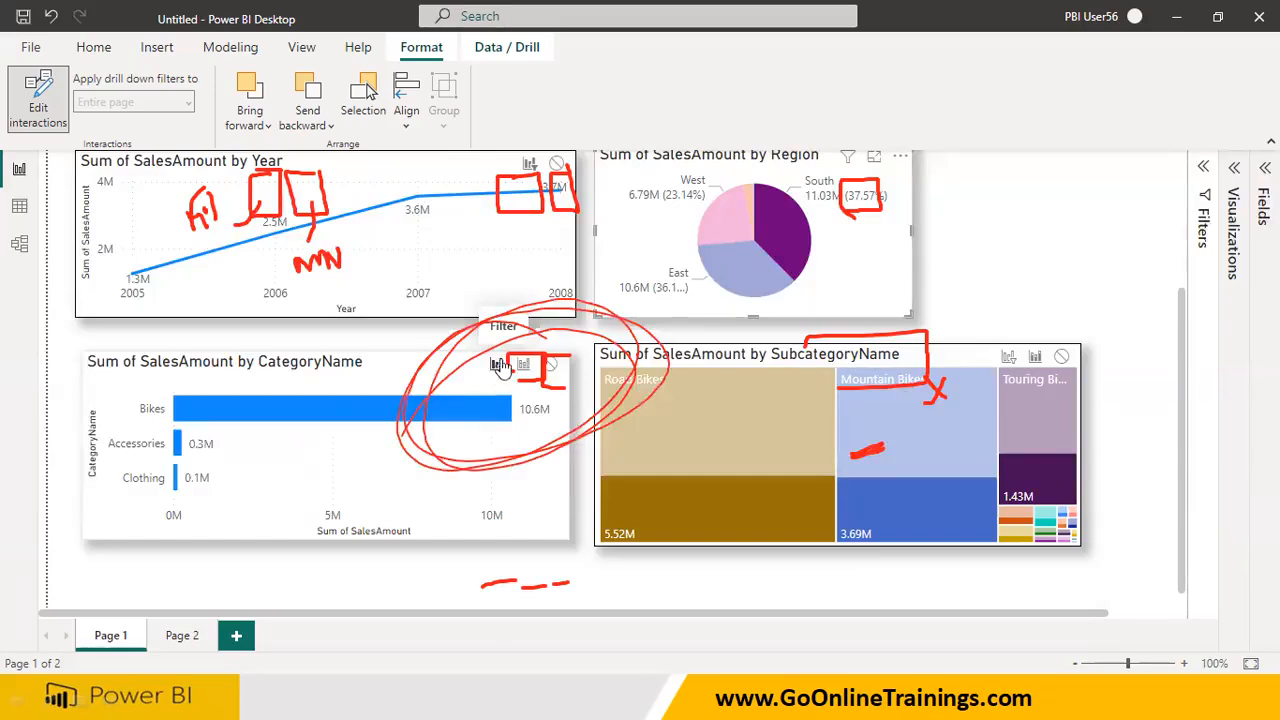
{"action": "left_click", "coordinate": [1009, 358]}
Set the Region pie chart's interaction with the Sum of SalesAmount and Sum of Profit cards to None
{"action": "scroll", "coordinate": [613, 288], "scroll_direction": "up", "scroll_amount": 2}
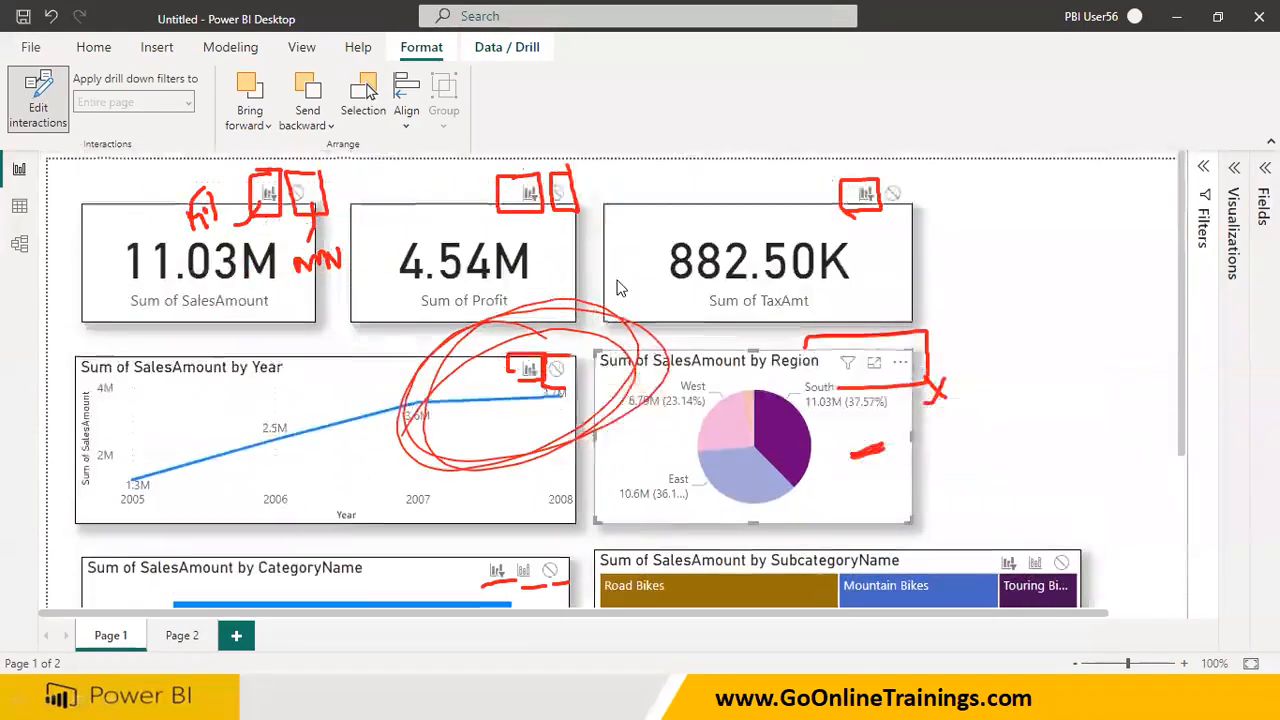
{"action": "left_click", "coordinate": [299, 196]}
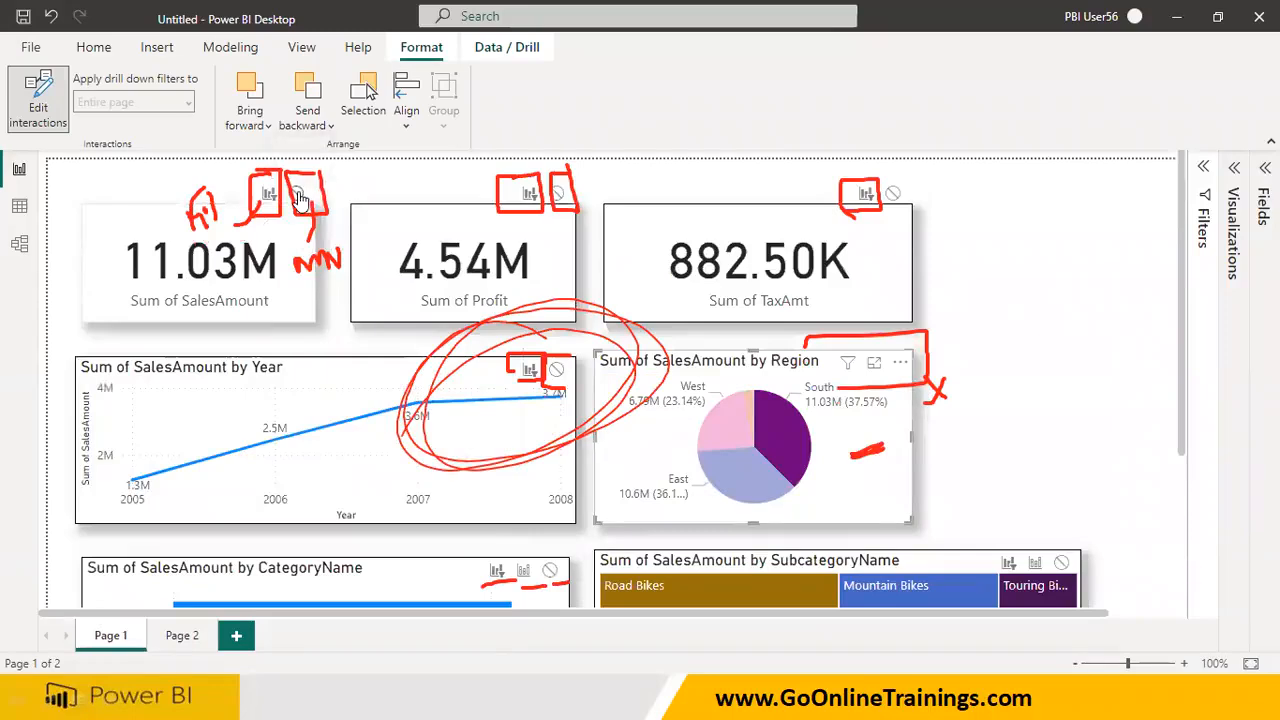
{"action": "left_click", "coordinate": [559, 195]}
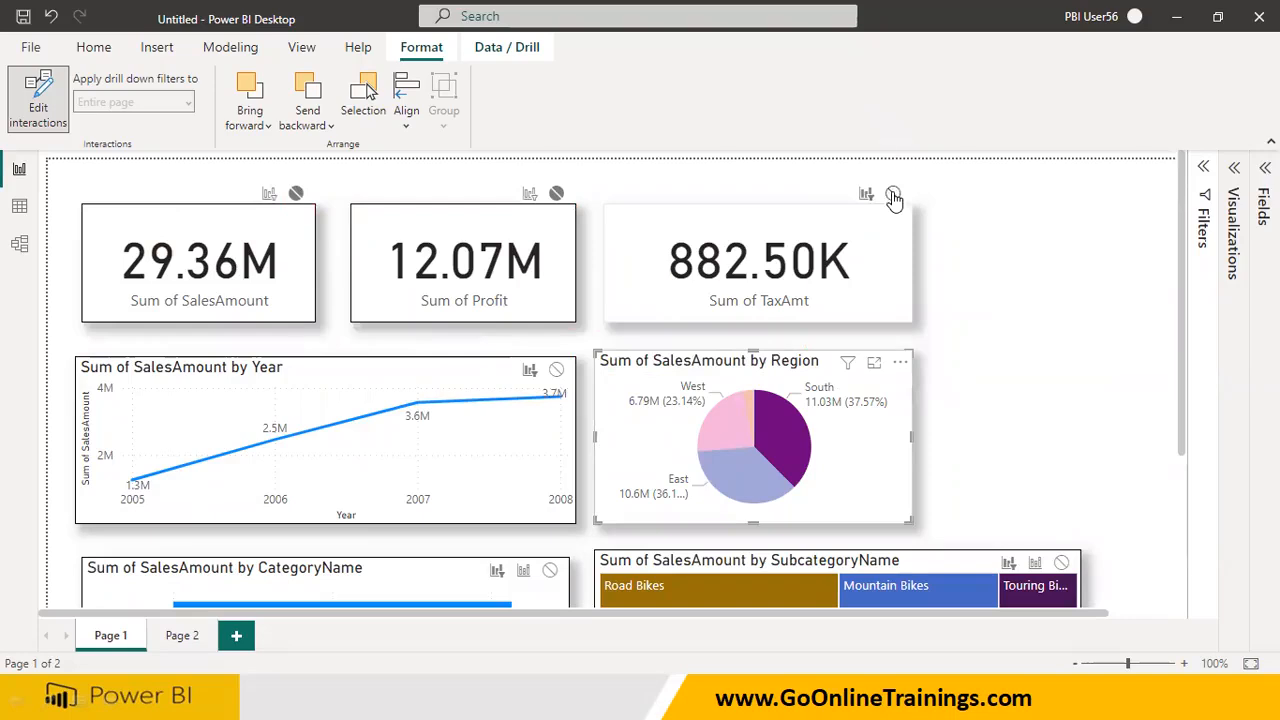
Select the West, East and South slices of the Region pie chart to check how the cards respond, and clear the selection
{"action": "left_click", "coordinate": [727, 427]}
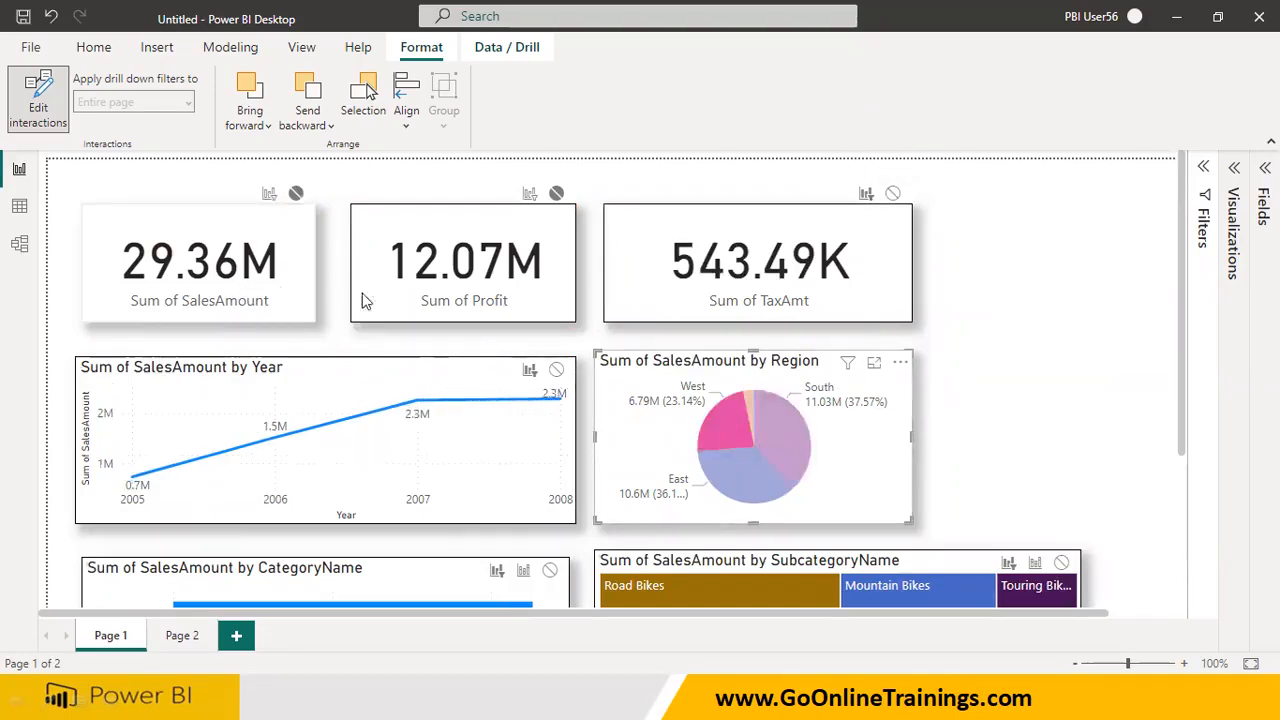
{"action": "left_click", "coordinate": [755, 471]}
{"action": "left_click", "coordinate": [789, 426]}
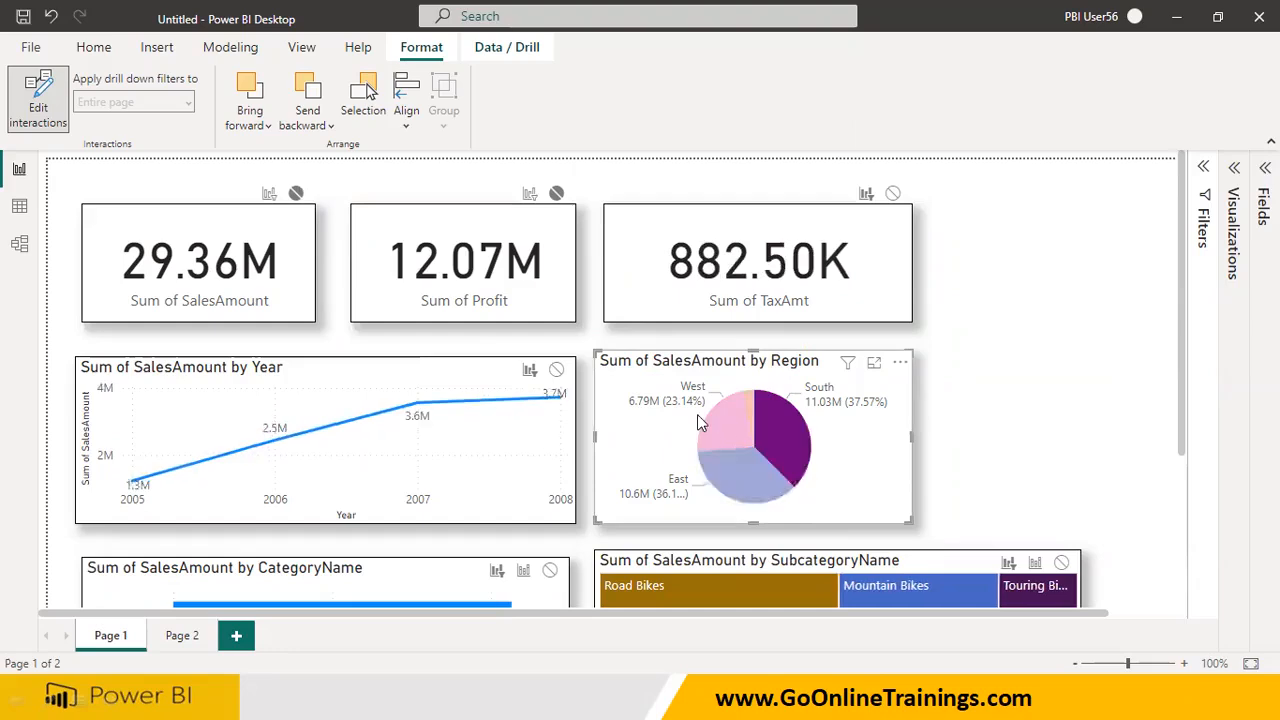
{"action": "left_click", "coordinate": [697, 414]}
{"action": "left_click", "coordinate": [1020, 405]}
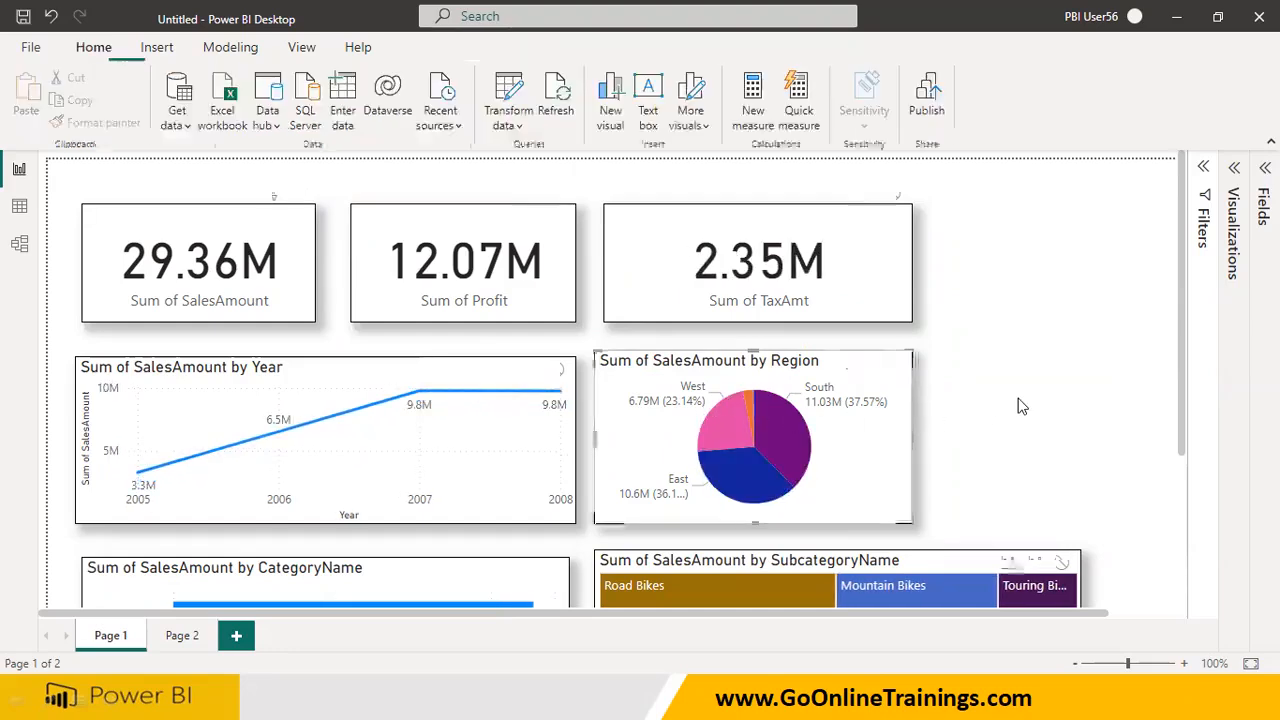
Cycle through the pie chart's region slices again to compare the SalesAmount and Profit cards with the TaxAmt card
{"action": "left_click", "coordinate": [783, 442]}
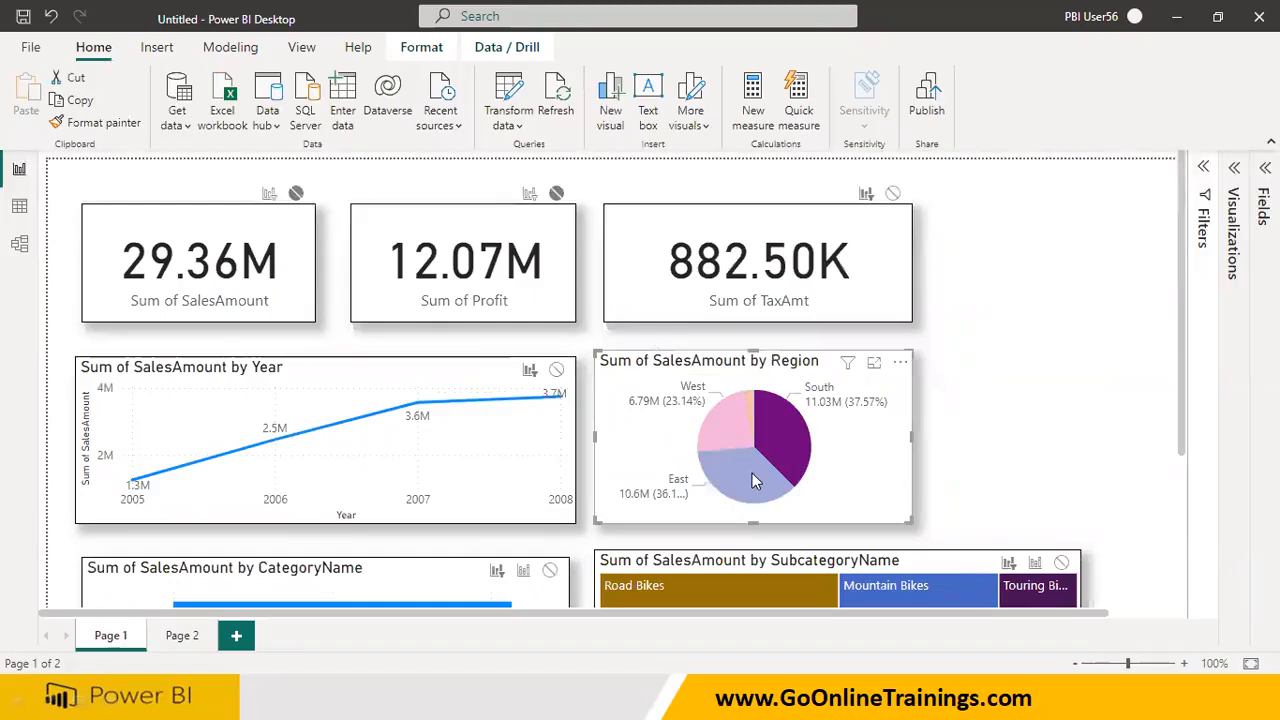
{"action": "left_click", "coordinate": [752, 473]}
{"action": "left_click", "coordinate": [735, 422]}
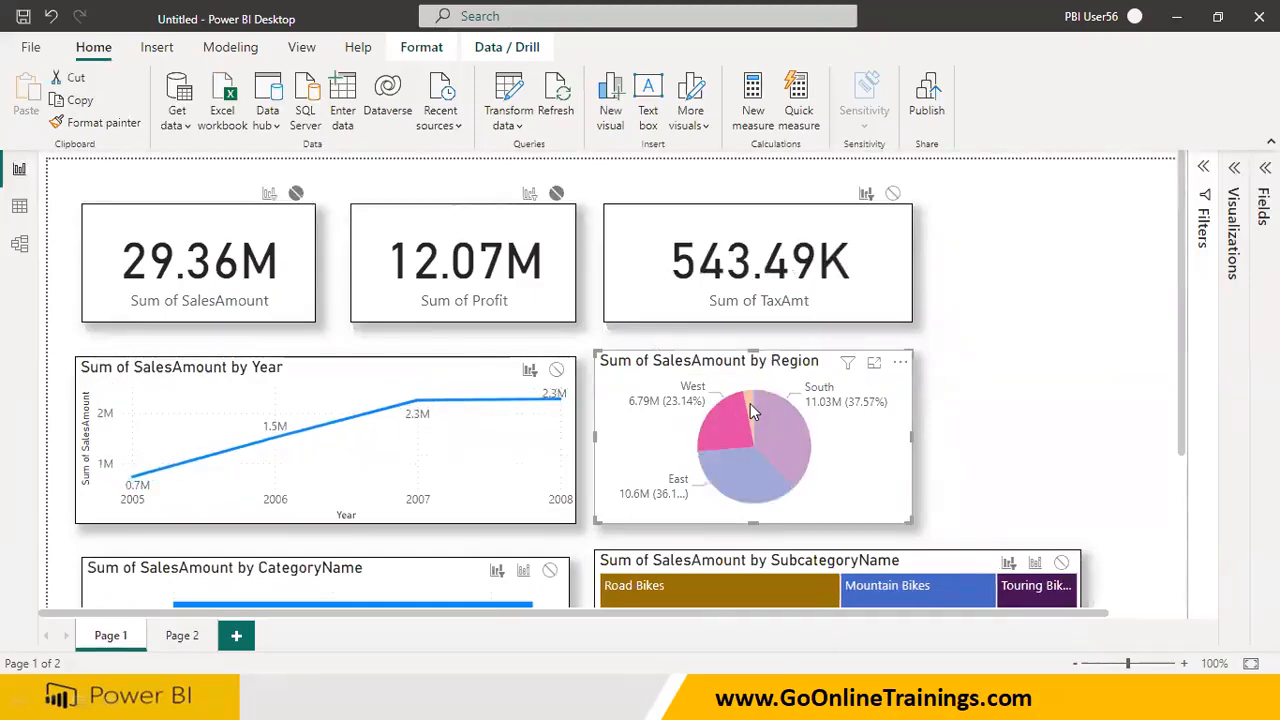
{"action": "left_click", "coordinate": [753, 404]}
{"action": "left_click", "coordinate": [779, 429]}
{"action": "left_click", "coordinate": [700, 454]}
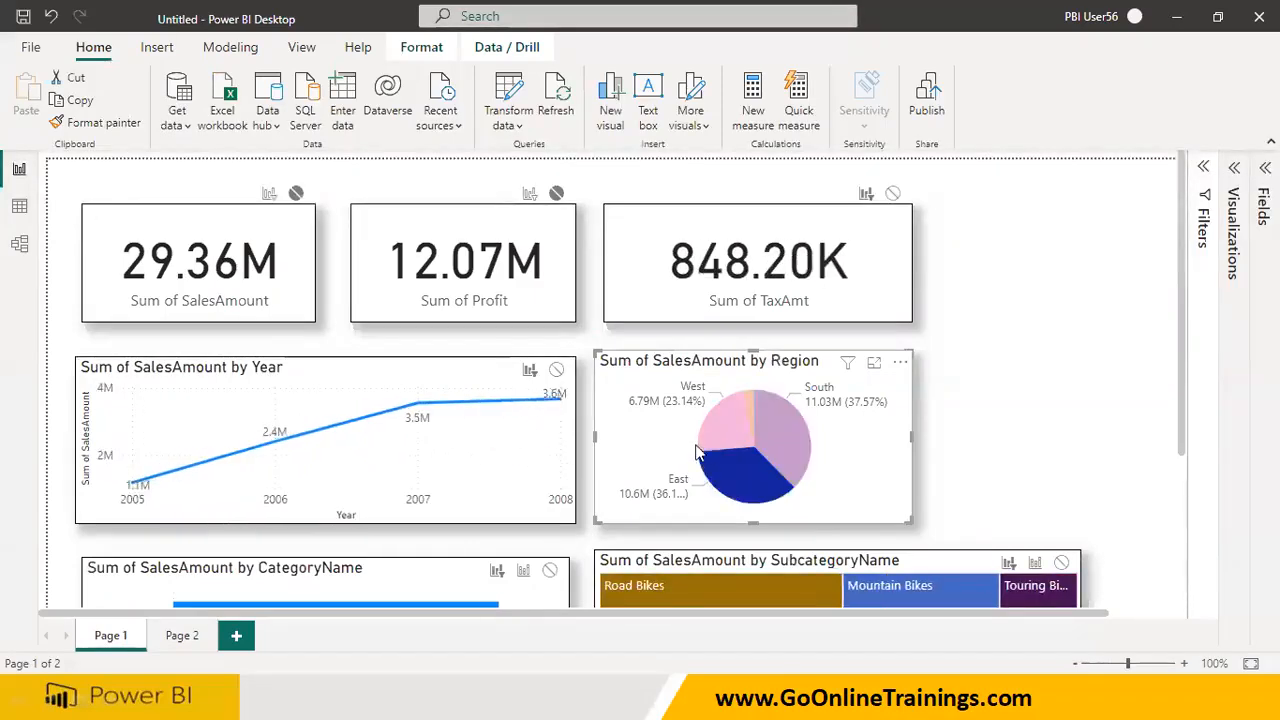
{"action": "left_click", "coordinate": [702, 452]}
{"action": "left_click", "coordinate": [765, 433]}
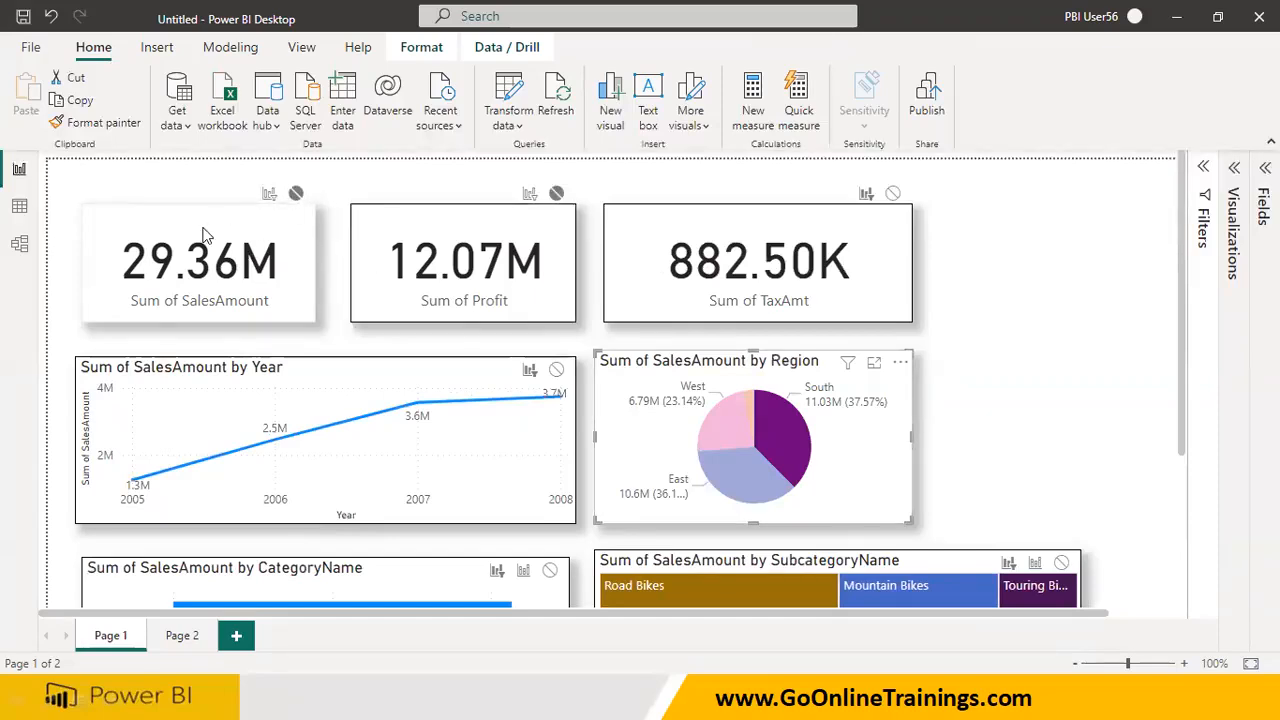
{"action": "left_click", "coordinate": [729, 426]}
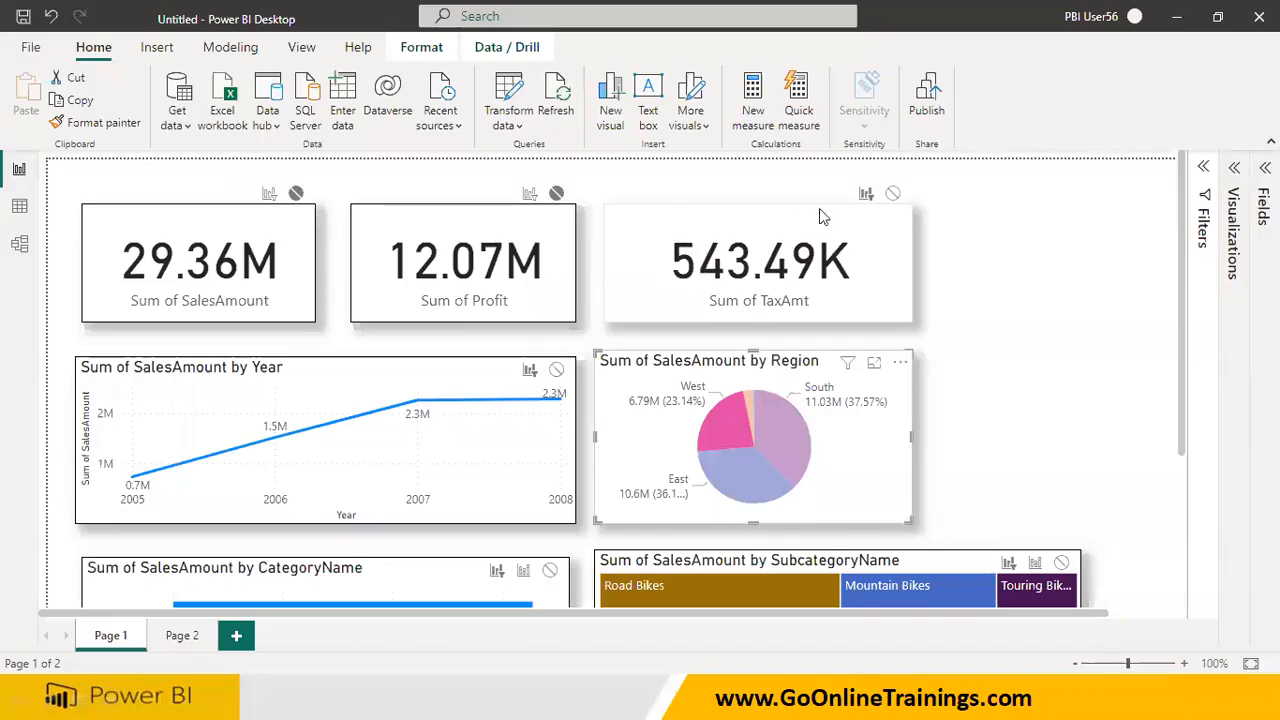
{"action": "left_click", "coordinate": [774, 440]}
{"action": "left_click", "coordinate": [761, 462]}
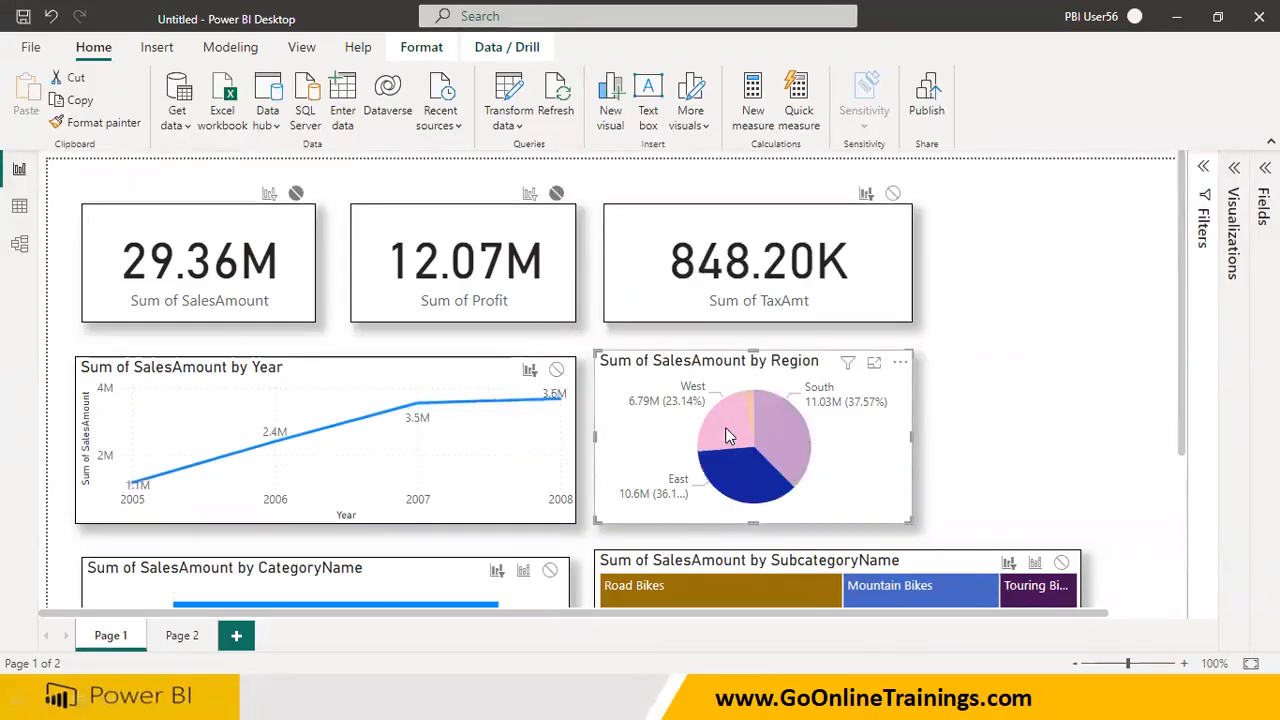
Select the region slices one after another to examine how the CategoryName bar chart and the SubcategoryName treemap respond
{"action": "scroll", "coordinate": [733, 446], "scroll_direction": "down", "scroll_amount": 2}
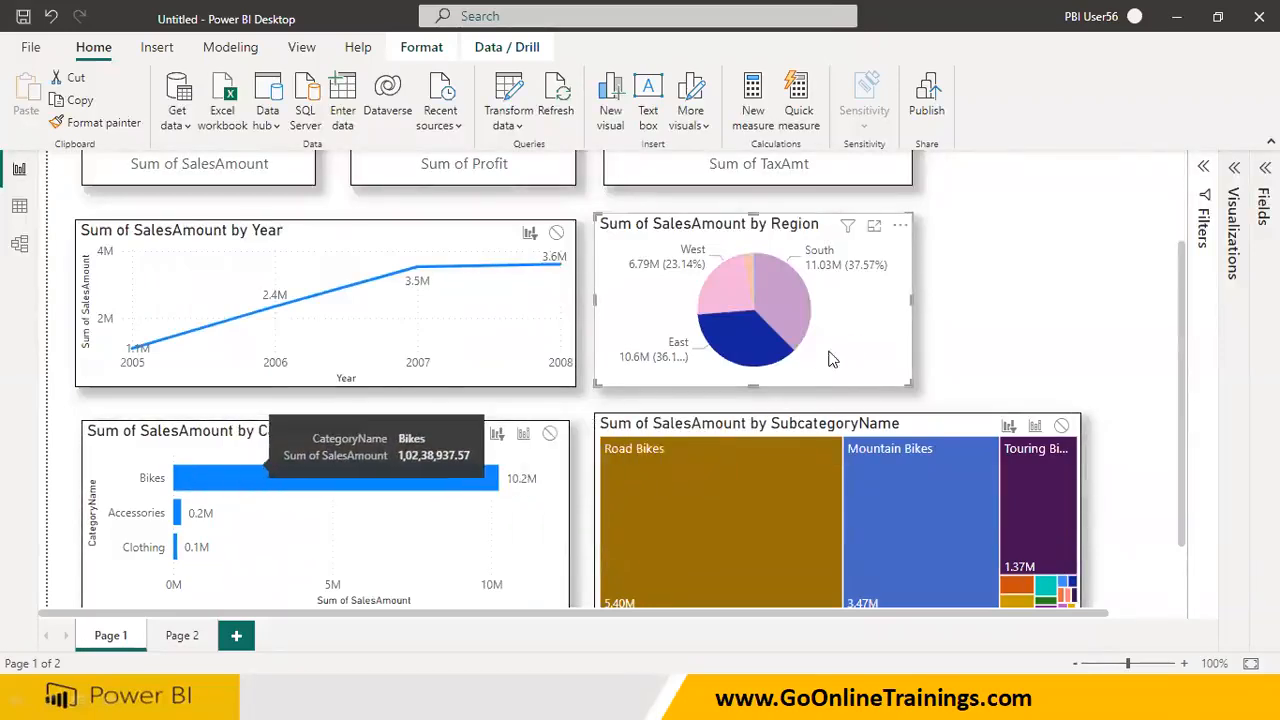
{"action": "left_click", "coordinate": [739, 302]}
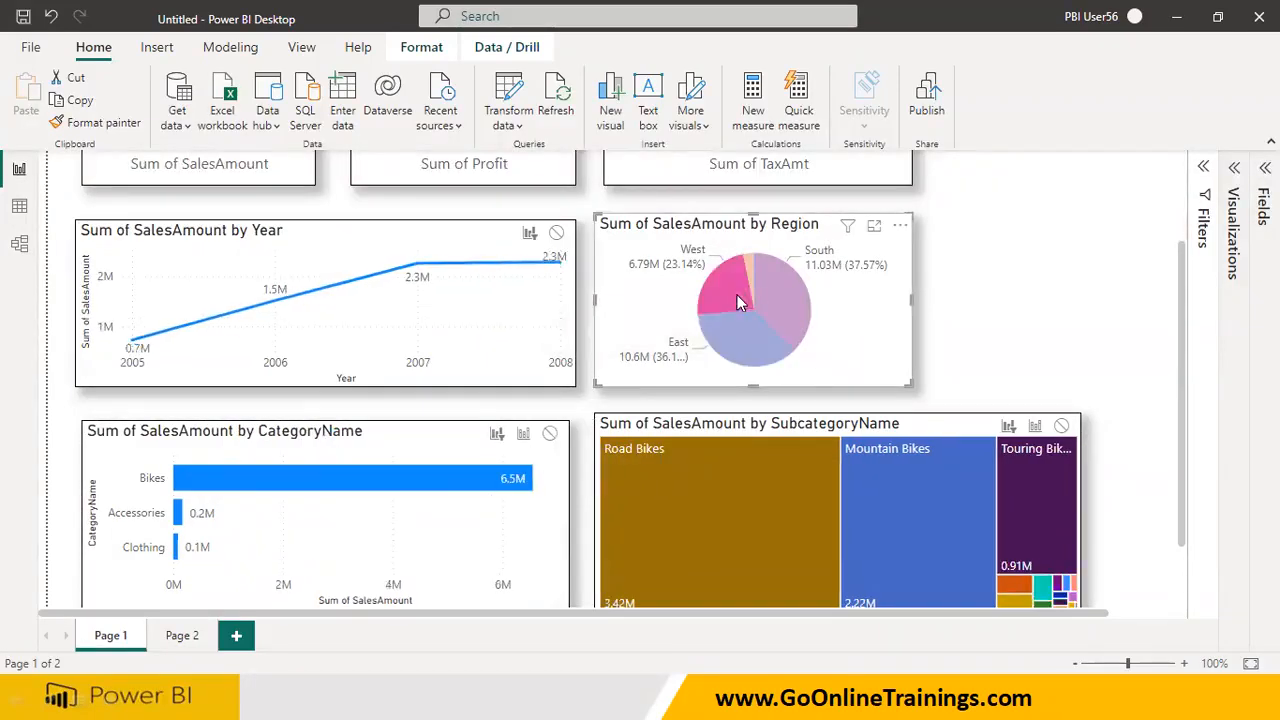
{"action": "left_click", "coordinate": [785, 320]}
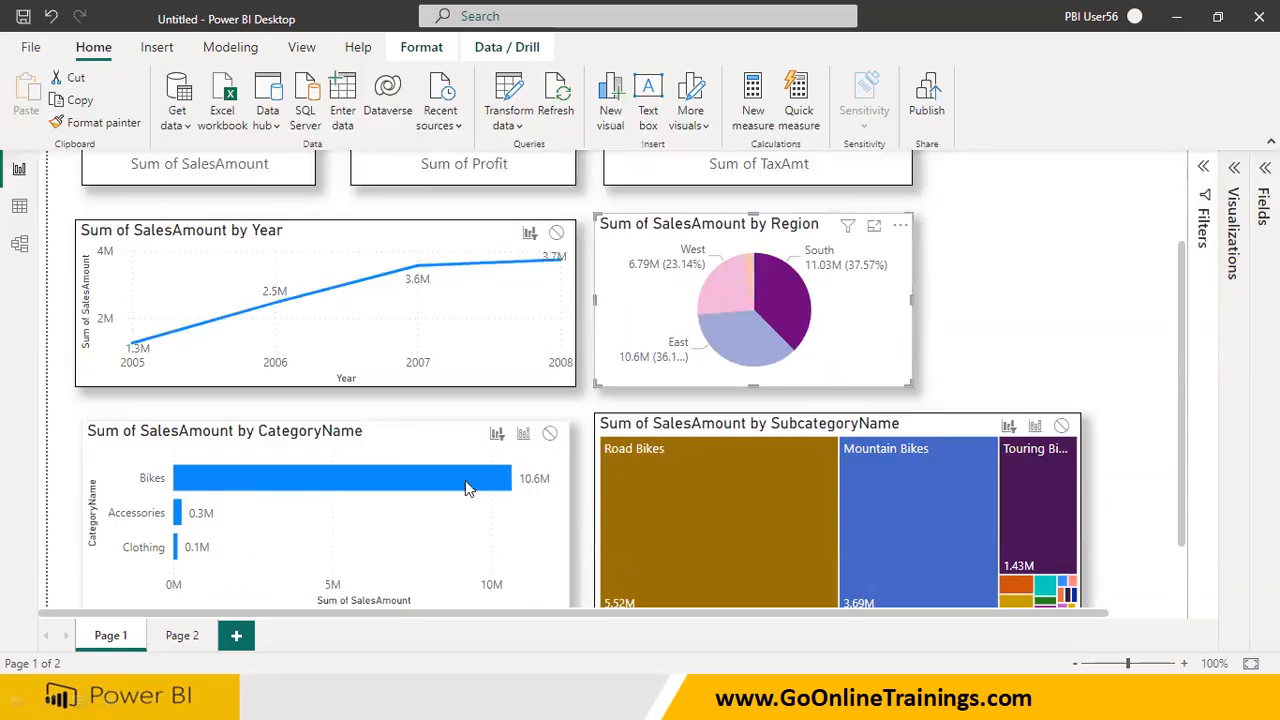
{"action": "left_click", "coordinate": [729, 298]}
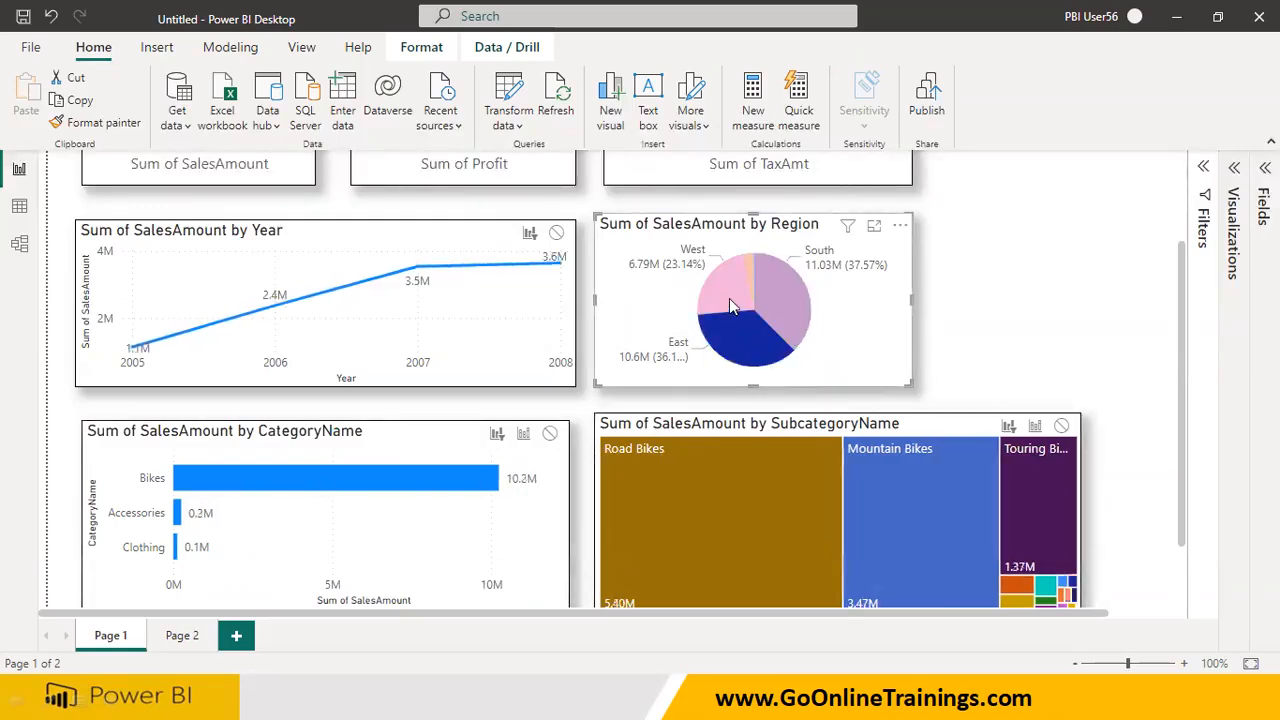
{"action": "left_click", "coordinate": [795, 298]}
{"action": "left_click", "coordinate": [748, 267]}
{"action": "left_click", "coordinate": [722, 294]}
{"action": "left_click", "coordinate": [724, 333]}
{"action": "left_click", "coordinate": [789, 309]}
{"action": "left_click", "coordinate": [750, 270]}
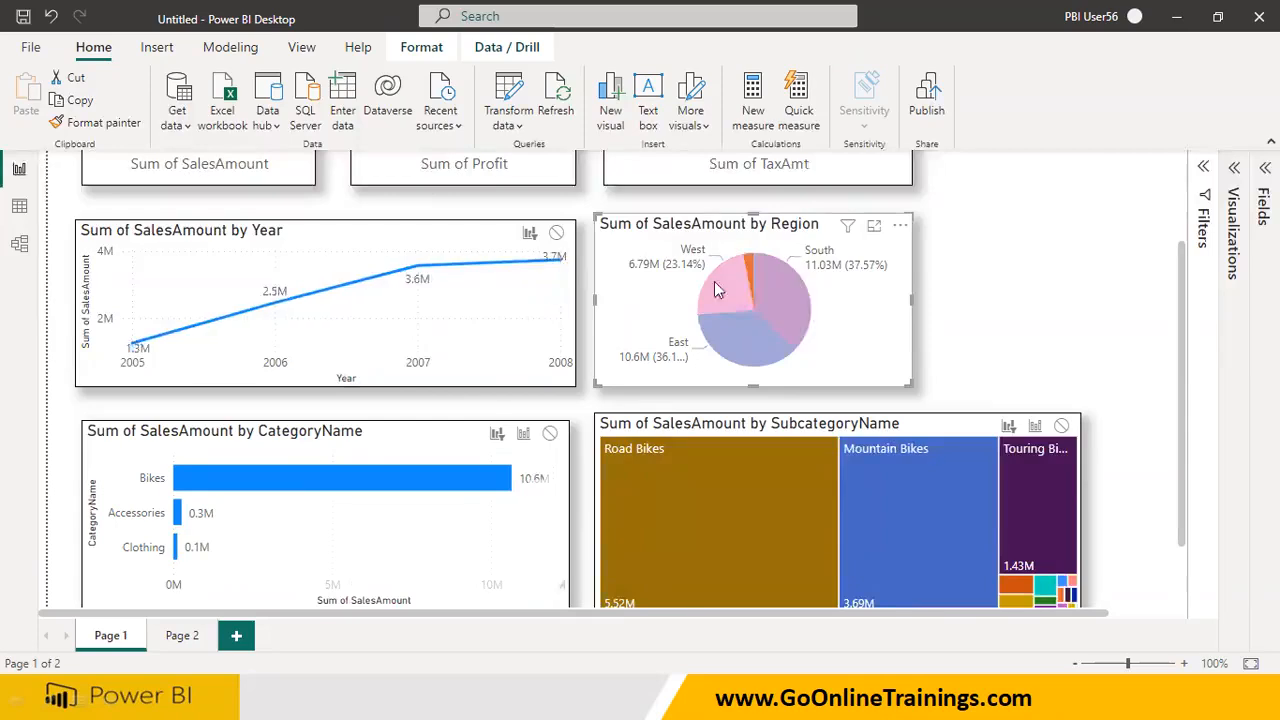
{"action": "left_click", "coordinate": [716, 283]}
{"action": "left_click", "coordinate": [741, 338]}
{"action": "left_click", "coordinate": [783, 303]}
{"action": "left_click", "coordinate": [727, 298]}
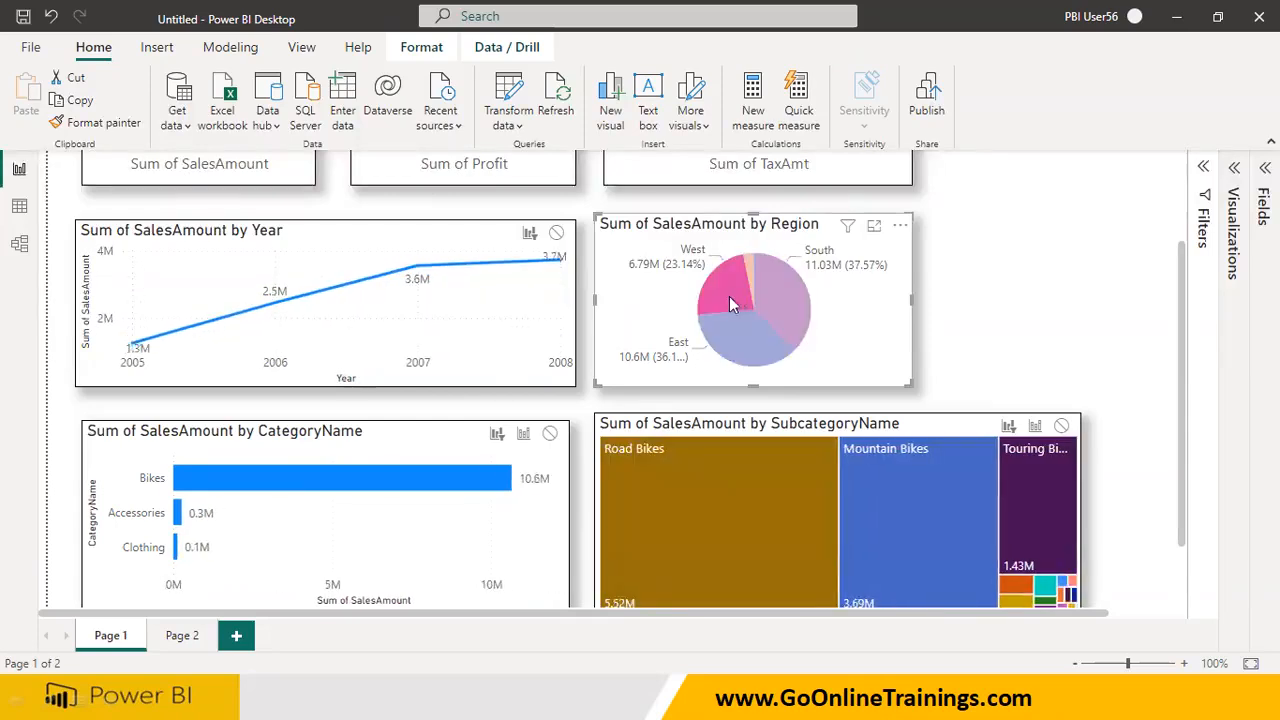
{"action": "left_click", "coordinate": [783, 290]}
Set the pie chart's interaction with the SalesAmount and Profit cards to Filter and with the TaxAmt card to None
{"action": "scroll", "coordinate": [780, 295], "scroll_direction": "up", "scroll_amount": 3}
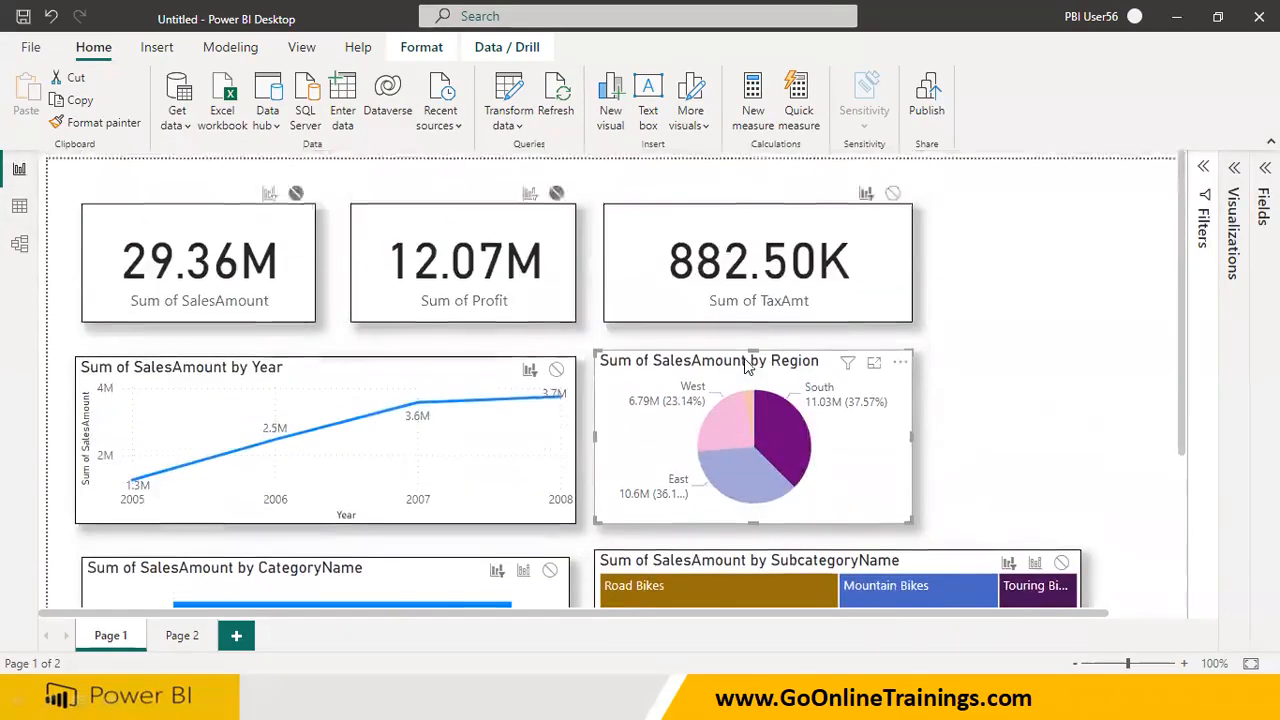
{"action": "left_click", "coordinate": [269, 193]}
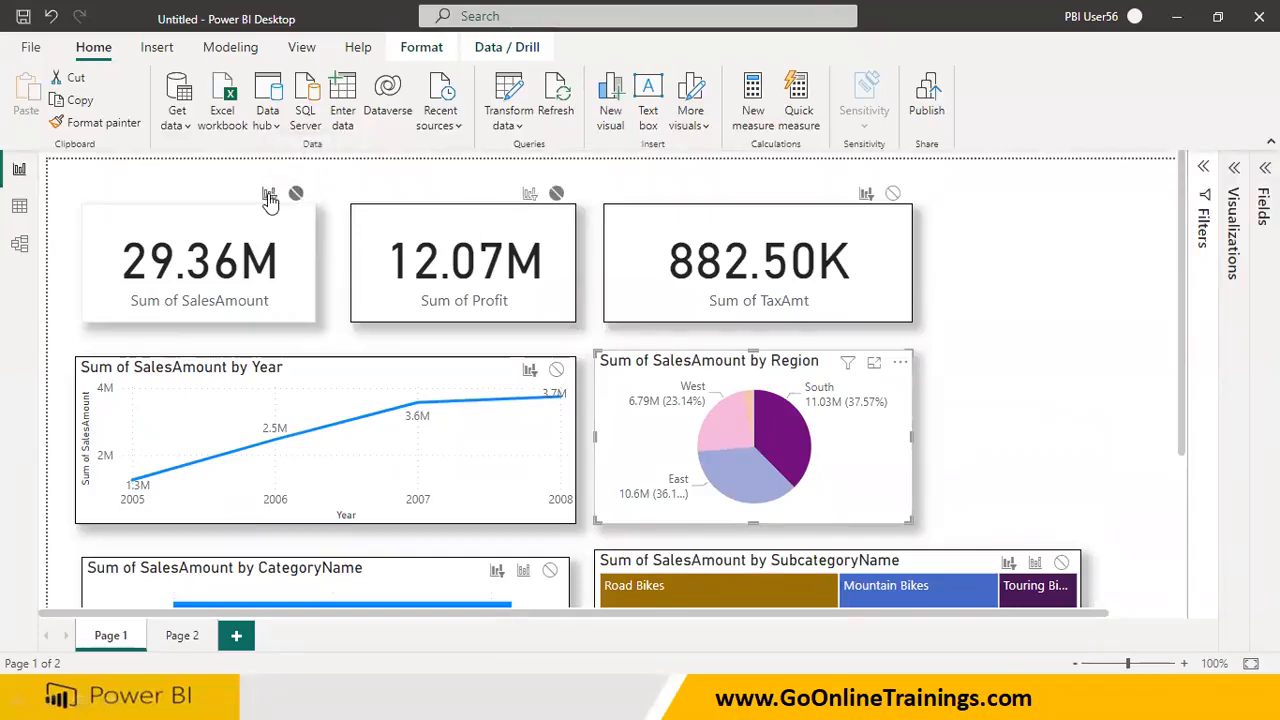
{"action": "left_click", "coordinate": [529, 194]}
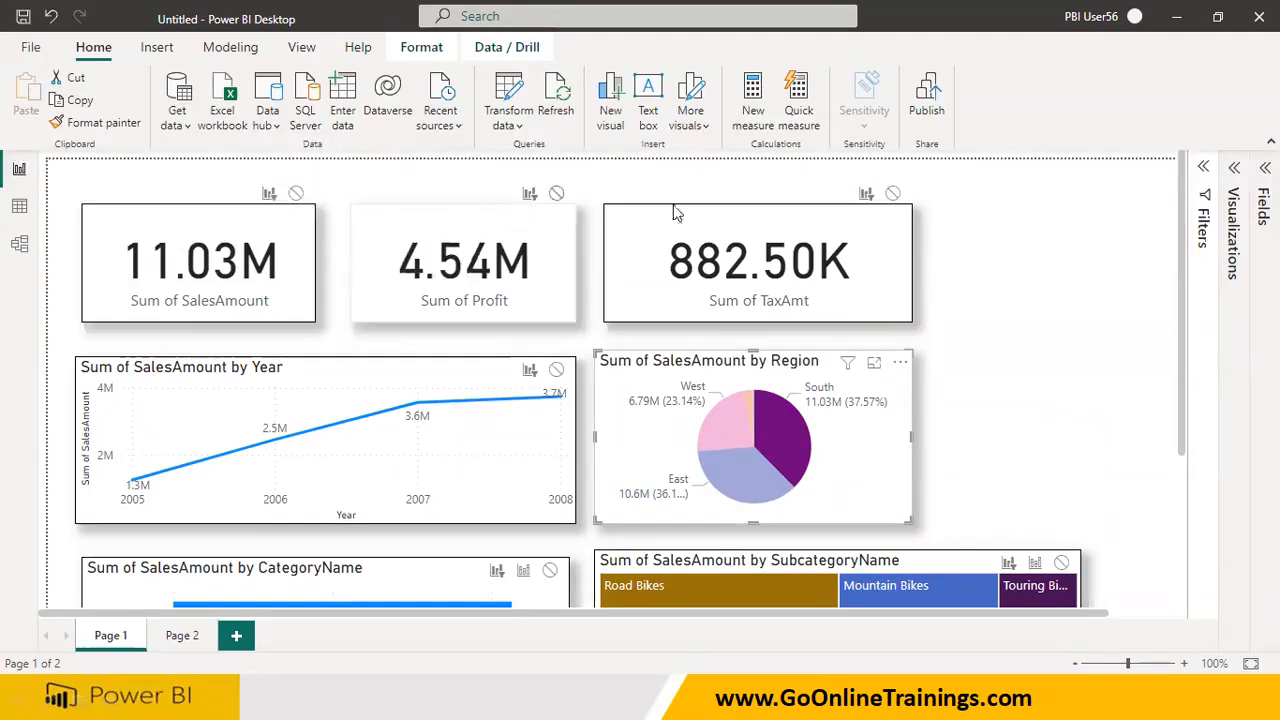
{"action": "left_click", "coordinate": [893, 193]}
Set the pie chart's interaction with the CategoryName bar chart to Highlight and test it with the different region slices
{"action": "scroll", "coordinate": [634, 362], "scroll_direction": "down", "scroll_amount": 3}
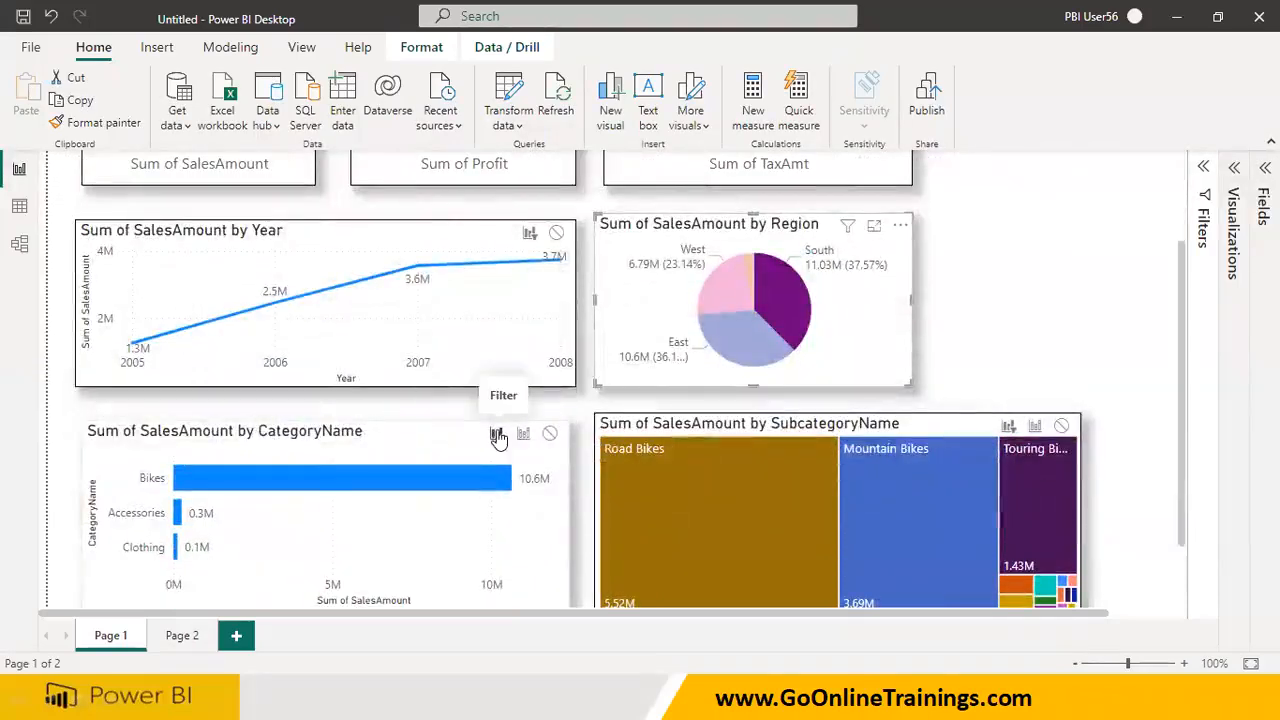
{"action": "left_click", "coordinate": [524, 436]}
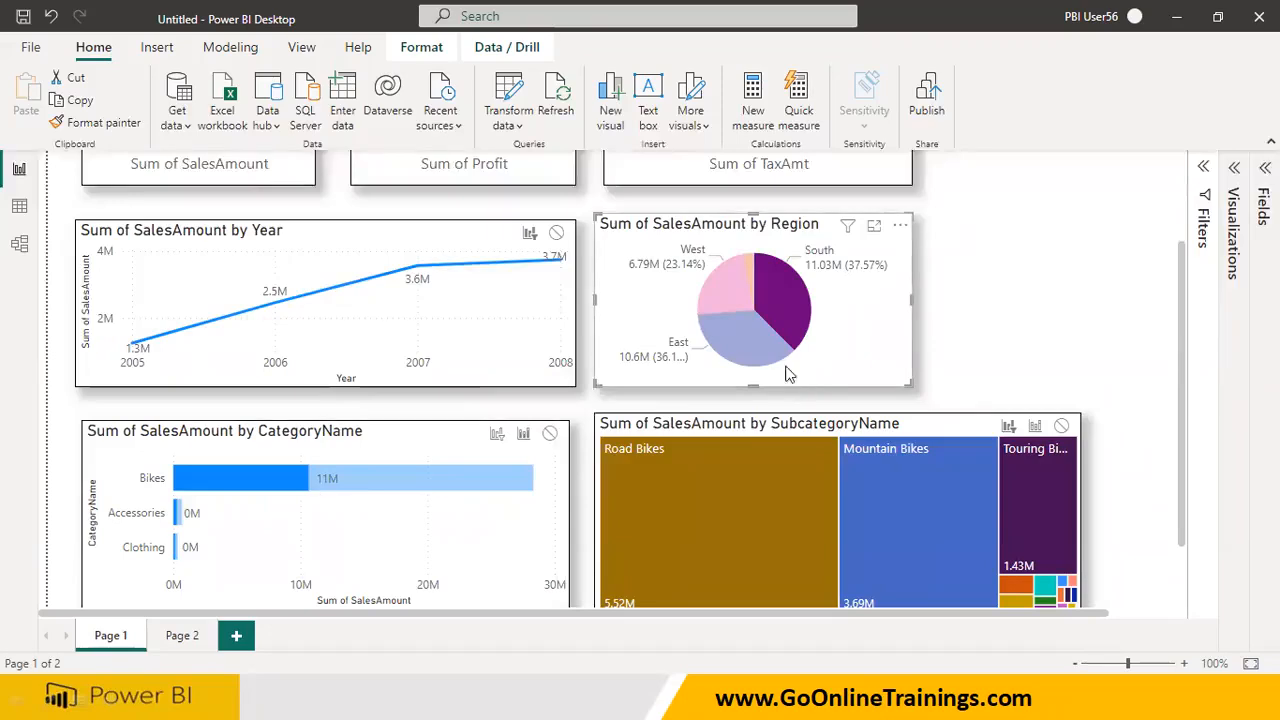
{"action": "left_click", "coordinate": [732, 318]}
{"action": "left_click", "coordinate": [727, 295]}
{"action": "left_click", "coordinate": [795, 296]}
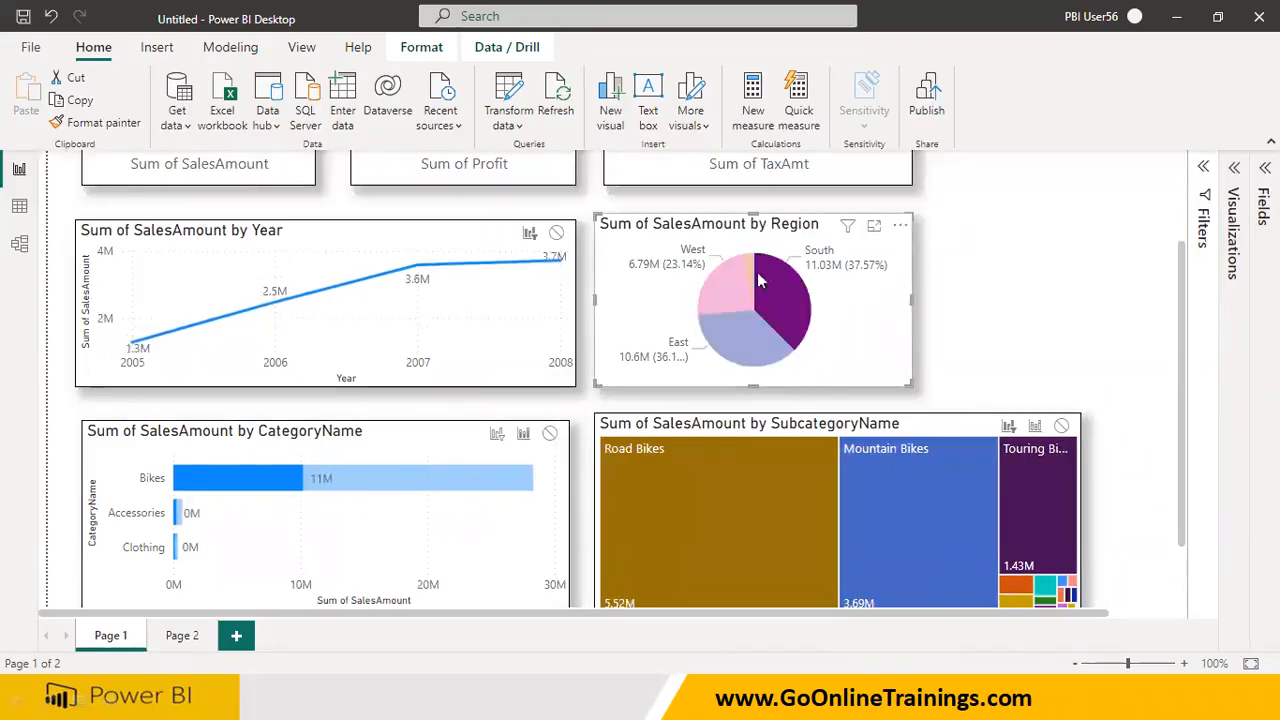
{"action": "left_click", "coordinate": [748, 267]}
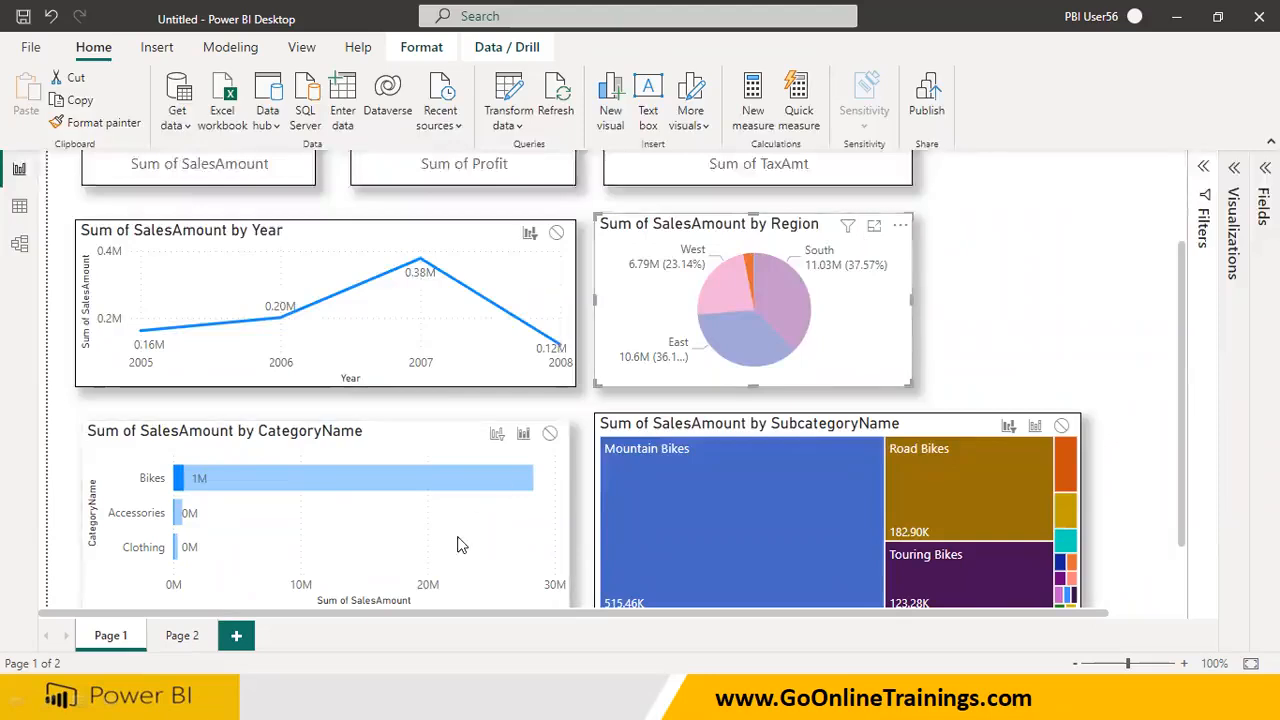
{"action": "scroll", "coordinate": [445, 528], "scroll_direction": "up", "scroll_amount": 3}
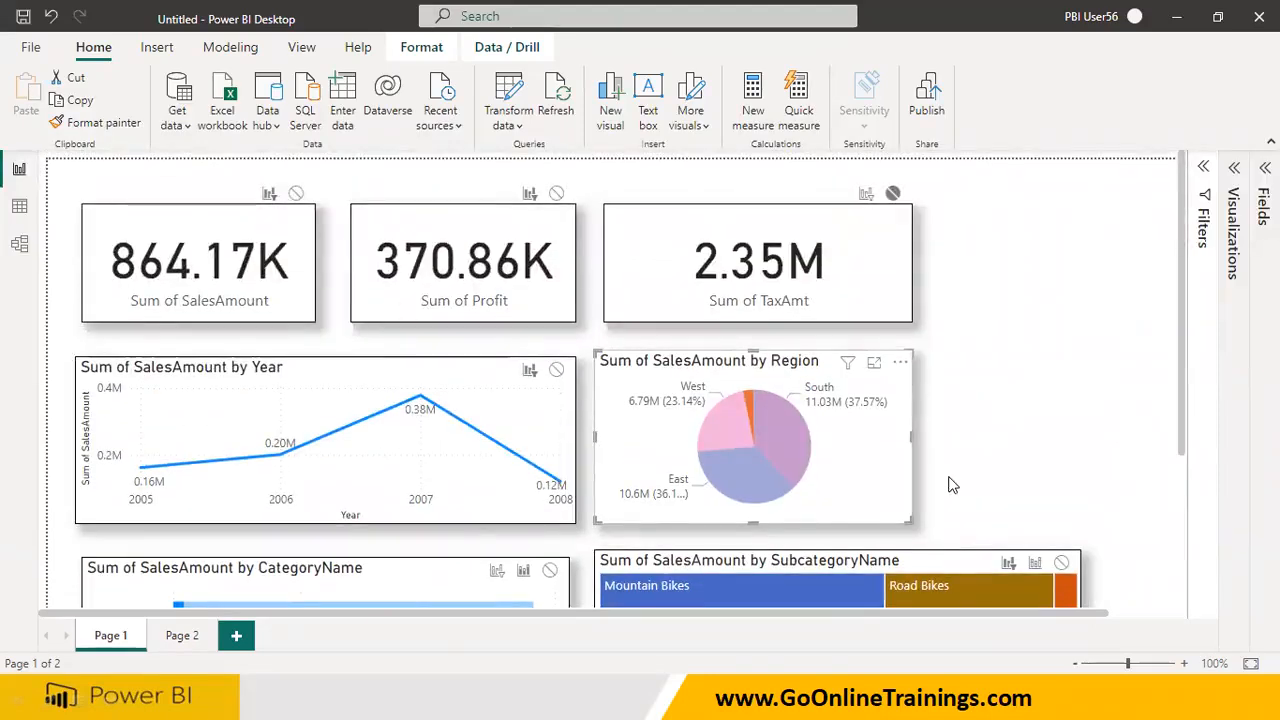
Select the Sum of SalesAmount by CategoryName bar chart as the source visual and examine the interaction options on the other visuals
{"action": "scroll", "coordinate": [418, 439], "scroll_direction": "down", "scroll_amount": 3}
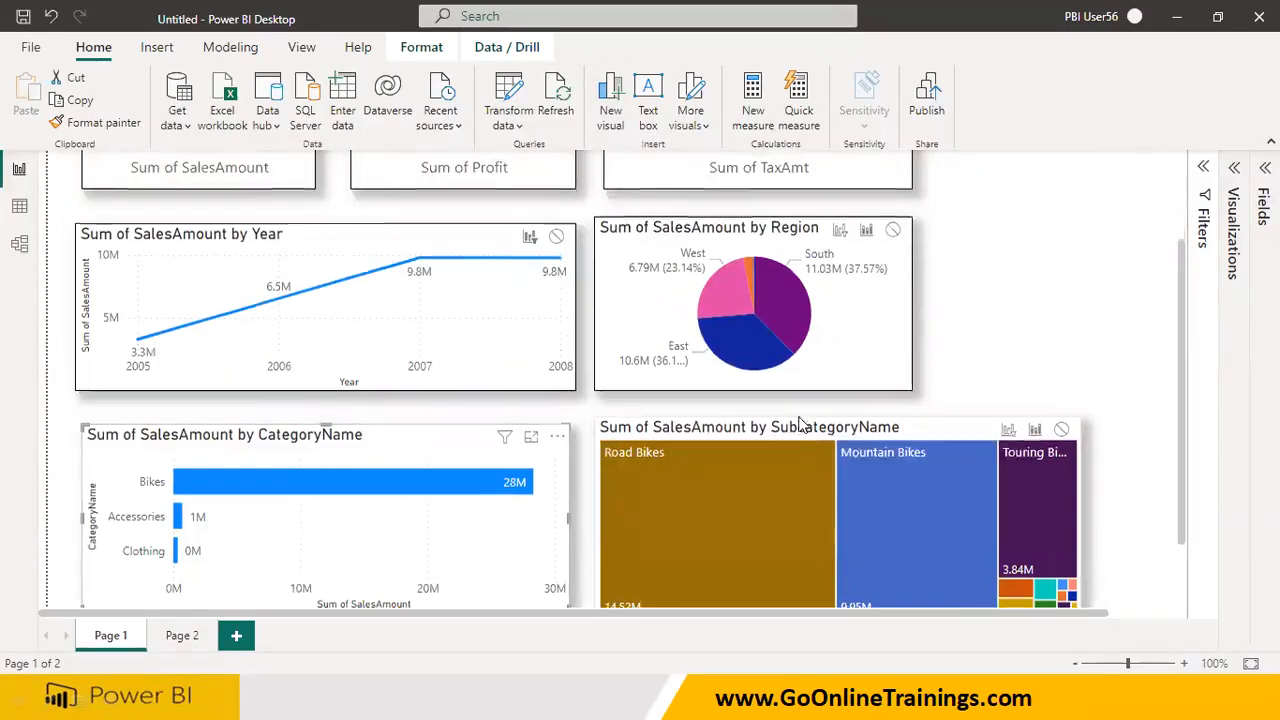
{"action": "scroll", "coordinate": [798, 423], "scroll_direction": "up", "scroll_amount": 3}
{"action": "scroll", "coordinate": [798, 423], "scroll_direction": "down", "scroll_amount": 5}
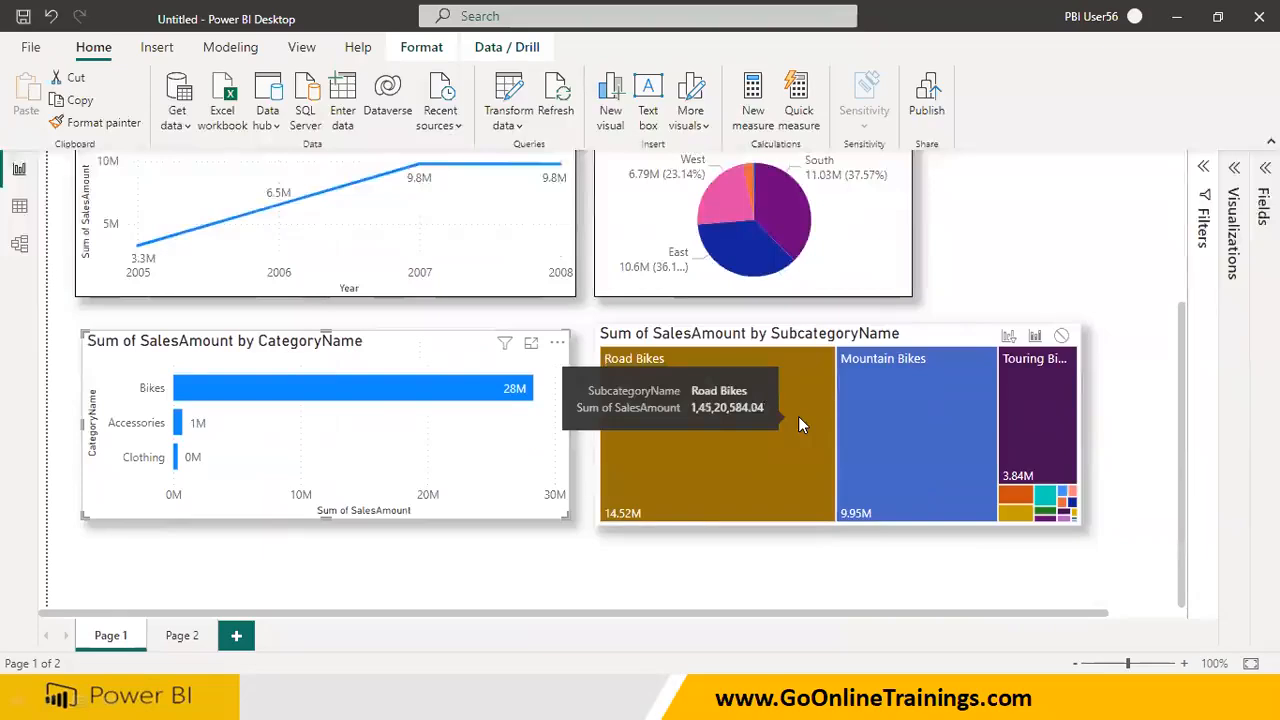
{"action": "scroll", "coordinate": [460, 449], "scroll_direction": "up", "scroll_amount": 1}
{"action": "scroll", "coordinate": [463, 449], "scroll_direction": "up", "scroll_amount": 3}
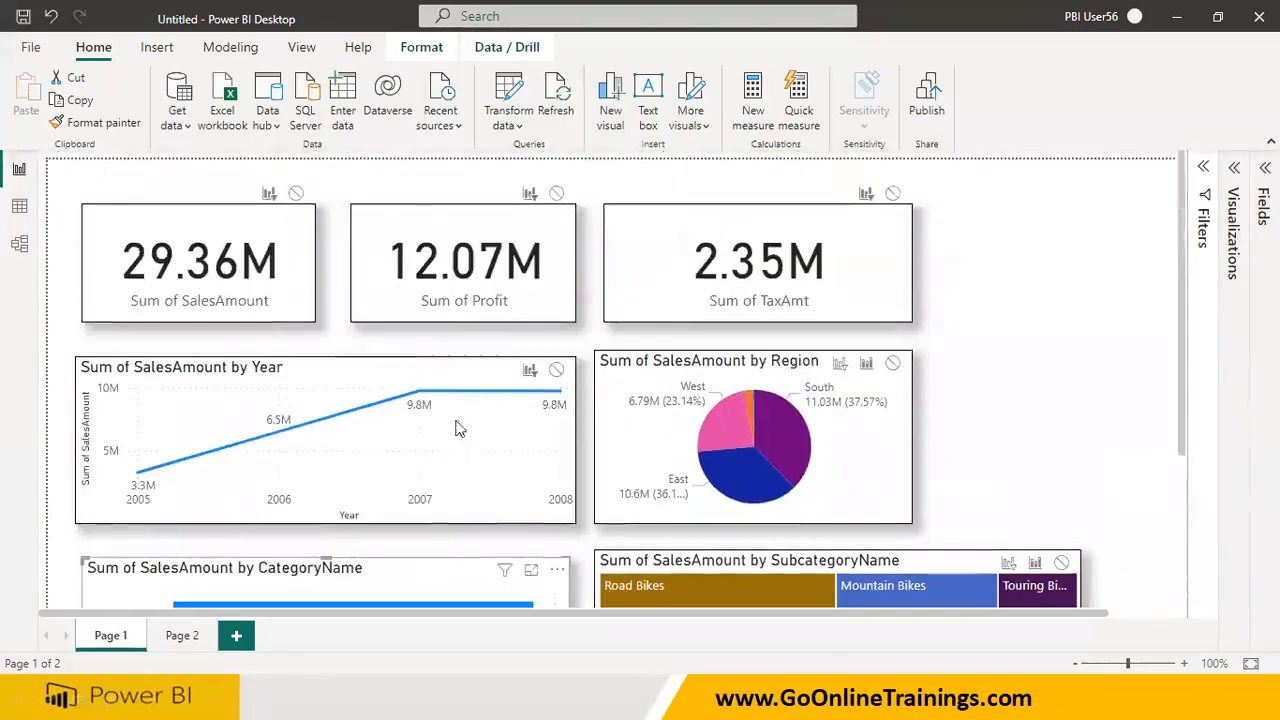
Turn Edit interactions off and back on while the CategoryName bar chart is the source visual
{"action": "left_click", "coordinate": [420, 47]}
{"action": "left_click", "coordinate": [42, 108]}
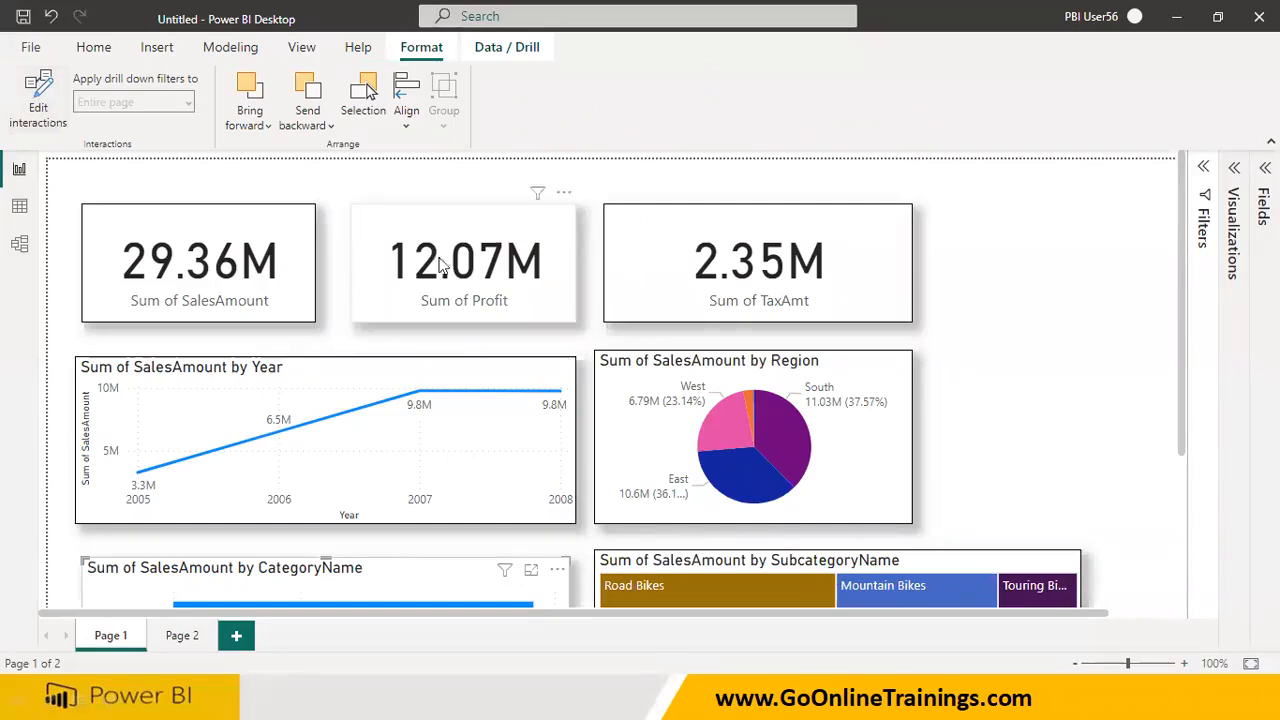
{"action": "left_click", "coordinate": [40, 112]}
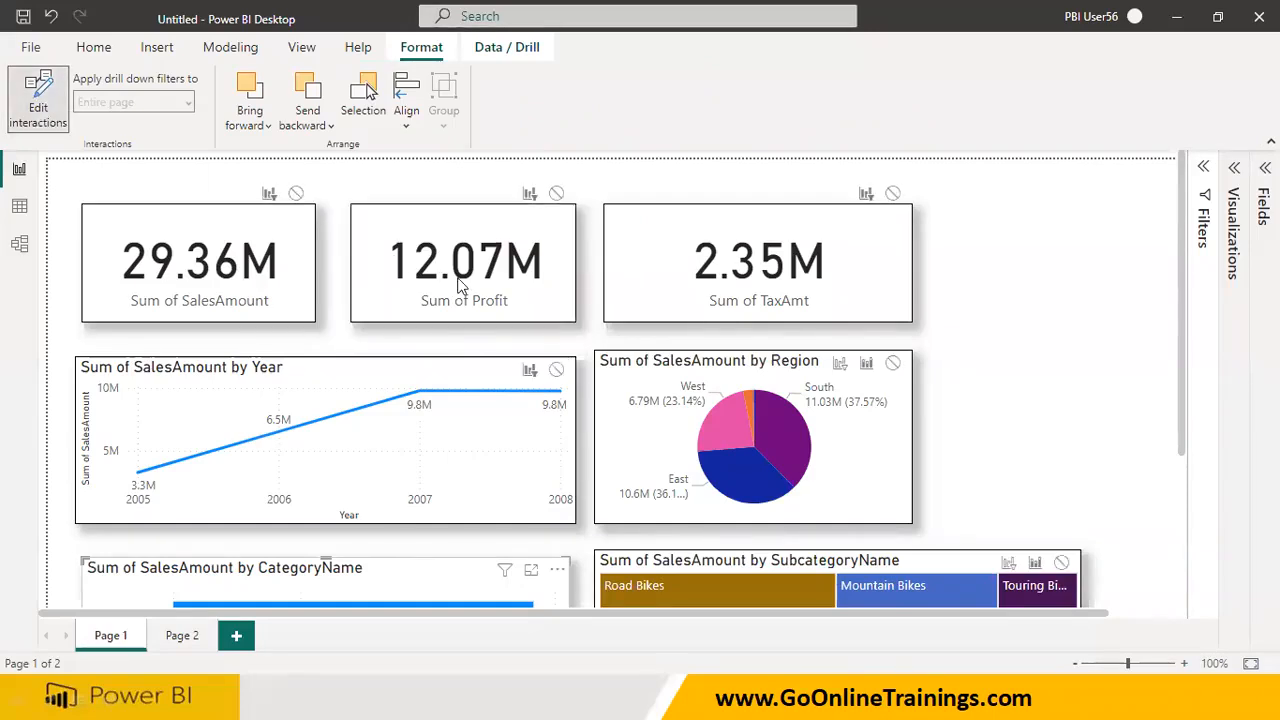
{"action": "scroll", "coordinate": [481, 582], "scroll_direction": "down", "scroll_amount": 3}
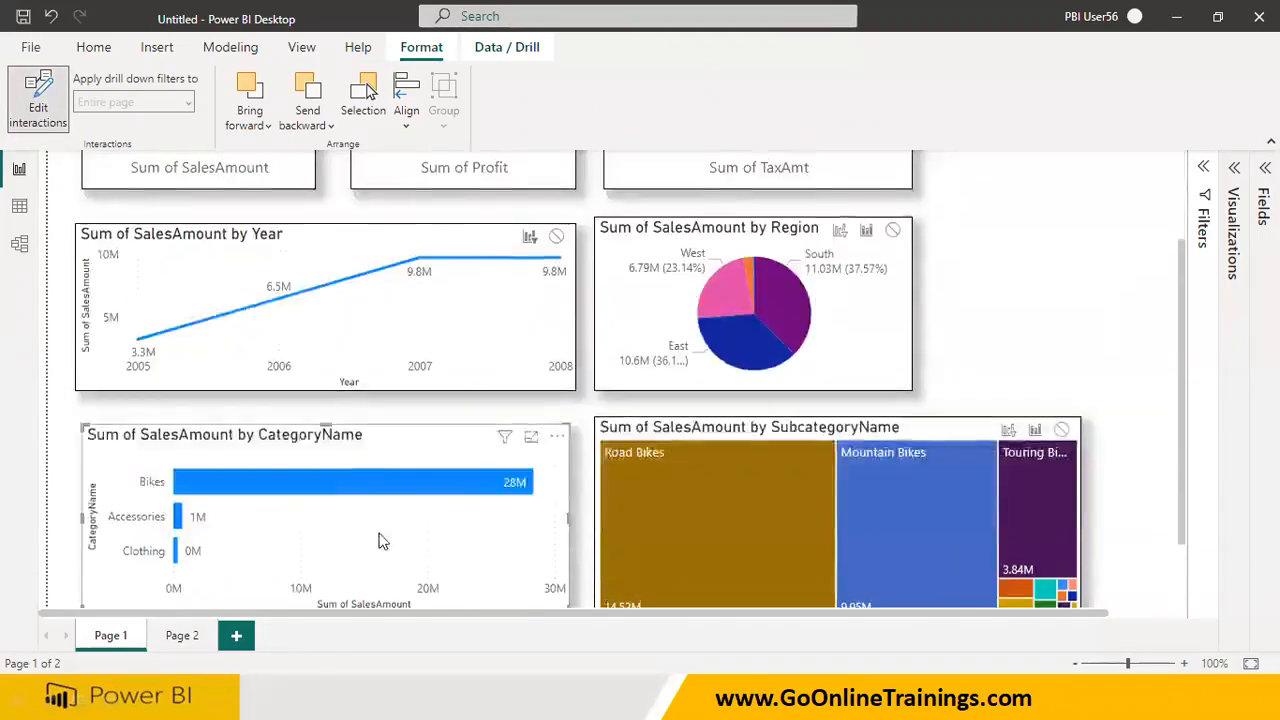
Set the CategoryName bar chart's interaction with the three cards, the Year line chart and the Region pie chart to None
{"action": "scroll", "coordinate": [378, 540], "scroll_direction": "up", "scroll_amount": 3}
{"action": "left_click", "coordinate": [296, 194]}
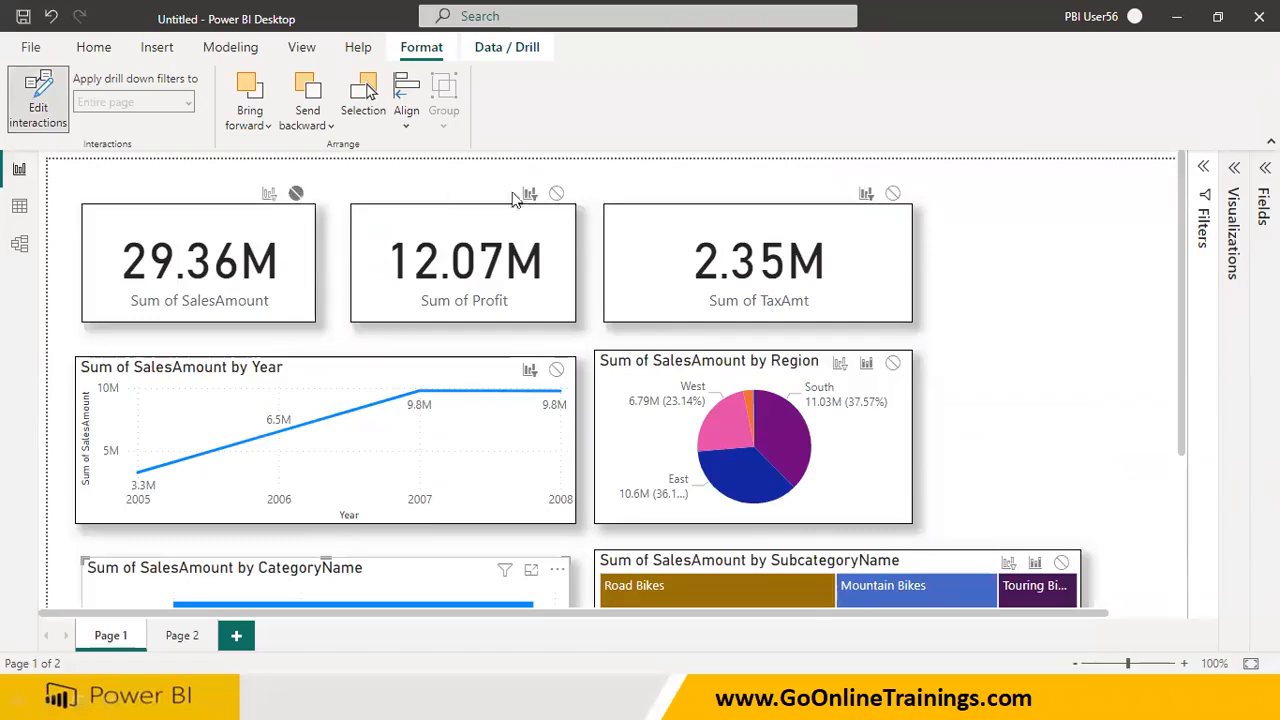
{"action": "left_click", "coordinate": [556, 194]}
{"action": "left_click", "coordinate": [892, 194]}
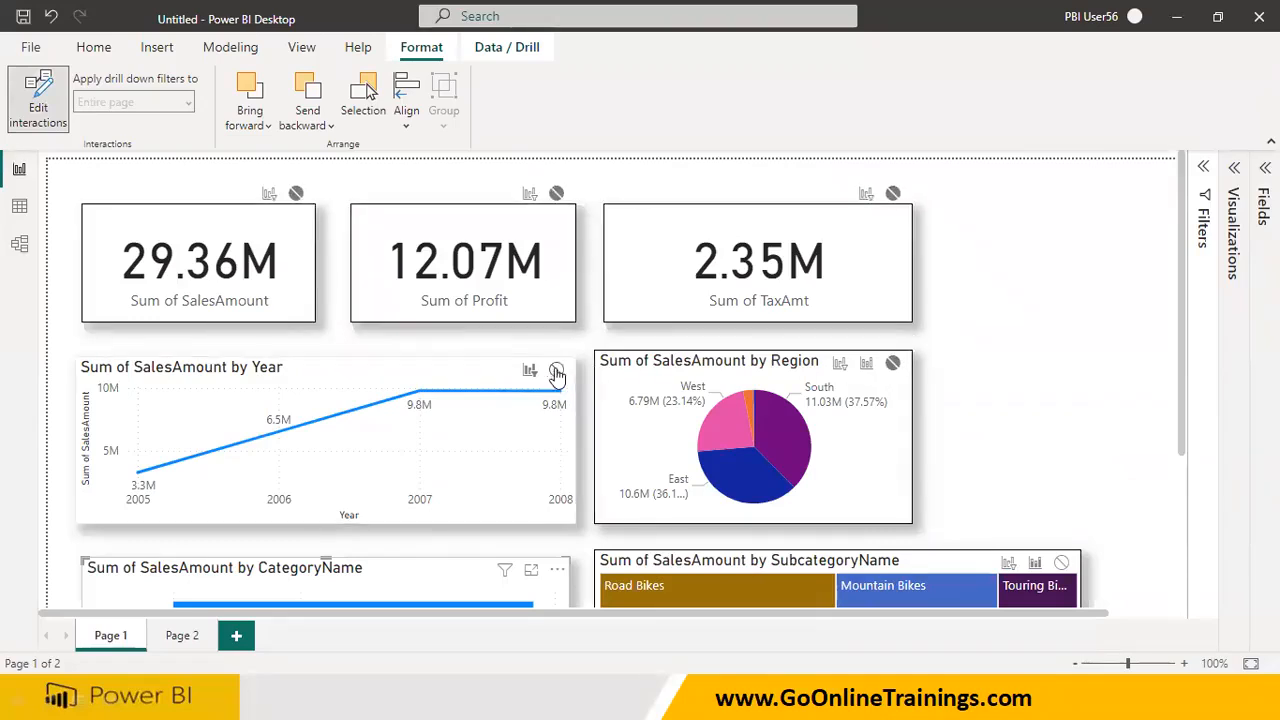
Set the CategoryName bar chart's interaction with the SubcategoryName treemap to Filter
{"action": "scroll", "coordinate": [575, 500], "scroll_direction": "down", "scroll_amount": 3}
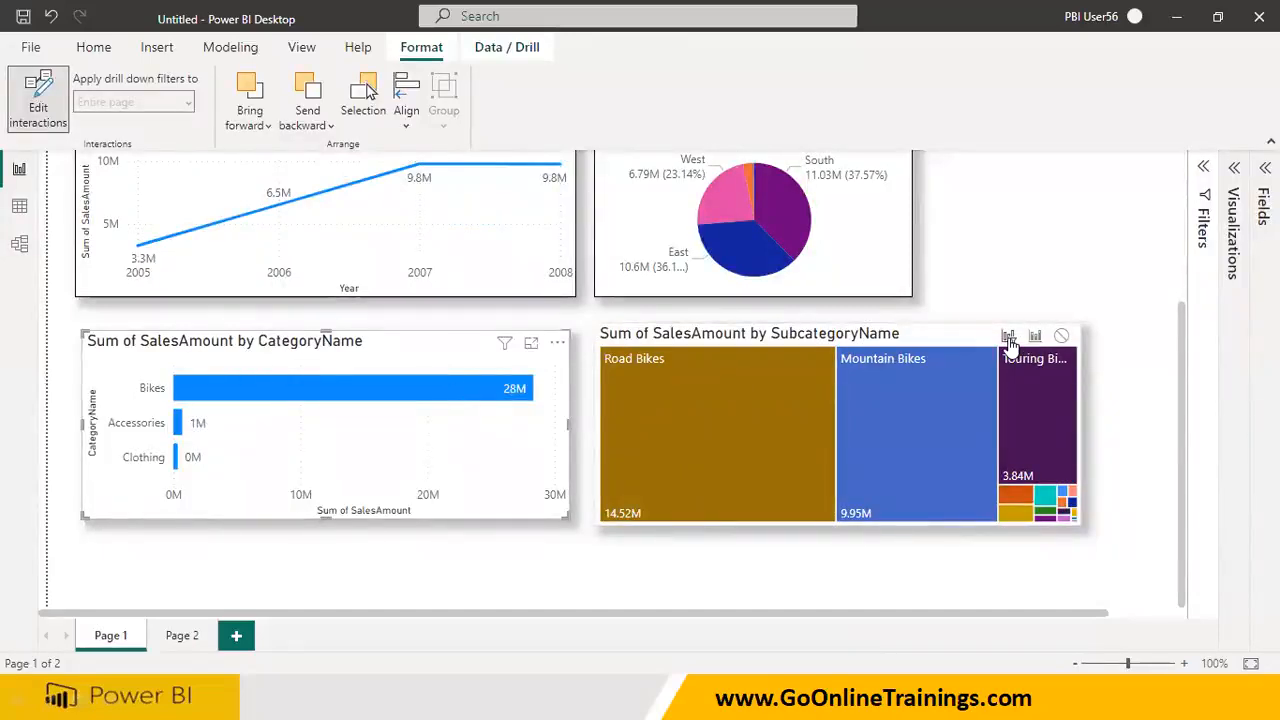
{"action": "scroll", "coordinate": [813, 430], "scroll_direction": "up", "scroll_amount": 3}
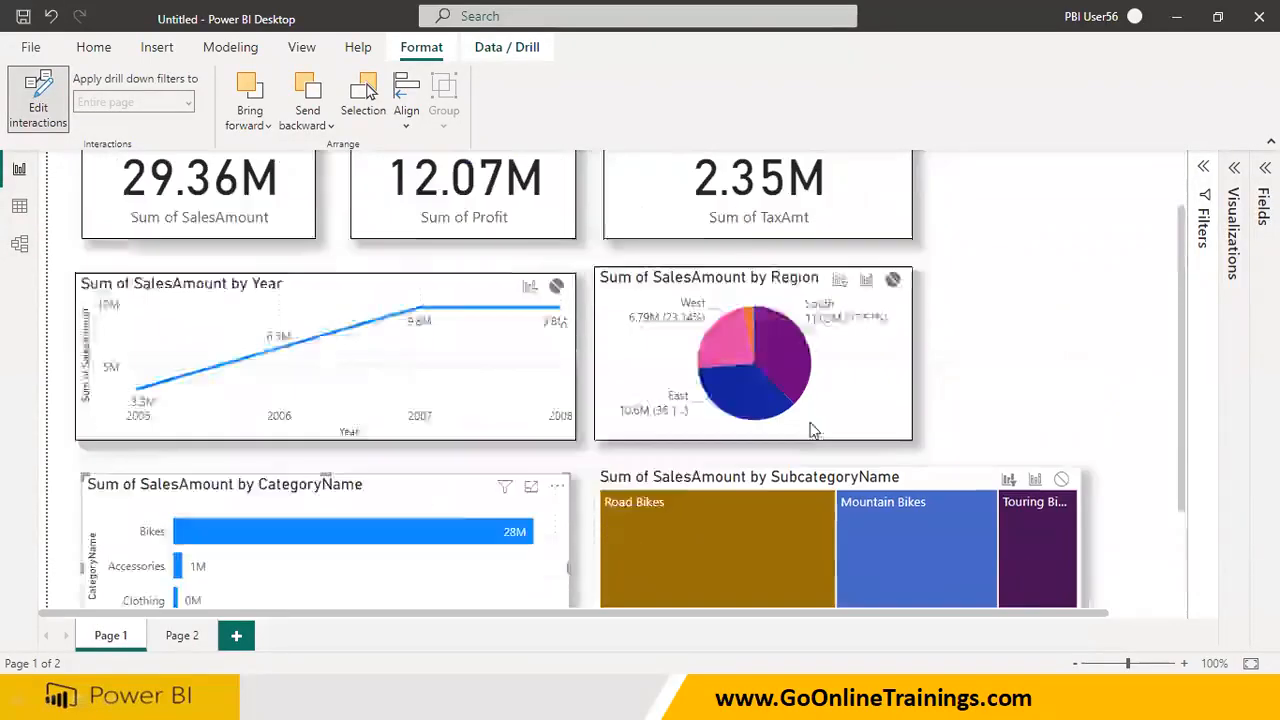
{"action": "scroll", "coordinate": [813, 430], "scroll_direction": "down", "scroll_amount": 3}
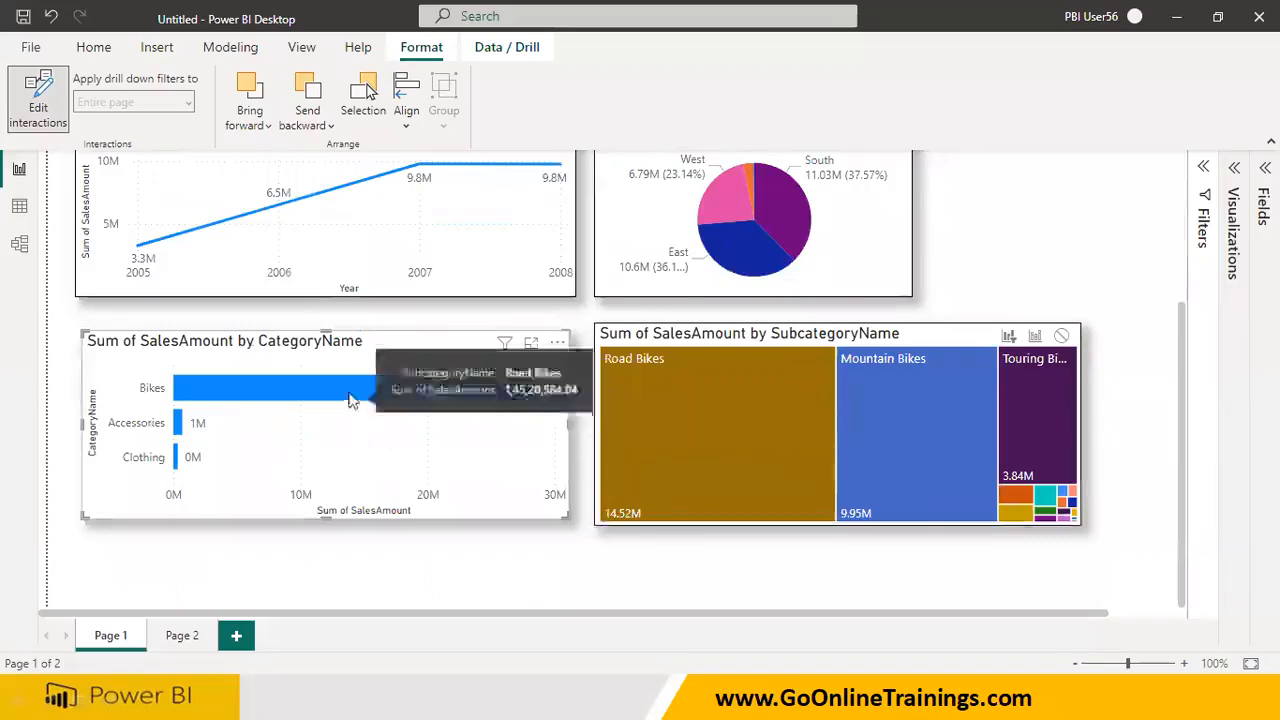
Test the CategoryName bar chart's interactions by selecting the Accessories, Clothing and Bikes bars and checking the treemap, cards and other charts
{"action": "left_click", "coordinate": [179, 424]}
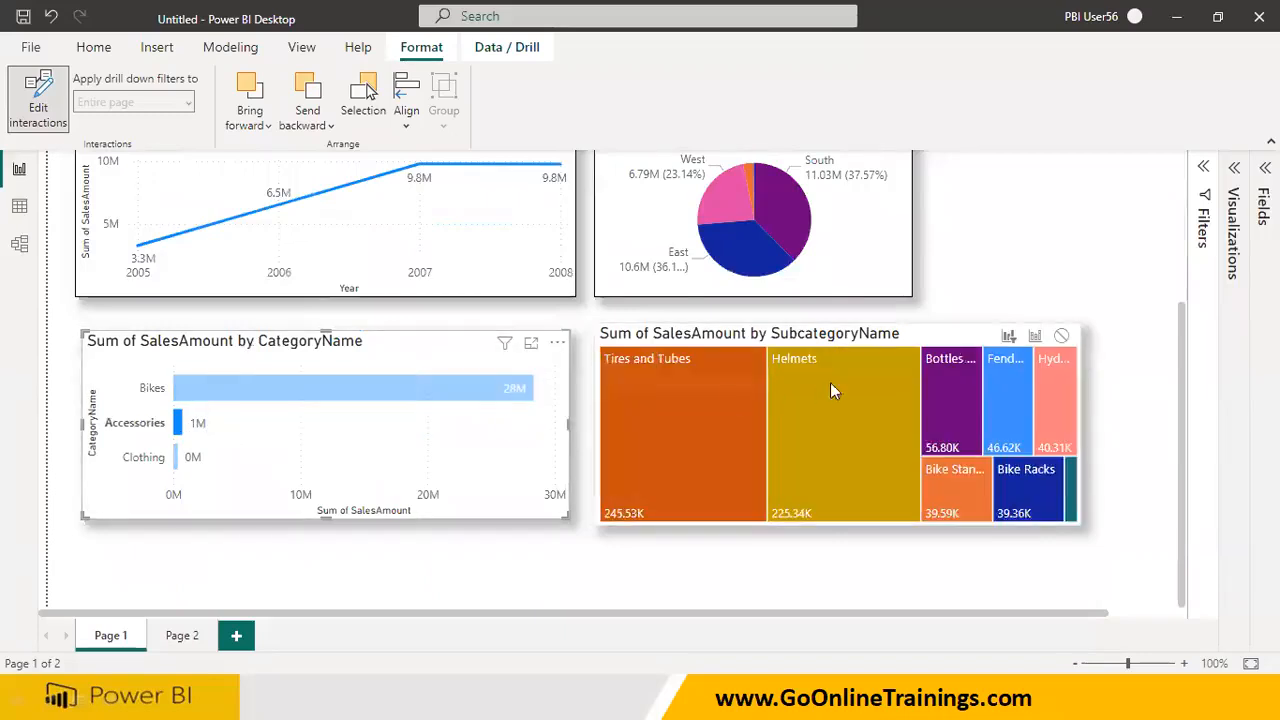
{"action": "left_click", "coordinate": [178, 456]}
{"action": "left_click", "coordinate": [178, 425]}
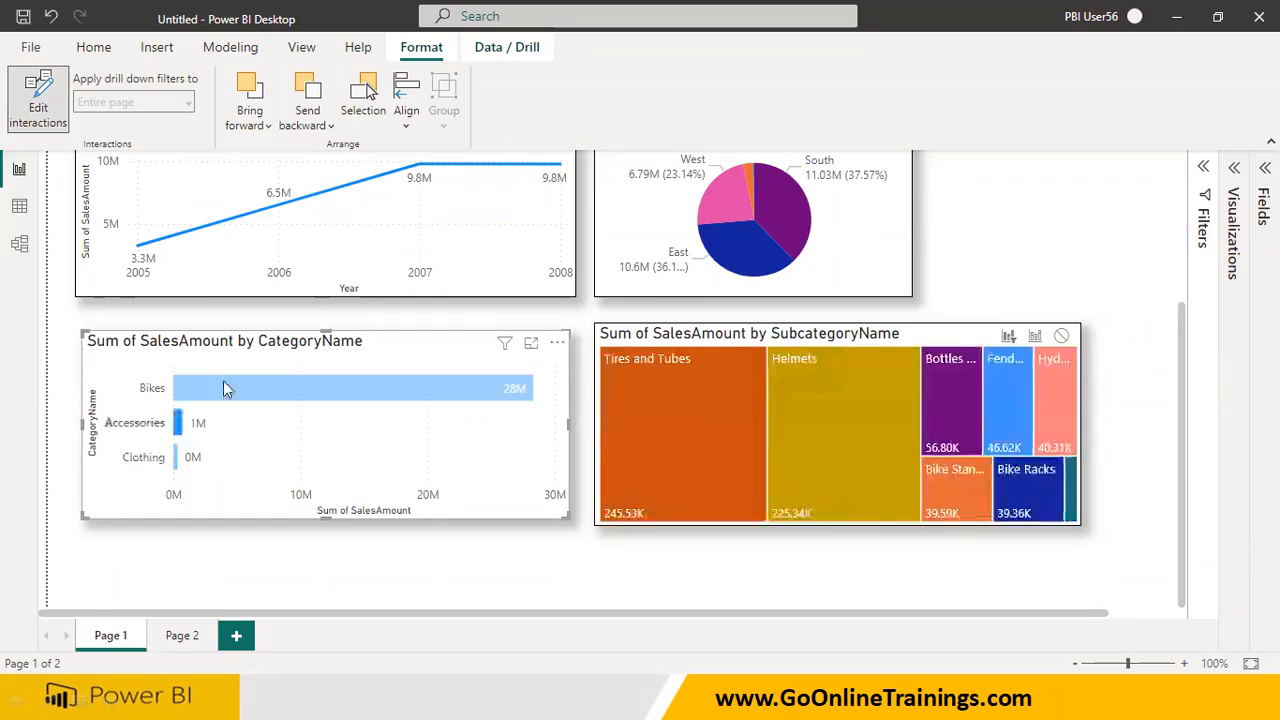
{"action": "left_click", "coordinate": [228, 390]}
{"action": "scroll", "coordinate": [256, 438], "scroll_direction": "up", "scroll_amount": 3}
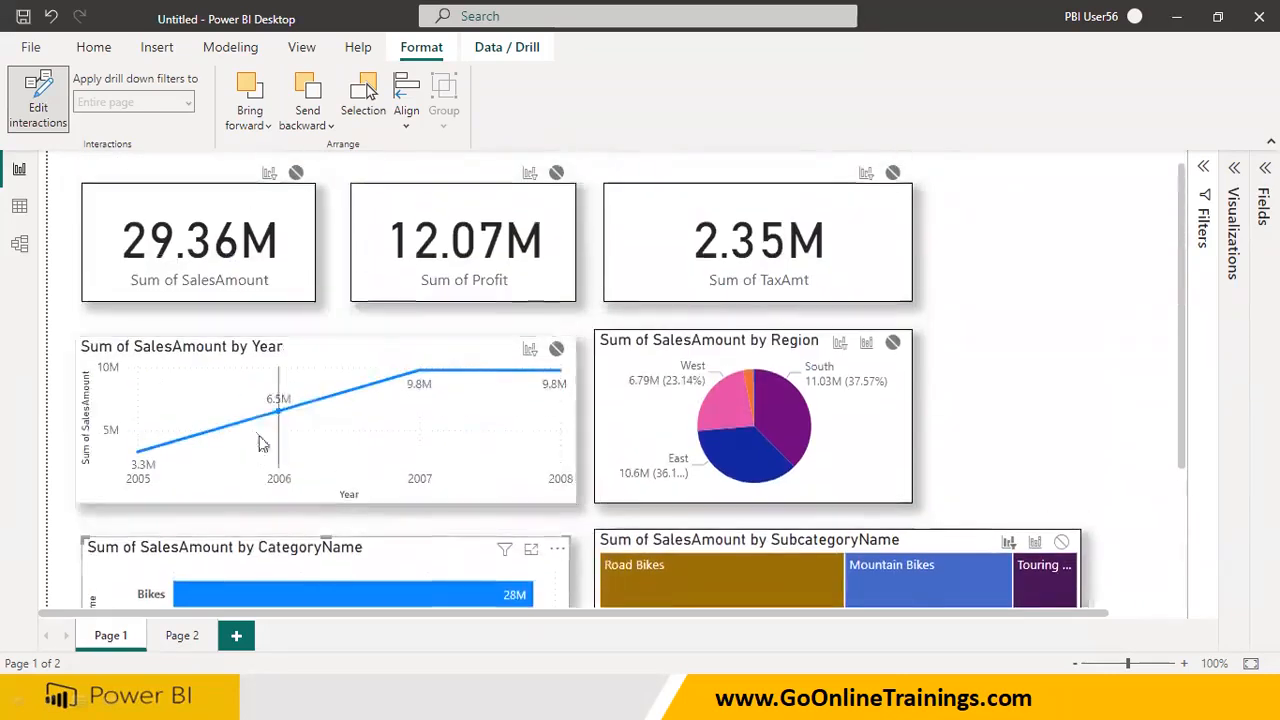
{"action": "scroll", "coordinate": [262, 445], "scroll_direction": "down", "scroll_amount": 1}
{"action": "left_click", "coordinate": [183, 562]}
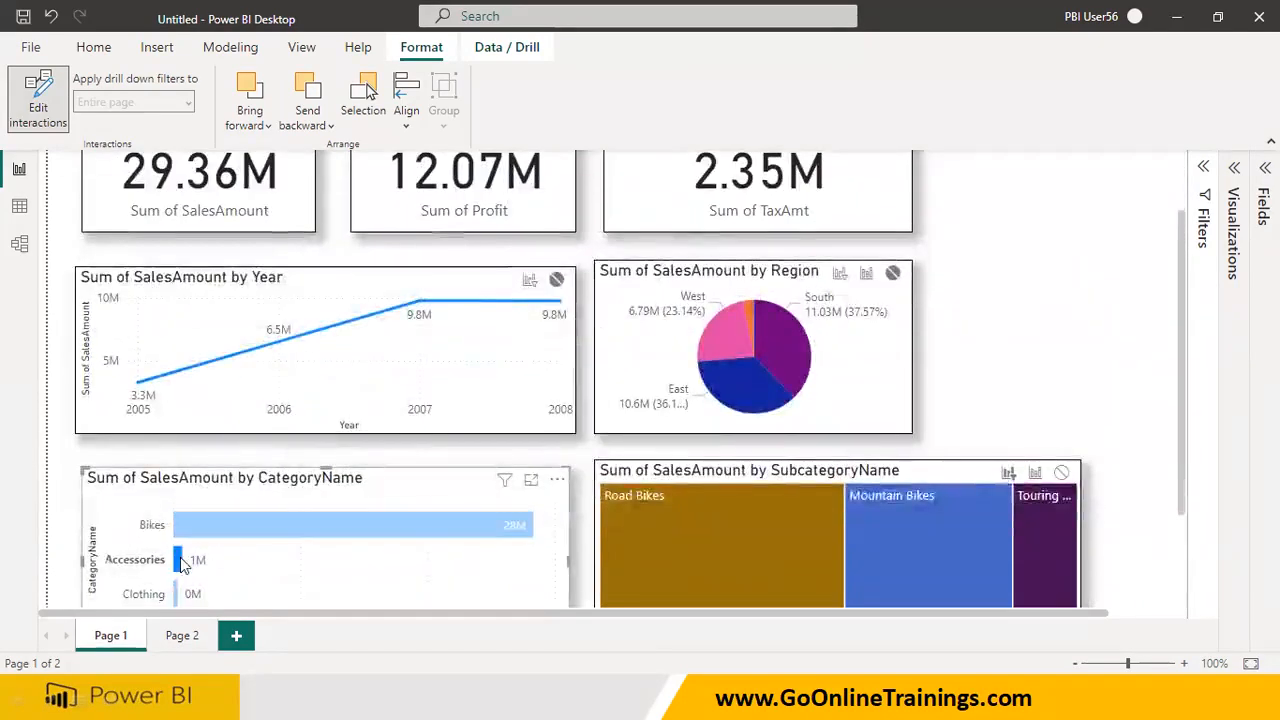
{"action": "left_click", "coordinate": [178, 594]}
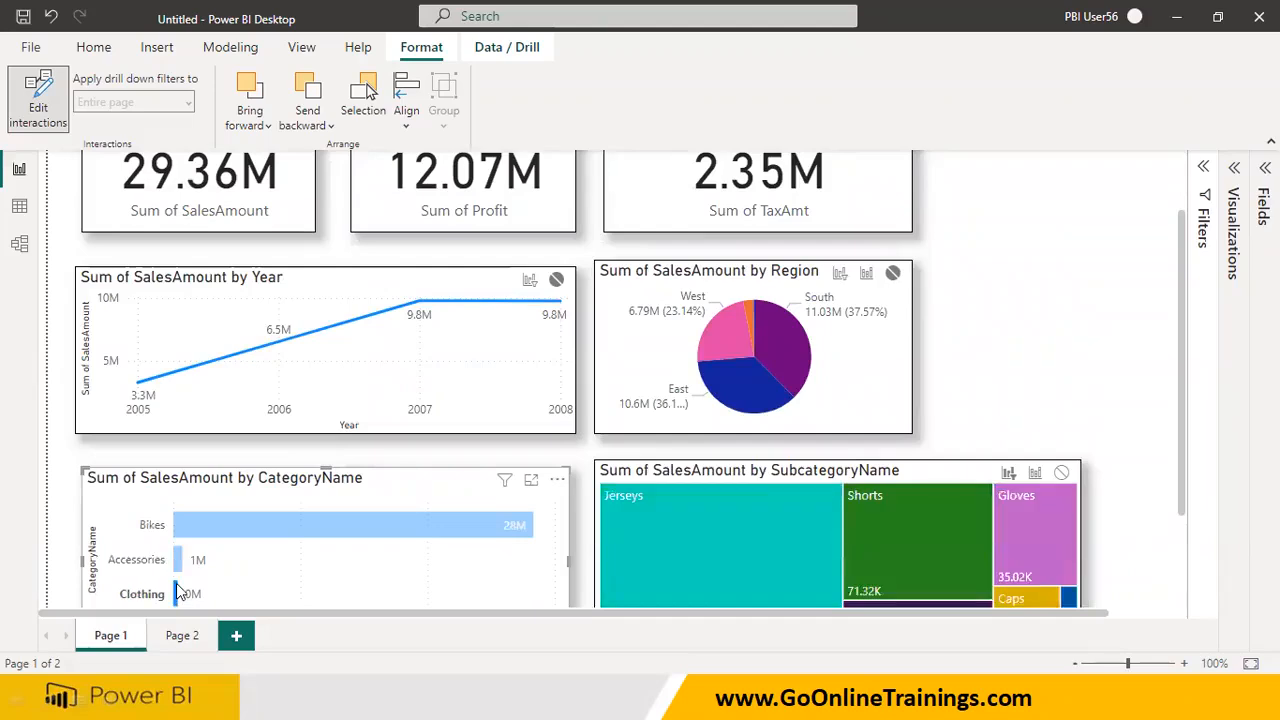
{"action": "left_click", "coordinate": [183, 562]}
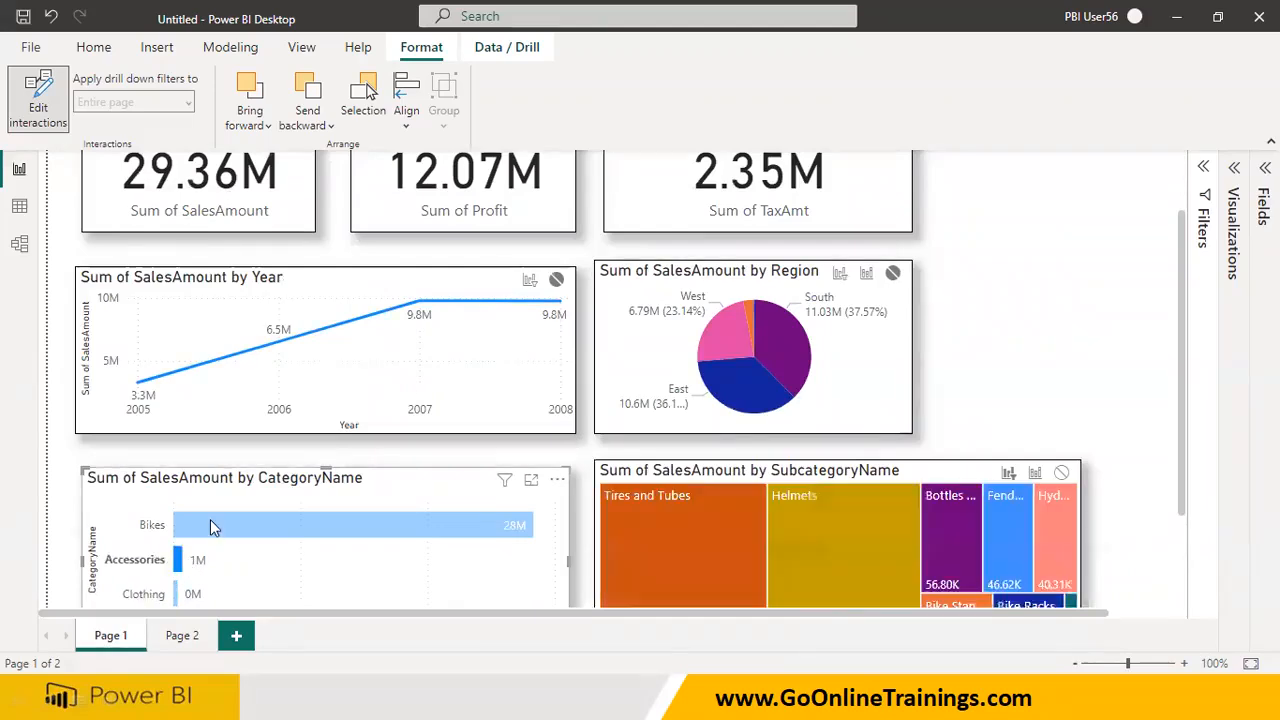
{"action": "left_click", "coordinate": [211, 522]}
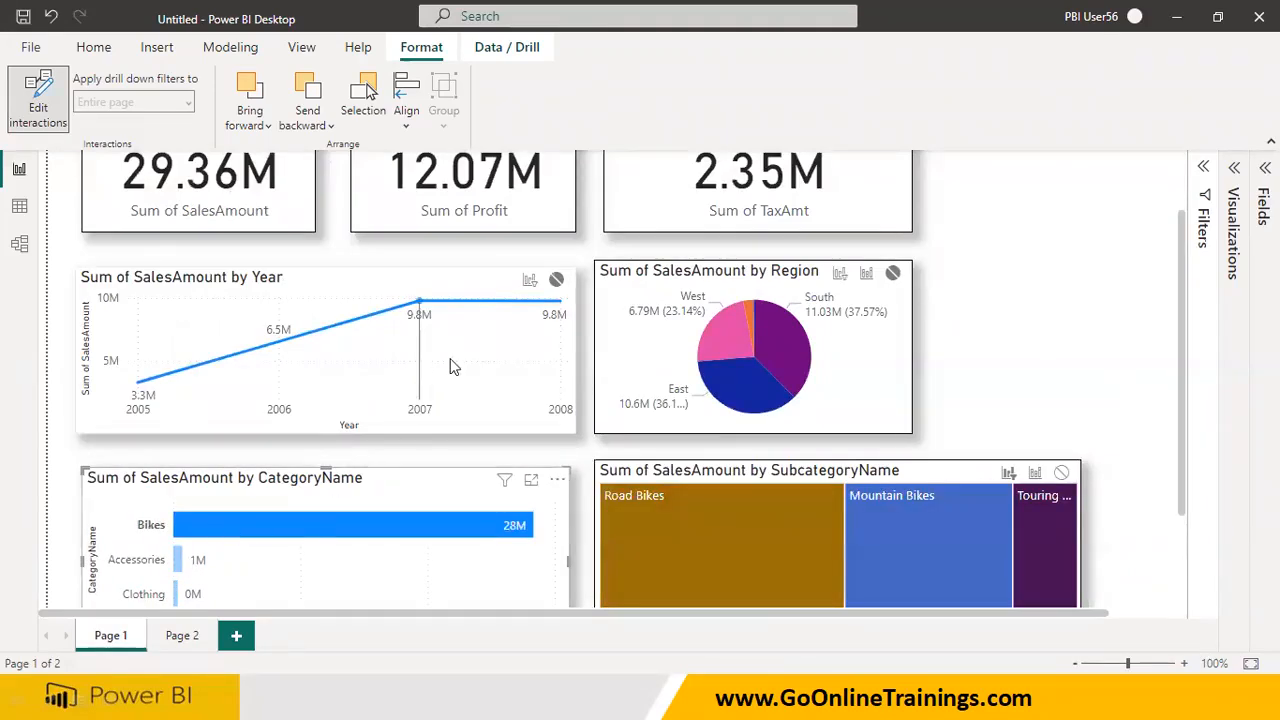
Select the Year line chart and test how its 2007 and 2006 points affect the cards and other charts
{"action": "left_click", "coordinate": [481, 371]}
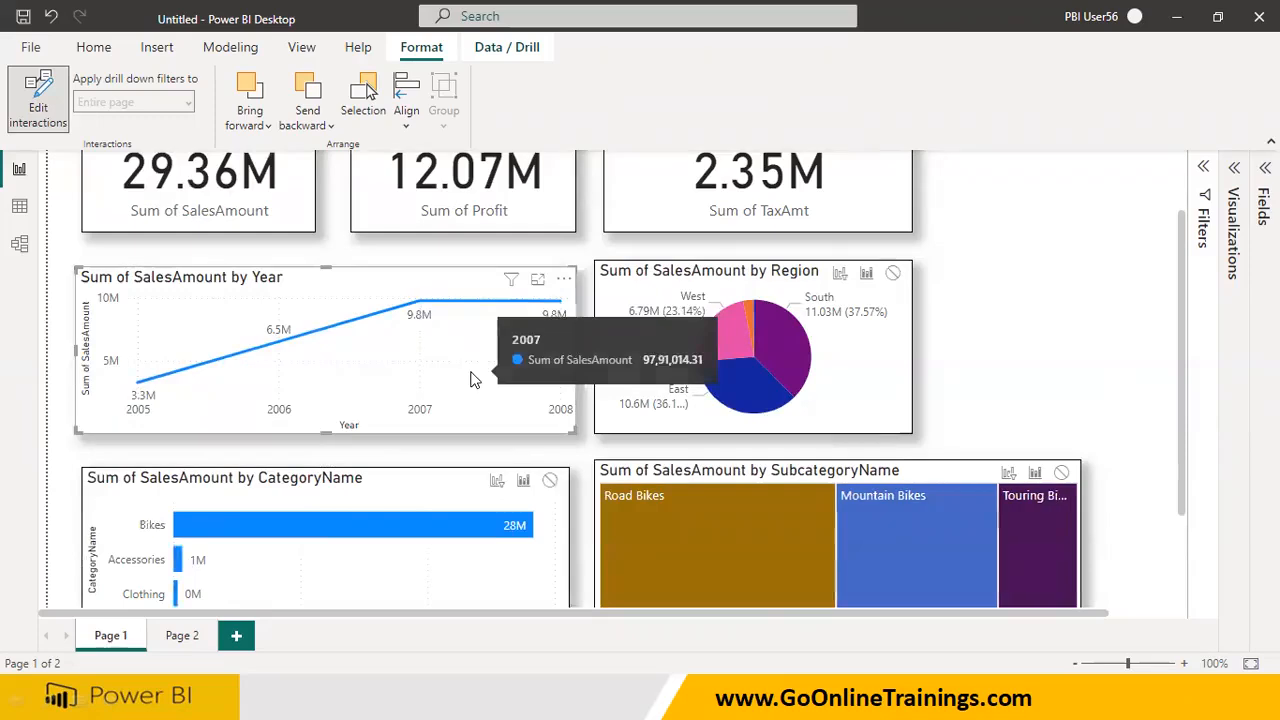
{"action": "left_click", "coordinate": [420, 312]}
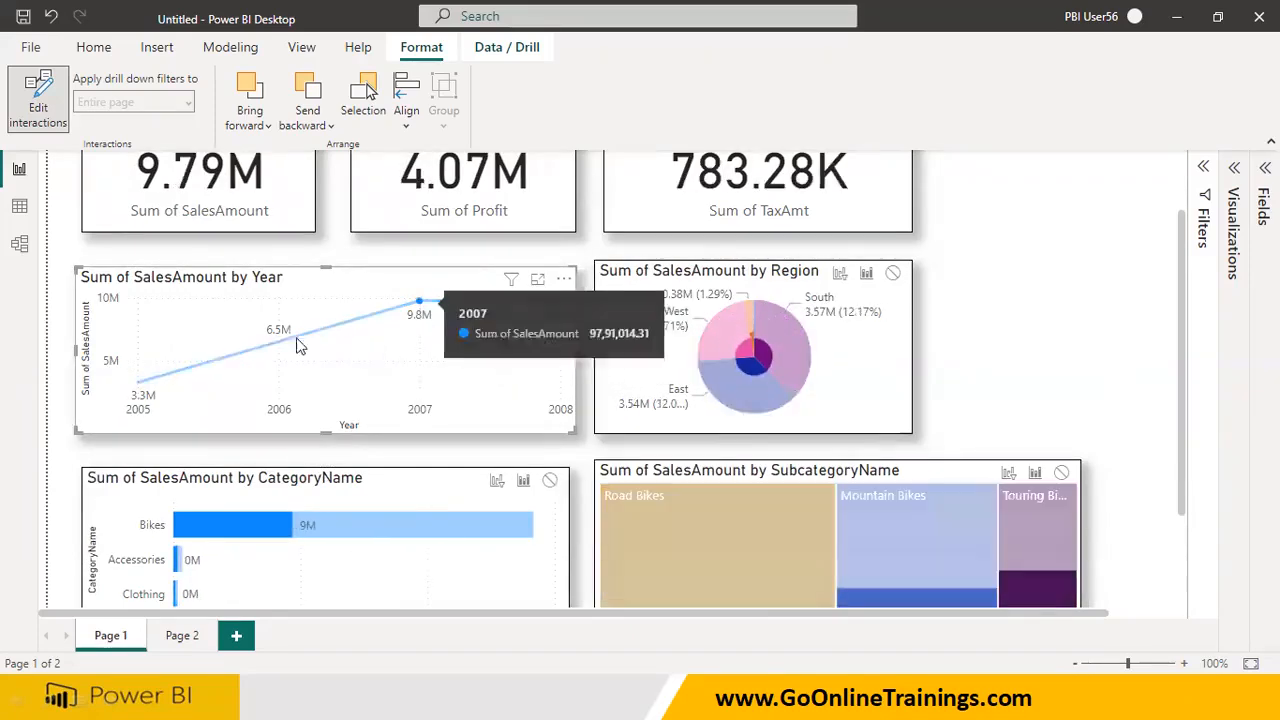
{"action": "left_click", "coordinate": [279, 343]}
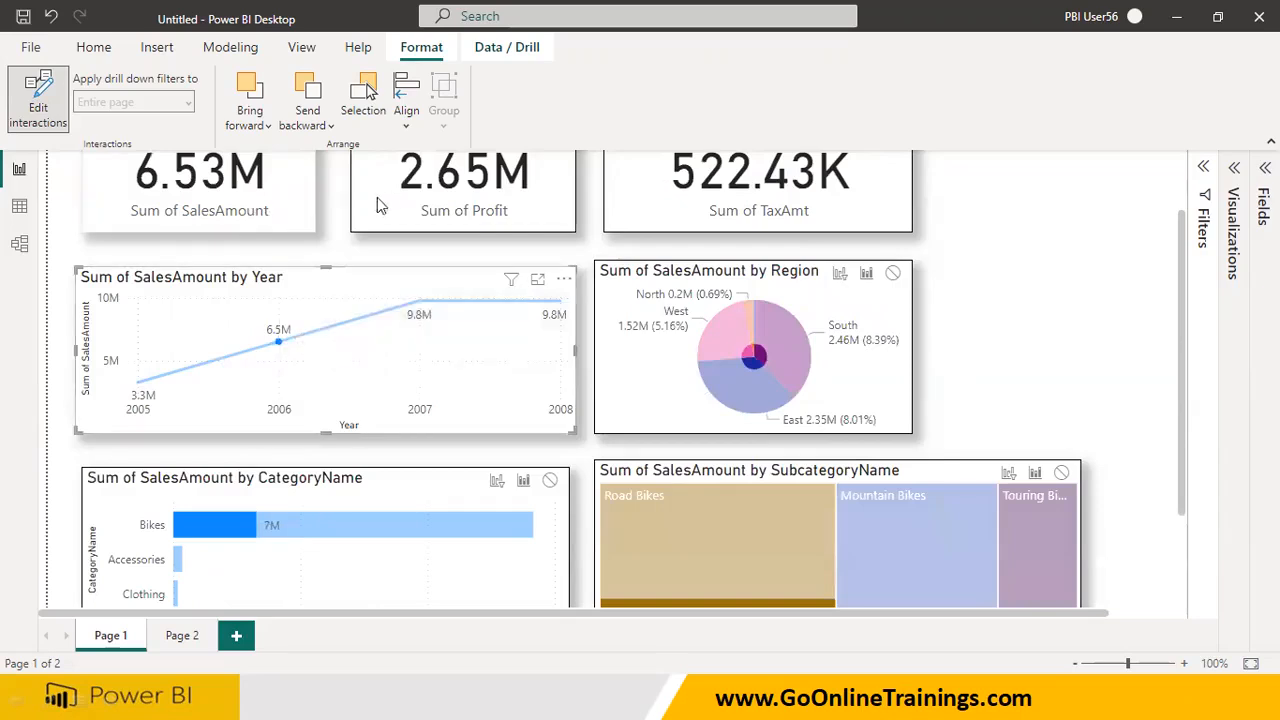
{"action": "left_click", "coordinate": [418, 302]}
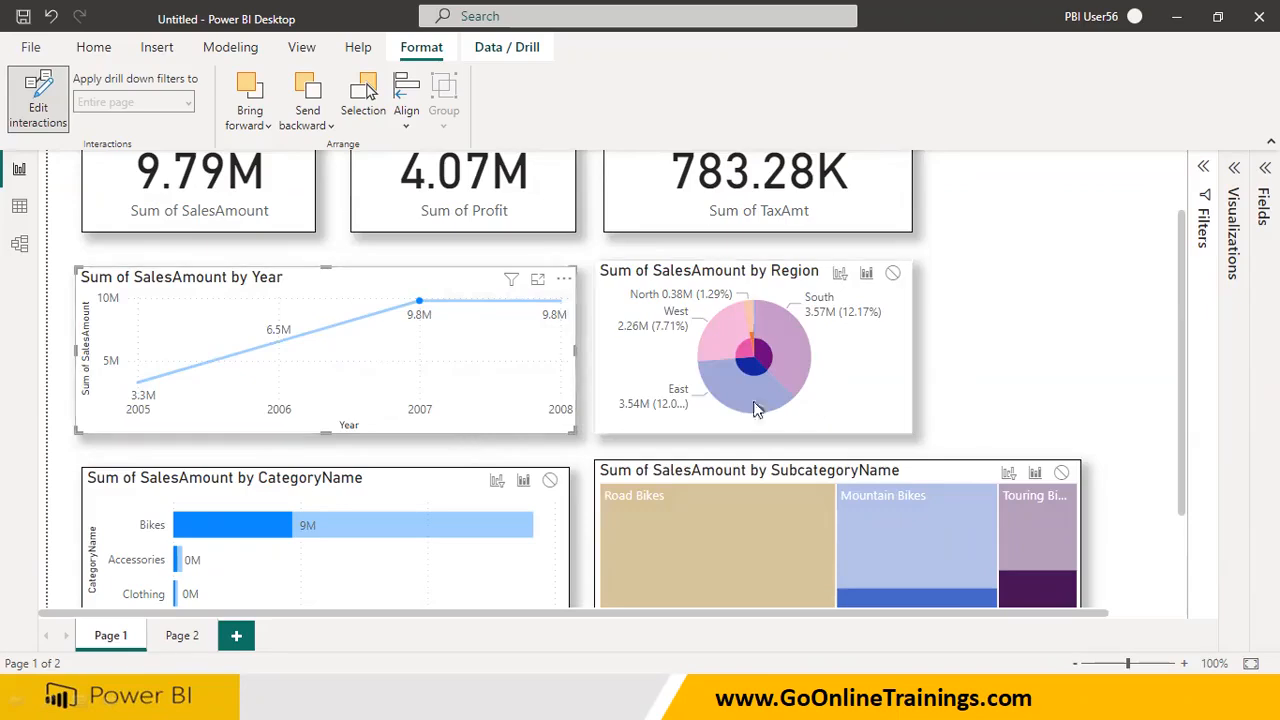
Reselect the CategoryName bar chart and turn Edit interactions off
{"action": "left_click", "coordinate": [867, 398]}
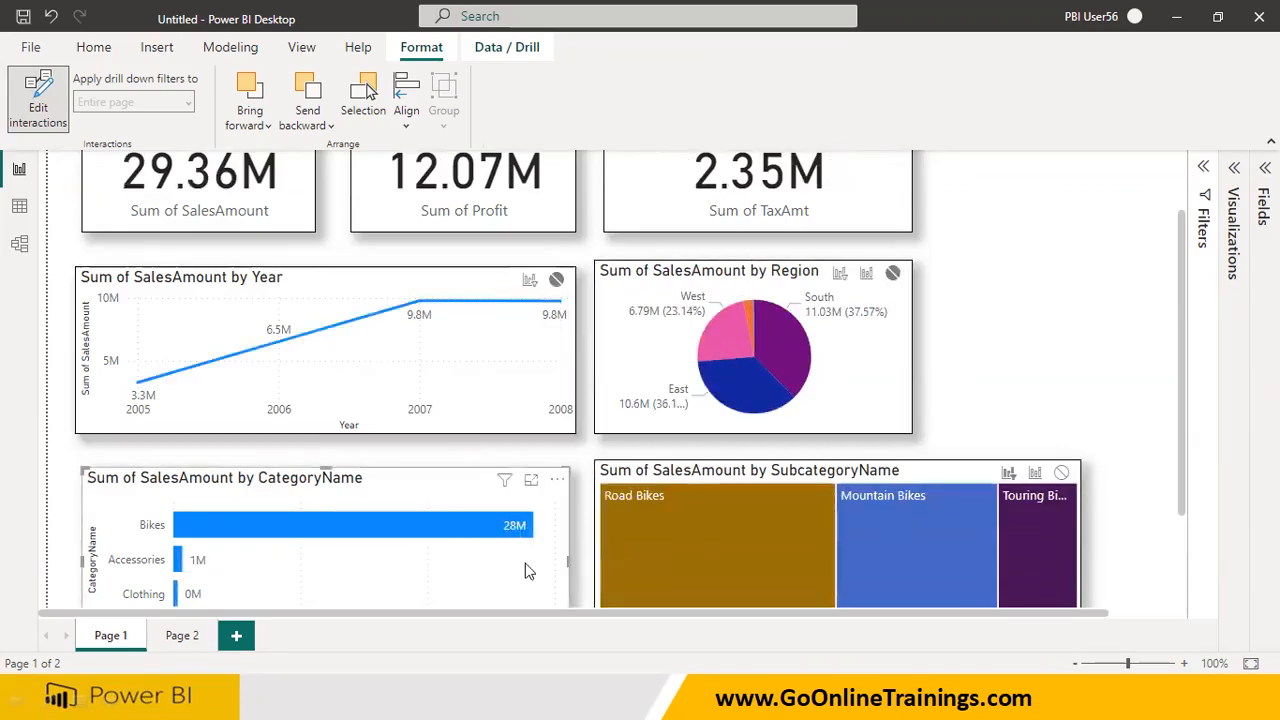
{"action": "scroll", "coordinate": [821, 381], "scroll_direction": "up", "scroll_amount": 1}
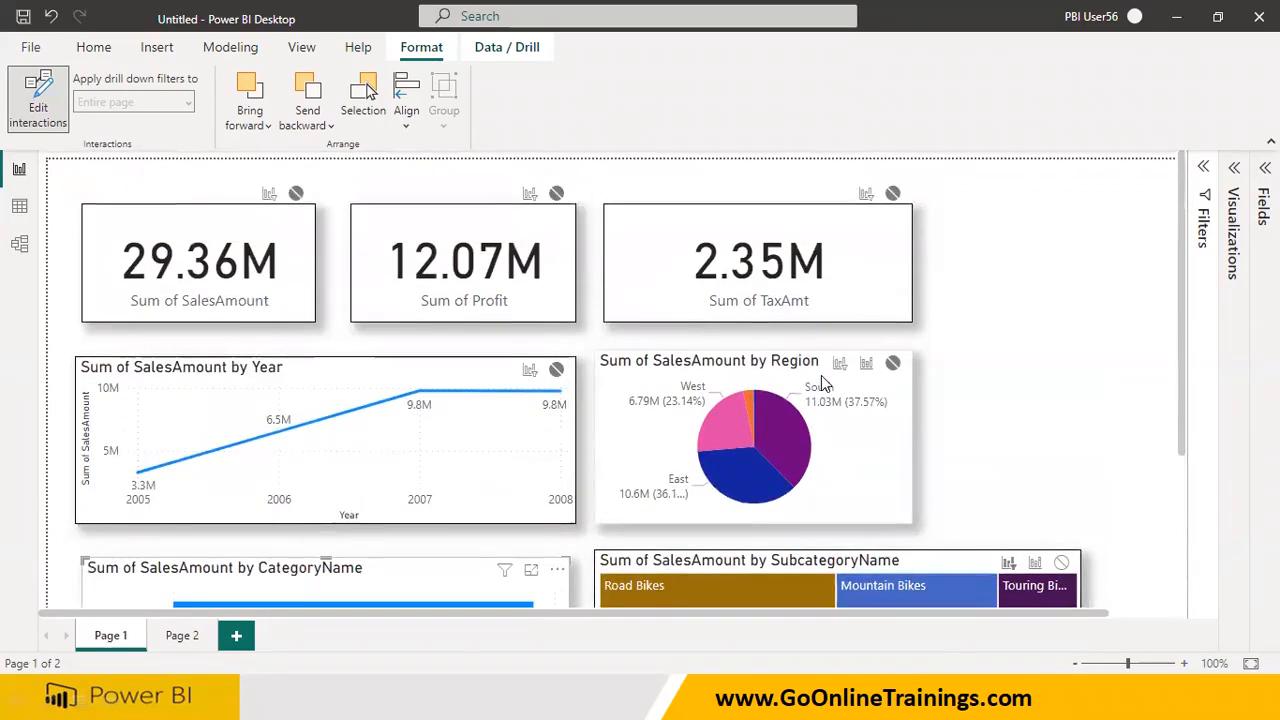
{"action": "left_click", "coordinate": [30, 120]}
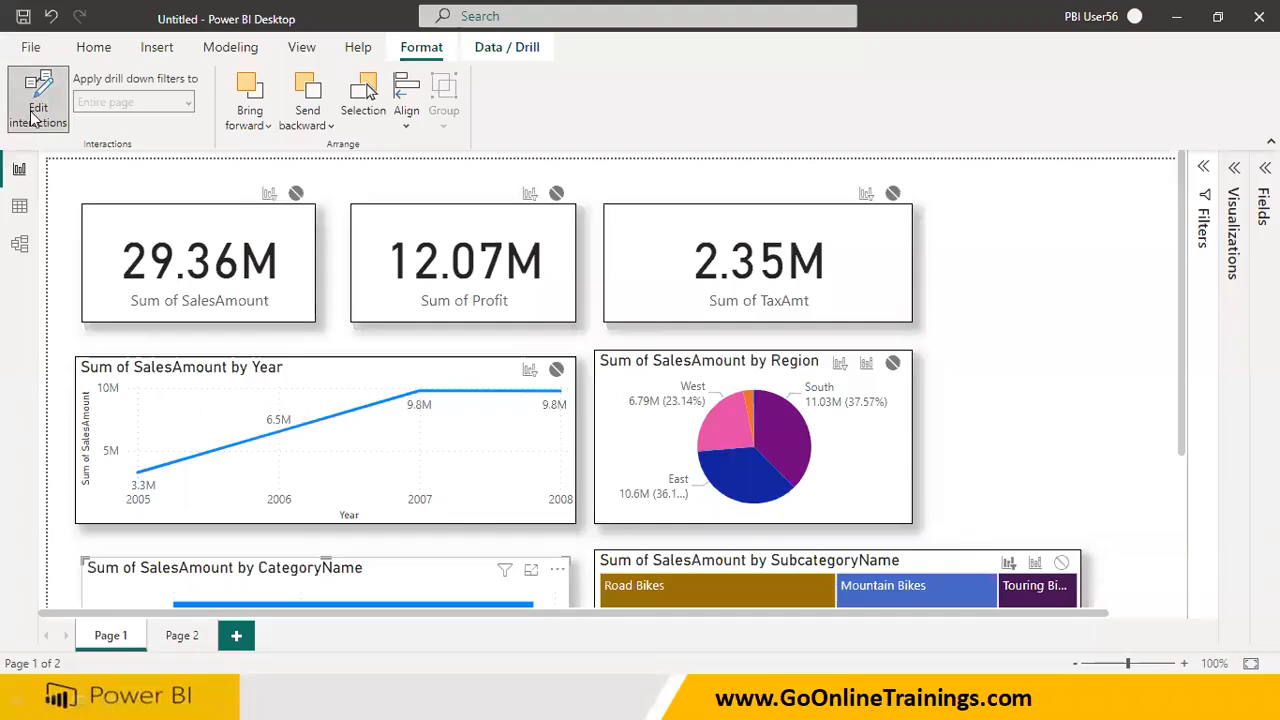
With Edit interactions off, test the Year line chart's effect on the other visuals using its 2006, 2007 and 2008 points
{"action": "scroll", "coordinate": [279, 440], "scroll_direction": "down", "scroll_amount": 2}
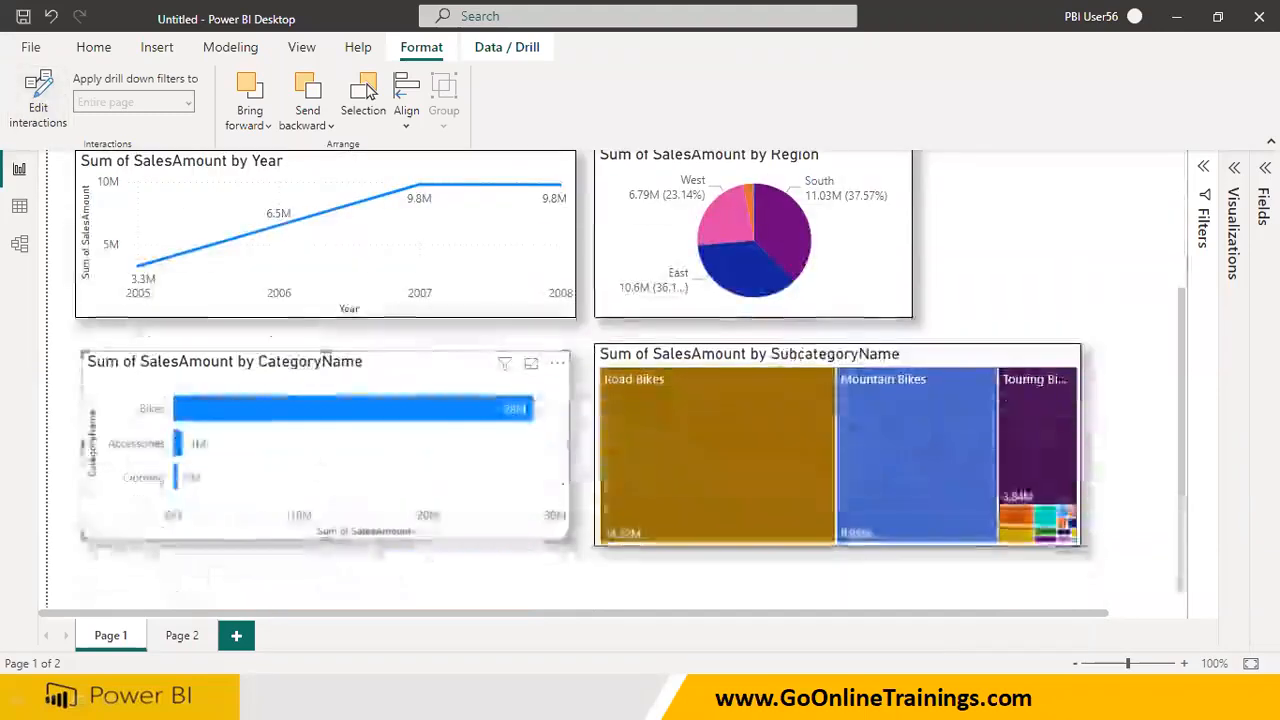
{"action": "left_click", "coordinate": [279, 227]}
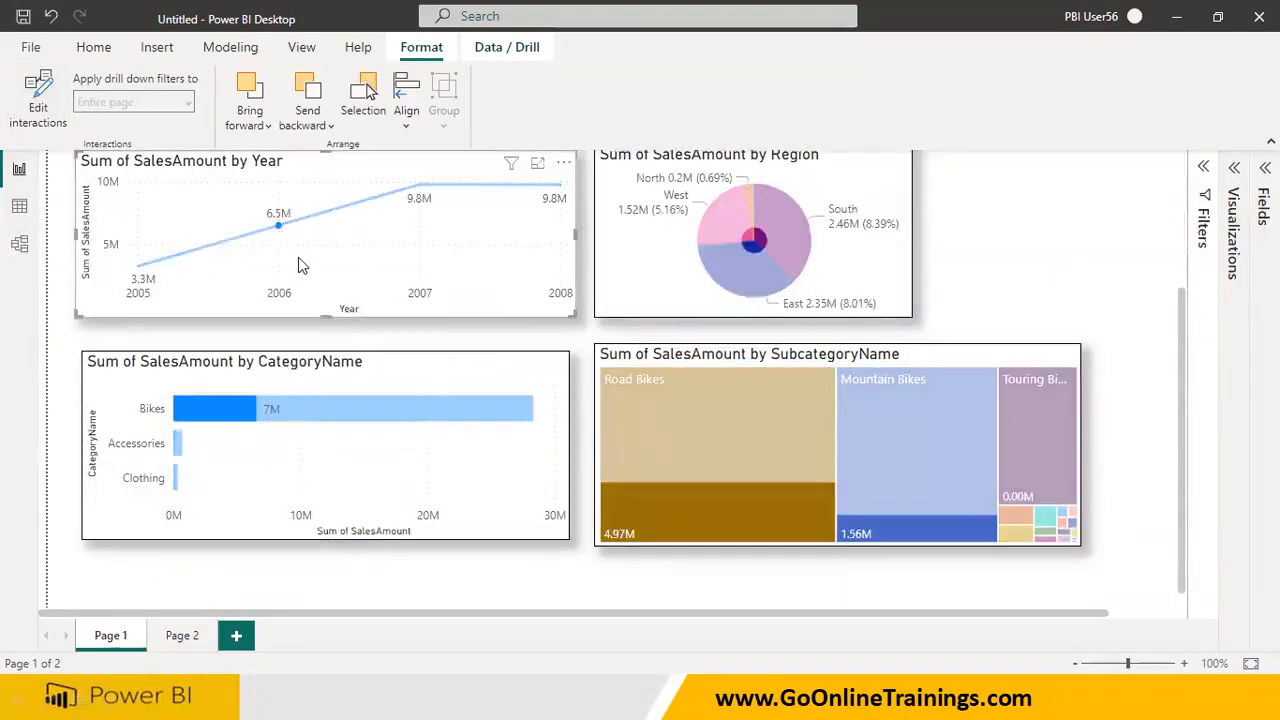
{"action": "scroll", "coordinate": [298, 265], "scroll_direction": "up", "scroll_amount": 2}
{"action": "left_click", "coordinate": [420, 322]}
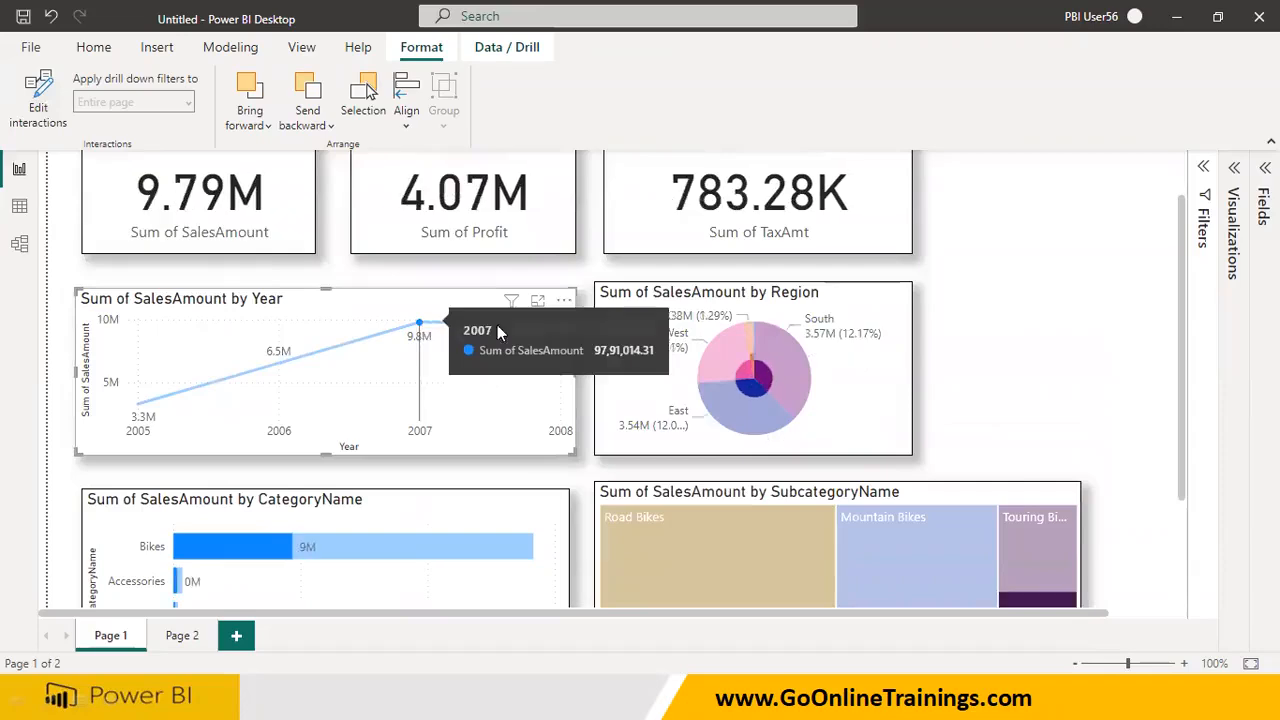
{"action": "left_click", "coordinate": [558, 327]}
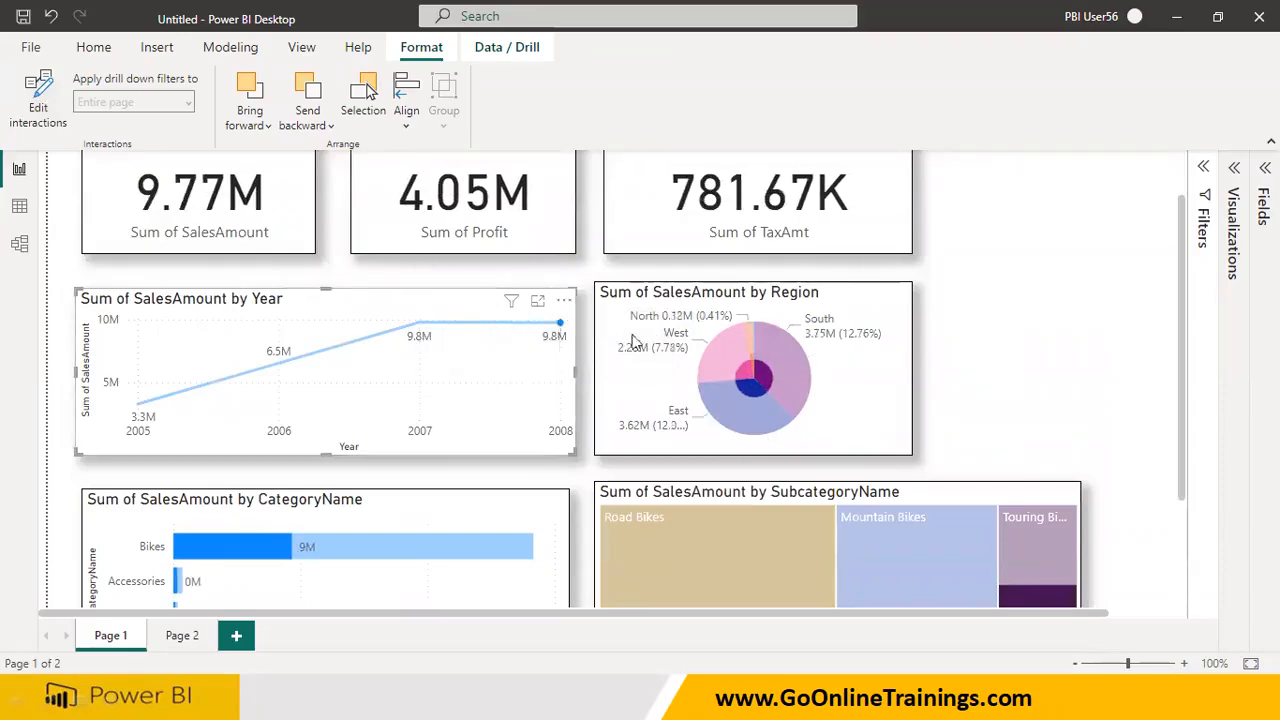
Test the pie chart's South slice and the treemap's Mountain Bikes tile, checking how the cards and other charts respond
{"action": "left_click", "coordinate": [783, 378]}
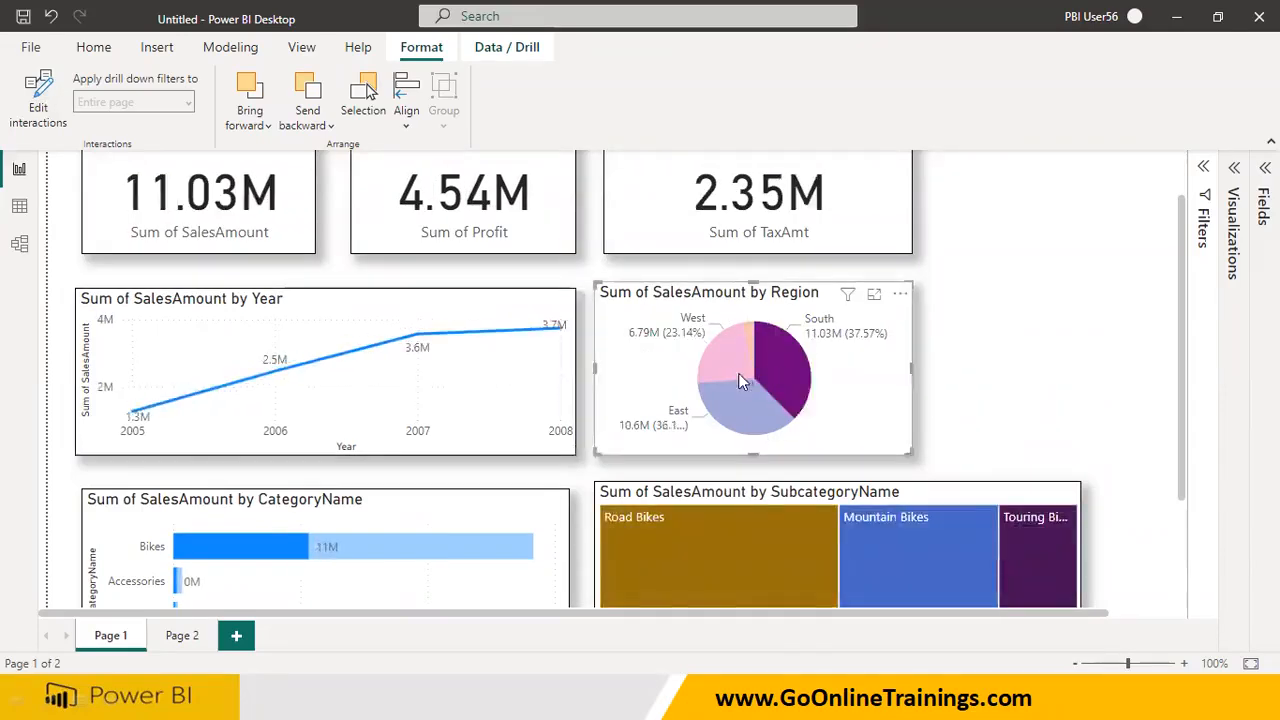
{"action": "left_click", "coordinate": [897, 527]}
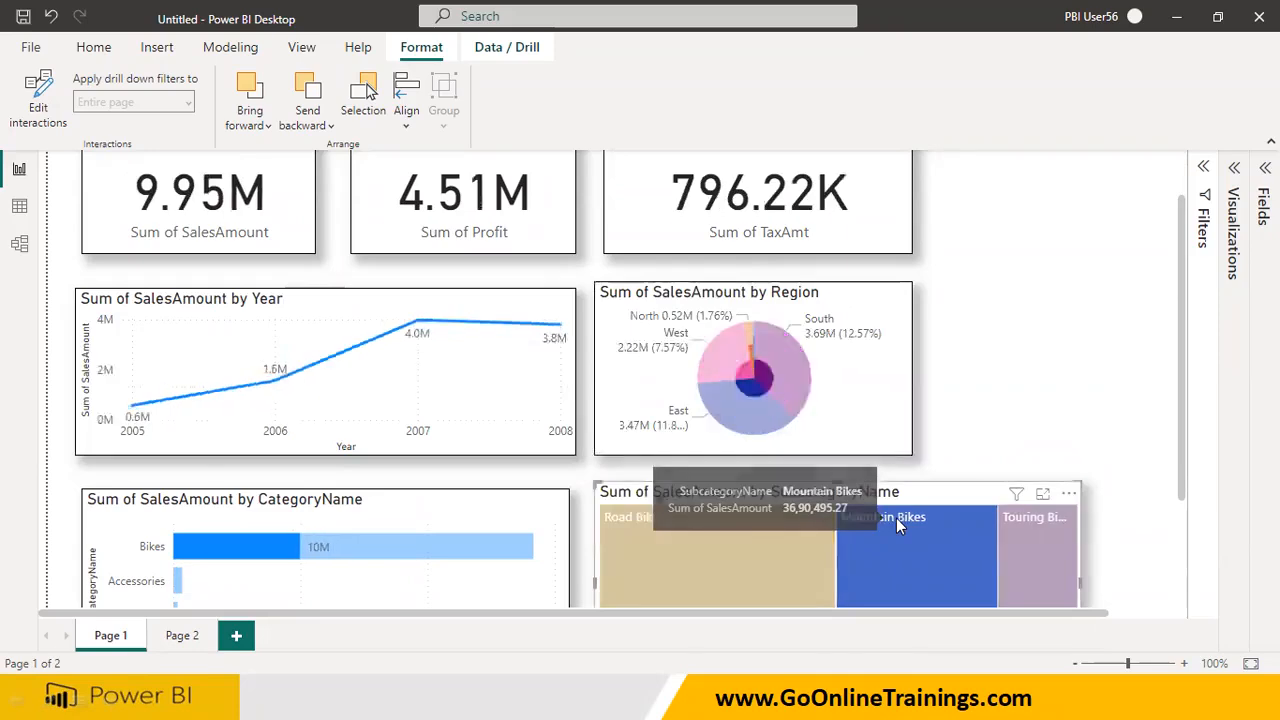
{"action": "scroll", "coordinate": [507, 274], "scroll_direction": "up", "scroll_amount": 2}
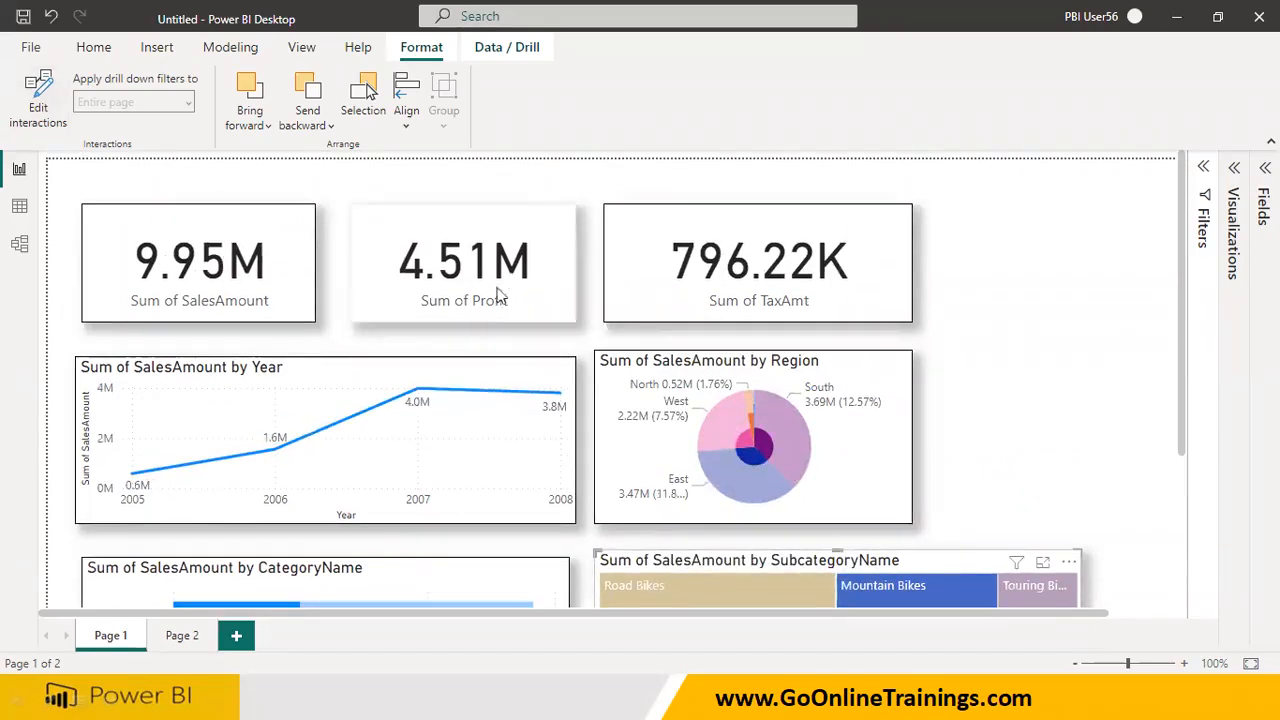
Clear the treemap selection by selecting the Year line chart, and turn Edit interactions on and off to view its interaction options
{"action": "left_click", "coordinate": [451, 477]}
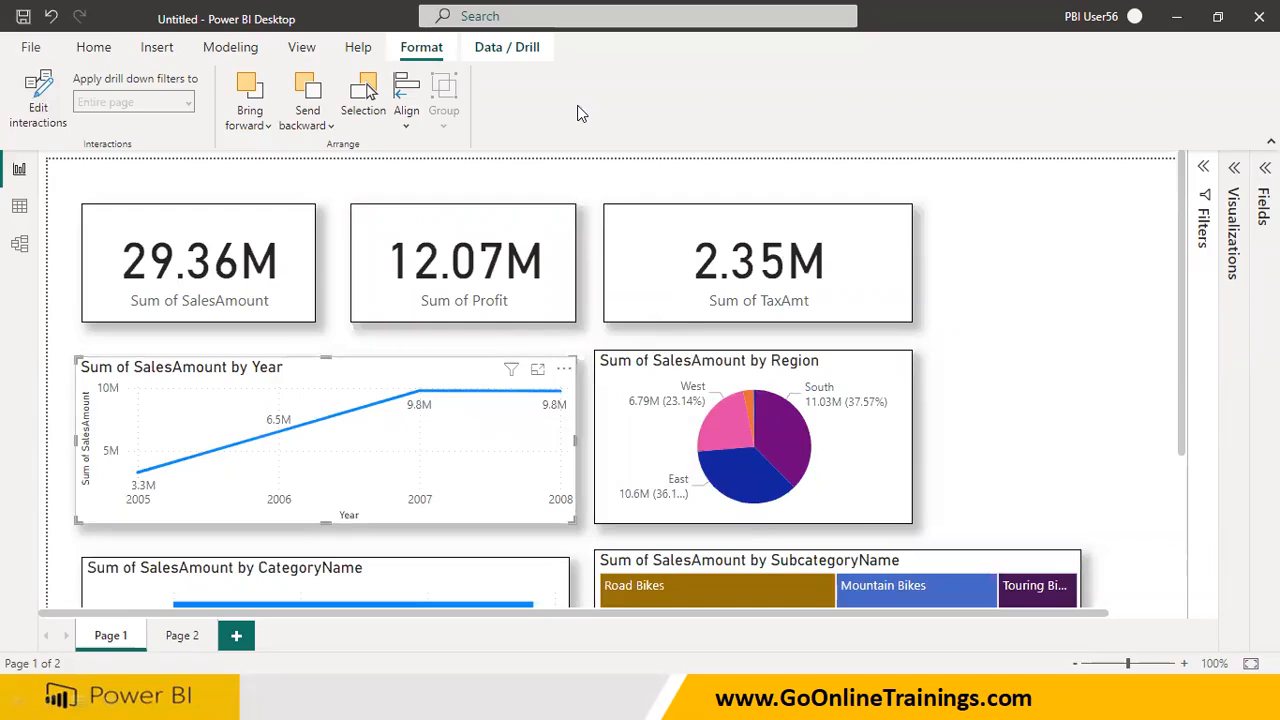
{"action": "left_click", "coordinate": [41, 115]}
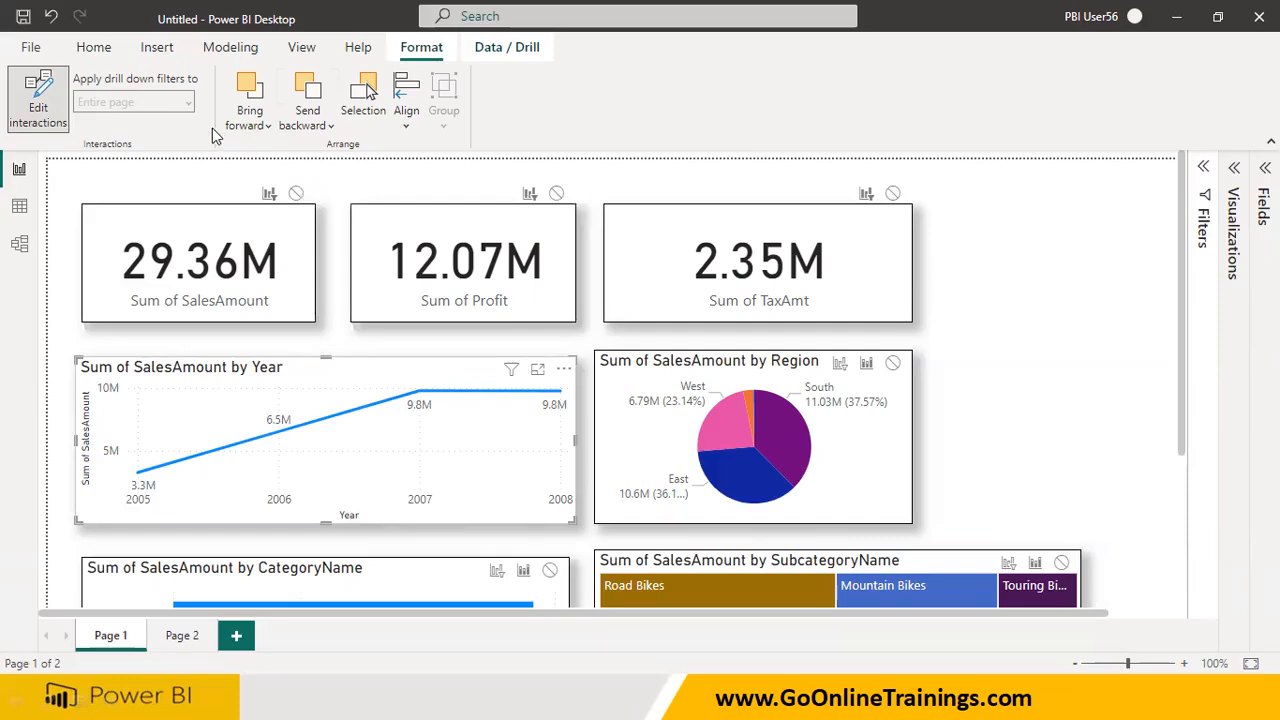
{"action": "left_click", "coordinate": [49, 105]}
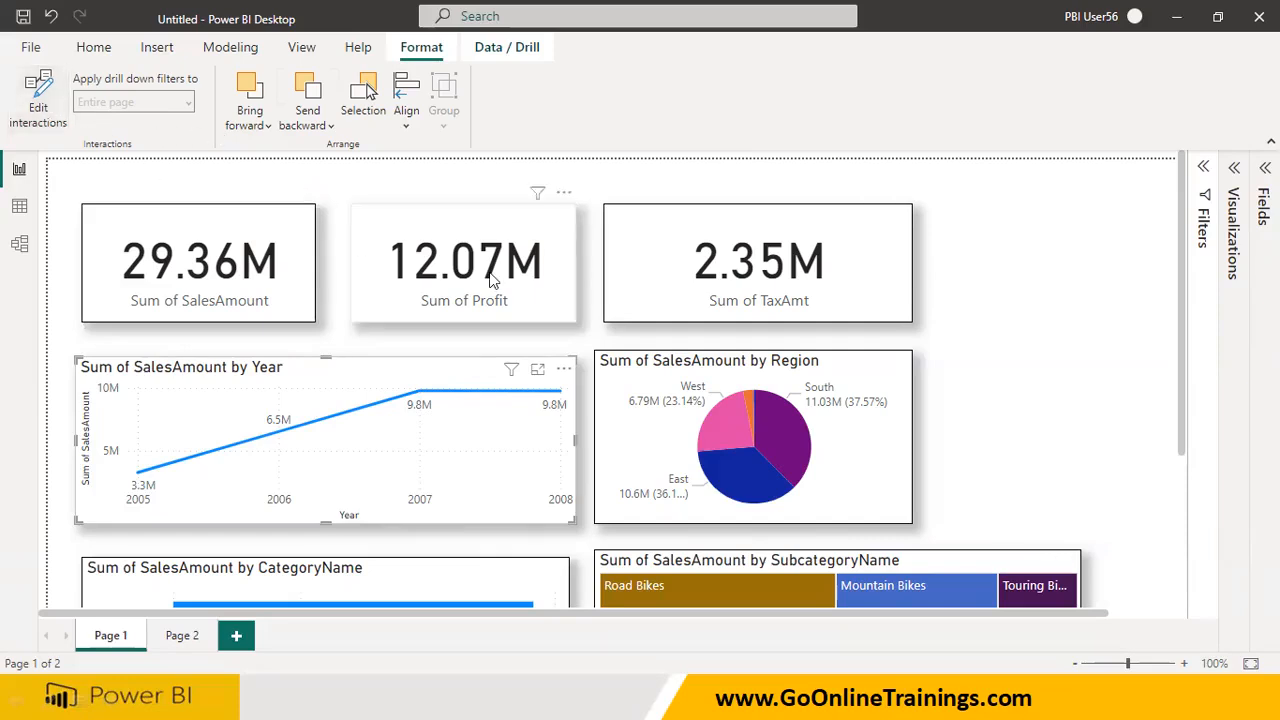
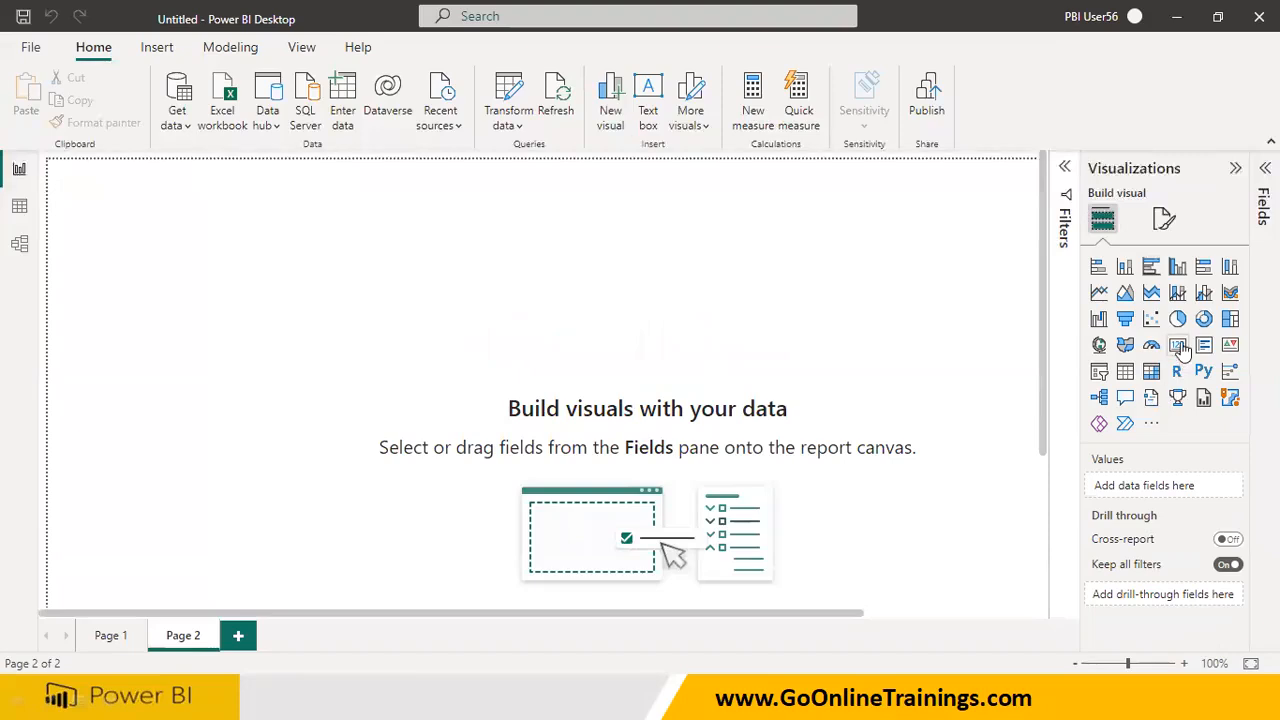
Add a card to the upper part of Page 2 showing the Salary field from the Emp table
{"action": "left_click_drag", "start_coordinate": [313, 413], "coordinate": [337, 337]}
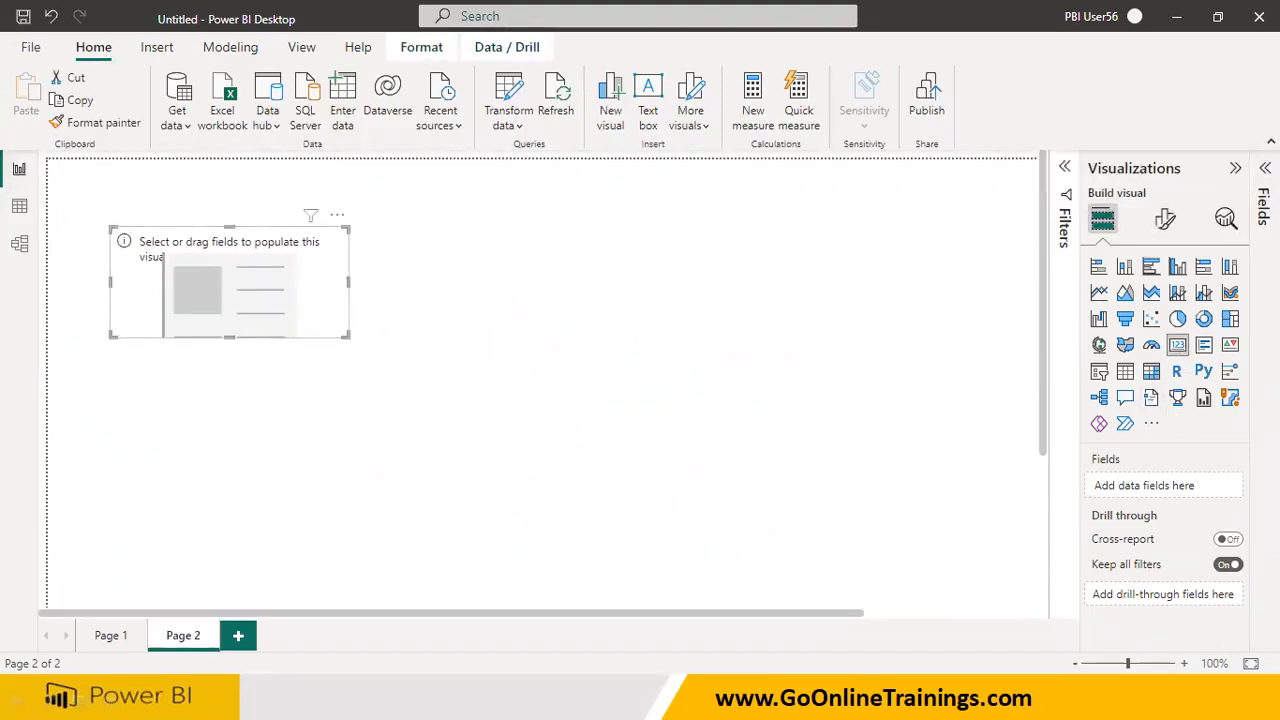
{"action": "left_click", "coordinate": [1264, 205]}
{"action": "left_click", "coordinate": [1123, 330]}
{"action": "left_click", "coordinate": [1123, 329]}
{"action": "left_click", "coordinate": [1127, 284]}
{"action": "left_click_drag", "start_coordinate": [1204, 465], "coordinate": [266, 303]}
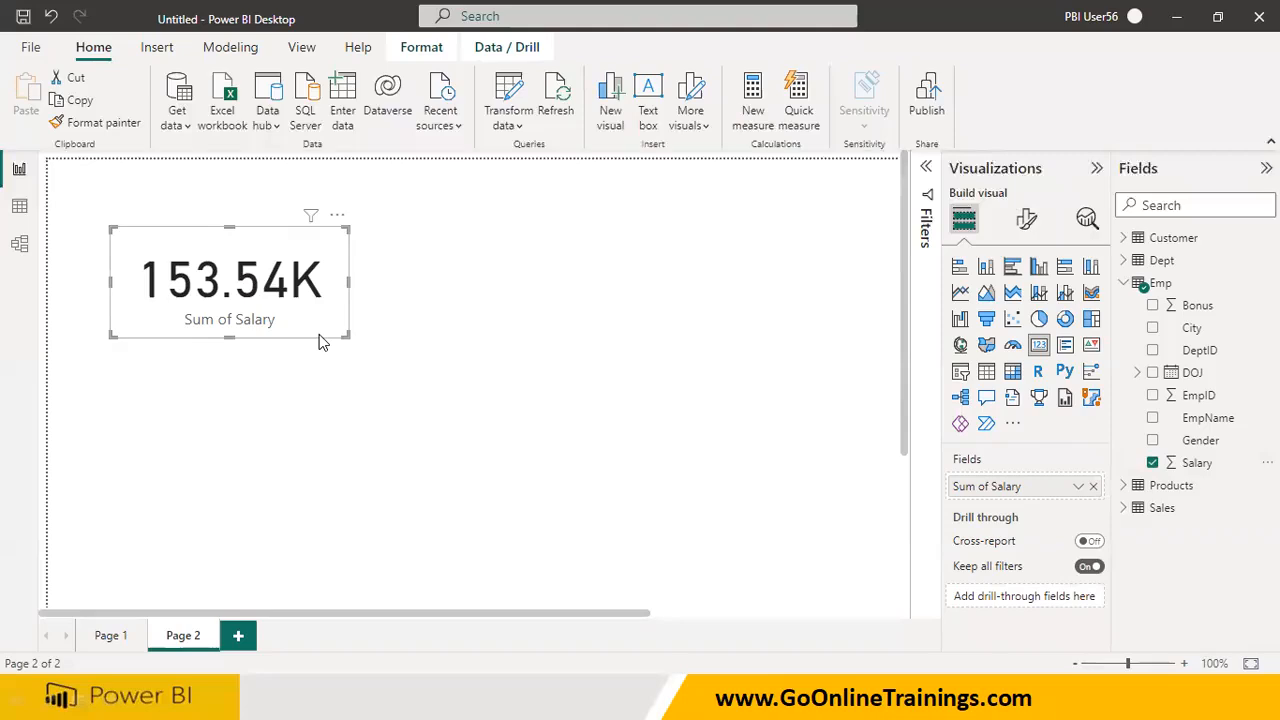
Turn on the visual border and shadow effects for the Sum of Salary card
{"action": "left_click", "coordinate": [1025, 218]}
{"action": "left_click", "coordinate": [1022, 302]}
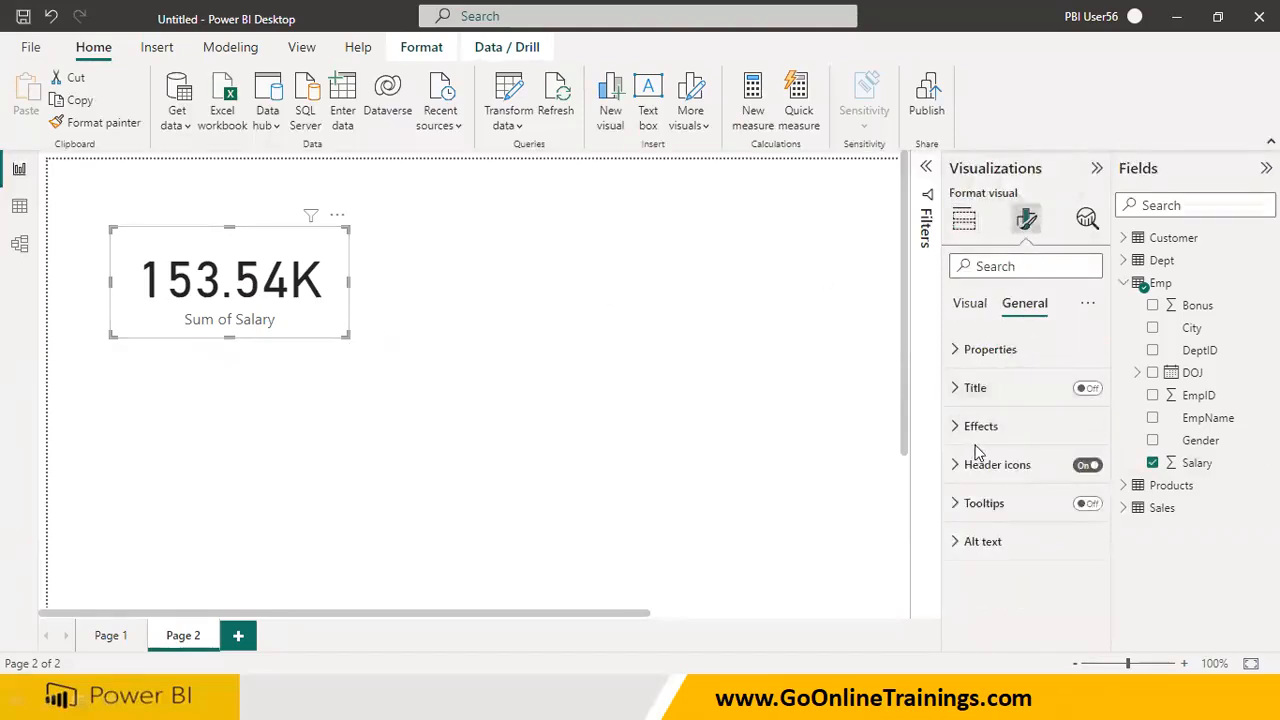
{"action": "left_click", "coordinate": [962, 426]}
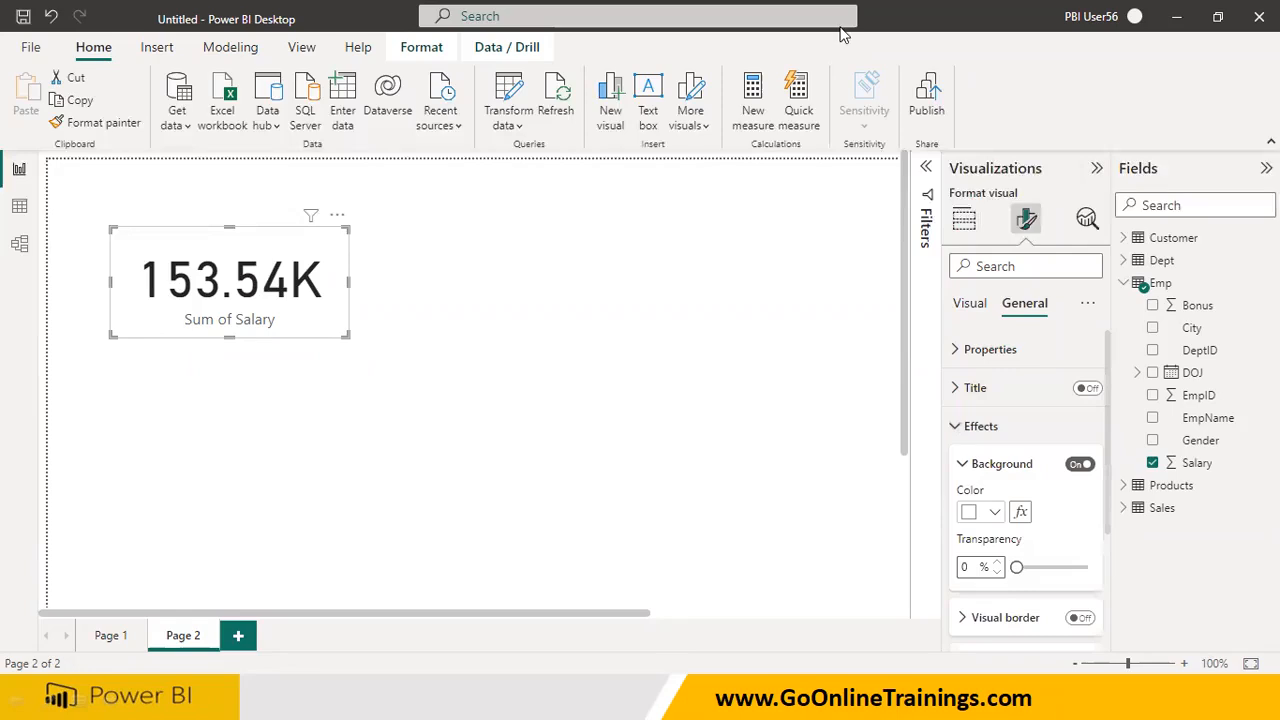
{"action": "scroll", "coordinate": [1052, 480], "scroll_direction": "down", "scroll_amount": 3}
{"action": "left_click", "coordinate": [1081, 474]}
{"action": "left_click", "coordinate": [1080, 517]}
{"action": "left_click", "coordinate": [594, 397]}
{"action": "left_click", "coordinate": [306, 414]}
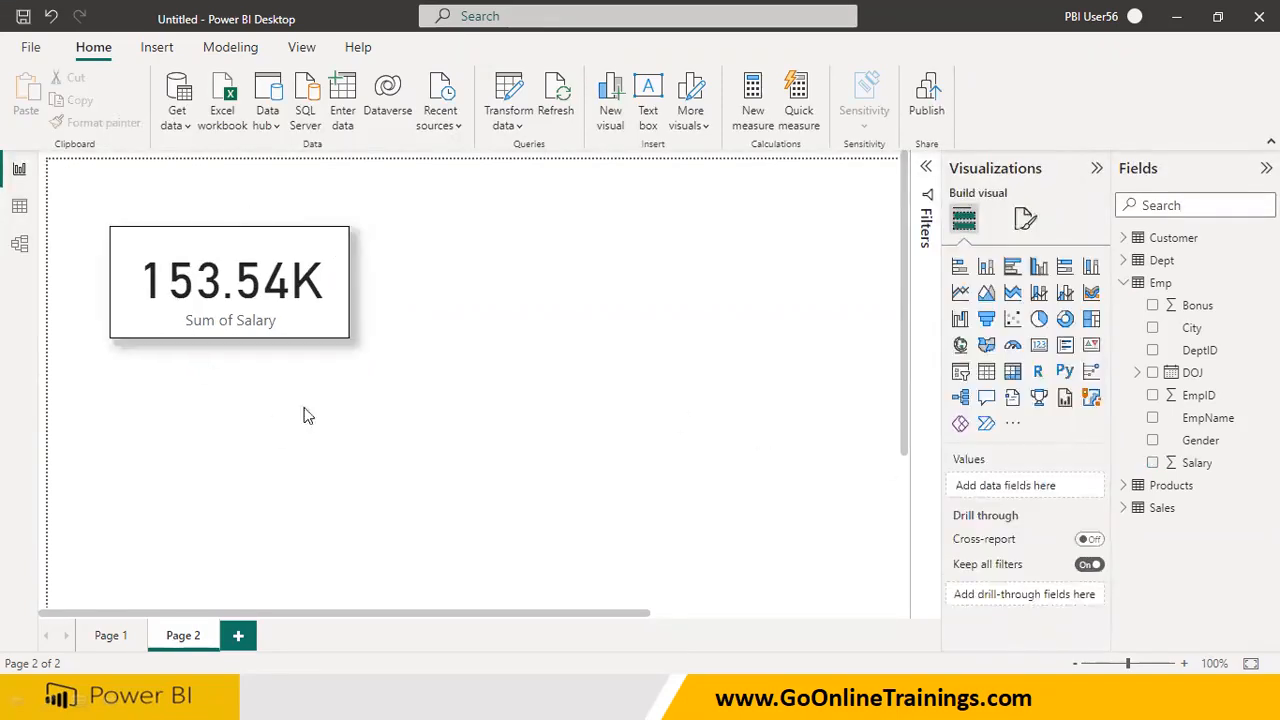
{"action": "left_click", "coordinate": [311, 326]}
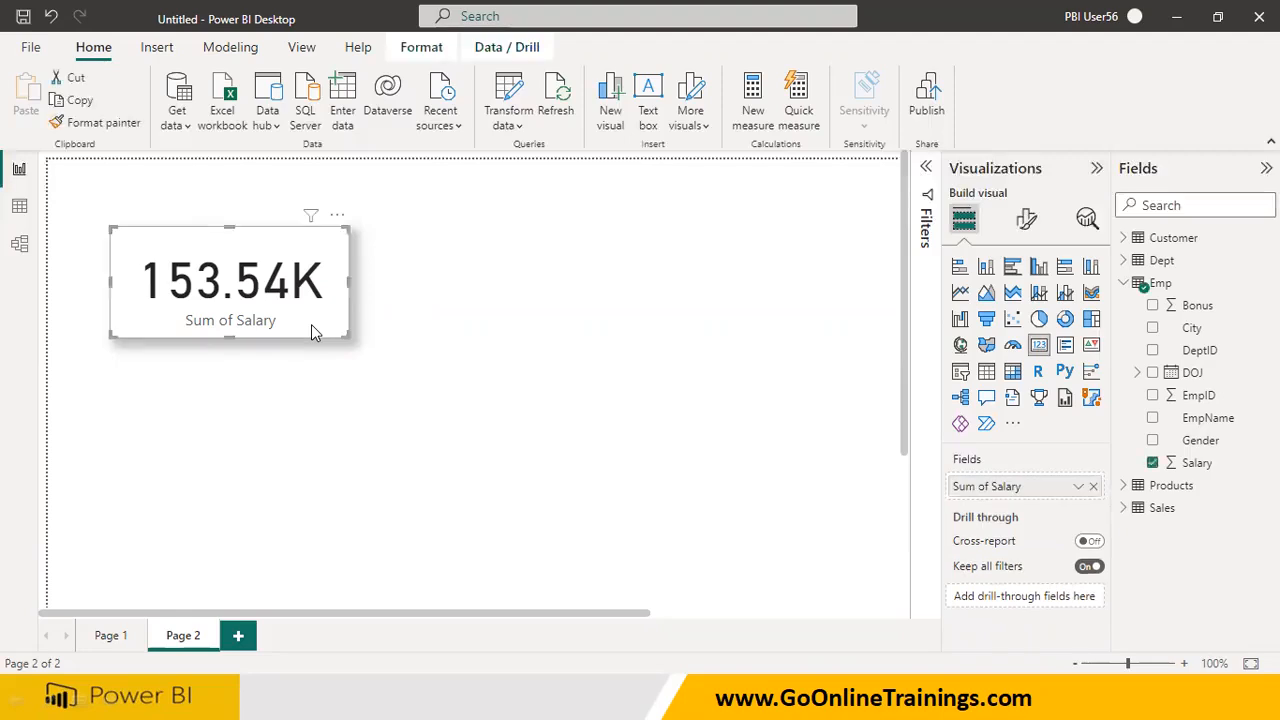
{"action": "left_click", "coordinate": [678, 394]}
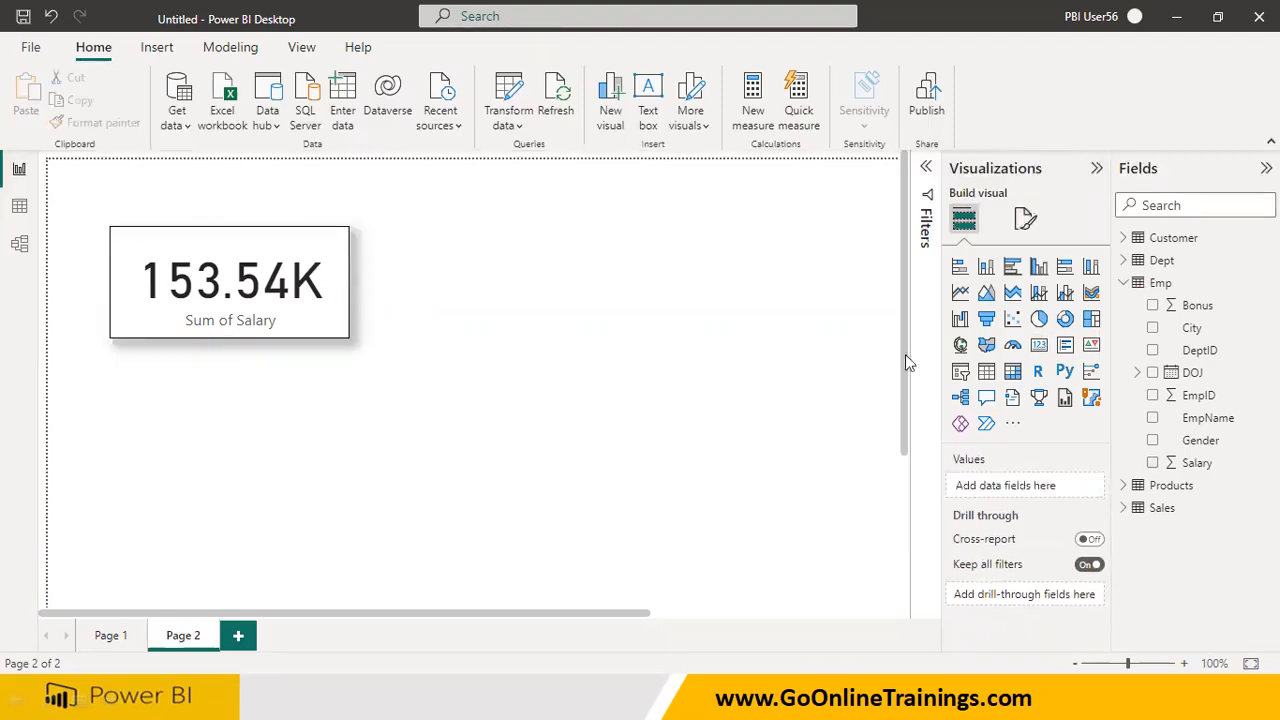
Add a second card beside the Salary card, copy the Salary card's formatting onto it, and fill it with the Emp Bonus field
{"action": "left_click", "coordinate": [1039, 345]}
{"action": "left_click_drag", "start_coordinate": [314, 530], "coordinate": [595, 350]}
{"action": "left_click_drag", "start_coordinate": [508, 365], "coordinate": [511, 337]}
{"action": "left_click", "coordinate": [329, 323]}
{"action": "left_click", "coordinate": [122, 130]}
{"action": "left_click", "coordinate": [552, 314]}
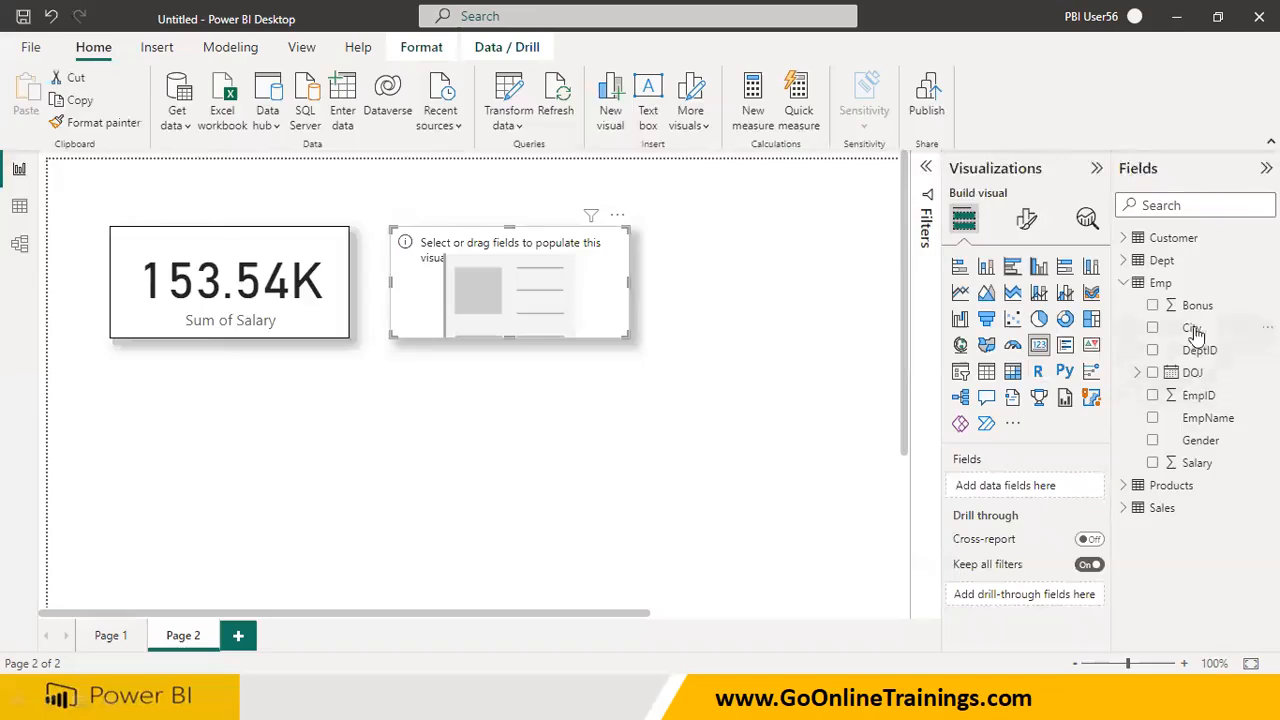
{"action": "left_click_drag", "start_coordinate": [1195, 305], "coordinate": [530, 315]}
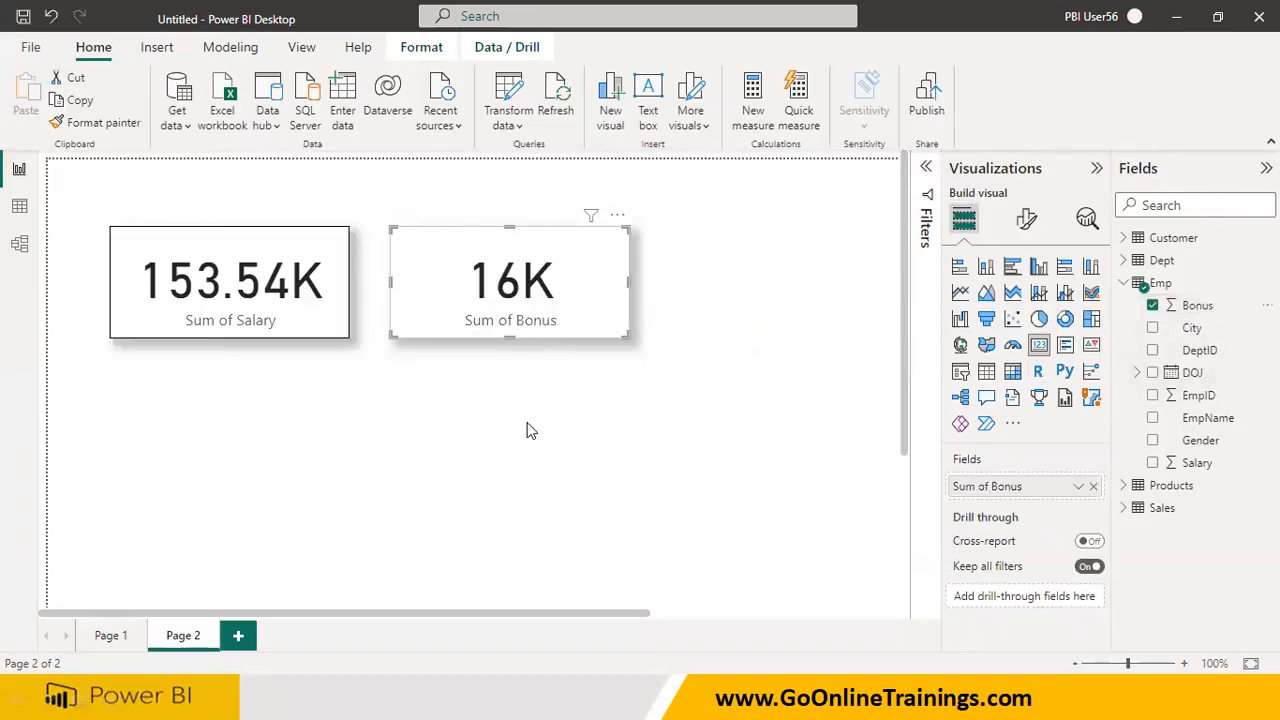
Format the Emp table's Salary column as currency with the ₹ English (India) symbol
{"action": "left_click", "coordinate": [1196, 464]}
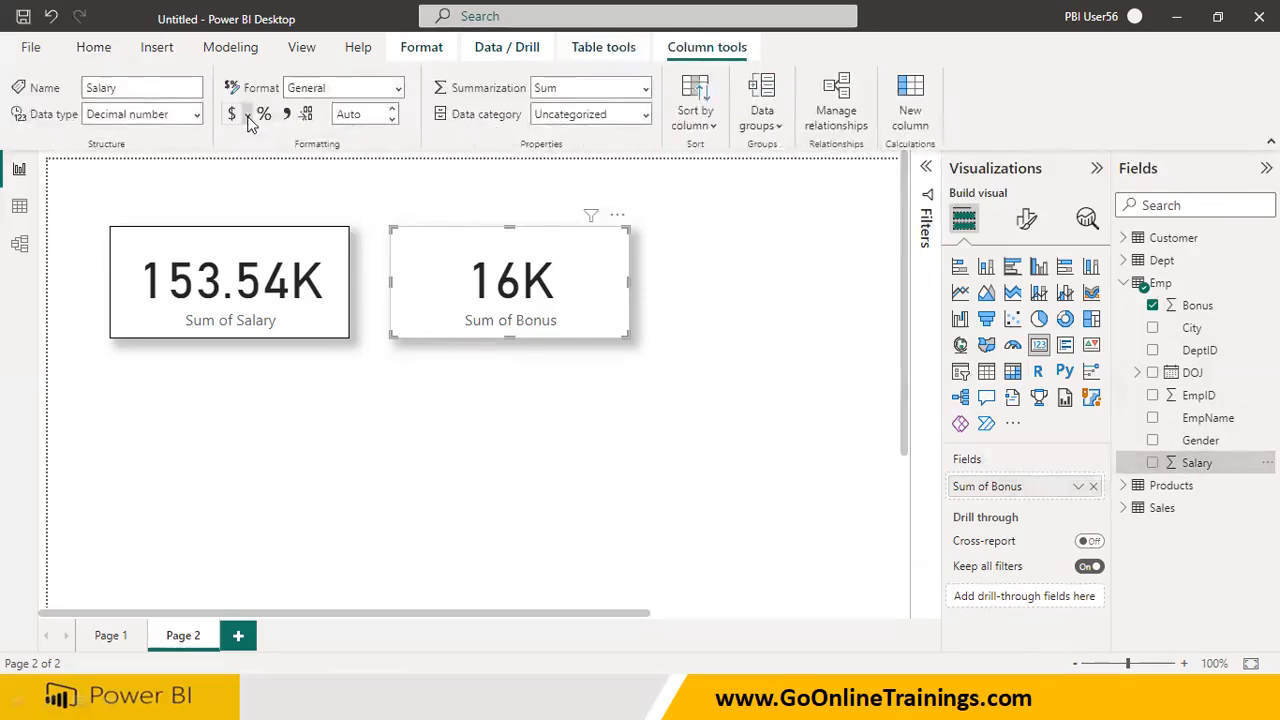
{"action": "left_click", "coordinate": [249, 117]}
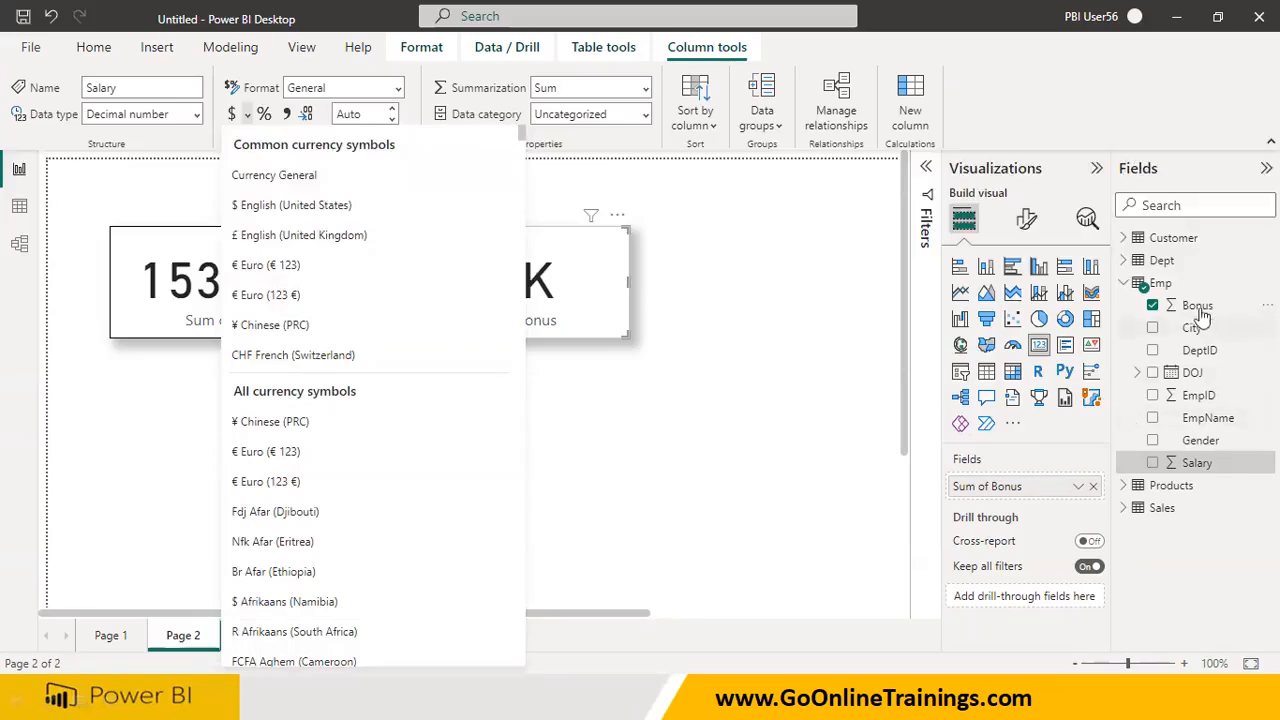
{"action": "scroll", "coordinate": [360, 333], "scroll_direction": "down", "scroll_amount": 15}
{"action": "scroll", "coordinate": [360, 336], "scroll_direction": "down", "scroll_amount": 20}
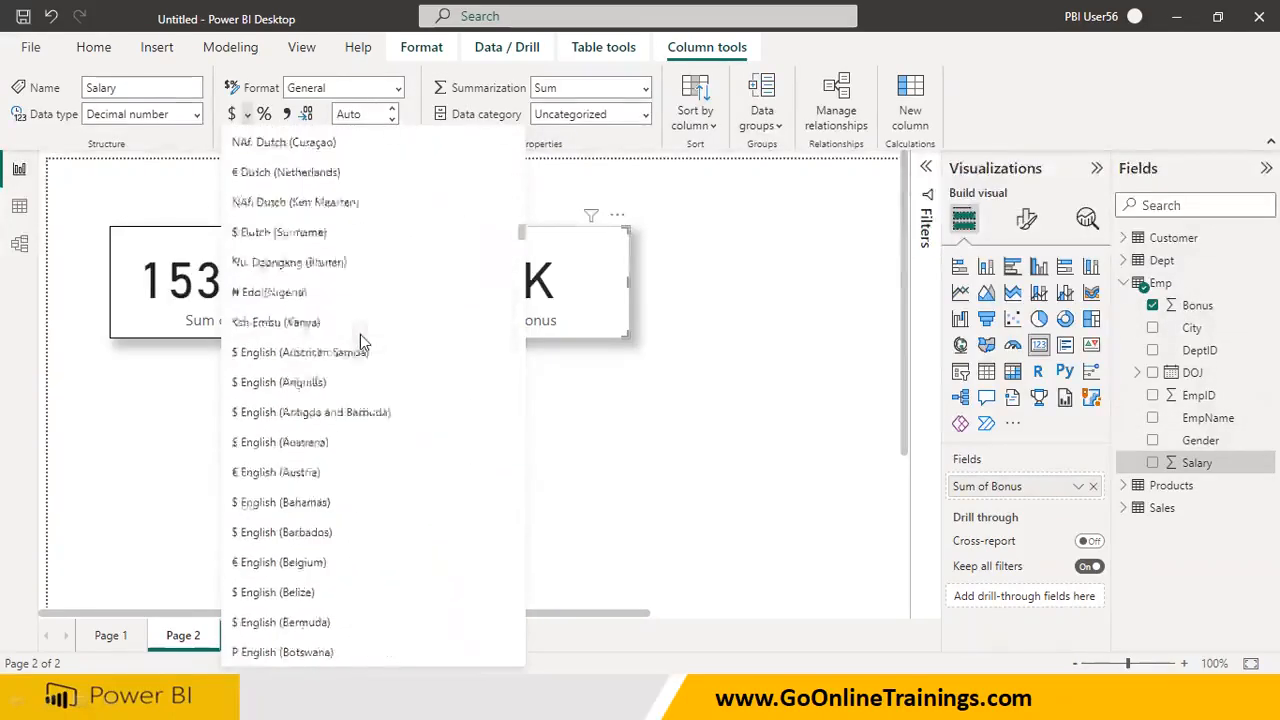
{"action": "scroll", "coordinate": [360, 335], "scroll_direction": "down", "scroll_amount": 2}
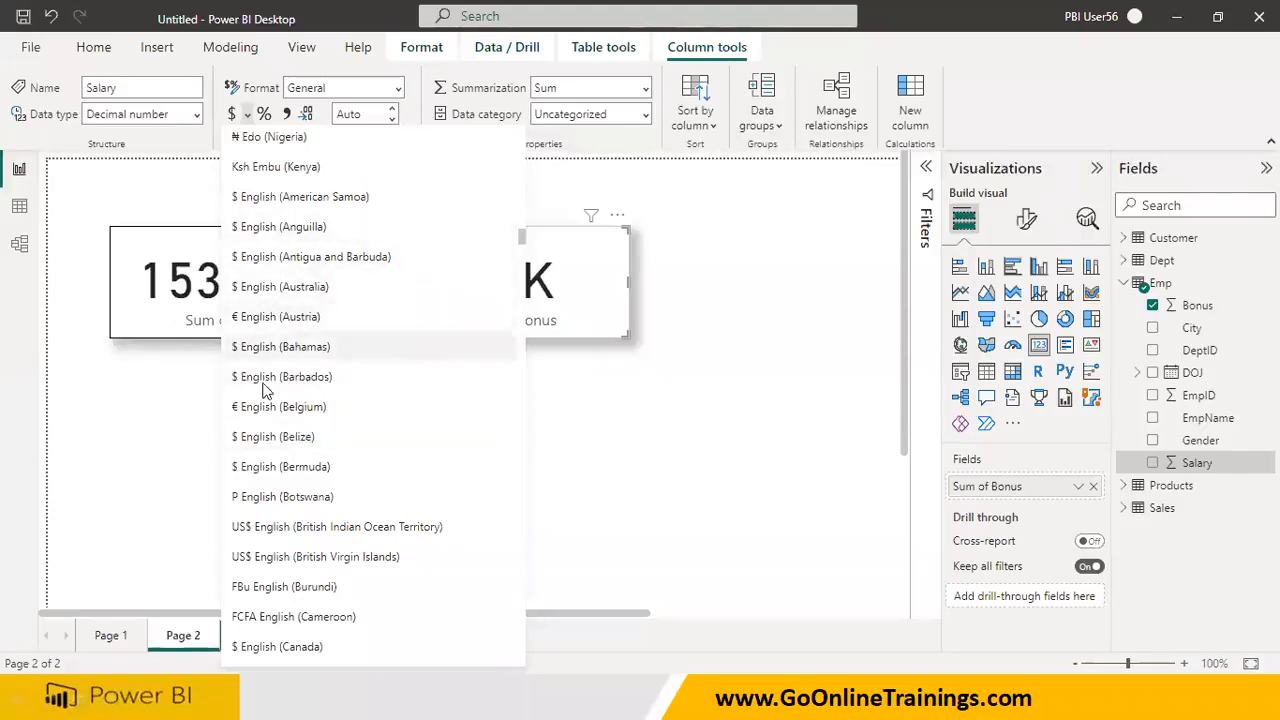
{"action": "scroll", "coordinate": [272, 468], "scroll_direction": "down", "scroll_amount": 4}
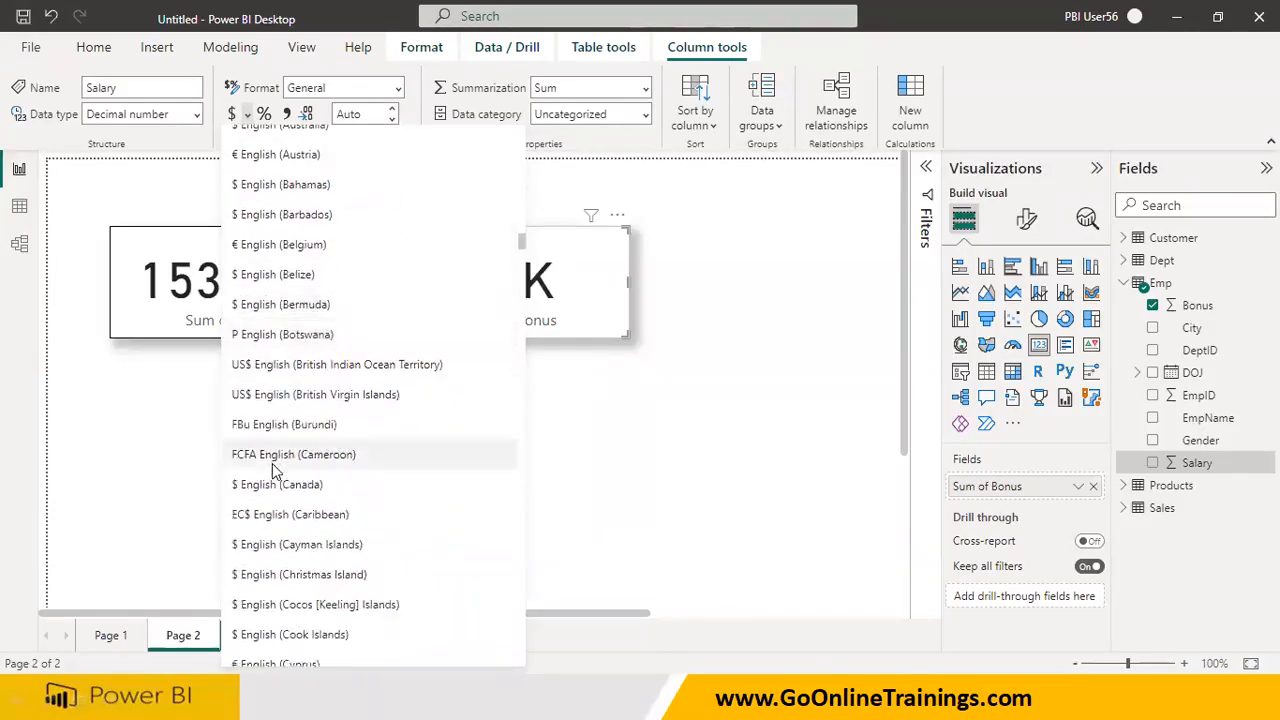
{"action": "scroll", "coordinate": [272, 470], "scroll_direction": "down", "scroll_amount": 4}
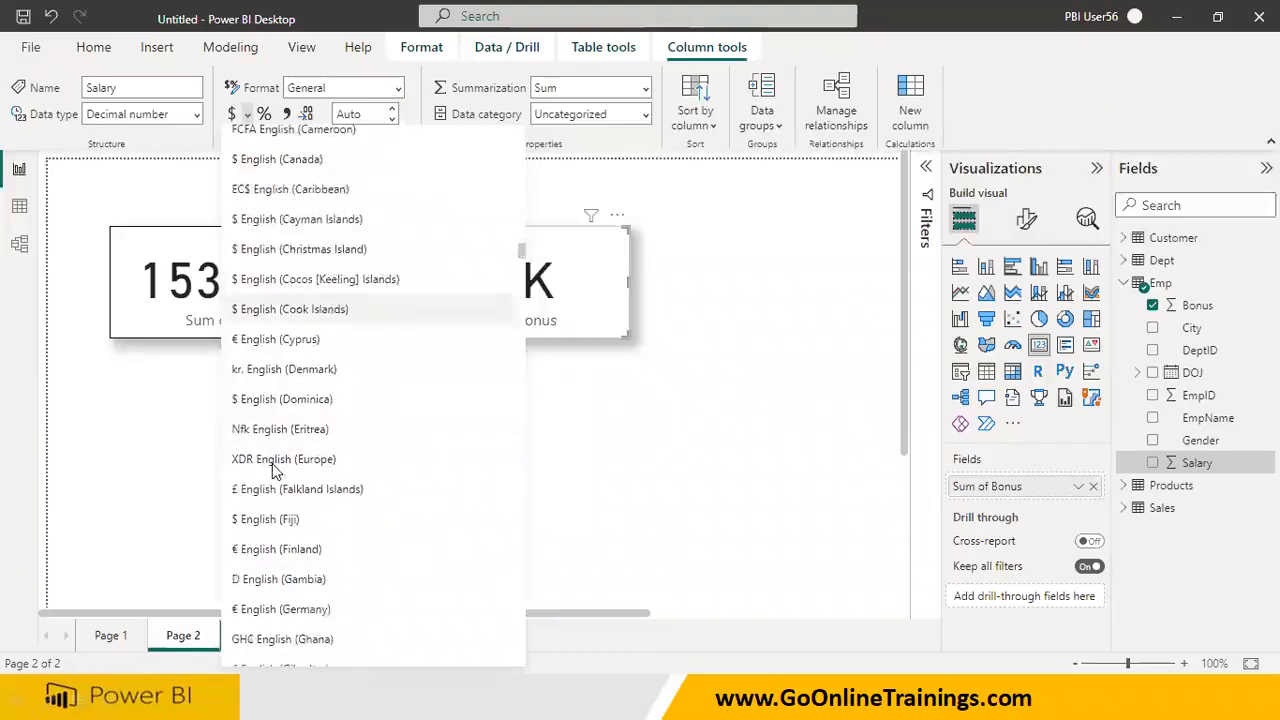
{"action": "scroll", "coordinate": [272, 468], "scroll_direction": "down", "scroll_amount": 2}
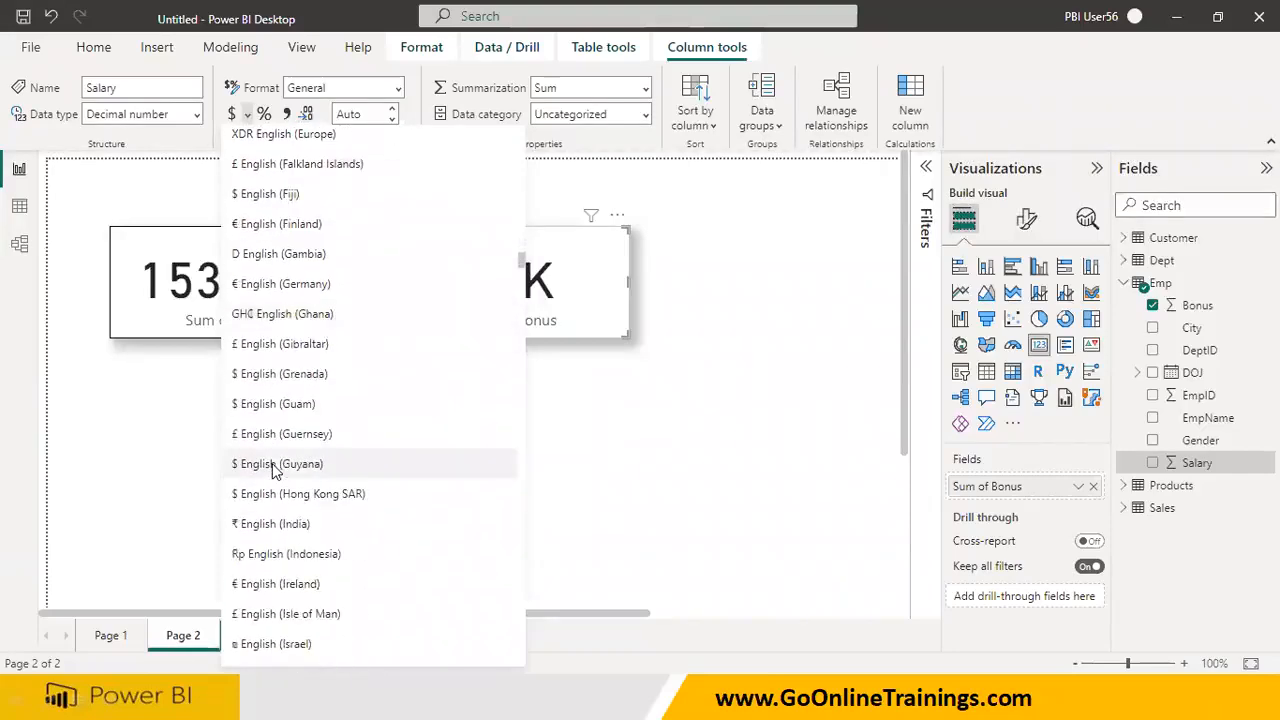
{"action": "left_click", "coordinate": [283, 527]}
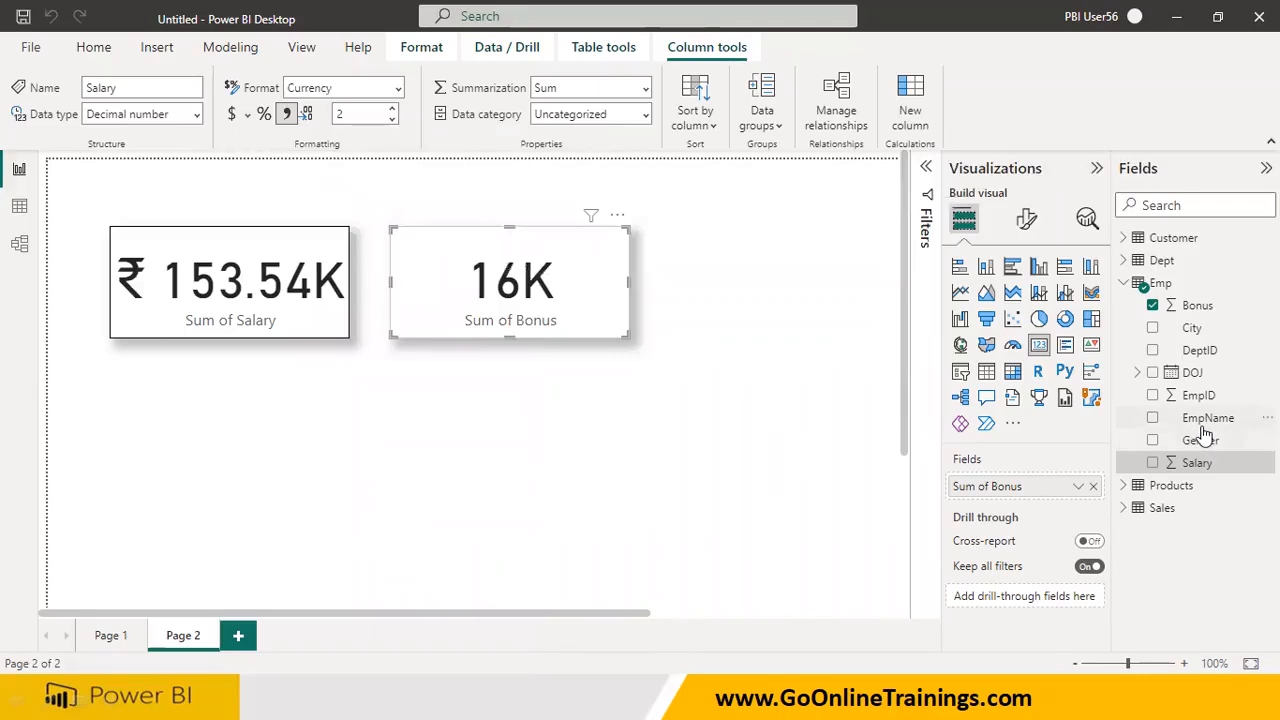
Format the Emp table's Bonus column as currency with the ₹ symbol
{"action": "left_click", "coordinate": [1198, 309]}
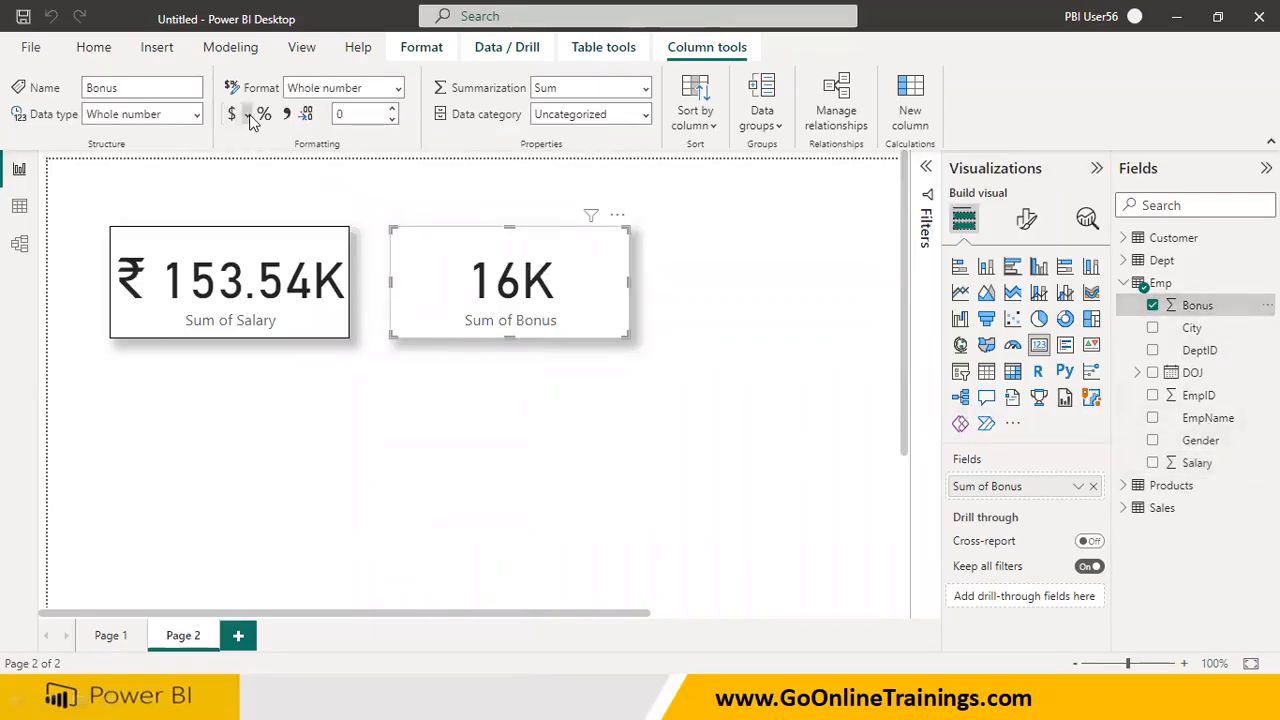
{"action": "left_click", "coordinate": [248, 115]}
{"action": "left_click", "coordinate": [287, 177]}
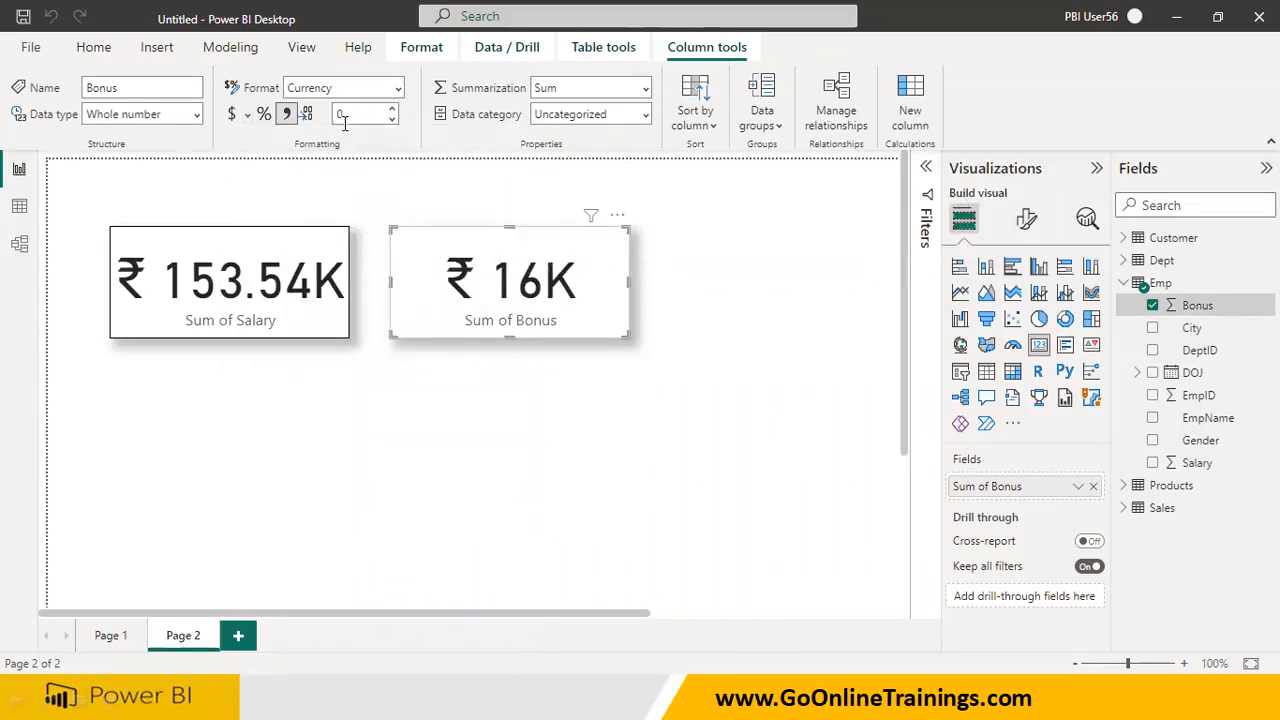
{"action": "left_click", "coordinate": [417, 404]}
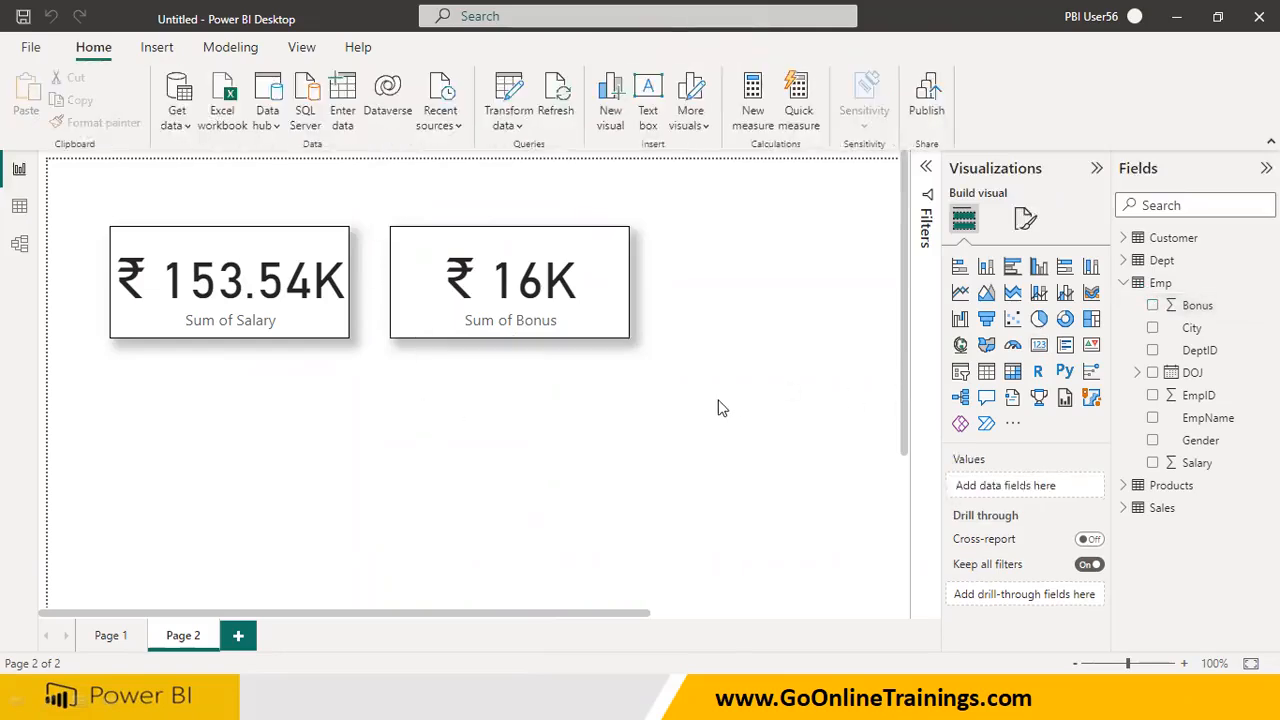
Add a table below the cards, copy the Salary card's formatting onto it, and fill it with the Emp City field
{"action": "left_click", "coordinate": [986, 372]}
{"action": "left_click", "coordinate": [310, 305]}
{"action": "left_click", "coordinate": [97, 122]}
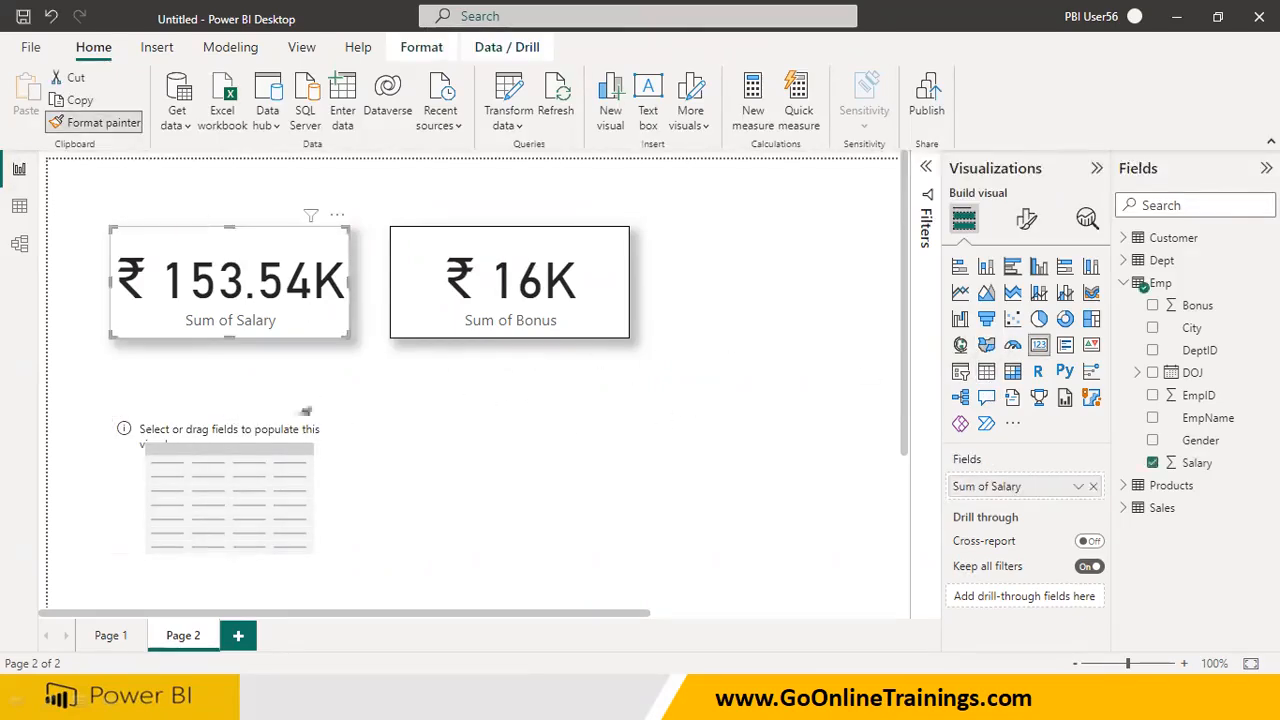
{"action": "left_click", "coordinate": [331, 485]}
{"action": "left_click_drag", "start_coordinate": [1193, 342], "coordinate": [200, 470]}
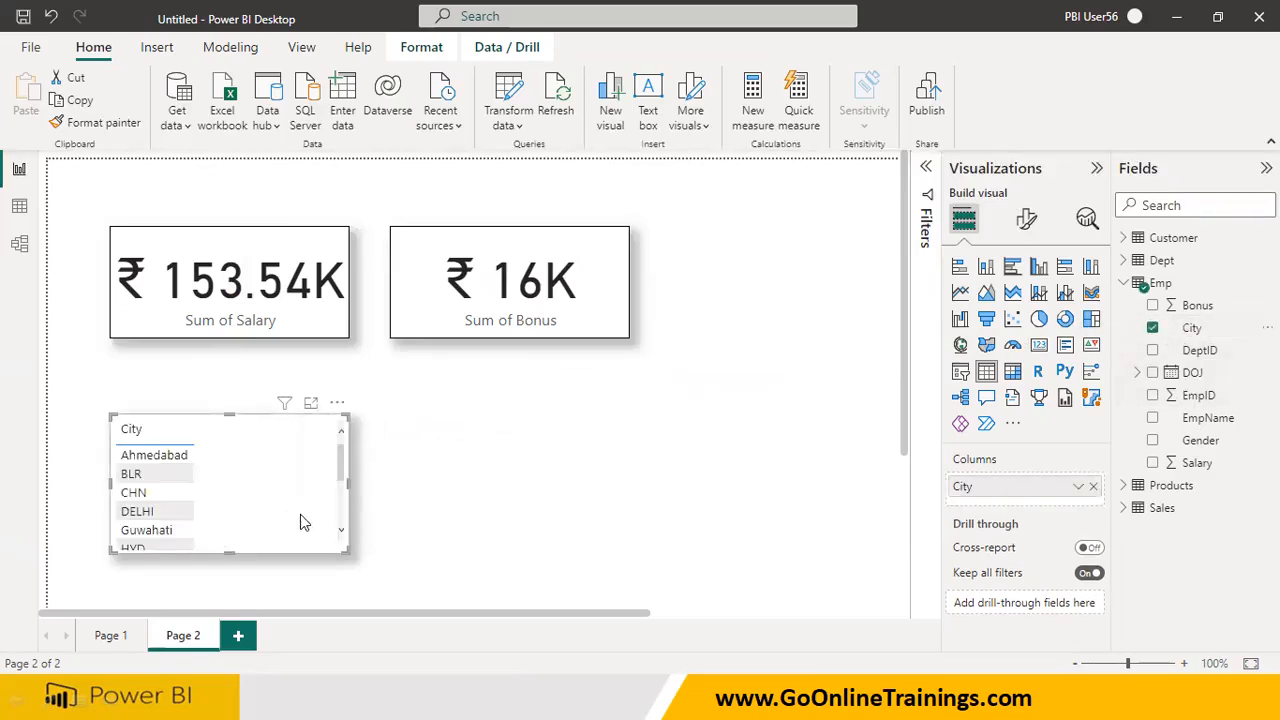
{"action": "left_click", "coordinate": [499, 485]}
Stack the Bonus card under the Salary card, and place the City table beside them as a tall, narrow visual
{"action": "left_click_drag", "start_coordinate": [285, 447], "coordinate": [615, 460]}
{"action": "left_click_drag", "start_coordinate": [571, 314], "coordinate": [293, 455]}
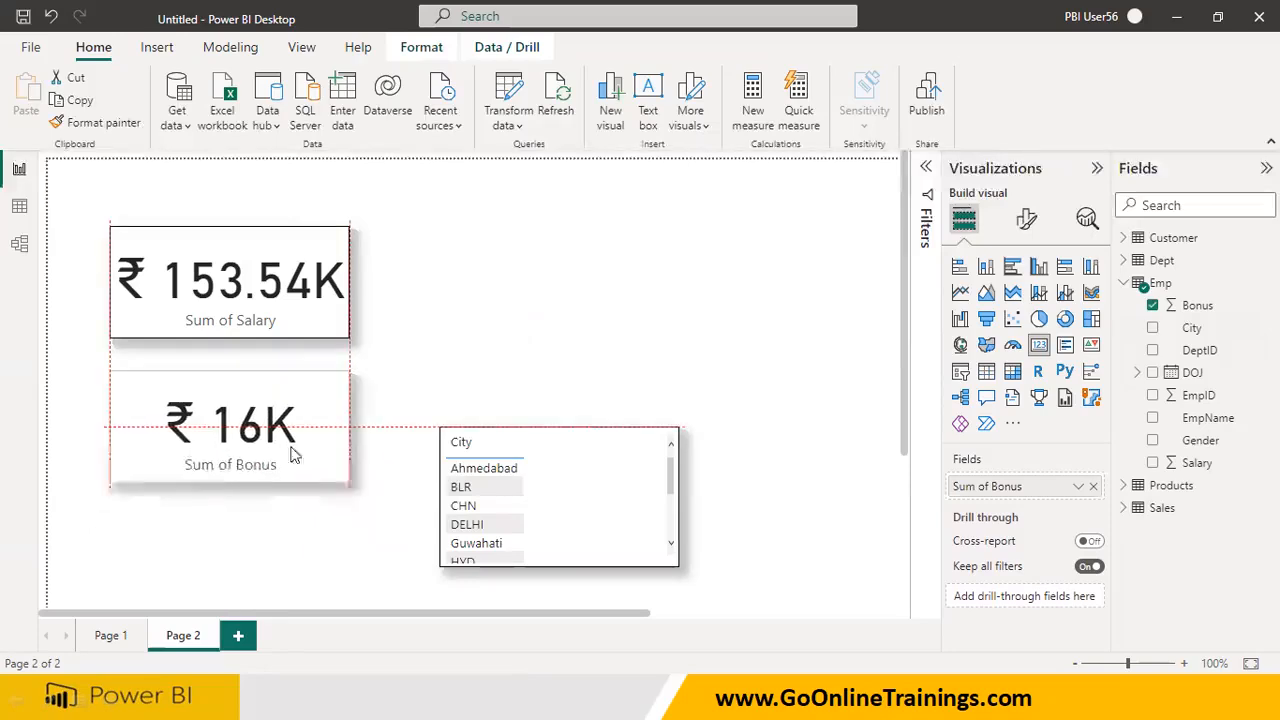
{"action": "left_click_drag", "start_coordinate": [551, 491], "coordinate": [641, 525]}
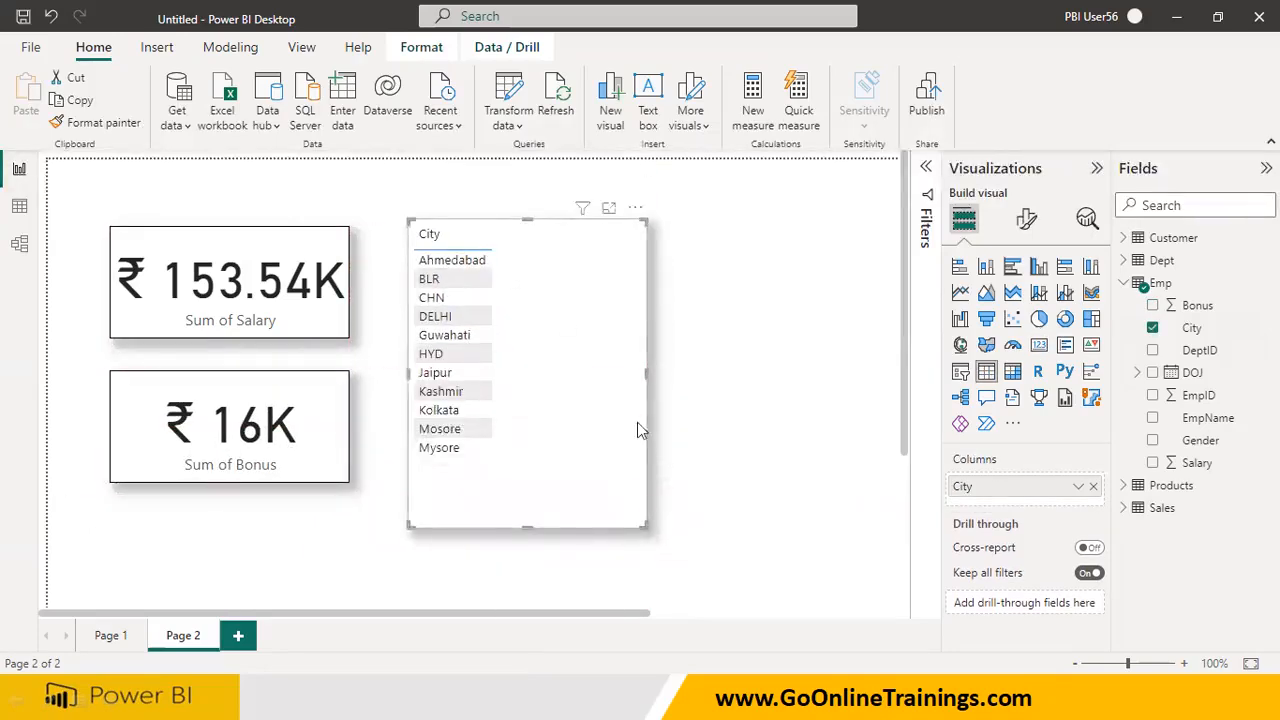
{"action": "left_click_drag", "start_coordinate": [644, 373], "coordinate": [548, 374]}
{"action": "left_click", "coordinate": [637, 381]}
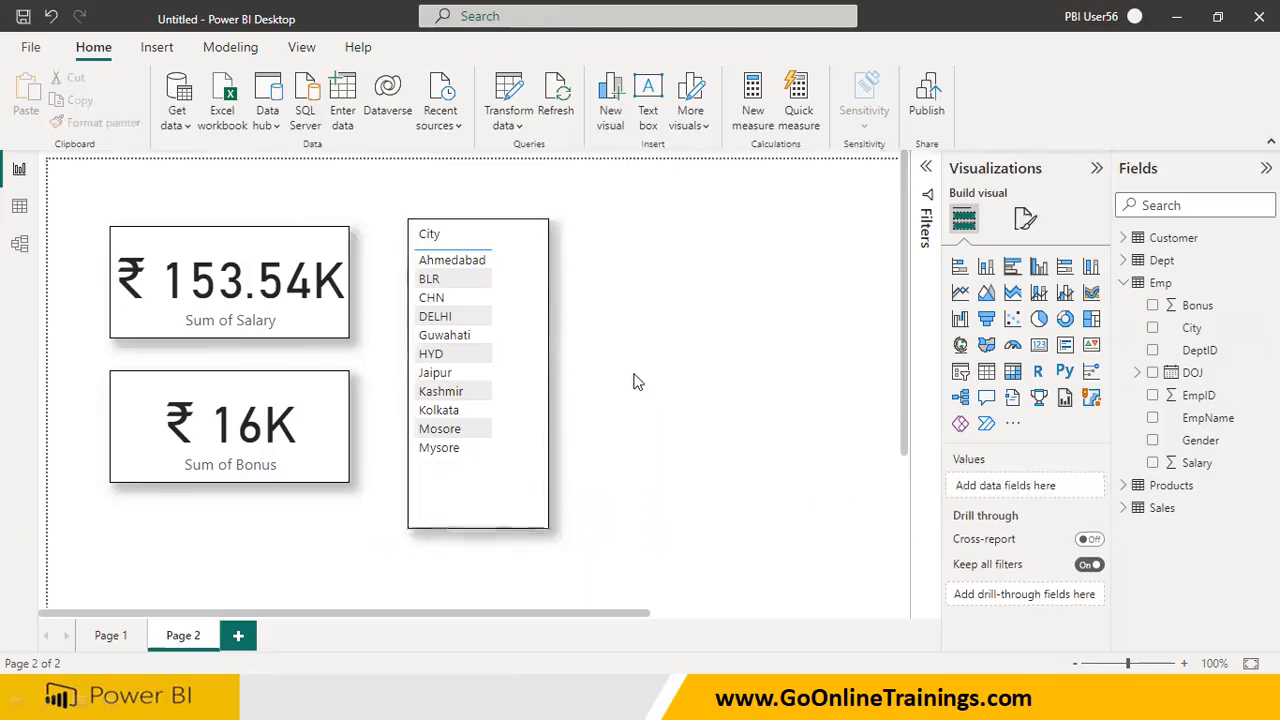
Add a slicer beside the City table and copy the table's formatting onto it
{"action": "left_click", "coordinate": [965, 377]}
{"action": "left_click", "coordinate": [1152, 327]}
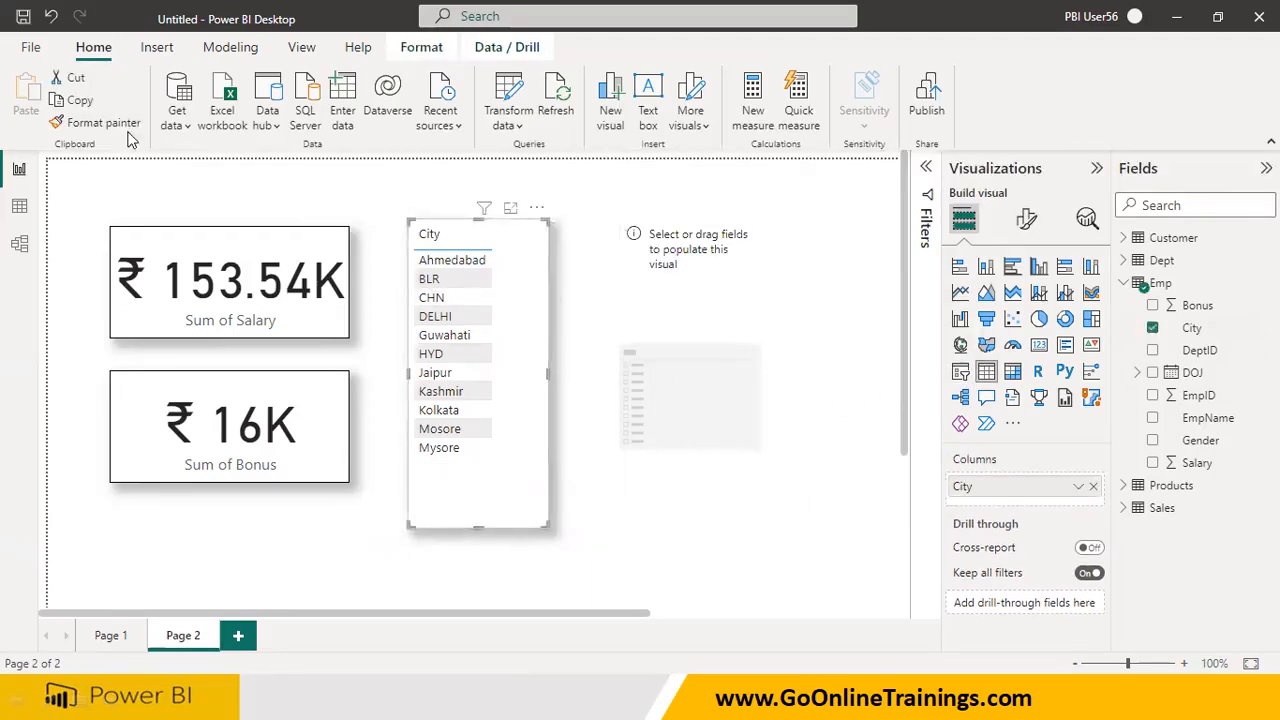
{"action": "left_click", "coordinate": [96, 122]}
{"action": "left_click", "coordinate": [722, 327]}
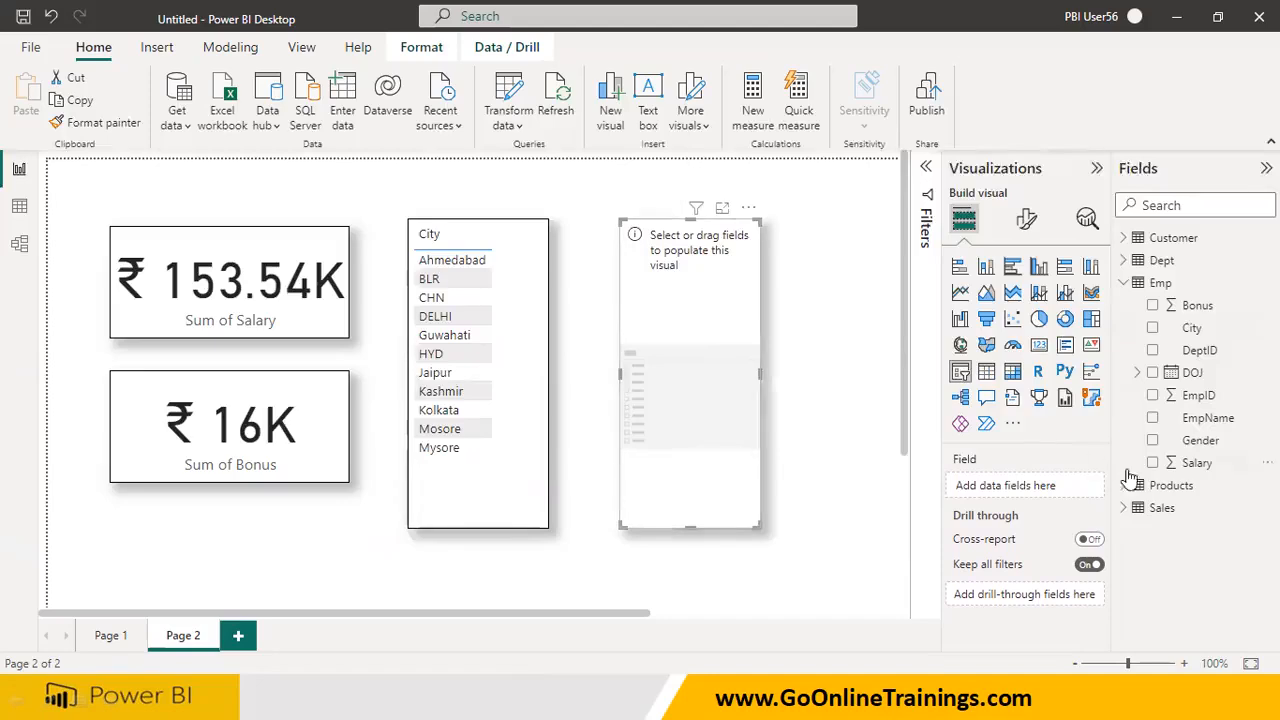
Fill the slicer with the Dept table's DeptName field and extend its height downward
{"action": "left_click", "coordinate": [1136, 373]}
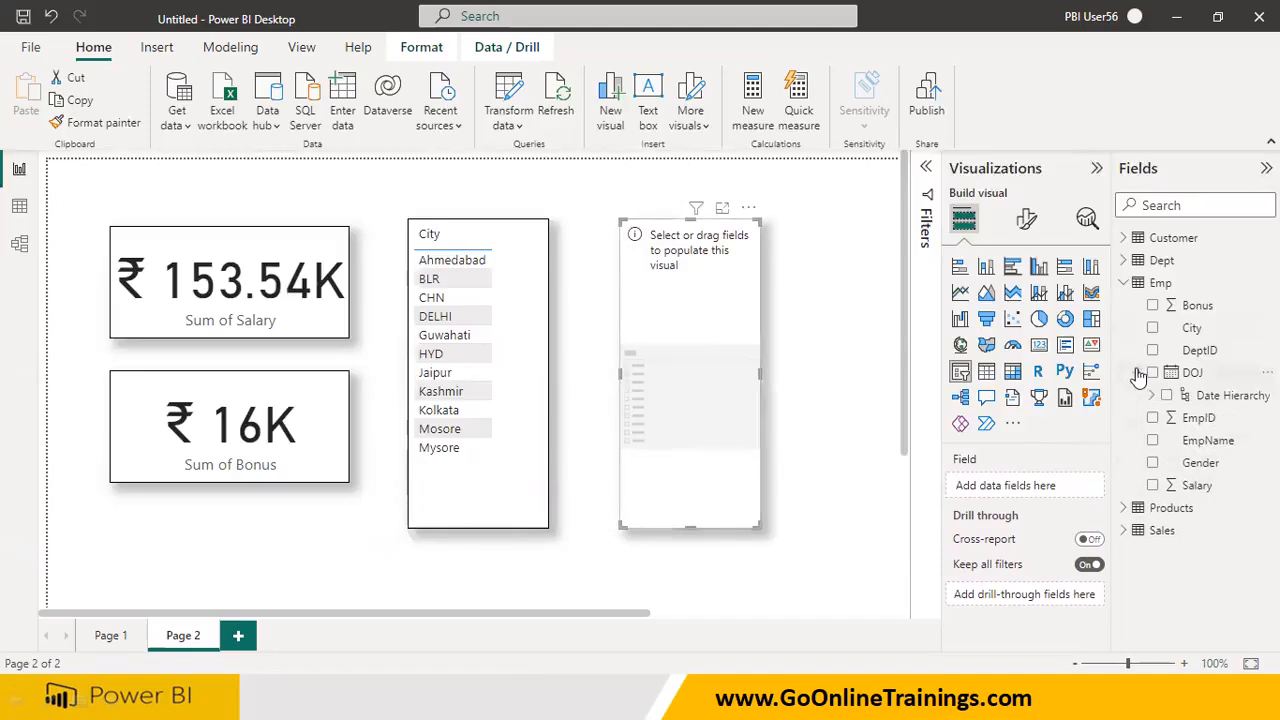
{"action": "left_click", "coordinate": [1125, 262]}
{"action": "left_click_drag", "start_coordinate": [1196, 316], "coordinate": [700, 337]}
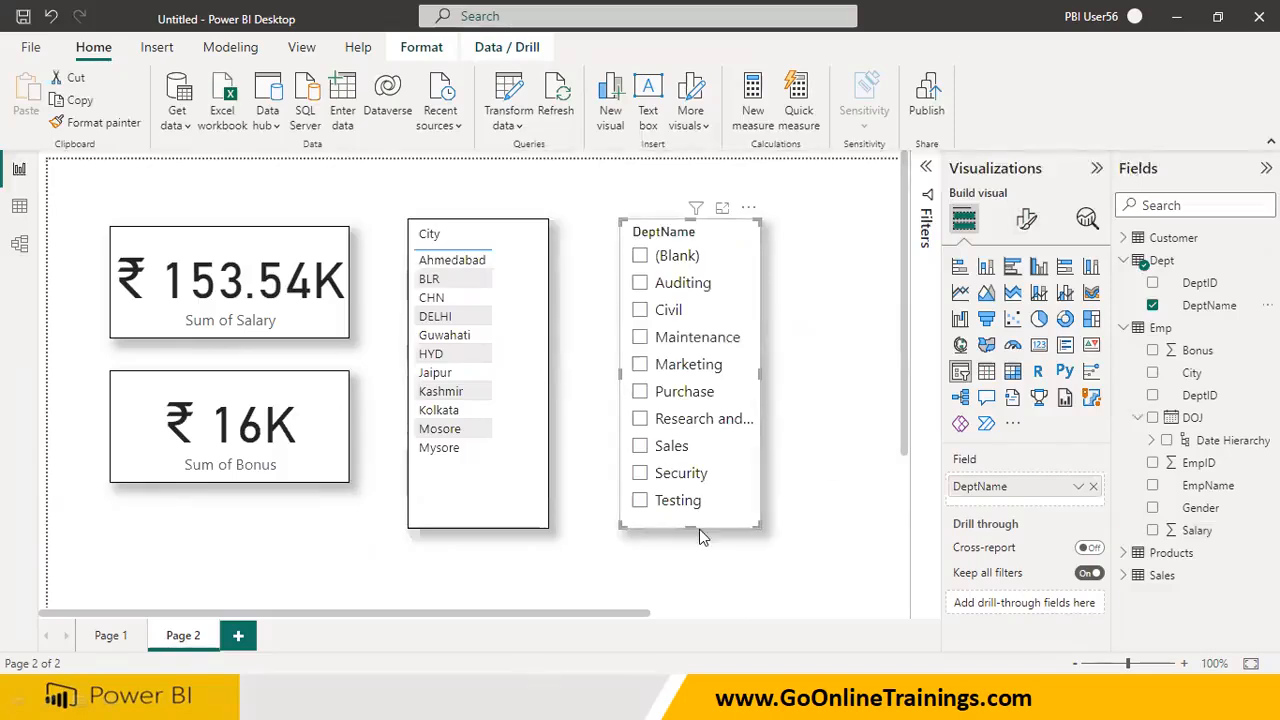
{"action": "left_click_drag", "start_coordinate": [689, 528], "coordinate": [691, 567]}
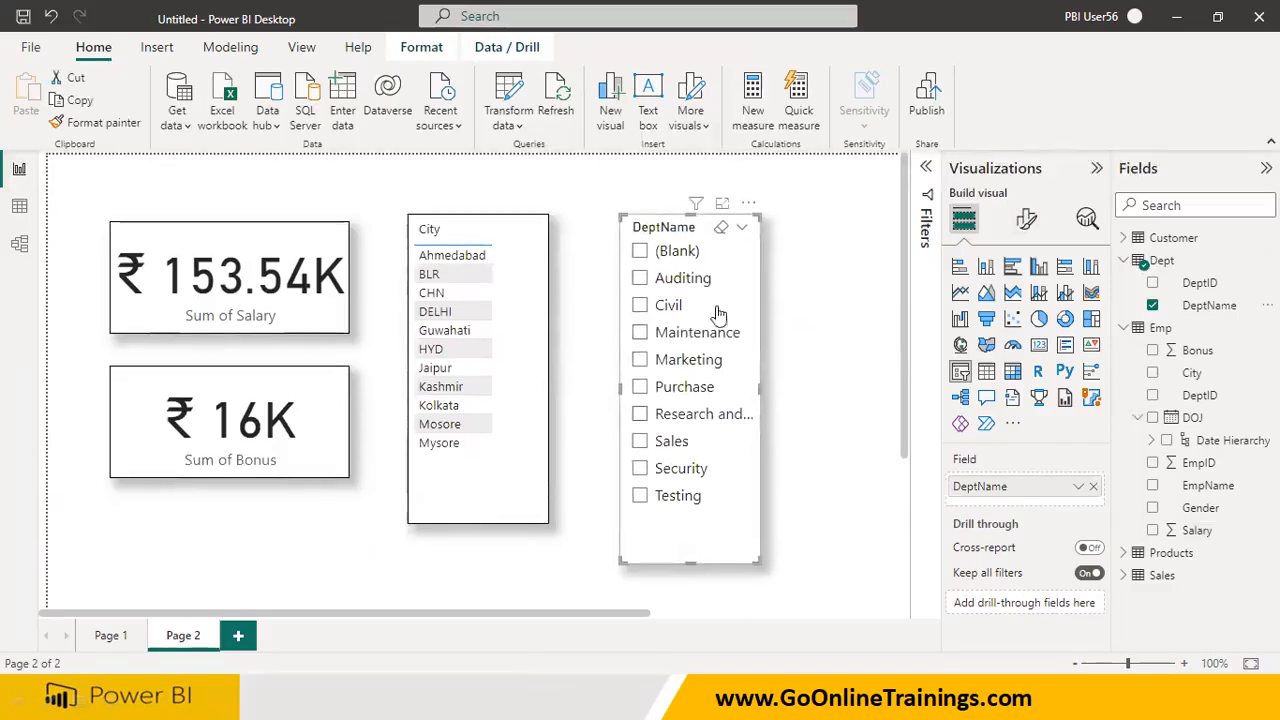
{"action": "left_click", "coordinate": [855, 325]}
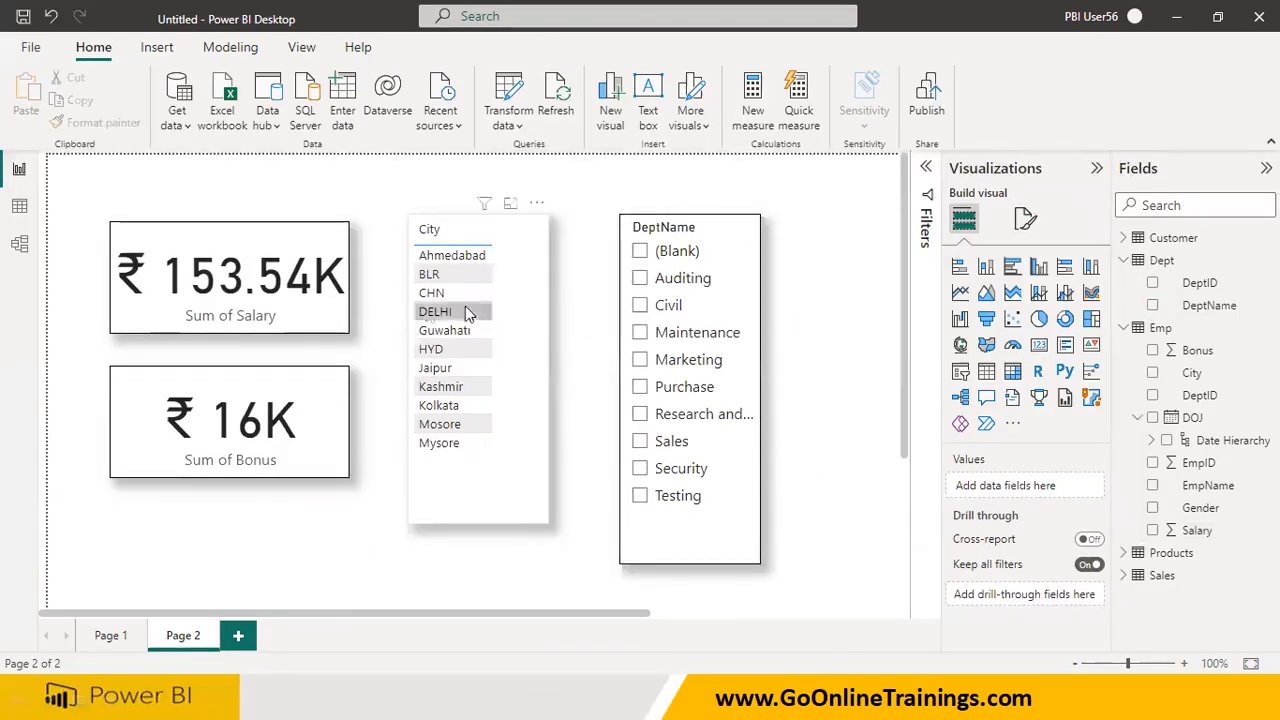
Test the City table's effect on the cards and slicer using BLR, Guwahati, HYD, Jaipur, Kashmir and Kolkata
{"action": "left_click", "coordinate": [428, 275]}
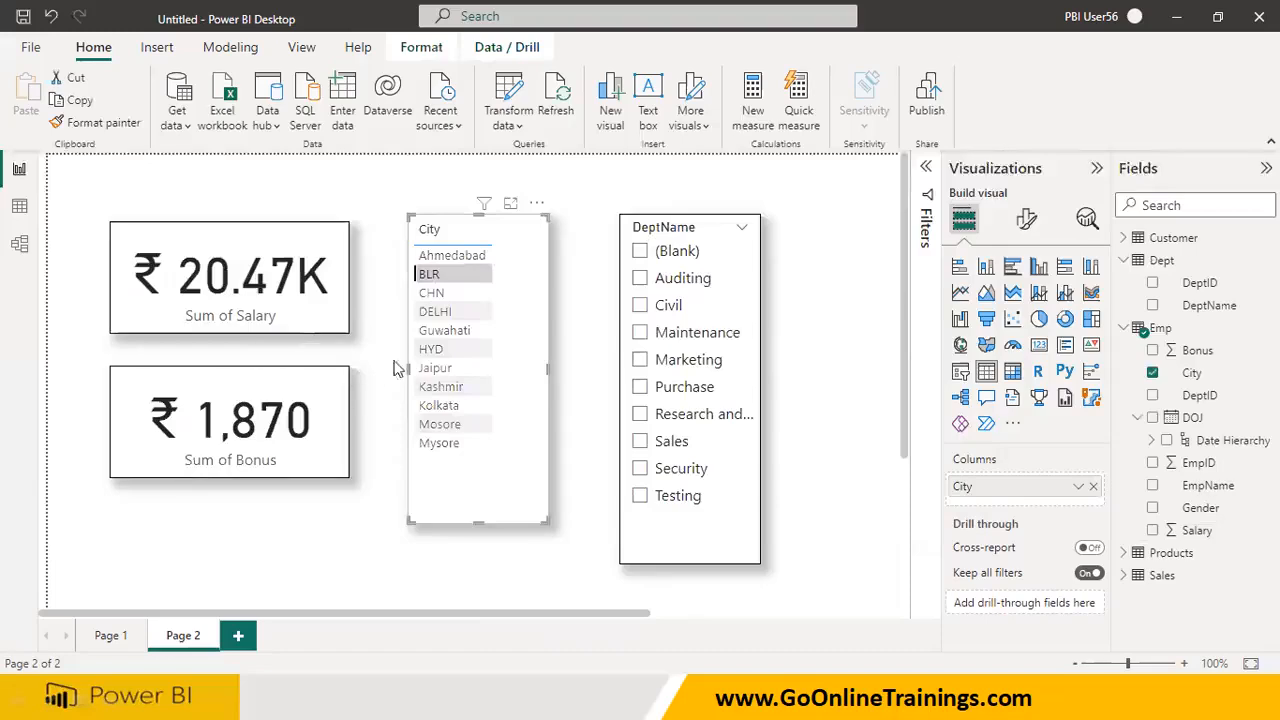
{"action": "left_click", "coordinate": [435, 332]}
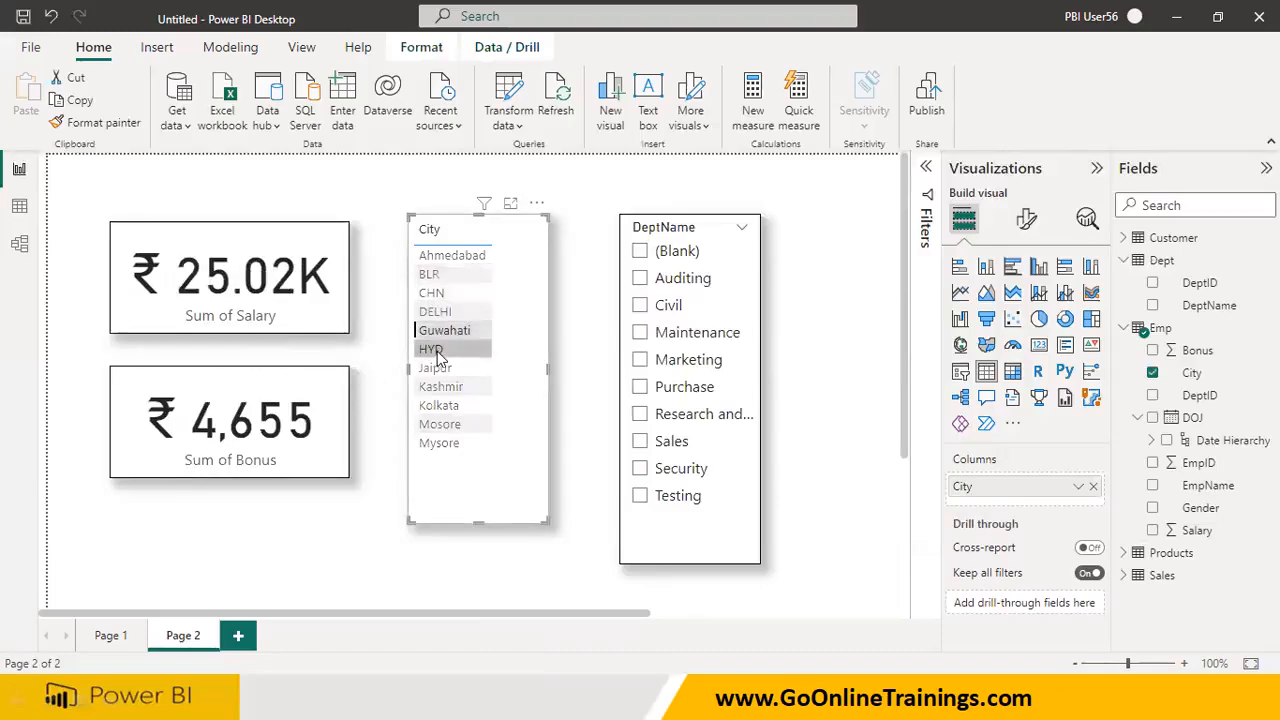
{"action": "left_click", "coordinate": [434, 352]}
{"action": "left_click", "coordinate": [433, 371]}
{"action": "left_click", "coordinate": [435, 388]}
{"action": "left_click", "coordinate": [437, 406]}
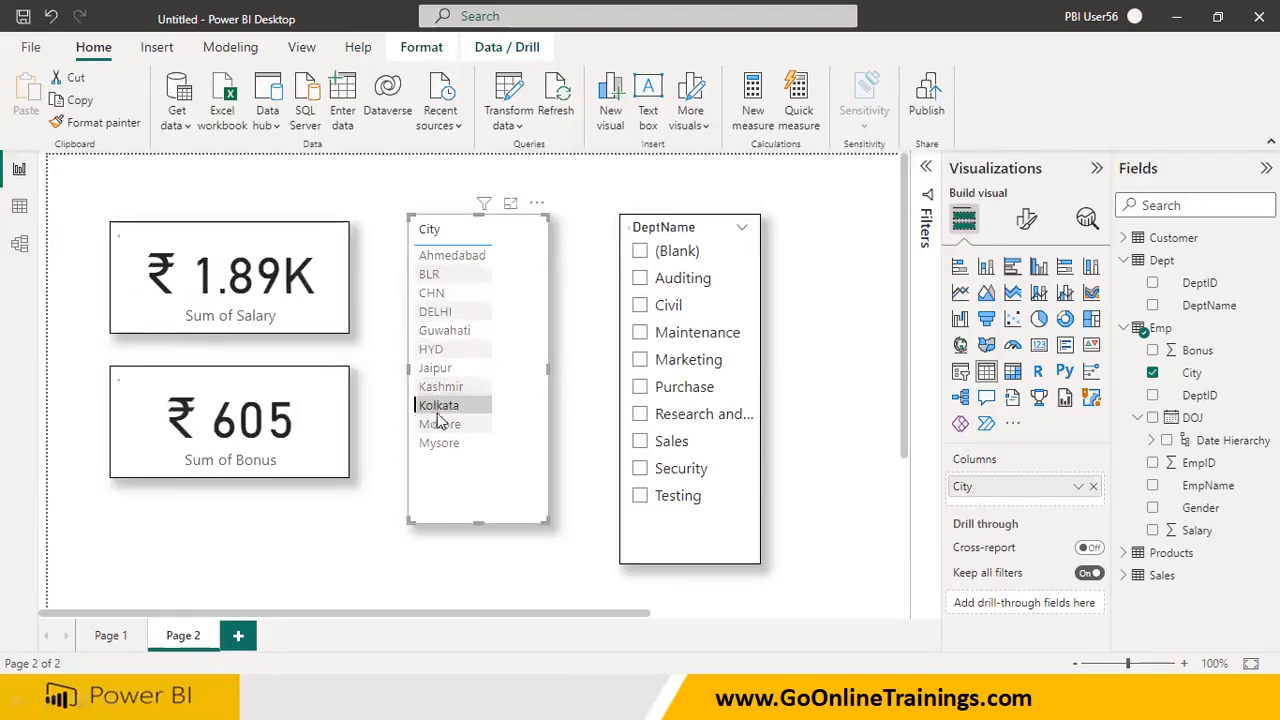
Test the DeptName slicer's effect on the cards and City table, selecting departments one at a time, and clear its selection
{"action": "left_click", "coordinate": [676, 285]}
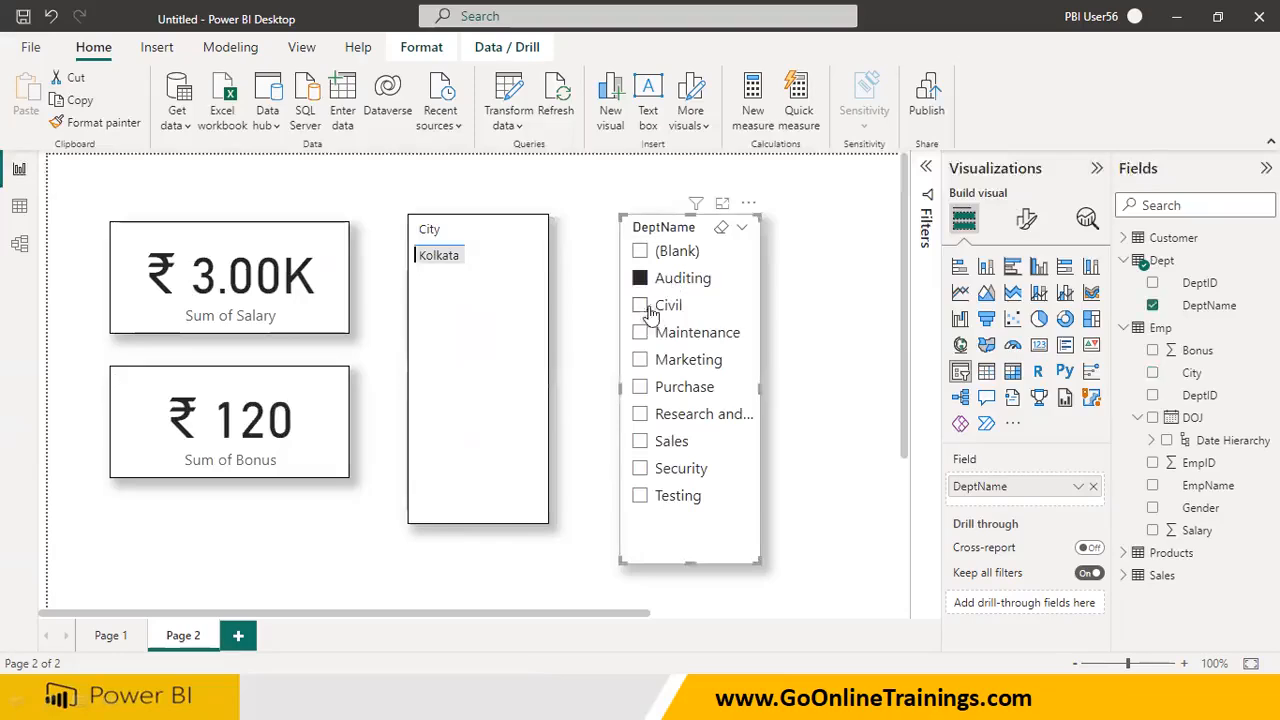
{"action": "left_click", "coordinate": [641, 305]}
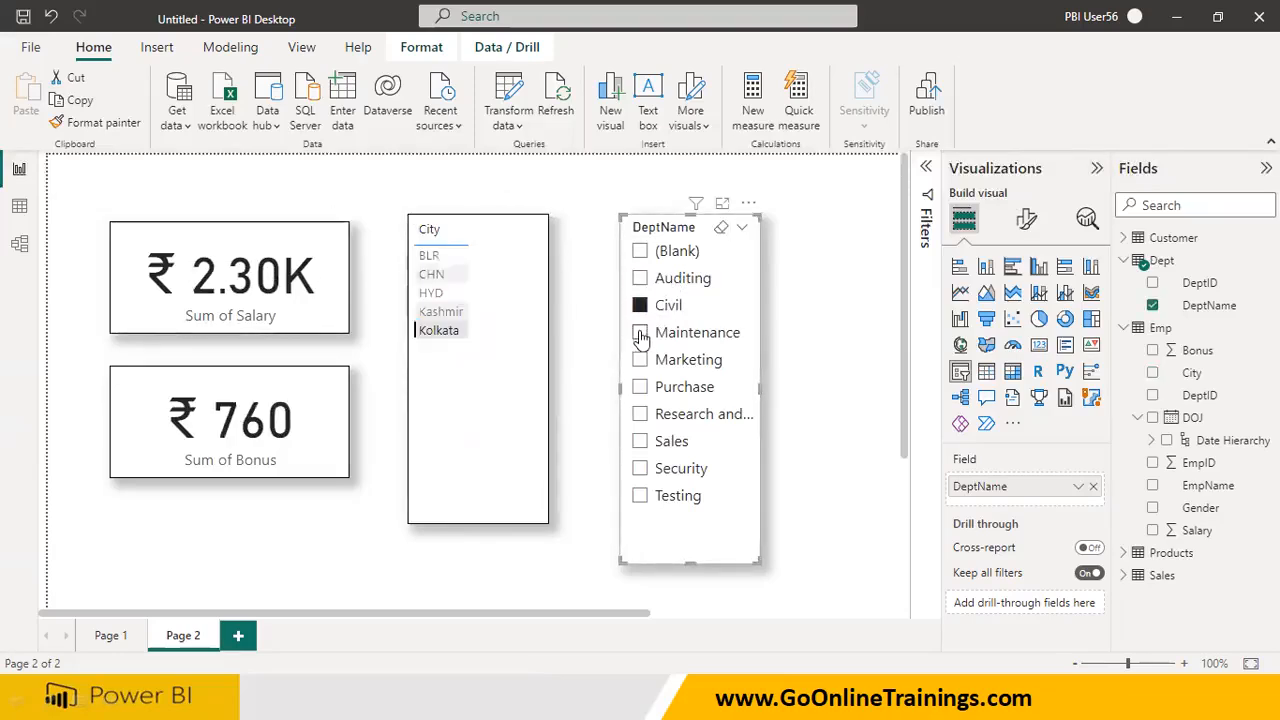
{"action": "left_click", "coordinate": [641, 333]}
{"action": "left_click", "coordinate": [640, 360]}
{"action": "left_click", "coordinate": [640, 387]}
{"action": "left_click", "coordinate": [640, 414]}
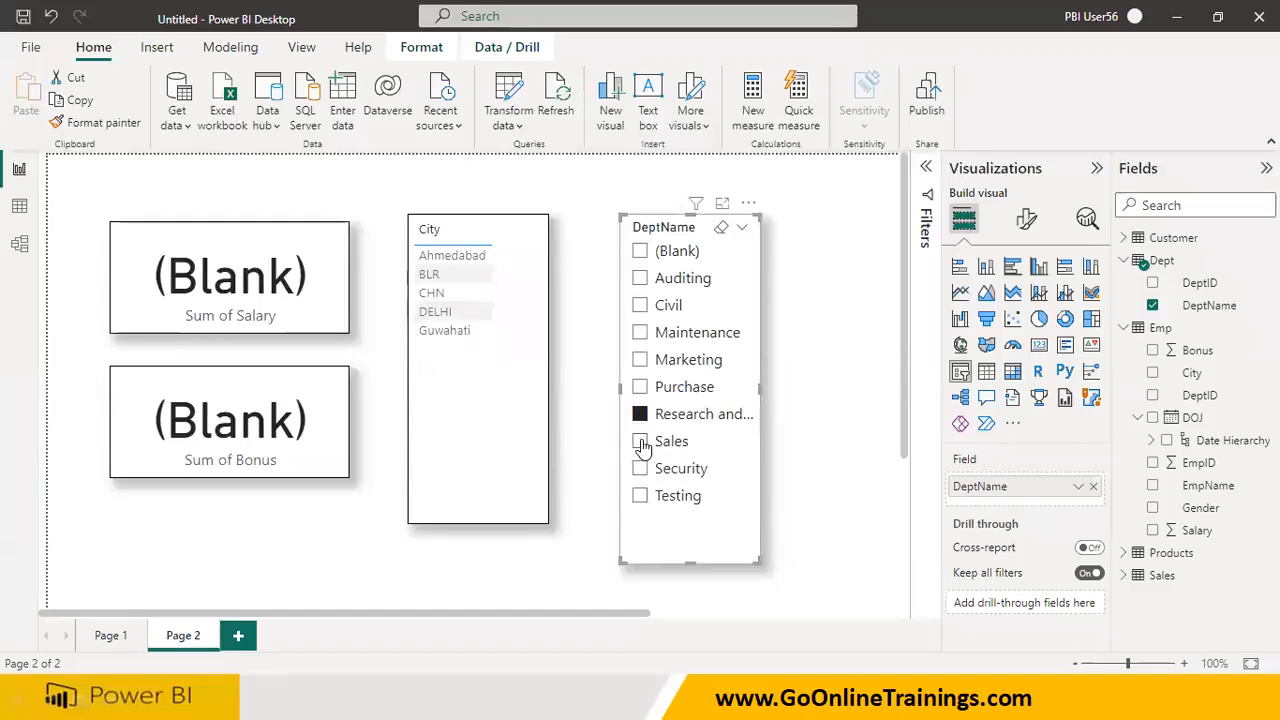
{"action": "left_click", "coordinate": [640, 441]}
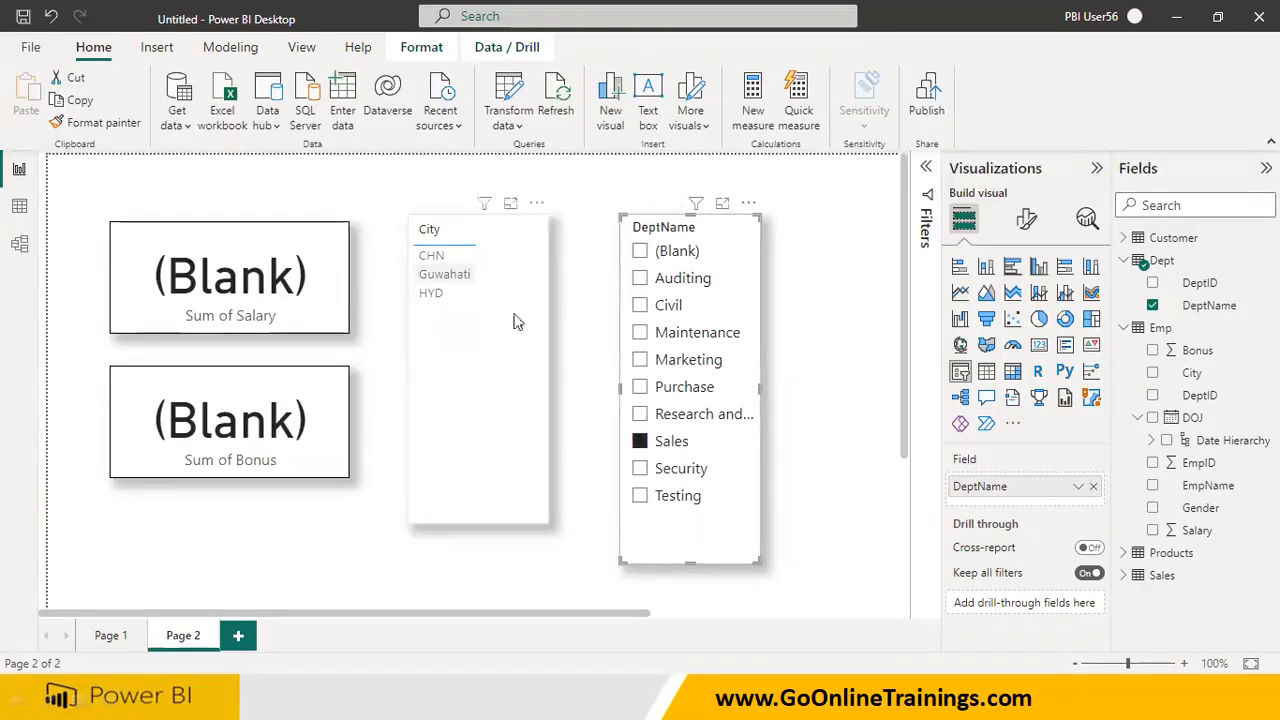
{"action": "left_click", "coordinate": [640, 495]}
{"action": "left_click", "coordinate": [640, 414]}
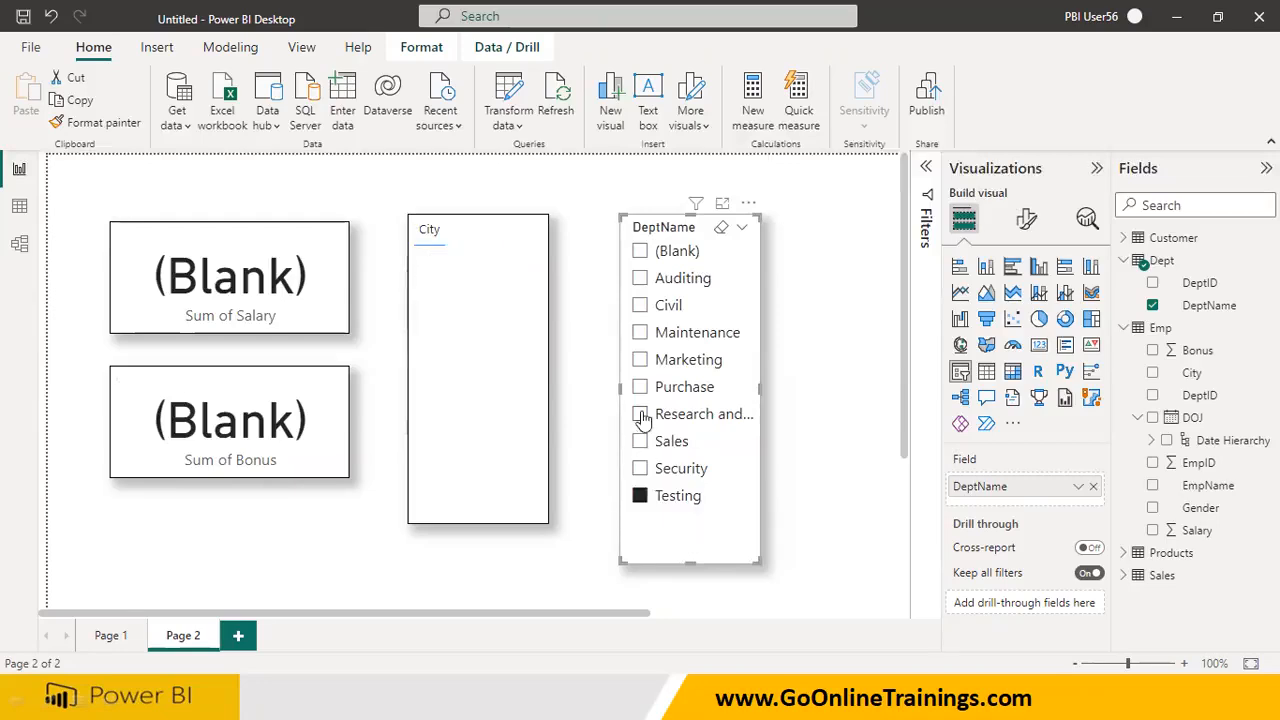
{"action": "left_click", "coordinate": [640, 386]}
{"action": "left_click", "coordinate": [640, 359]}
{"action": "left_click", "coordinate": [640, 332]}
{"action": "left_click", "coordinate": [640, 305]}
{"action": "left_click", "coordinate": [640, 278]}
{"action": "left_click", "coordinate": [640, 251]}
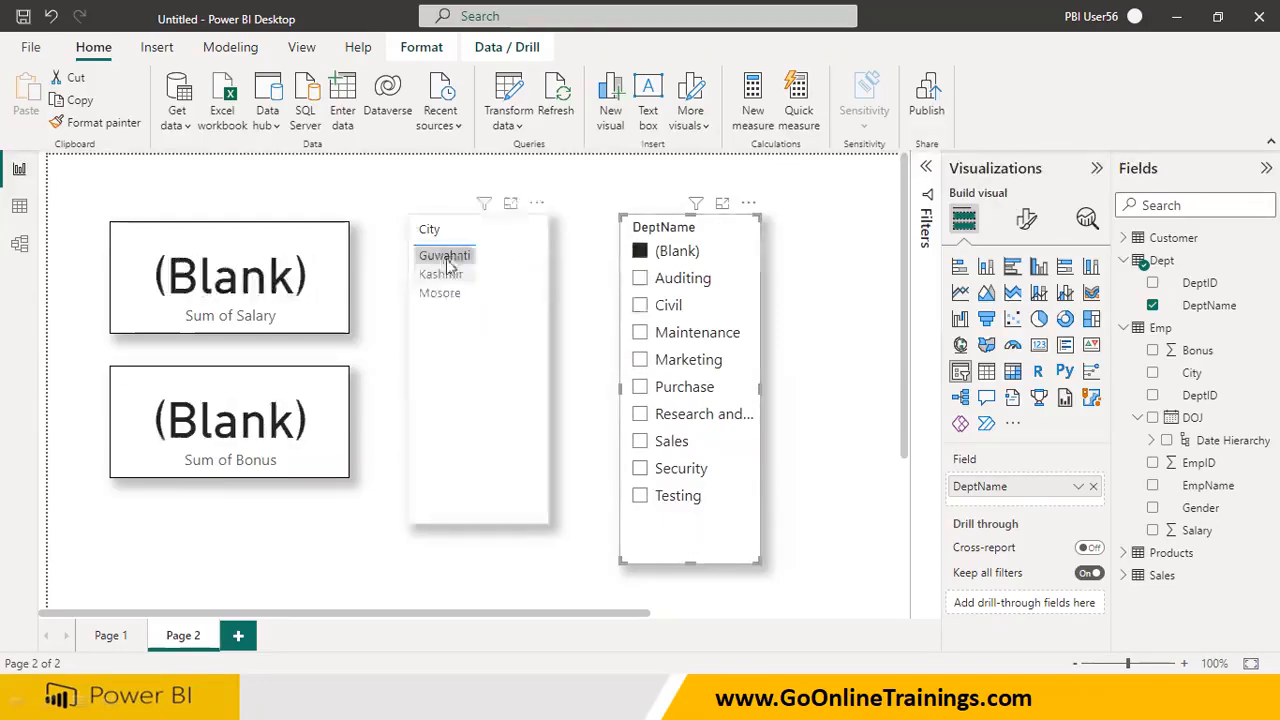
{"action": "left_click", "coordinate": [722, 231]}
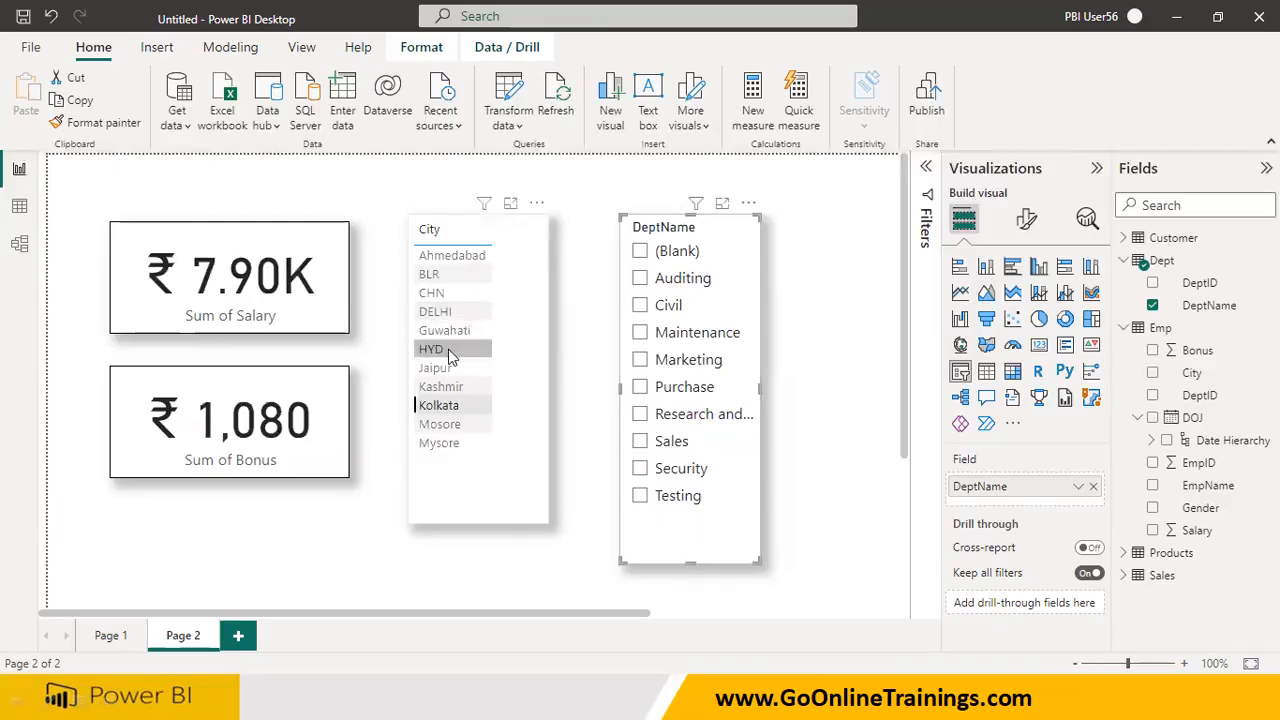
Check how the cards and the slicer respond to selecting HYD, Jaipur and Kashmir in the City table
{"action": "left_click", "coordinate": [448, 349]}
{"action": "left_click", "coordinate": [440, 368]}
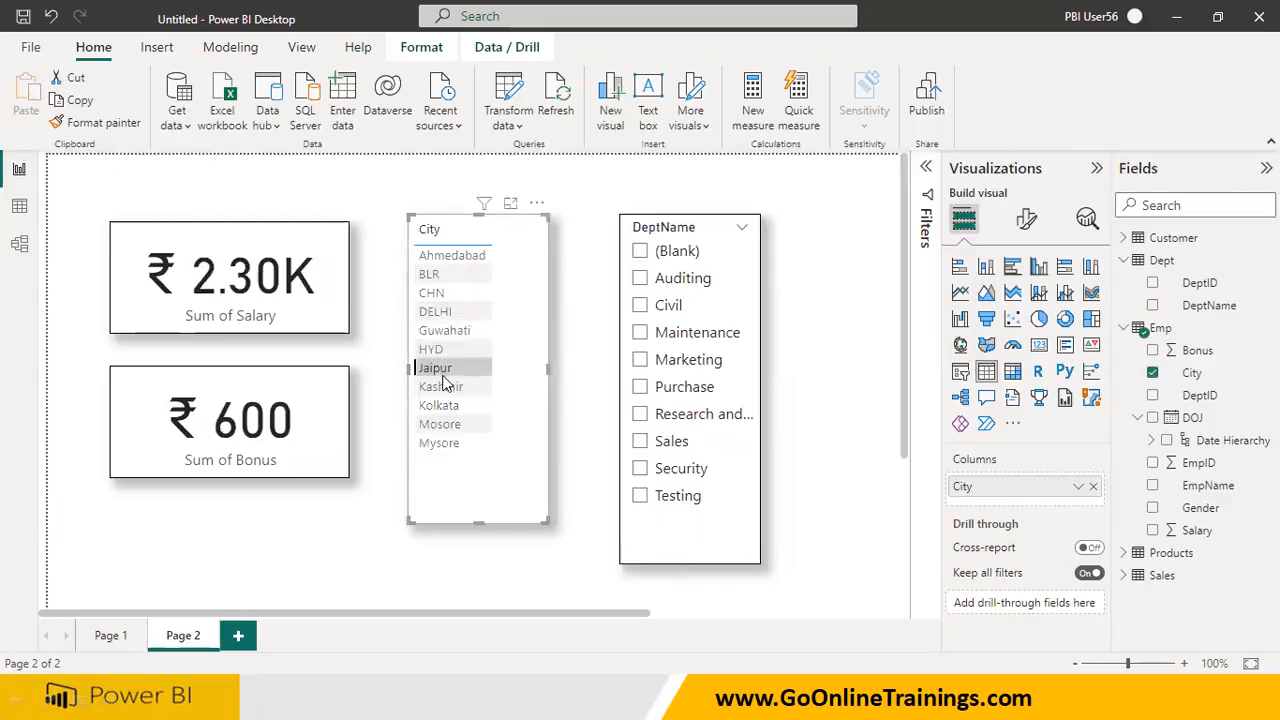
{"action": "left_click", "coordinate": [445, 386]}
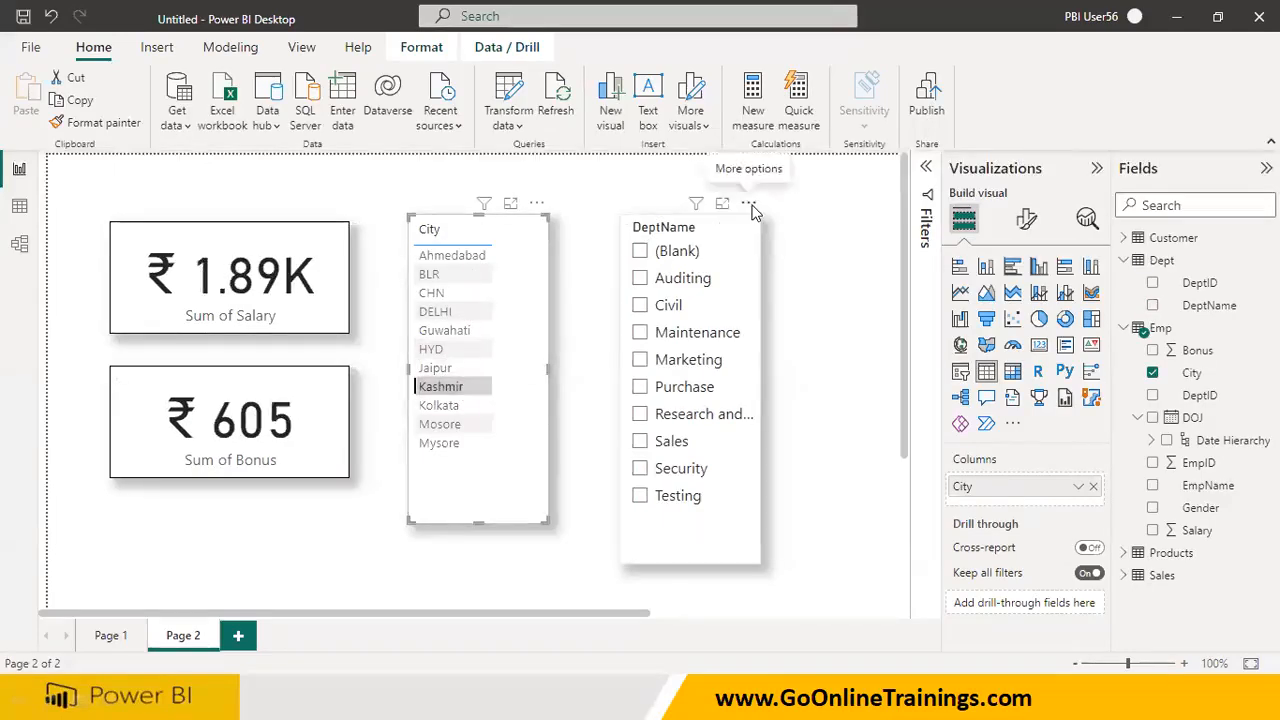
Remove the DeptName slicer and put a table of the Dept table's DeptName field in its place
{"action": "left_click", "coordinate": [749, 205]}
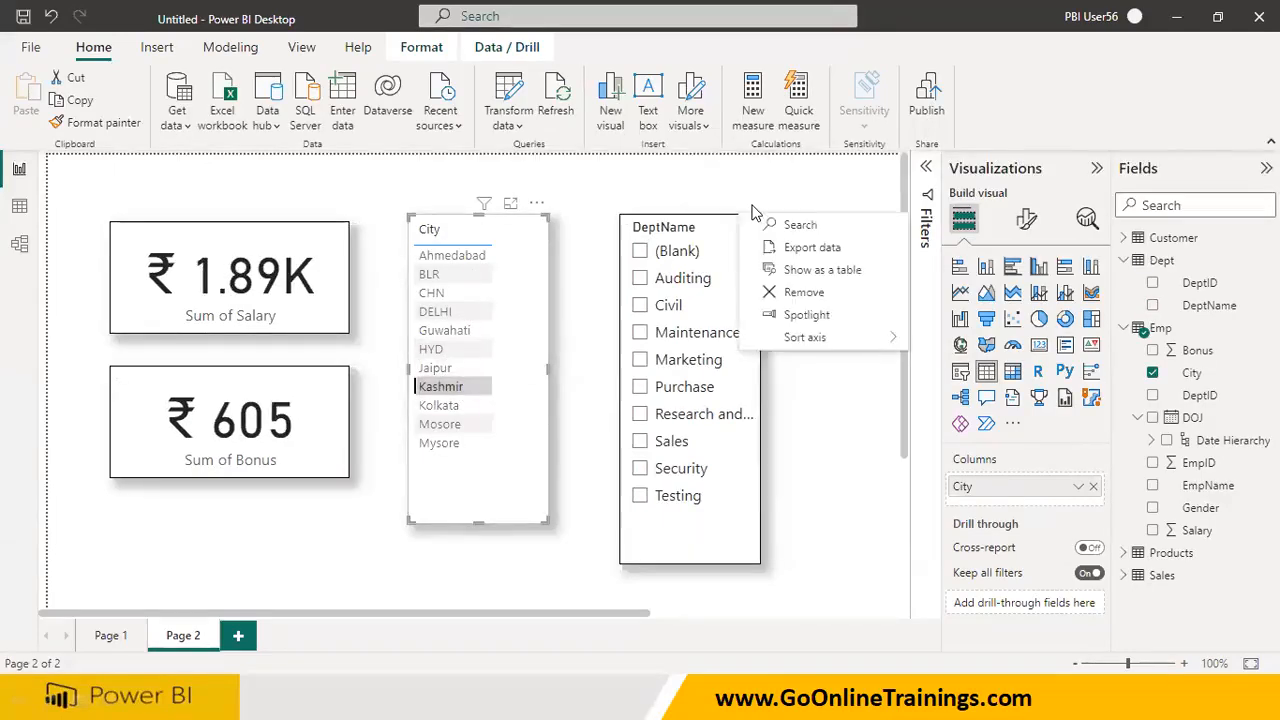
{"action": "left_click", "coordinate": [806, 411]}
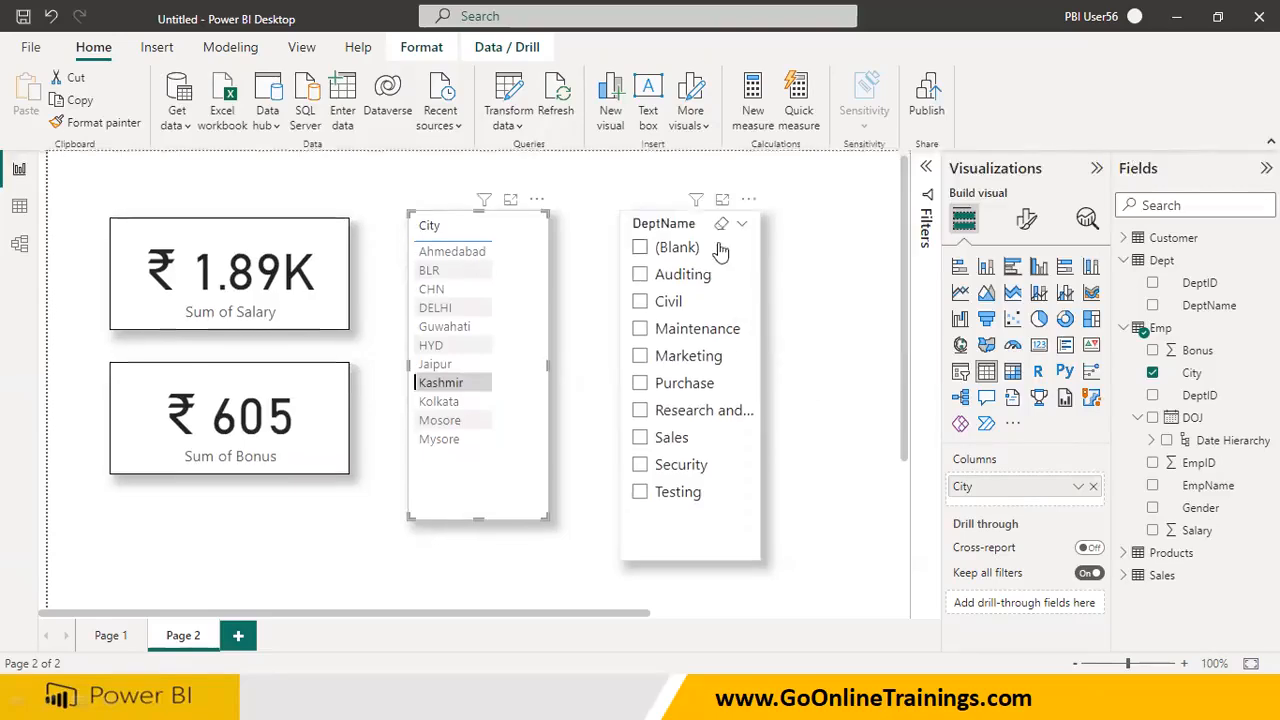
{"action": "left_click", "coordinate": [750, 200]}
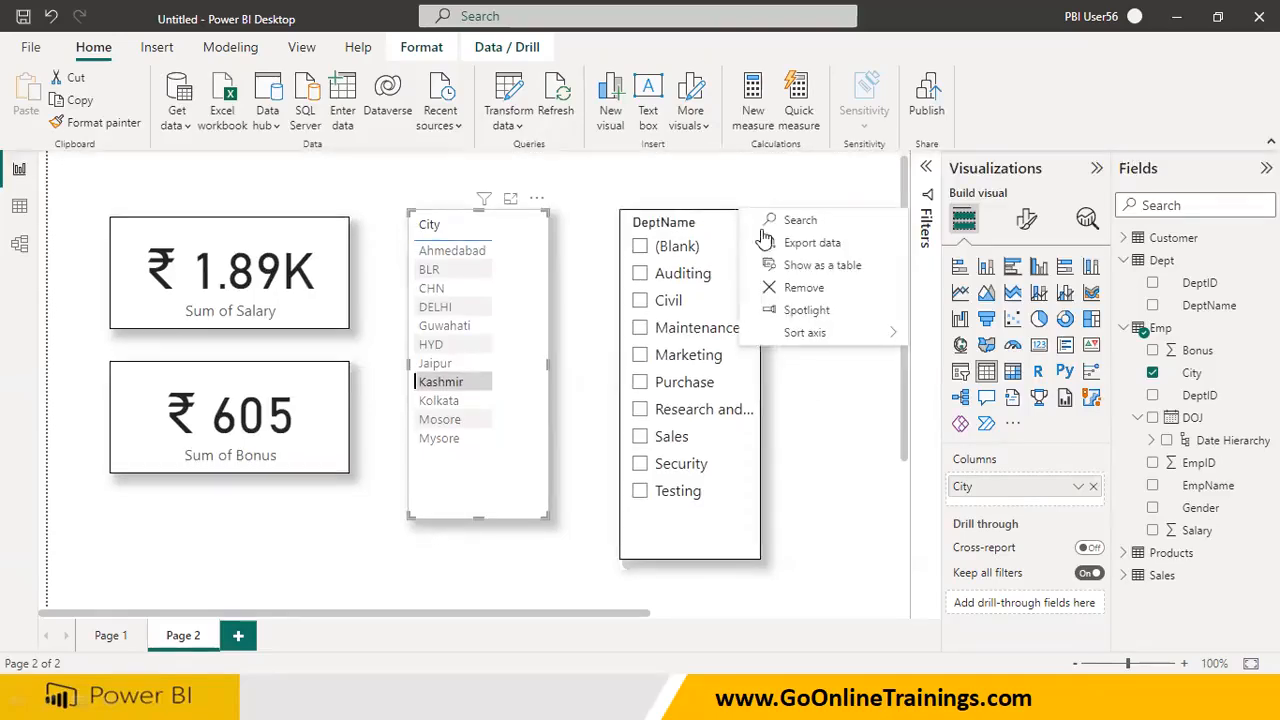
{"action": "left_click", "coordinate": [801, 288]}
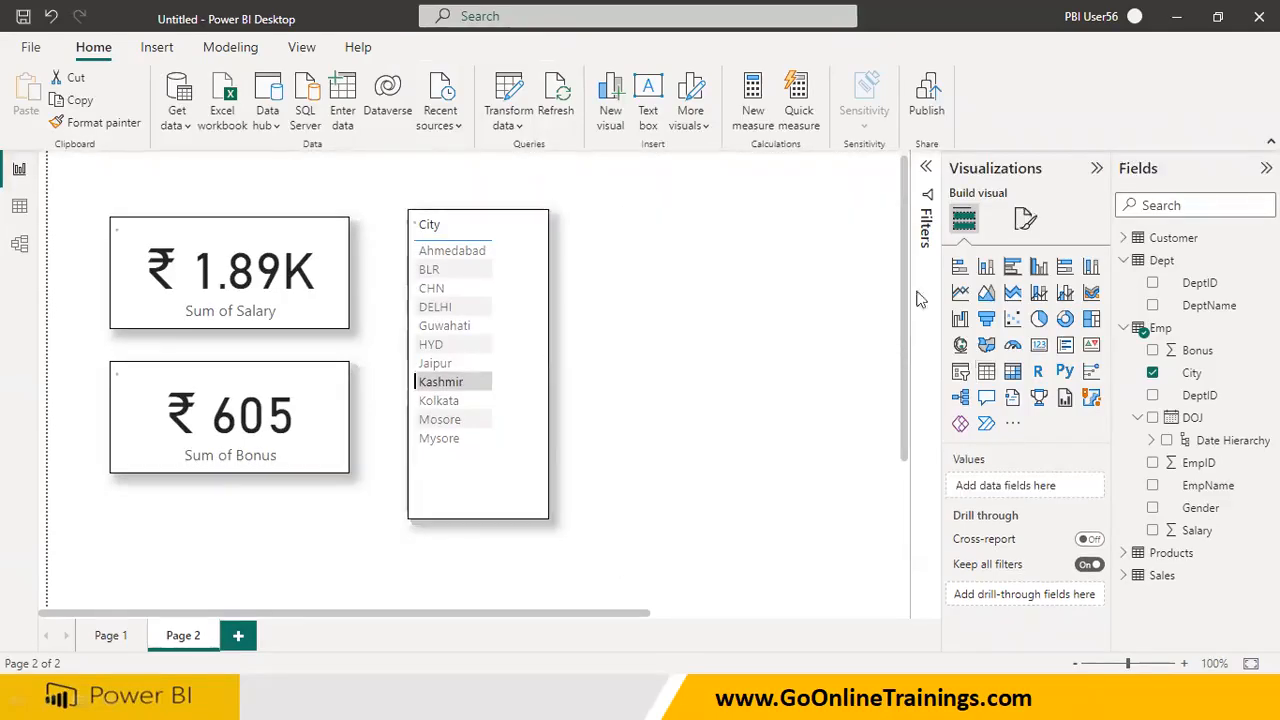
{"action": "left_click", "coordinate": [986, 371]}
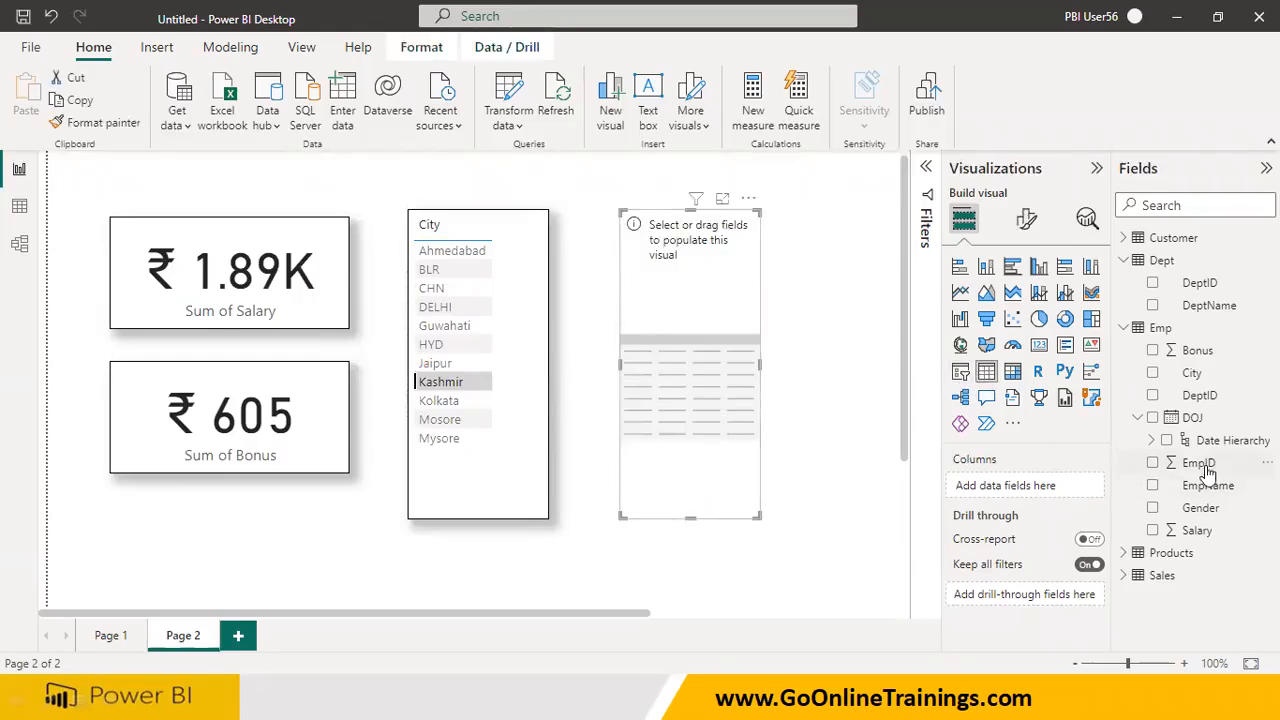
{"action": "left_click_drag", "start_coordinate": [1177, 315], "coordinate": [726, 406]}
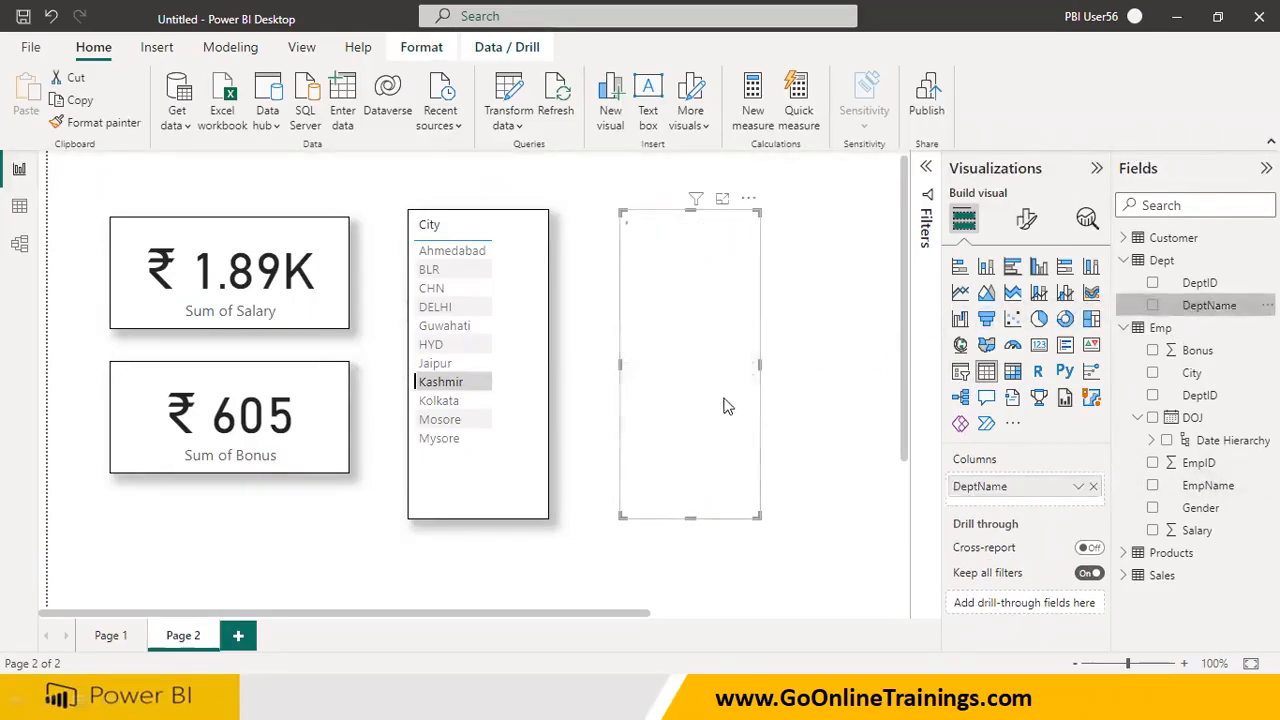
Test the DeptName table's effect on the cards and City table, selecting departments one at a time from Auditing to Testing and back
{"action": "left_click", "coordinate": [660, 250]}
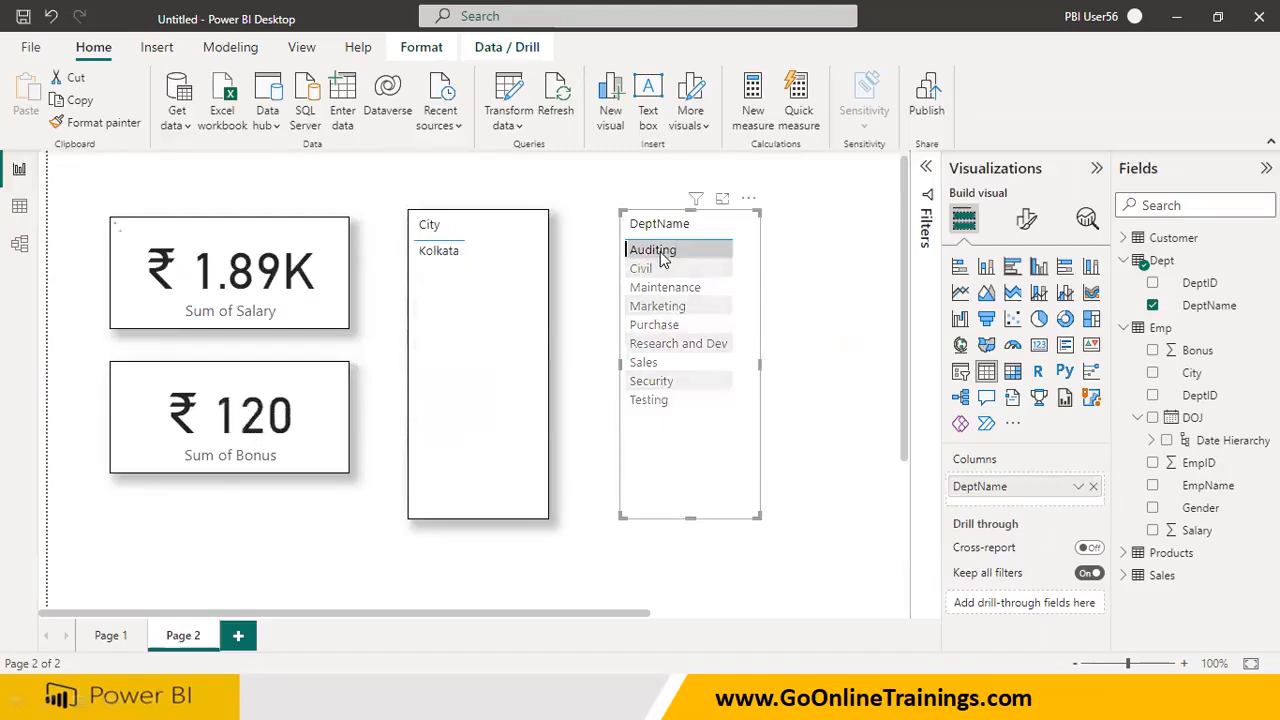
{"action": "left_click", "coordinate": [642, 268]}
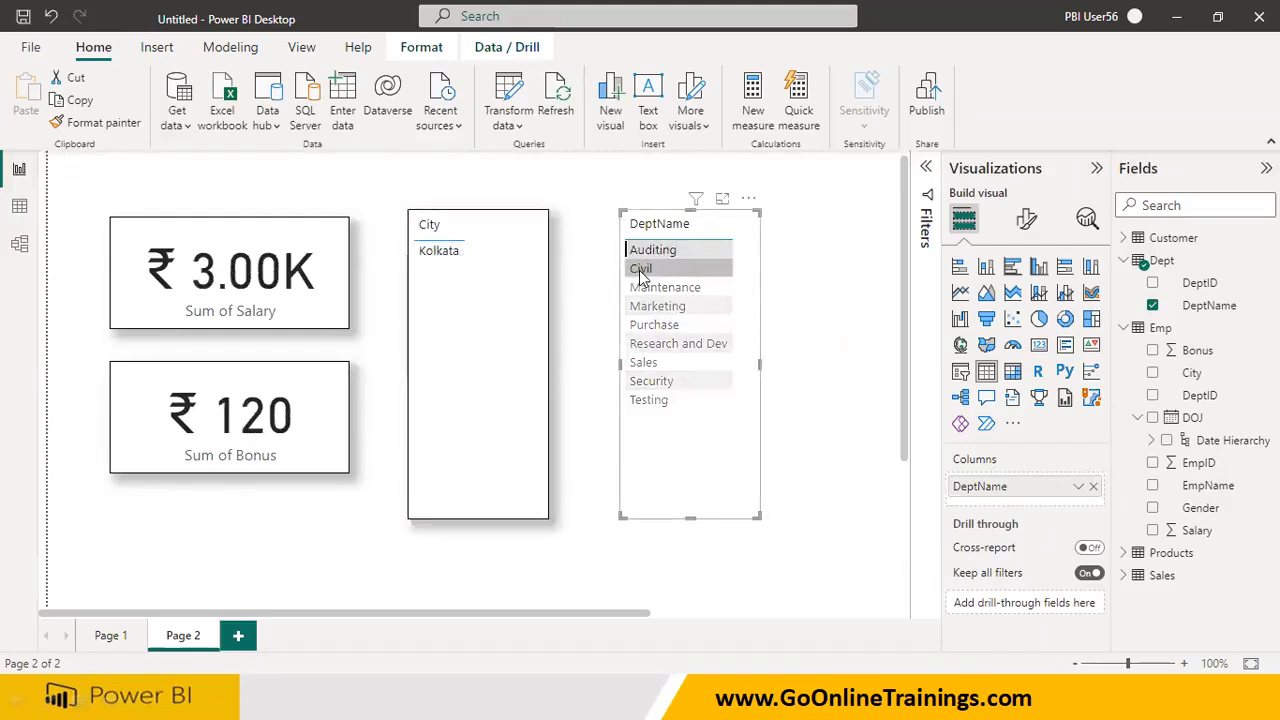
{"action": "left_click", "coordinate": [648, 302]}
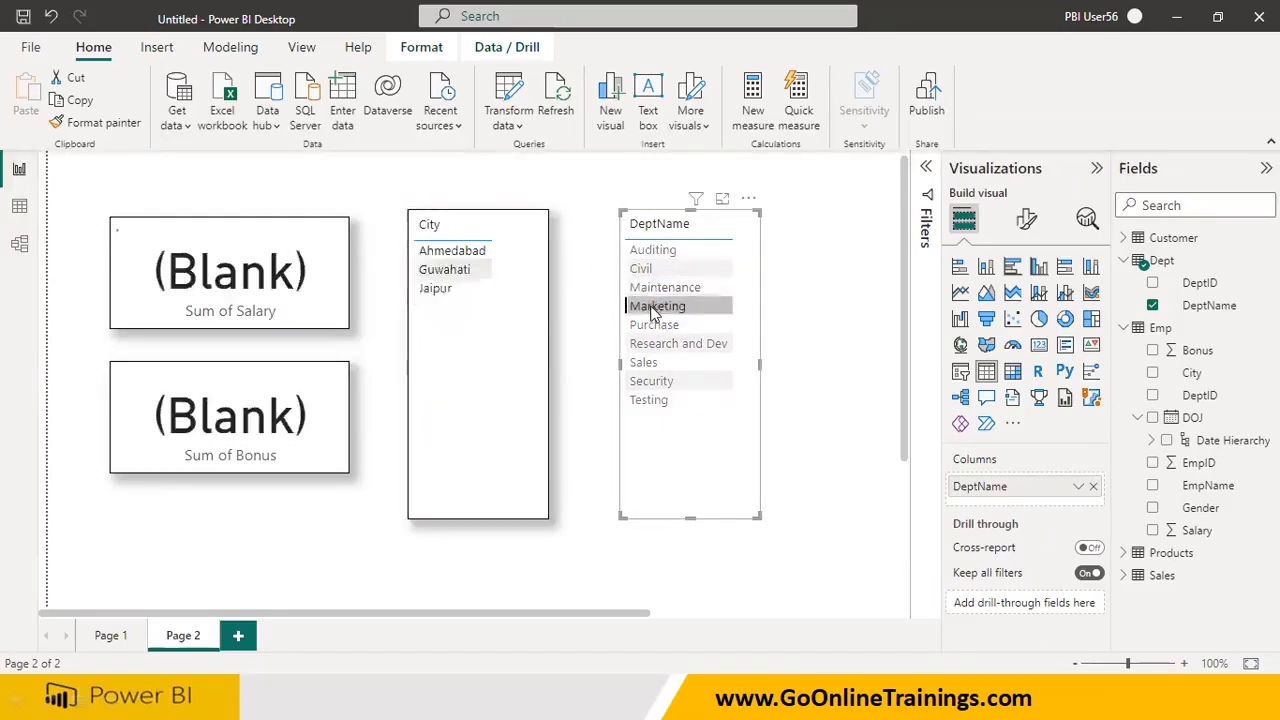
{"action": "left_click", "coordinate": [648, 326]}
{"action": "left_click", "coordinate": [652, 343]}
{"action": "left_click", "coordinate": [645, 362]}
{"action": "left_click", "coordinate": [650, 381]}
{"action": "left_click", "coordinate": [652, 400]}
{"action": "left_click", "coordinate": [641, 381], "text": "ctrl"}
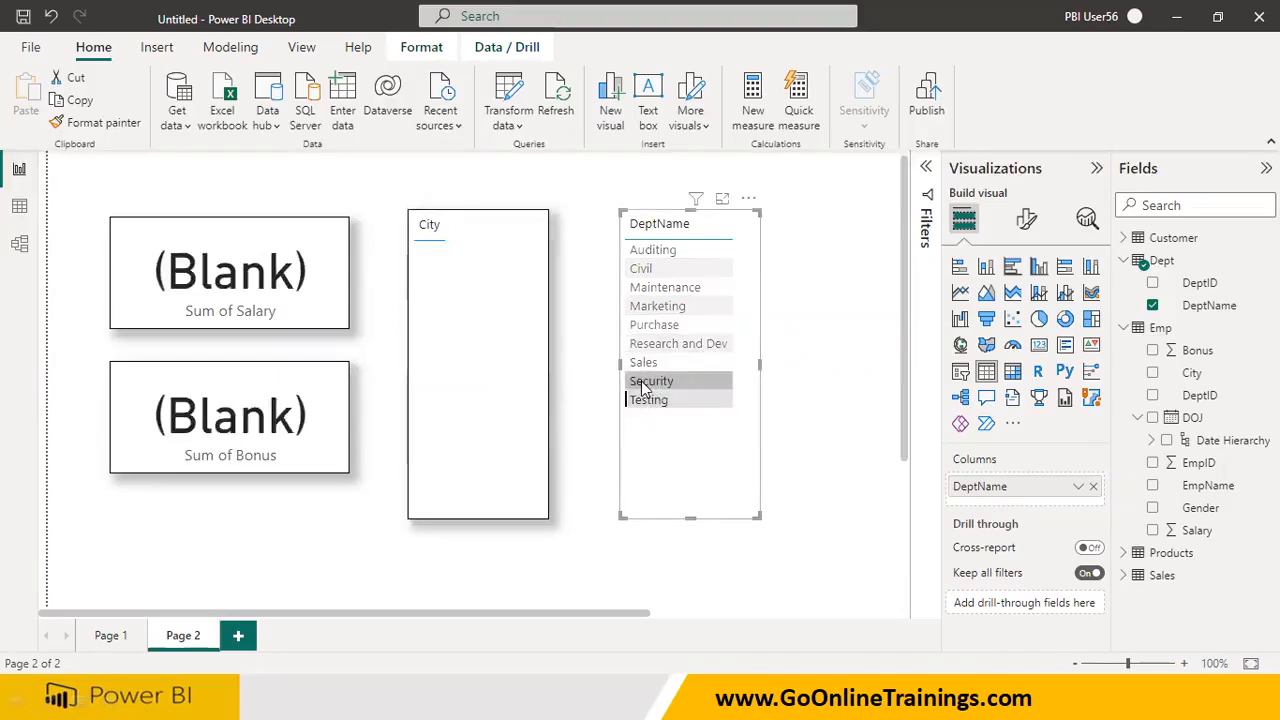
{"action": "left_click", "coordinate": [651, 401]}
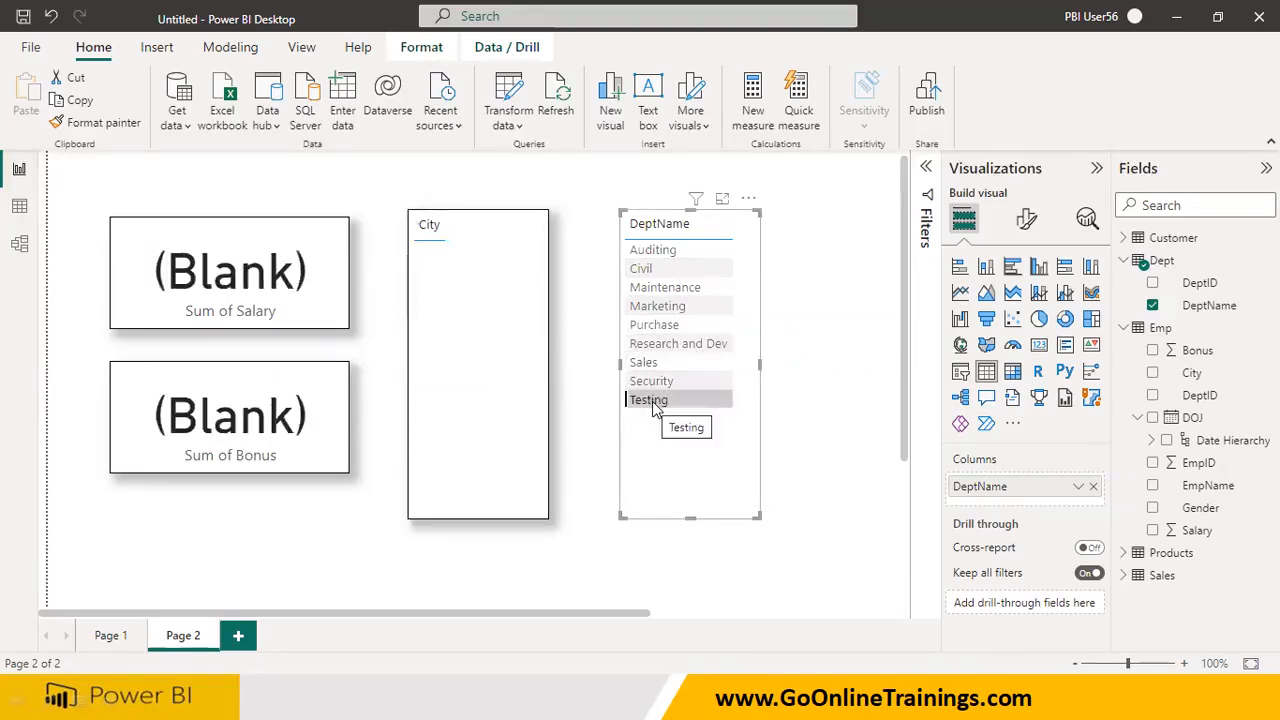
{"action": "left_click", "coordinate": [648, 385]}
{"action": "left_click", "coordinate": [643, 363]}
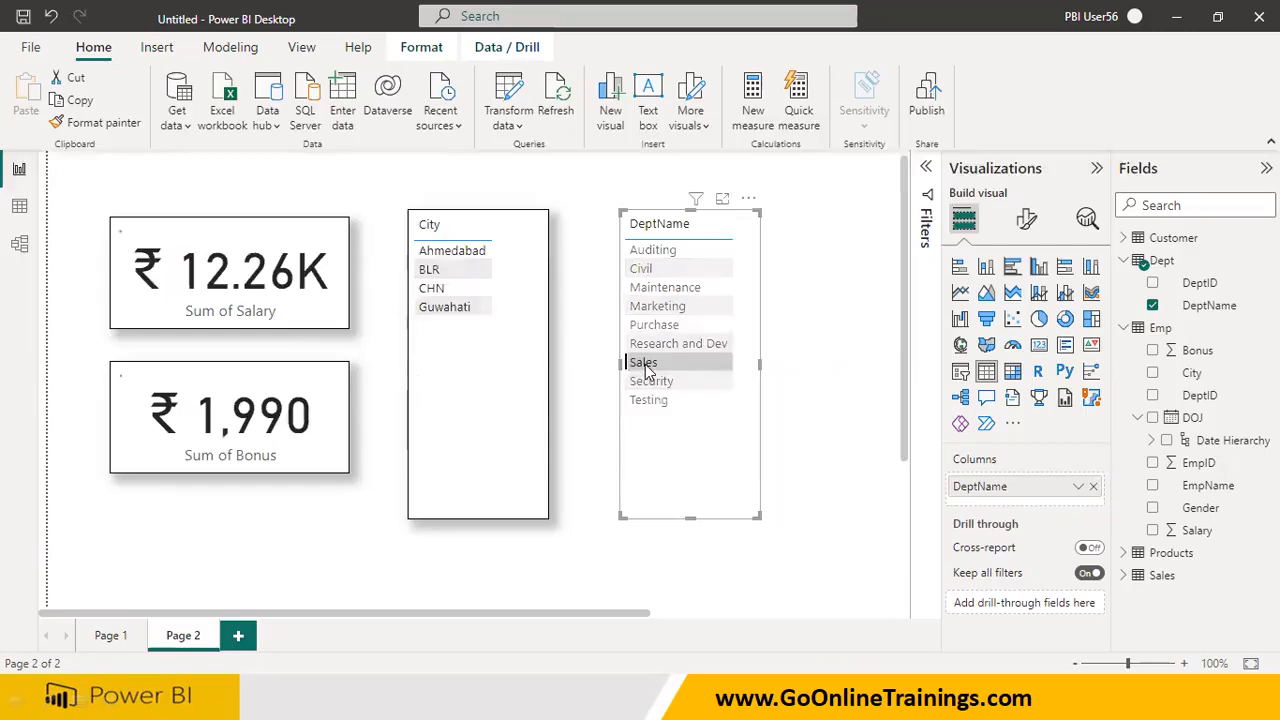
{"action": "left_click", "coordinate": [643, 346]}
{"action": "left_click", "coordinate": [648, 326]}
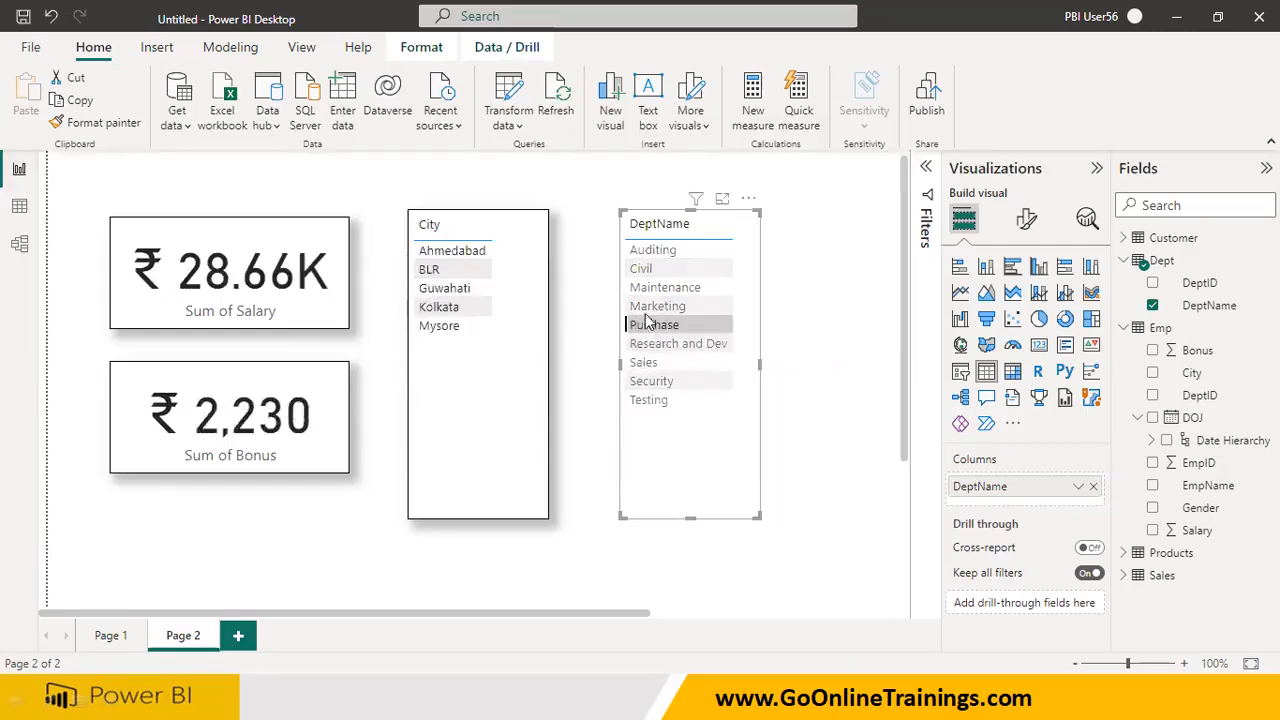
{"action": "left_click", "coordinate": [648, 306]}
{"action": "left_click", "coordinate": [648, 288]}
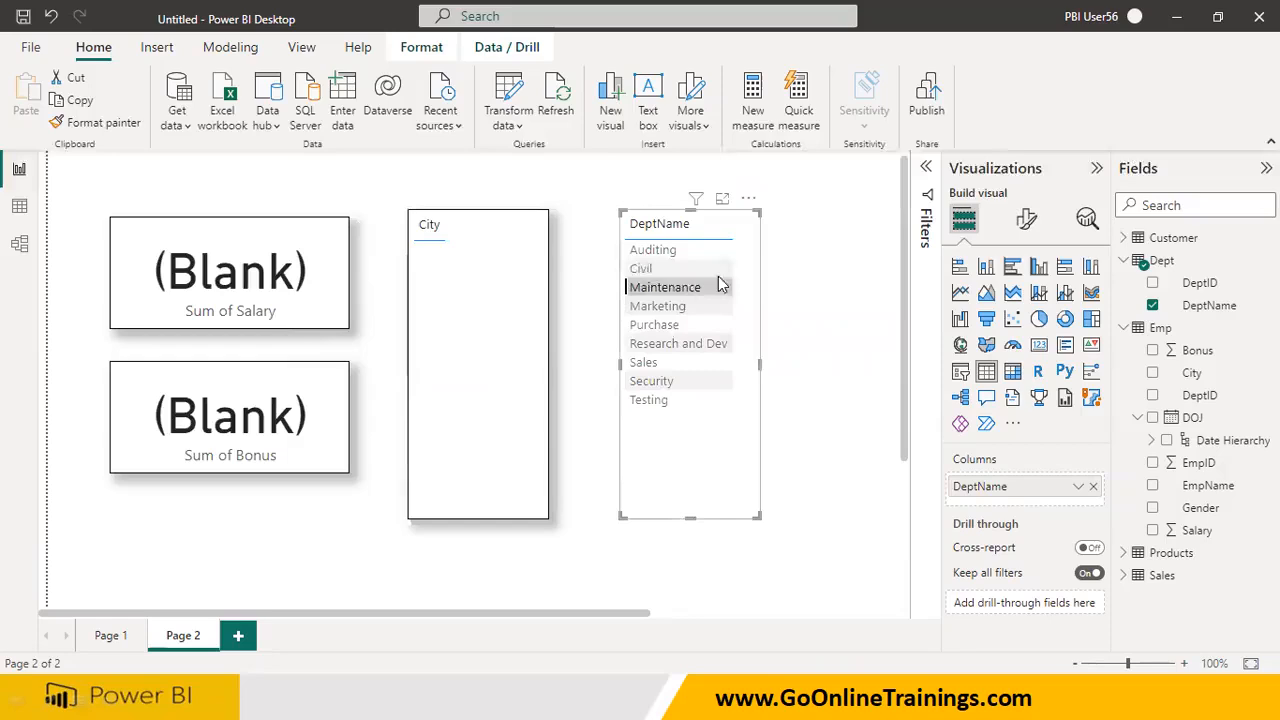
{"action": "left_click", "coordinate": [645, 270]}
{"action": "left_click", "coordinate": [658, 252]}
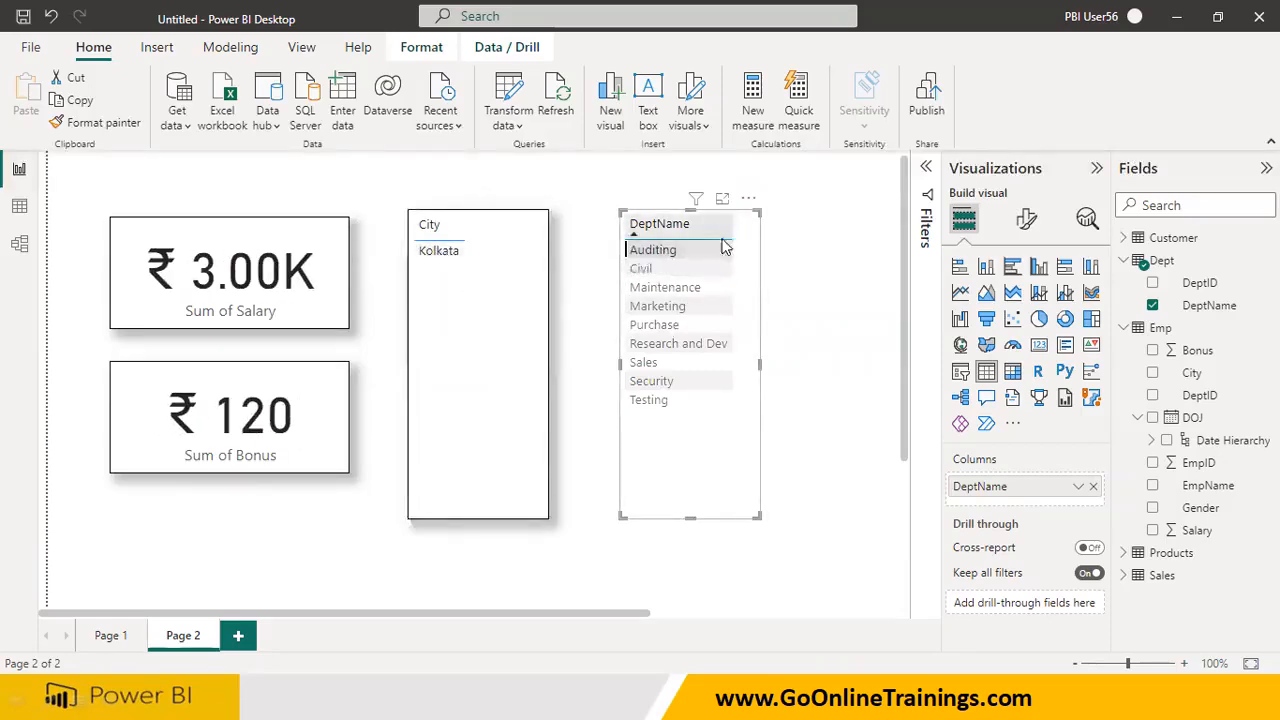
Add a third report page, return to Page 2 and test the City table with DELHI and Guwahati
{"action": "left_click", "coordinate": [240, 637]}
{"action": "left_click", "coordinate": [200, 640]}
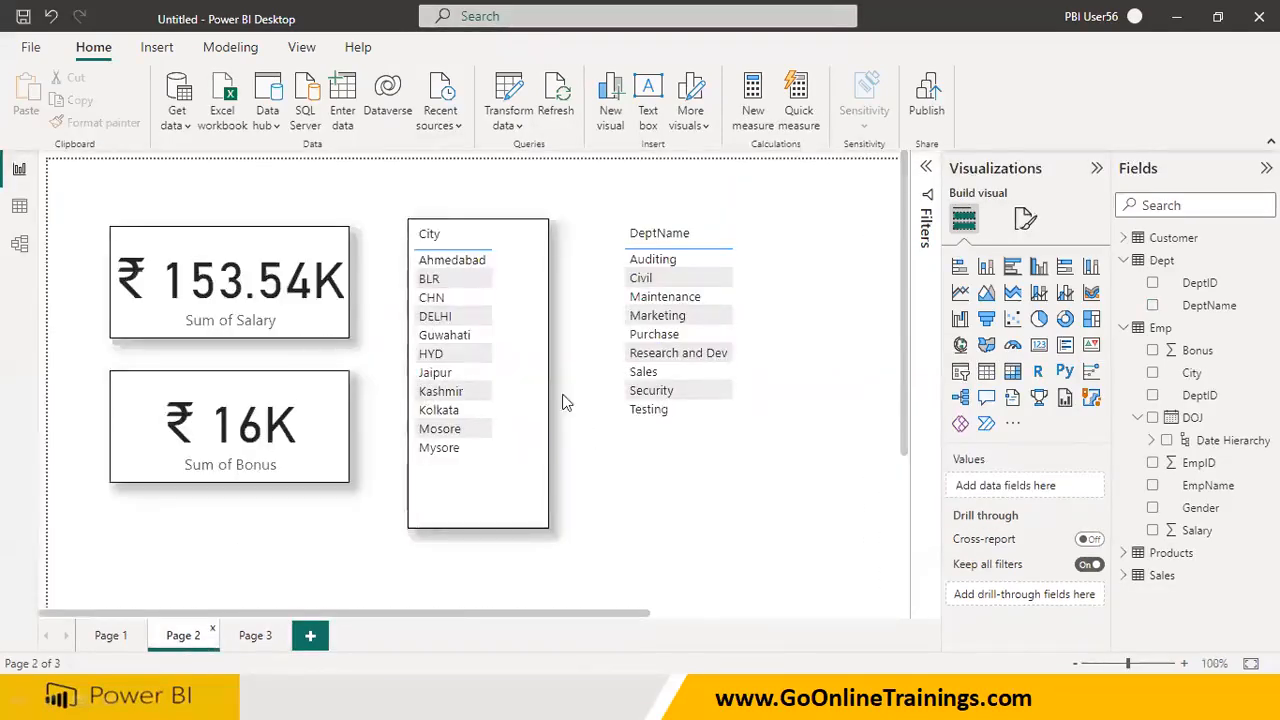
{"action": "left_click", "coordinate": [438, 316]}
{"action": "left_click", "coordinate": [441, 339]}
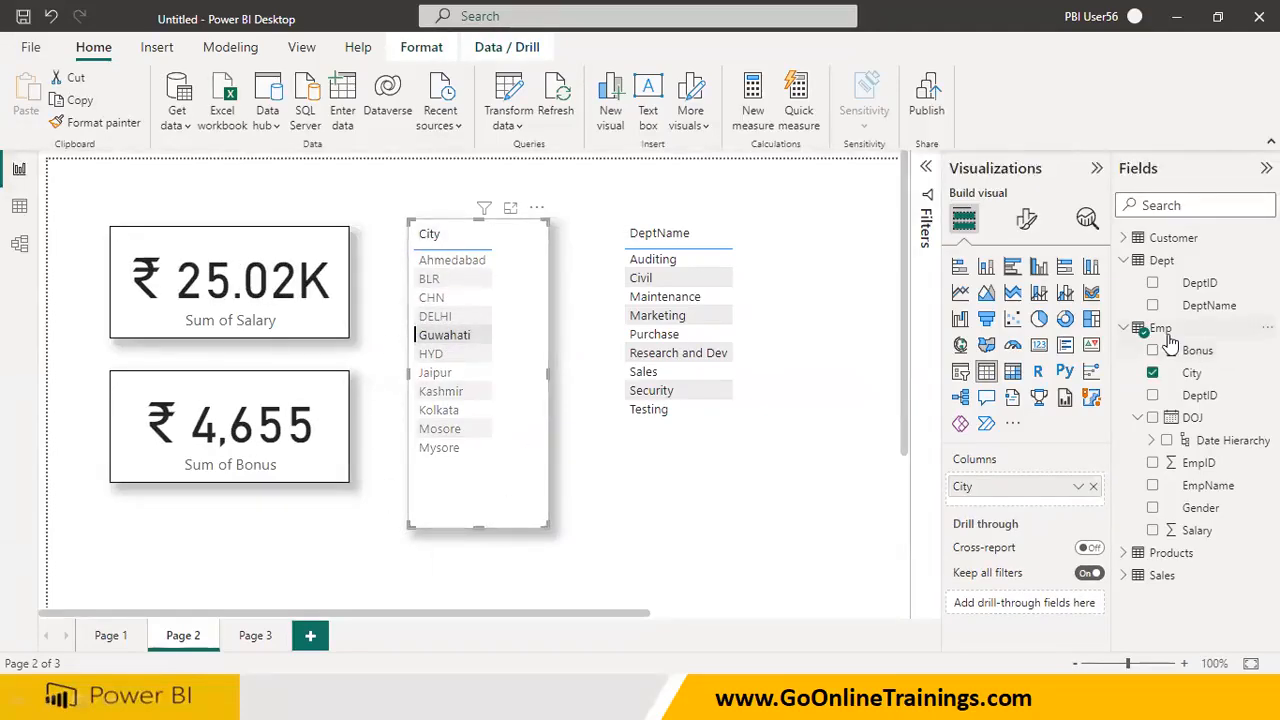
Copy the City table's formatting onto the DeptName table and test its filtering with Purchase and Marketing
{"action": "left_click", "coordinate": [597, 580]}
{"action": "left_click", "coordinate": [90, 120]}
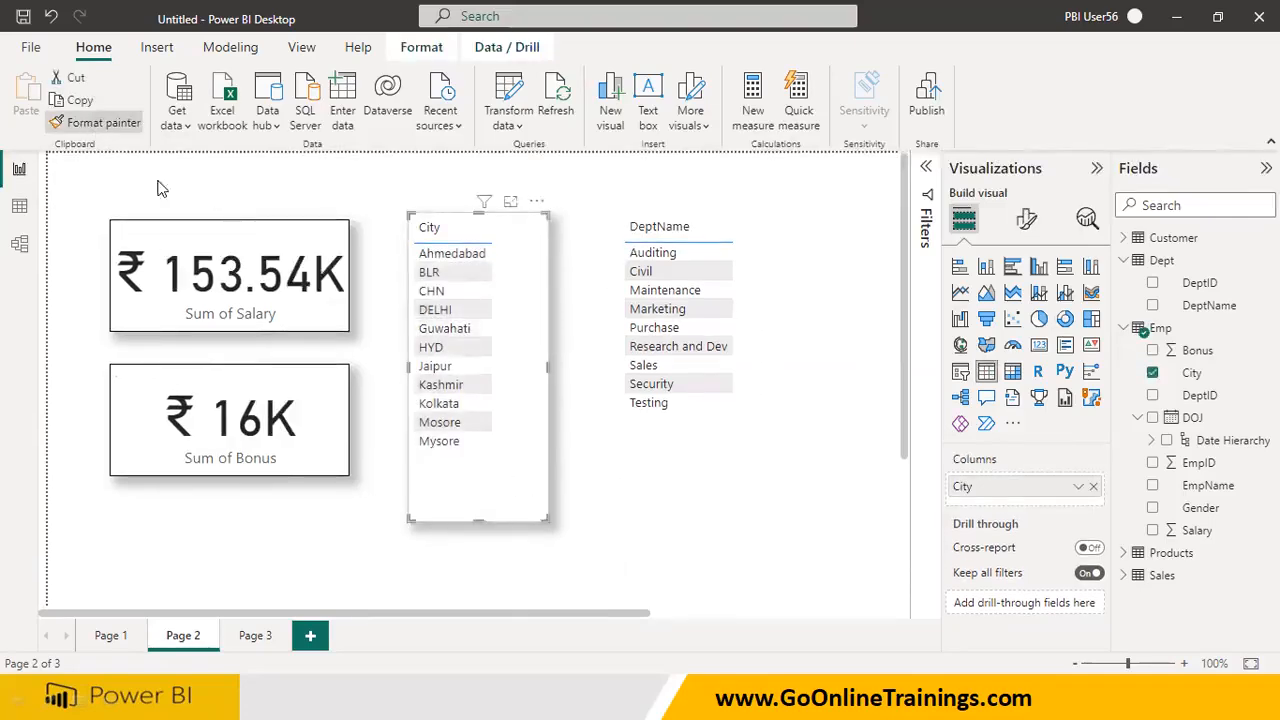
{"action": "left_click", "coordinate": [681, 443]}
{"action": "left_click", "coordinate": [857, 452]}
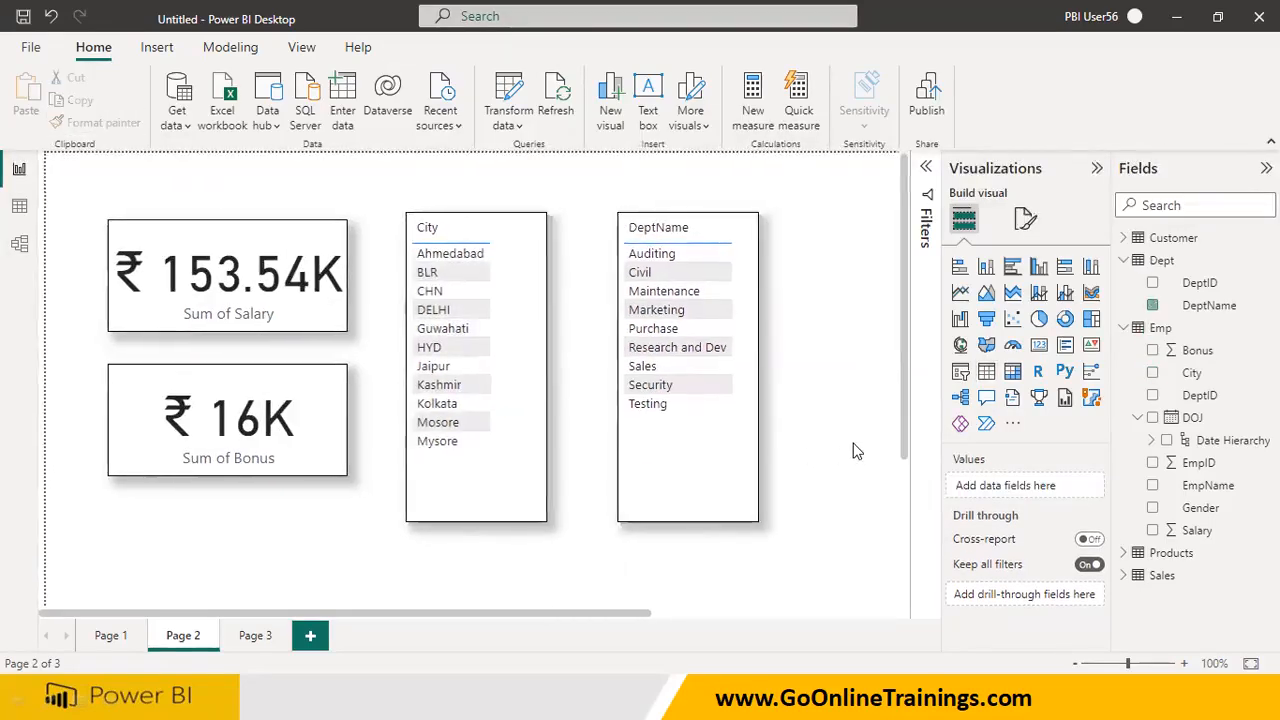
{"action": "left_click", "coordinate": [648, 333]}
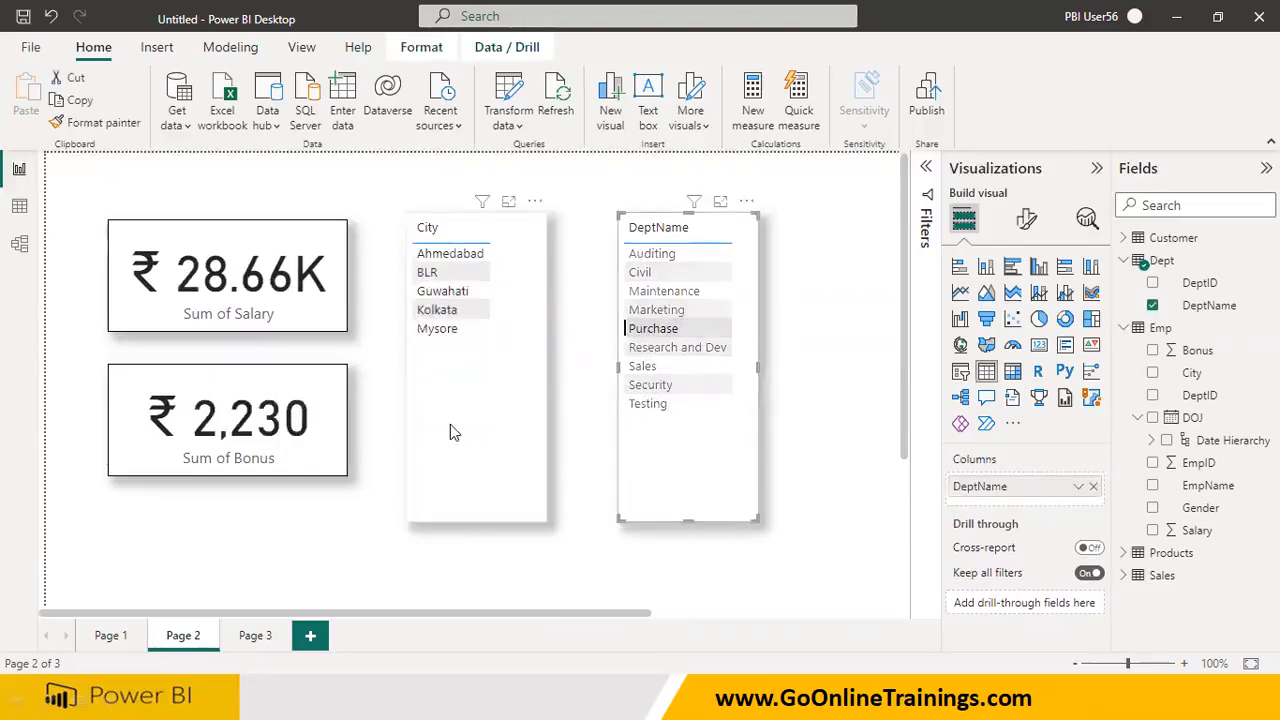
{"action": "left_click", "coordinate": [658, 310]}
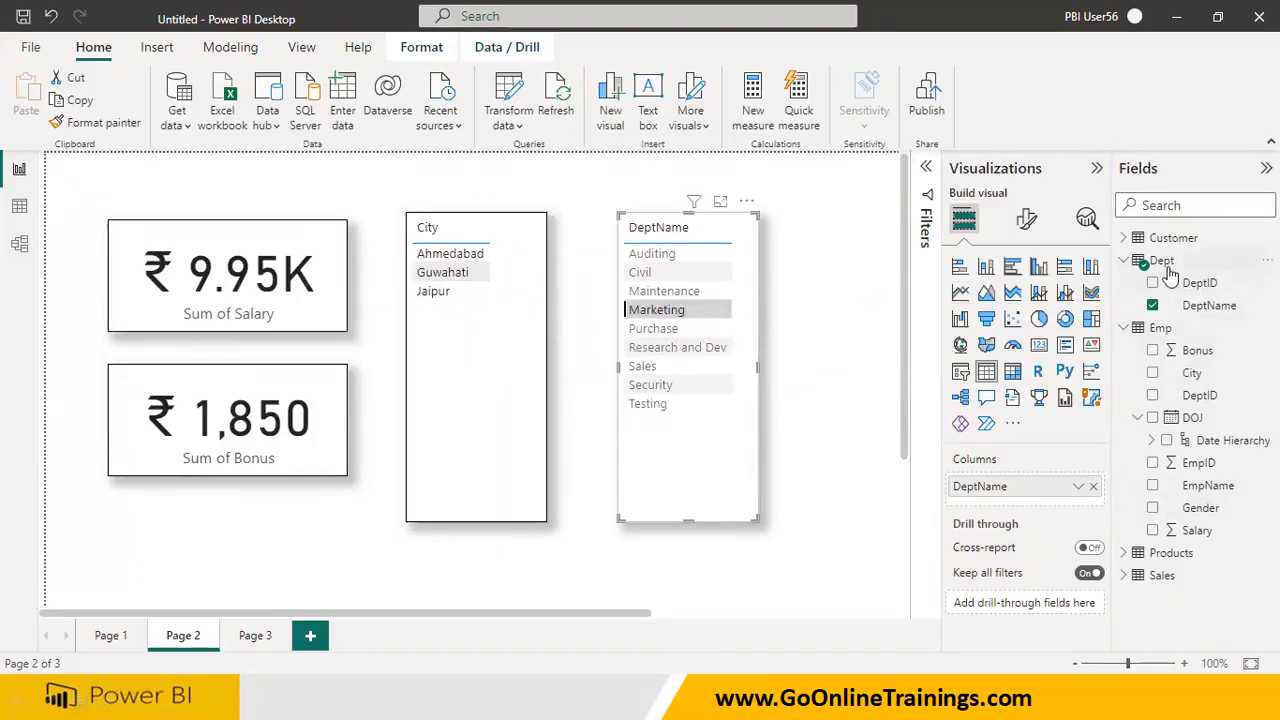
Delete the relationship between the Dept and Emp tables in the data model
{"action": "left_click", "coordinate": [19, 245]}
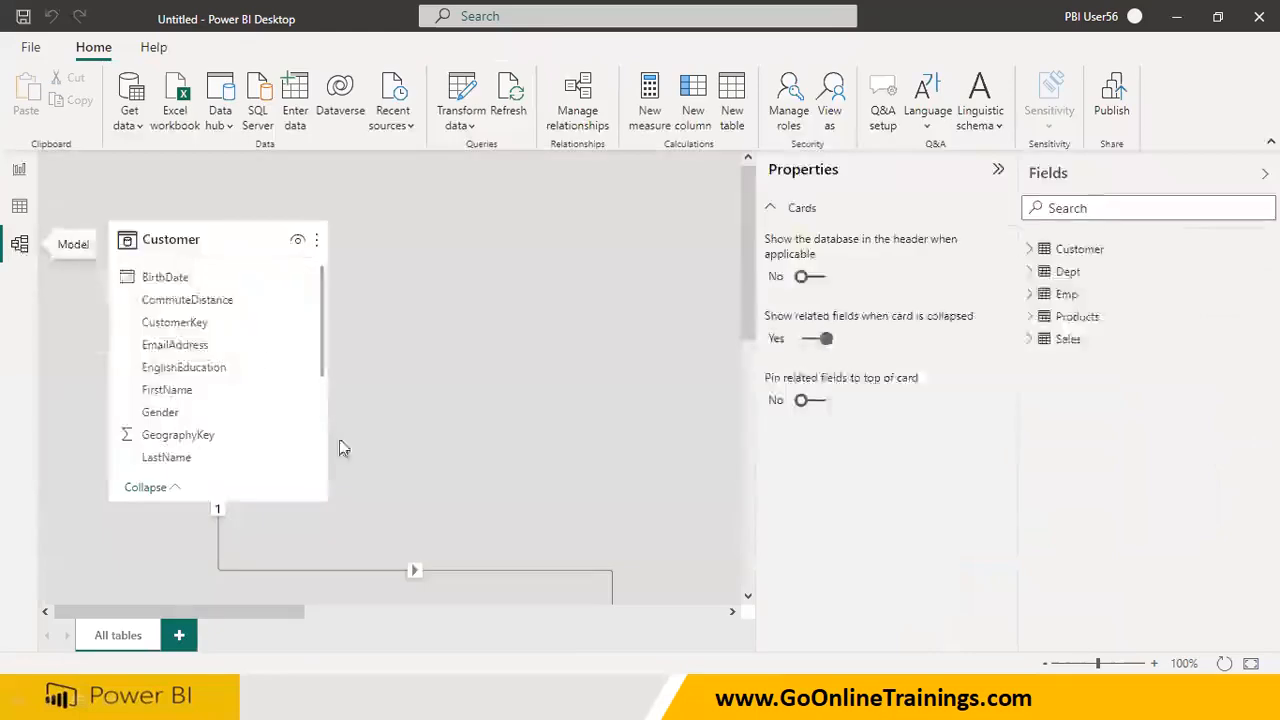
{"action": "left_click", "coordinate": [998, 170]}
{"action": "scroll", "coordinate": [847, 484], "scroll_direction": "down", "scroll_amount": 6}
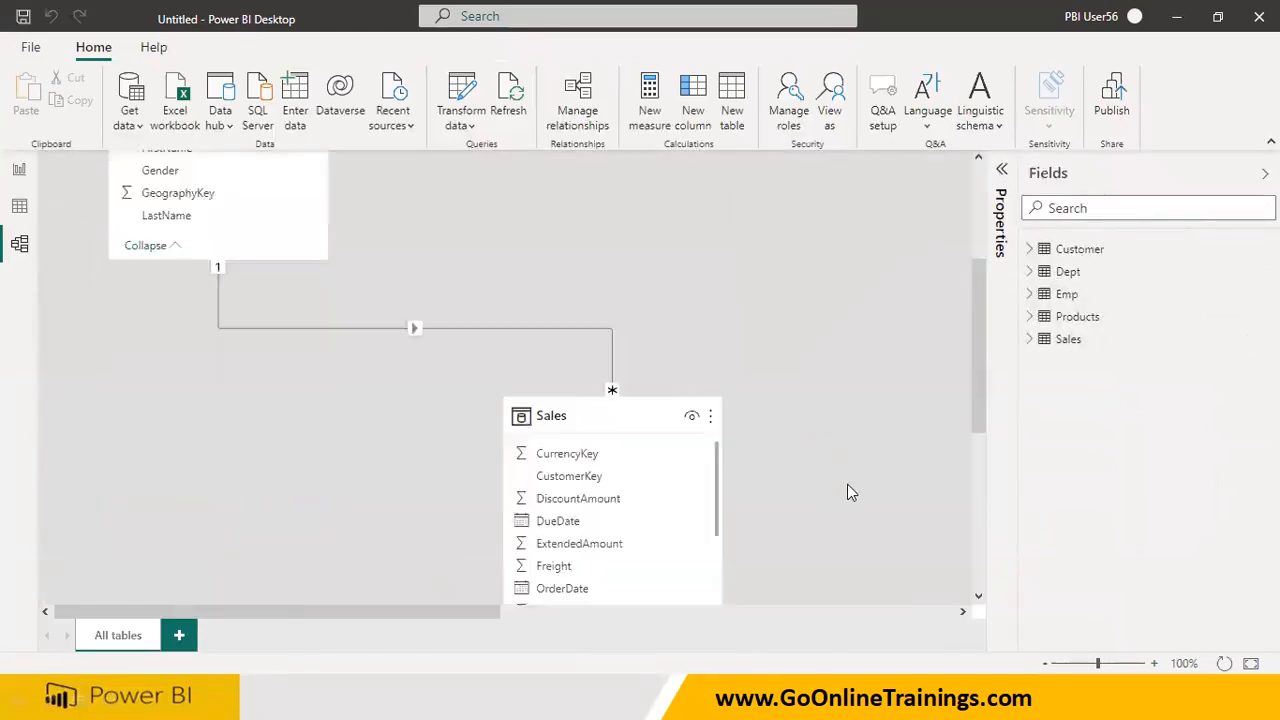
{"action": "left_click_drag", "start_coordinate": [446, 611], "coordinate": [913, 603]}
{"action": "scroll", "coordinate": [913, 595], "scroll_direction": "up", "scroll_amount": 5}
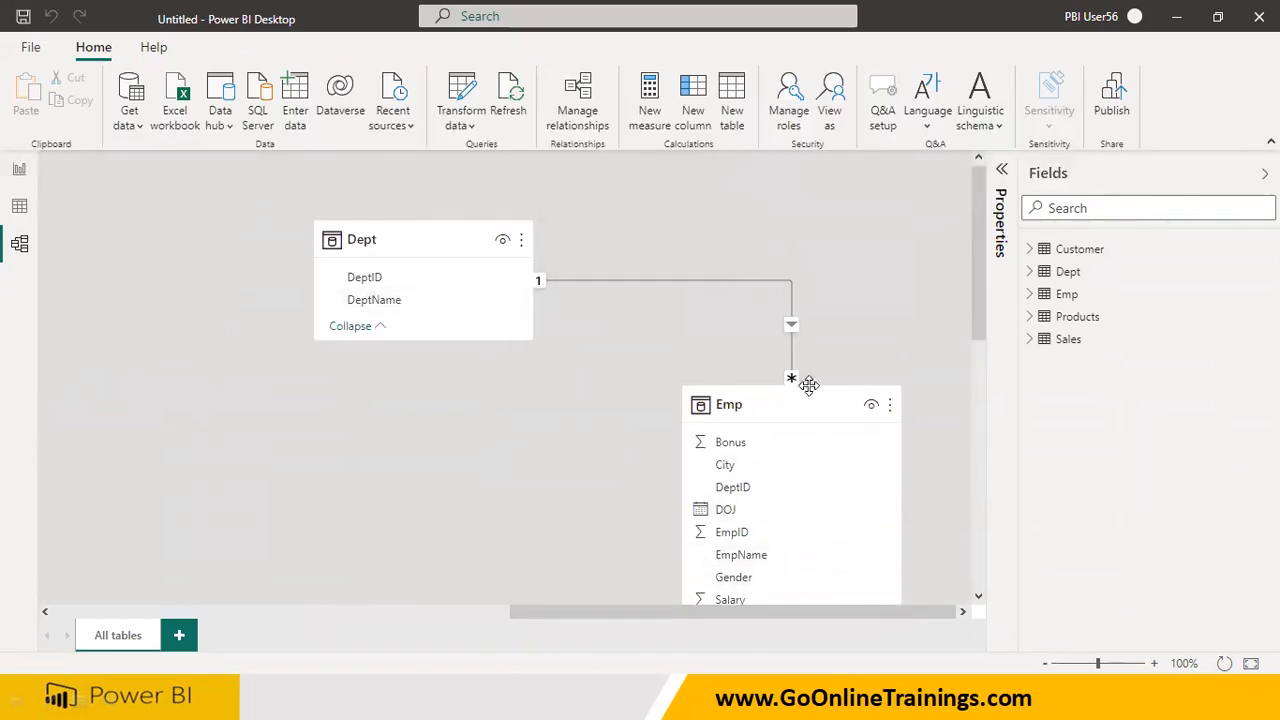
{"action": "right_click", "coordinate": [791, 291]}
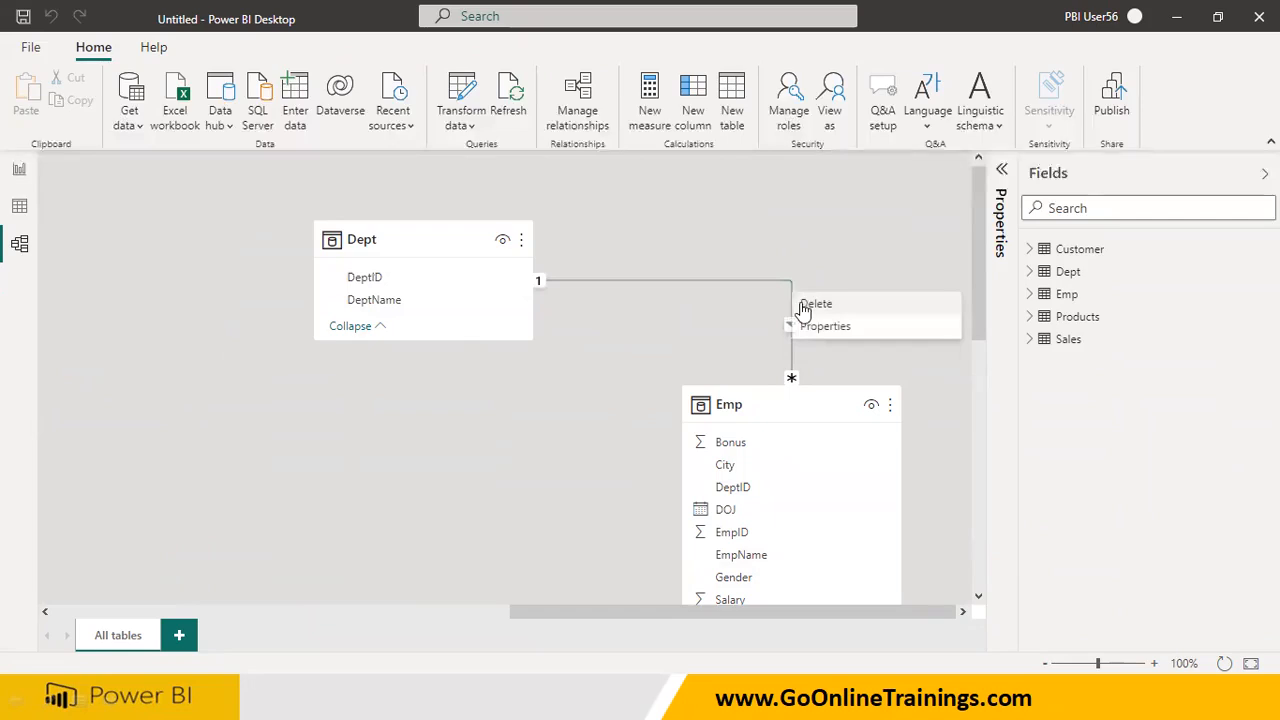
{"action": "left_click", "coordinate": [806, 301]}
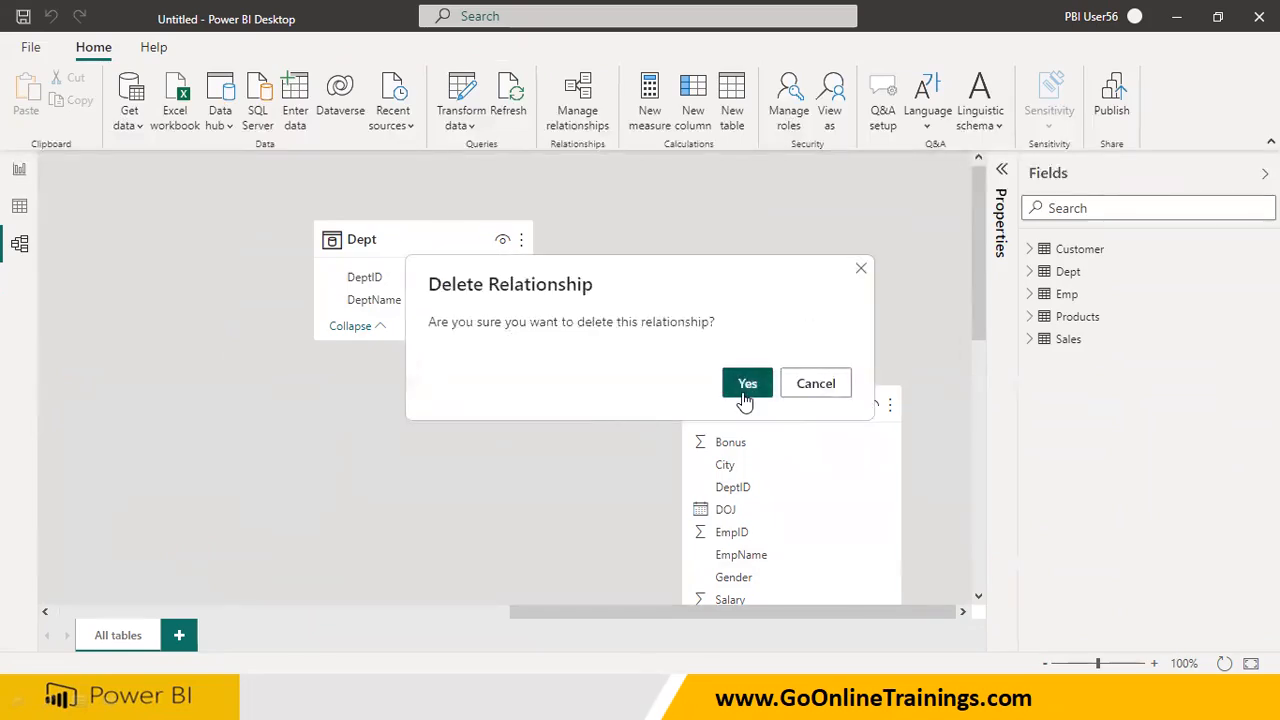
{"action": "left_click", "coordinate": [746, 388]}
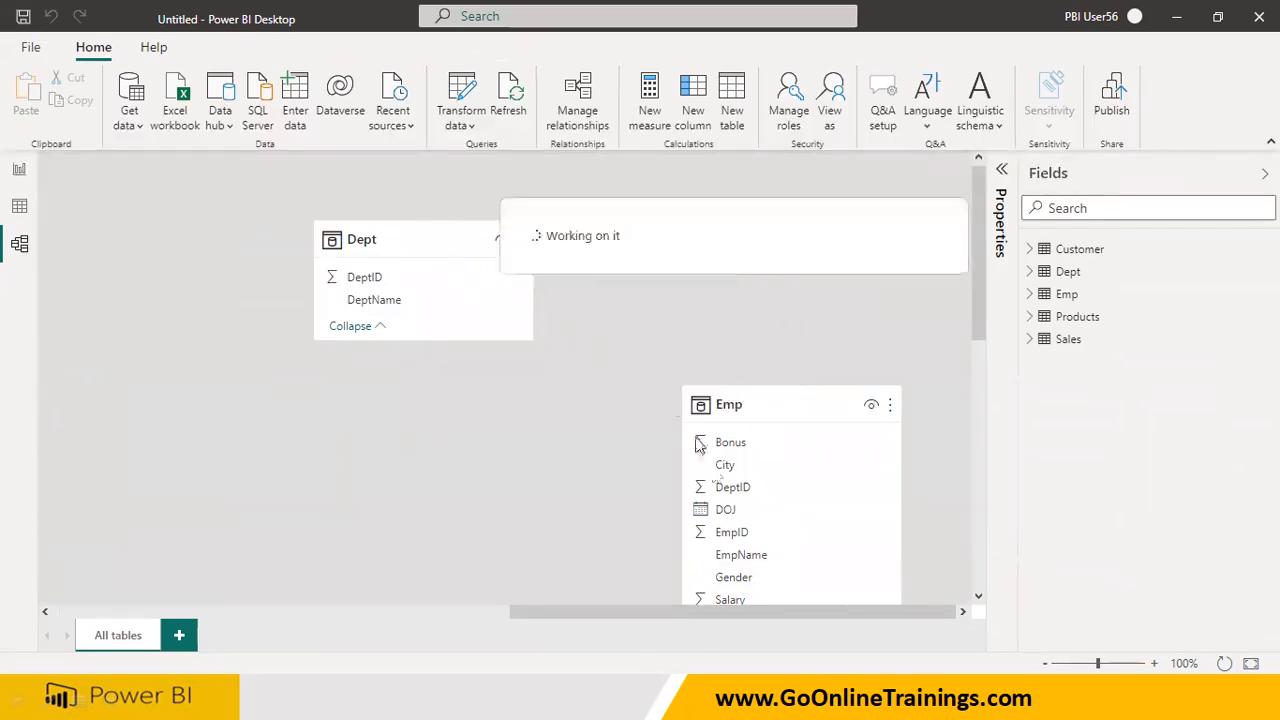
Return to the report and test the DeptName table's effect on the cards and City table, selecting each department from Auditing to Testing
{"action": "left_click", "coordinate": [19, 169]}
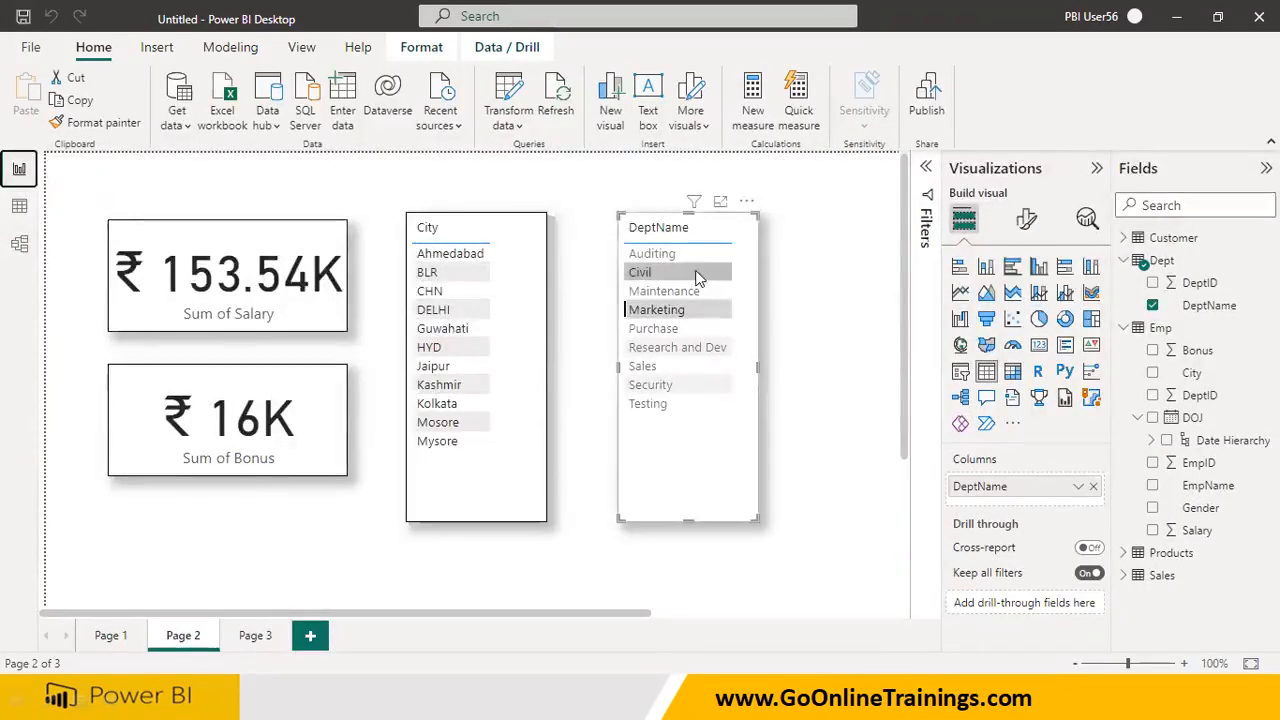
{"action": "left_click", "coordinate": [660, 254]}
{"action": "left_click", "coordinate": [651, 273]}
{"action": "left_click", "coordinate": [656, 291]}
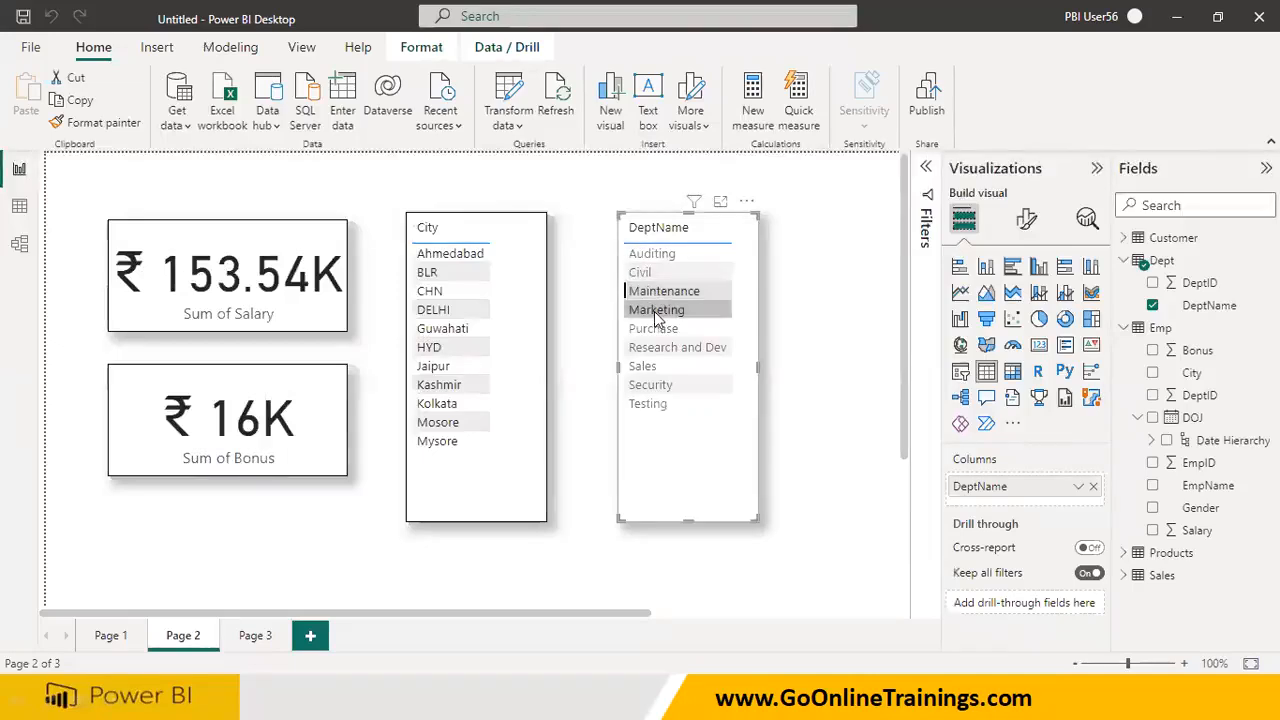
{"action": "left_click", "coordinate": [656, 312]}
{"action": "left_click", "coordinate": [653, 330]}
{"action": "left_click", "coordinate": [655, 349]}
{"action": "left_click", "coordinate": [645, 368]}
{"action": "left_click", "coordinate": [650, 386]}
{"action": "left_click", "coordinate": [648, 404]}
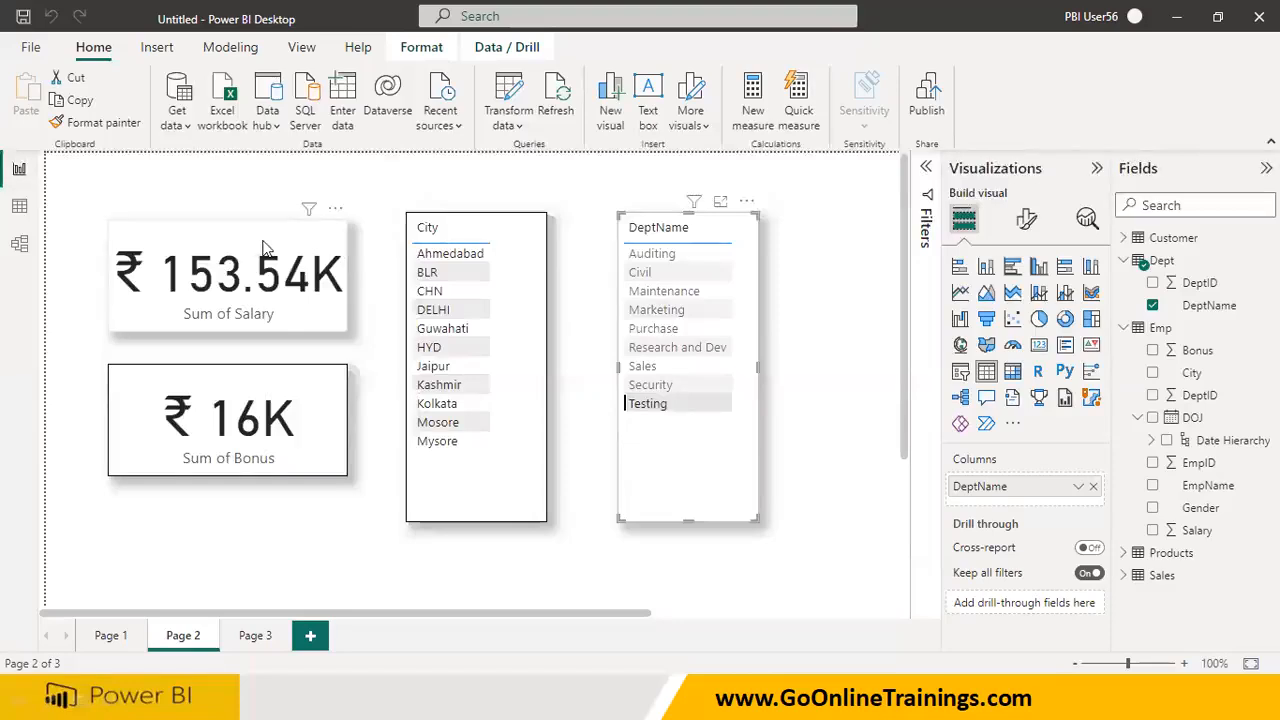
Test the City table's filtering with Jaipur, HYD, Guwahati and Kashmir, and the DeptName table's with Maintenance and Sales
{"action": "left_click", "coordinate": [437, 361]}
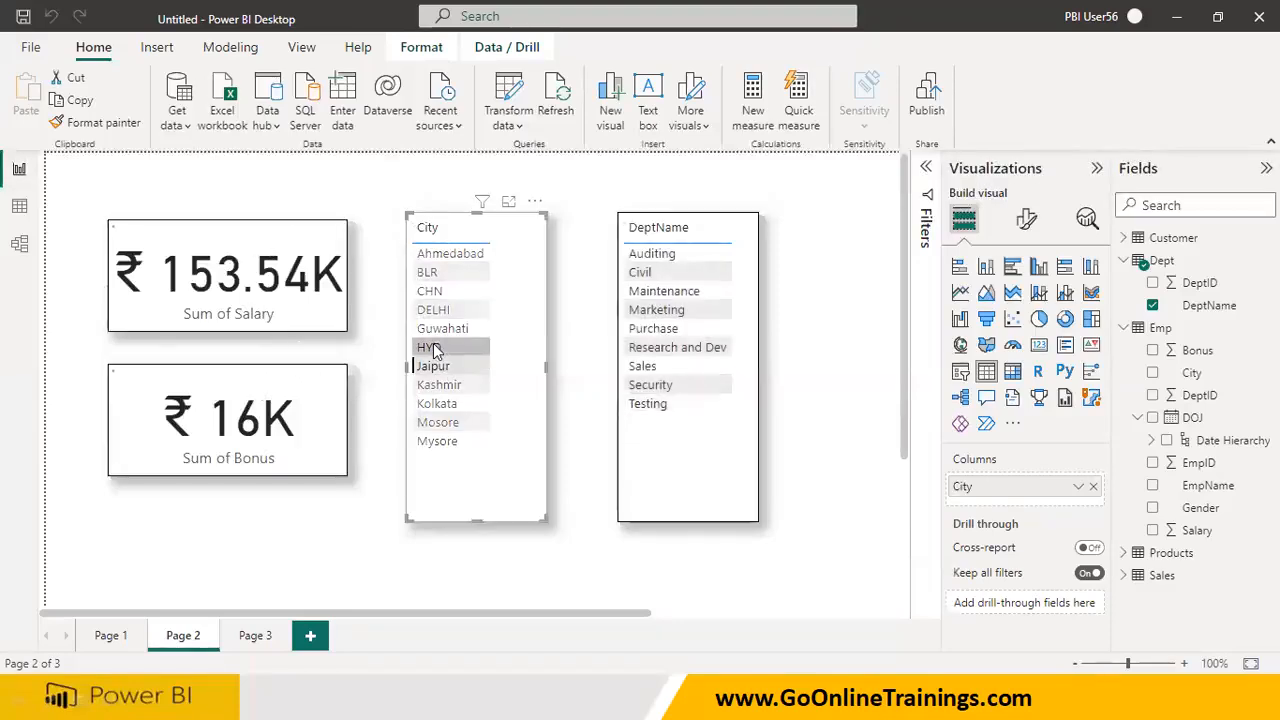
{"action": "left_click", "coordinate": [434, 346]}
{"action": "left_click", "coordinate": [433, 330]}
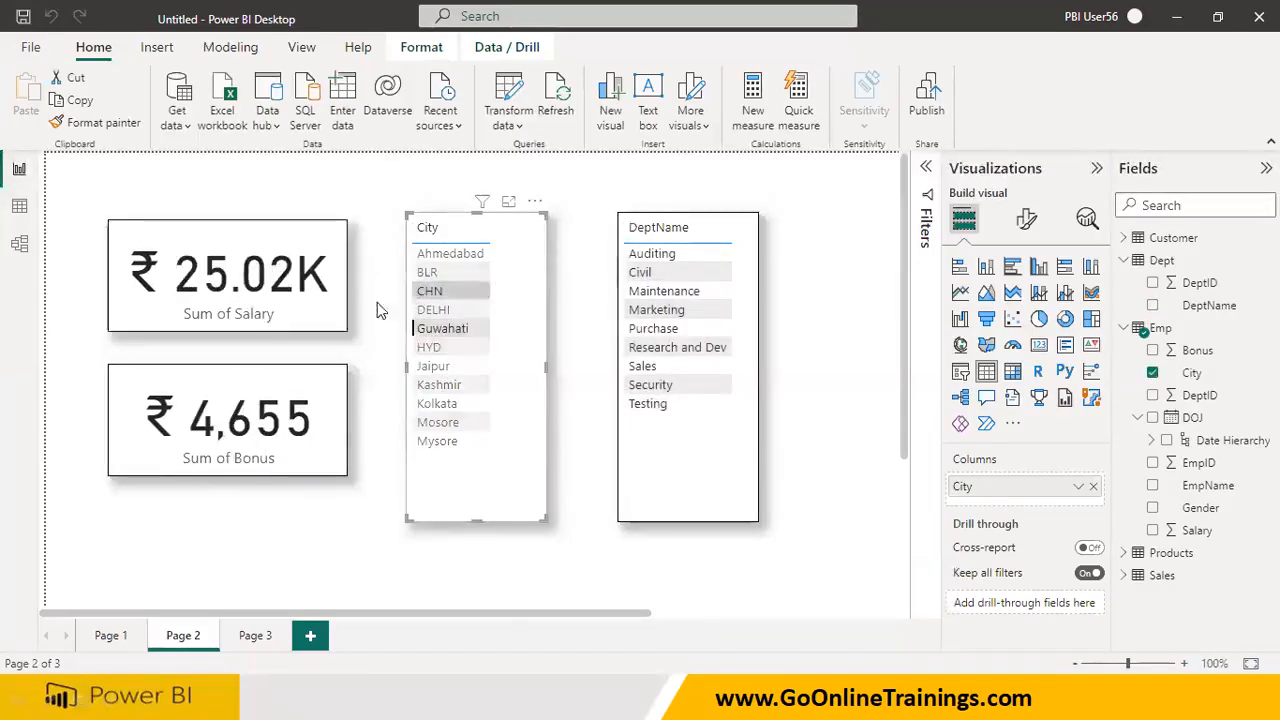
{"action": "left_click", "coordinate": [433, 366]}
{"action": "left_click", "coordinate": [439, 388]}
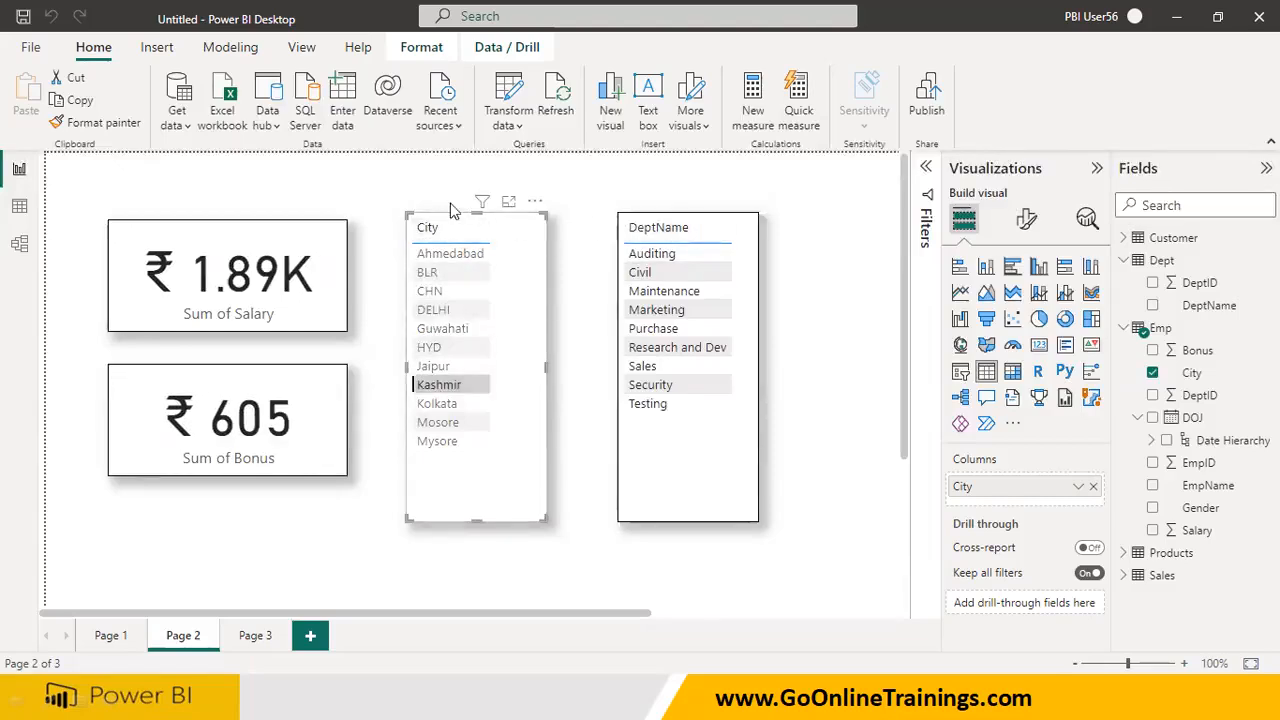
{"action": "left_click", "coordinate": [652, 291]}
{"action": "left_click", "coordinate": [645, 366]}
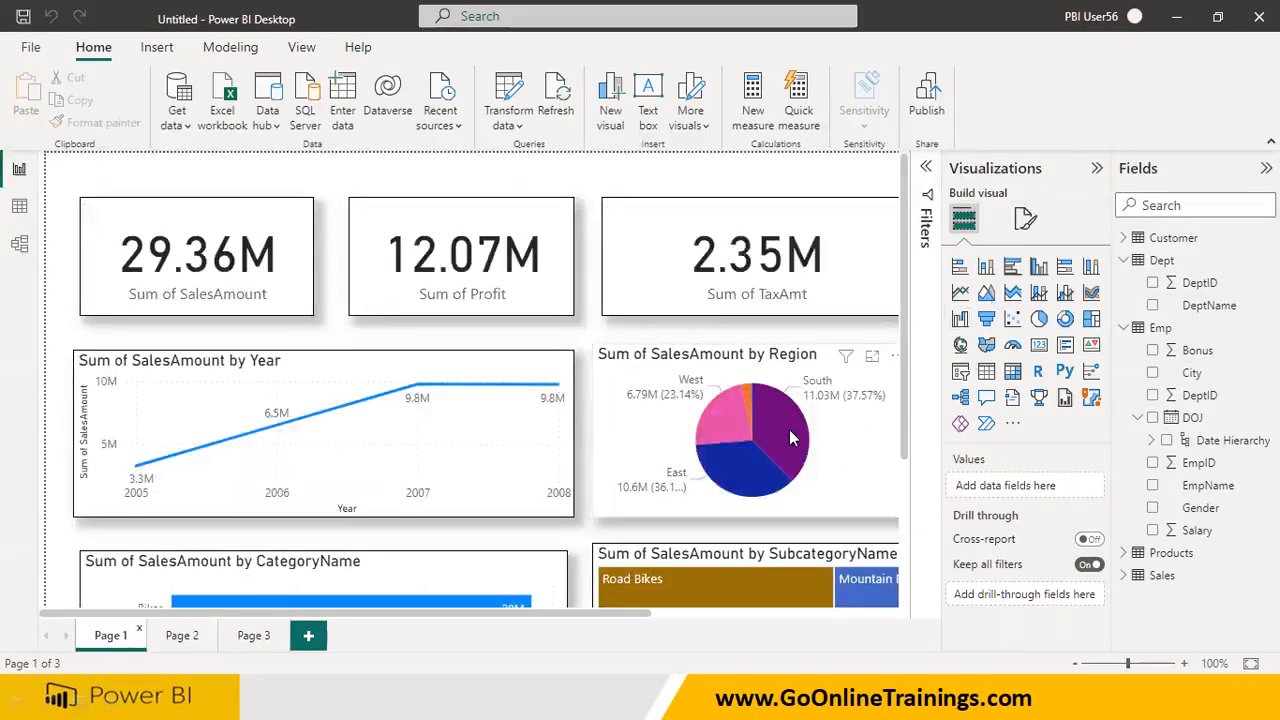
On Page 1, test the Region pie chart's effect on the other visuals, selecting the South, East, West and smallest slices
{"action": "left_click", "coordinate": [789, 429]}
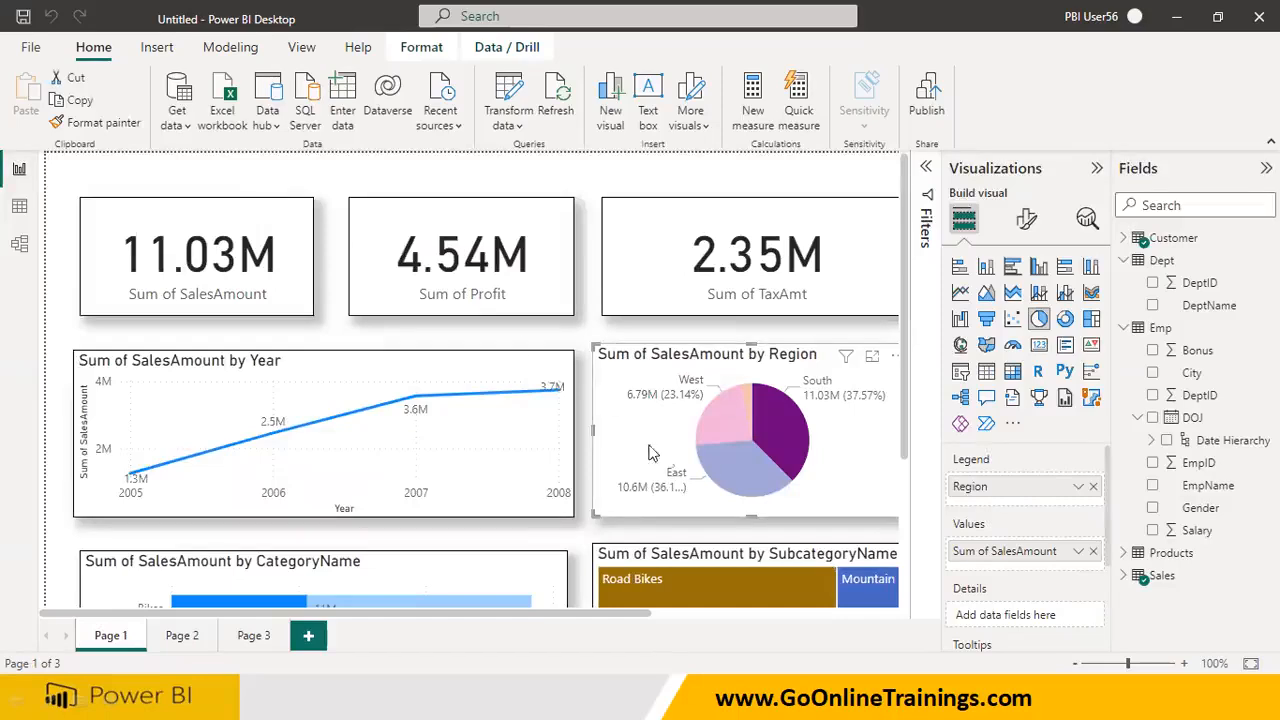
{"action": "left_click", "coordinate": [731, 461]}
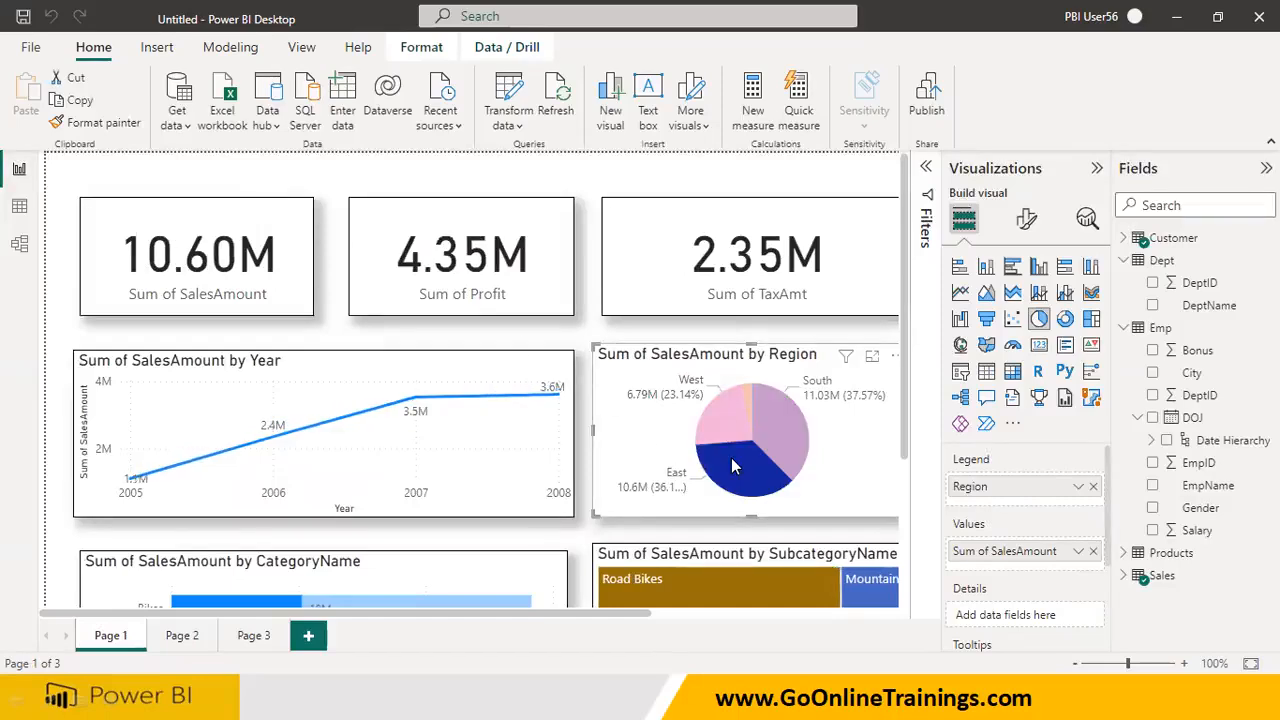
{"action": "left_click", "coordinate": [735, 418]}
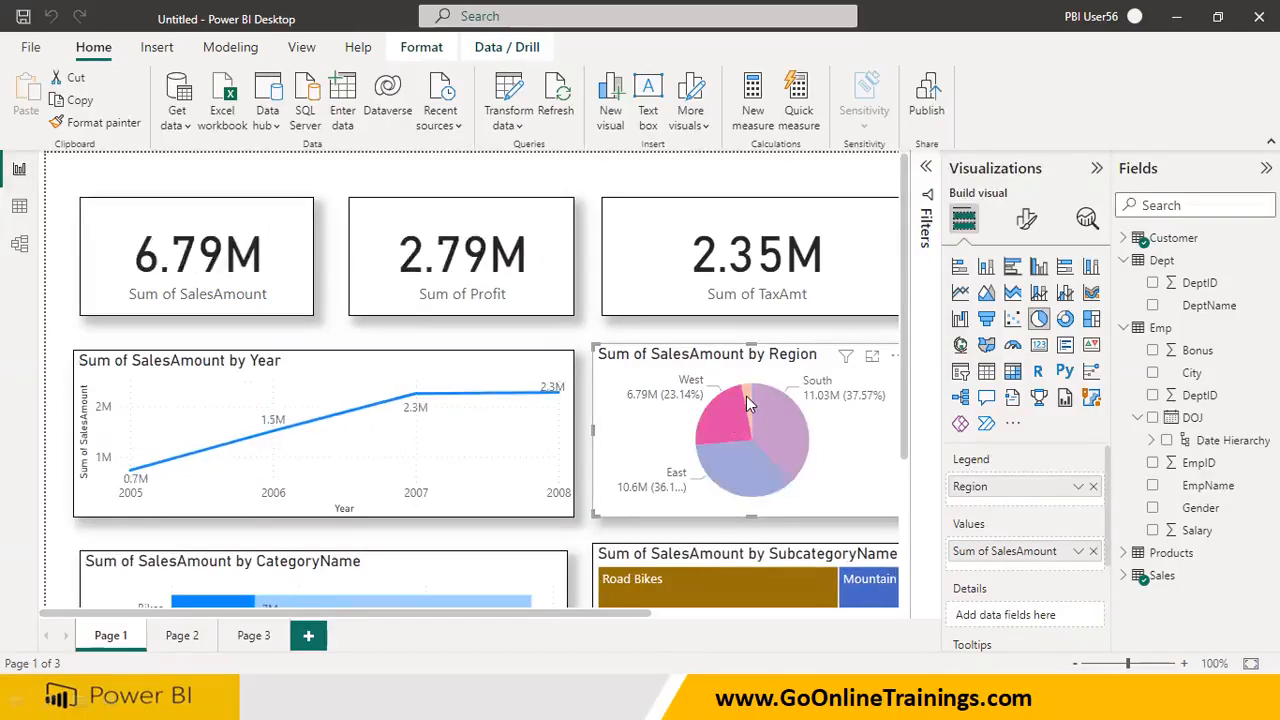
{"action": "left_click", "coordinate": [746, 396]}
{"action": "left_click", "coordinate": [785, 412]}
{"action": "left_click", "coordinate": [737, 445]}
{"action": "left_click", "coordinate": [722, 420]}
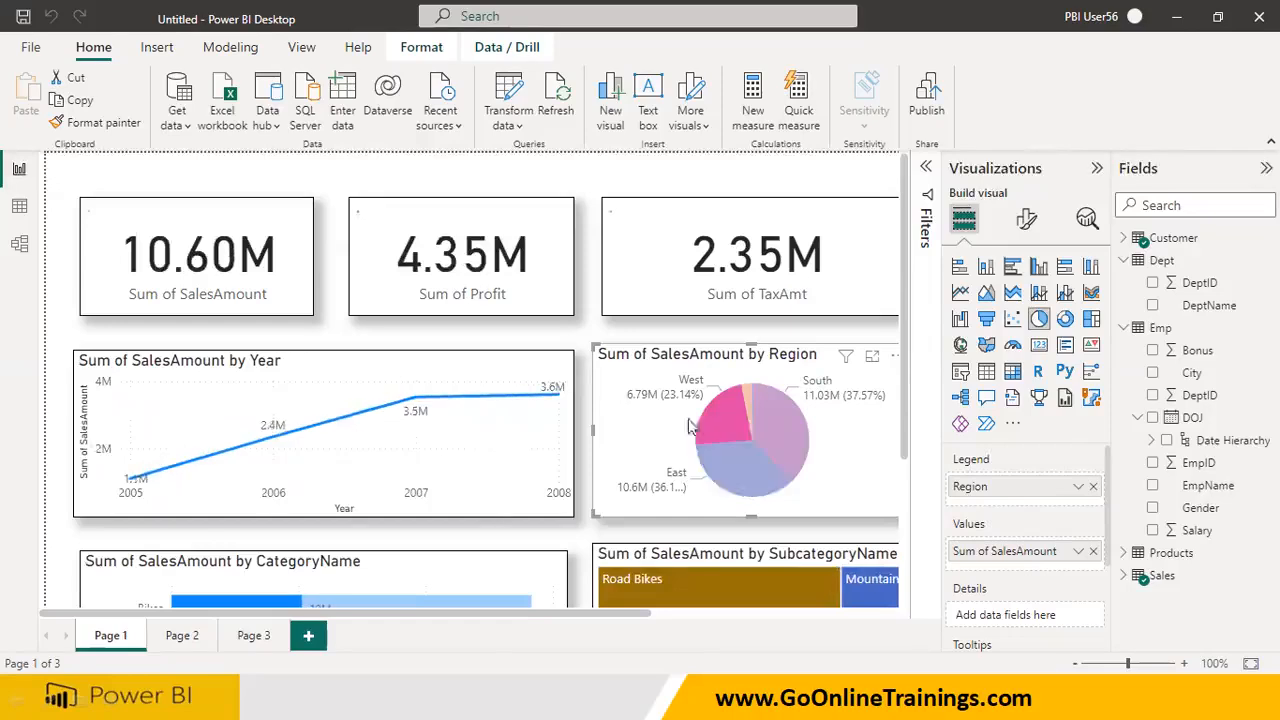
Inspect the settings of the relationship between the Customer and Sales tables in the data model without changing them
{"action": "left_click", "coordinate": [20, 244]}
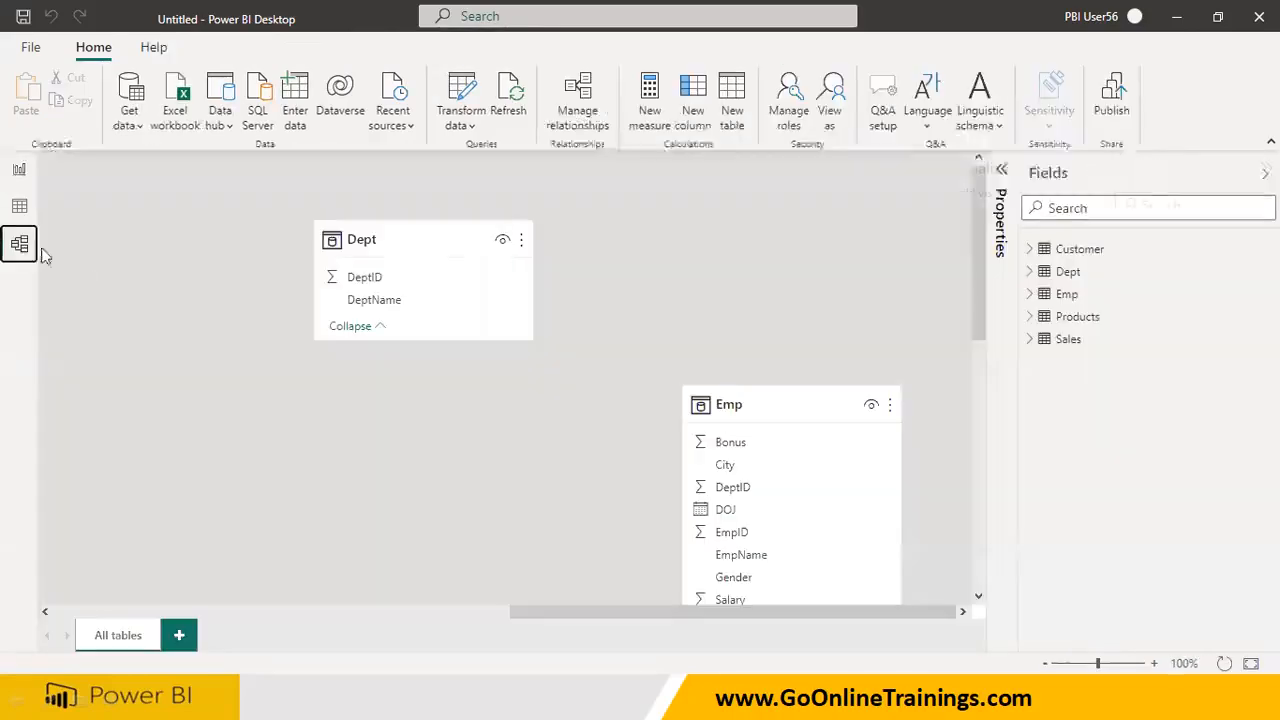
{"action": "left_click_drag", "start_coordinate": [543, 614], "coordinate": [37, 572]}
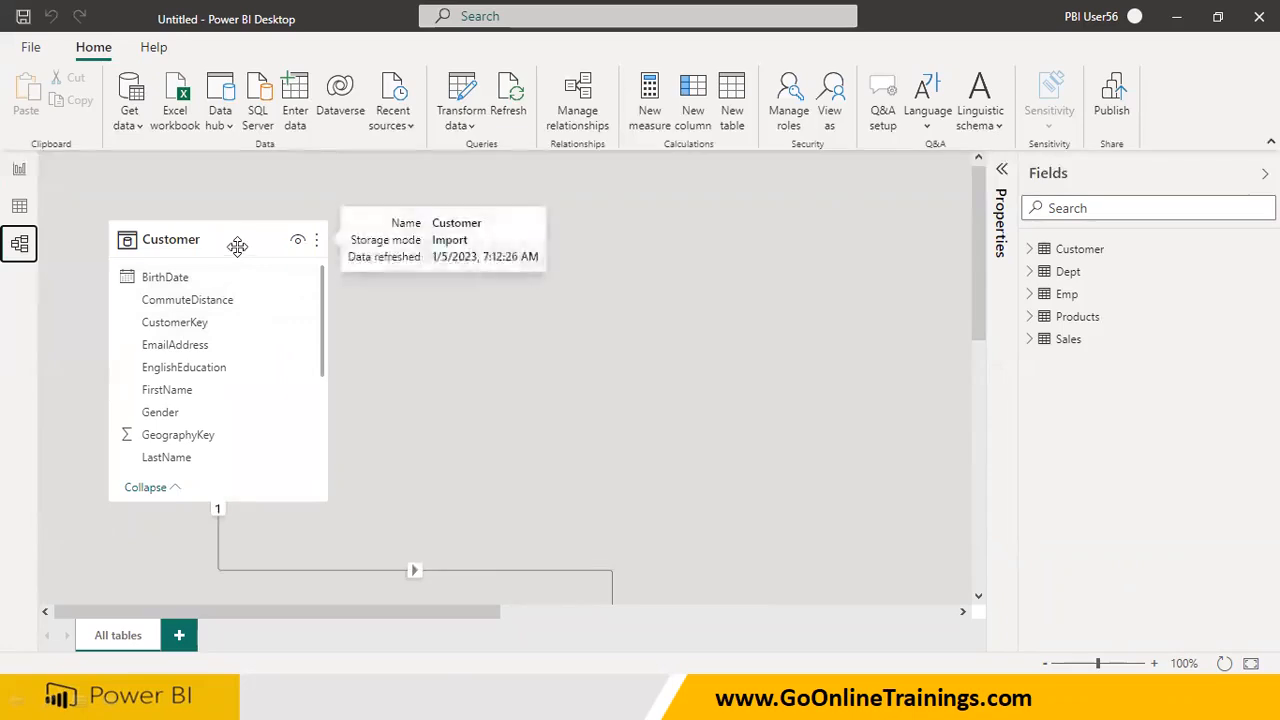
{"action": "scroll", "coordinate": [446, 566], "scroll_direction": "down", "scroll_amount": 2}
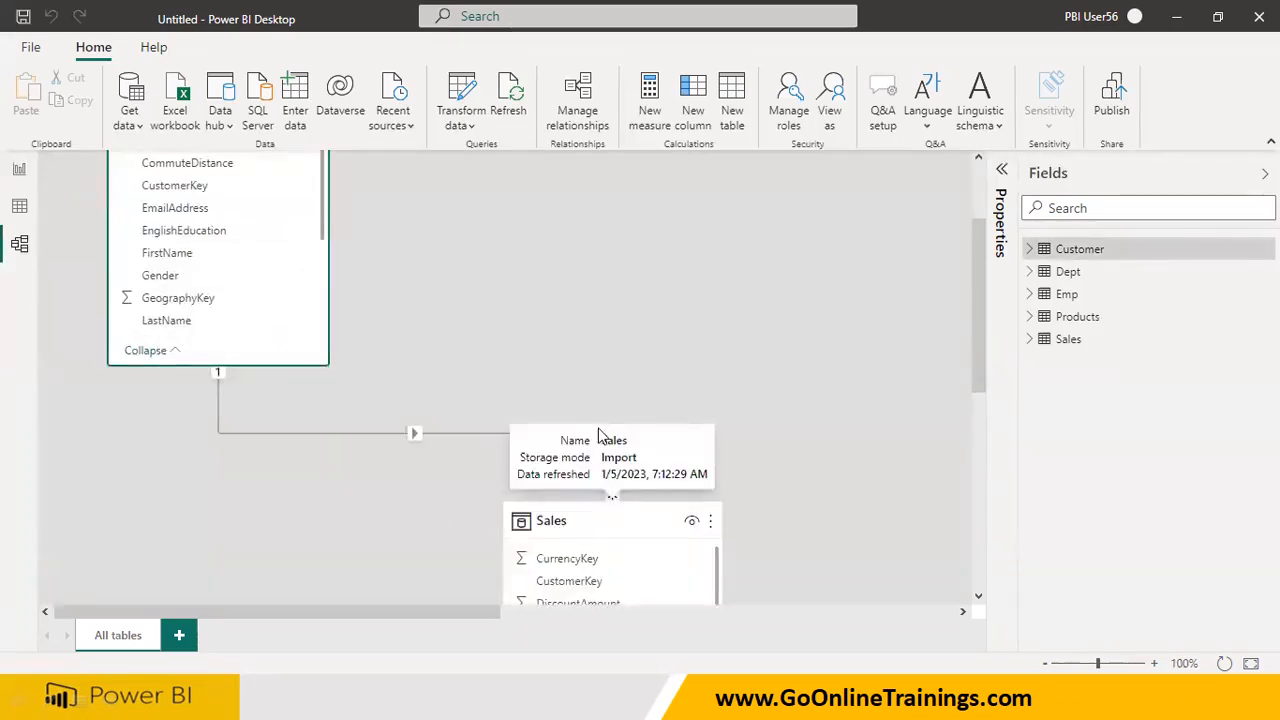
{"action": "double_click", "coordinate": [483, 439]}
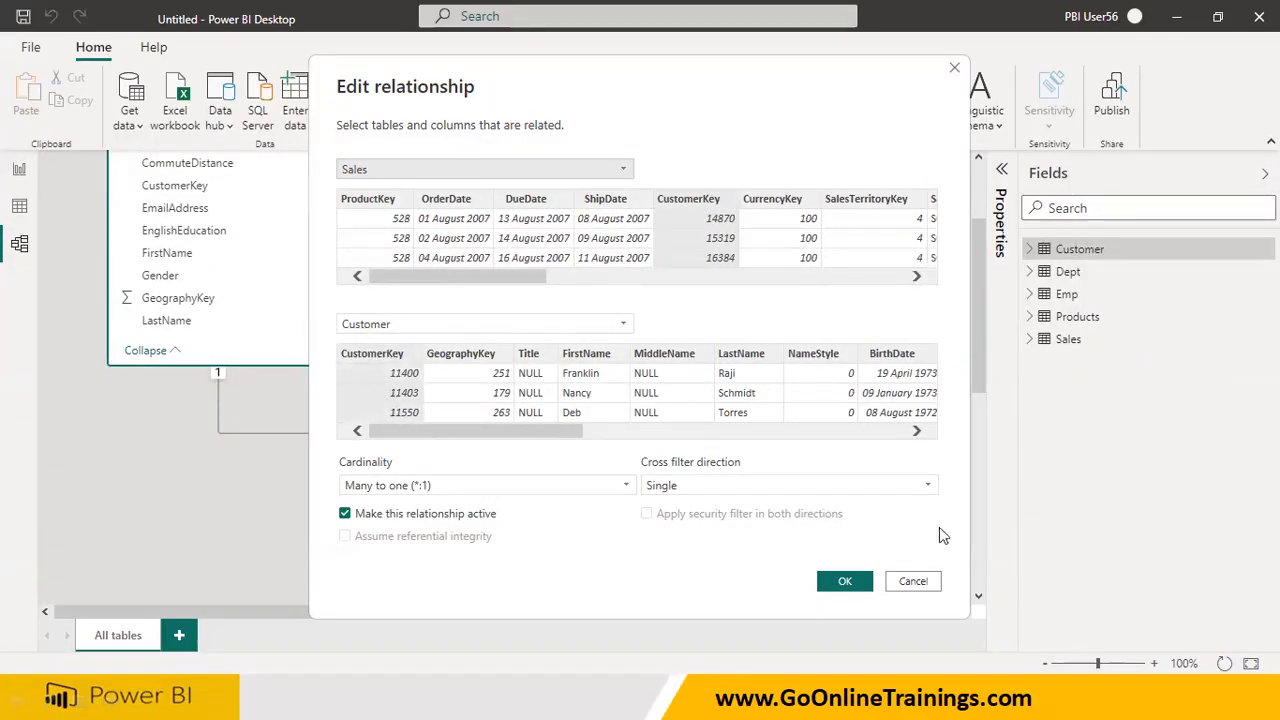
{"action": "left_click", "coordinate": [914, 582]}
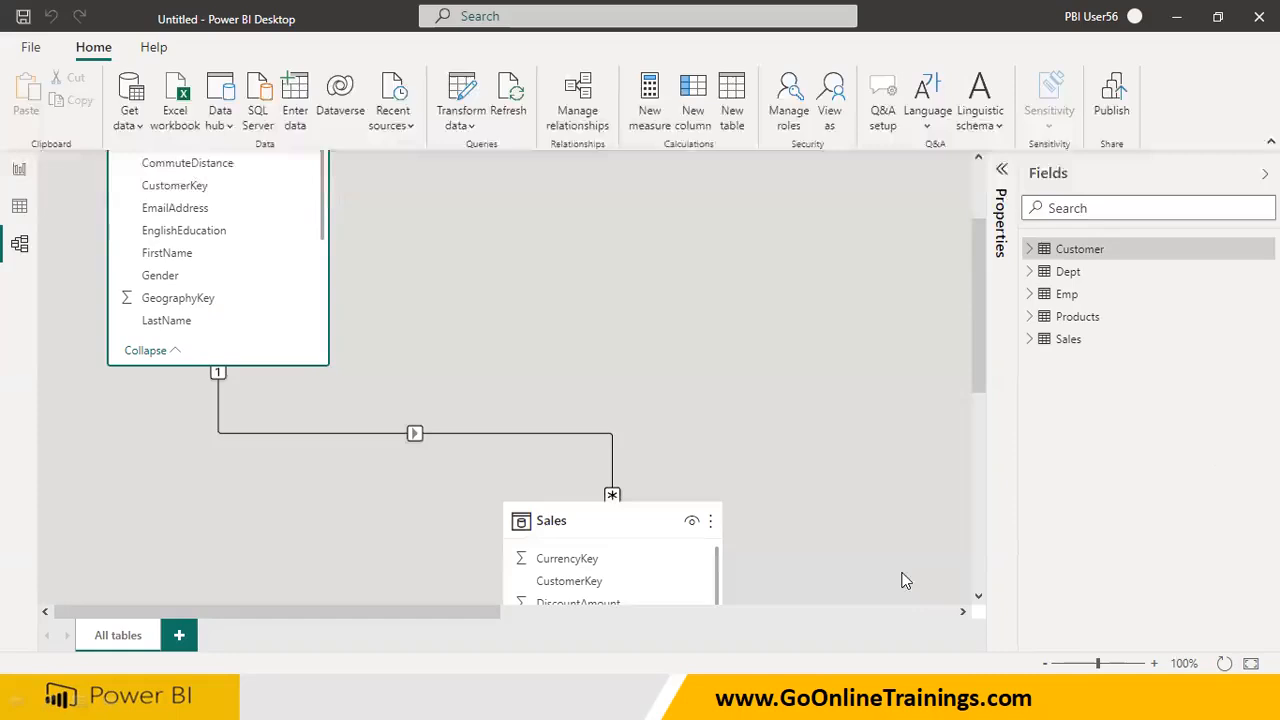
Delete the relationship between the Customer and Sales tables and look through the Customer table's fields
{"action": "right_click", "coordinate": [593, 434]}
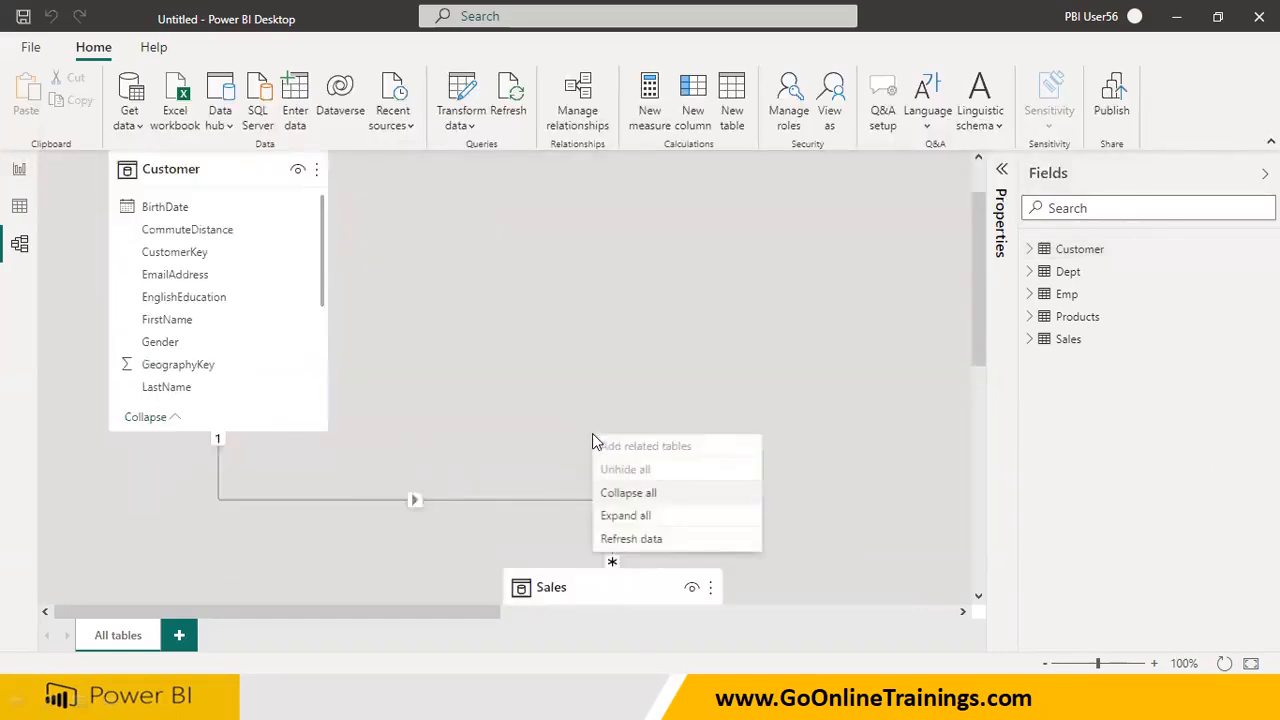
{"action": "left_click", "coordinate": [512, 501]}
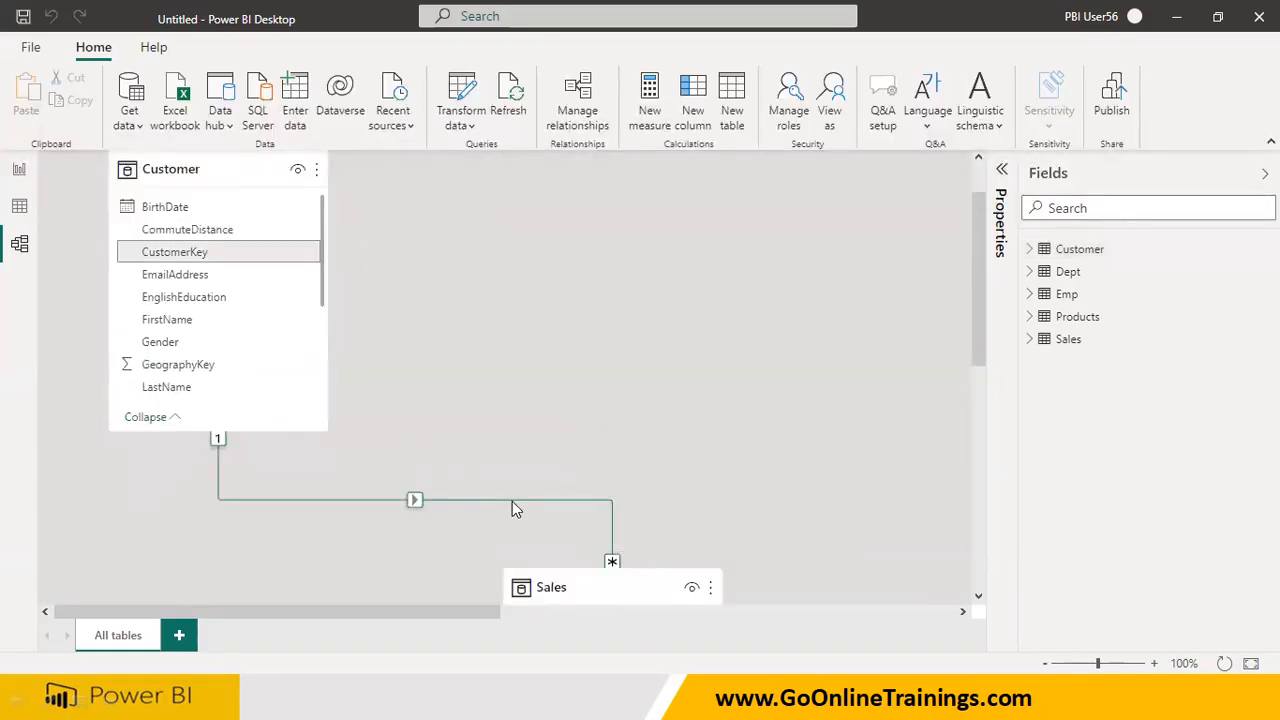
{"action": "right_click", "coordinate": [512, 501]}
{"action": "left_click", "coordinate": [532, 513]}
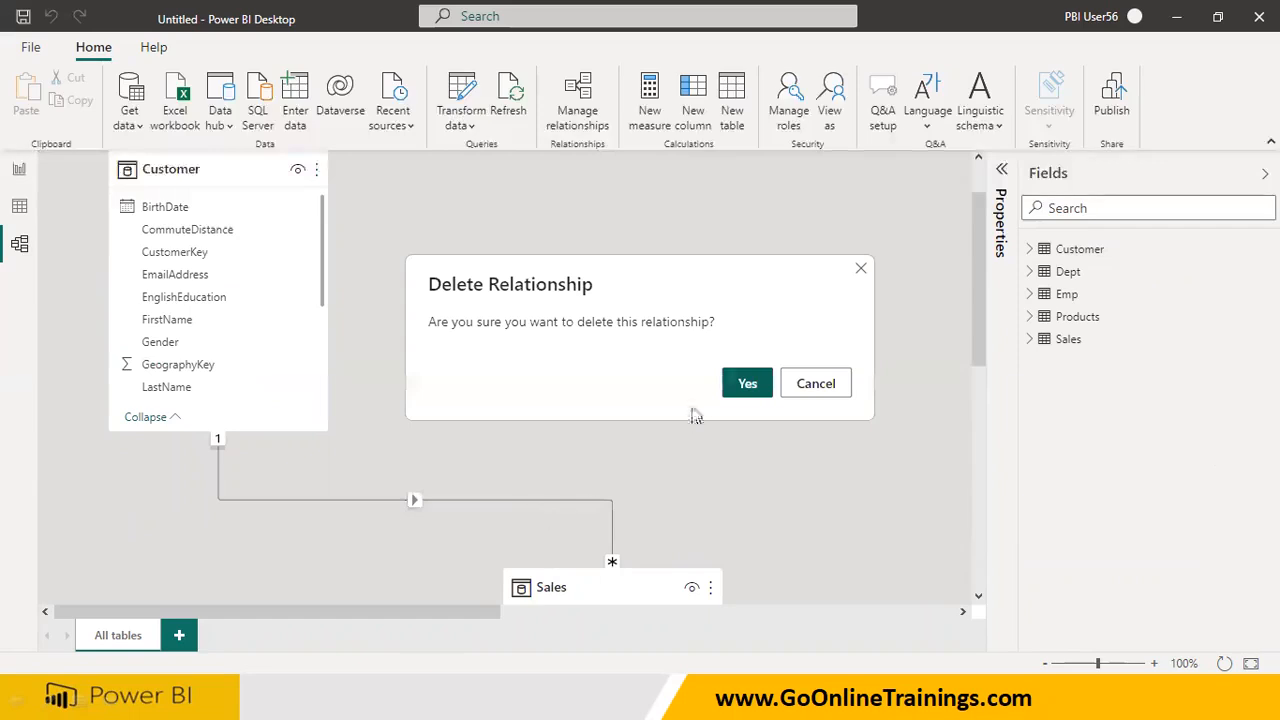
{"action": "left_click", "coordinate": [743, 385]}
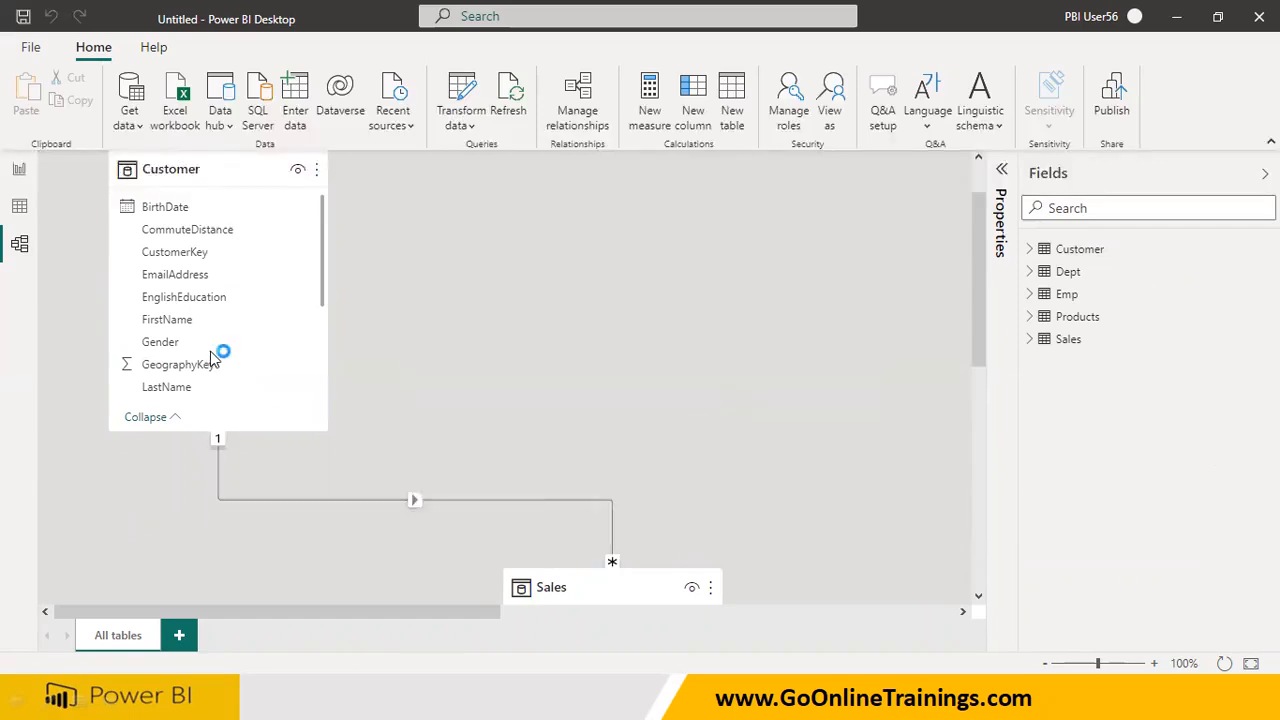
{"action": "scroll", "coordinate": [220, 364], "scroll_direction": "down", "scroll_amount": 1}
{"action": "scroll", "coordinate": [220, 364], "scroll_direction": "down", "scroll_amount": 3}
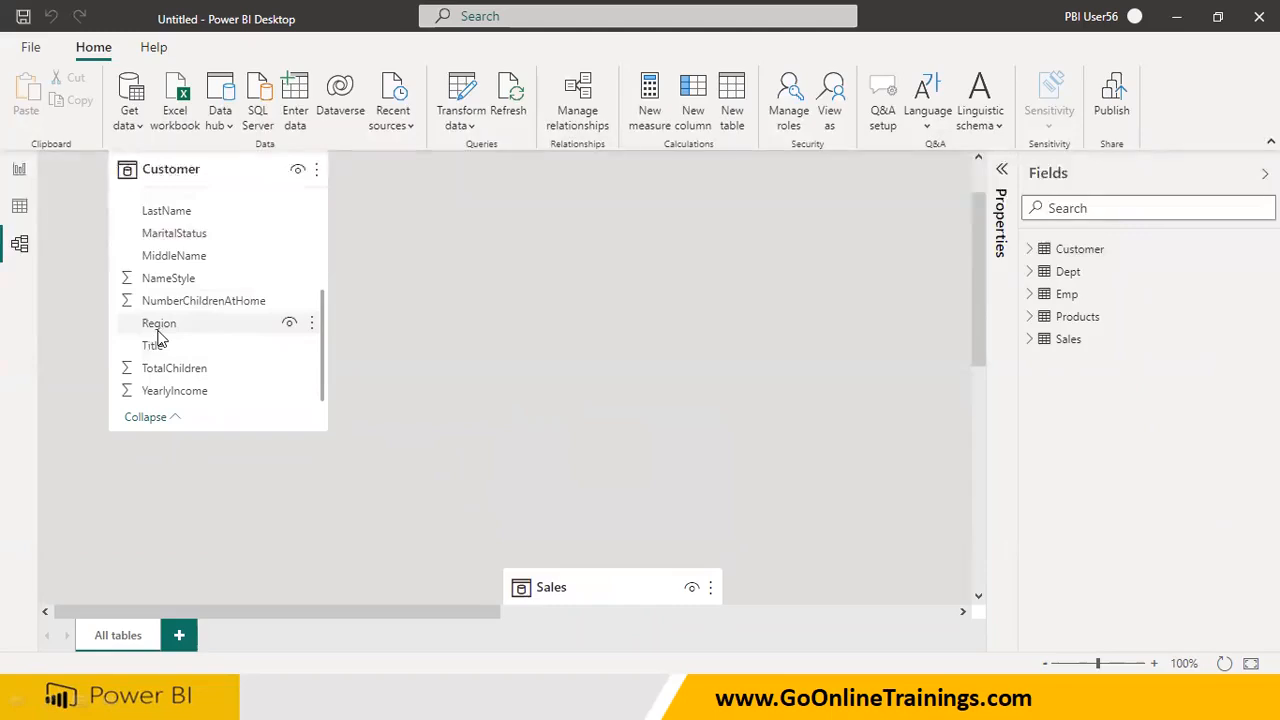
{"action": "scroll", "coordinate": [157, 338], "scroll_direction": "up", "scroll_amount": 2}
{"action": "scroll", "coordinate": [209, 294], "scroll_direction": "down", "scroll_amount": 2}
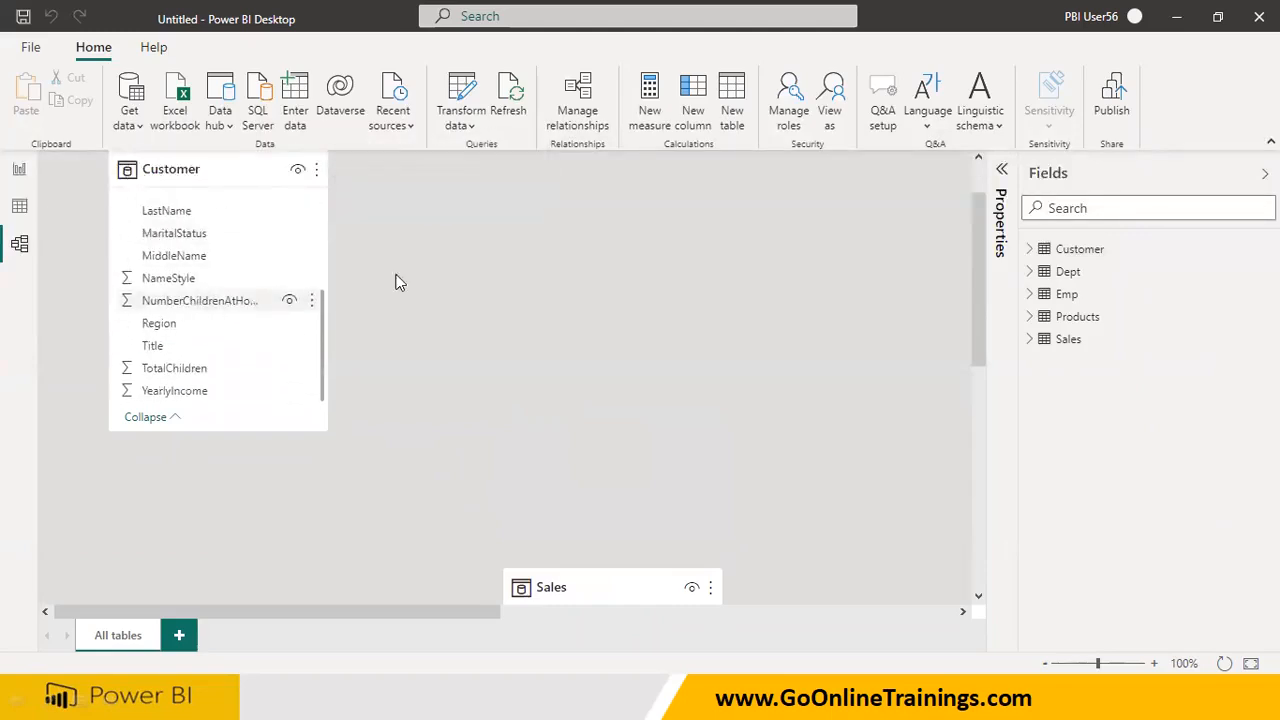
{"action": "scroll", "coordinate": [668, 495], "scroll_direction": "down", "scroll_amount": 3}
{"action": "scroll", "coordinate": [448, 408], "scroll_direction": "up", "scroll_amount": 4}
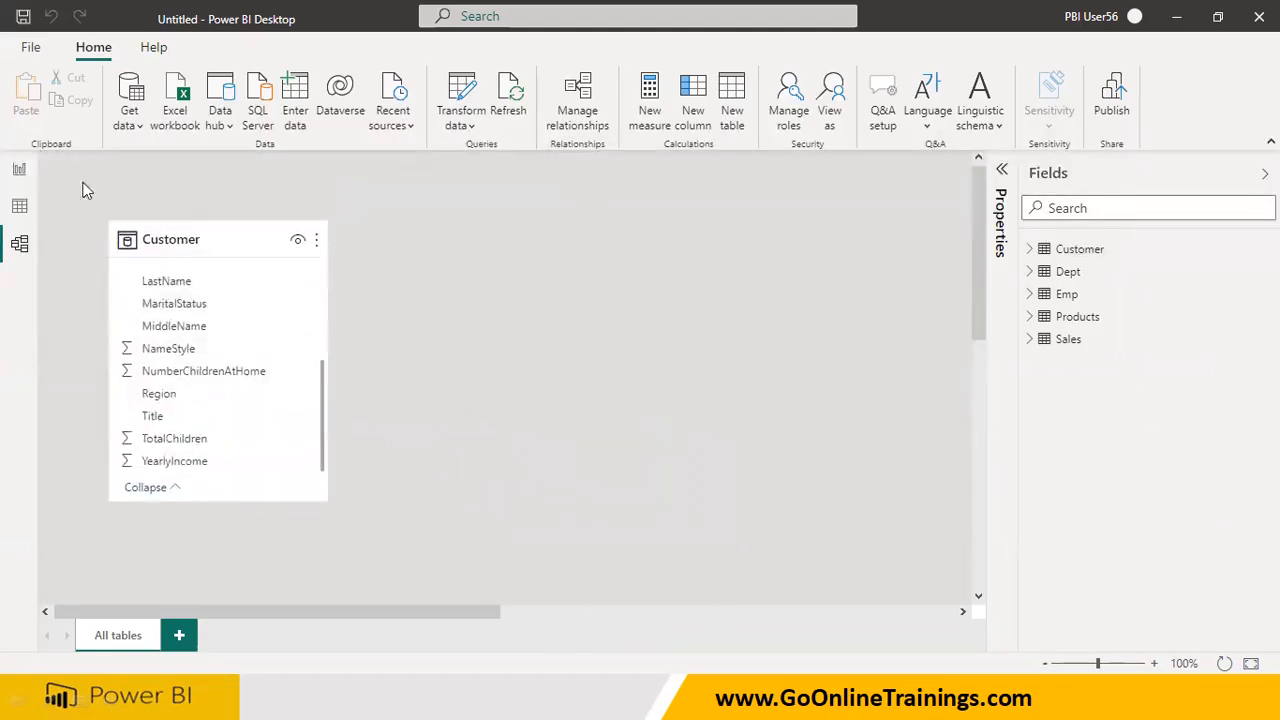
Return to the report's Page 1 and test the Region pie chart's effect on the cards and charts with East, South and Central
{"action": "left_click", "coordinate": [22, 170]}
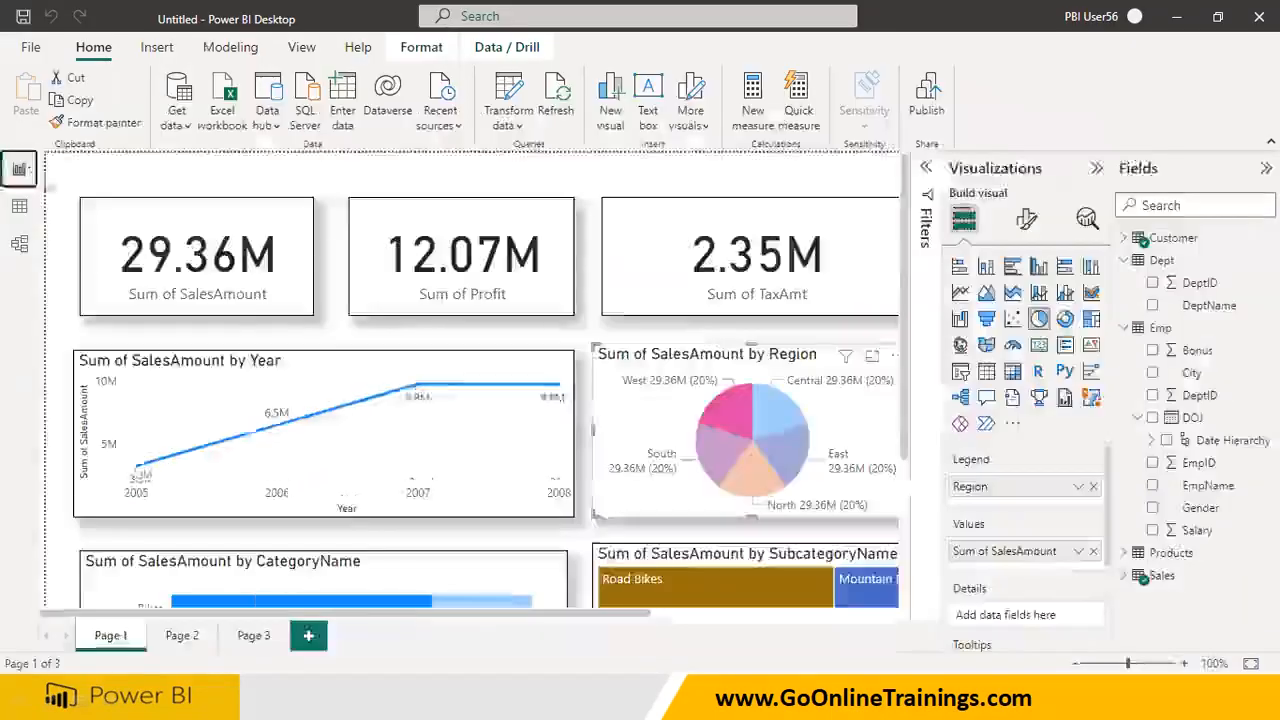
{"action": "left_click", "coordinate": [785, 438]}
{"action": "left_click", "coordinate": [785, 437]}
{"action": "left_click", "coordinate": [718, 422]}
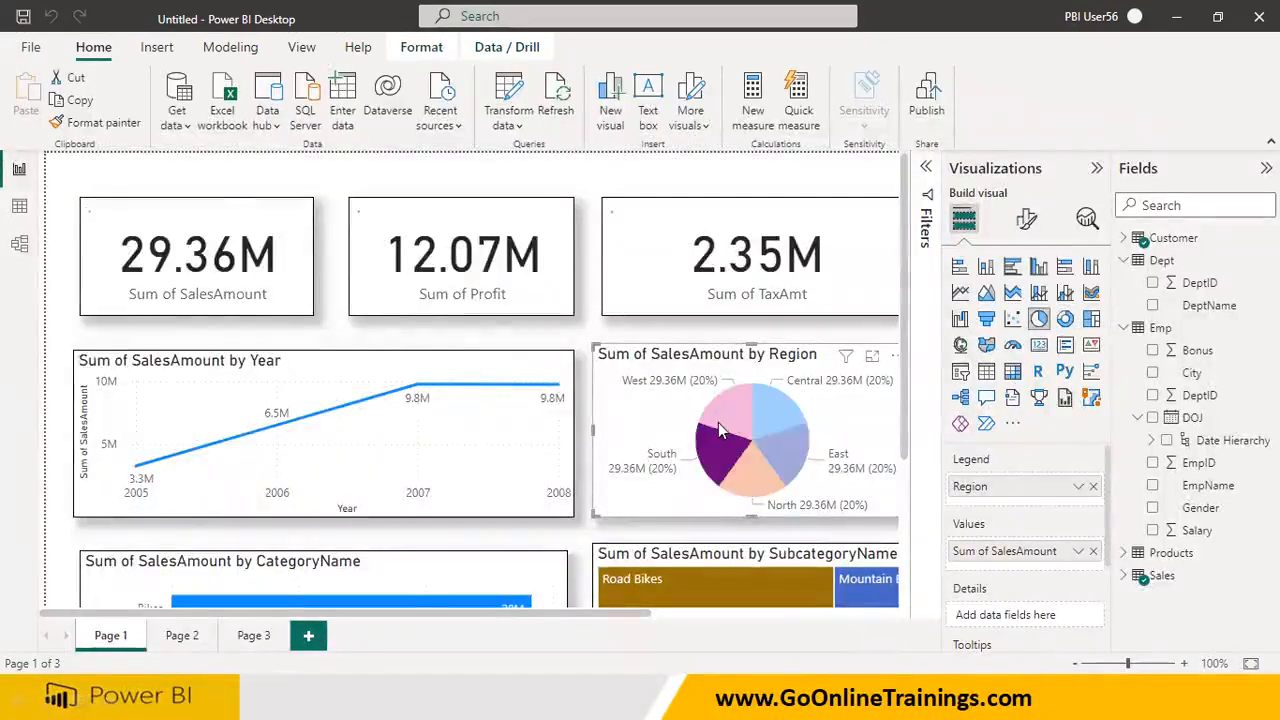
{"action": "left_click", "coordinate": [767, 427]}
{"action": "left_click", "coordinate": [832, 390]}
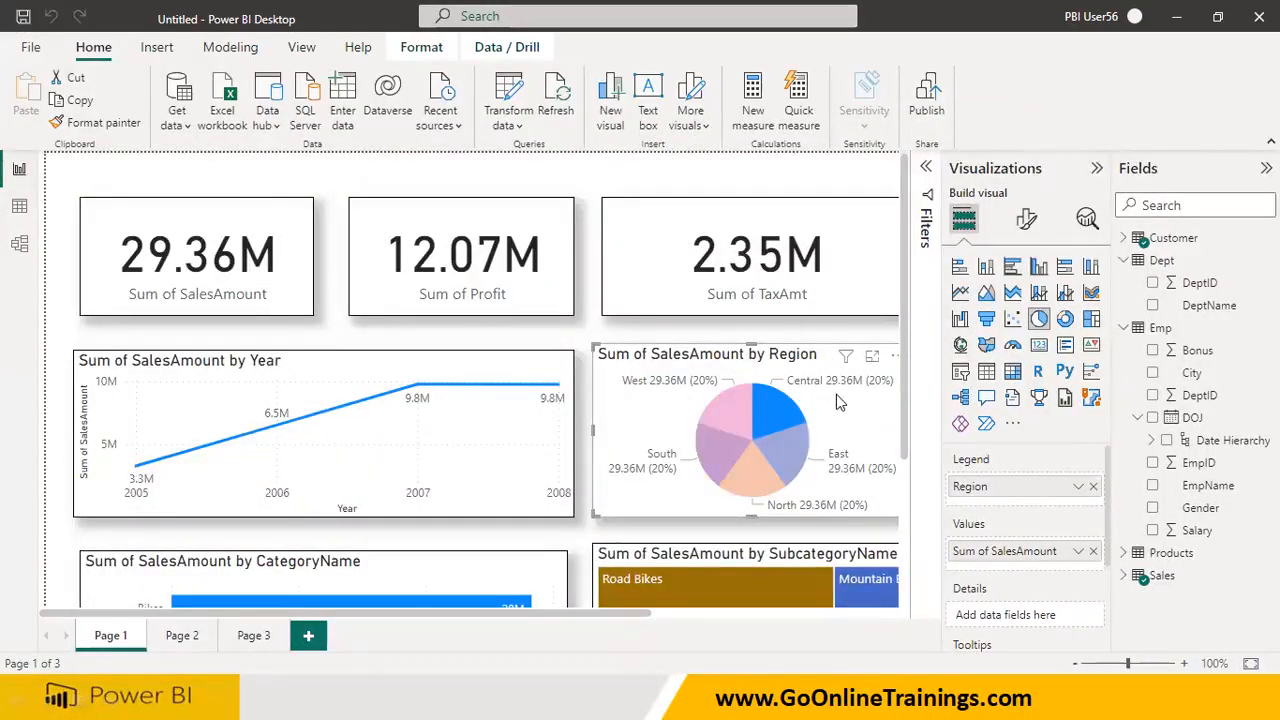
Collapse the Visualizations pane and retest the pie chart, selecting every region from East round to North and South
{"action": "left_click", "coordinate": [1097, 169]}
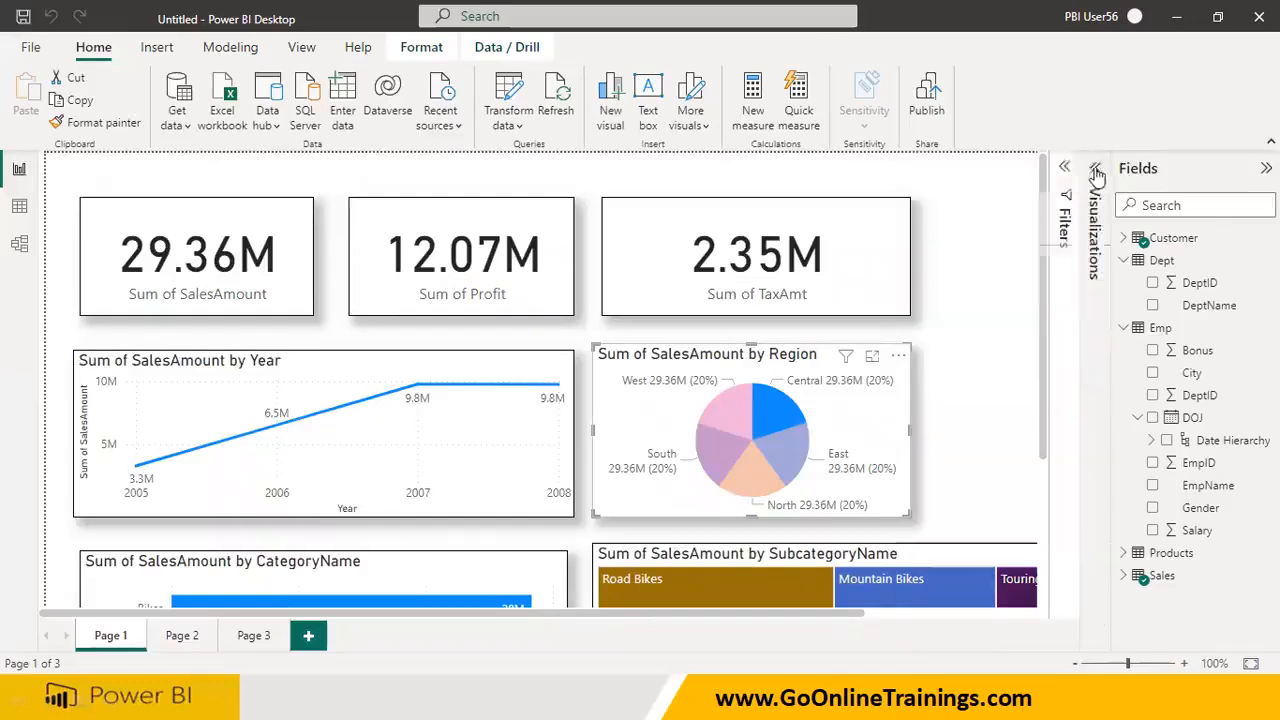
{"action": "left_click", "coordinate": [790, 462]}
{"action": "left_click", "coordinate": [704, 449]}
{"action": "left_click", "coordinate": [718, 413]}
{"action": "left_click", "coordinate": [786, 420]}
{"action": "left_click", "coordinate": [785, 451]}
{"action": "left_click", "coordinate": [759, 464]}
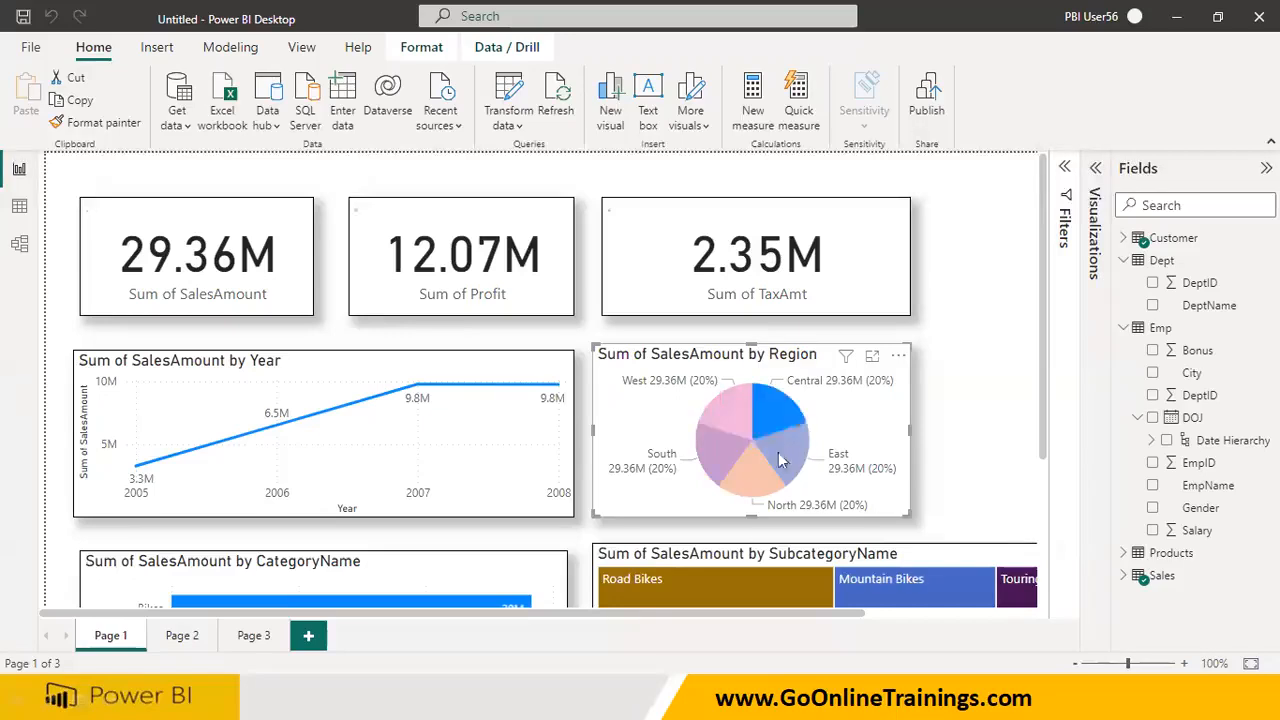
{"action": "left_click", "coordinate": [712, 450]}
Test the CategoryName bar chart's effect on the other Page 1 visuals with Bikes and Accessories
{"action": "scroll", "coordinate": [308, 580], "scroll_direction": "down", "scroll_amount": 3}
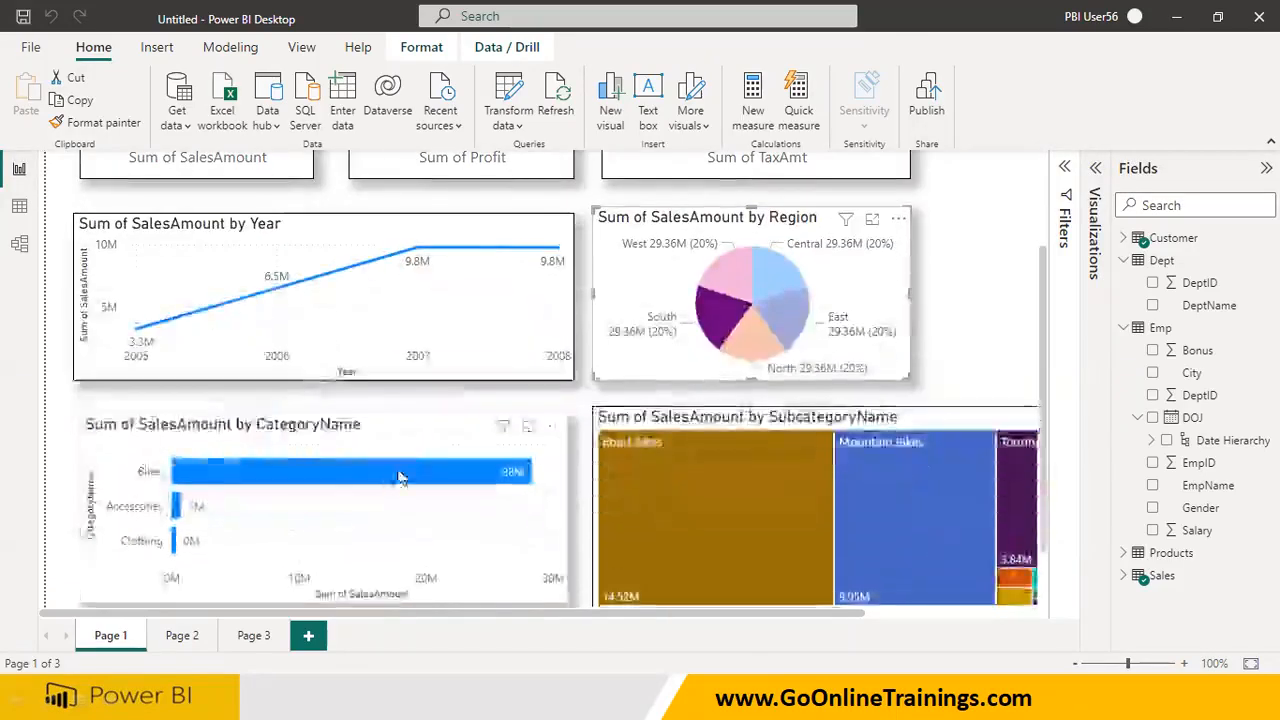
{"action": "left_click", "coordinate": [712, 352]}
{"action": "left_click", "coordinate": [181, 508]}
{"action": "left_click", "coordinate": [181, 508]}
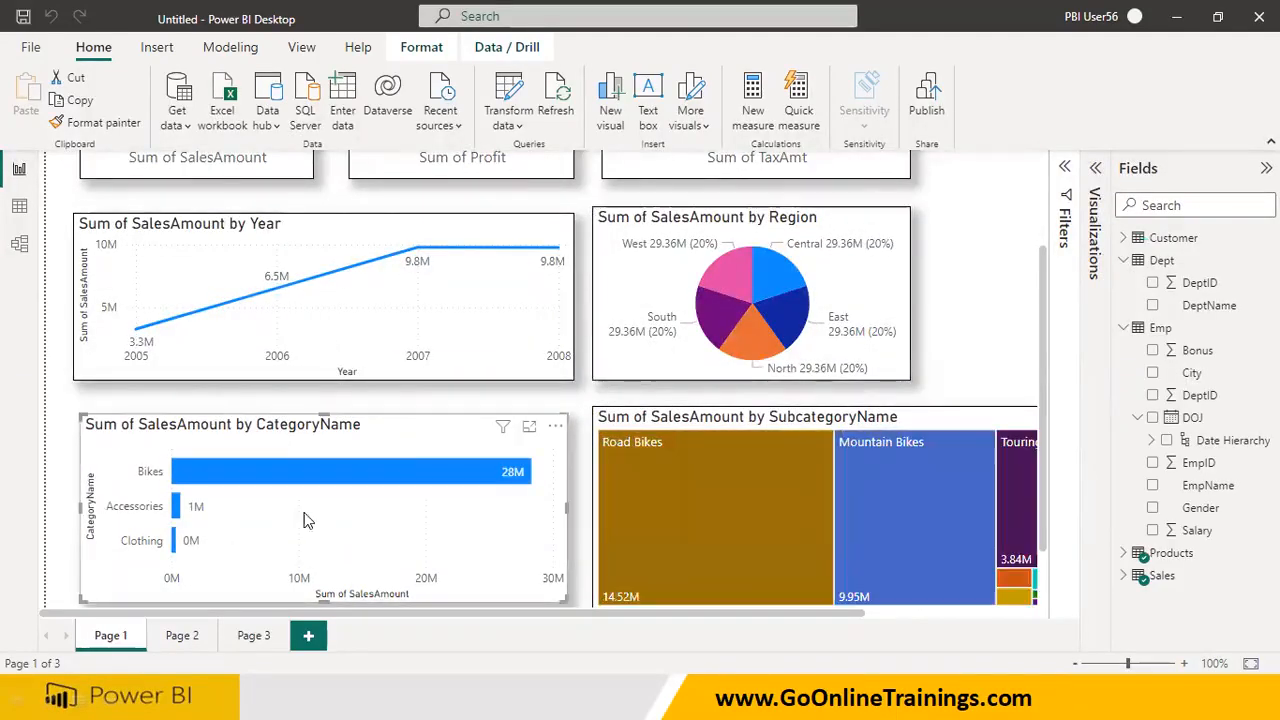
Test the CategoryName bar chart with Accessories and Clothing, then the SubcategoryName treemap with several subcategories, finishing on Mountain Bikes
{"action": "left_click", "coordinate": [181, 508]}
{"action": "left_click", "coordinate": [174, 545]}
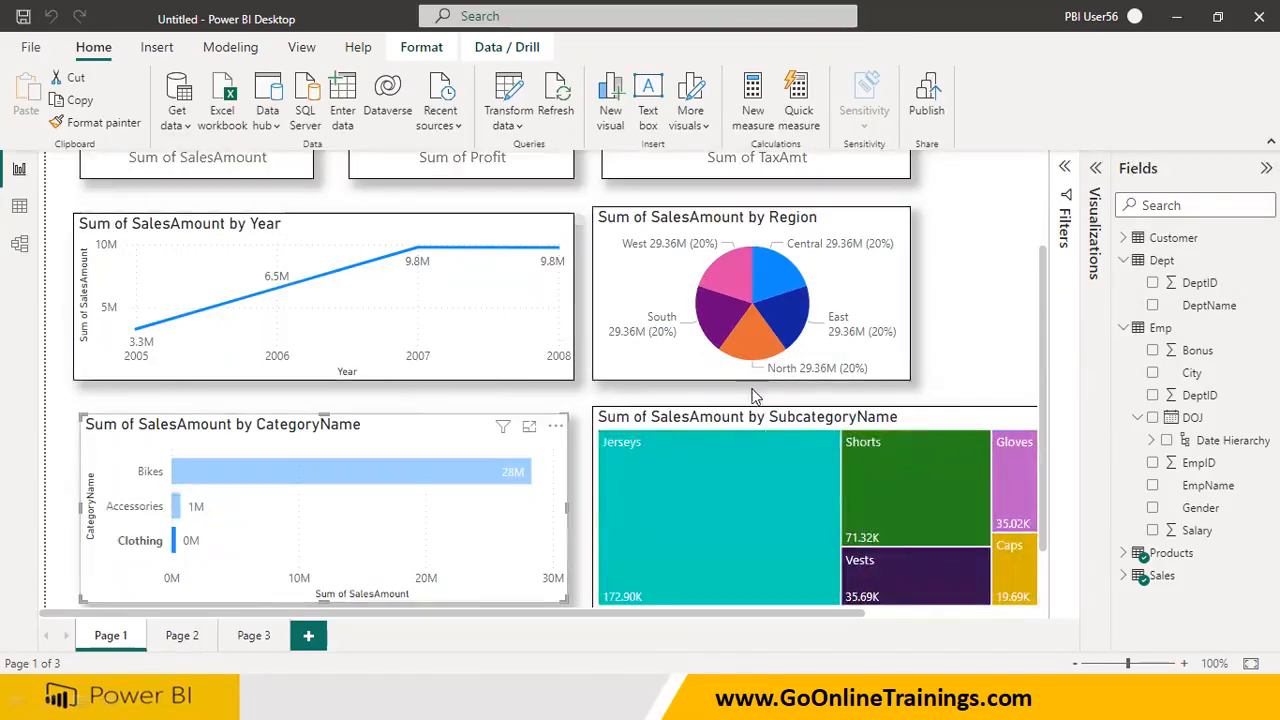
{"action": "left_click", "coordinate": [733, 458]}
{"action": "left_click", "coordinate": [900, 471]}
{"action": "left_click", "coordinate": [1020, 478]}
{"action": "left_click", "coordinate": [757, 485]}
{"action": "left_click", "coordinate": [879, 459]}
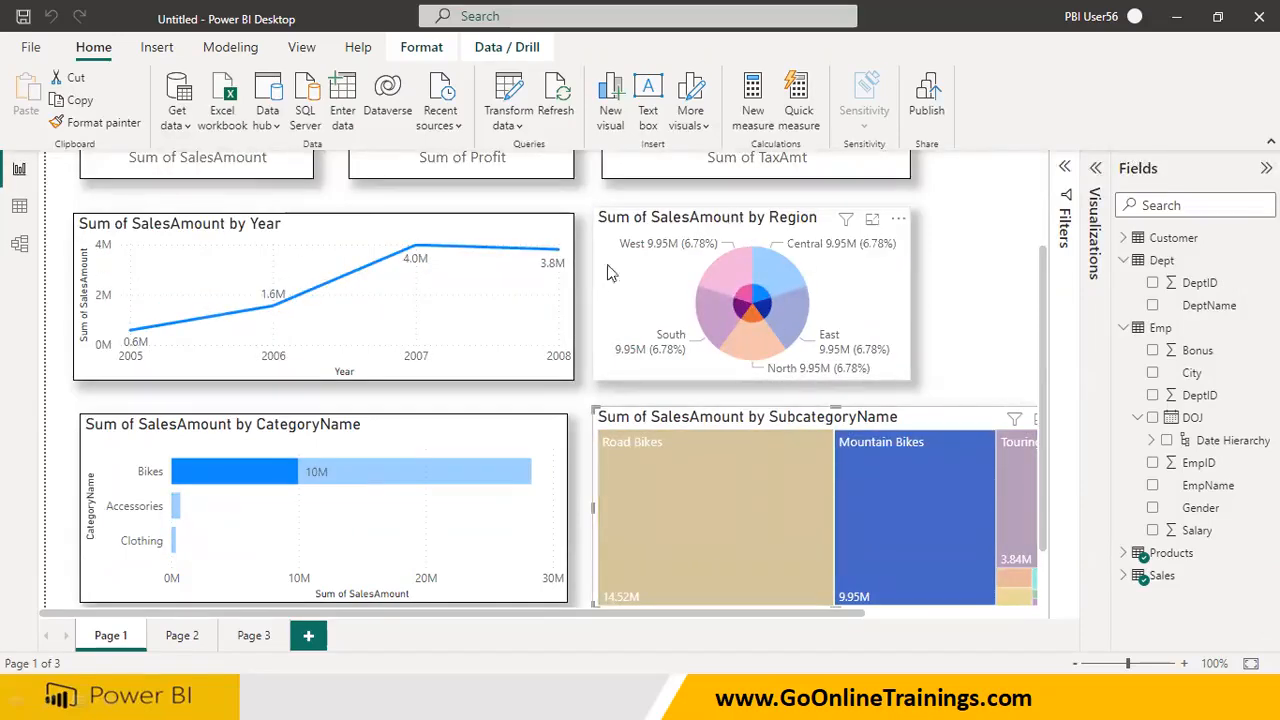
Cycle repeatedly through the Region pie chart's slices, finishing on Central, and compare the effect on the other Page 1 visuals
{"action": "left_click", "coordinate": [783, 281]}
{"action": "left_click", "coordinate": [795, 321]}
{"action": "left_click", "coordinate": [716, 306]}
{"action": "left_click_drag", "start_coordinate": [729, 264], "coordinate": [734, 268]}
{"action": "left_click", "coordinate": [785, 306]}
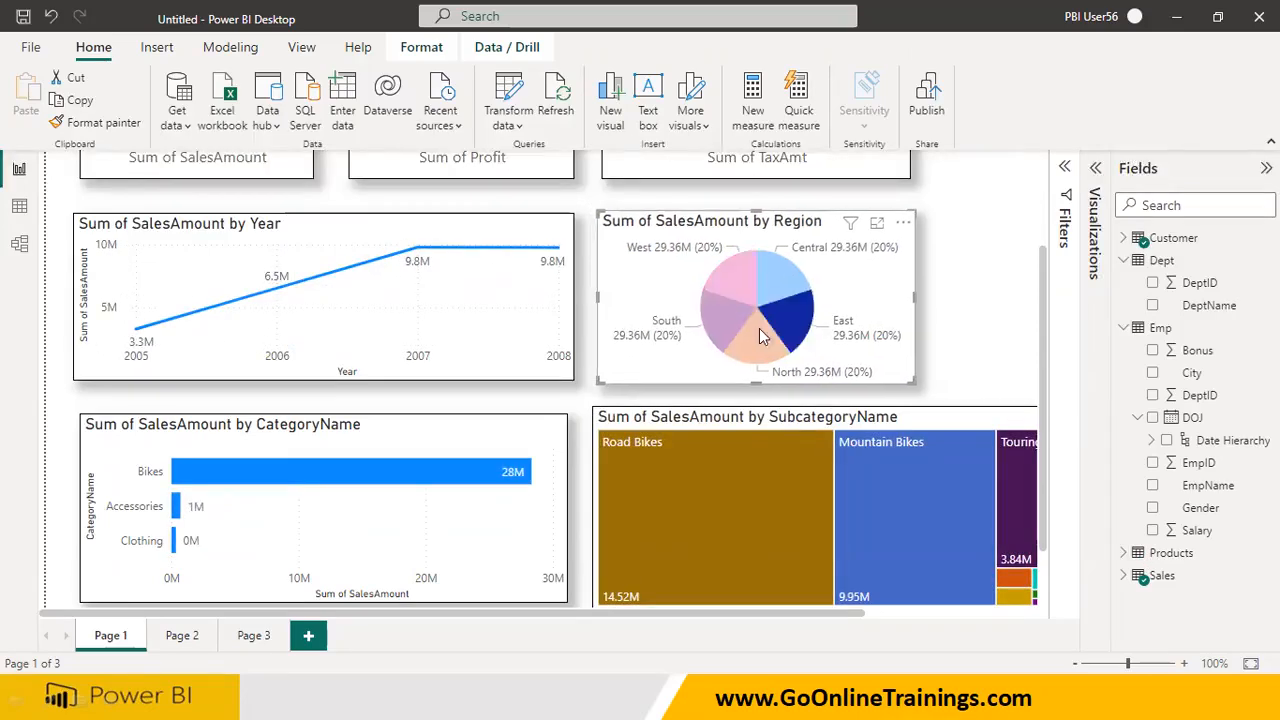
{"action": "left_click", "coordinate": [735, 303]}
{"action": "left_click", "coordinate": [737, 275]}
{"action": "left_click", "coordinate": [793, 313]}
{"action": "left_click", "coordinate": [783, 279]}
{"action": "left_click", "coordinate": [737, 275]}
{"action": "left_click", "coordinate": [724, 309]}
{"action": "left_click", "coordinate": [772, 330]}
{"action": "left_click", "coordinate": [791, 312]}
{"action": "left_click", "coordinate": [785, 284]}
{"action": "left_click", "coordinate": [737, 281]}
{"action": "left_click", "coordinate": [752, 327]}
{"action": "left_click", "coordinate": [716, 317]}
{"action": "left_click", "coordinate": [785, 312]}
{"action": "left_click", "coordinate": [782, 291]}
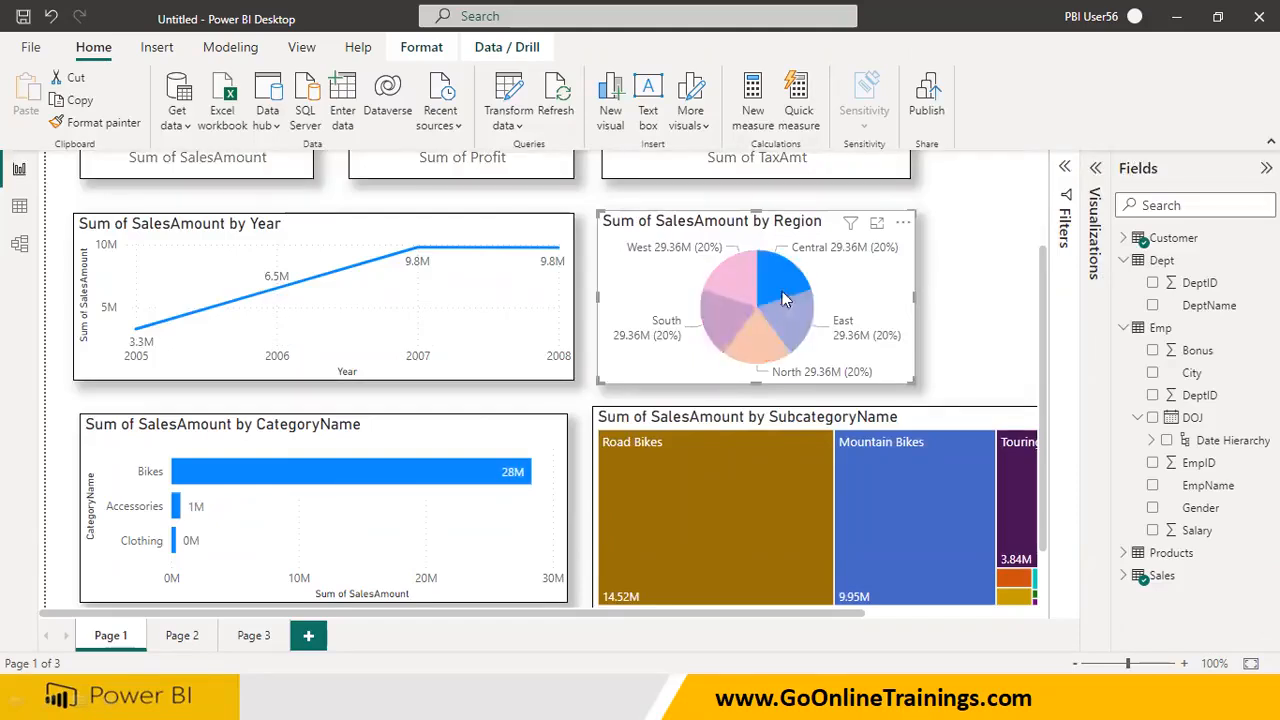
Inspect the Sales, Dept and Emp tables in the model view for relationships
{"action": "left_click", "coordinate": [20, 206]}
{"action": "left_click", "coordinate": [20, 245]}
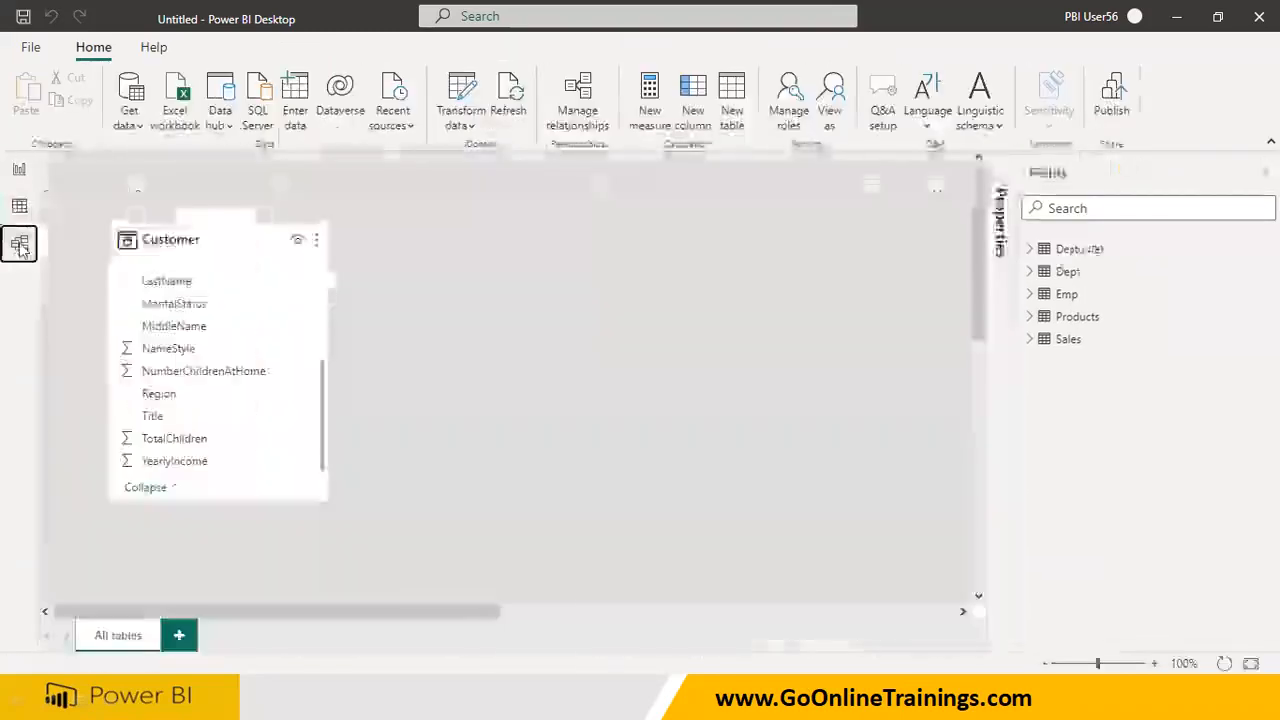
{"action": "scroll", "coordinate": [277, 334], "scroll_direction": "down", "scroll_amount": 5}
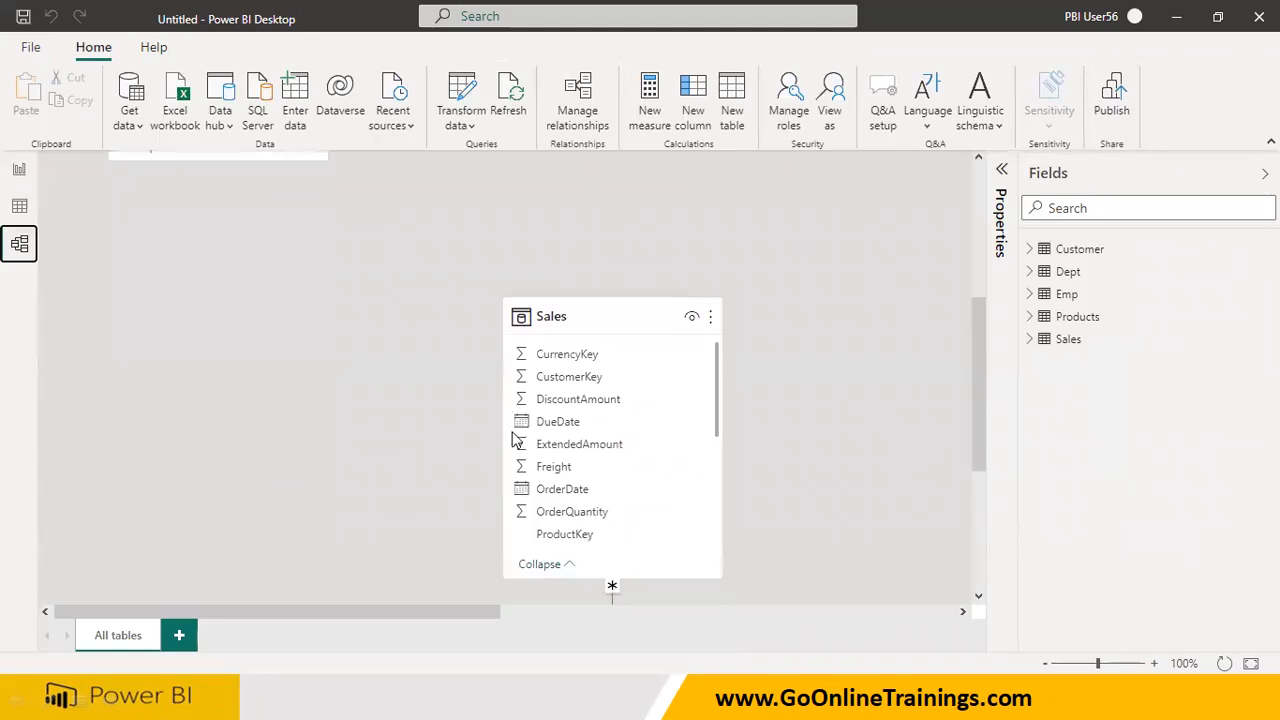
{"action": "left_click_drag", "start_coordinate": [490, 604], "coordinate": [890, 640]}
{"action": "scroll", "coordinate": [826, 443], "scroll_direction": "up", "scroll_amount": 3}
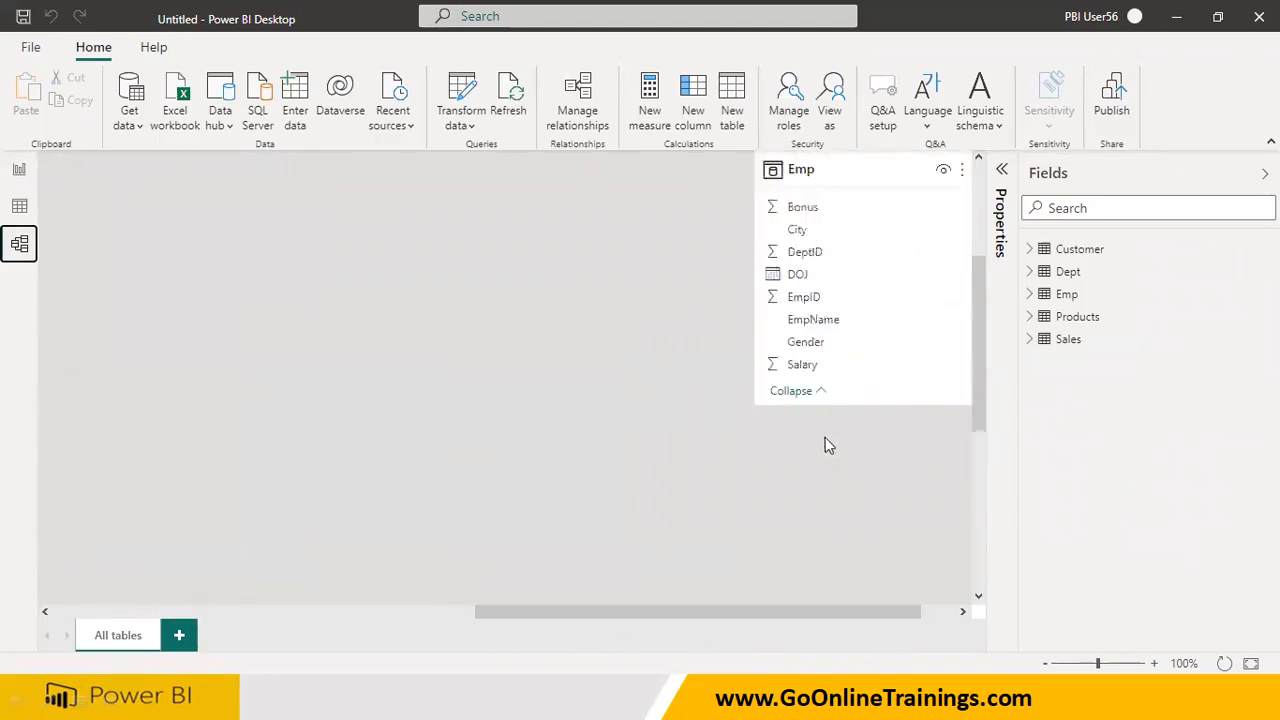
Return to the report's Page 2 and test the DeptName and City tables' effect on the cards, finishing on Ahmedabad
{"action": "left_click", "coordinate": [20, 170]}
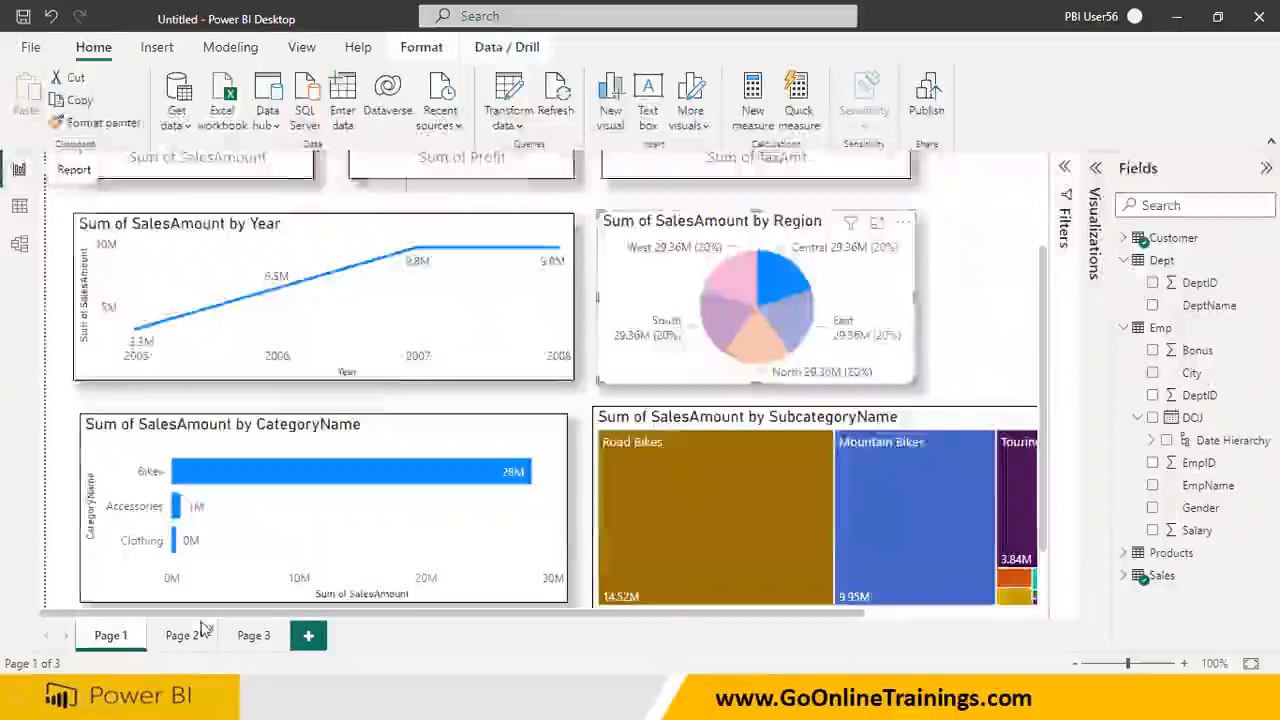
{"action": "left_click", "coordinate": [189, 632]}
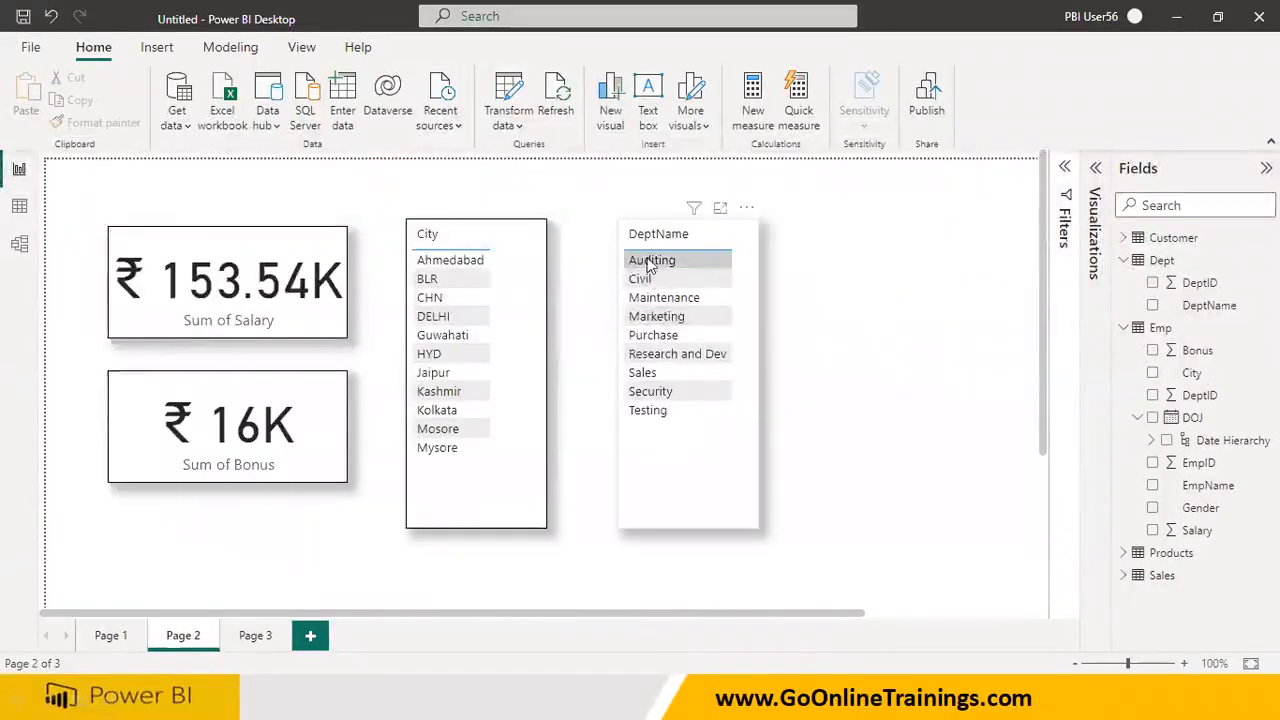
{"action": "left_click", "coordinate": [647, 282]}
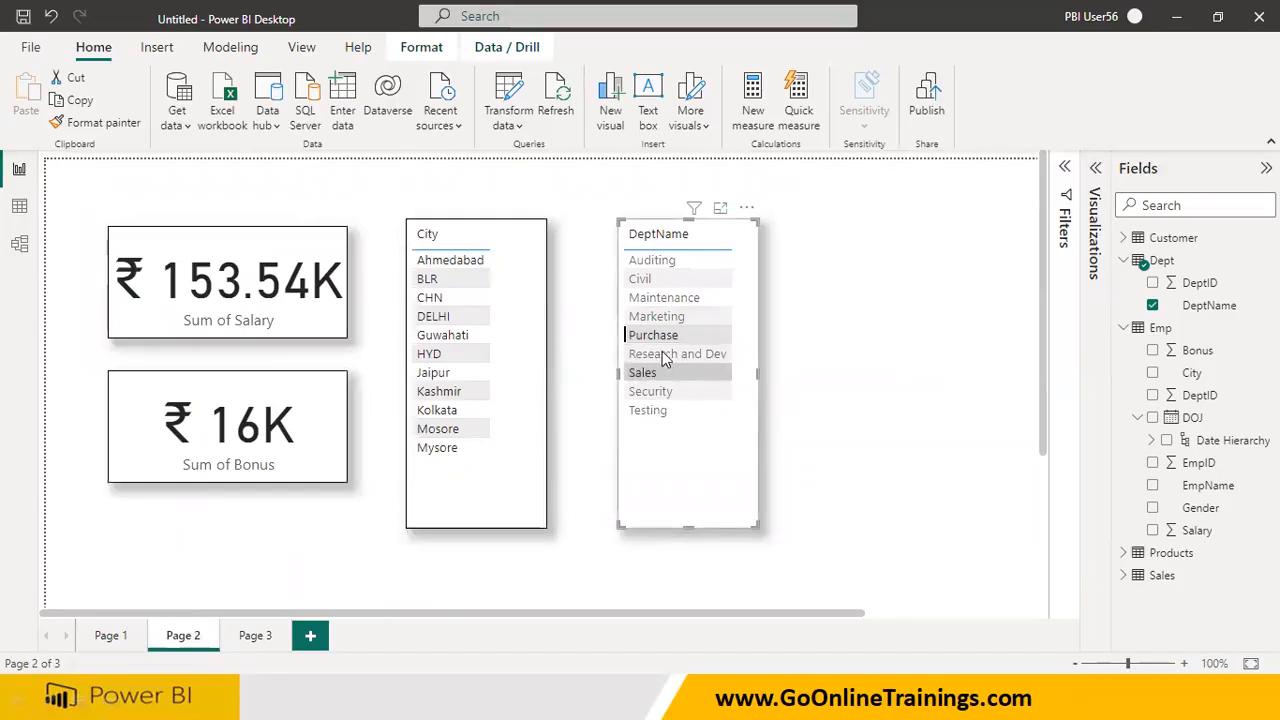
{"action": "left_click", "coordinate": [429, 297]}
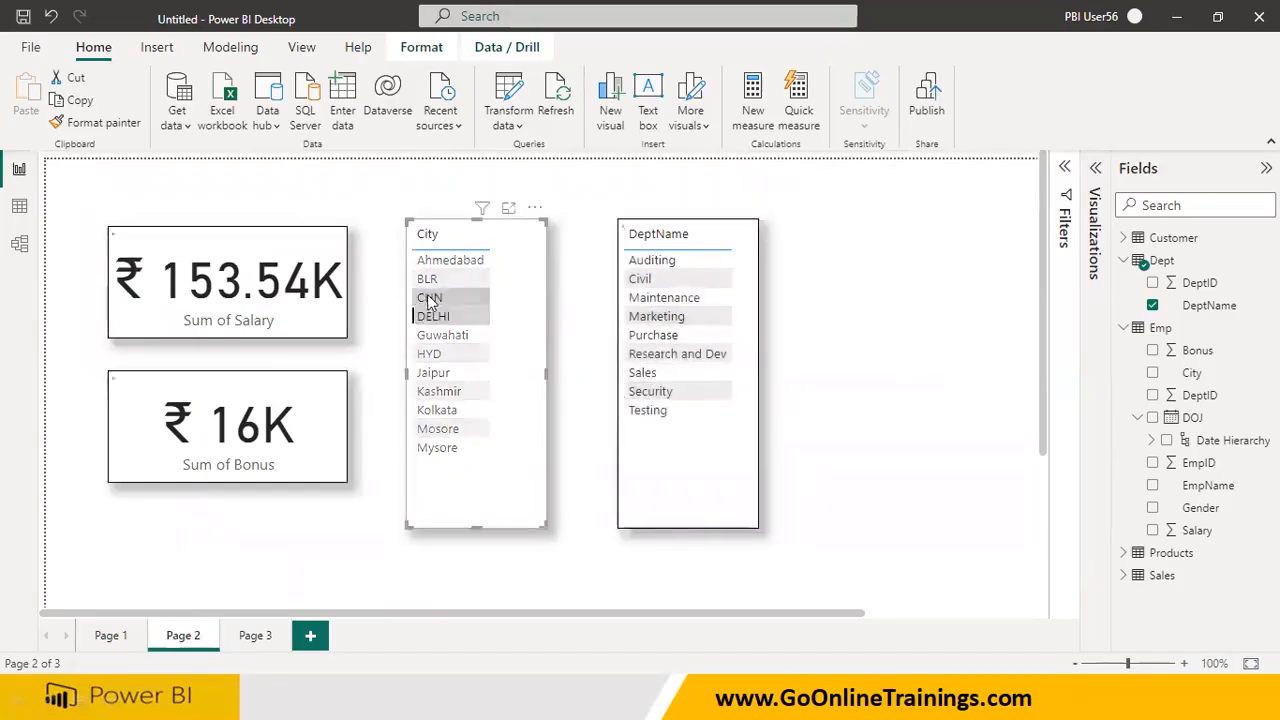
{"action": "left_click", "coordinate": [424, 266]}
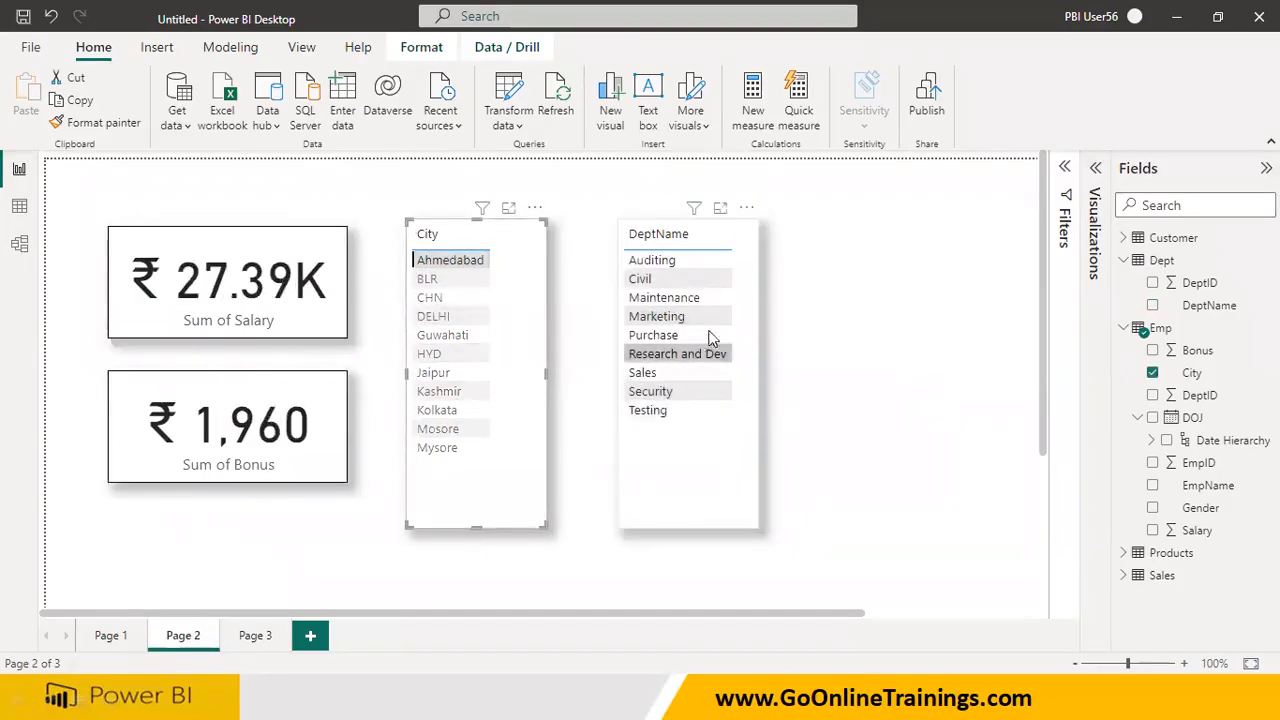
Relate the Dept table to the Emp table on DeptID in the model view and return to the report
{"action": "left_click", "coordinate": [19, 244]}
{"action": "left_click_drag", "start_coordinate": [455, 208], "coordinate": [800, 425]}
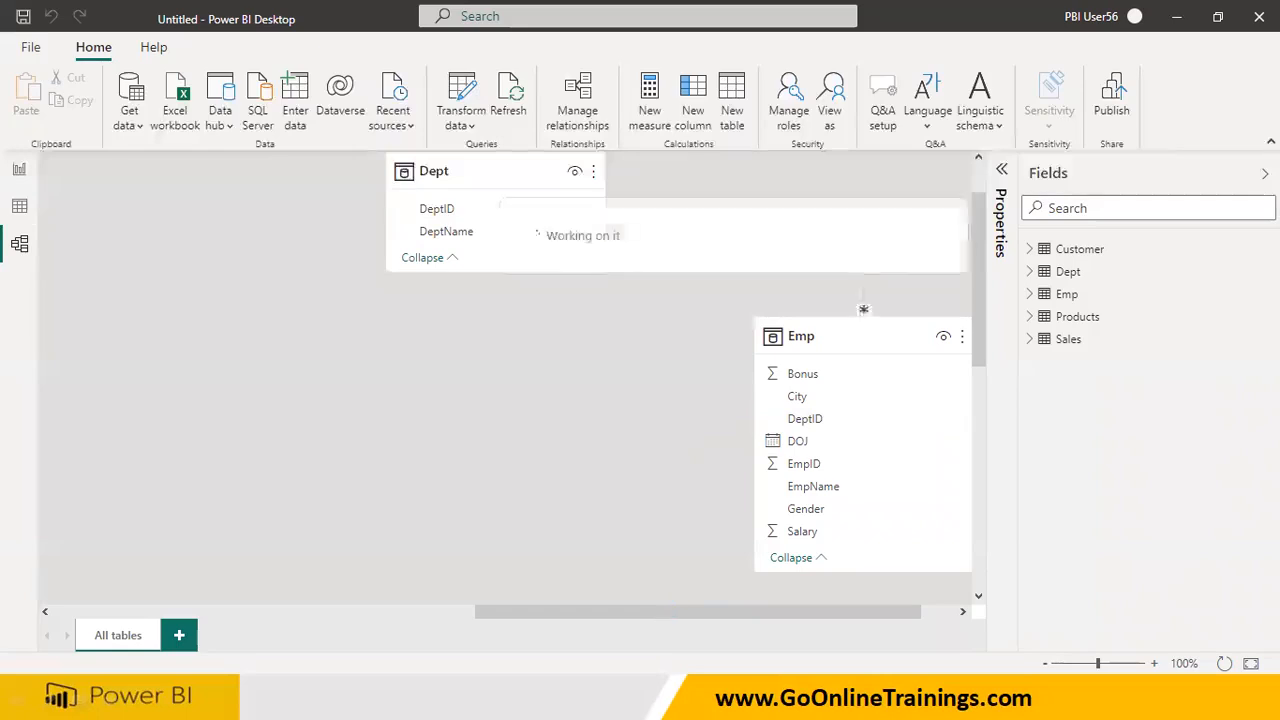
{"action": "left_click", "coordinate": [19, 169]}
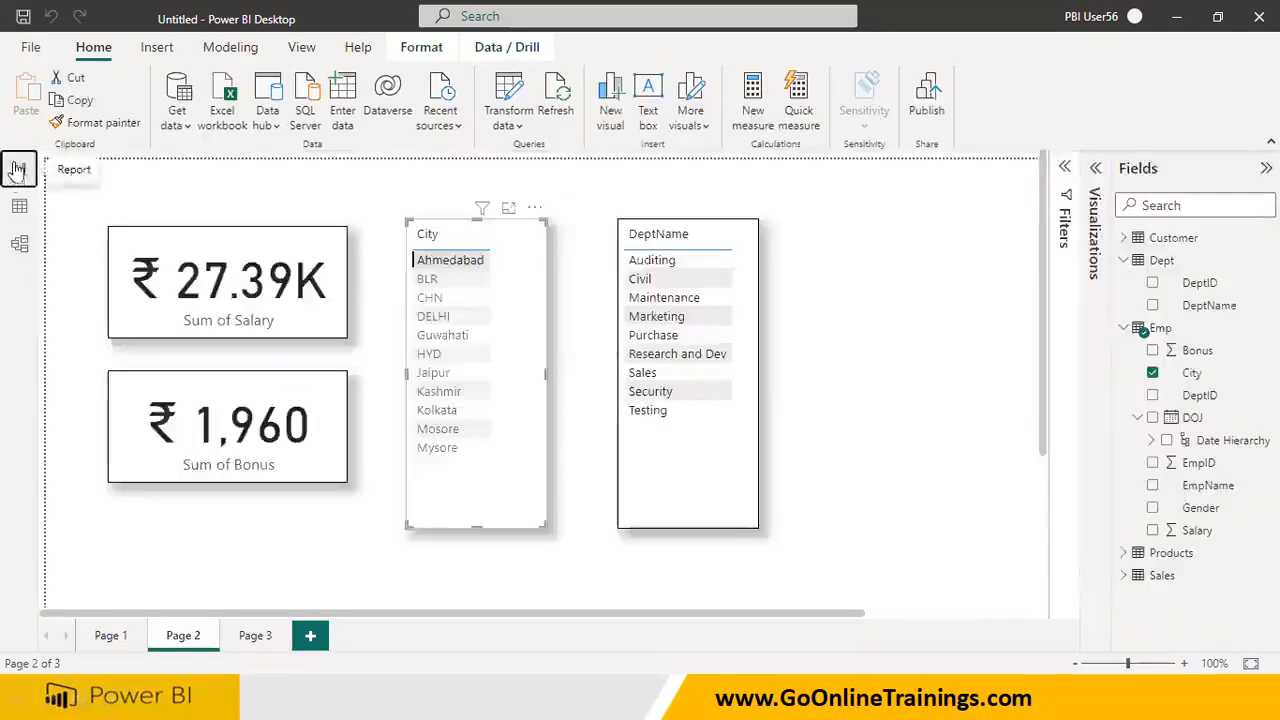
Test the City table's effect on the Salary and Bonus cards with BLR, CHN and HYD
{"action": "left_click", "coordinate": [460, 280]}
{"action": "left_click", "coordinate": [448, 298]}
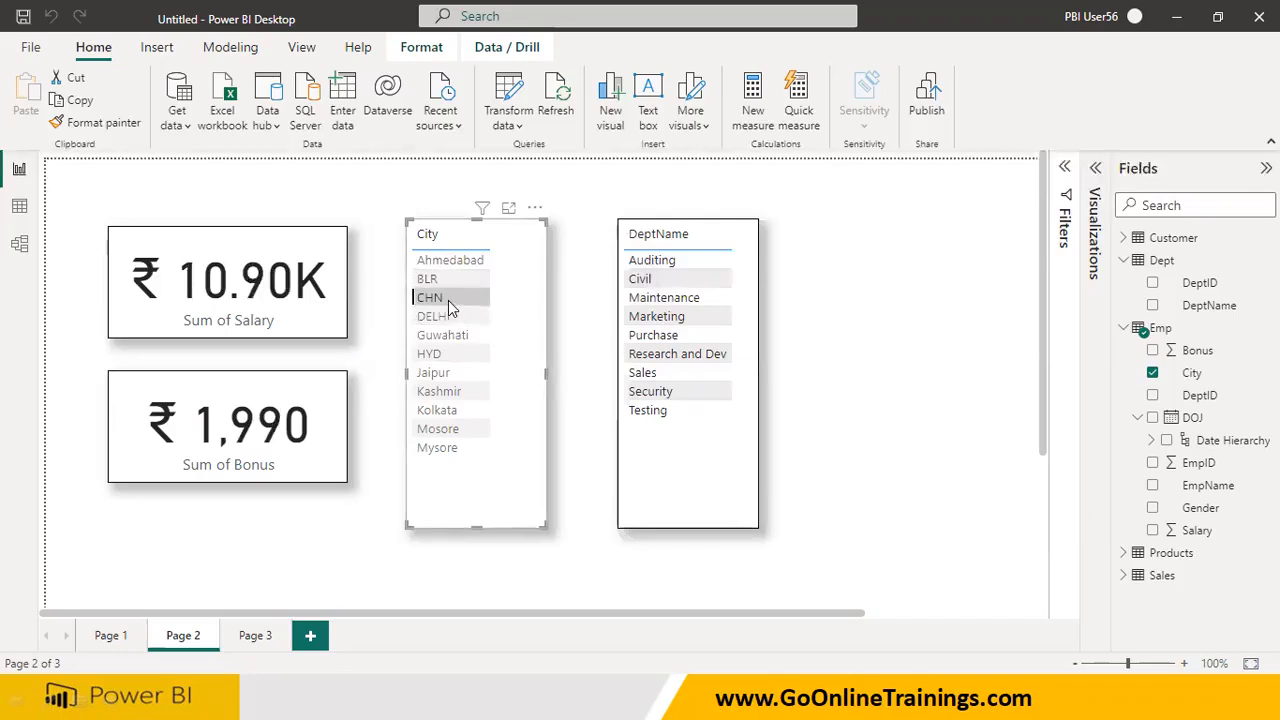
{"action": "left_click", "coordinate": [448, 357]}
Test the DeptName table's effect on the cards and the City table, selecting departments from Purchase through Auditing and back to Purchase
{"action": "left_click", "coordinate": [670, 335]}
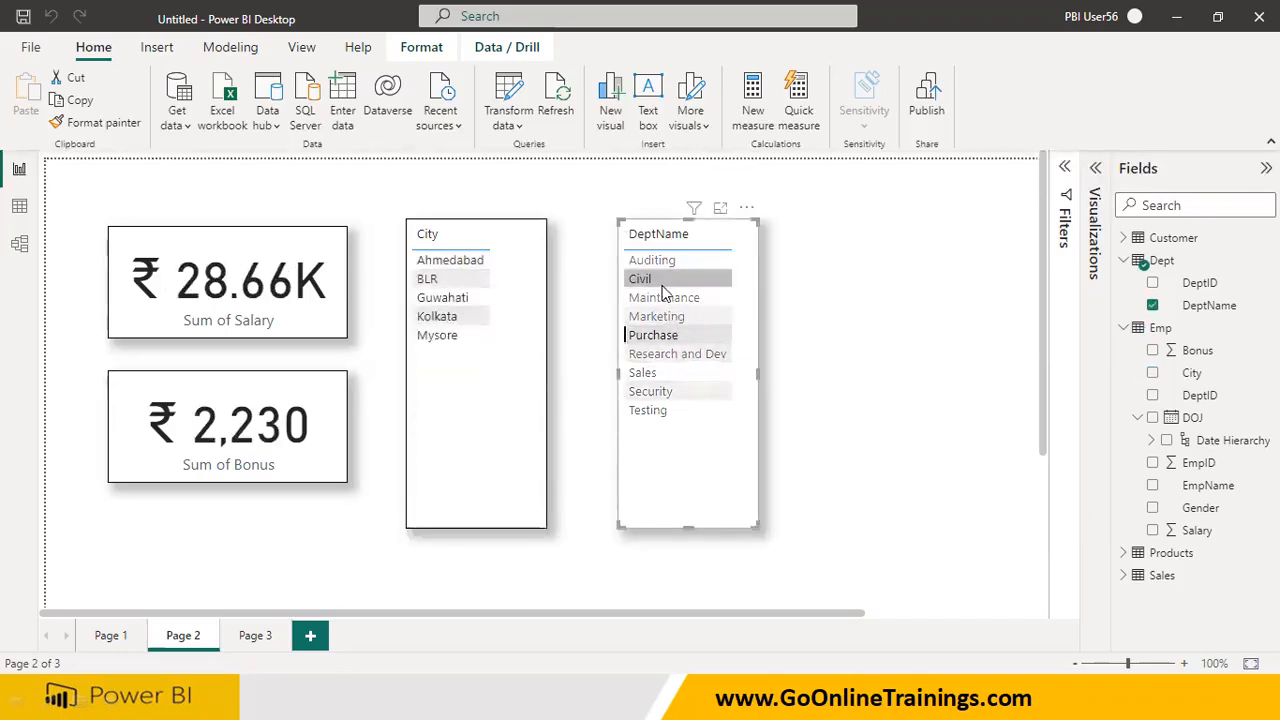
{"action": "left_click", "coordinate": [662, 281]}
{"action": "left_click", "coordinate": [650, 391]}
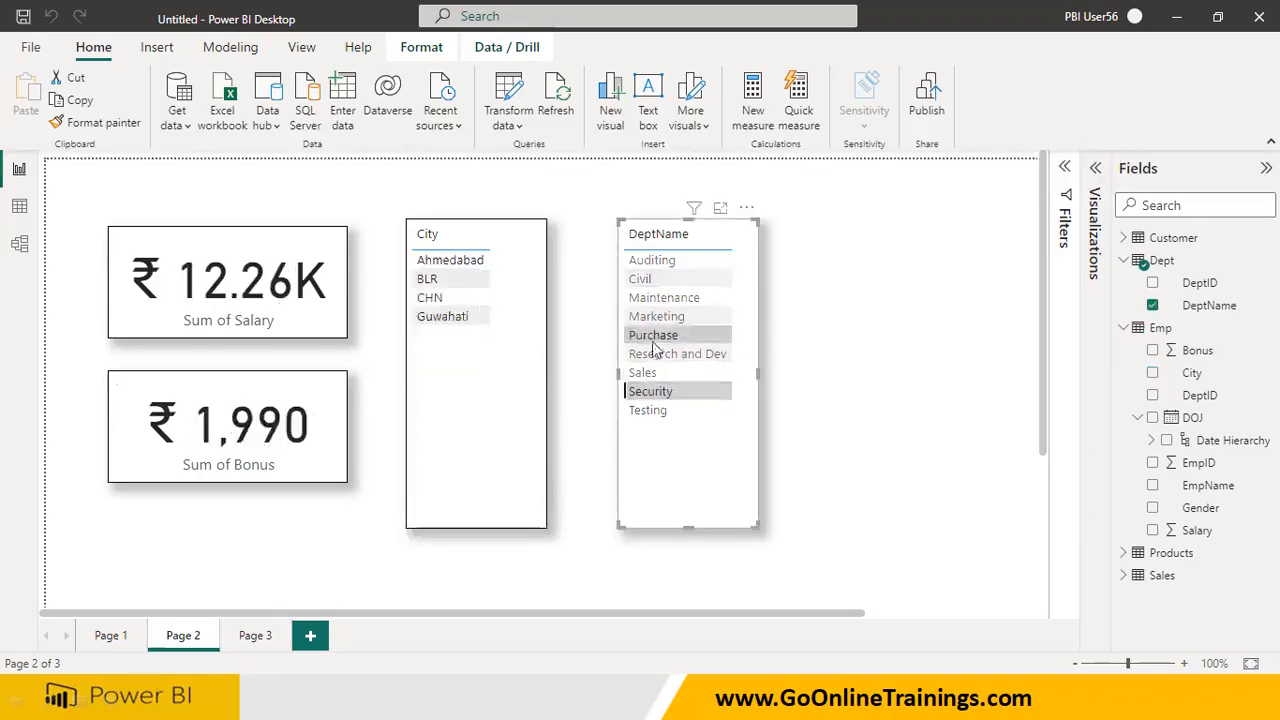
{"action": "left_click", "coordinate": [646, 375]}
{"action": "left_click", "coordinate": [660, 354]}
{"action": "left_click", "coordinate": [655, 335]}
{"action": "left_click", "coordinate": [656, 316]}
{"action": "left_click", "coordinate": [648, 277]}
{"action": "left_click", "coordinate": [648, 260]}
{"action": "left_click", "coordinate": [650, 391]}
{"action": "left_click", "coordinate": [643, 372]}
{"action": "left_click", "coordinate": [653, 335]}
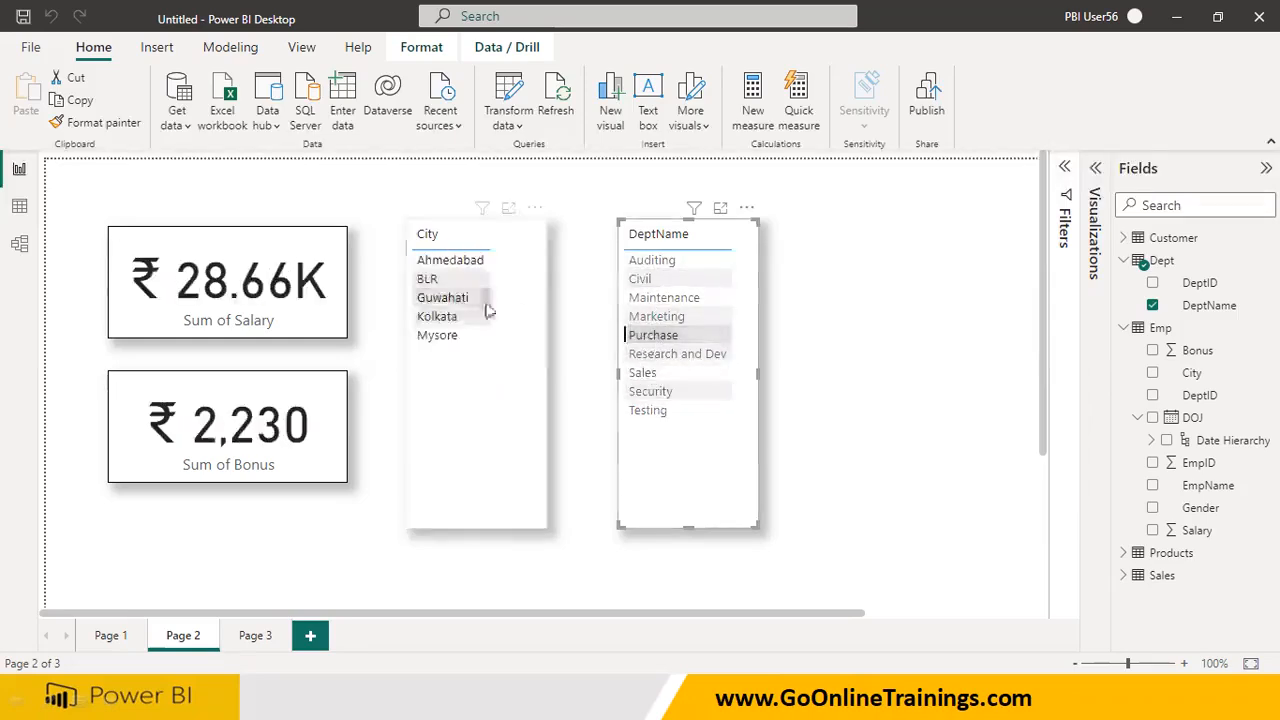
Retest the City table's effect on the cards and the DeptName table with BLR, DELHI, Kolkata, Mysore, Jaipur and Ahmedabad
{"action": "left_click", "coordinate": [437, 283]}
{"action": "left_click", "coordinate": [434, 316]}
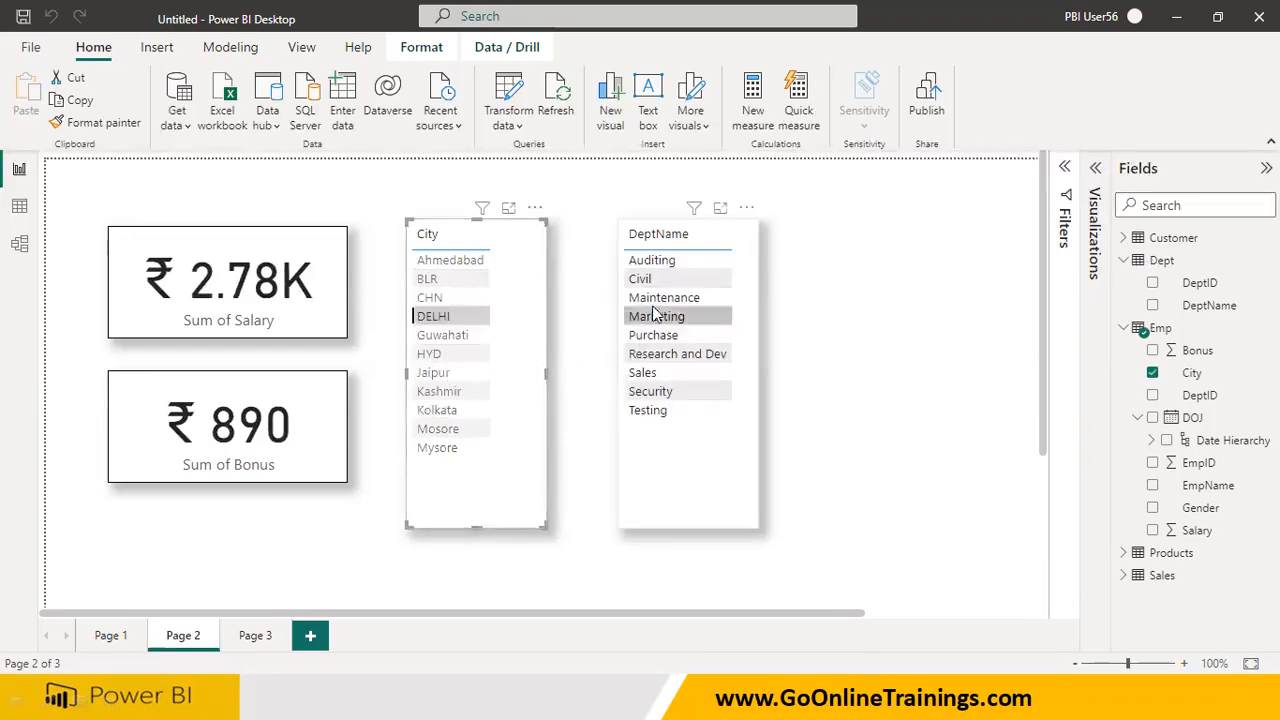
{"action": "left_click", "coordinate": [440, 410]}
{"action": "left_click", "coordinate": [440, 447]}
{"action": "left_click", "coordinate": [440, 374]}
{"action": "left_click", "coordinate": [430, 279]}
{"action": "left_click", "coordinate": [445, 260]}
{"action": "left_click", "coordinate": [435, 372]}
{"action": "left_click", "coordinate": [446, 412]}
Retest the DeptName table's effect on the City table and cards with Sales, Purchase, Maintenance, Civil and Auditing
{"action": "left_click", "coordinate": [636, 373]}
{"action": "left_click", "coordinate": [640, 336]}
{"action": "left_click", "coordinate": [640, 299]}
{"action": "left_click", "coordinate": [641, 279]}
{"action": "left_click", "coordinate": [646, 263]}
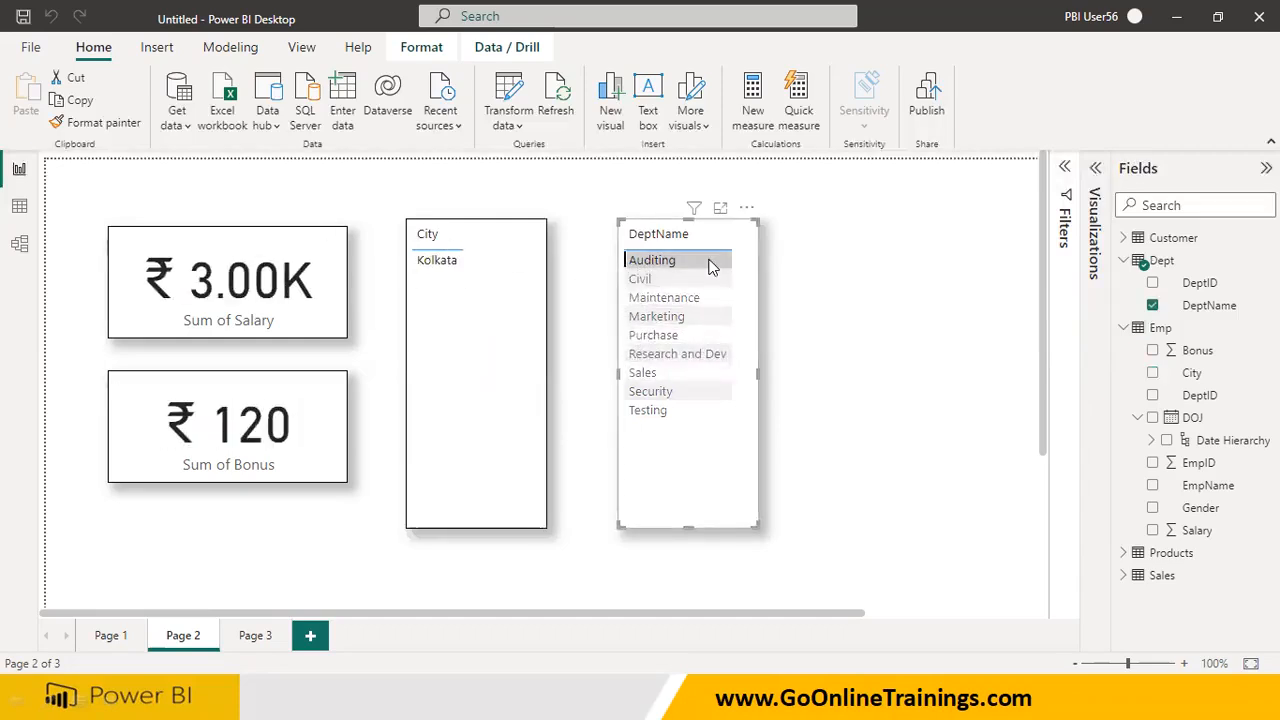
Move the Sales table up closer to the Customer table in the model view and relate the two tables on CustomerKey
{"action": "left_click", "coordinate": [110, 635]}
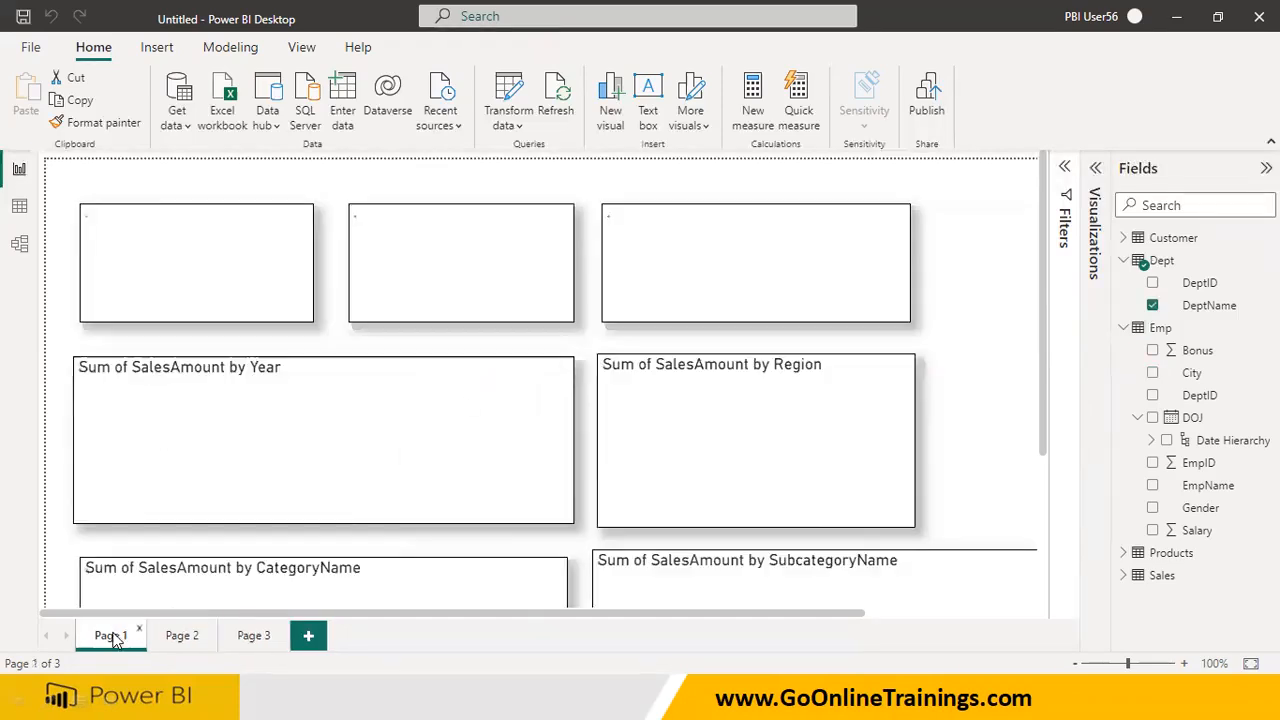
{"action": "left_click", "coordinate": [19, 243]}
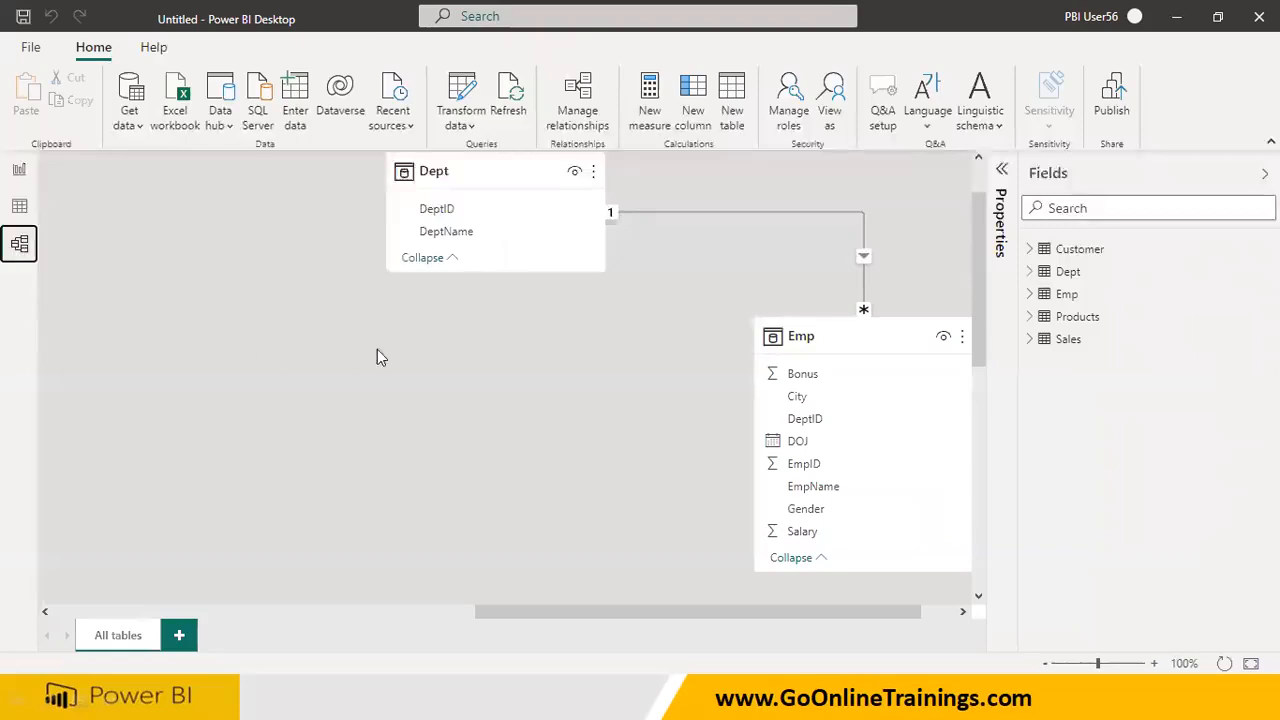
{"action": "left_click_drag", "start_coordinate": [540, 611], "coordinate": [184, 600]}
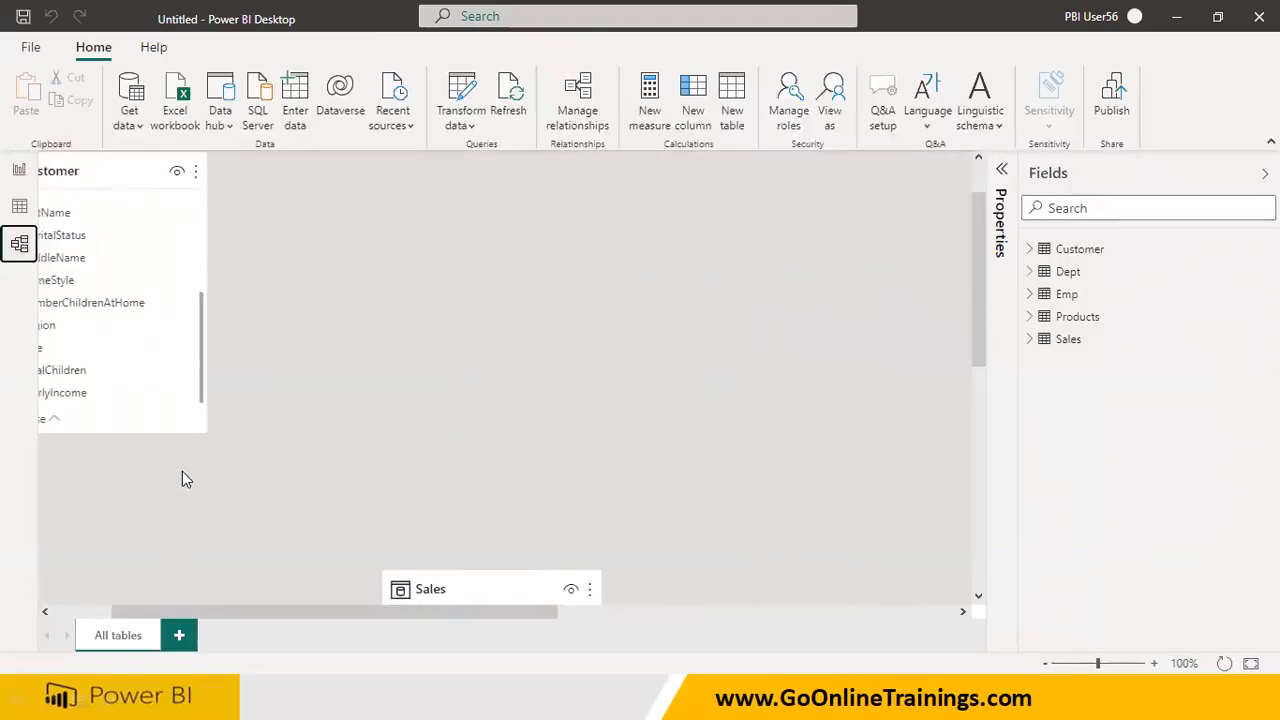
{"action": "left_click_drag", "start_coordinate": [474, 580], "coordinate": [486, 374]}
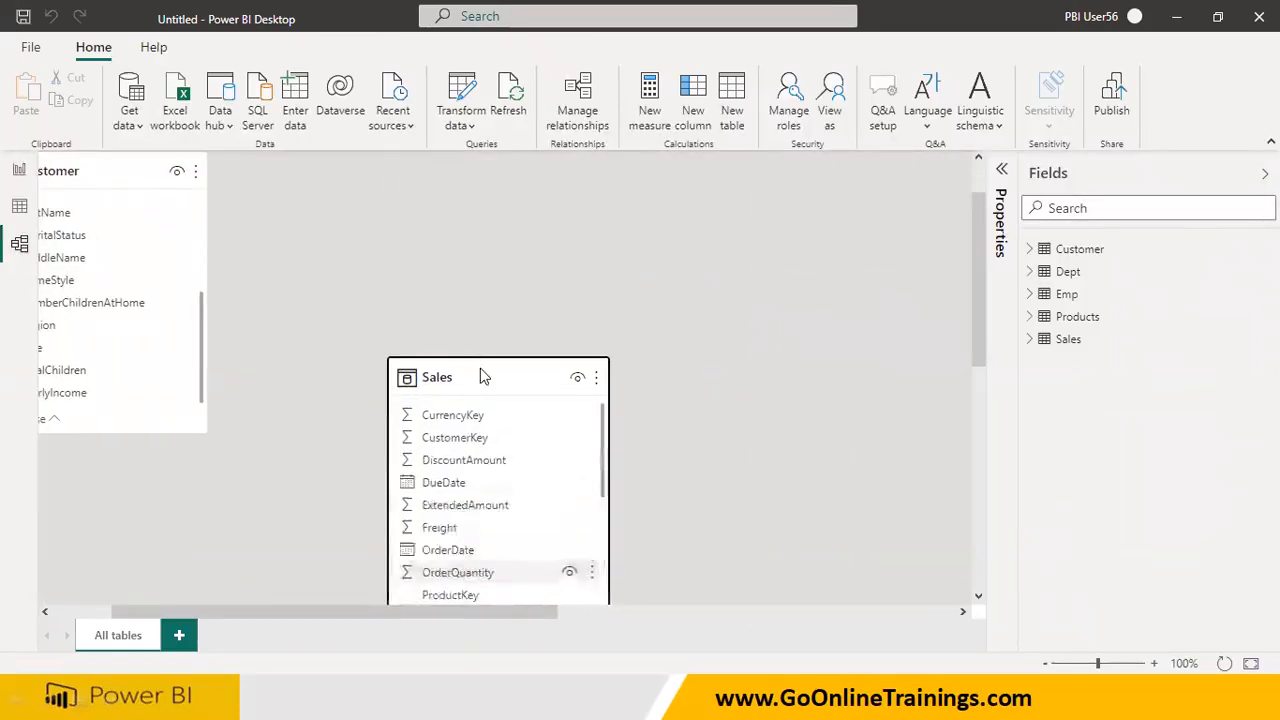
{"action": "left_click_drag", "start_coordinate": [240, 614], "coordinate": [183, 612]}
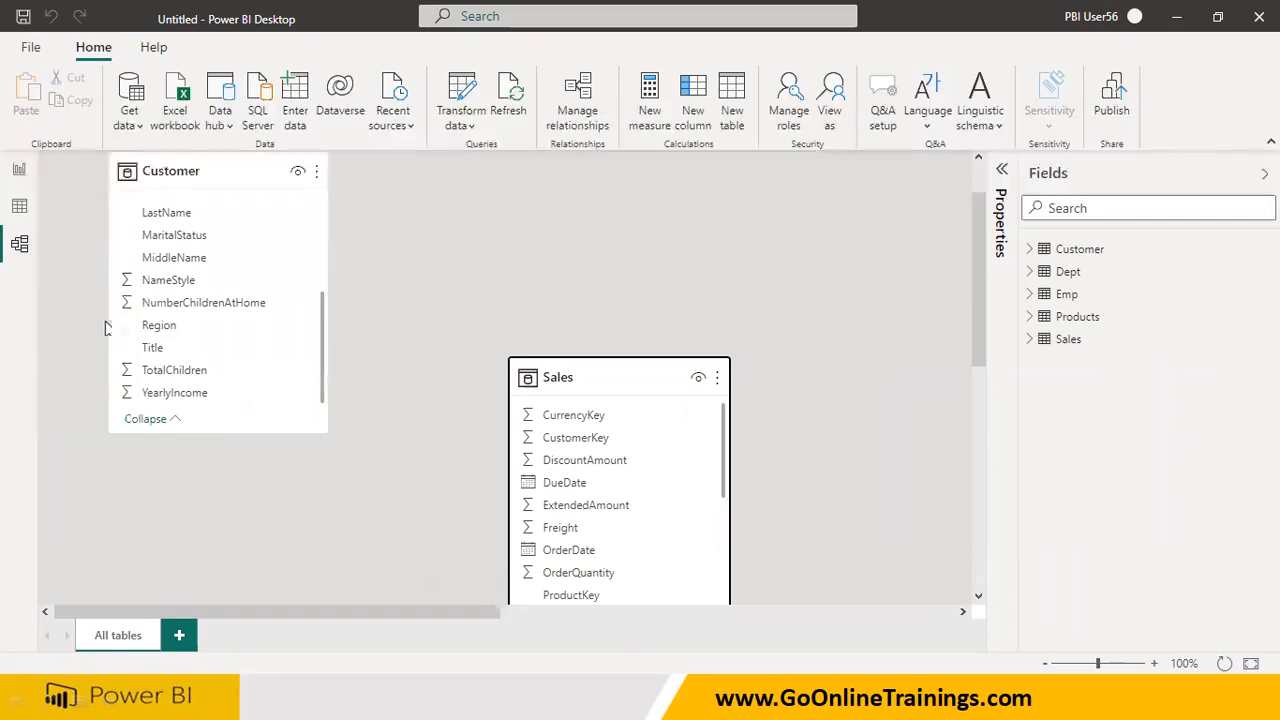
{"action": "scroll", "coordinate": [250, 370], "scroll_direction": "up", "scroll_amount": 5}
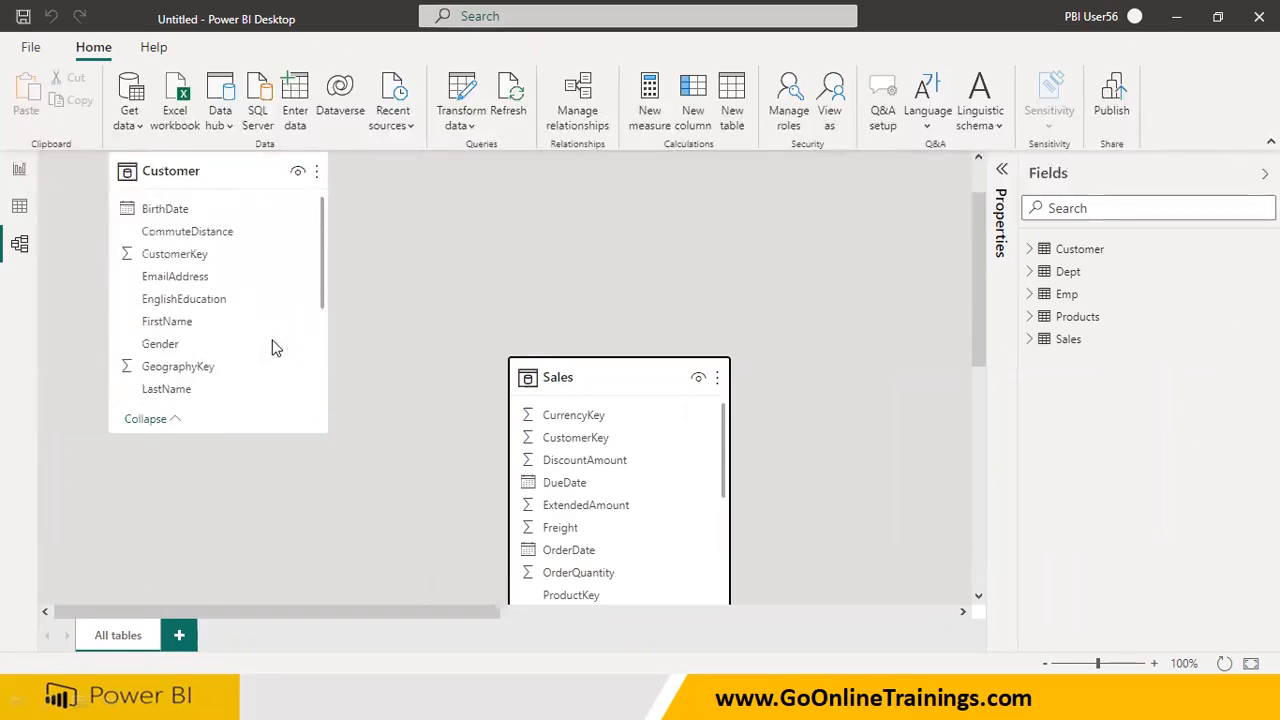
{"action": "left_click_drag", "start_coordinate": [158, 253], "coordinate": [595, 442]}
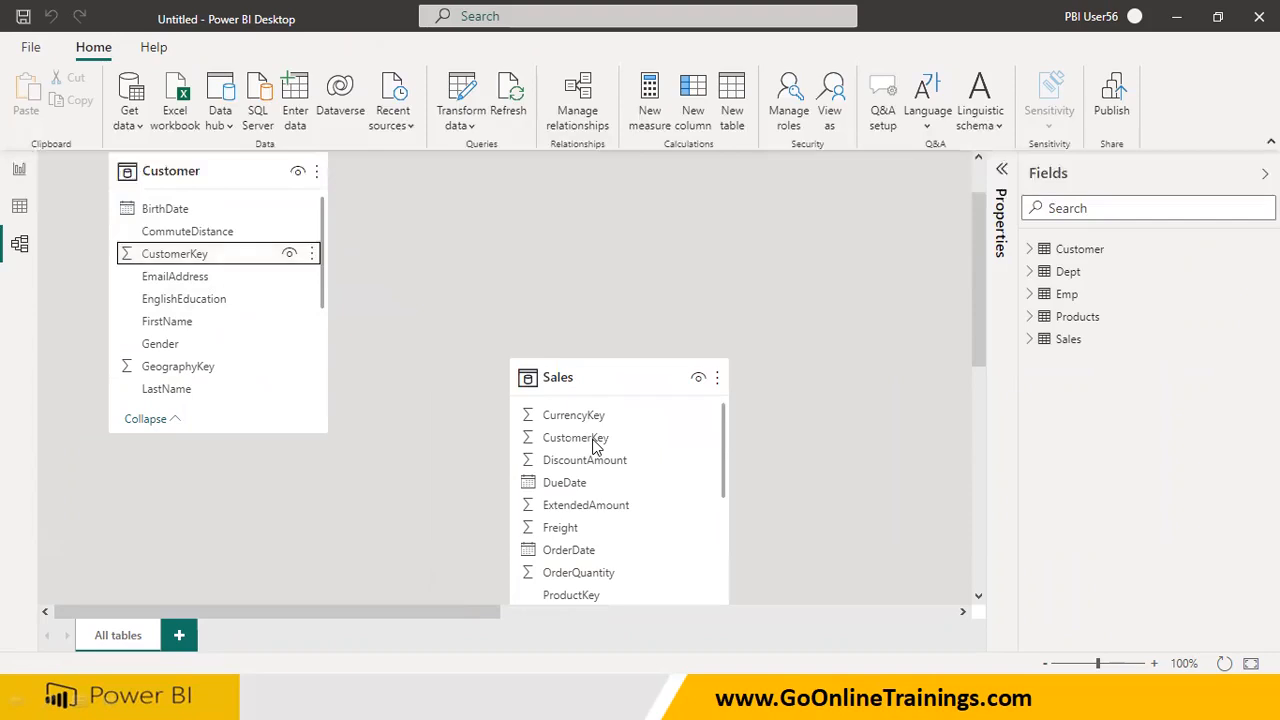
Return to the report's Page 1 and test the Region pie chart with West, South, East and the small orange slice
{"action": "left_click", "coordinate": [20, 172]}
{"action": "left_click", "coordinate": [731, 427]}
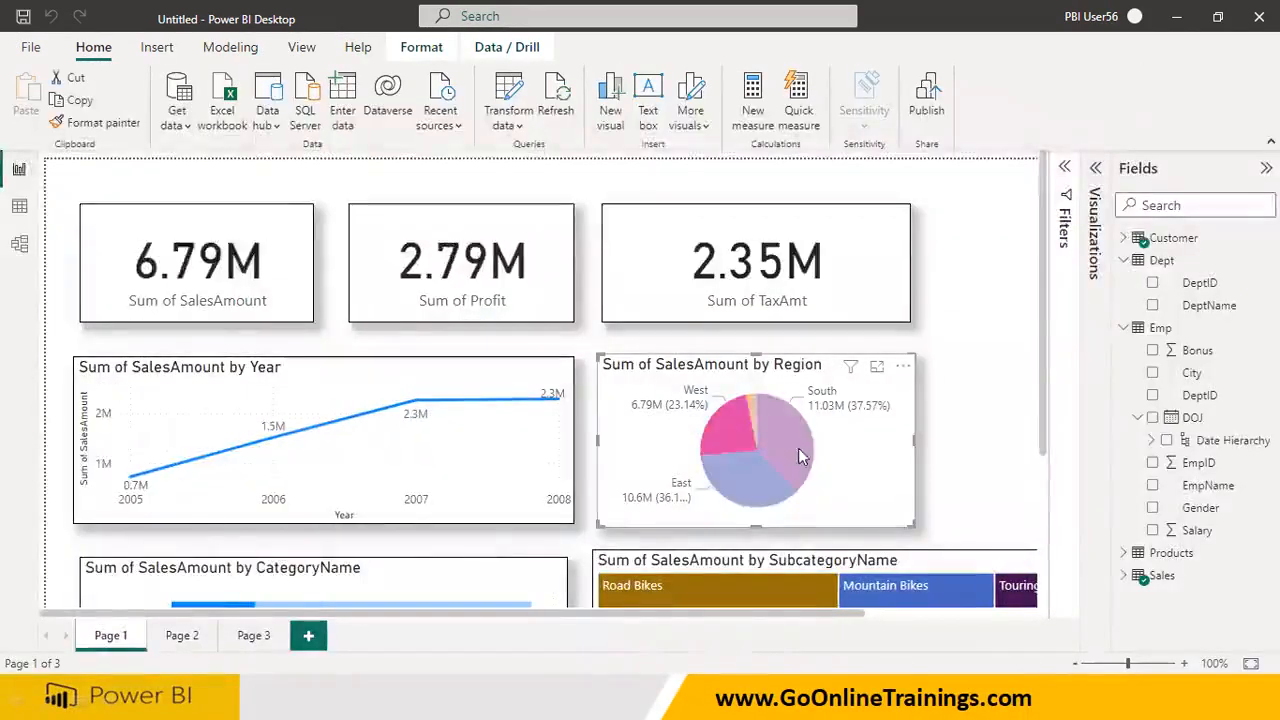
{"action": "left_click", "coordinate": [798, 448]}
{"action": "left_click", "coordinate": [740, 478]}
{"action": "left_click", "coordinate": [751, 420]}
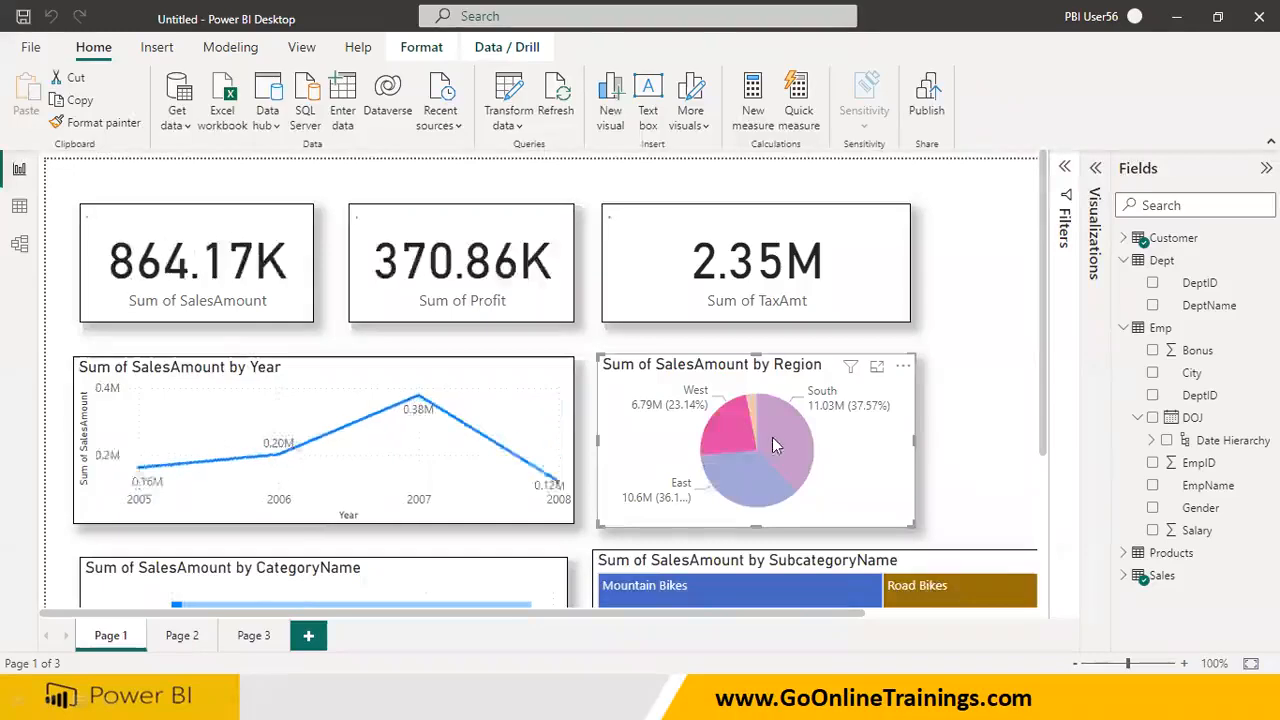
Cycle through the Region slices several more times, finishing on East, and compare the cards and the SalesAmount by Year chart
{"action": "left_click", "coordinate": [776, 440]}
{"action": "left_click", "coordinate": [745, 480]}
{"action": "left_click", "coordinate": [725, 424]}
{"action": "left_click", "coordinate": [751, 412]}
{"action": "left_click", "coordinate": [783, 438]}
{"action": "left_click", "coordinate": [763, 478]}
{"action": "left_click", "coordinate": [731, 429]}
{"action": "left_click", "coordinate": [751, 410]}
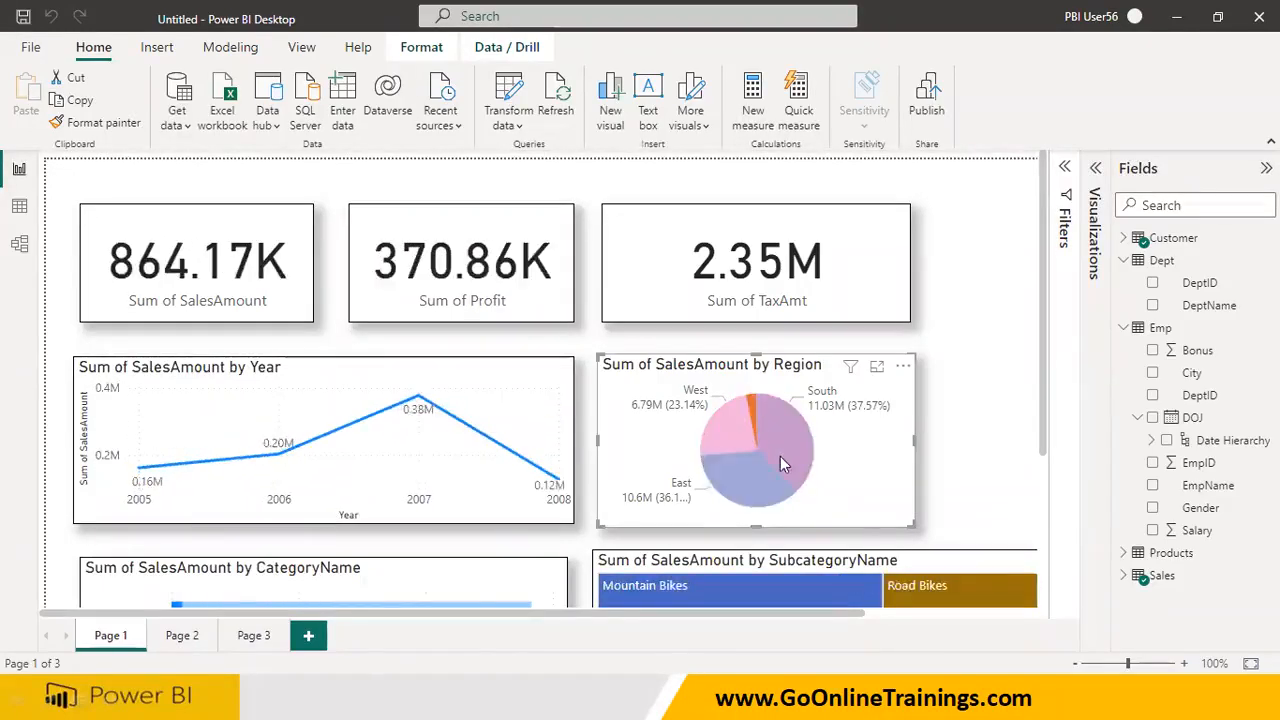
{"action": "left_click", "coordinate": [753, 474]}
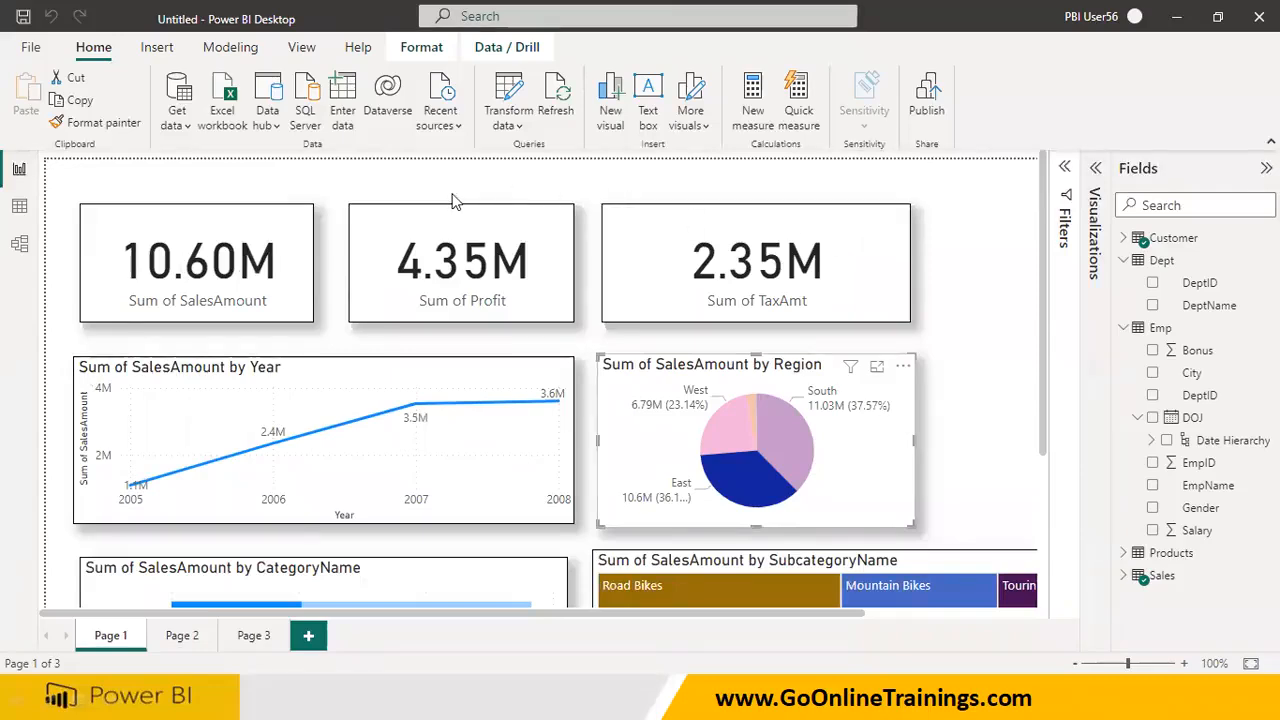
{"action": "left_click", "coordinate": [785, 440]}
{"action": "left_click", "coordinate": [740, 429]}
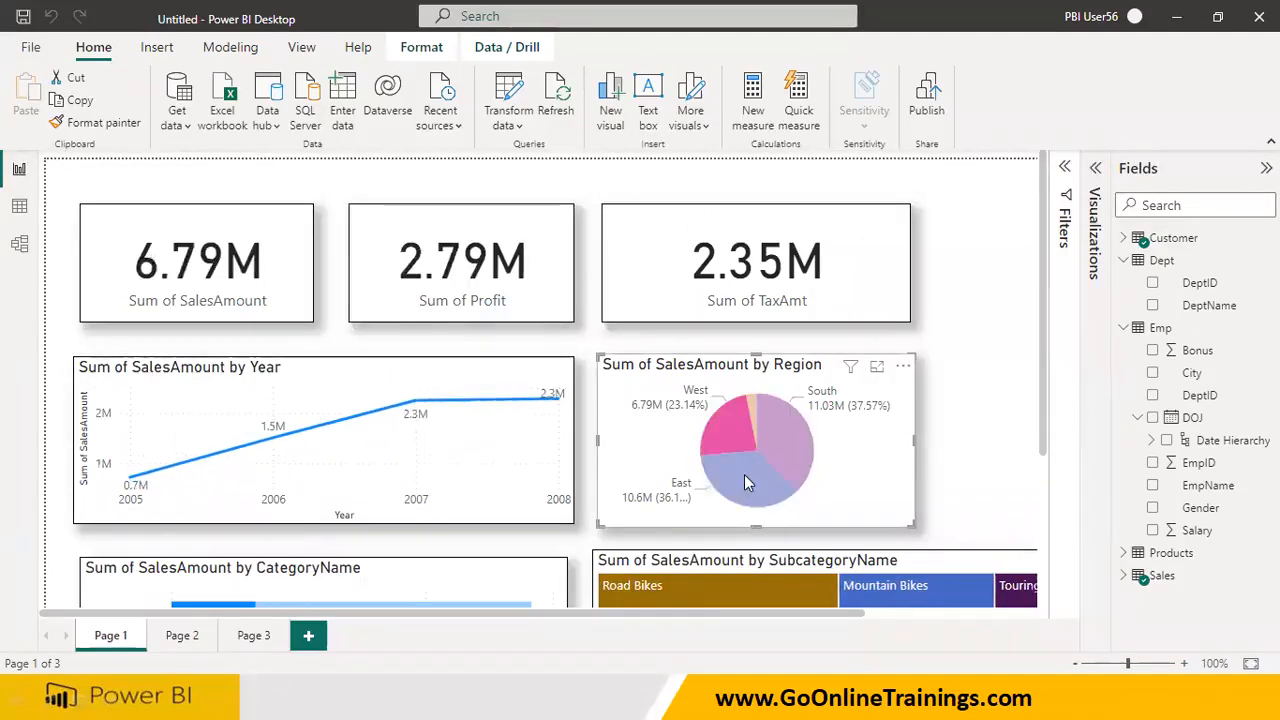
{"action": "left_click", "coordinate": [745, 478]}
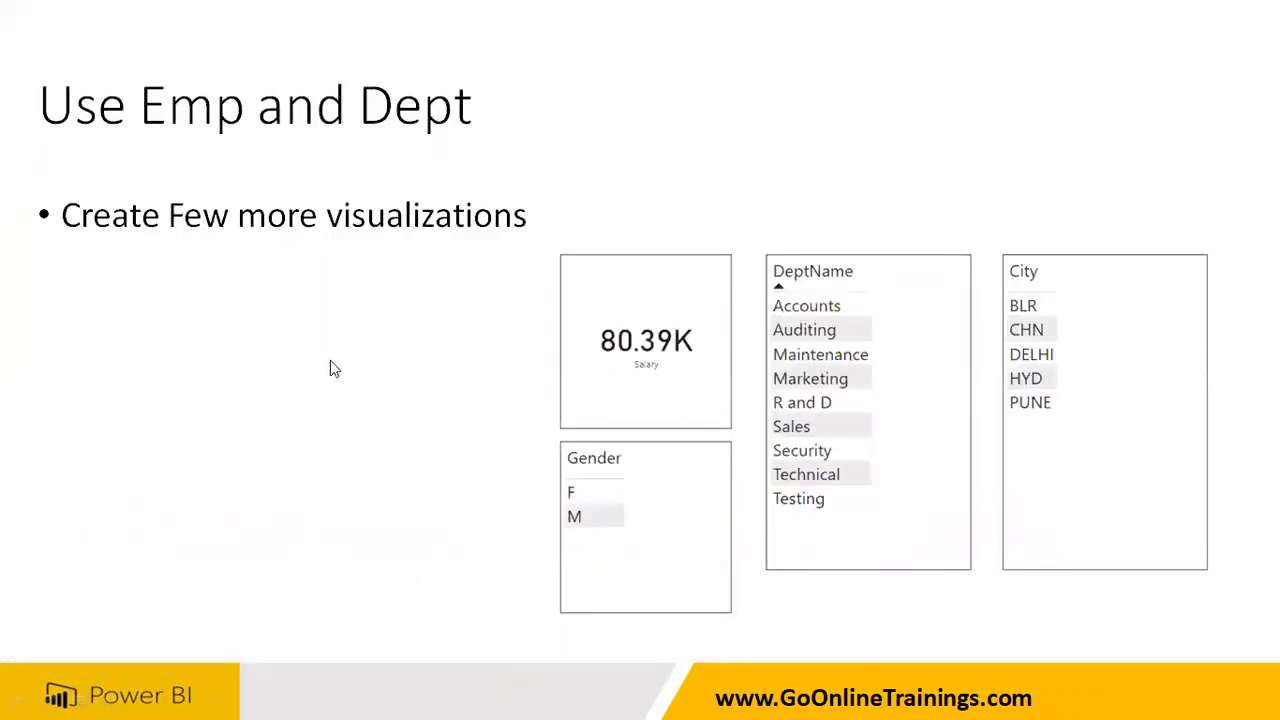
{"action": "left_click", "coordinate": [330, 361]}
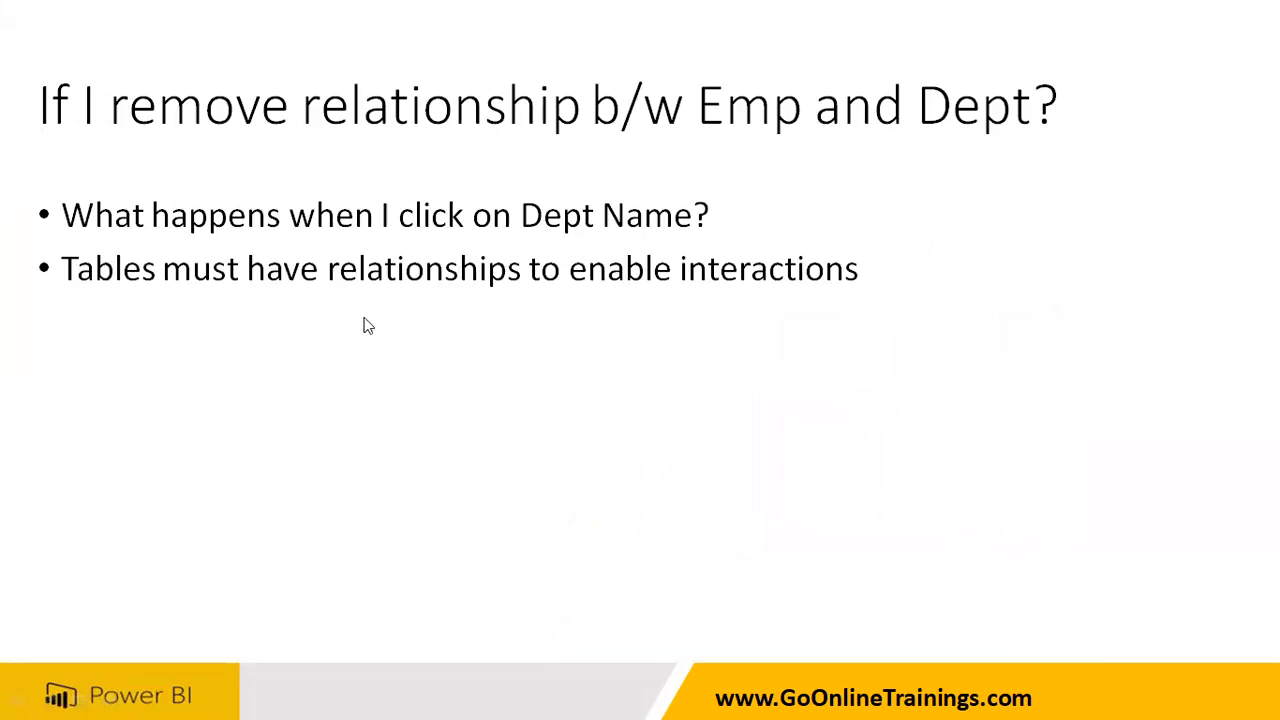
{"action": "left_click", "coordinate": [613, 365]}
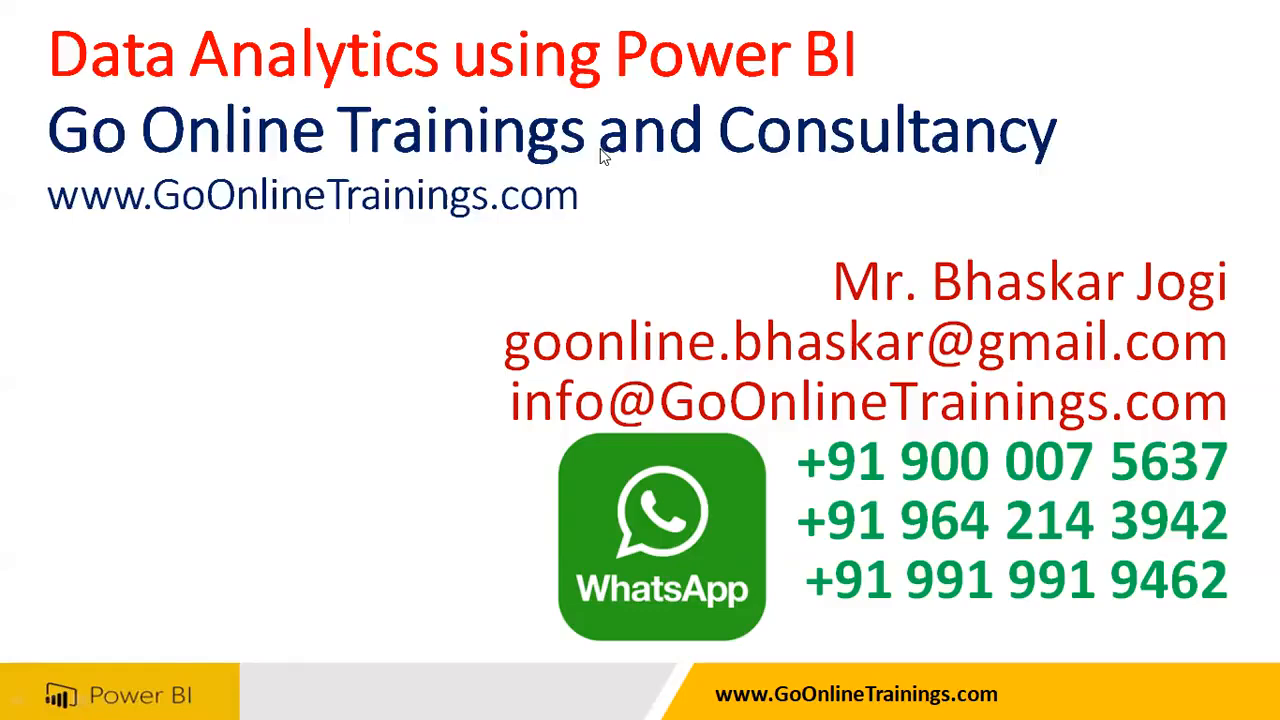
Leave the closing presentation slide and switch back to the Power BI Desktop report
{"action": "left_click", "coordinate": [600, 693]}
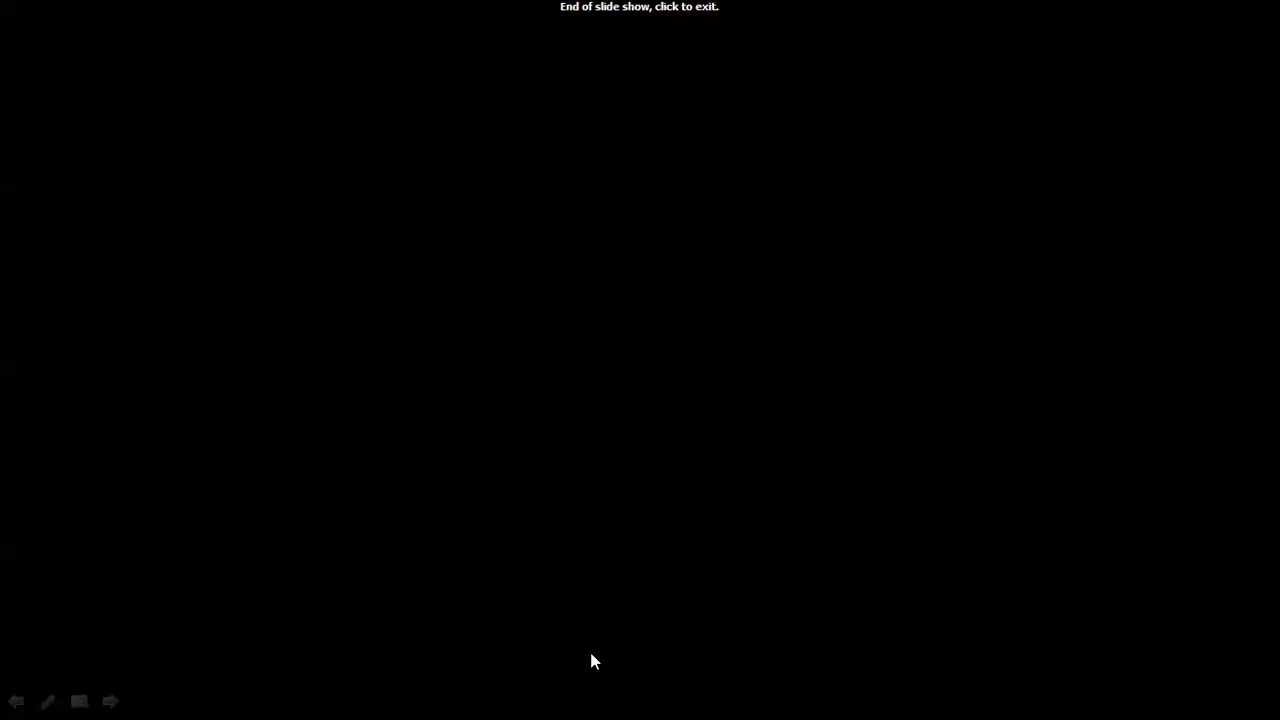
{"action": "left_click", "coordinate": [627, 471]}
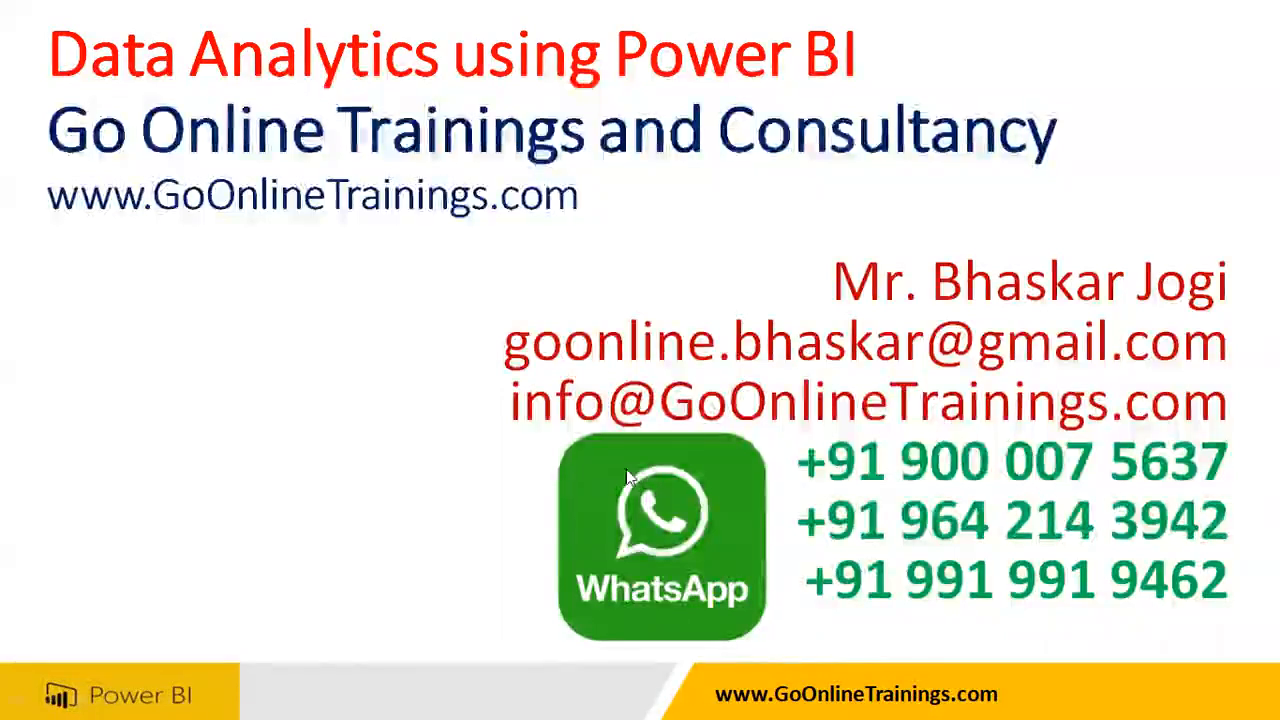
{"action": "key", "text": "super"}
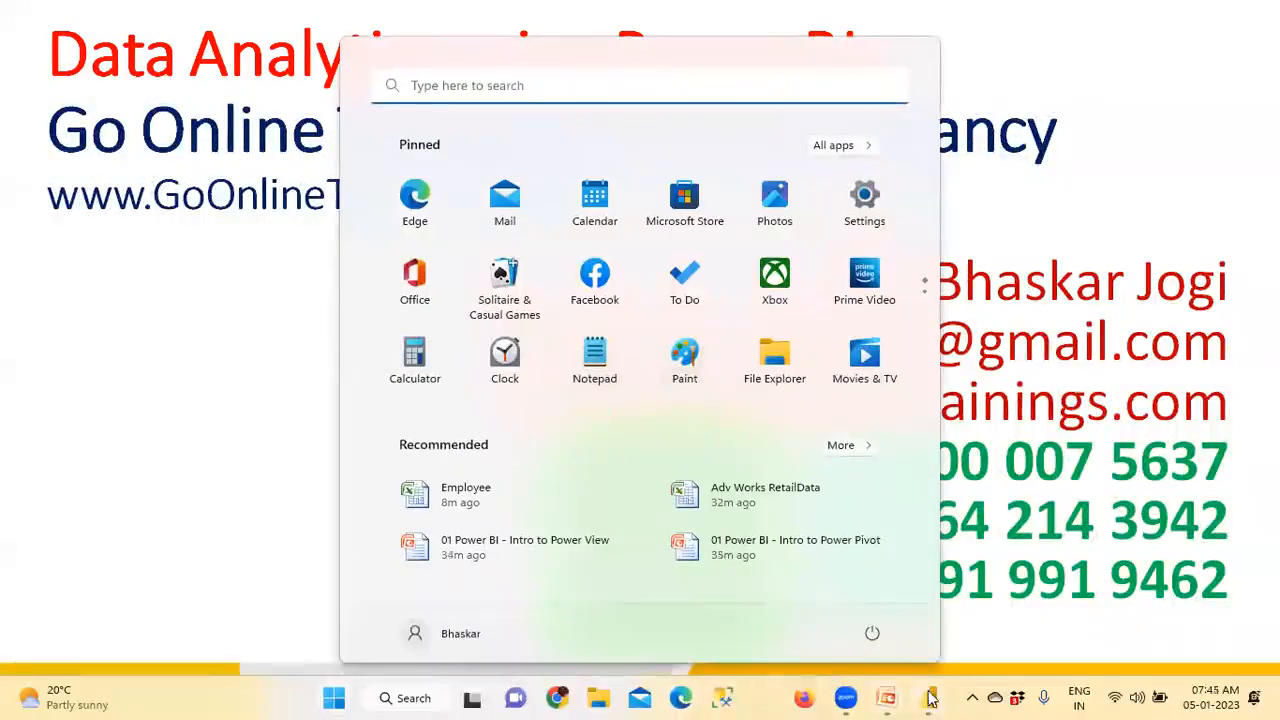
{"action": "left_click", "coordinate": [930, 697]}
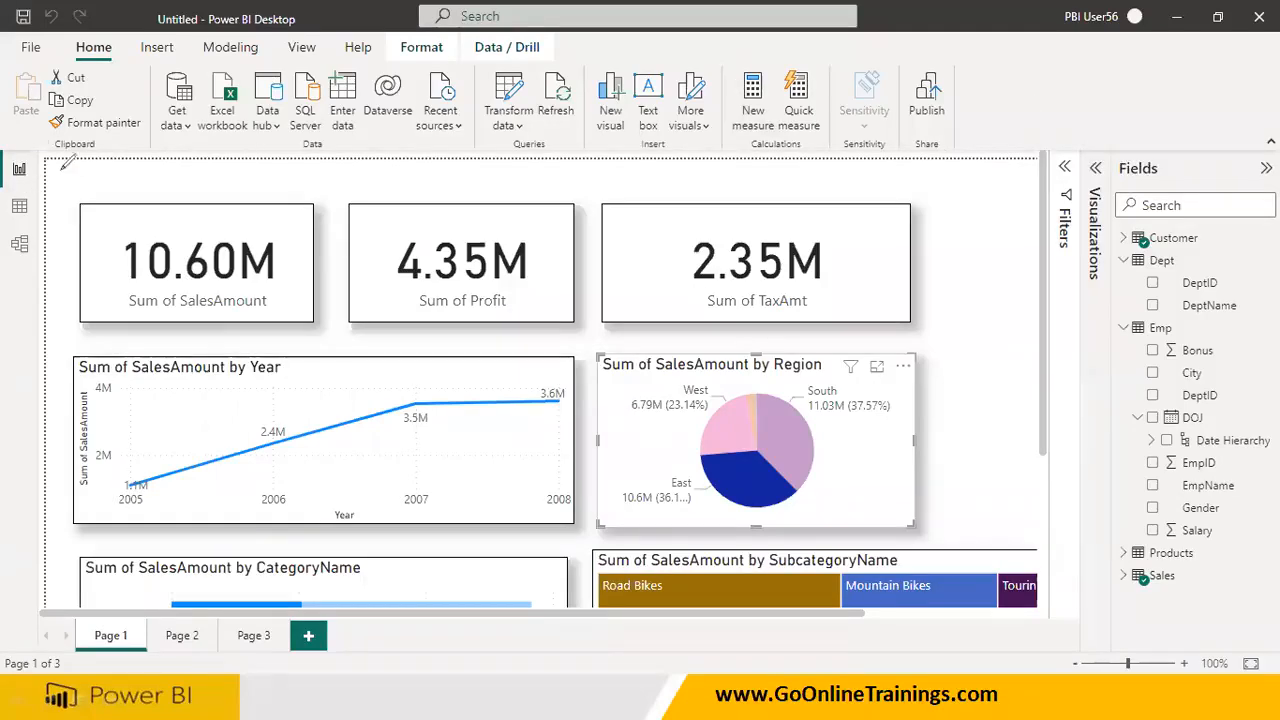
Circle the three view switchers with the annotation pen, outline the report area and label it as the canvas
{"action": "mouse_move", "coordinate": [27, 140]}
{"action": "left_mouse_down"}
{"action": "mouse_move", "coordinate": [6, 285]}
{"action": "mouse_move", "coordinate": [70, 205]}
{"action": "mouse_move", "coordinate": [30, 132]}
{"action": "left_mouse_up"}
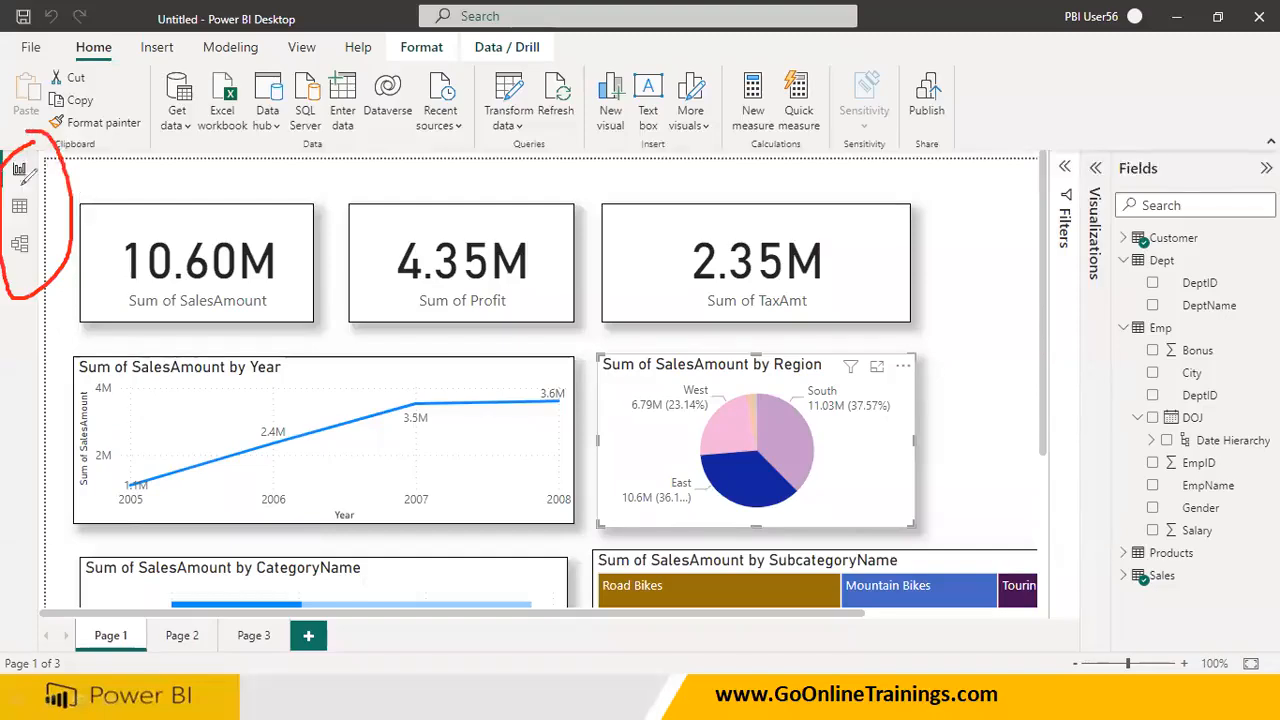
{"action": "mouse_move", "coordinate": [21, 229]}
{"action": "left_mouse_down"}
{"action": "mouse_move", "coordinate": [27, 246]}
{"action": "mouse_move", "coordinate": [17, 229]}
{"action": "mouse_move", "coordinate": [49, 190]}
{"action": "mouse_move", "coordinate": [8, 209]}
{"action": "mouse_move", "coordinate": [55, 145]}
{"action": "mouse_move", "coordinate": [12, 160]}
{"action": "left_mouse_up"}
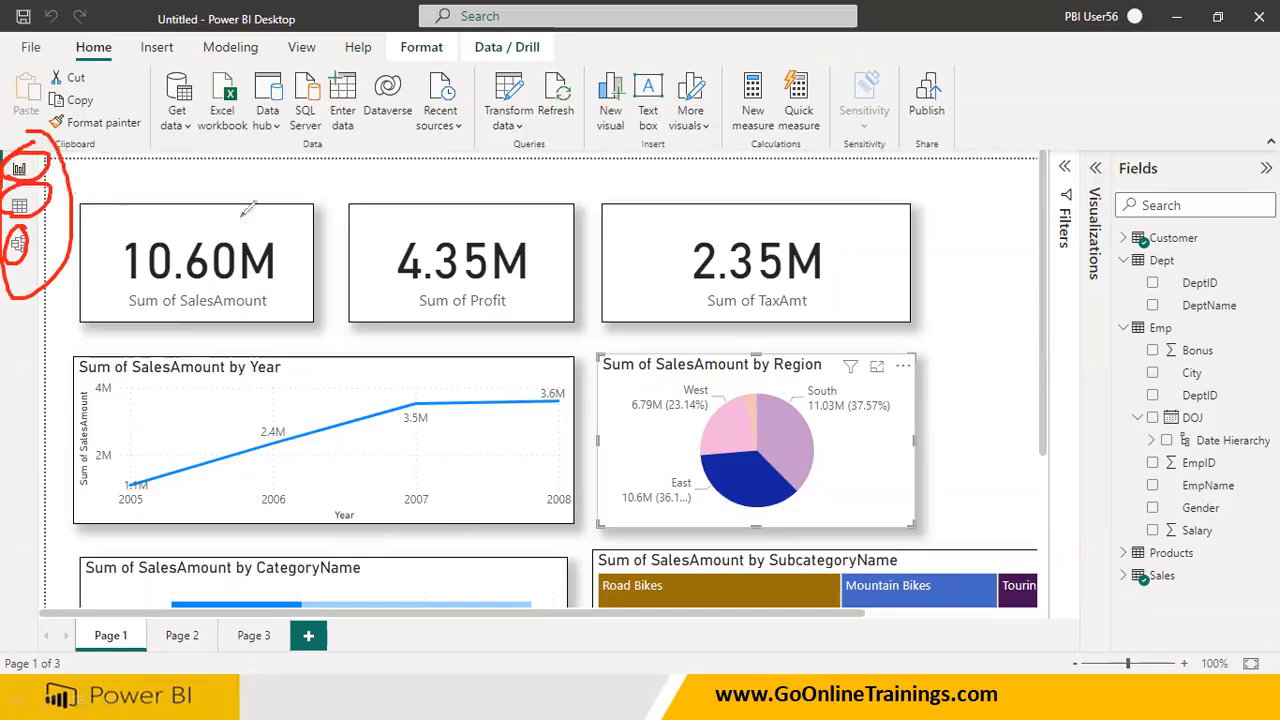
{"action": "mouse_move", "coordinate": [118, 165]}
{"action": "left_mouse_down"}
{"action": "mouse_move", "coordinate": [945, 172]}
{"action": "mouse_move", "coordinate": [1072, 425]}
{"action": "mouse_move", "coordinate": [626, 542]}
{"action": "mouse_move", "coordinate": [155, 422]}
{"action": "left_mouse_up"}
{"action": "left_click_drag", "start_coordinate": [152, 353], "coordinate": [150, 137]}
{"action": "mouse_move", "coordinate": [307, 306]}
{"action": "left_mouse_down"}
{"action": "mouse_move", "coordinate": [334, 346]}
{"action": "mouse_move", "coordinate": [482, 302]}
{"action": "mouse_move", "coordinate": [512, 328]}
{"action": "mouse_move", "coordinate": [533, 312]}
{"action": "mouse_move", "coordinate": [548, 336]}
{"action": "mouse_move", "coordinate": [535, 350]}
{"action": "left_mouse_up"}
{"action": "mouse_move", "coordinate": [583, 366]}
{"action": "left_mouse_down"}
{"action": "mouse_move", "coordinate": [352, 402]}
{"action": "mouse_move", "coordinate": [470, 381]}
{"action": "left_mouse_up"}
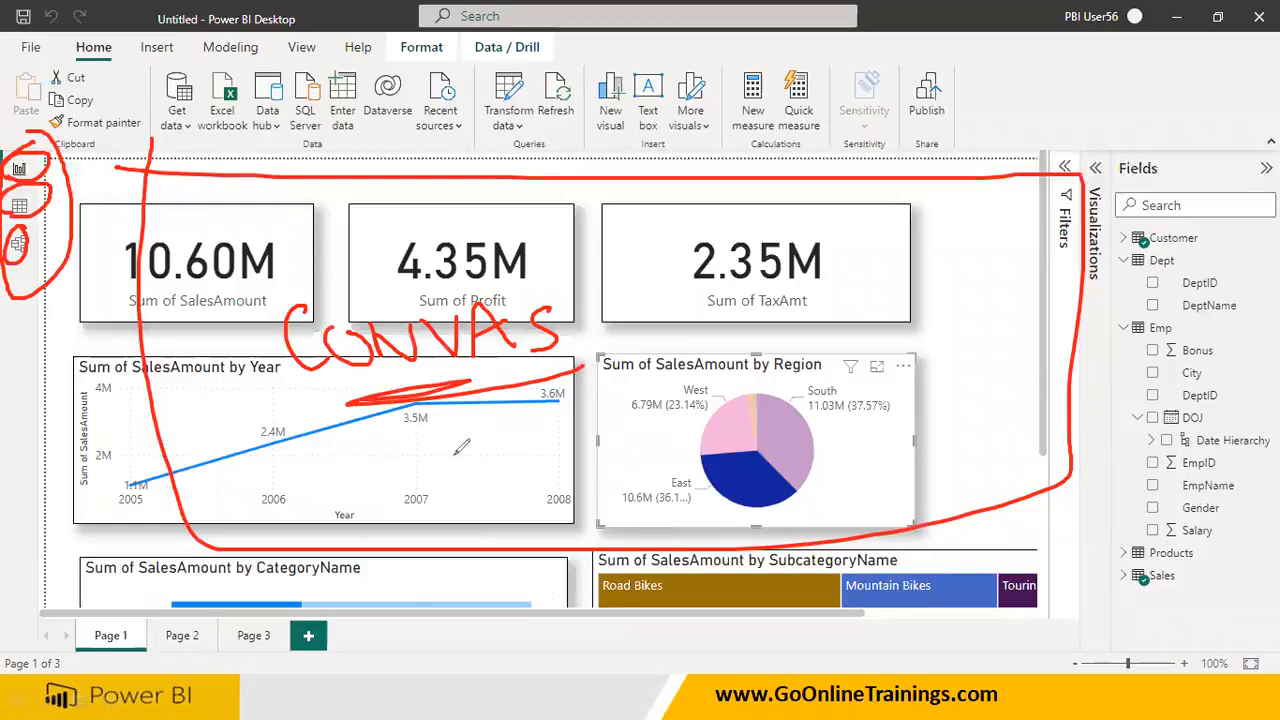
Mark Page 1, Page 2 and Page 3 with pen strokes and underline the area beneath the report canvas
{"action": "left_click_drag", "start_coordinate": [158, 550], "coordinate": [90, 643]}
{"action": "left_click_drag", "start_coordinate": [232, 542], "coordinate": [192, 636]}
{"action": "mouse_move", "coordinate": [296, 540]}
{"action": "left_mouse_down"}
{"action": "mouse_move", "coordinate": [247, 639]}
{"action": "mouse_move", "coordinate": [553, 660]}
{"action": "mouse_move", "coordinate": [965, 660]}
{"action": "left_mouse_up"}
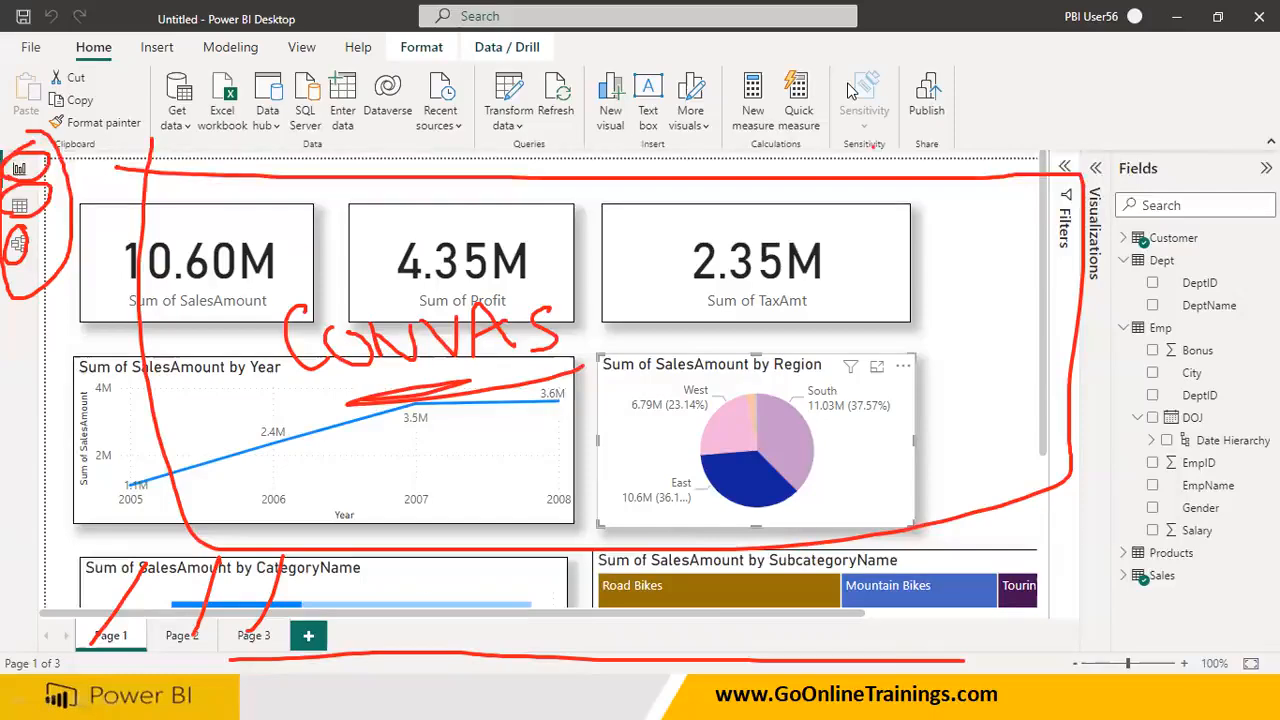
Expand the collapsed Filters and Visualizations panes and underline and circle the Filters heading
{"action": "left_click", "coordinate": [1064, 167]}
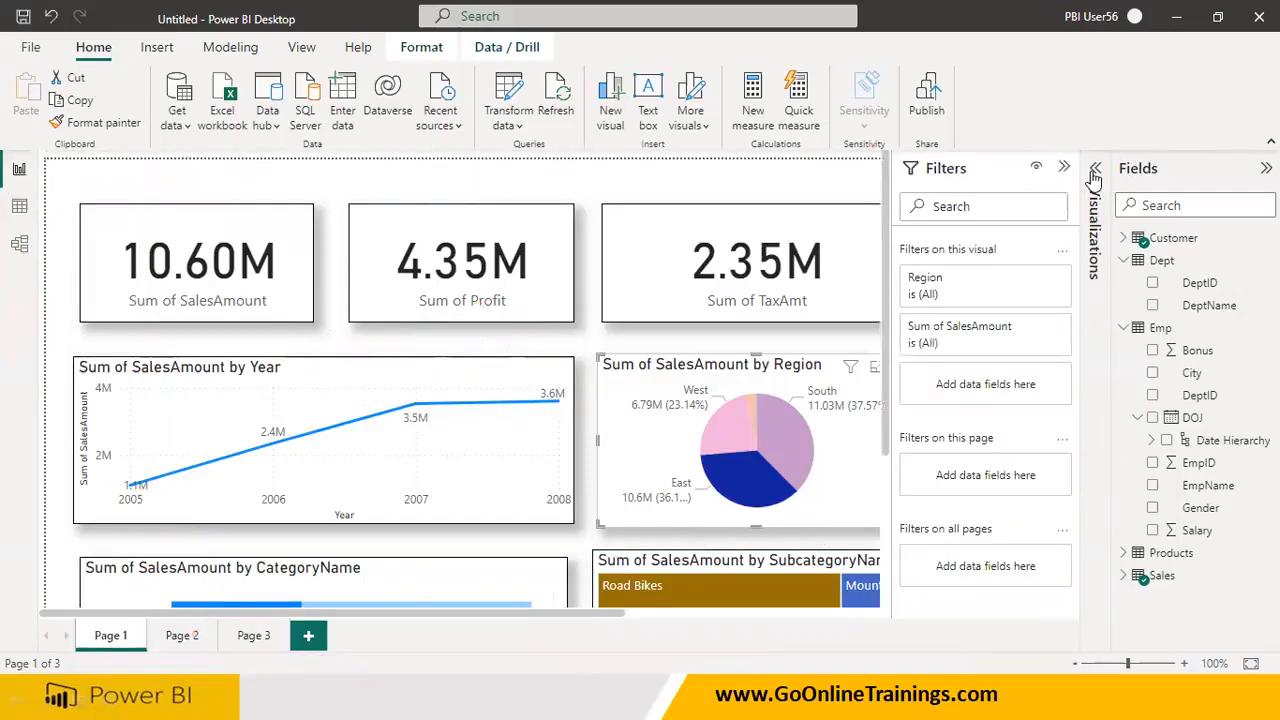
{"action": "left_click", "coordinate": [1096, 170]}
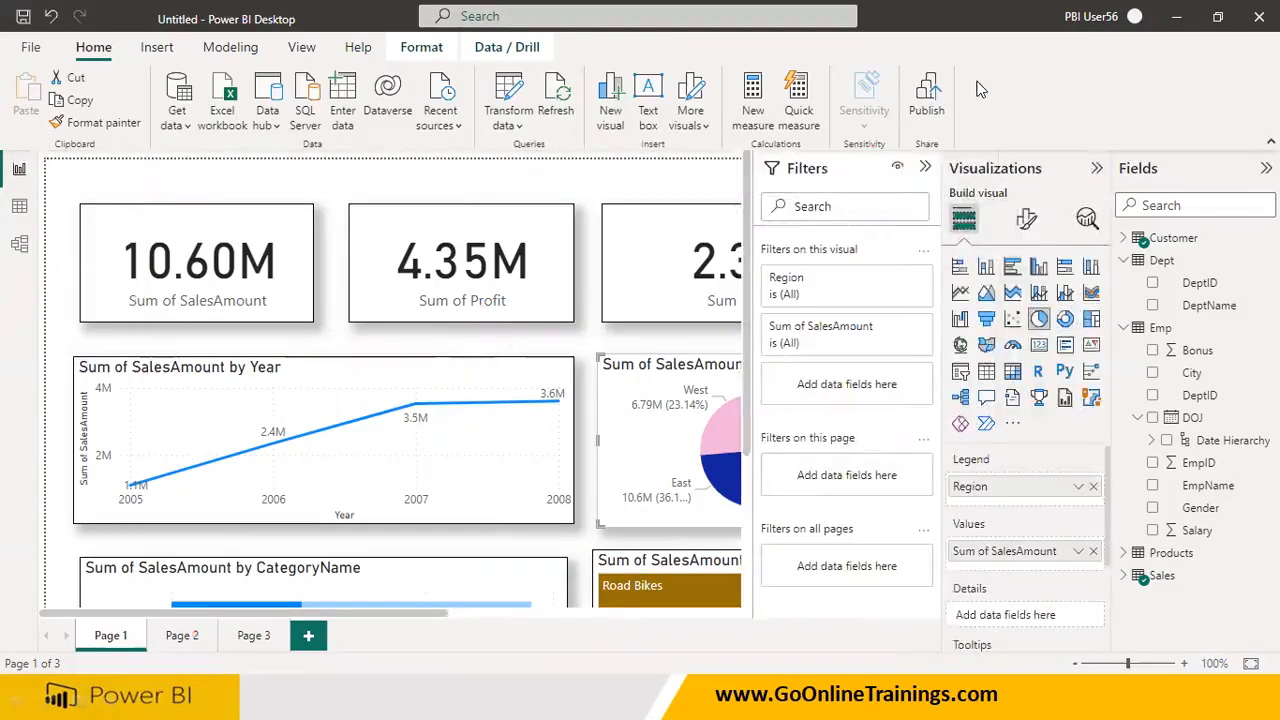
{"action": "mouse_move", "coordinate": [780, 183]}
{"action": "left_mouse_down"}
{"action": "mouse_move", "coordinate": [858, 188]}
{"action": "mouse_move", "coordinate": [766, 182]}
{"action": "left_mouse_up"}
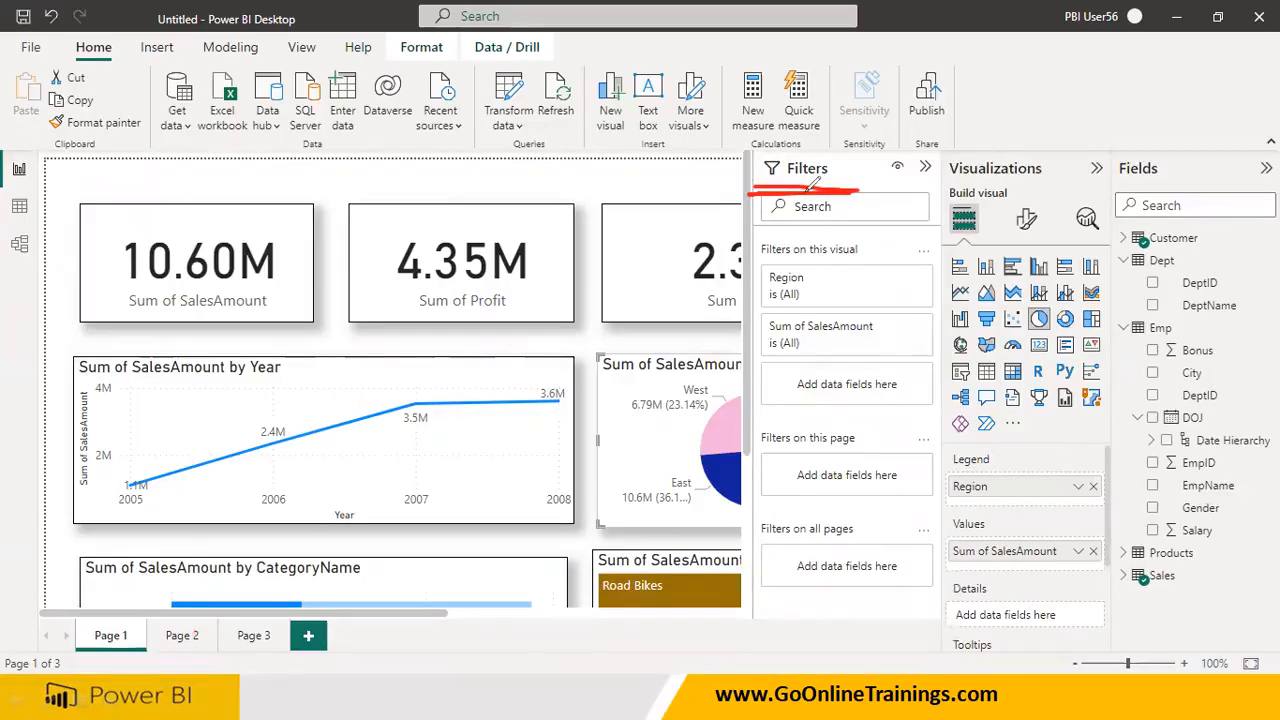
{"action": "mouse_move", "coordinate": [750, 167]}
{"action": "left_mouse_down"}
{"action": "mouse_move", "coordinate": [815, 199]}
{"action": "mouse_move", "coordinate": [828, 160]}
{"action": "mouse_move", "coordinate": [735, 174]}
{"action": "mouse_move", "coordinate": [752, 193]}
{"action": "left_mouse_up"}
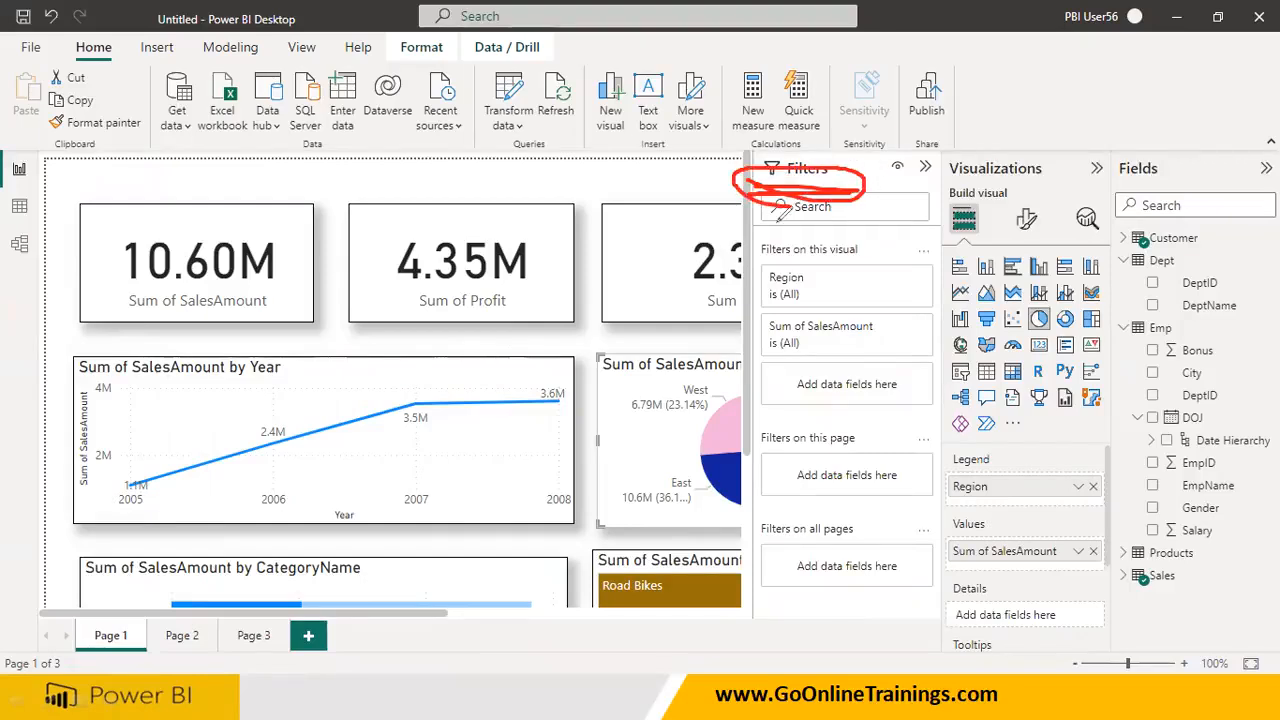
Underline the Visualizations and Fields headings, box the field list, visual gallery and Build visual option, and label the format option
{"action": "left_click_drag", "start_coordinate": [948, 182], "coordinate": [1195, 186]}
{"action": "mouse_move", "coordinate": [1113, 221]}
{"action": "left_mouse_down"}
{"action": "mouse_move", "coordinate": [1117, 650]}
{"action": "mouse_move", "coordinate": [1273, 650]}
{"action": "mouse_move", "coordinate": [1265, 302]}
{"action": "left_mouse_up"}
{"action": "left_click_drag", "start_coordinate": [1238, 222], "coordinate": [1115, 218]}
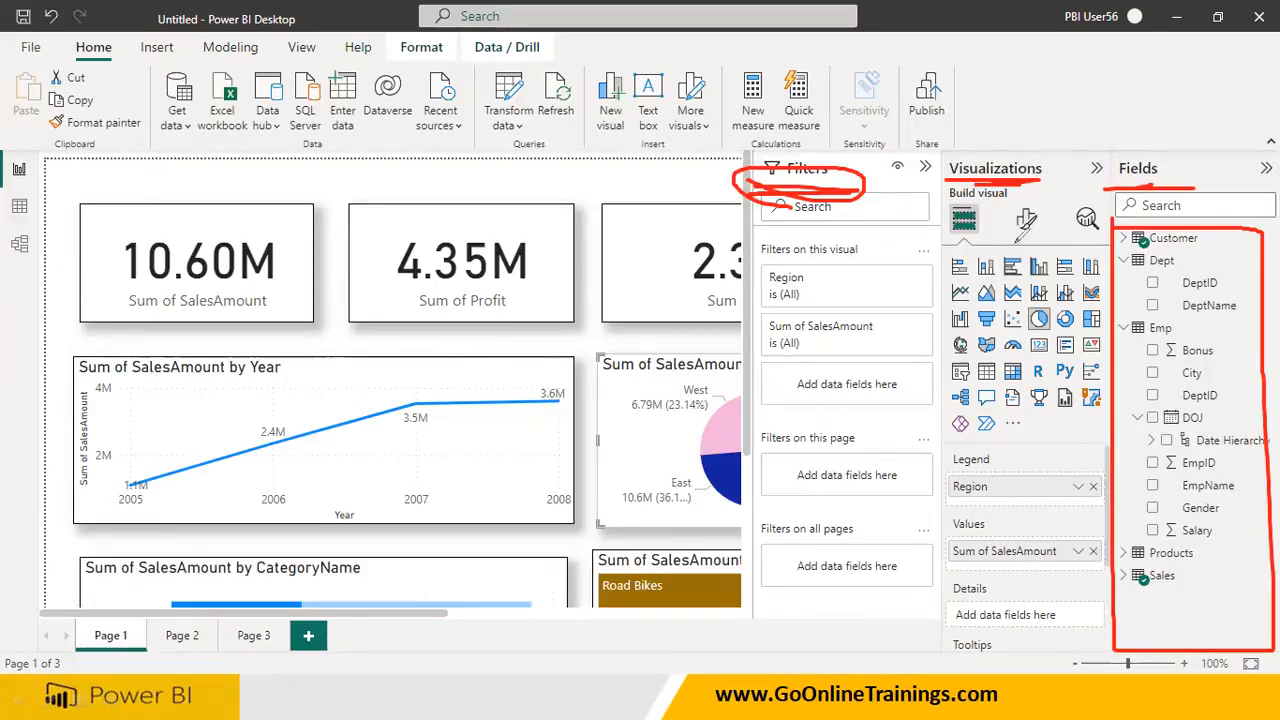
{"action": "mouse_move", "coordinate": [950, 252]}
{"action": "left_mouse_down"}
{"action": "mouse_move", "coordinate": [949, 395]}
{"action": "mouse_move", "coordinate": [1055, 435]}
{"action": "mouse_move", "coordinate": [1120, 435]}
{"action": "left_mouse_up"}
{"action": "mouse_move", "coordinate": [949, 243]}
{"action": "left_mouse_down"}
{"action": "mouse_move", "coordinate": [995, 232]}
{"action": "mouse_move", "coordinate": [955, 193]}
{"action": "mouse_move", "coordinate": [924, 238]}
{"action": "mouse_move", "coordinate": [975, 246]}
{"action": "left_mouse_up"}
{"action": "mouse_move", "coordinate": [1044, 202]}
{"action": "left_mouse_down"}
{"action": "mouse_move", "coordinate": [1008, 204]}
{"action": "mouse_move", "coordinate": [1006, 240]}
{"action": "mouse_move", "coordinate": [1048, 228]}
{"action": "mouse_move", "coordinate": [1032, 182]}
{"action": "mouse_move", "coordinate": [1078, 125]}
{"action": "mouse_move", "coordinate": [1200, 88]}
{"action": "mouse_move", "coordinate": [1213, 68]}
{"action": "left_mouse_up"}
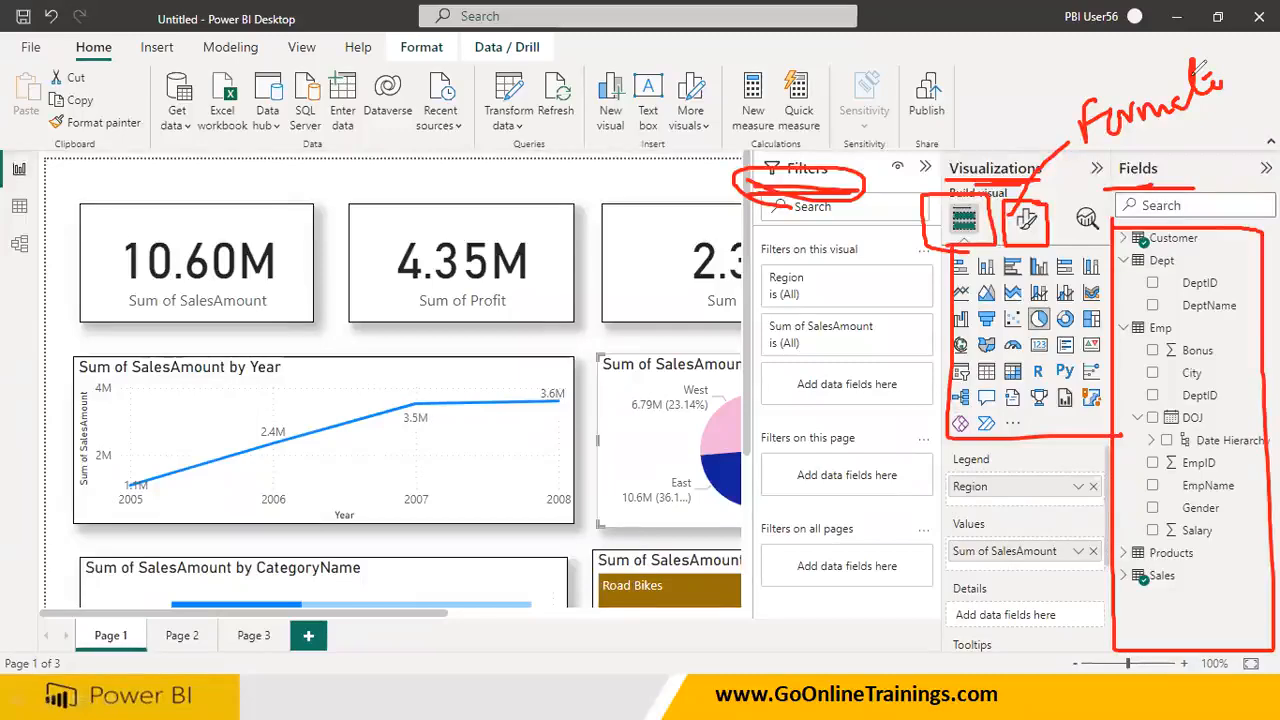
Mark the Profit card, the pie chart's West label and the Filters heading, and clear all annotations
{"action": "mouse_move", "coordinate": [382, 284]}
{"action": "left_mouse_down"}
{"action": "mouse_move", "coordinate": [488, 285]}
{"action": "mouse_move", "coordinate": [566, 207]}
{"action": "mouse_move", "coordinate": [430, 205]}
{"action": "mouse_move", "coordinate": [396, 263]}
{"action": "left_mouse_up"}
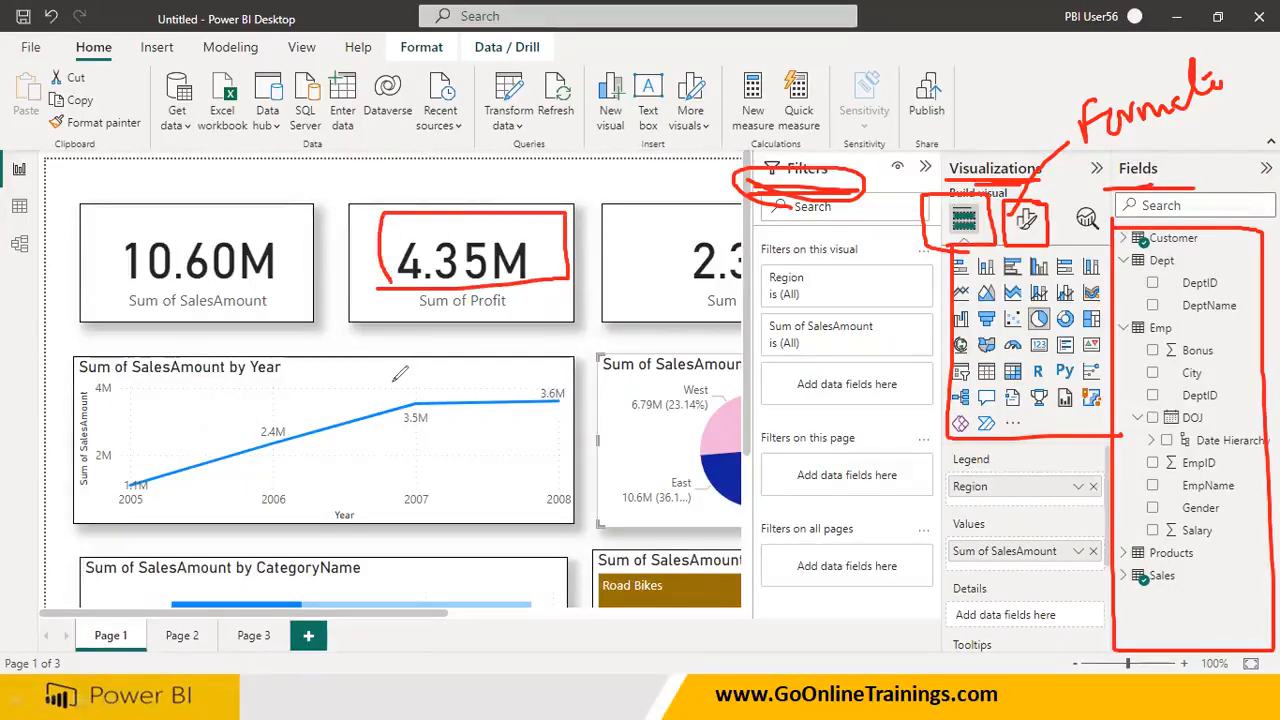
{"action": "mouse_move", "coordinate": [612, 425]}
{"action": "left_mouse_down"}
{"action": "mouse_move", "coordinate": [714, 424]}
{"action": "mouse_move", "coordinate": [713, 372]}
{"action": "mouse_move", "coordinate": [606, 371]}
{"action": "left_mouse_up"}
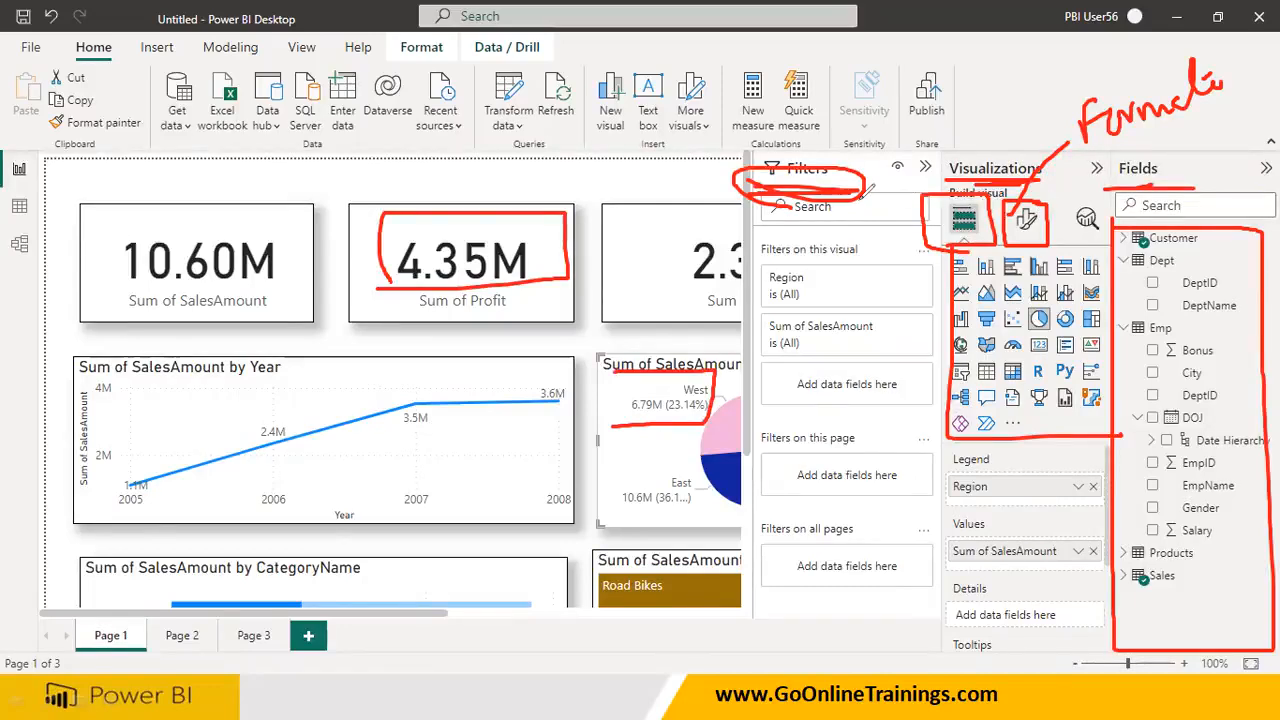
{"action": "mouse_move", "coordinate": [750, 163]}
{"action": "left_mouse_down"}
{"action": "mouse_move", "coordinate": [862, 150]}
{"action": "mouse_move", "coordinate": [728, 186]}
{"action": "mouse_move", "coordinate": [800, 148]}
{"action": "mouse_move", "coordinate": [782, 152]}
{"action": "left_mouse_up"}
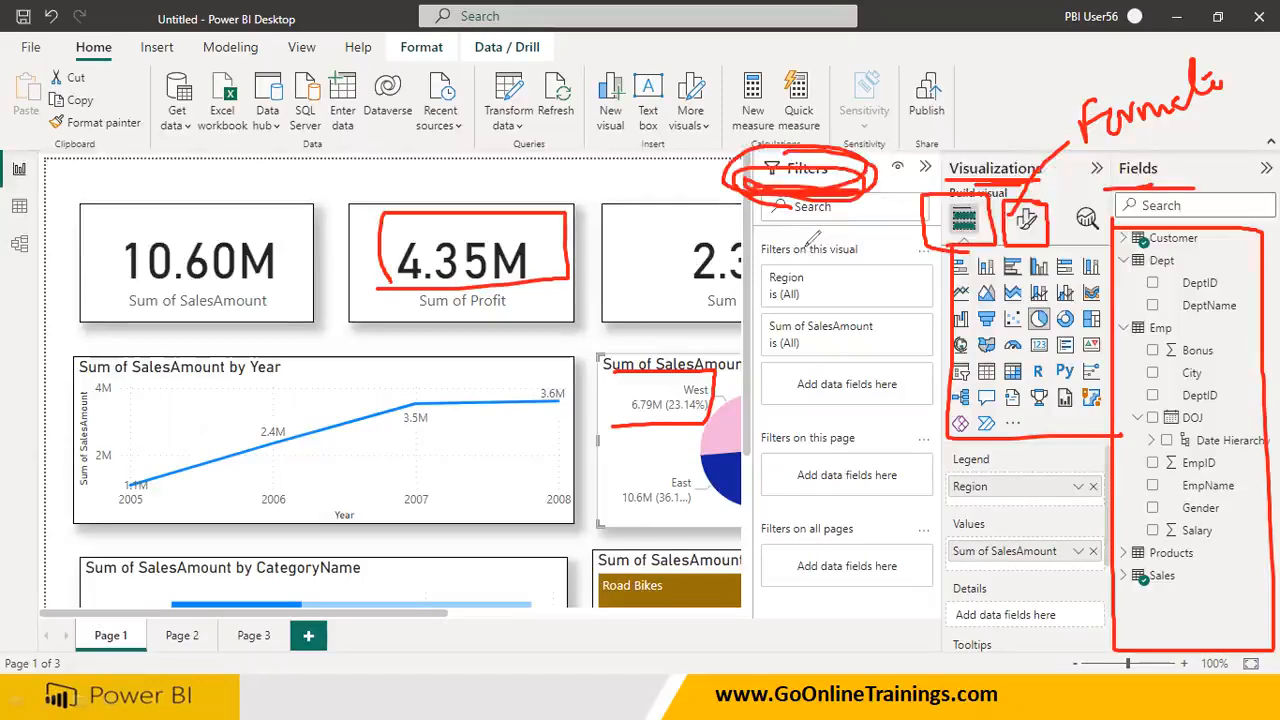
{"action": "key", "text": "Escape"}
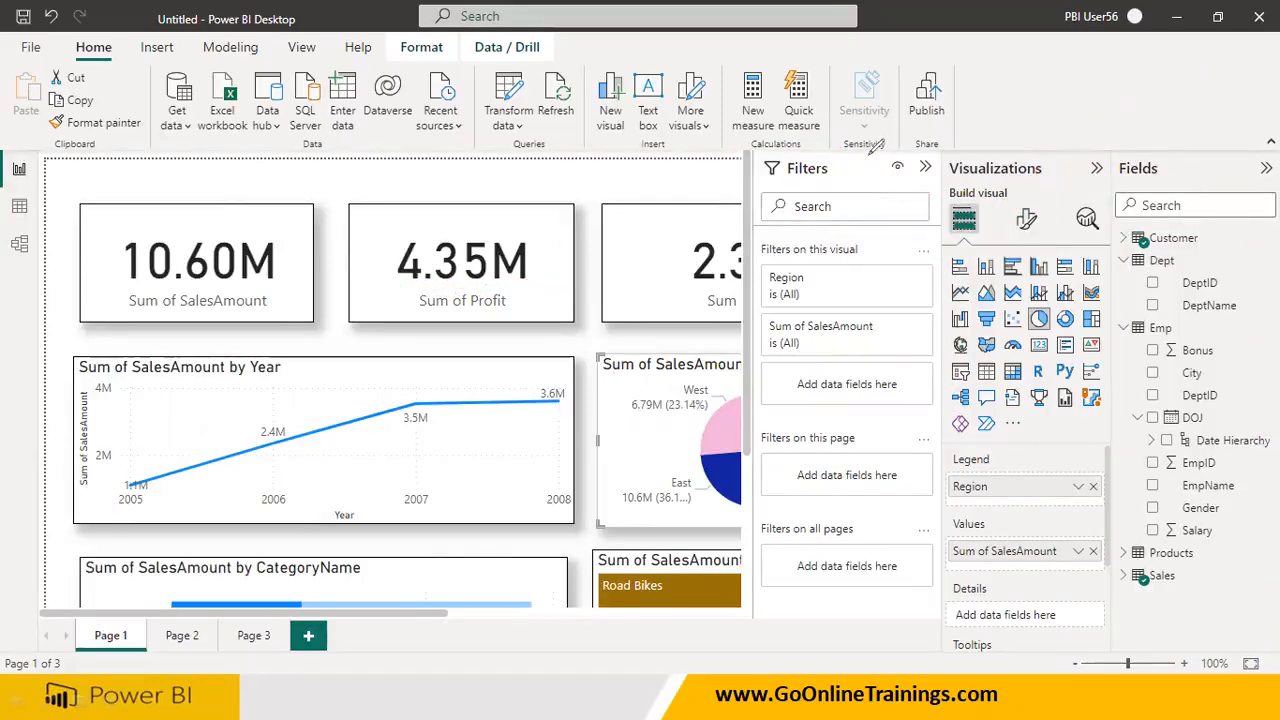
Select the Profit and TaxAmt cards in turn and compare their filters, collapsing and reopening the Filters pane
{"action": "left_click", "coordinate": [548, 260]}
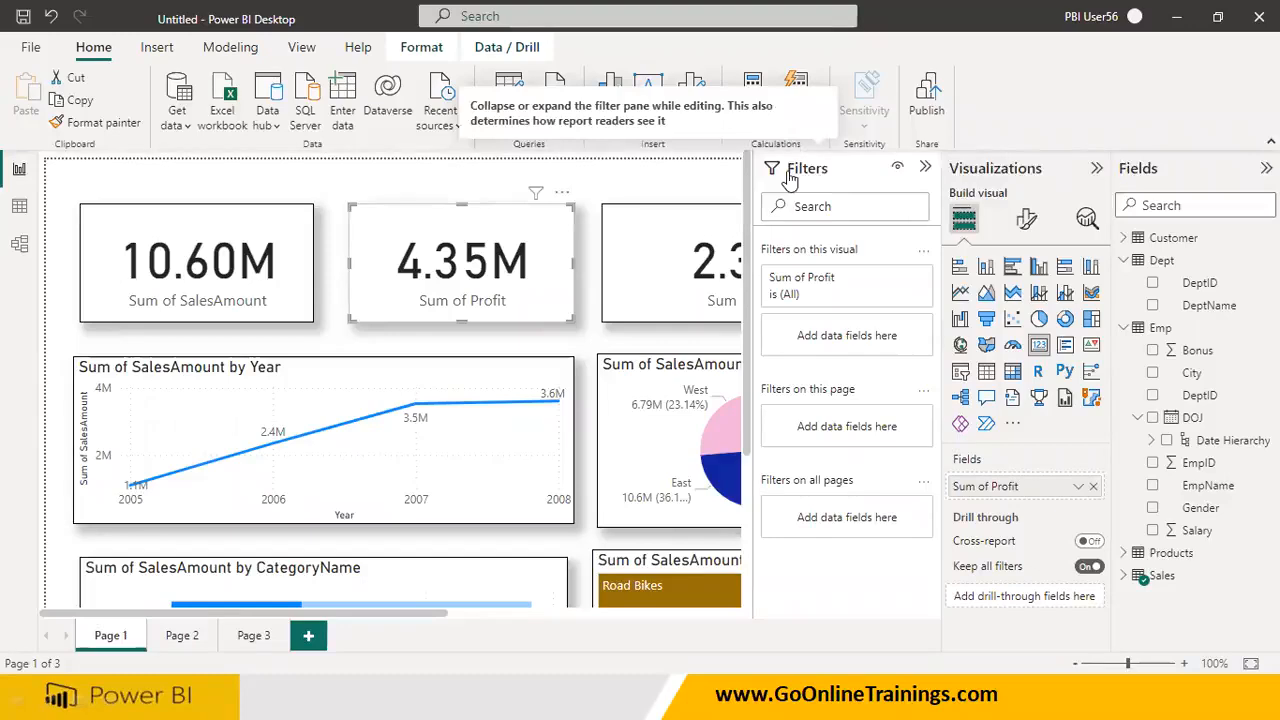
{"action": "left_click", "coordinate": [927, 168]}
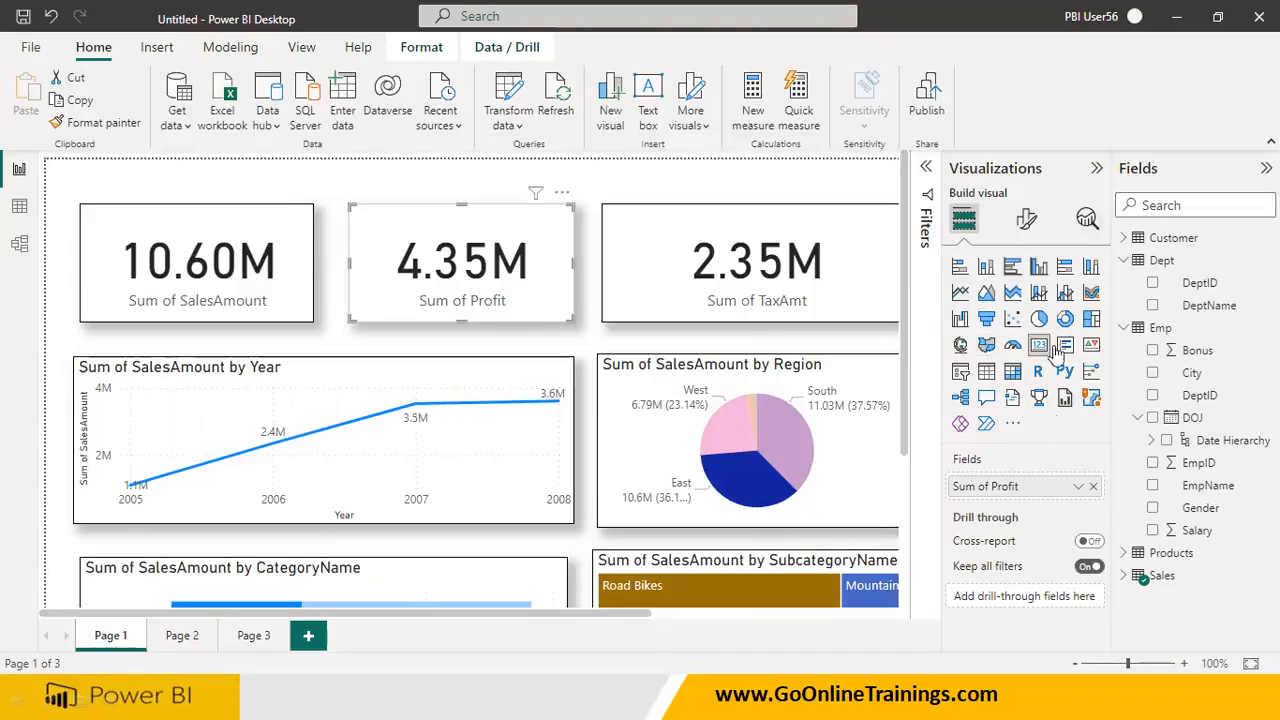
{"action": "left_click", "coordinate": [926, 170]}
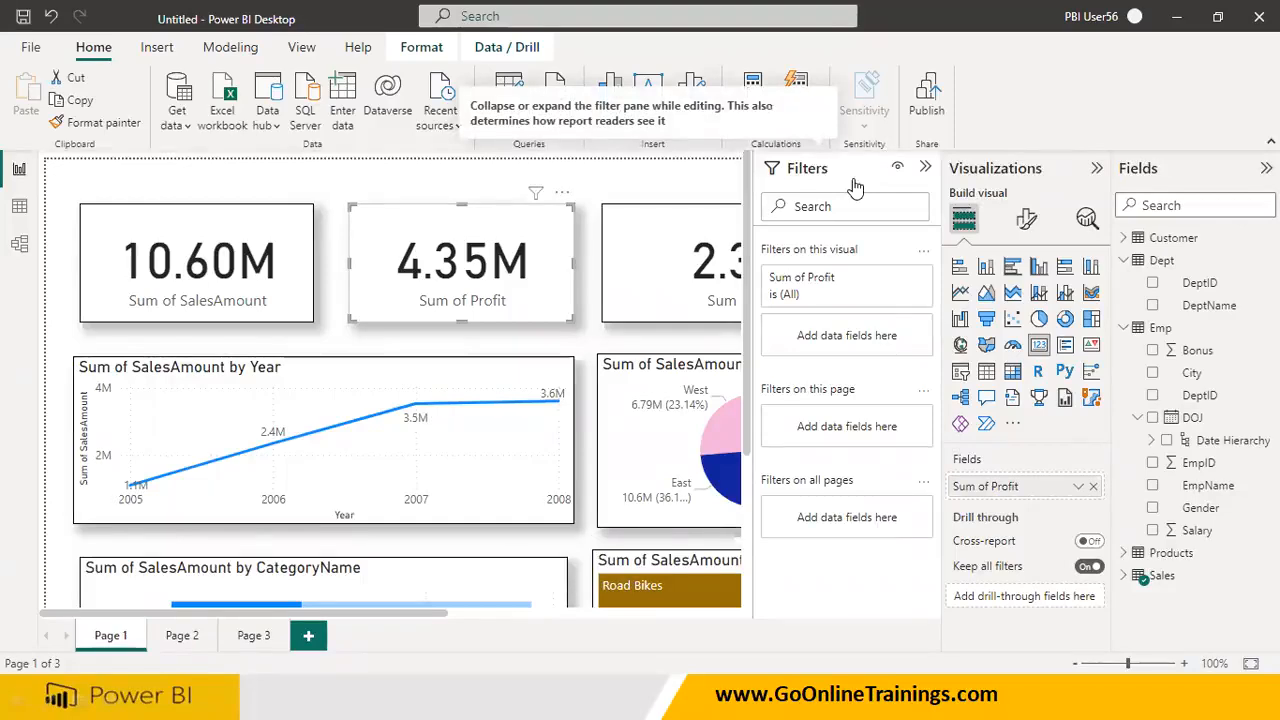
{"action": "left_click", "coordinate": [658, 242]}
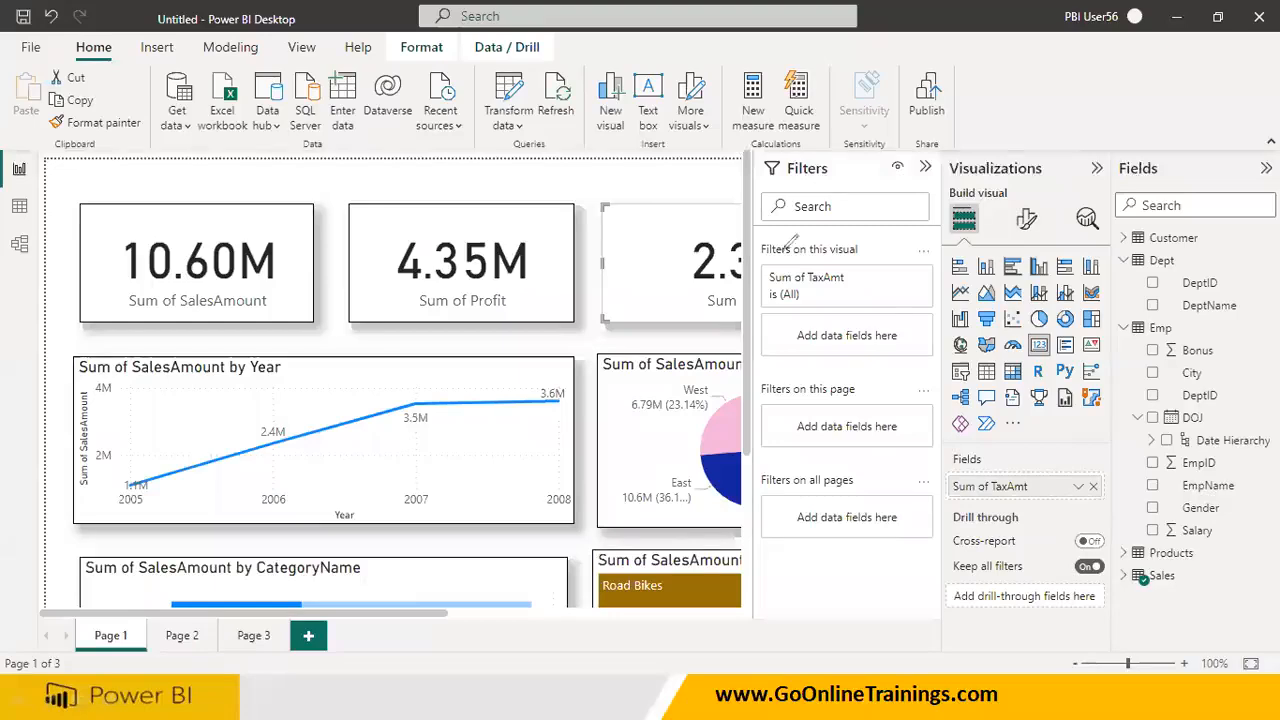
Circle and number the filter levels: this visual as 1, this page as 2, all pages as 3 and Drill through as 4
{"action": "mouse_move", "coordinate": [753, 262]}
{"action": "left_mouse_down"}
{"action": "mouse_move", "coordinate": [887, 252]}
{"action": "mouse_move", "coordinate": [757, 228]}
{"action": "mouse_move", "coordinate": [790, 259]}
{"action": "left_mouse_up"}
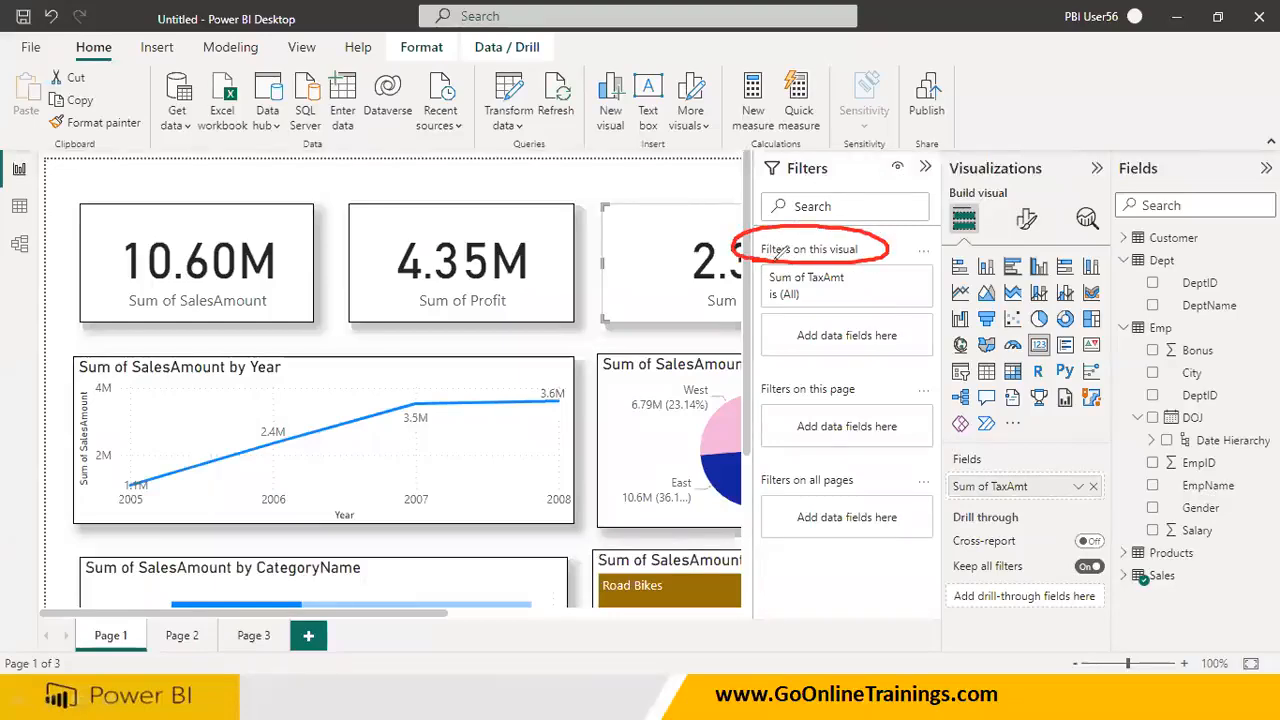
{"action": "mouse_move", "coordinate": [898, 238]}
{"action": "left_mouse_down"}
{"action": "mouse_move", "coordinate": [900, 262]}
{"action": "mouse_move", "coordinate": [906, 221]}
{"action": "left_mouse_up"}
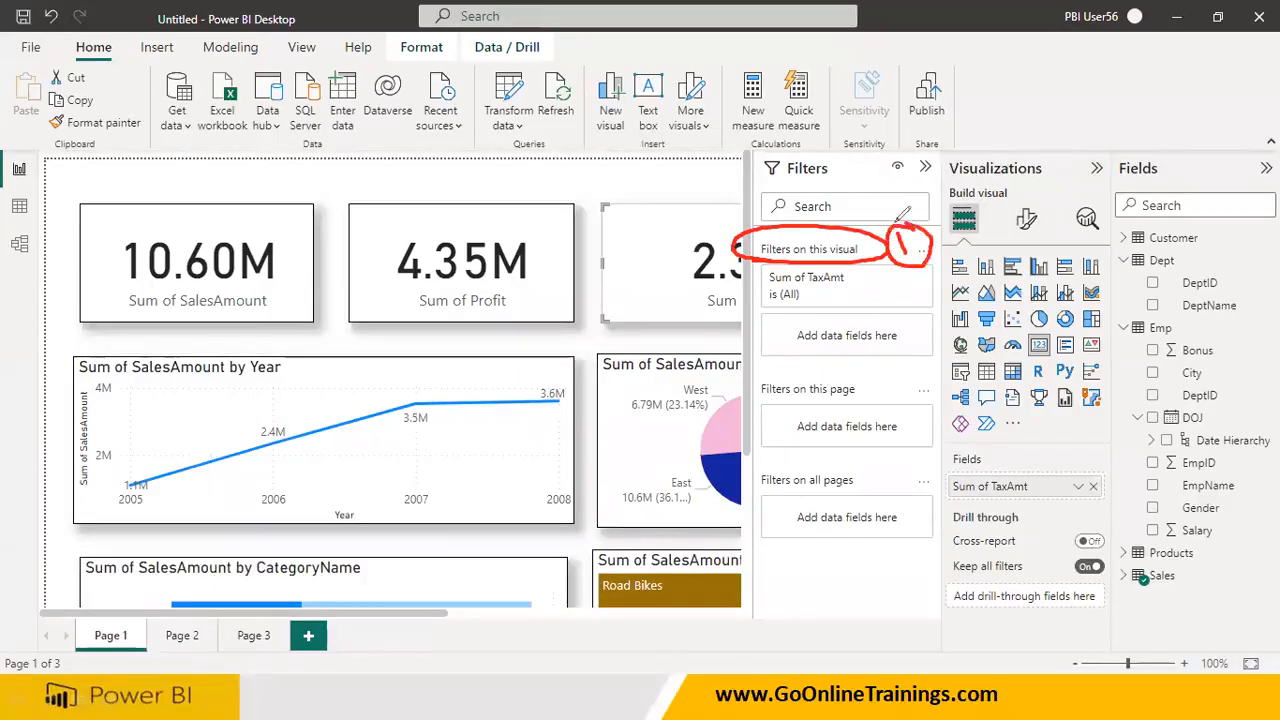
{"action": "mouse_move", "coordinate": [759, 391]}
{"action": "left_mouse_down"}
{"action": "mouse_move", "coordinate": [866, 402]}
{"action": "mouse_move", "coordinate": [808, 354]}
{"action": "mouse_move", "coordinate": [760, 394]}
{"action": "mouse_move", "coordinate": [792, 402]}
{"action": "left_mouse_up"}
{"action": "mouse_move", "coordinate": [898, 372]}
{"action": "left_mouse_down"}
{"action": "mouse_move", "coordinate": [902, 394]}
{"action": "mouse_move", "coordinate": [918, 392]}
{"action": "left_mouse_up"}
{"action": "mouse_move", "coordinate": [930, 360]}
{"action": "left_mouse_down"}
{"action": "mouse_move", "coordinate": [894, 356]}
{"action": "mouse_move", "coordinate": [920, 412]}
{"action": "mouse_move", "coordinate": [930, 362]}
{"action": "left_mouse_up"}
{"action": "mouse_move", "coordinate": [760, 486]}
{"action": "left_mouse_down"}
{"action": "mouse_move", "coordinate": [870, 490]}
{"action": "mouse_move", "coordinate": [872, 452]}
{"action": "mouse_move", "coordinate": [770, 450]}
{"action": "mouse_move", "coordinate": [776, 491]}
{"action": "left_mouse_up"}
{"action": "left_click_drag", "start_coordinate": [900, 468], "coordinate": [922, 480]}
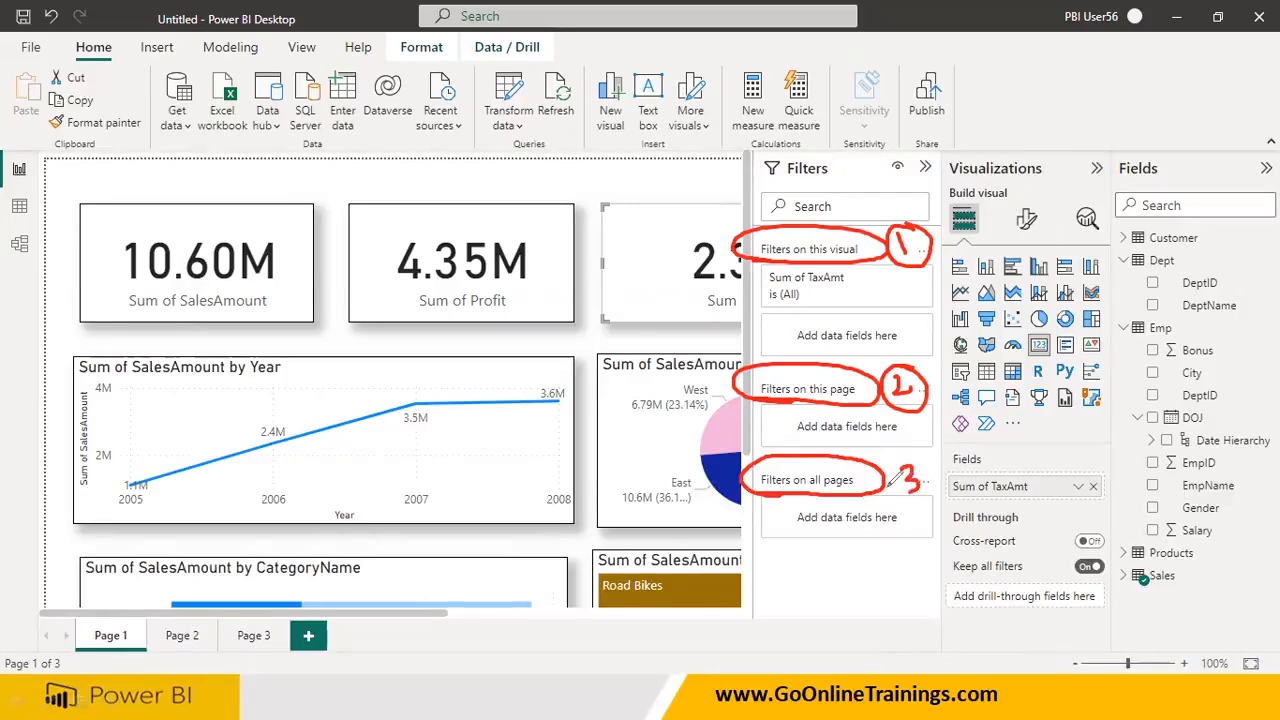
{"action": "mouse_move", "coordinate": [941, 522]}
{"action": "left_mouse_down"}
{"action": "mouse_move", "coordinate": [1055, 520]}
{"action": "mouse_move", "coordinate": [995, 495]}
{"action": "mouse_move", "coordinate": [930, 532]}
{"action": "mouse_move", "coordinate": [975, 536]}
{"action": "left_mouse_up"}
{"action": "mouse_move", "coordinate": [1072, 504]}
{"action": "left_mouse_down"}
{"action": "mouse_move", "coordinate": [1066, 520]}
{"action": "mouse_move", "coordinate": [1090, 521]}
{"action": "mouse_move", "coordinate": [1082, 540]}
{"action": "left_mouse_up"}
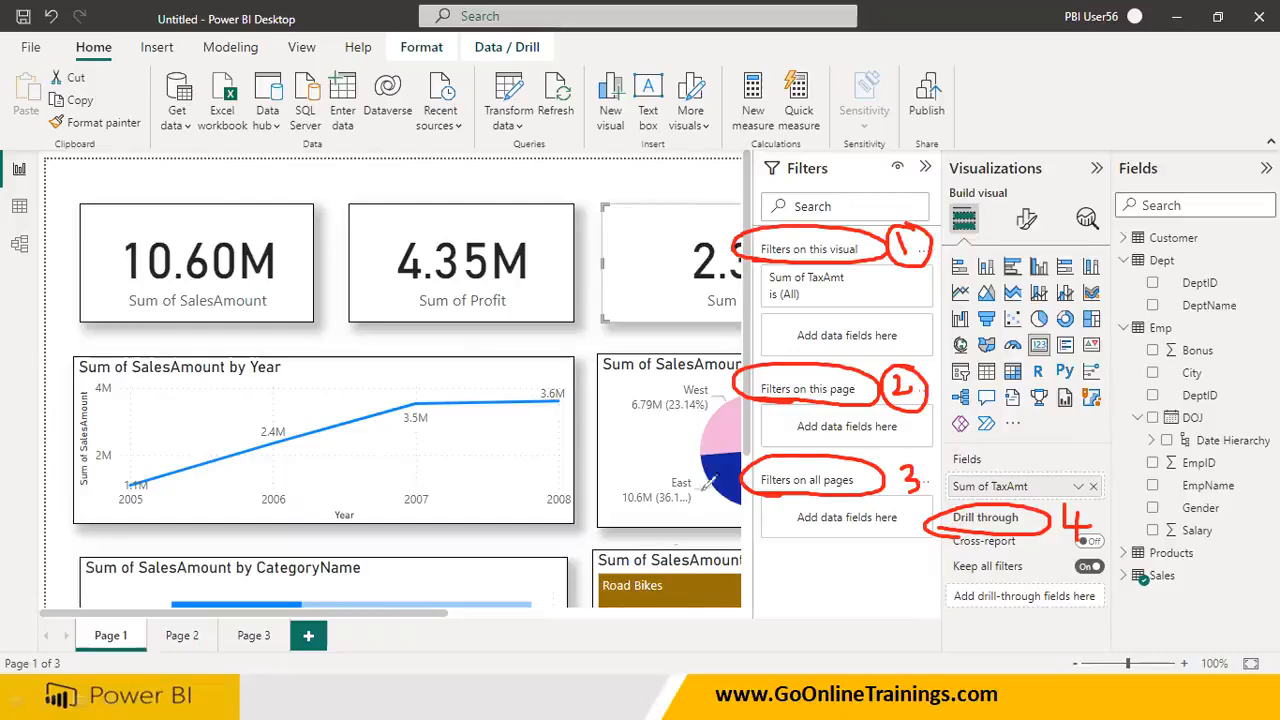
Label the three filter sections by hand as Report for all pages, Page for this page and Visual for this visual
{"action": "mouse_move", "coordinate": [772, 465]}
{"action": "left_mouse_down"}
{"action": "mouse_move", "coordinate": [714, 503]}
{"action": "mouse_move", "coordinate": [730, 546]}
{"action": "mouse_move", "coordinate": [850, 560]}
{"action": "mouse_move", "coordinate": [840, 541]}
{"action": "left_mouse_up"}
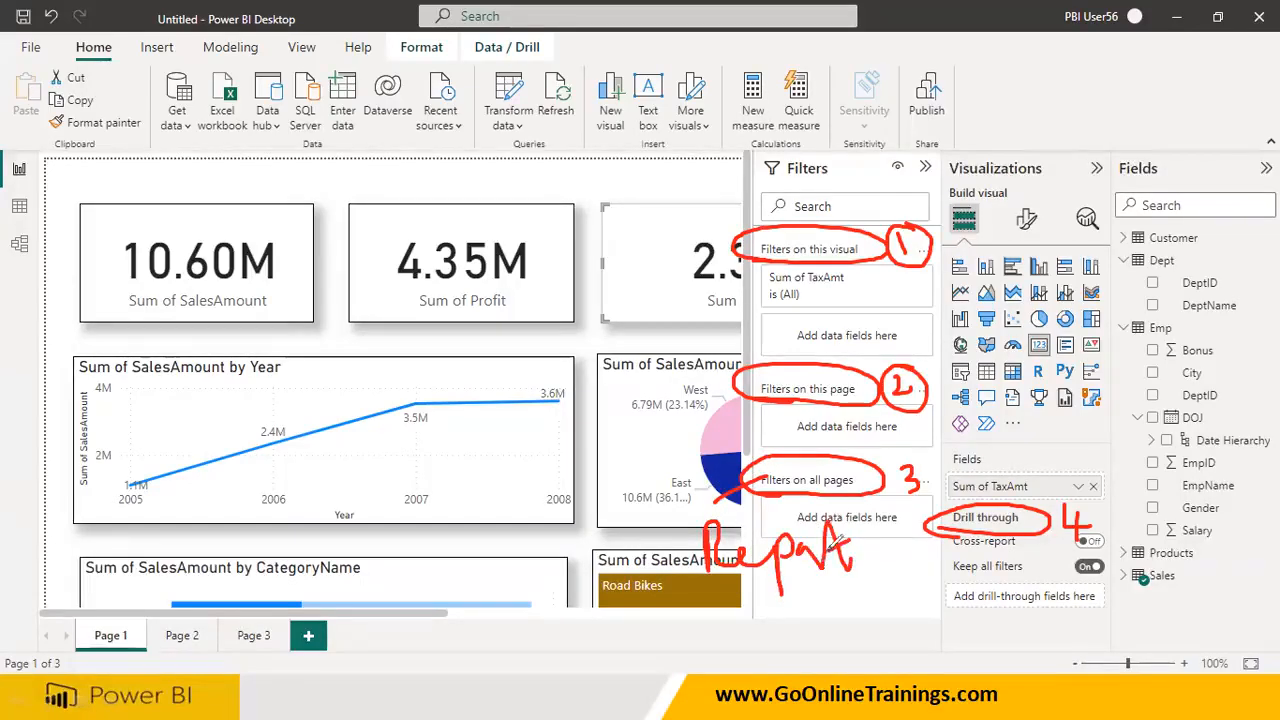
{"action": "left_click_drag", "start_coordinate": [768, 372], "coordinate": [712, 401]}
{"action": "mouse_move", "coordinate": [620, 396]}
{"action": "left_mouse_down"}
{"action": "mouse_move", "coordinate": [607, 409]}
{"action": "mouse_move", "coordinate": [612, 440]}
{"action": "mouse_move", "coordinate": [652, 402]}
{"action": "mouse_move", "coordinate": [688, 392]}
{"action": "mouse_move", "coordinate": [684, 440]}
{"action": "mouse_move", "coordinate": [725, 398]}
{"action": "left_mouse_up"}
{"action": "left_click_drag", "start_coordinate": [735, 249], "coordinate": [657, 270]}
{"action": "mouse_move", "coordinate": [506, 255]}
{"action": "left_mouse_down"}
{"action": "mouse_move", "coordinate": [556, 244]}
{"action": "mouse_move", "coordinate": [577, 292]}
{"action": "left_mouse_up"}
{"action": "mouse_move", "coordinate": [600, 244]}
{"action": "left_mouse_down"}
{"action": "mouse_move", "coordinate": [594, 292]}
{"action": "mouse_move", "coordinate": [674, 252]}
{"action": "mouse_move", "coordinate": [688, 220]}
{"action": "left_mouse_up"}
Box the SalesAmount card with an arrow as a visual example and outline the report page as a page example
{"action": "mouse_move", "coordinate": [124, 308]}
{"action": "left_mouse_down"}
{"action": "mouse_move", "coordinate": [304, 268]}
{"action": "mouse_move", "coordinate": [104, 185]}
{"action": "mouse_move", "coordinate": [150, 318]}
{"action": "left_mouse_up"}
{"action": "mouse_move", "coordinate": [392, 182]}
{"action": "left_mouse_down"}
{"action": "mouse_move", "coordinate": [270, 218]}
{"action": "mouse_move", "coordinate": [268, 232]}
{"action": "mouse_move", "coordinate": [288, 238]}
{"action": "left_mouse_up"}
{"action": "mouse_move", "coordinate": [532, 160]}
{"action": "left_mouse_down"}
{"action": "mouse_move", "coordinate": [126, 140]}
{"action": "mouse_move", "coordinate": [36, 425]}
{"action": "mouse_move", "coordinate": [318, 616]}
{"action": "mouse_move", "coordinate": [604, 468]}
{"action": "mouse_move", "coordinate": [560, 150]}
{"action": "mouse_move", "coordinate": [462, 155]}
{"action": "left_mouse_up"}
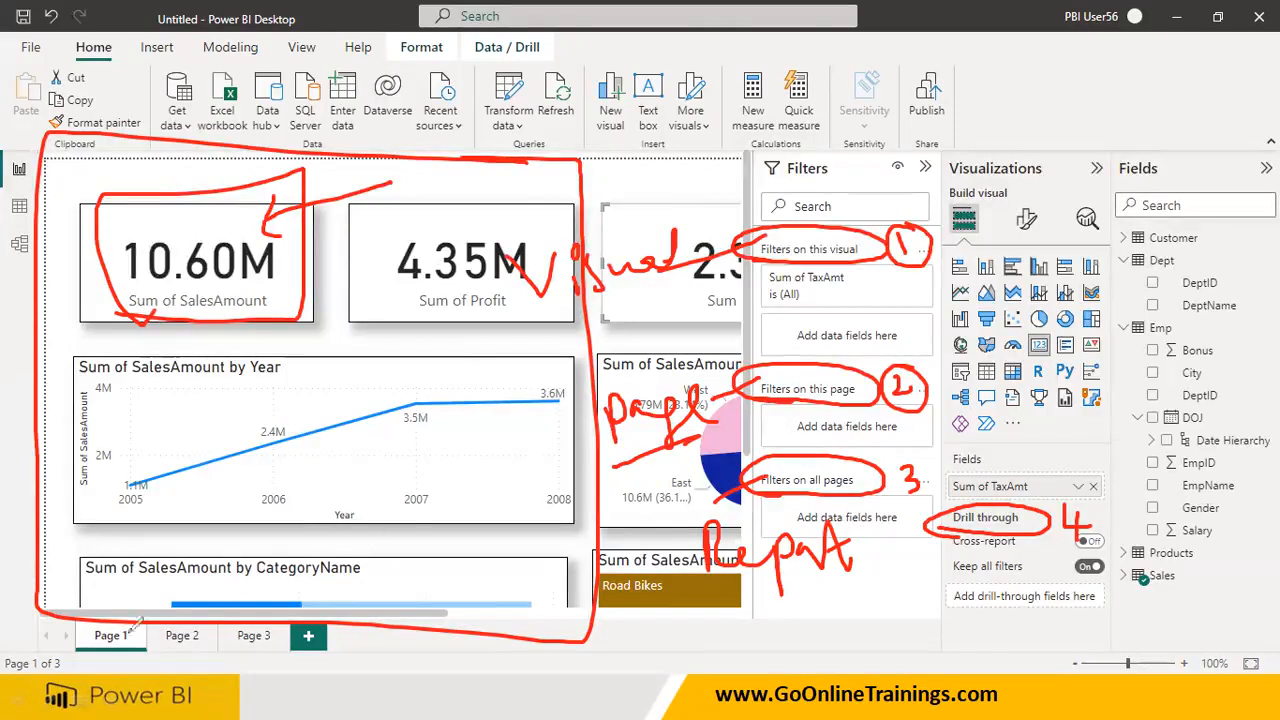
Mark and circle Page 1, Page 2 and Page 3, label them together as Report, and outline the SalesAmount by Year chart
{"action": "left_click_drag", "start_coordinate": [112, 632], "coordinate": [140, 562]}
{"action": "left_click_drag", "start_coordinate": [180, 632], "coordinate": [213, 568]}
{"action": "left_click_drag", "start_coordinate": [241, 648], "coordinate": [262, 576]}
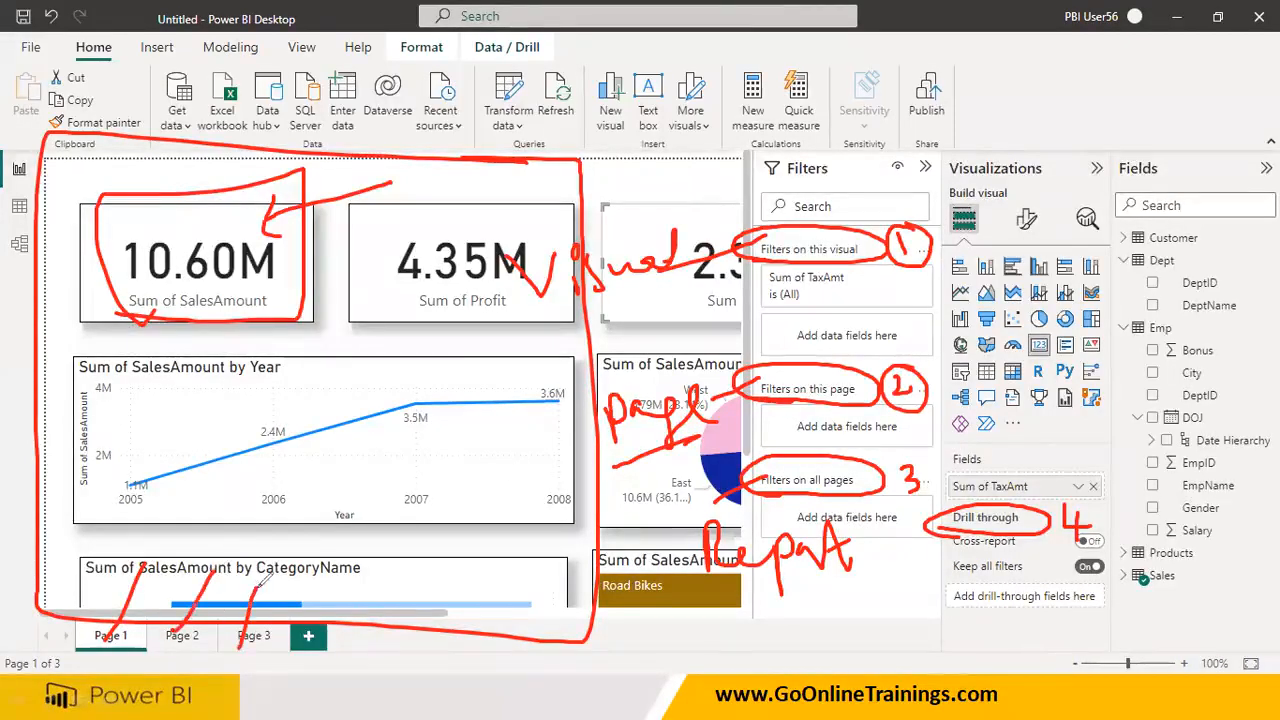
{"action": "mouse_move", "coordinate": [410, 638]}
{"action": "left_mouse_down"}
{"action": "mouse_move", "coordinate": [26, 604]}
{"action": "mouse_move", "coordinate": [458, 660]}
{"action": "mouse_move", "coordinate": [376, 627]}
{"action": "left_mouse_up"}
{"action": "mouse_move", "coordinate": [367, 664]}
{"action": "left_mouse_down"}
{"action": "mouse_move", "coordinate": [580, 695]}
{"action": "mouse_move", "coordinate": [612, 682]}
{"action": "left_mouse_up"}
{"action": "mouse_move", "coordinate": [612, 680]}
{"action": "left_mouse_down"}
{"action": "mouse_move", "coordinate": [635, 701]}
{"action": "mouse_move", "coordinate": [662, 652]}
{"action": "mouse_move", "coordinate": [700, 660]}
{"action": "mouse_move", "coordinate": [670, 706]}
{"action": "mouse_move", "coordinate": [733, 690]}
{"action": "left_mouse_up"}
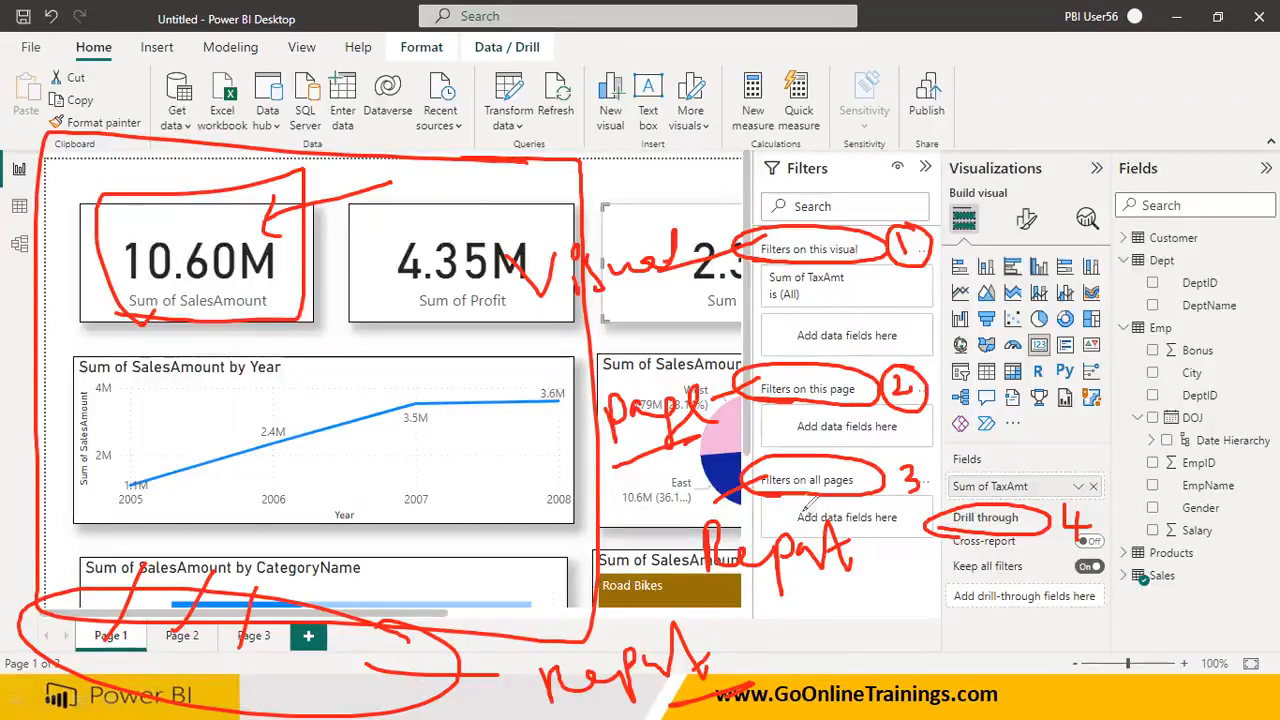
{"action": "left_click_drag", "start_coordinate": [152, 415], "coordinate": [105, 382]}
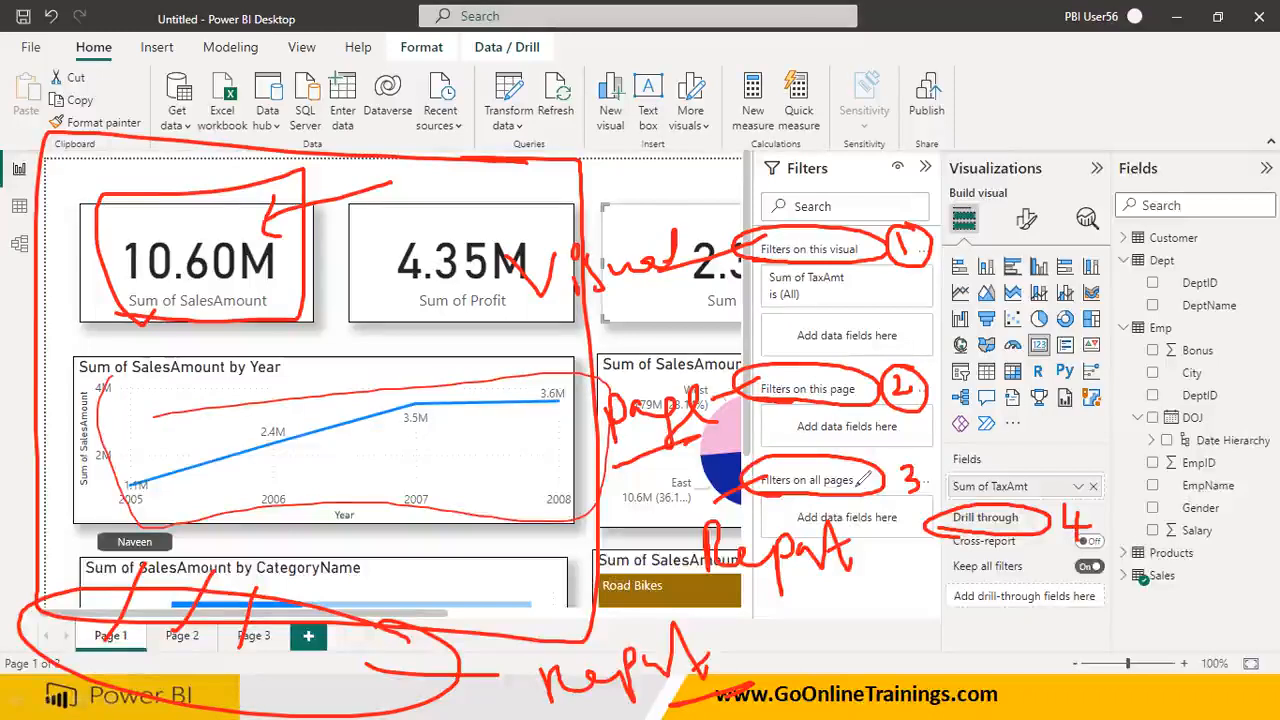